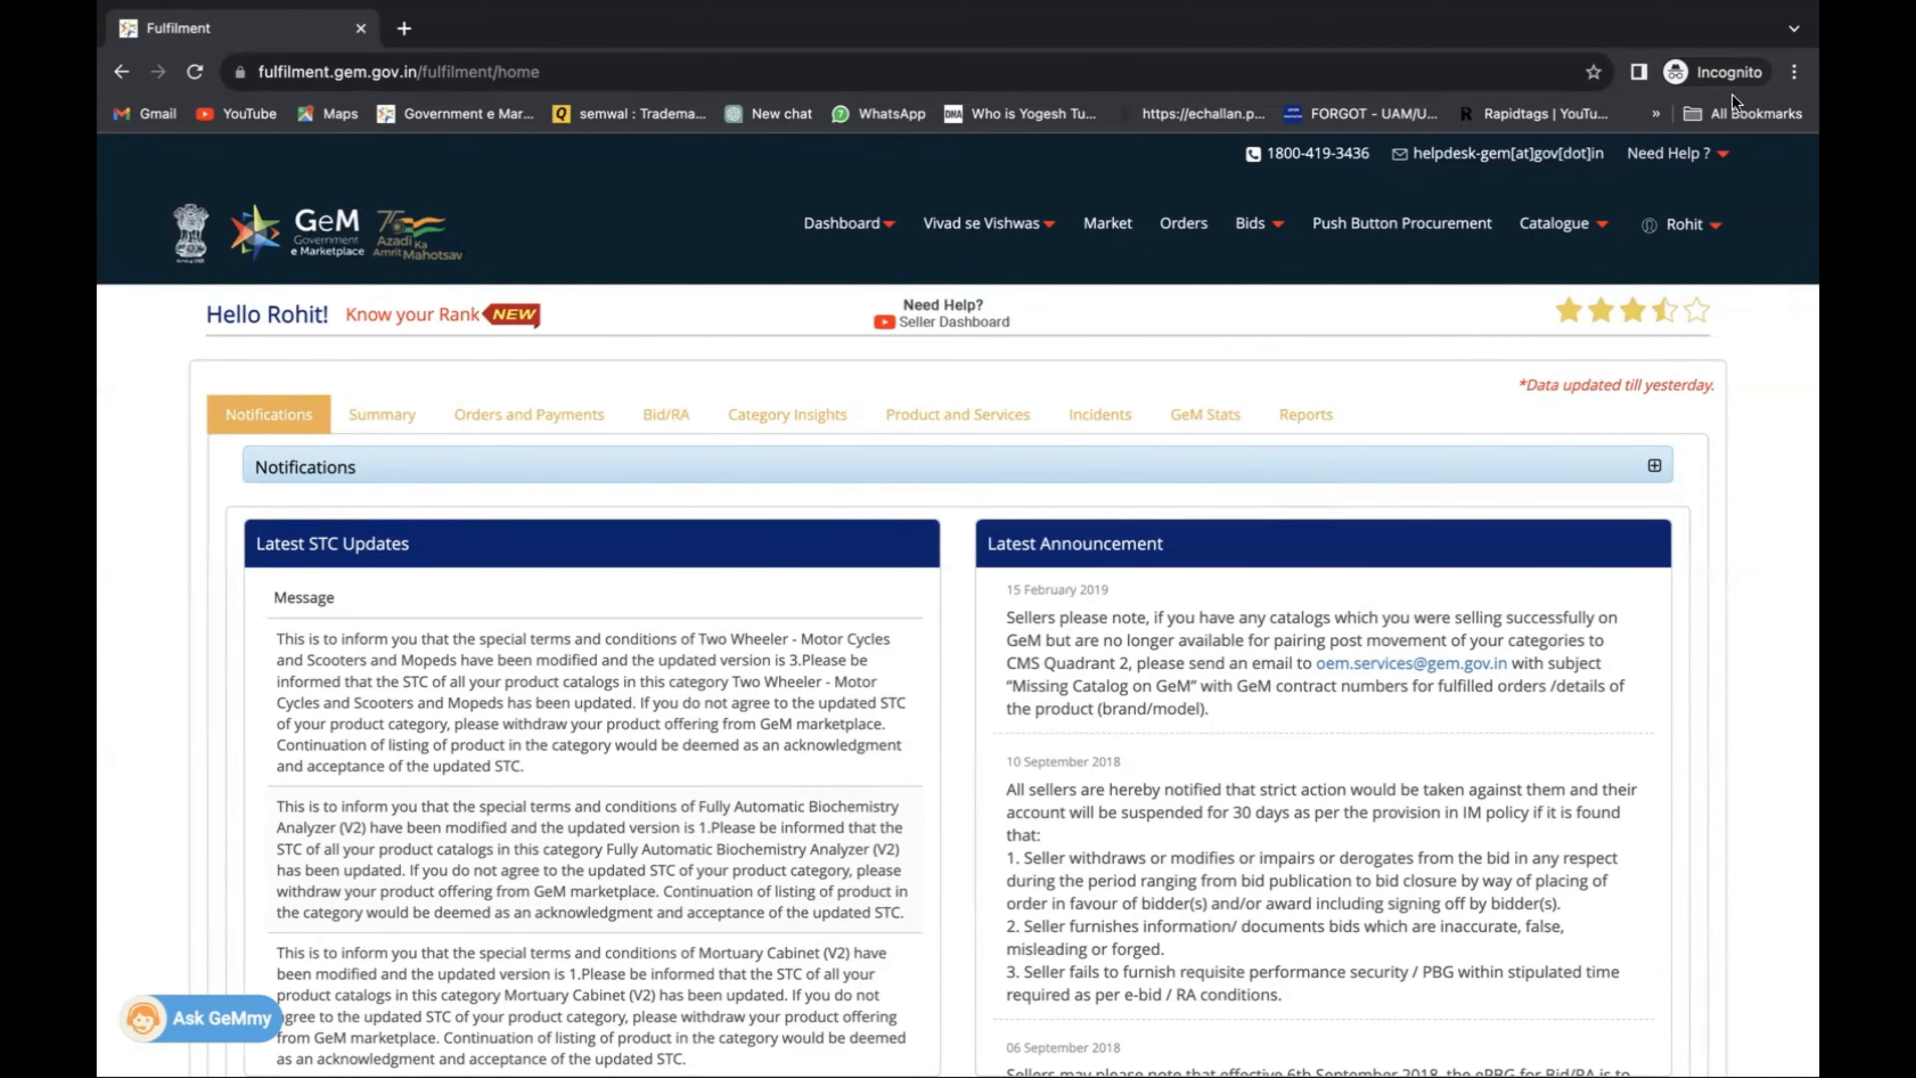
# Search the market for 'table' and open the Freestanding furniture>>Executive Table (V2) listing.
pyautogui.click(1134, 226)
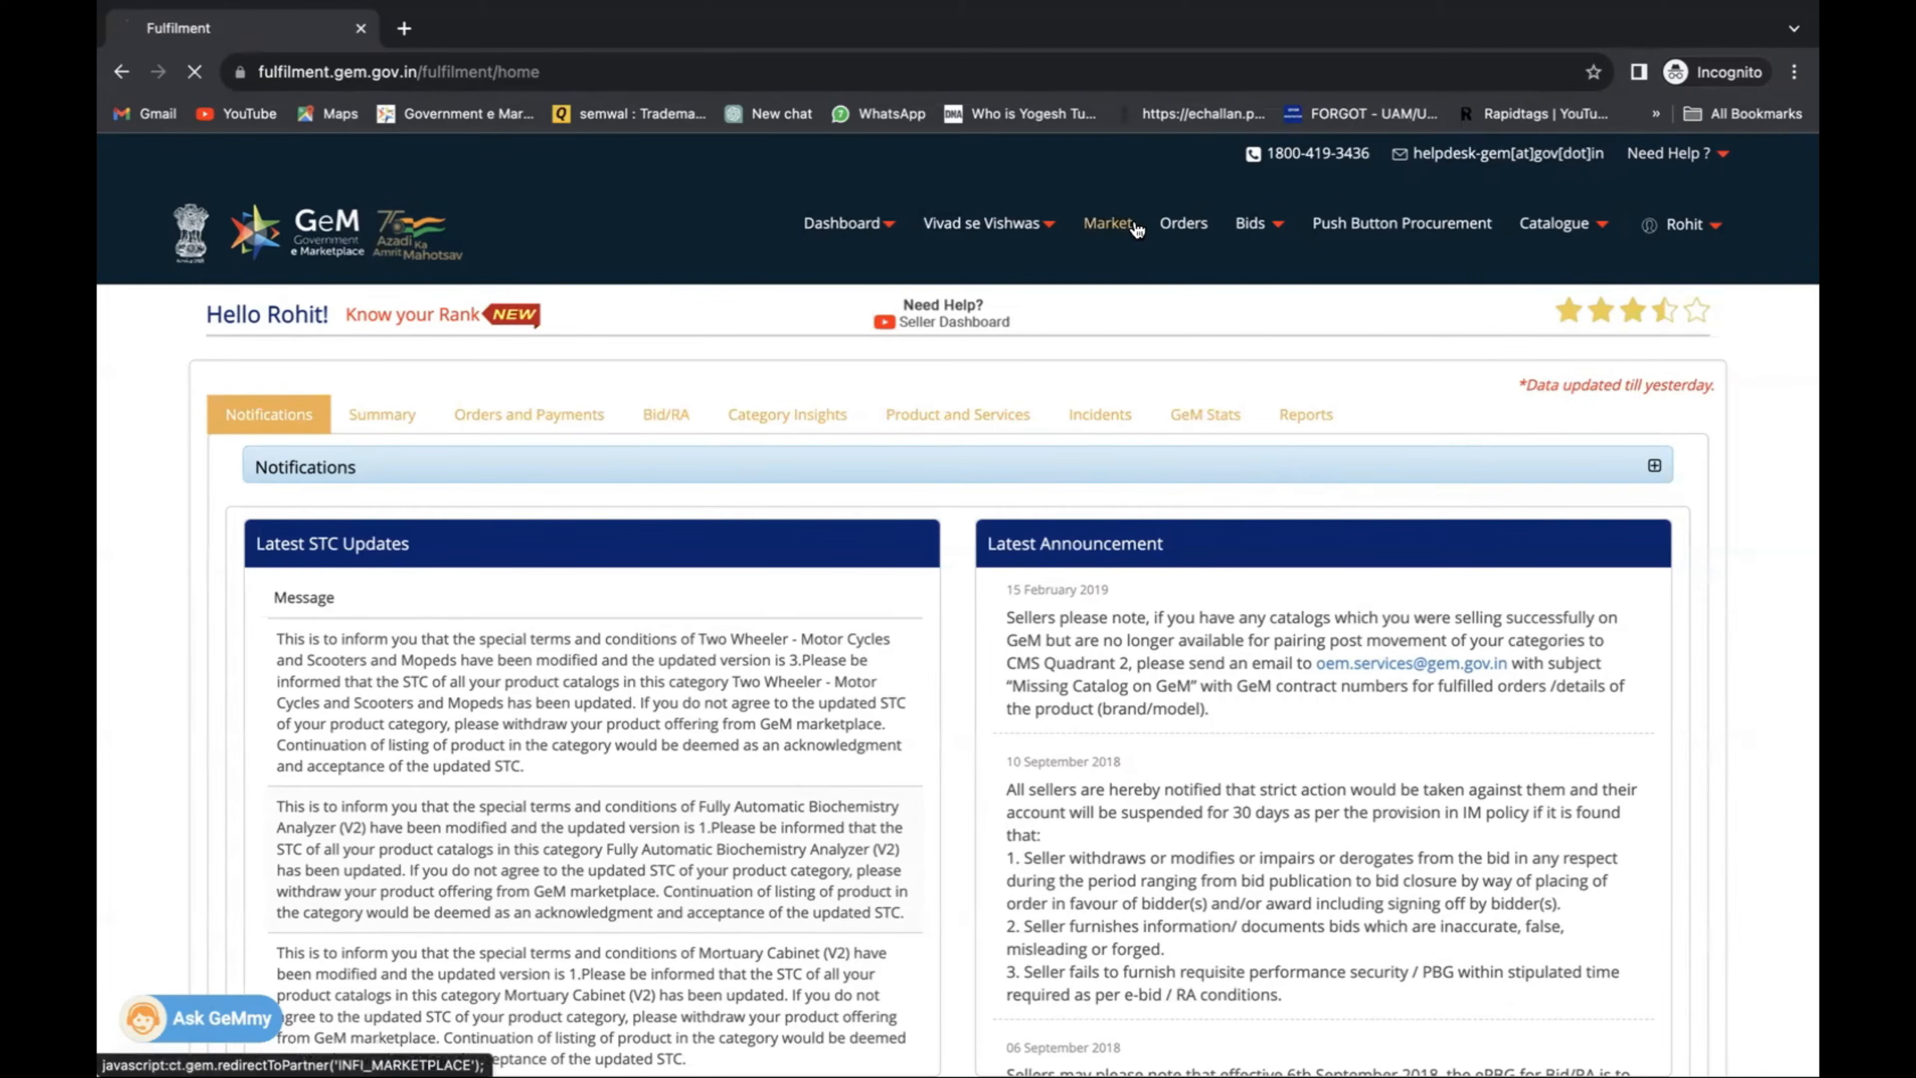
pyautogui.click(924, 337)
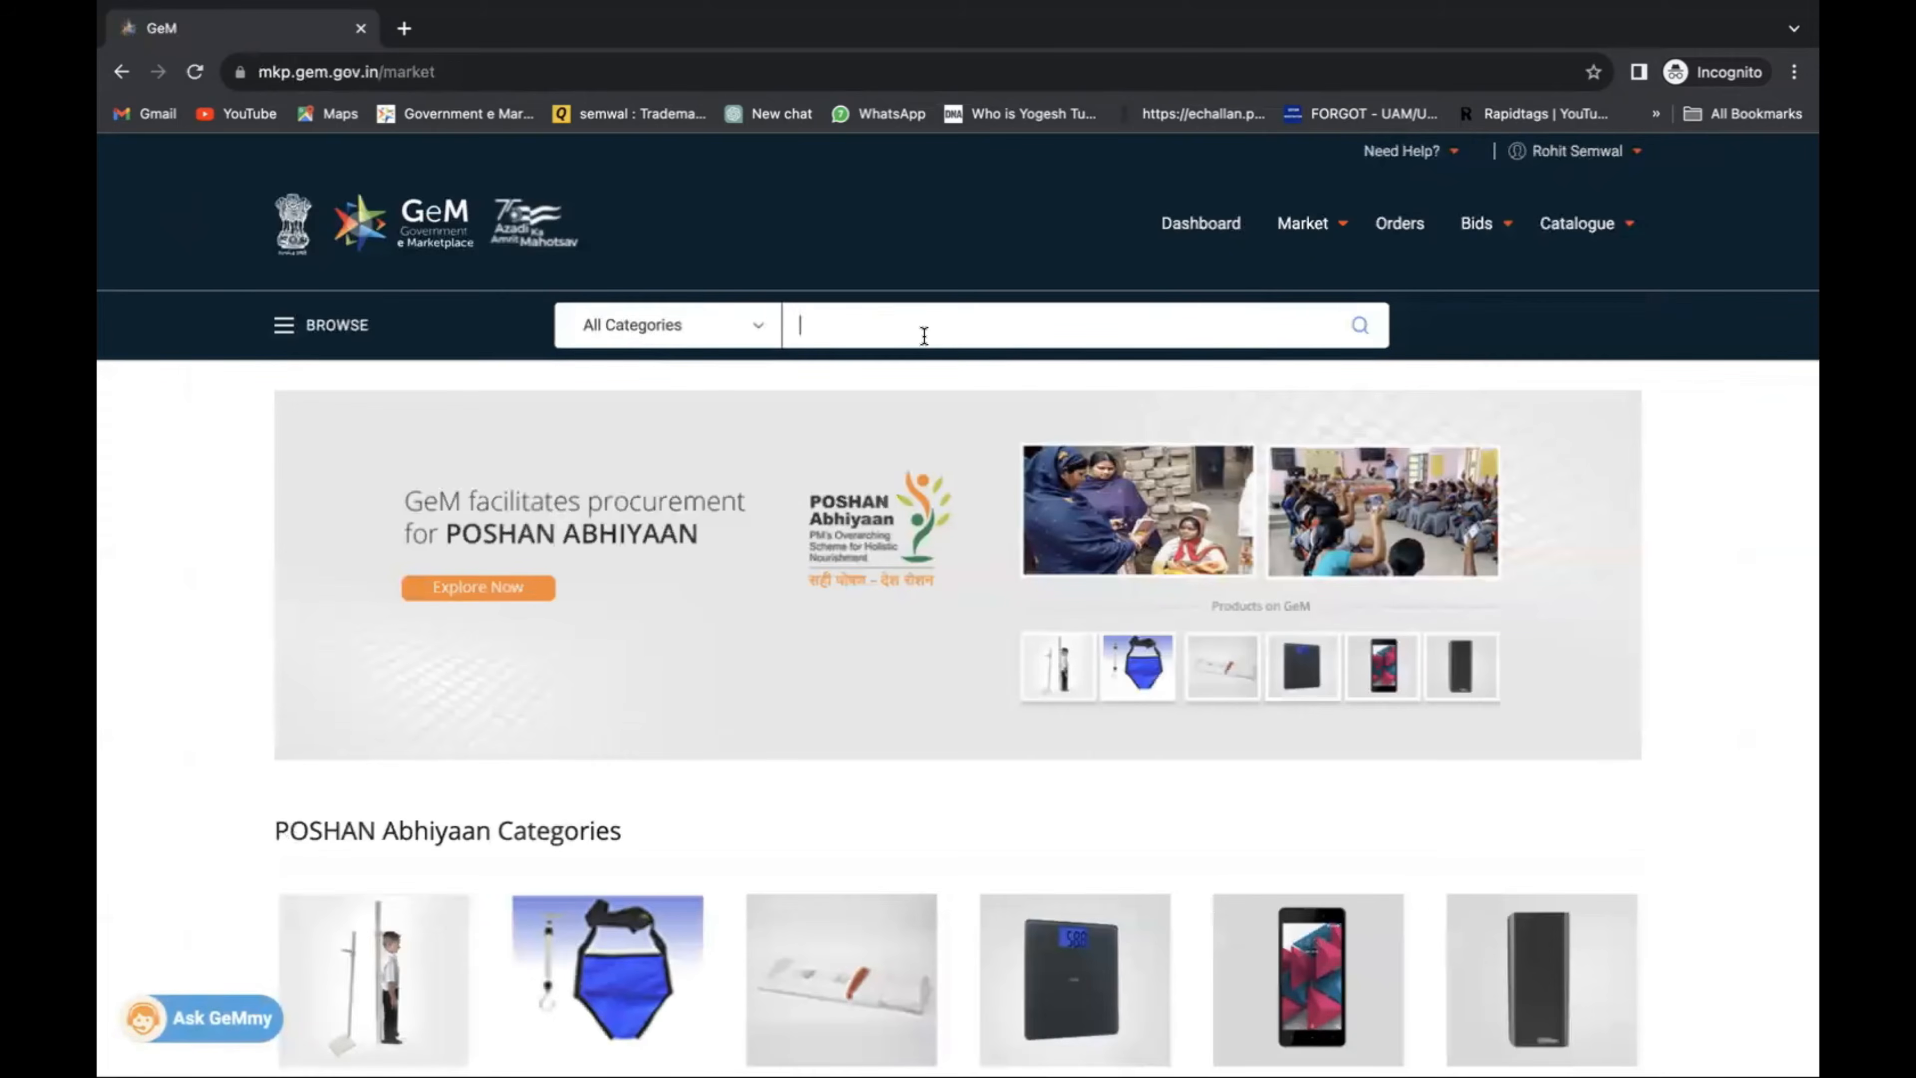
pyautogui.write('table')
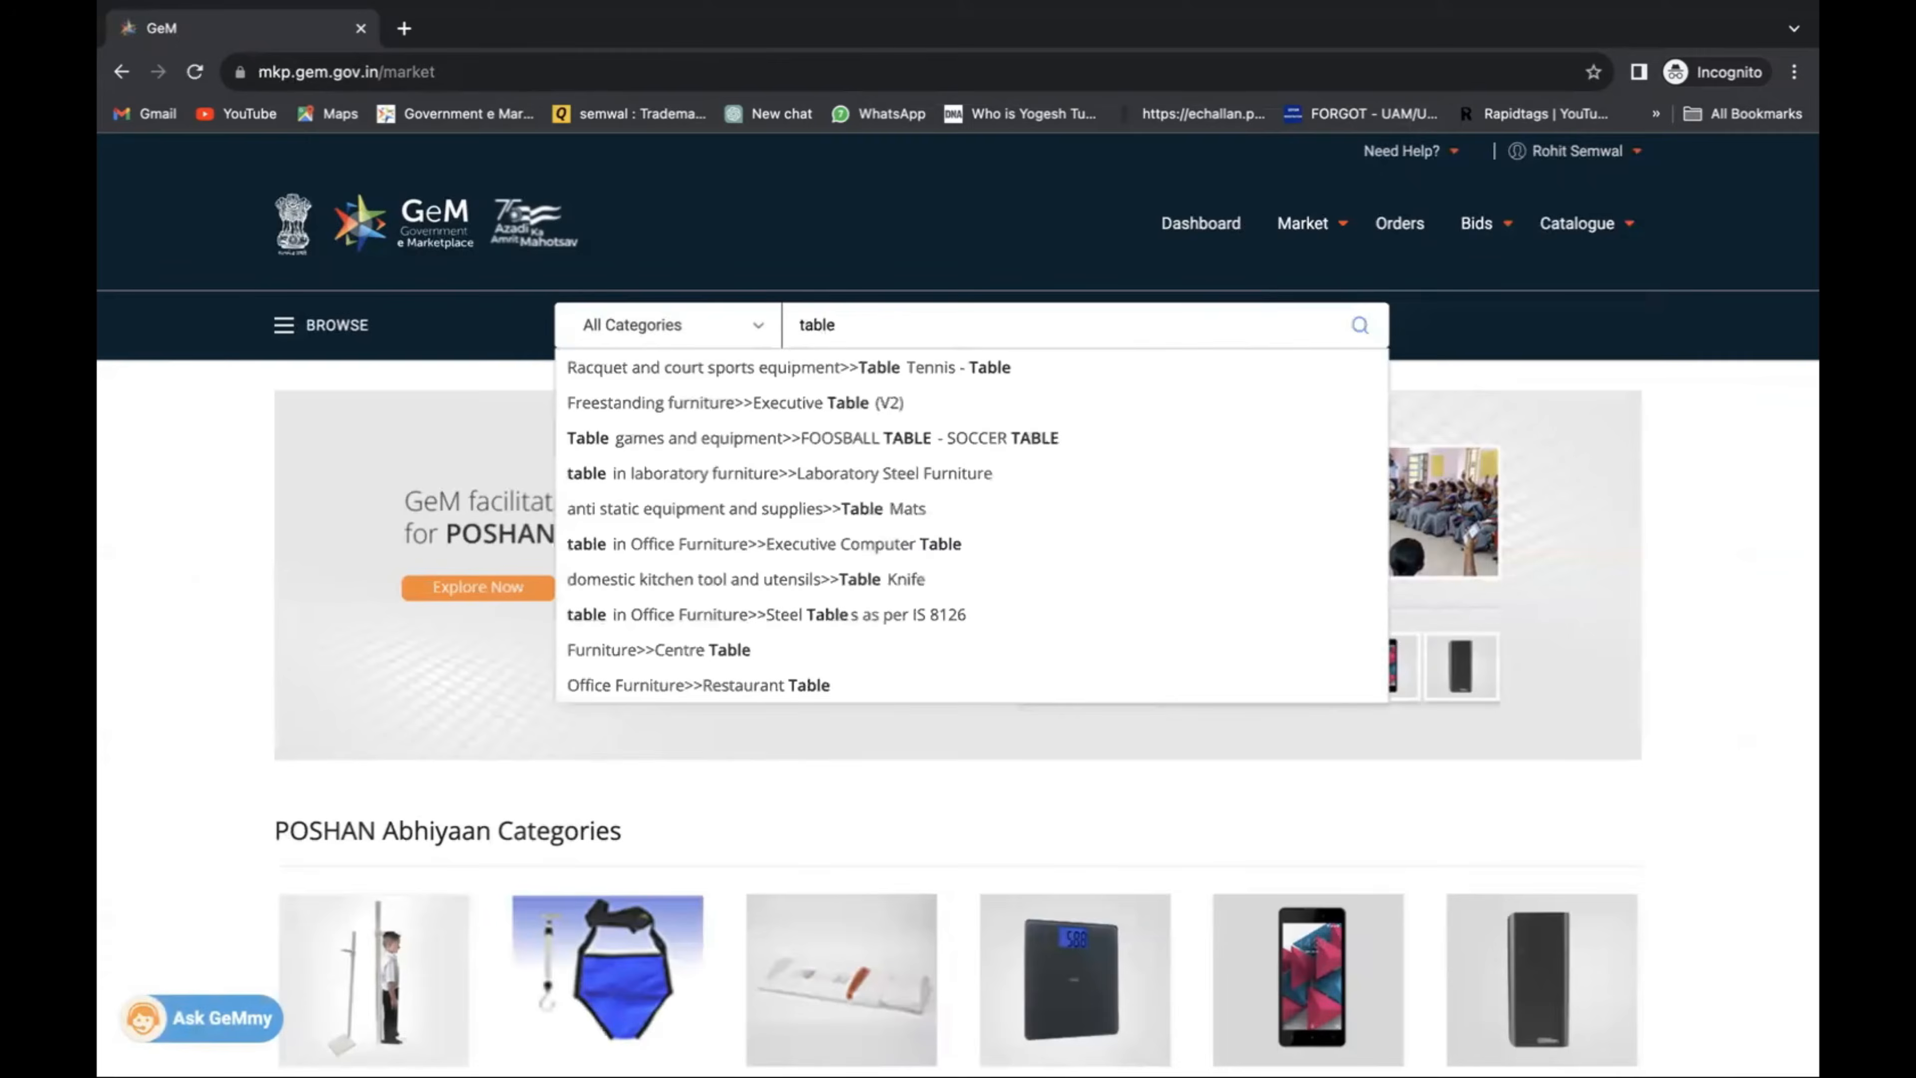
pyautogui.click(851, 420)
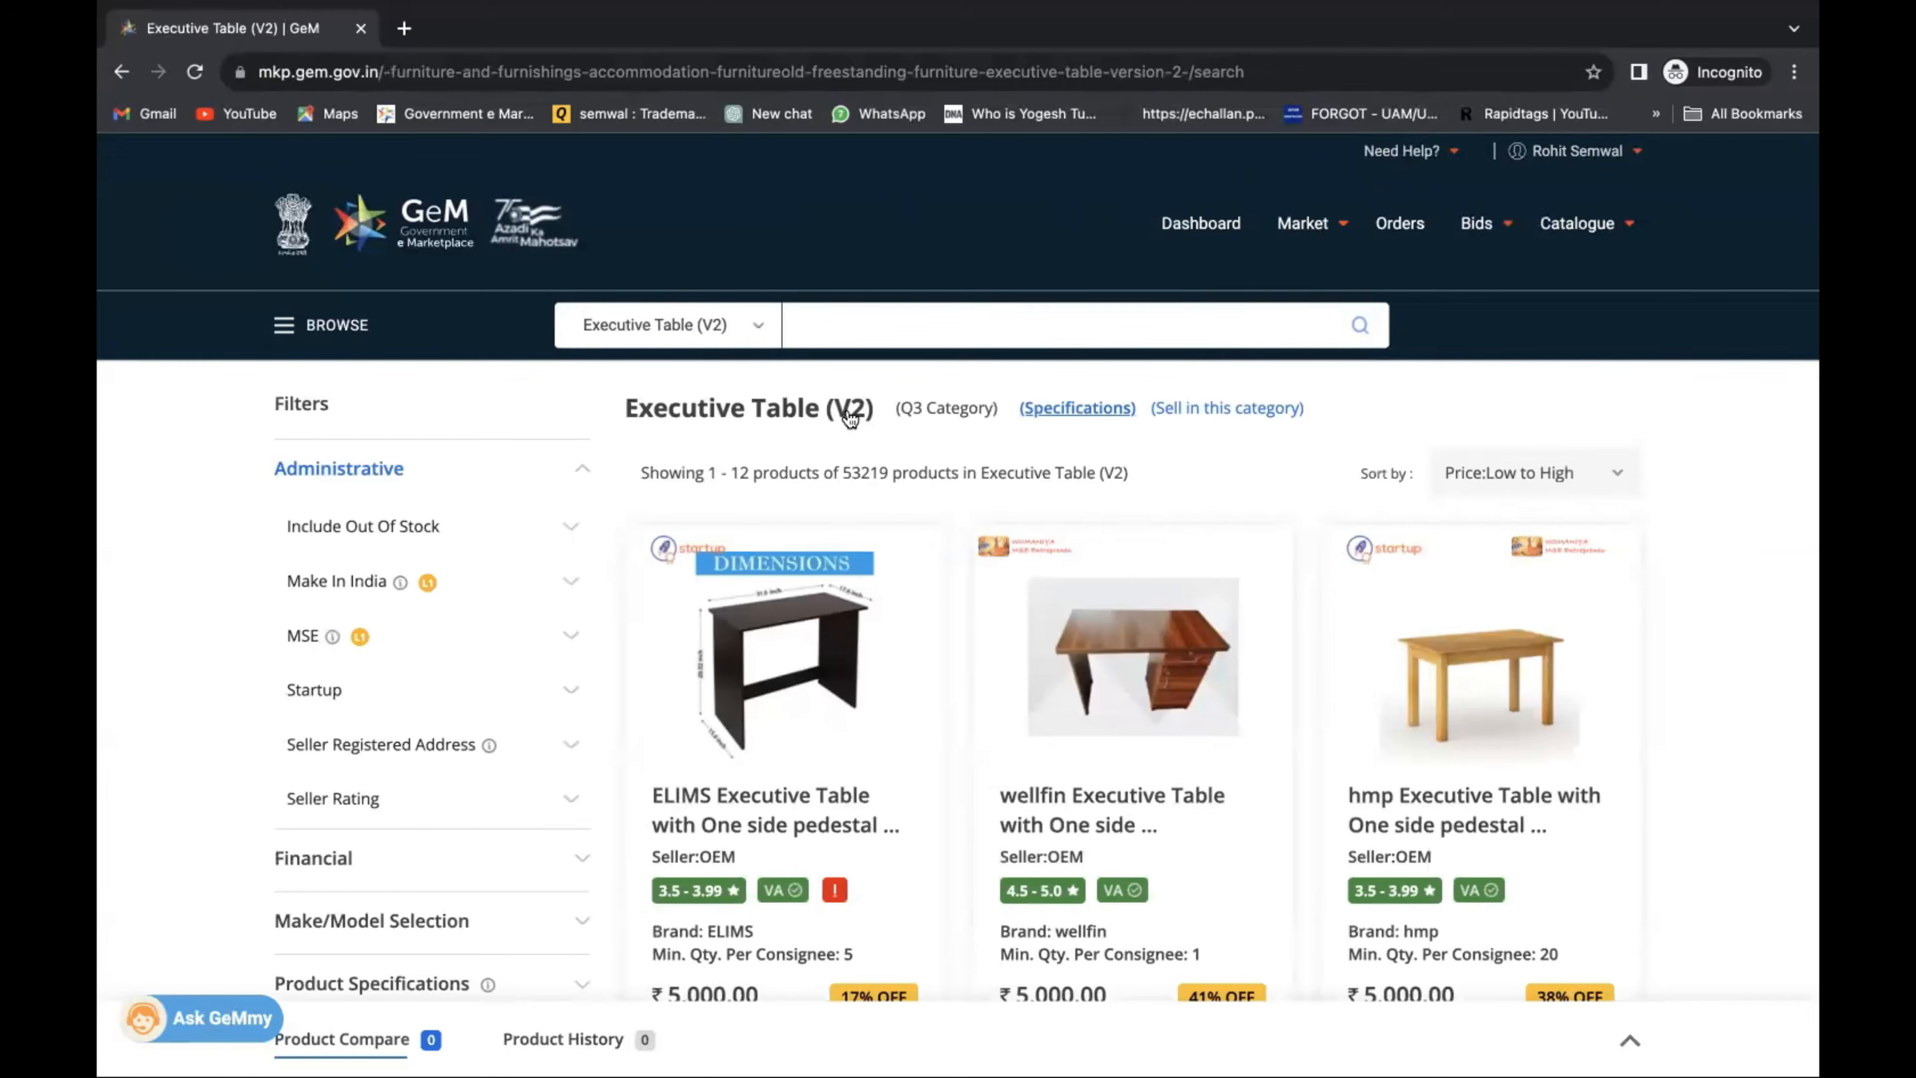
# Start a new catalogue in the Executive Table (V2) category and scroll to General Information.
pyautogui.click(1190, 412)
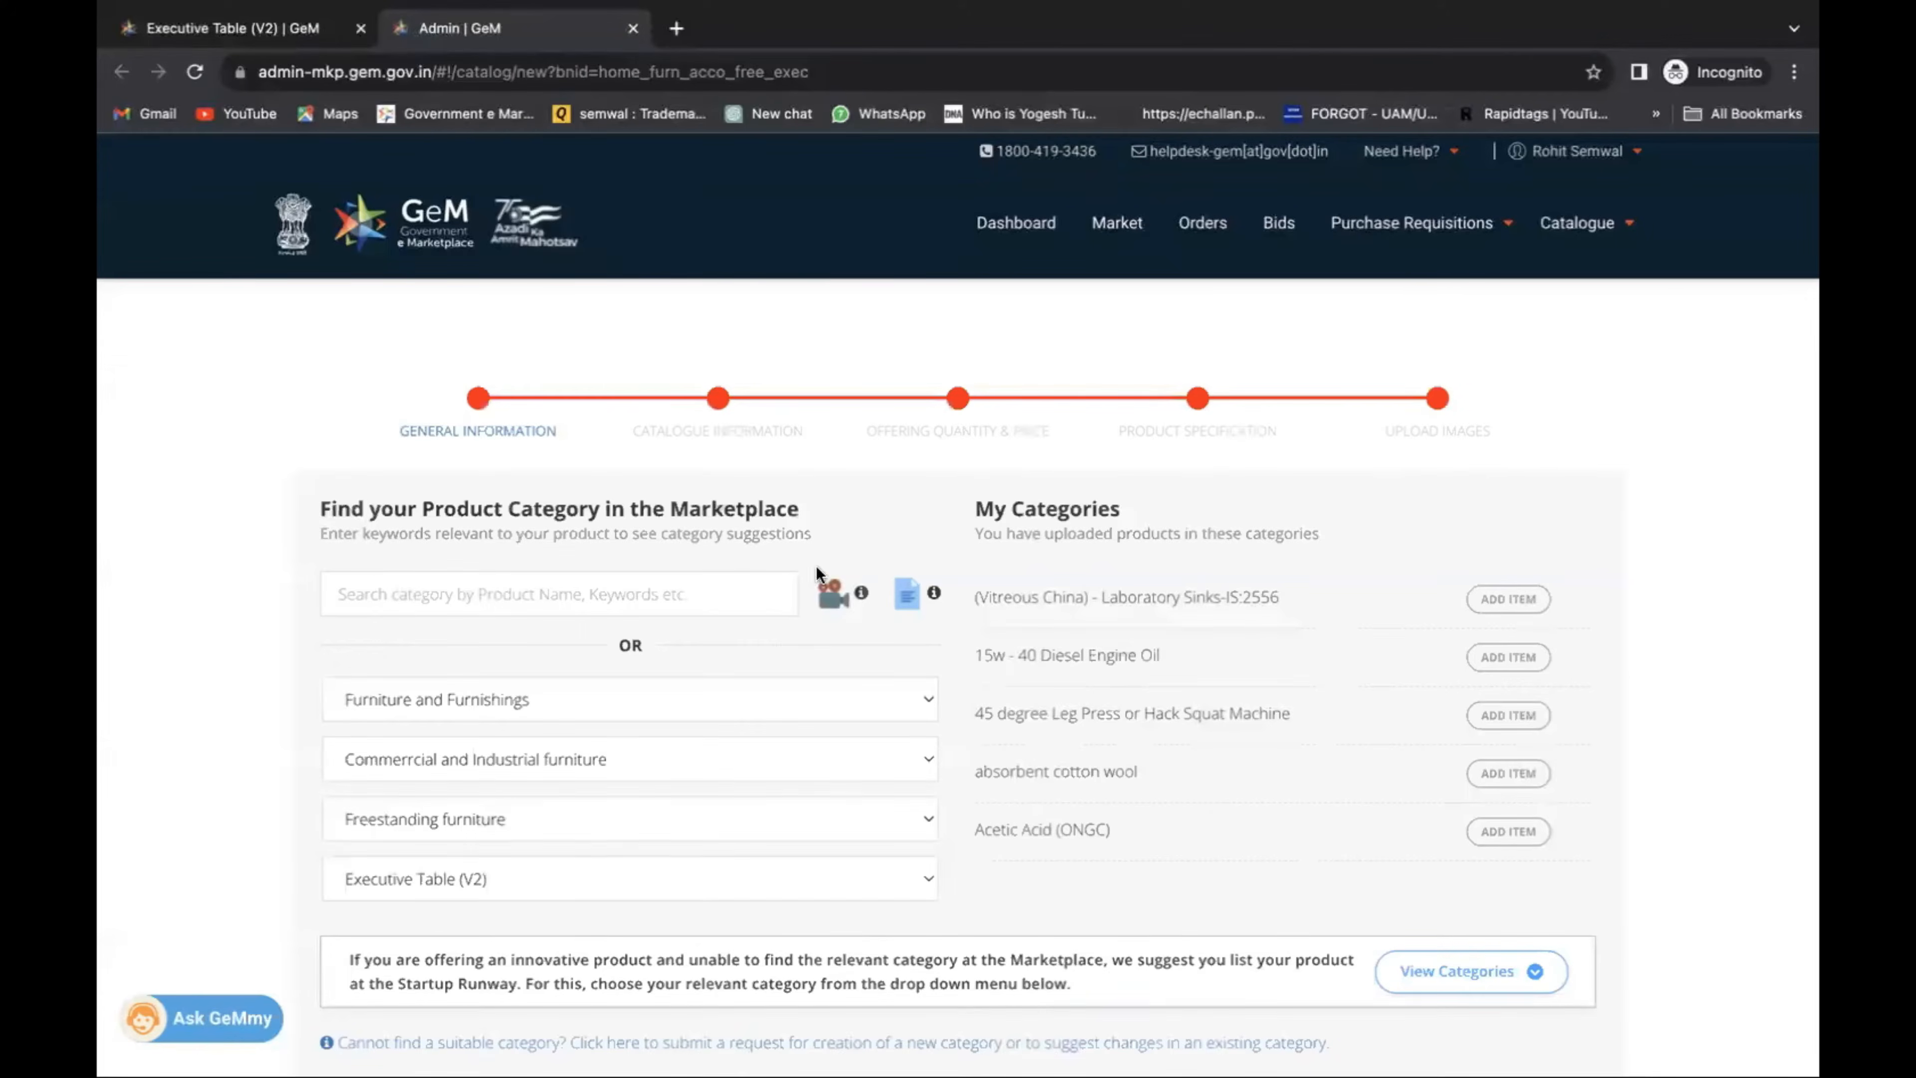
pyautogui.scroll(-5, 1042, 616)
pyautogui.scroll(-10, 1653, 633)
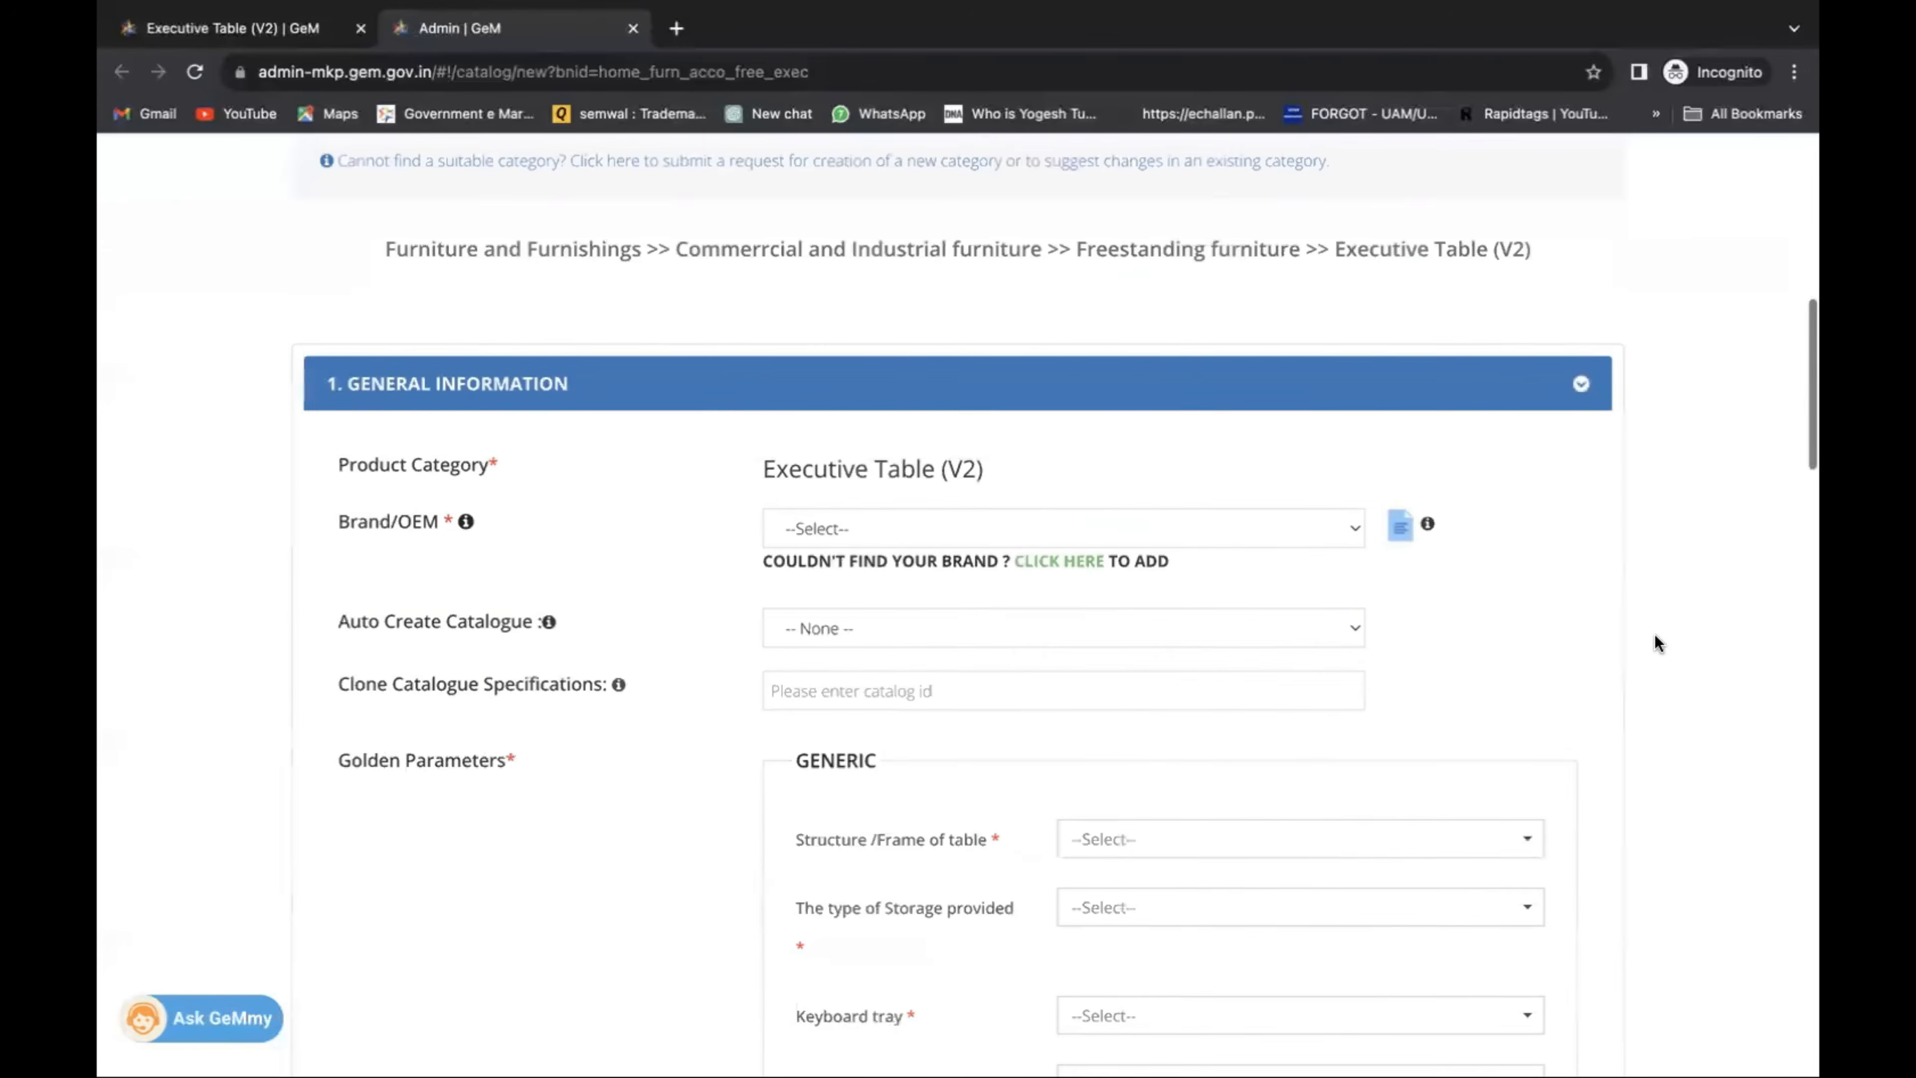
# Browse the Brand/OEM list without choosing, then request adding a new brand instead.
pyautogui.click(807, 536)
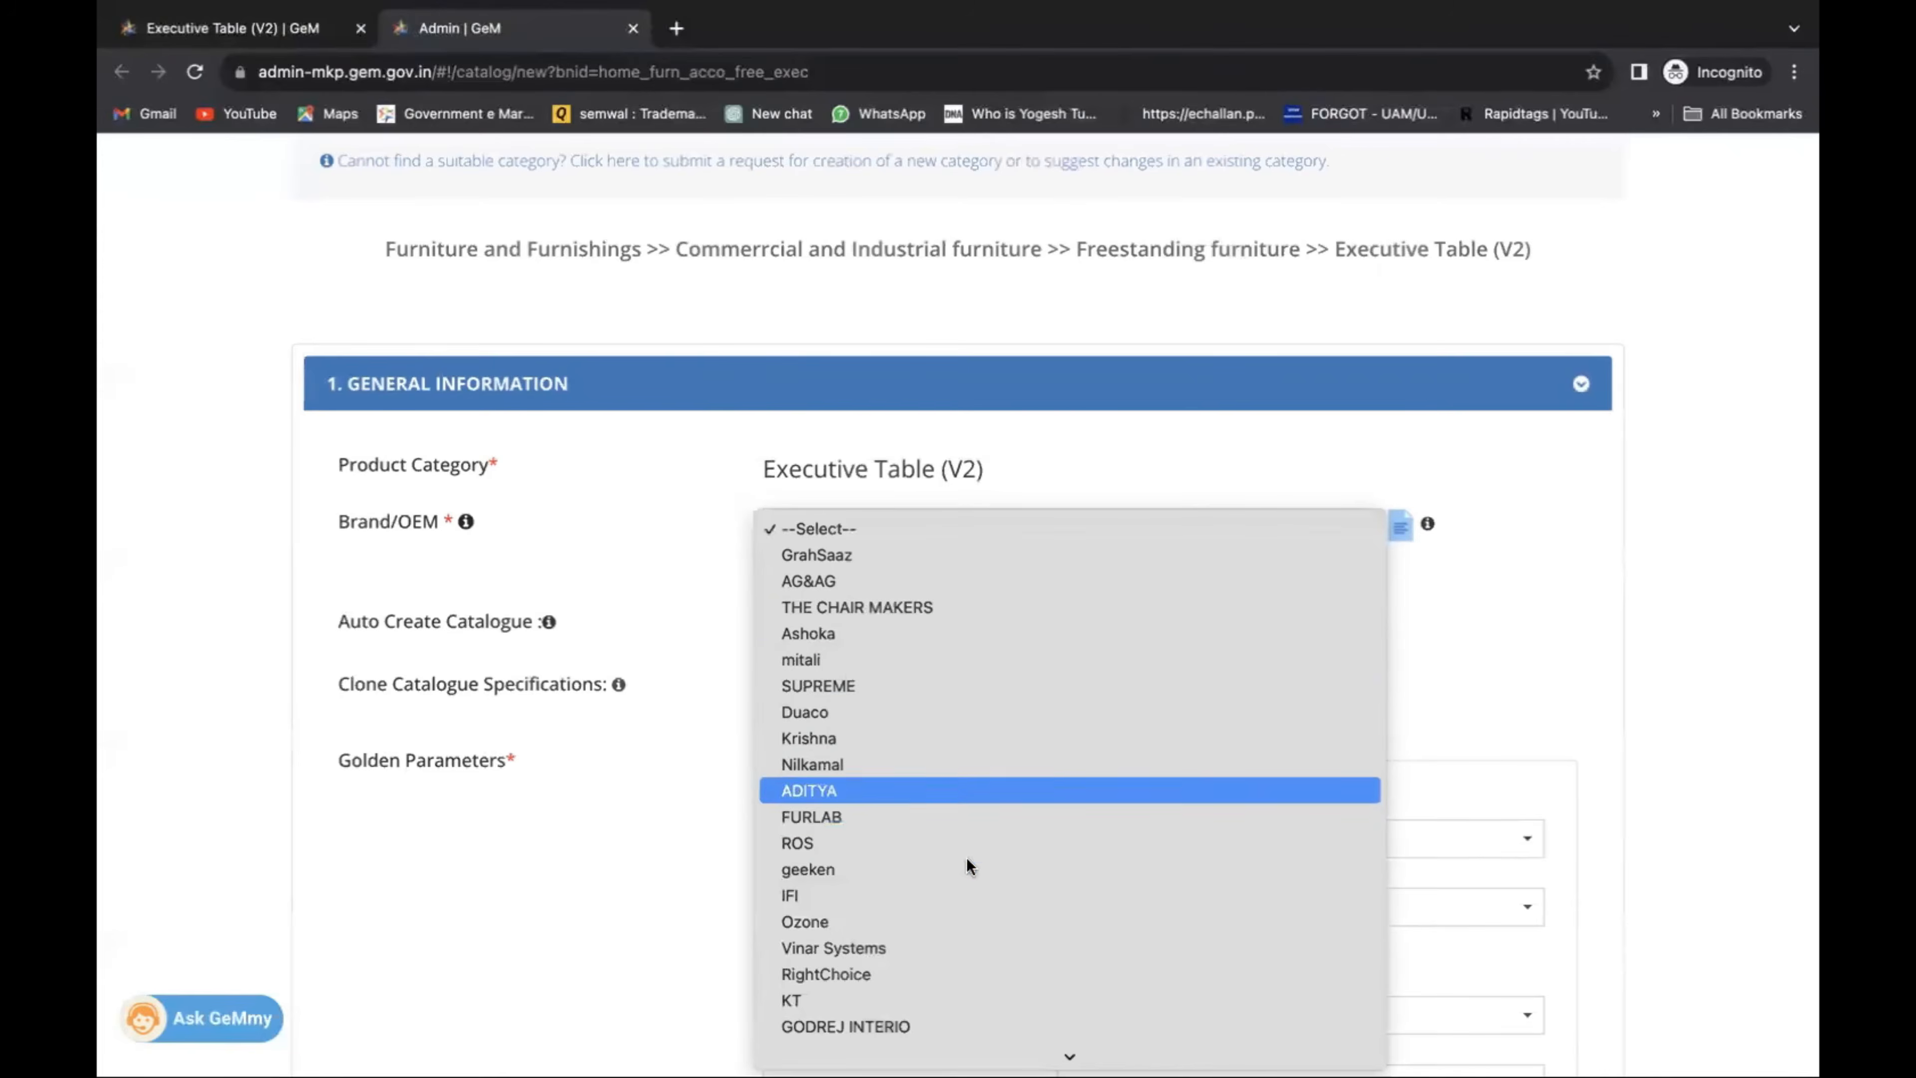
pyautogui.scroll(-10, 970, 921)
pyautogui.scroll(-3, 937, 404)
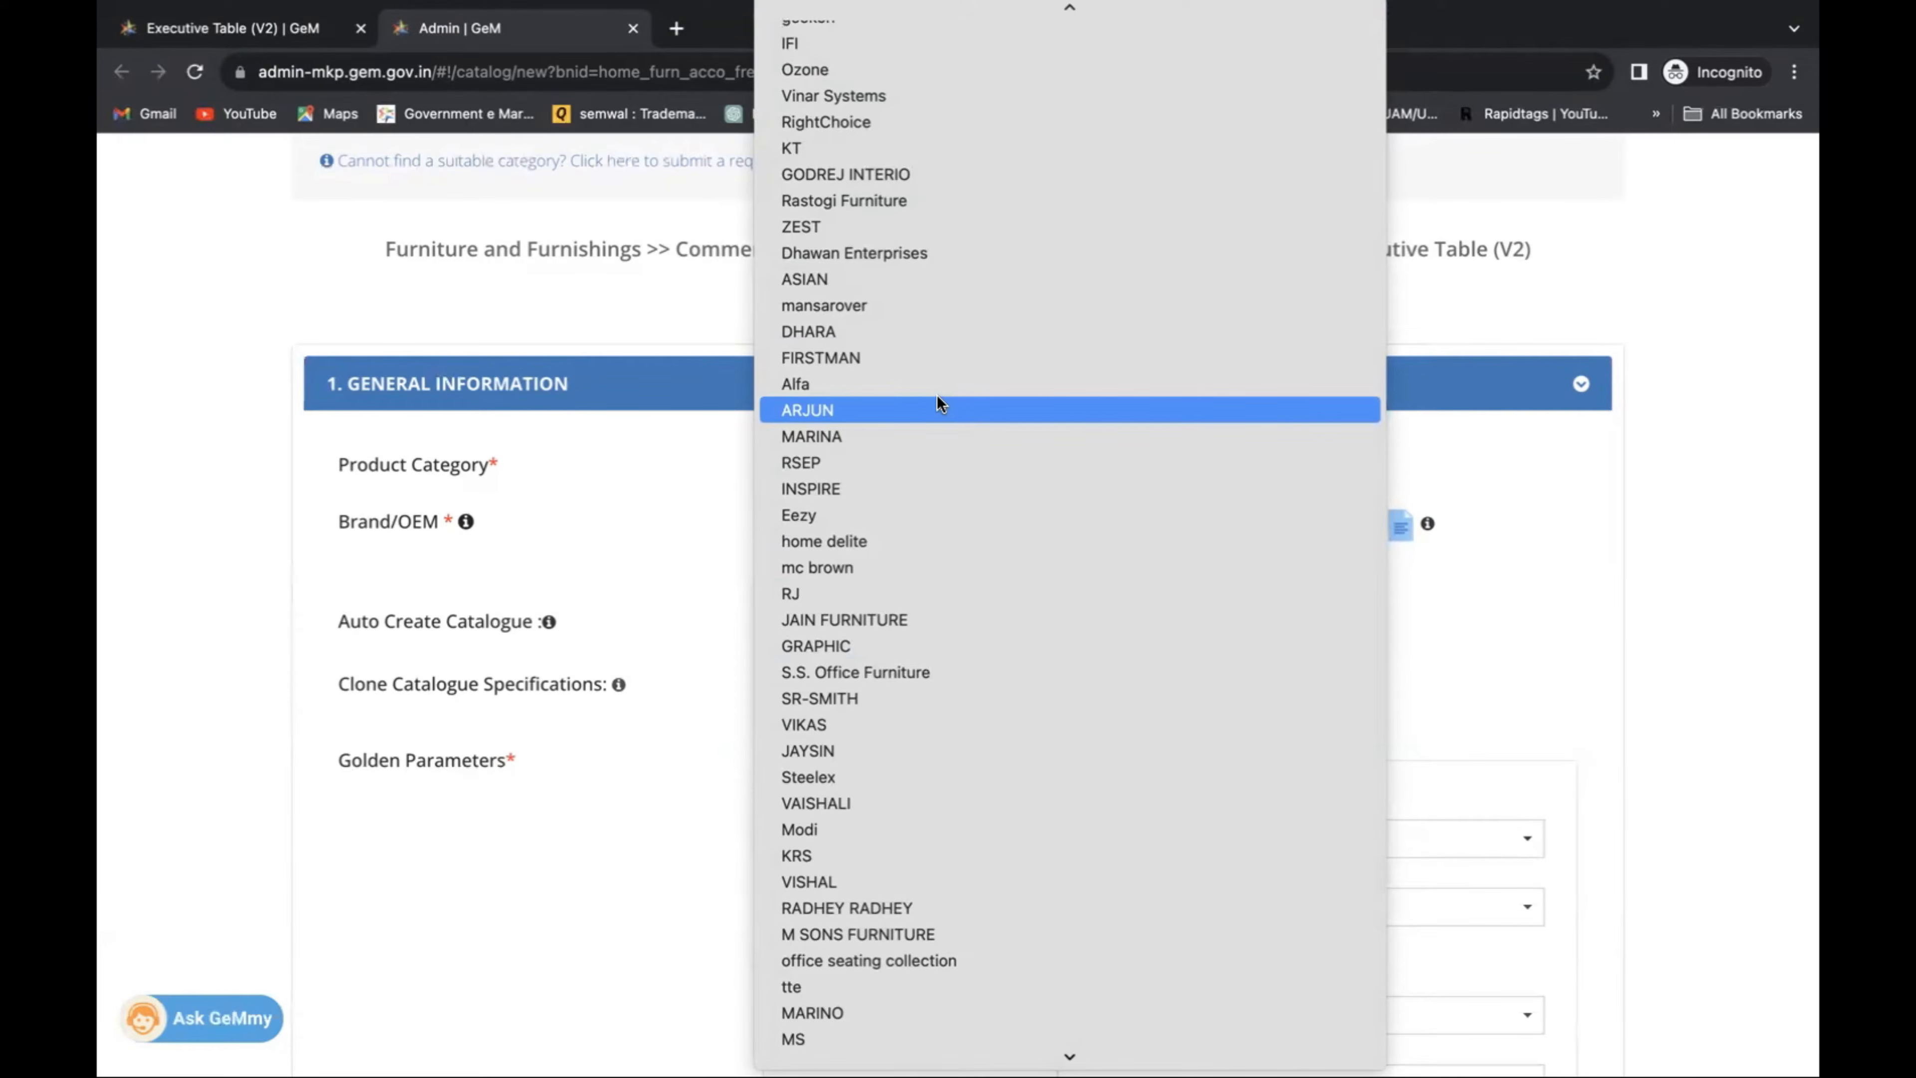
pyautogui.scroll(8, 937, 403)
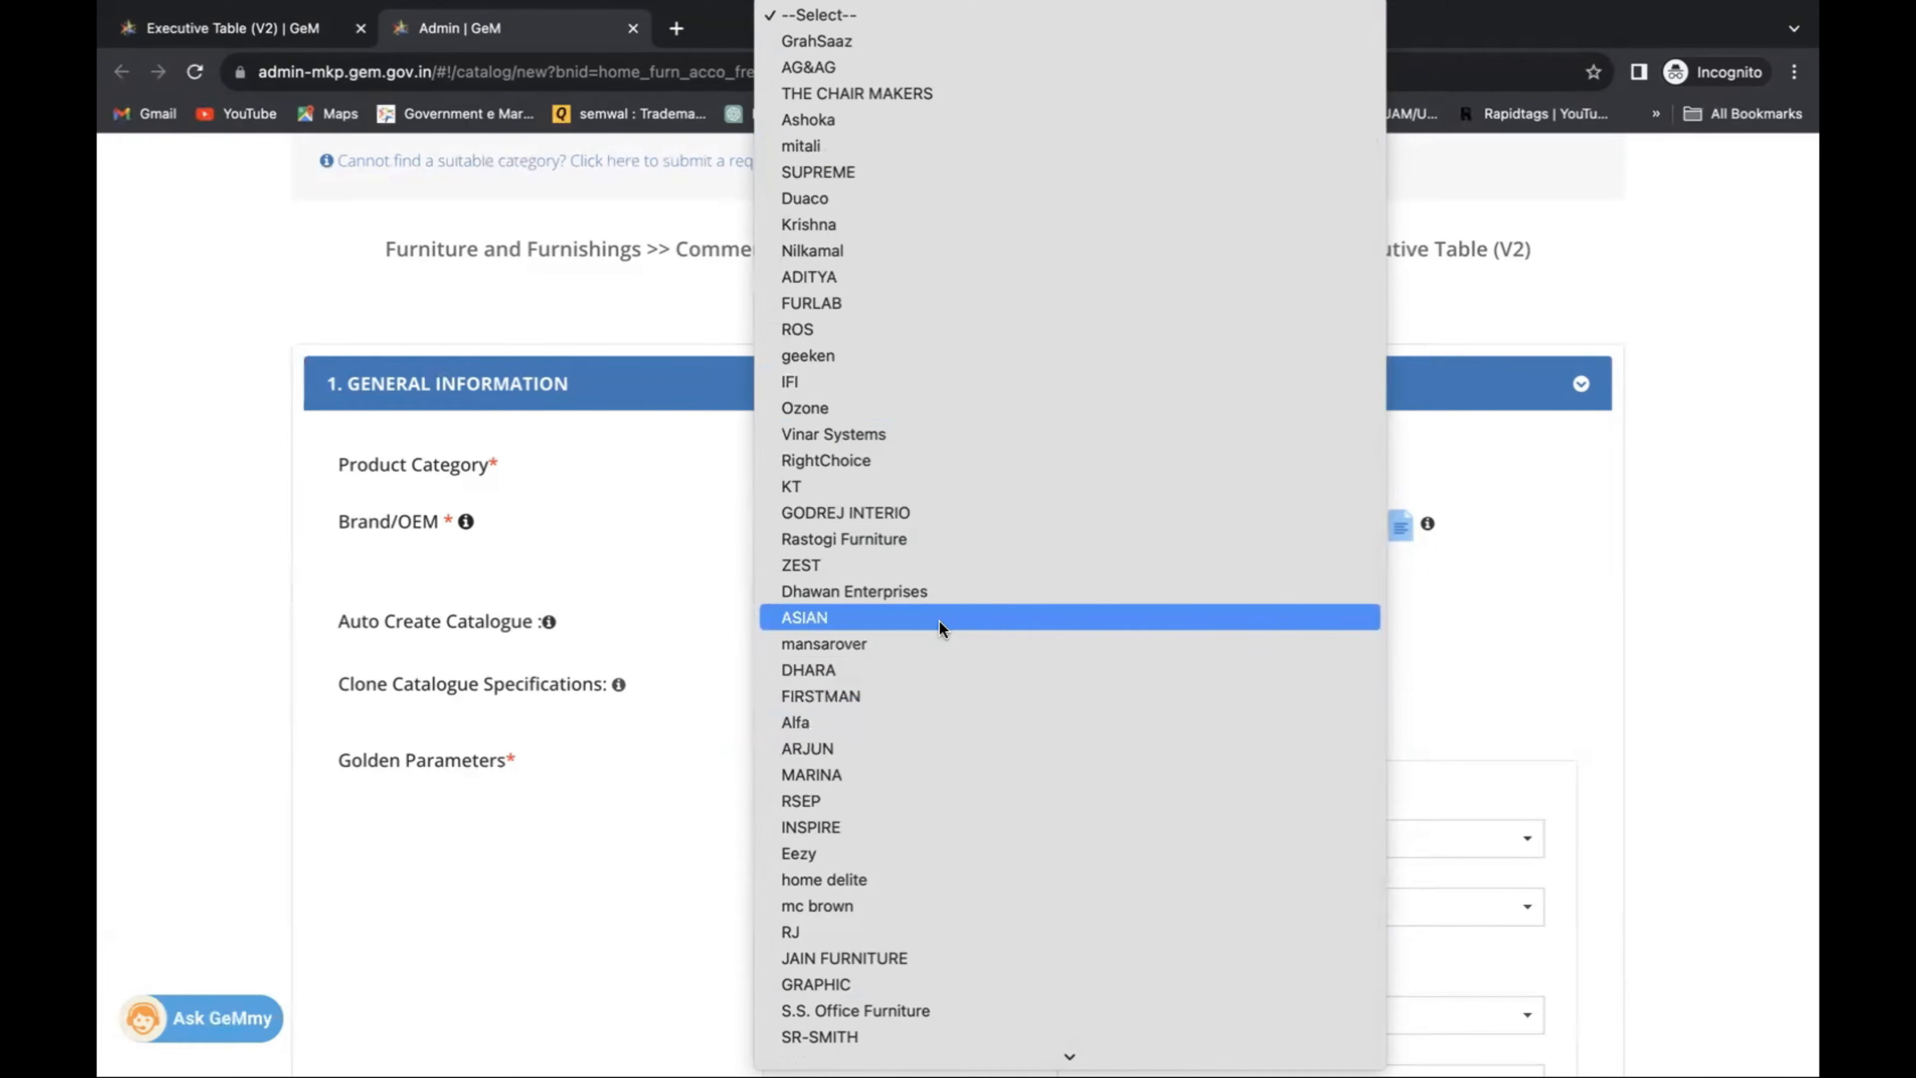
pyautogui.click(943, 17)
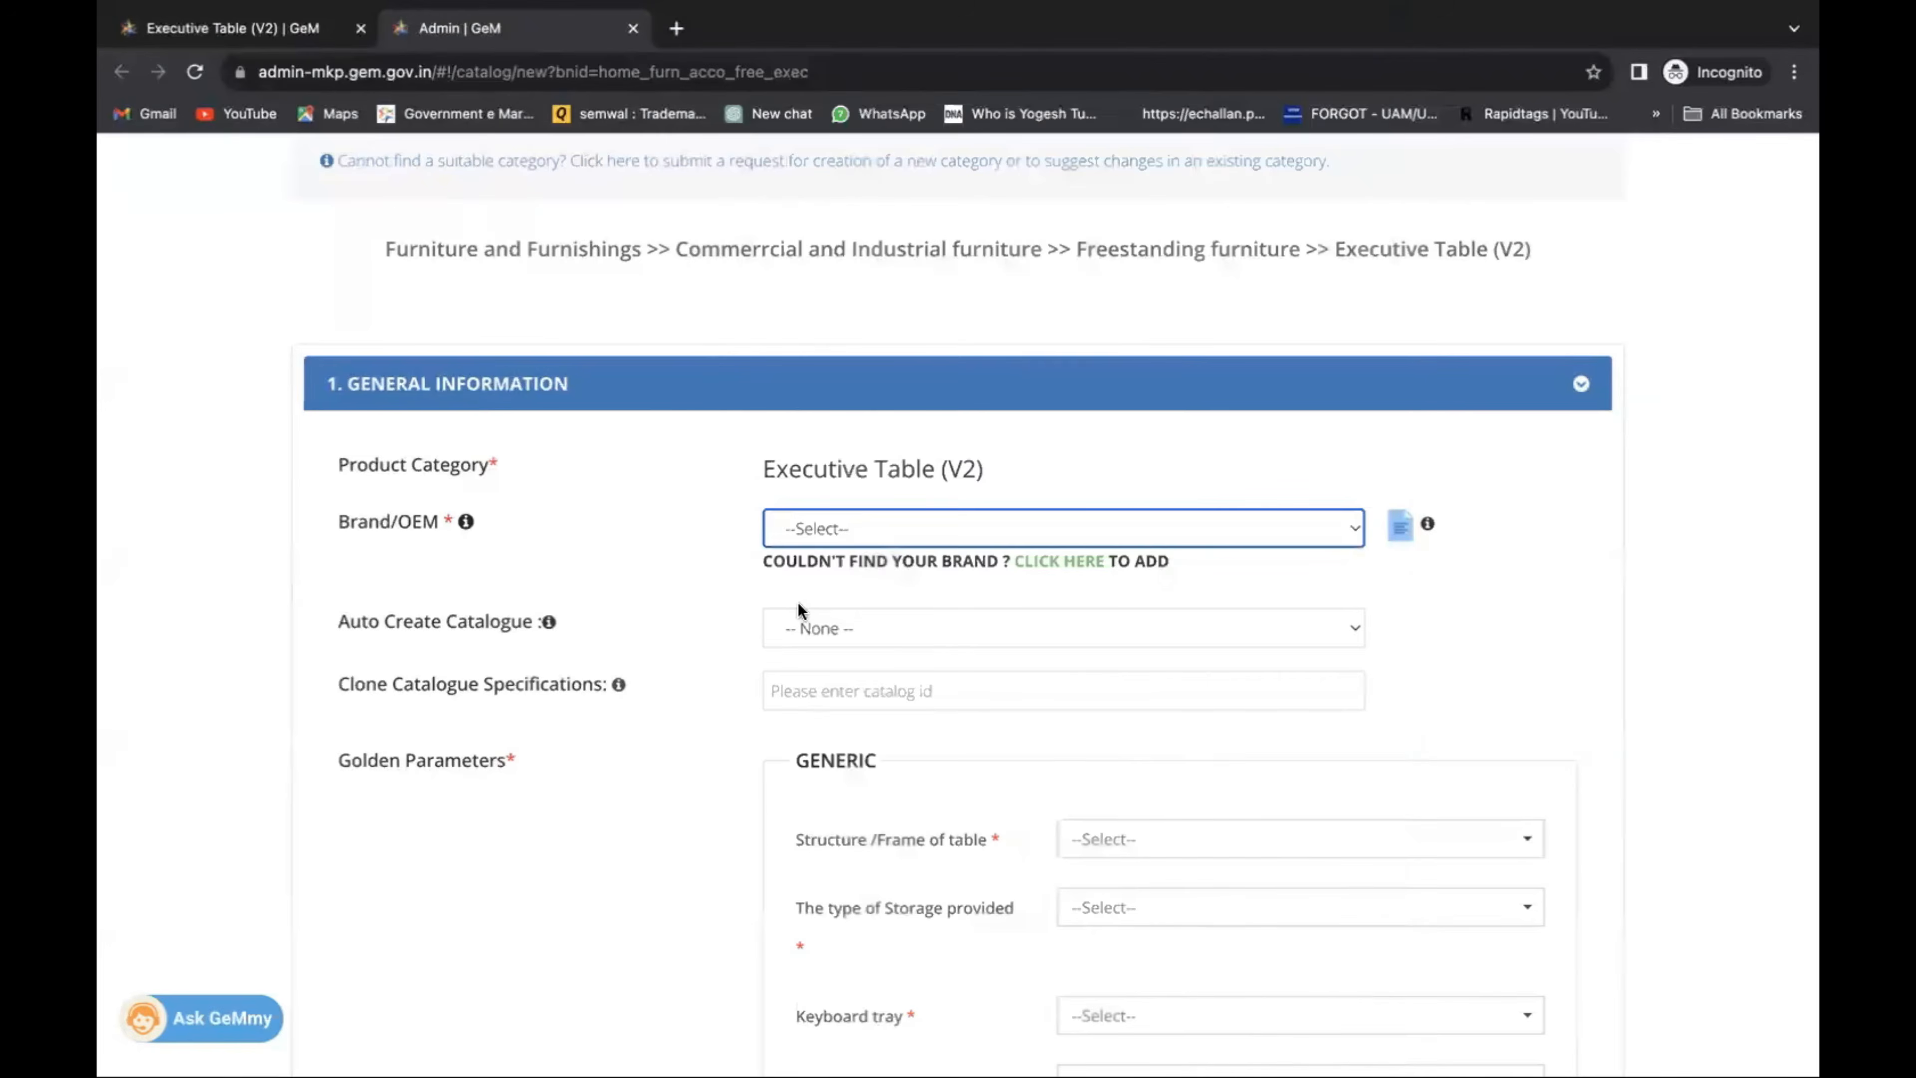
pyautogui.click(1079, 567)
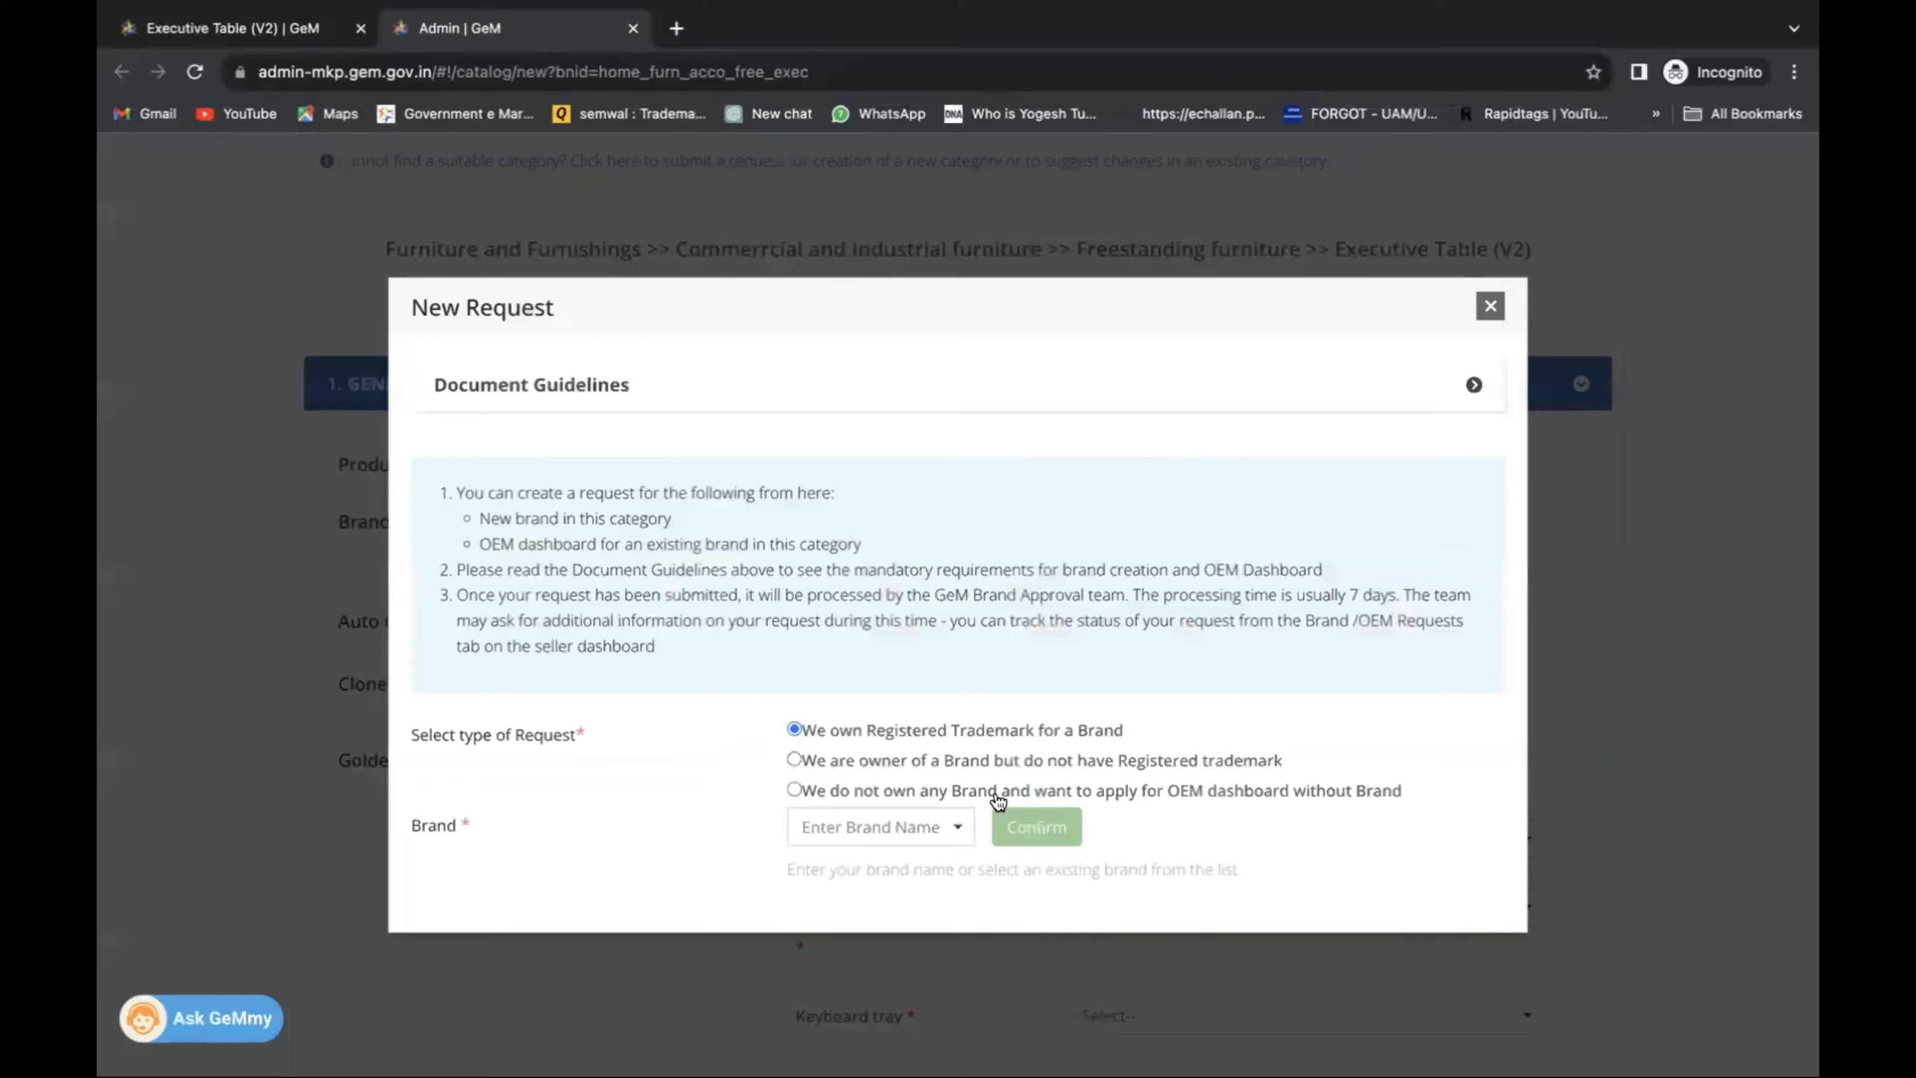
# Enter and confirm brand name BIDZ365 under 'We own Registered Trademark', then proceed.
pyautogui.click(913, 827)
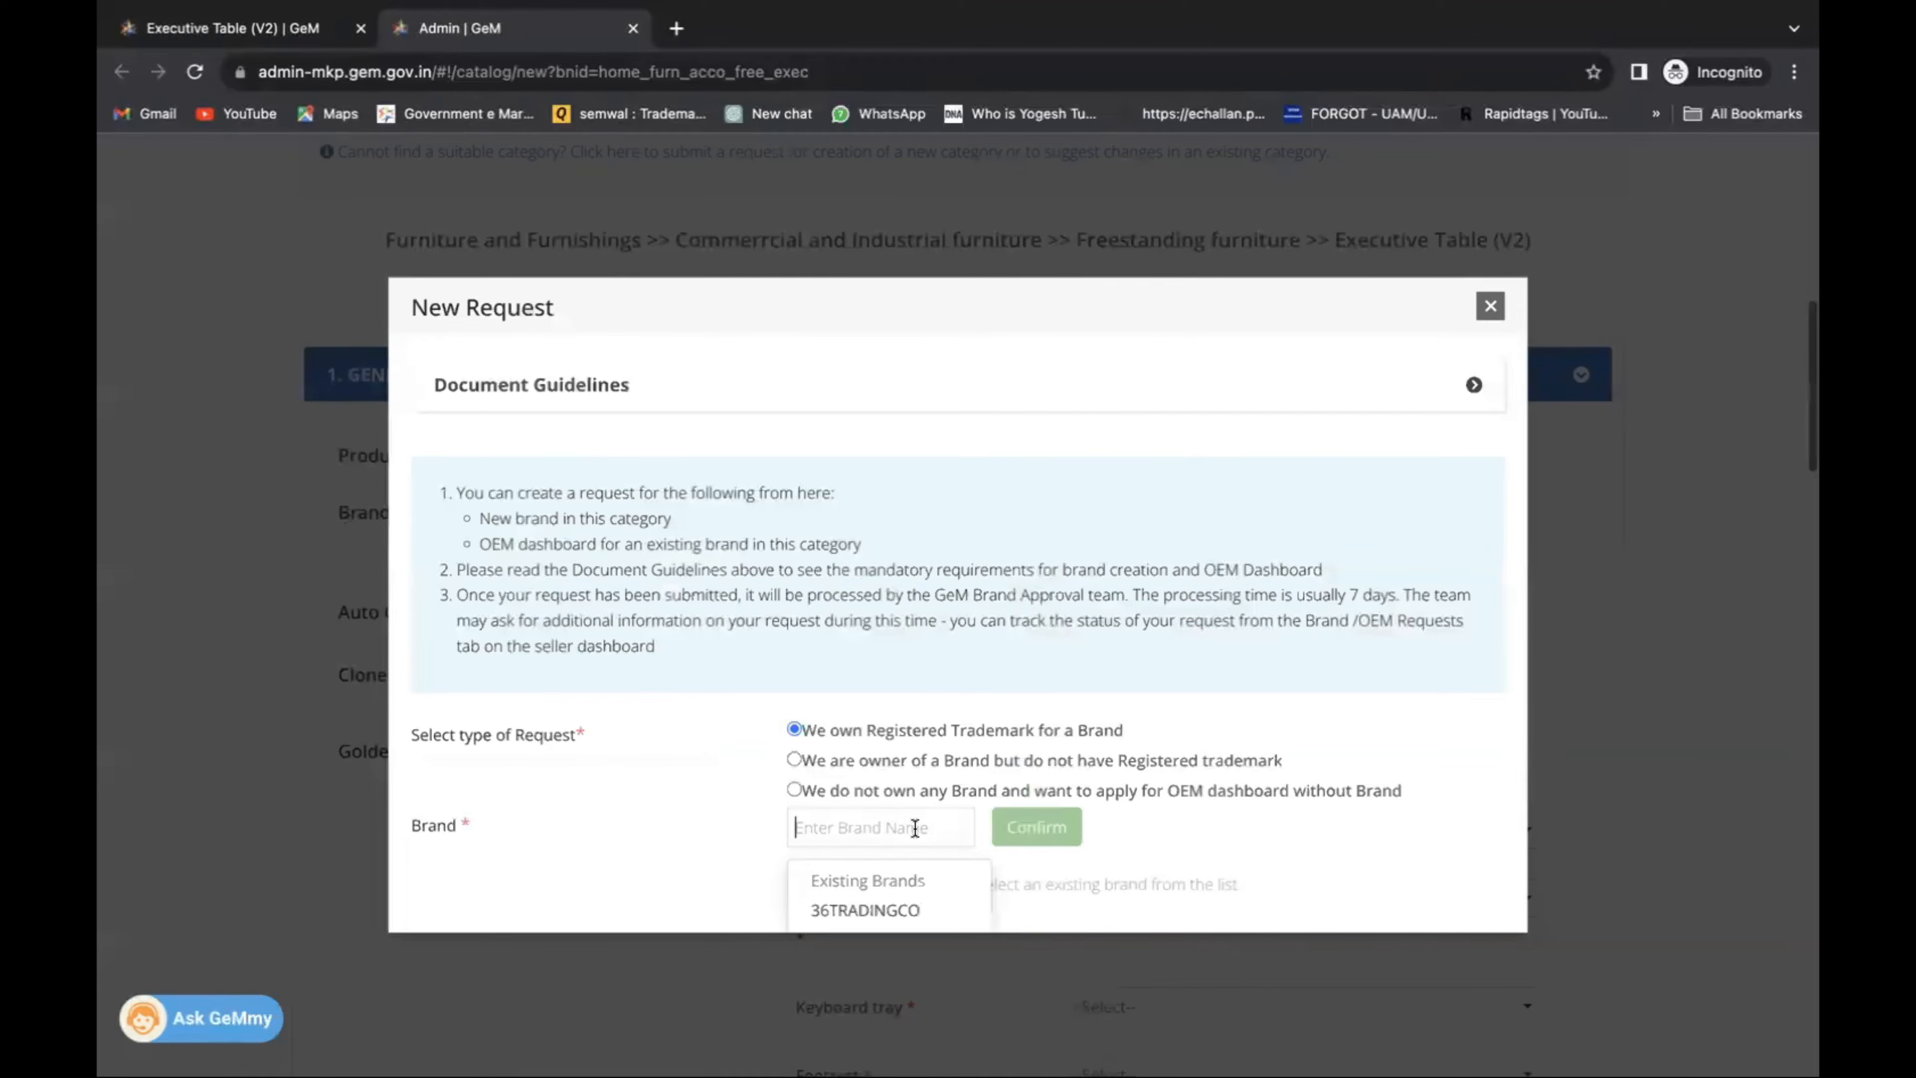
pyautogui.write('BIDZ365')
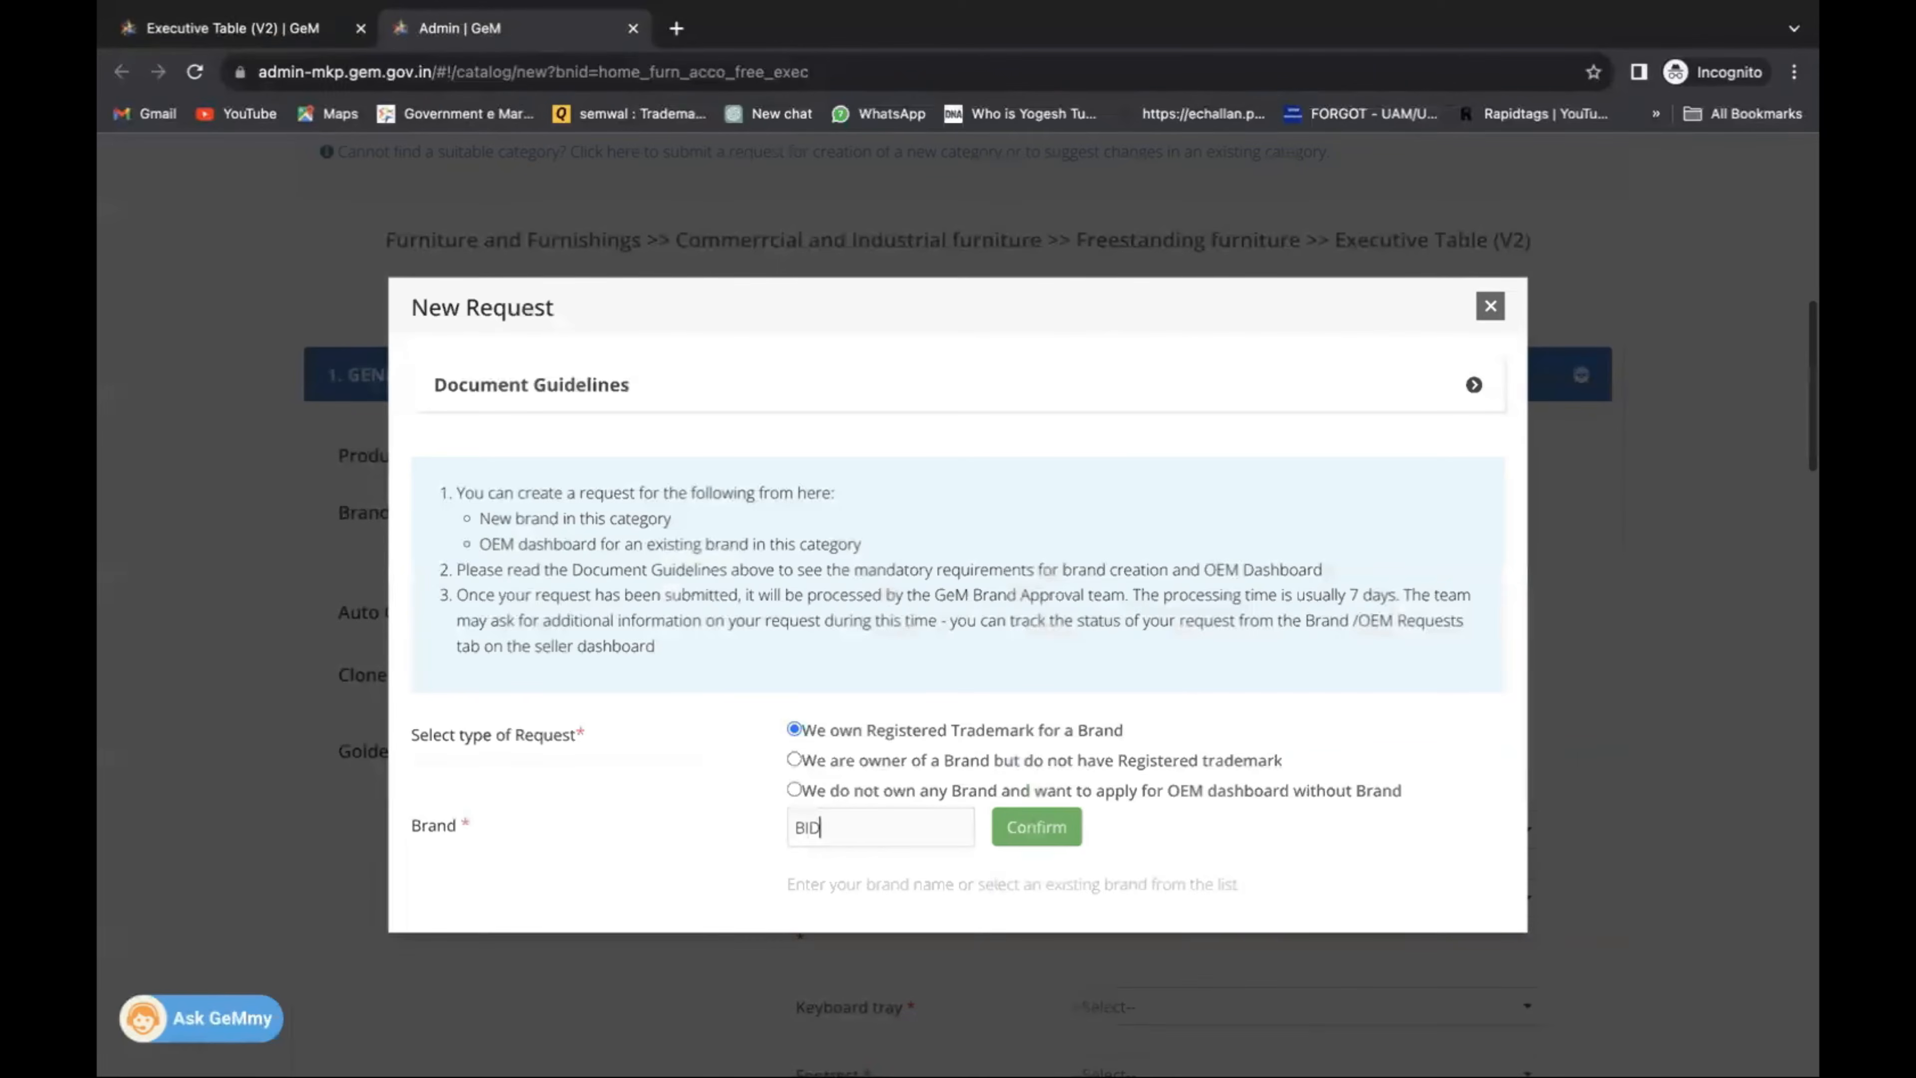
pyautogui.click(1050, 841)
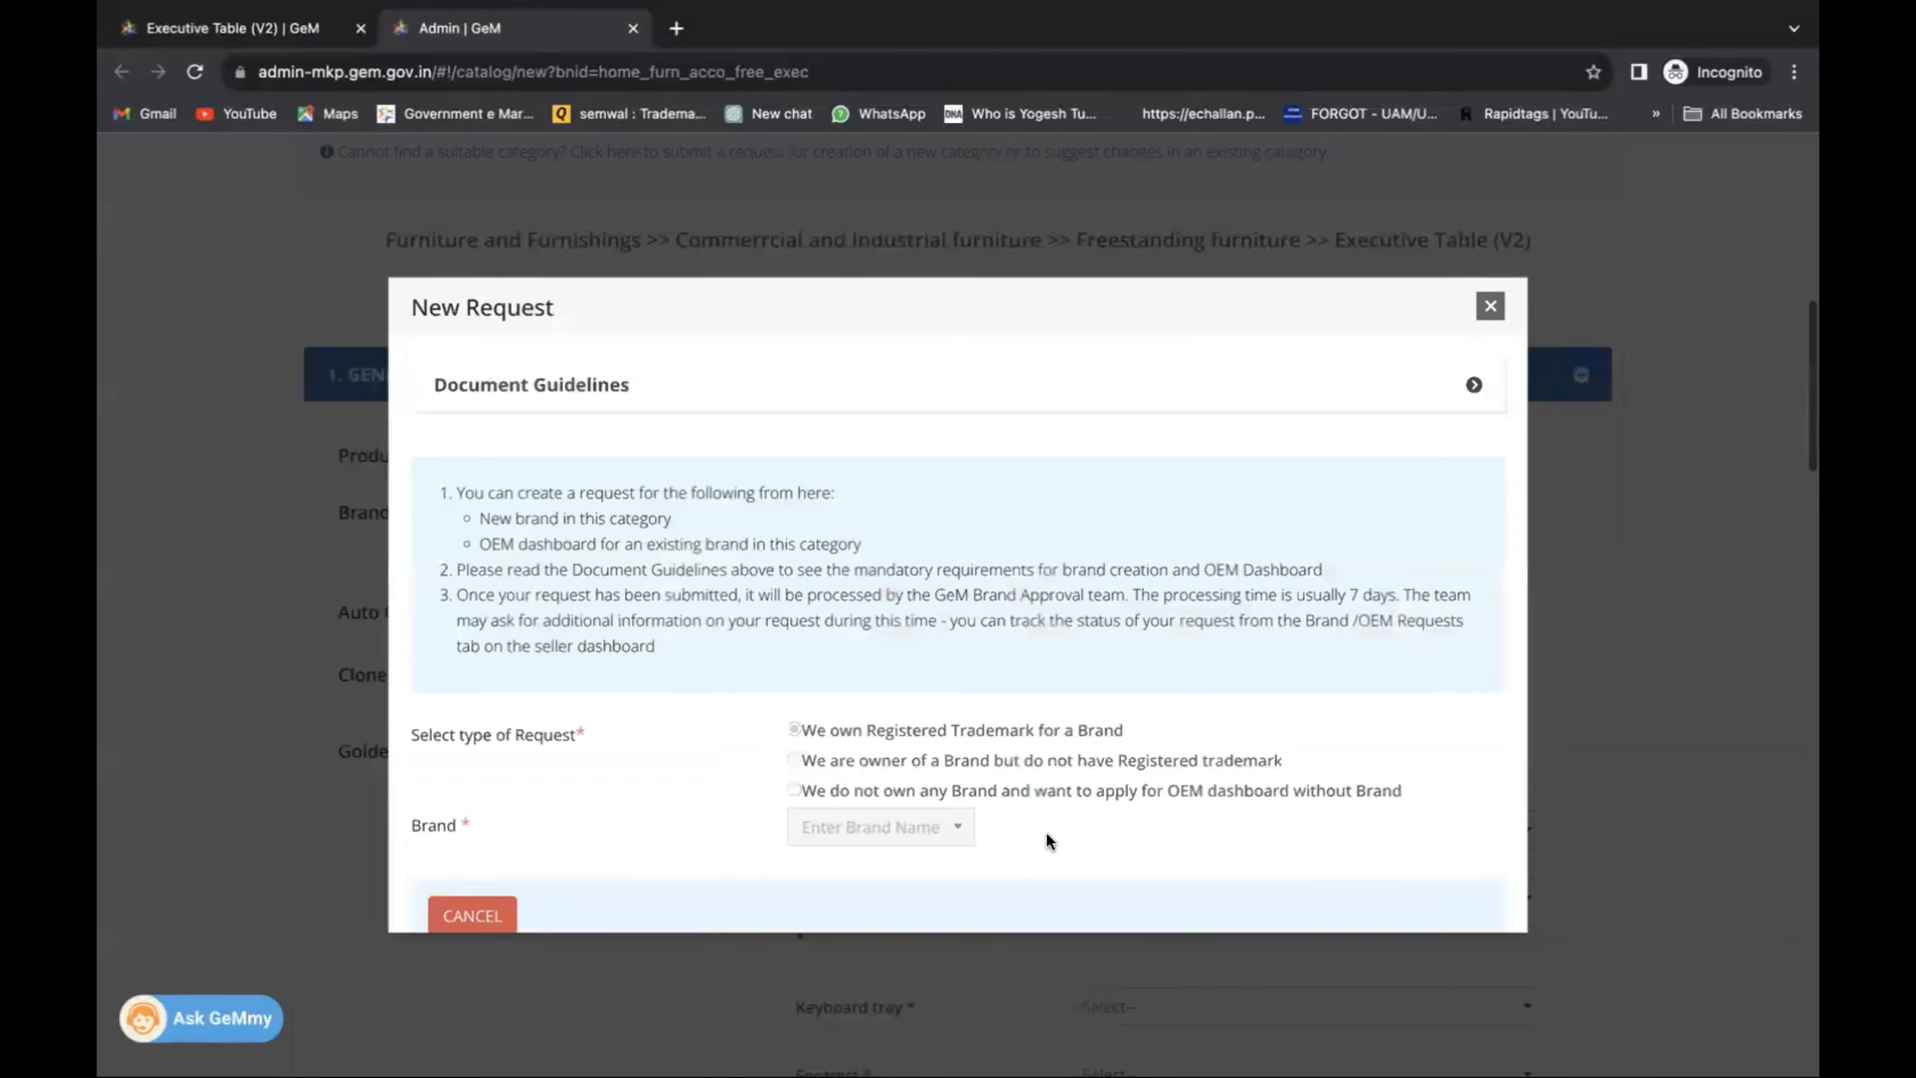
pyautogui.scroll(-1, 1340, 842)
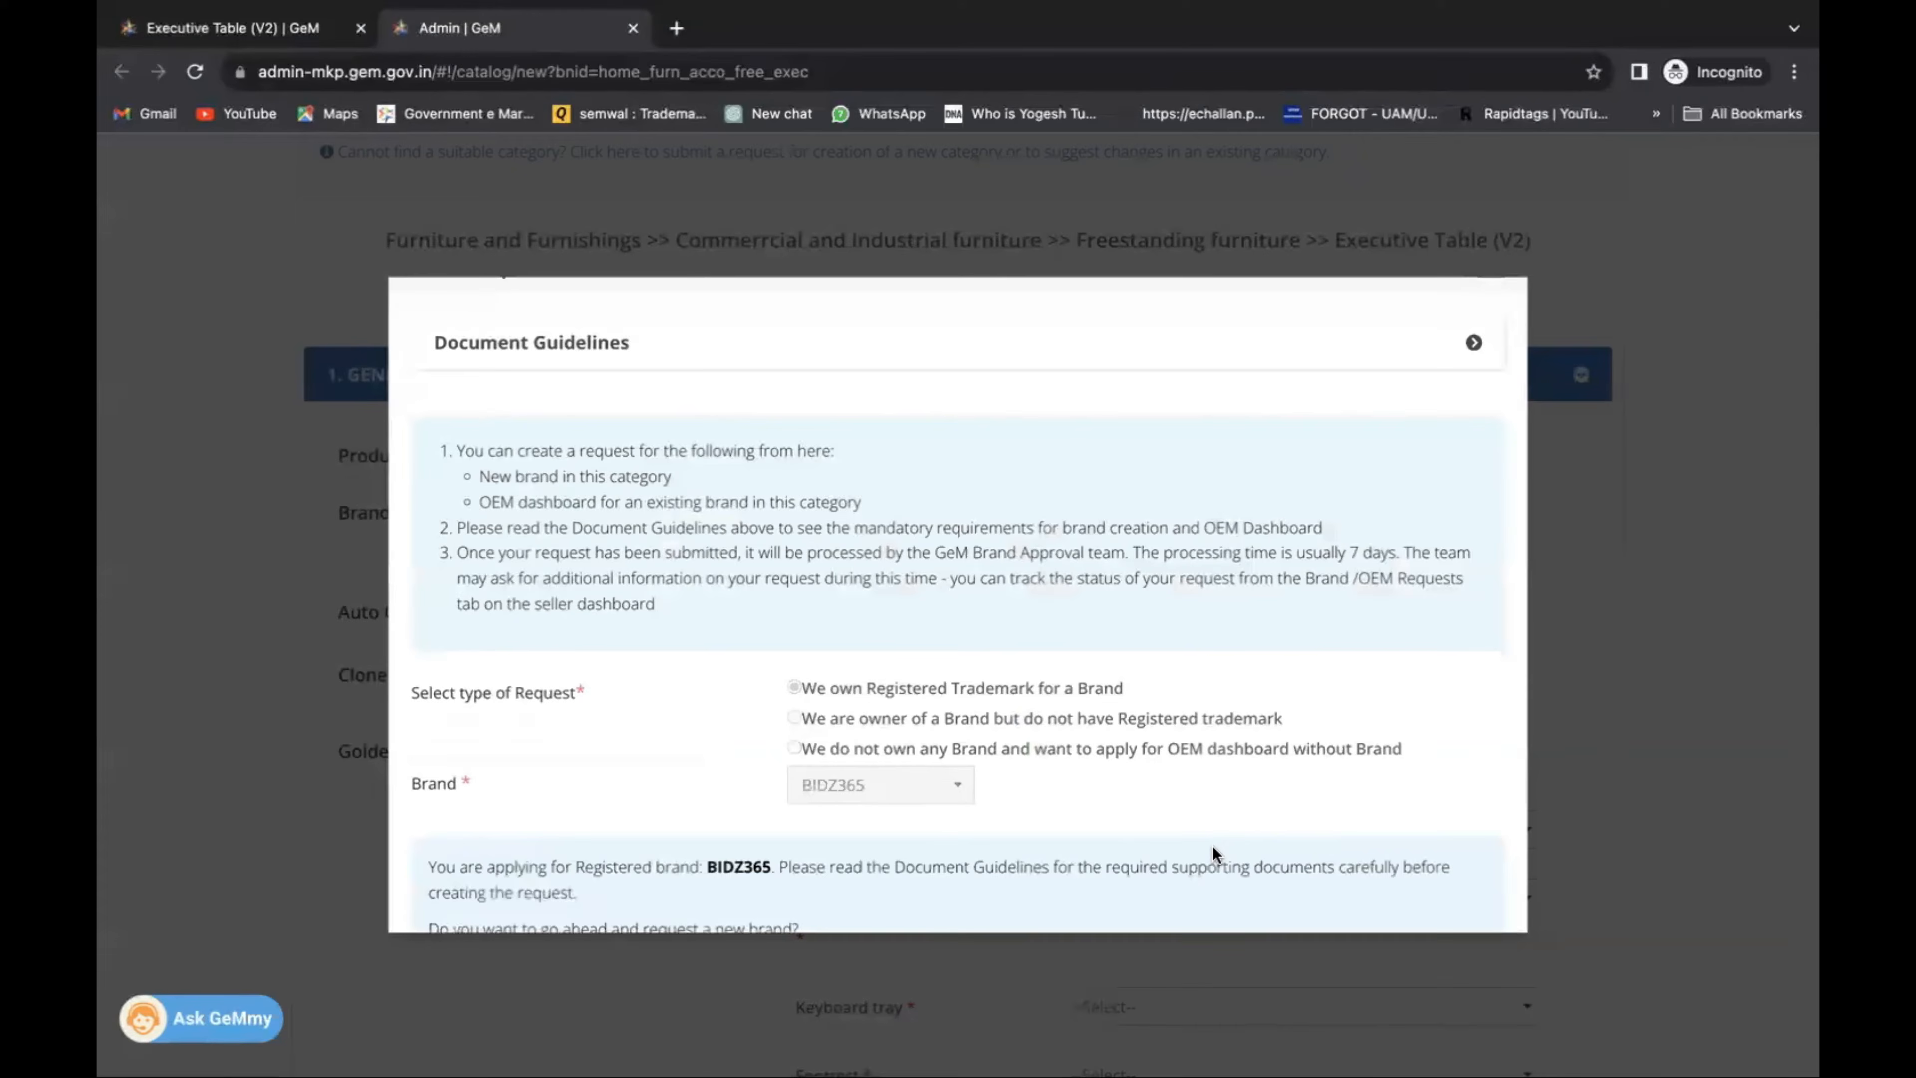
pyautogui.scroll(-2, 1212, 846)
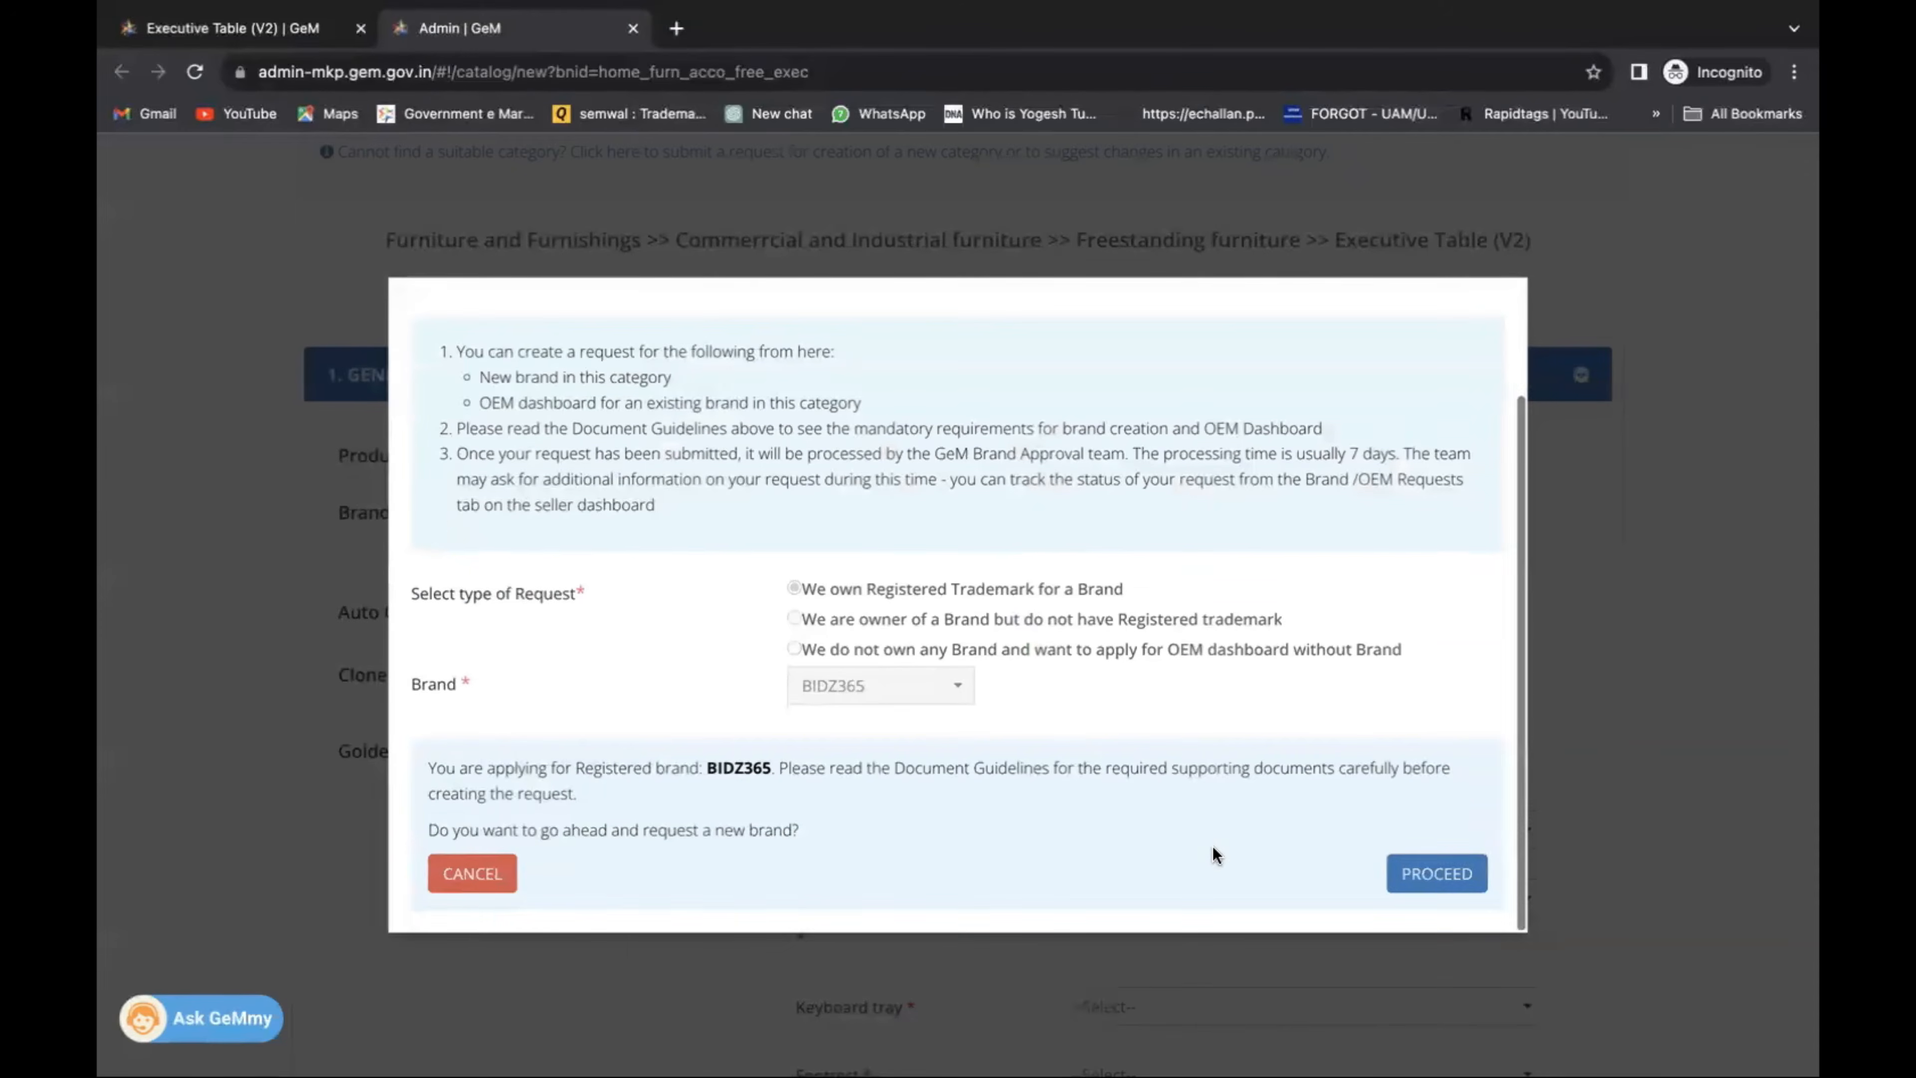
pyautogui.click(1421, 876)
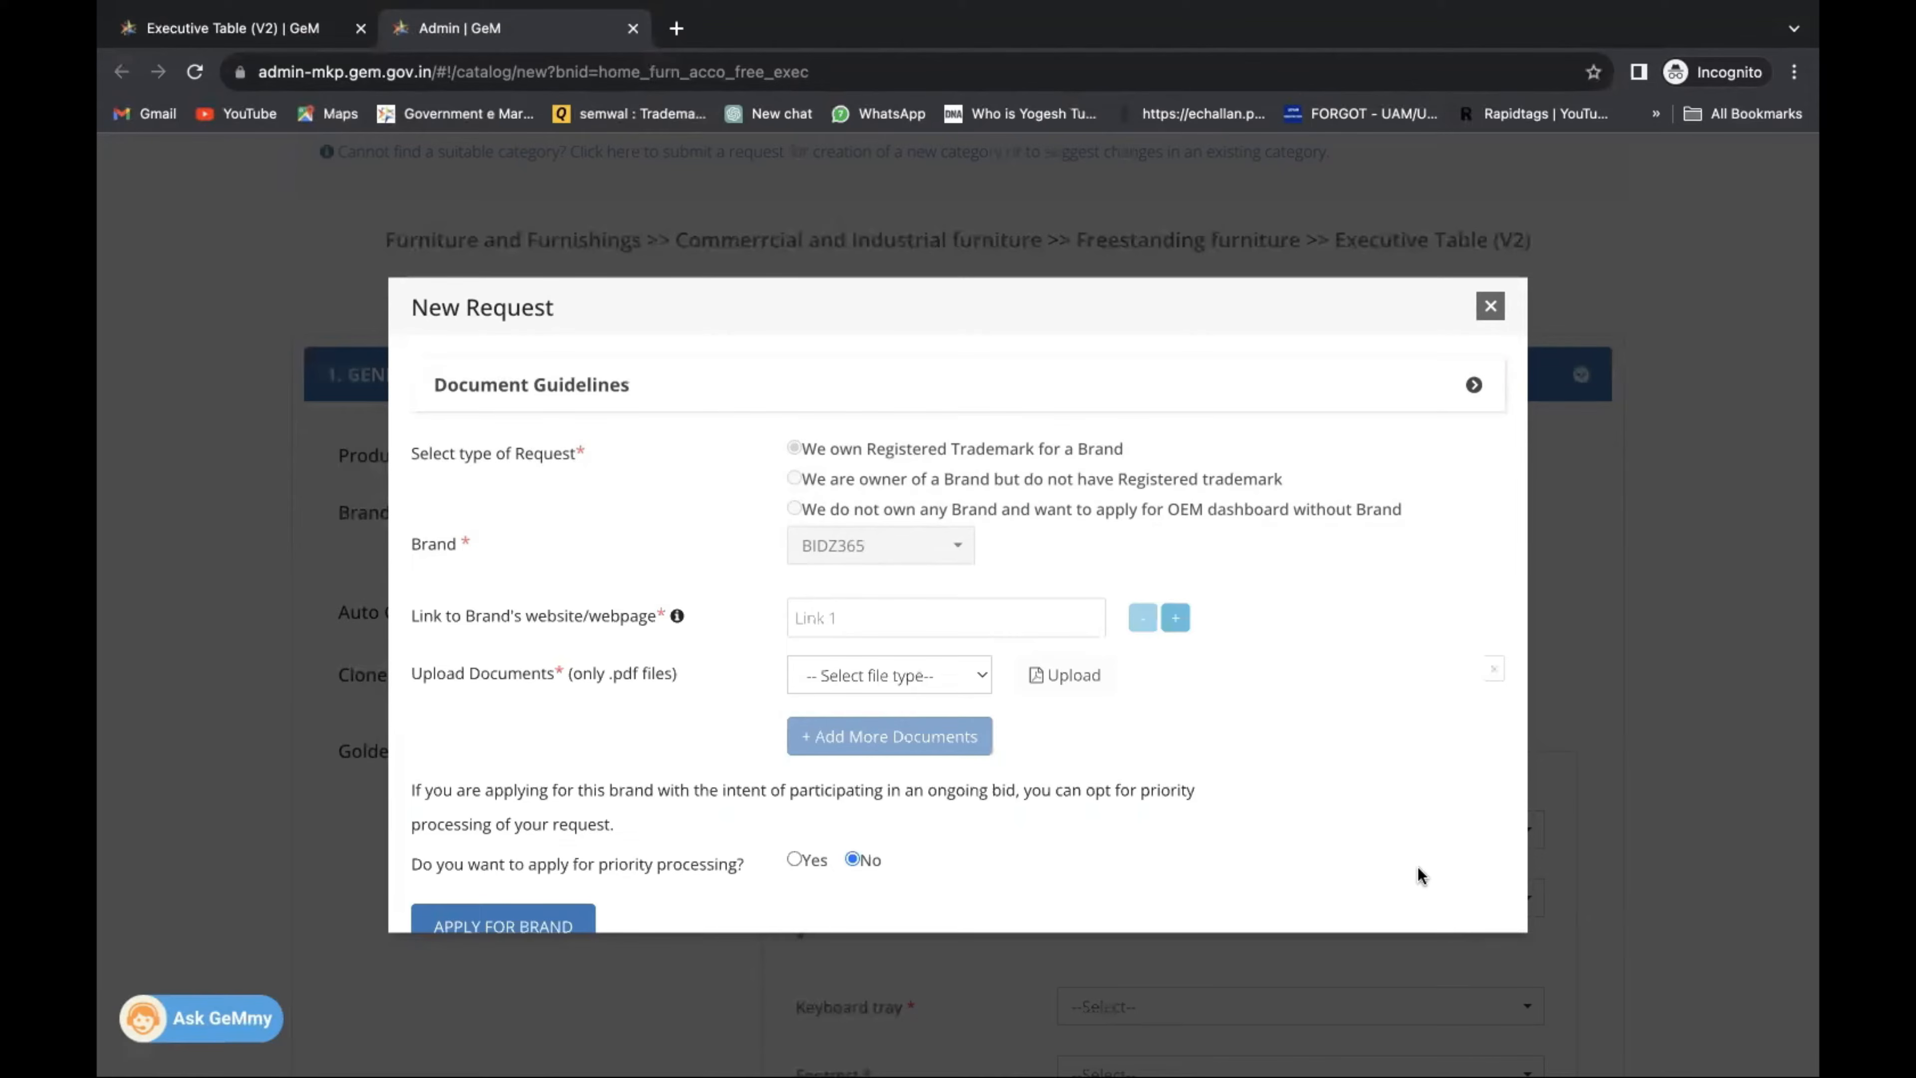
# Give the brand website link as NA and choose Trademark certificate as the document type.
pyautogui.click(858, 612)
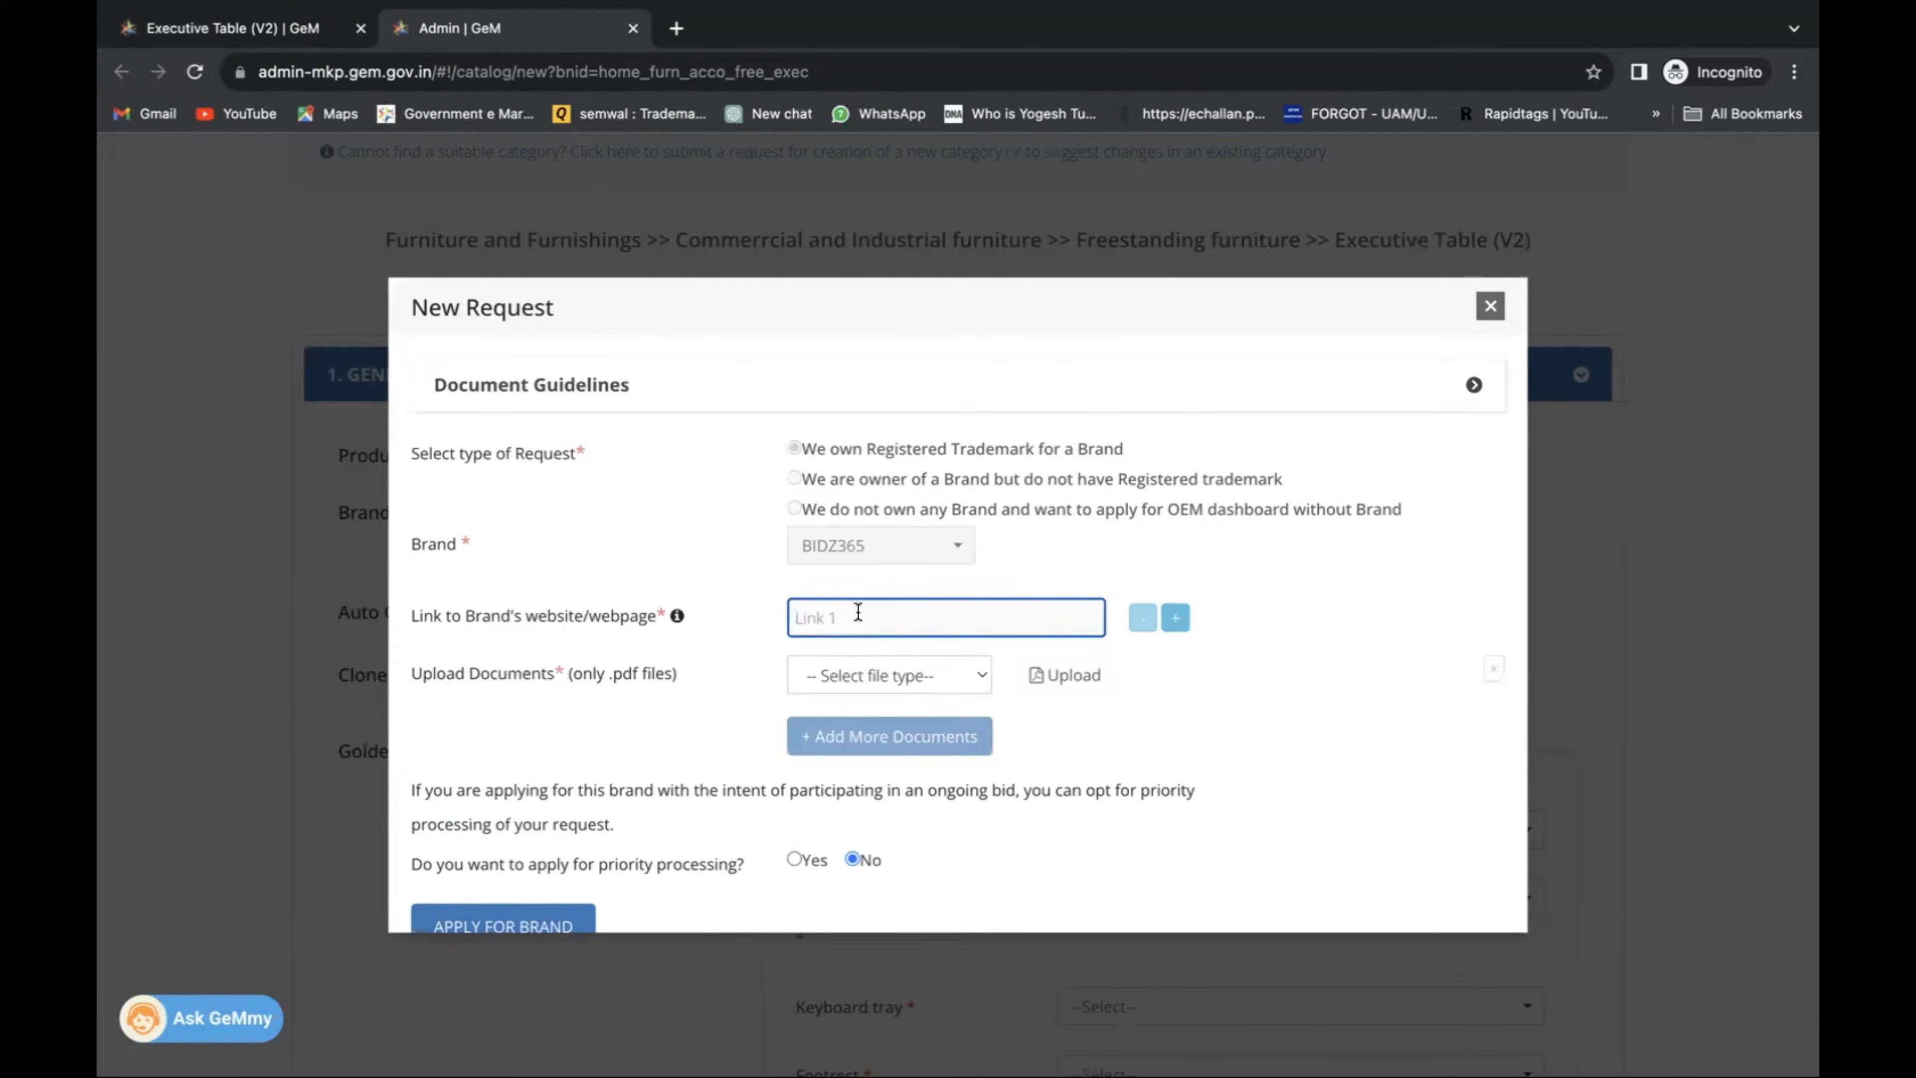
pyautogui.write('NA')
pyautogui.click(937, 665)
pyautogui.click(933, 732)
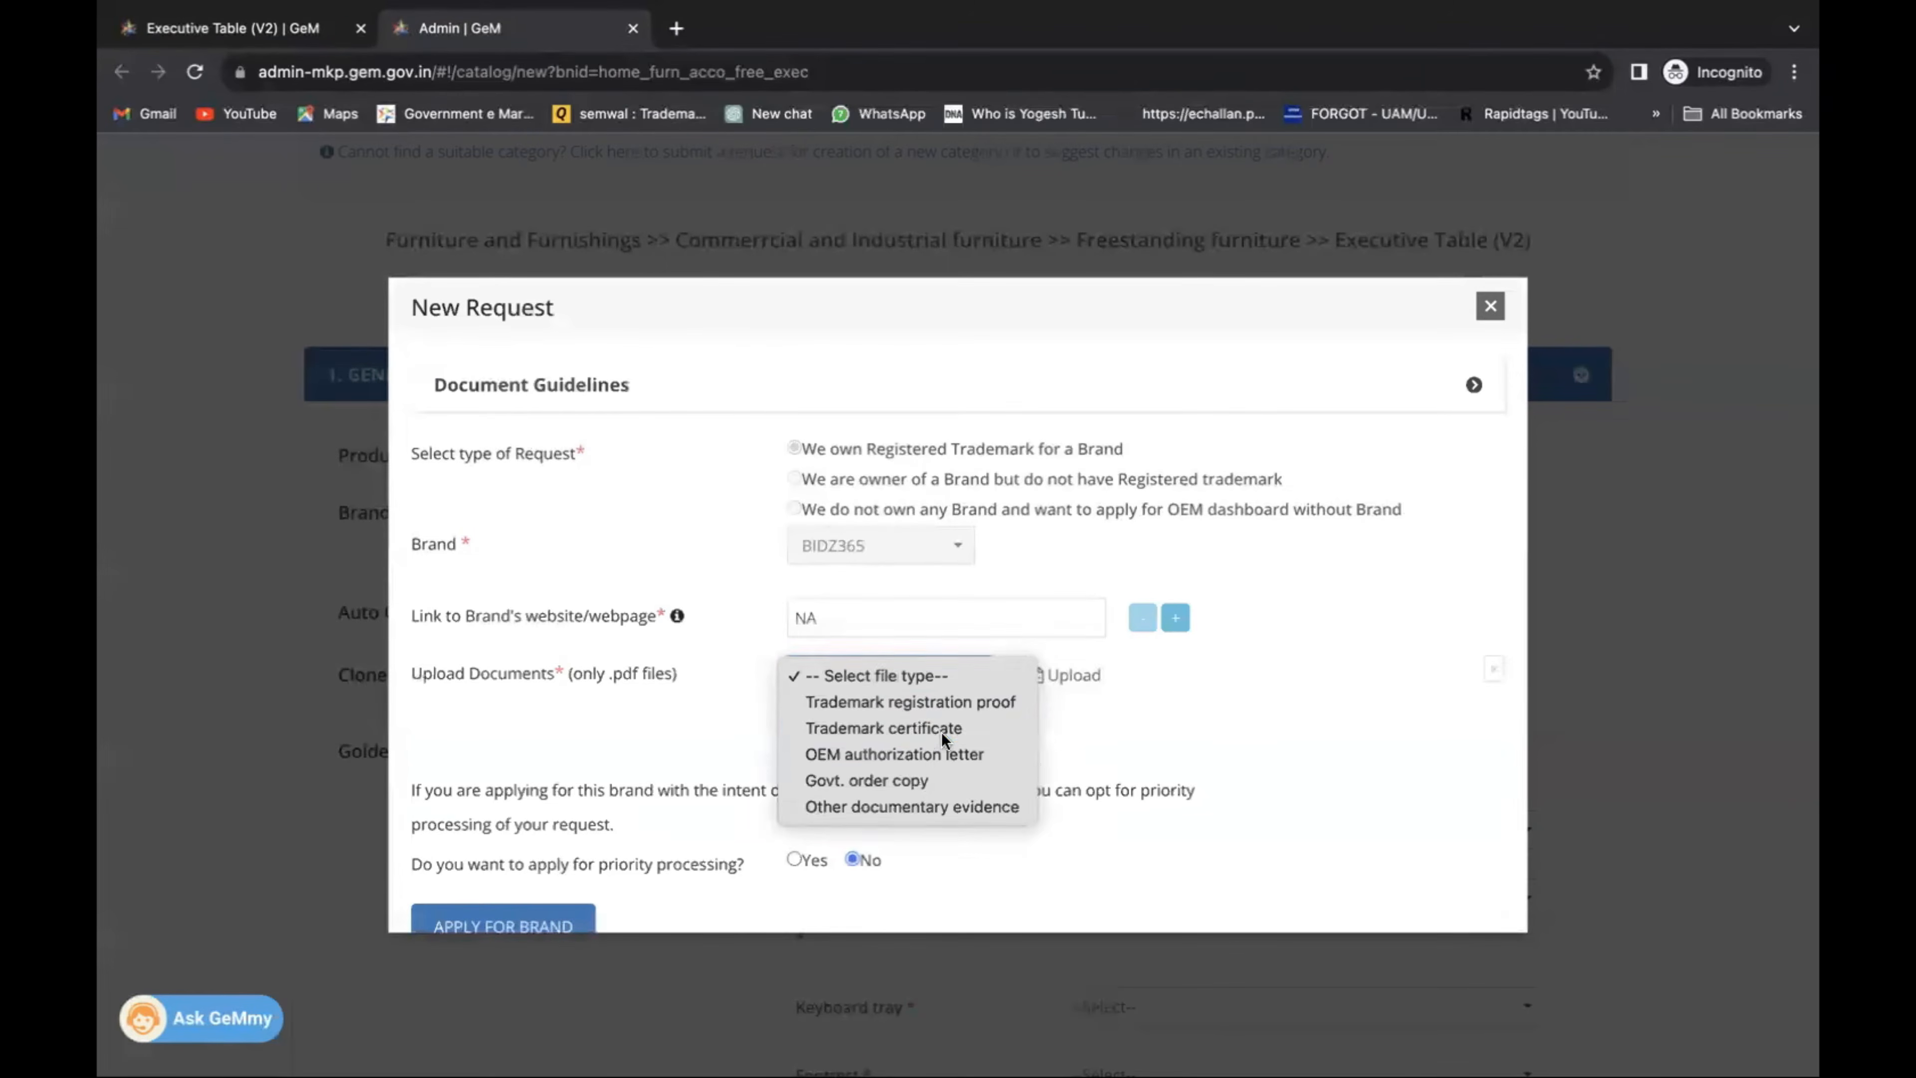
pyautogui.scroll(-2, 1239, 733)
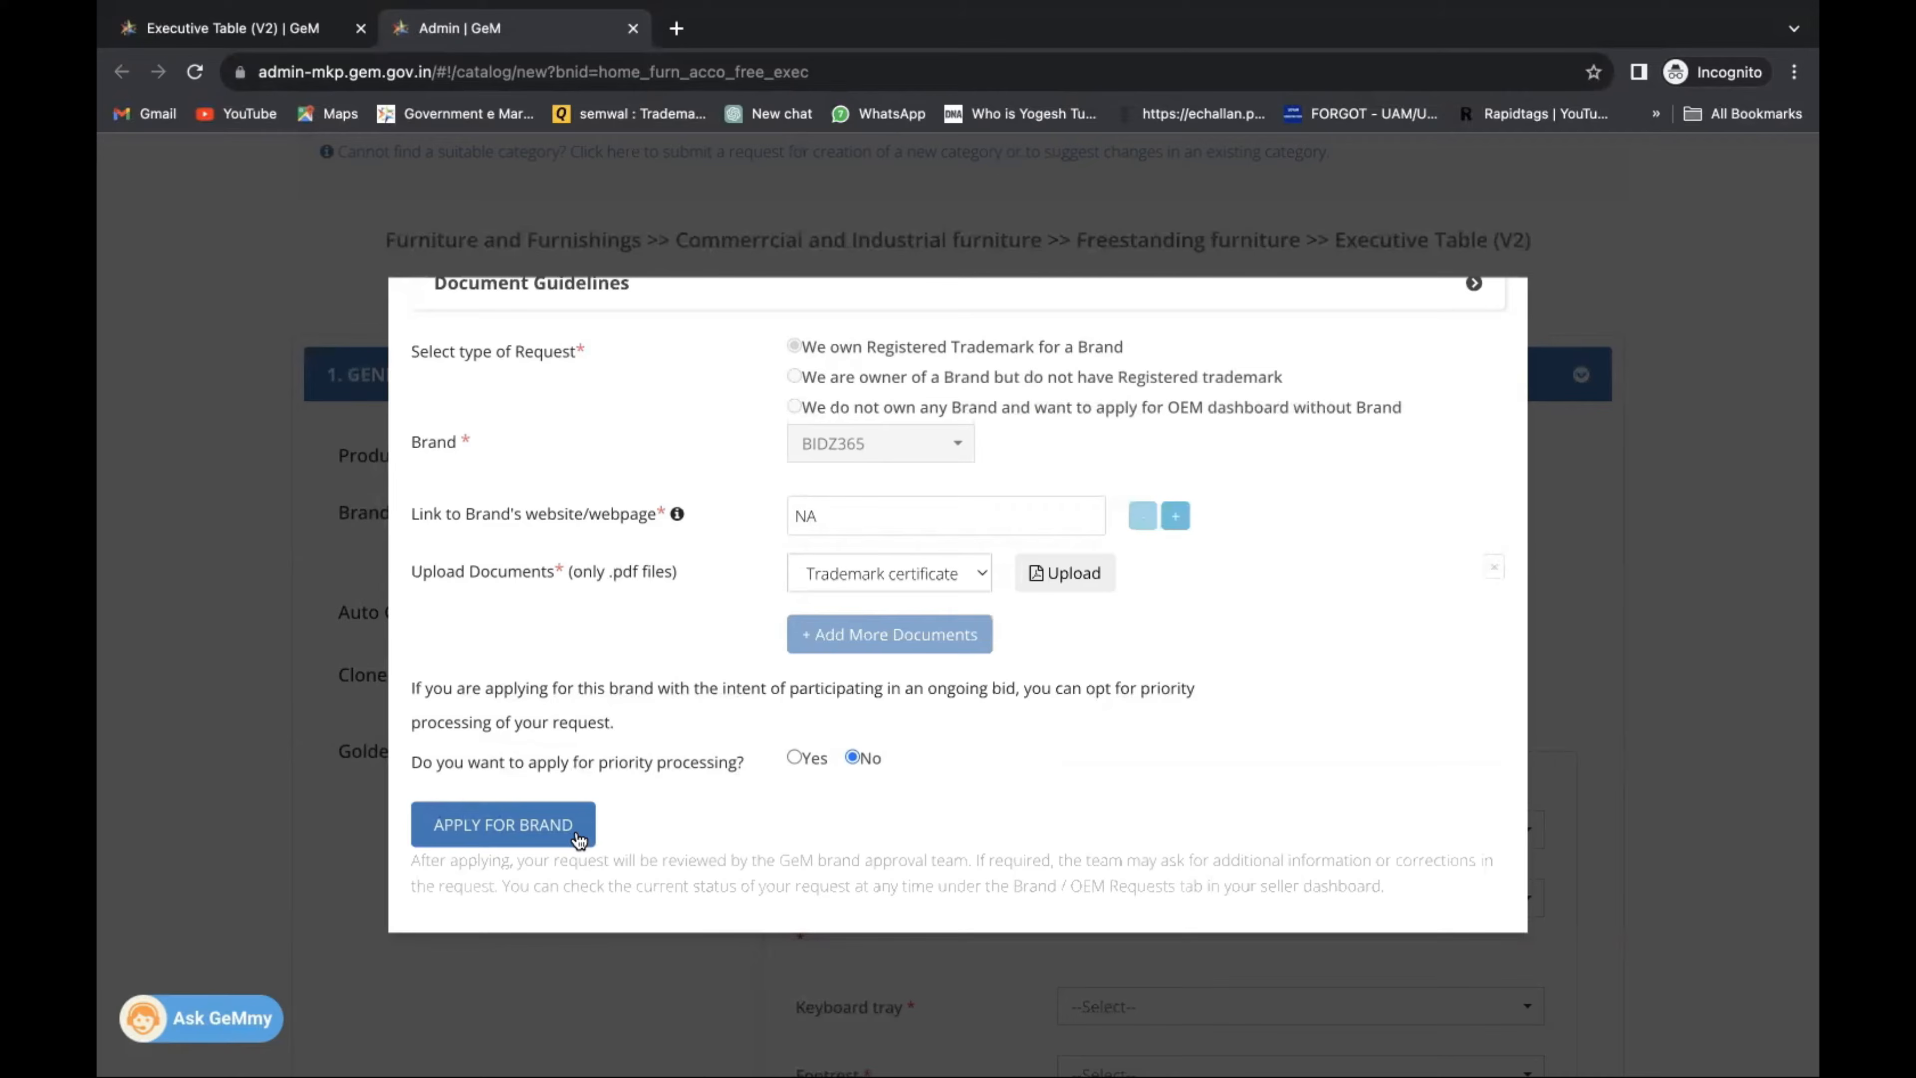
pyautogui.scroll(2, 1425, 445)
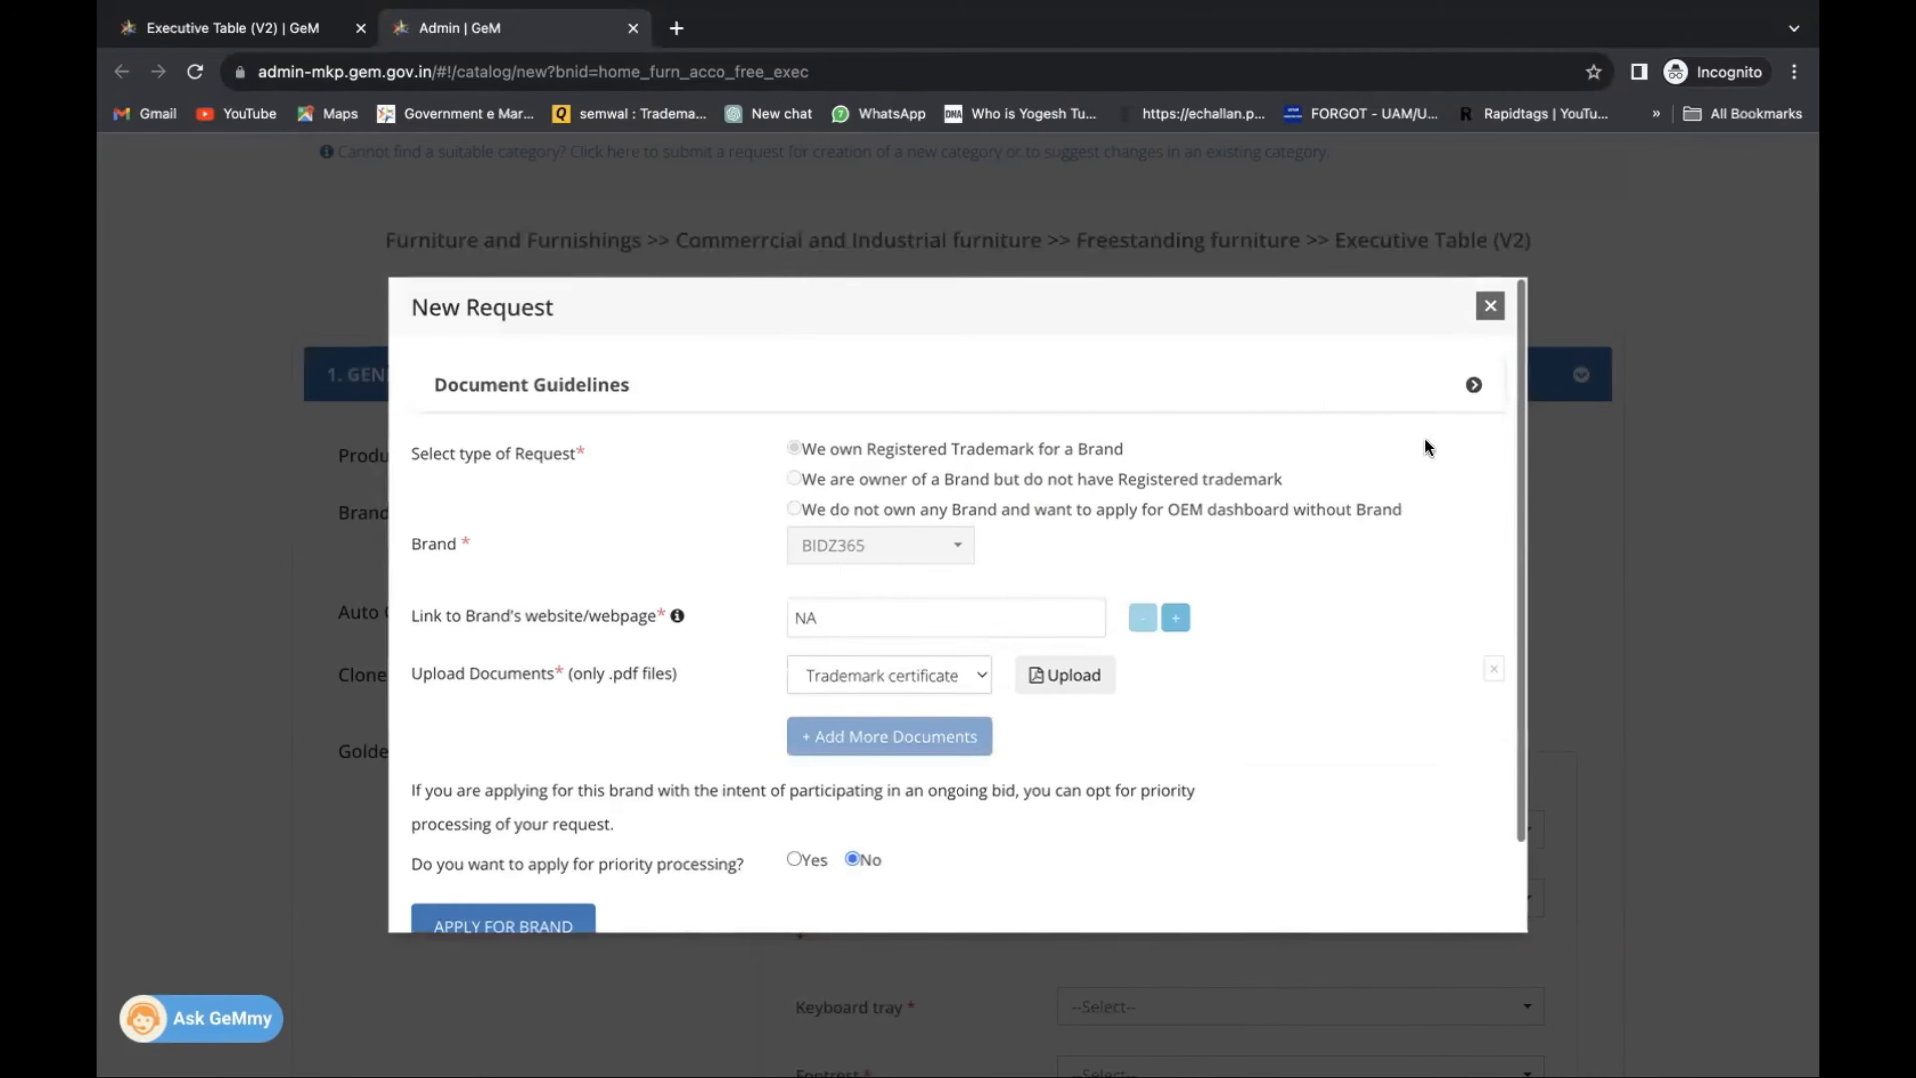
# Dismiss the BIDZ365 brand request and pick Unbranded from the bottom of the Brand/OEM list.
pyautogui.click(1490, 308)
pyautogui.click(974, 523)
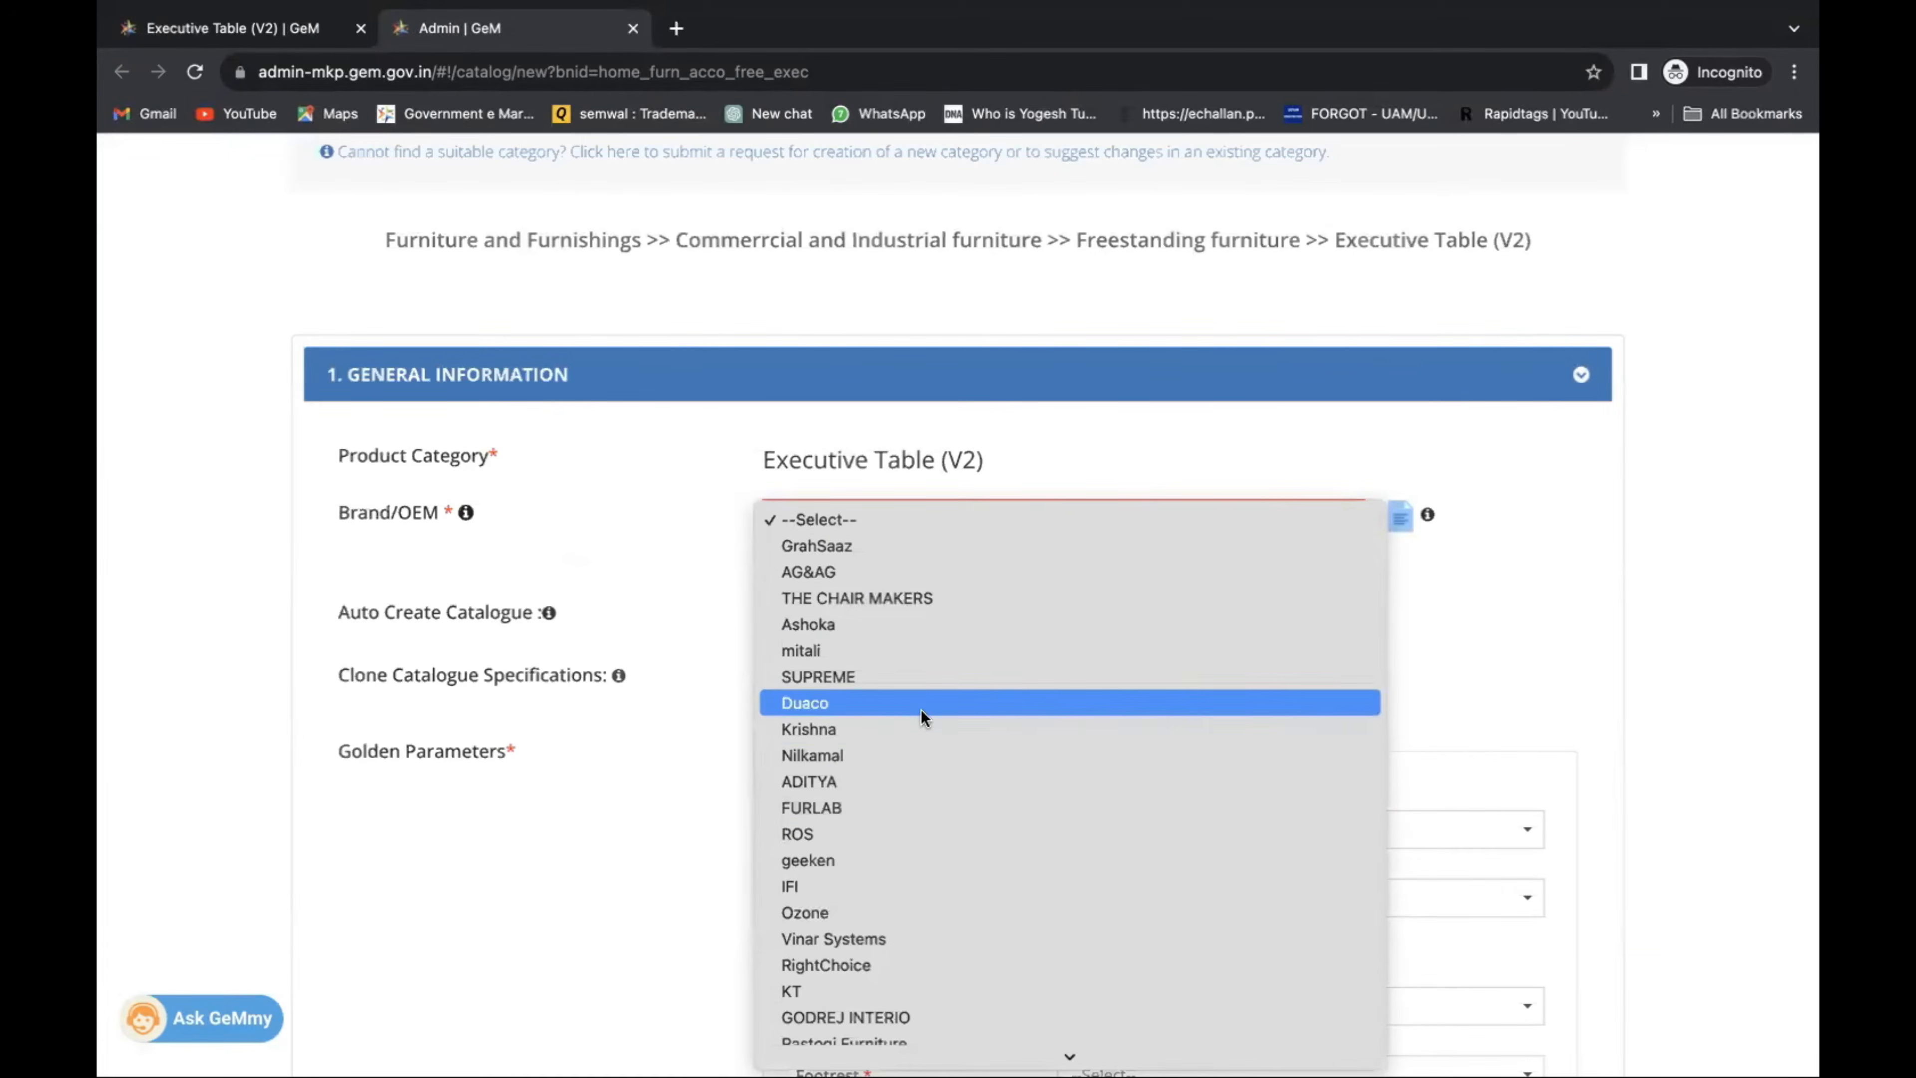
pyautogui.scroll(-10, 920, 710)
pyautogui.scroll(-20, 920, 710)
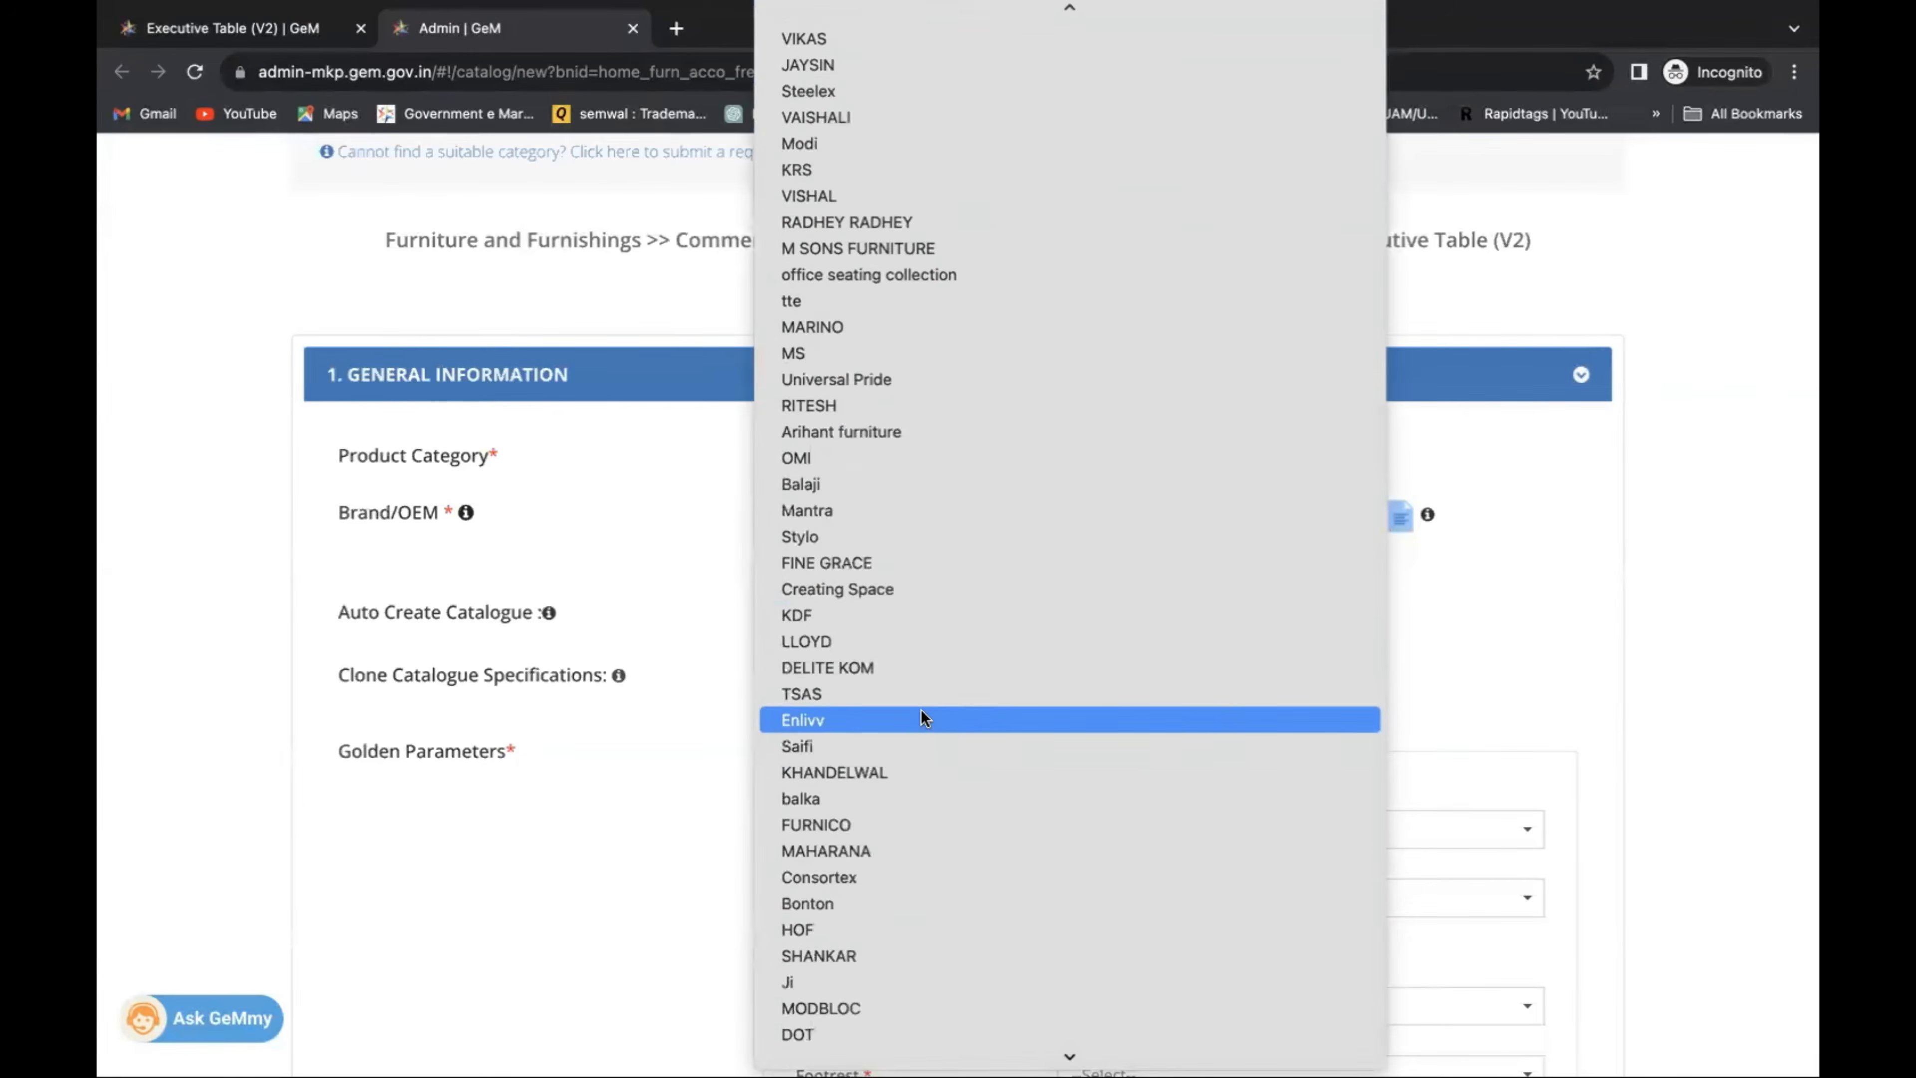
pyautogui.scroll(-20, 921, 709)
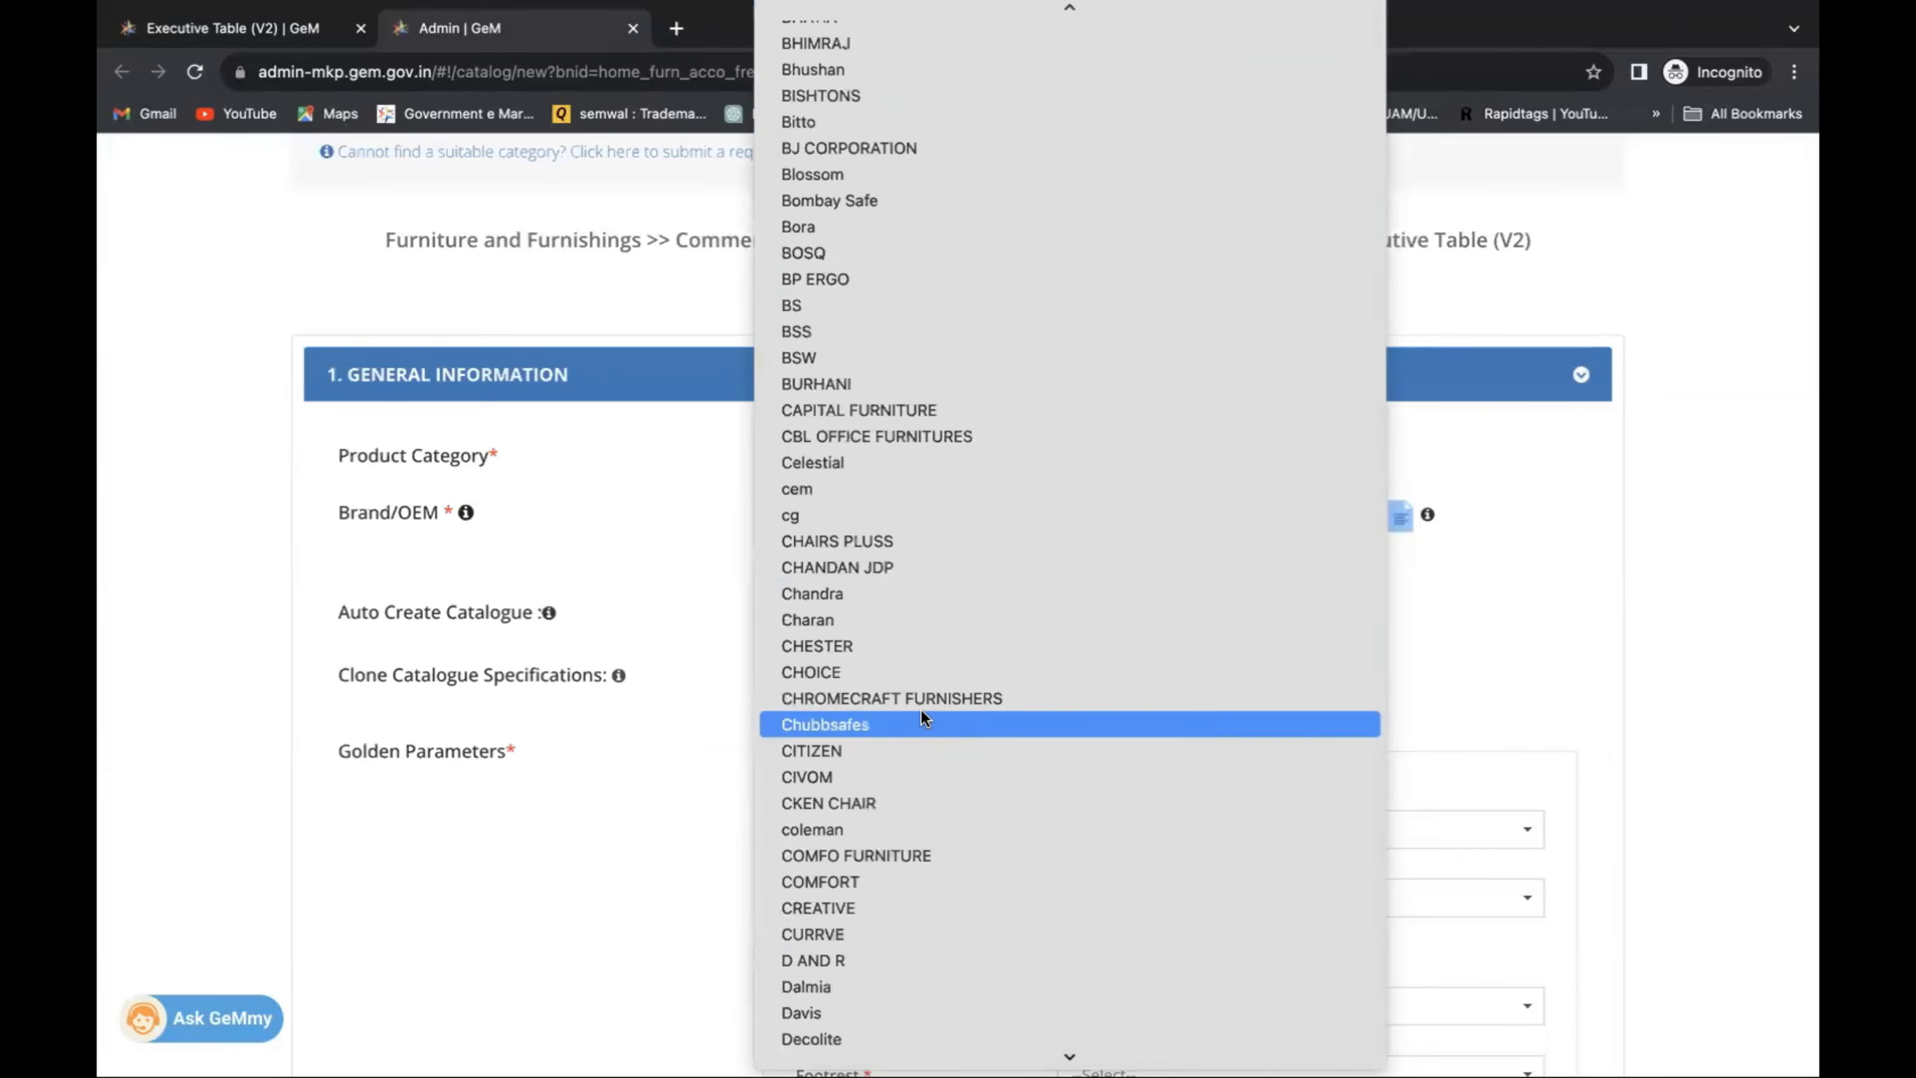
pyautogui.scroll(-20, 920, 710)
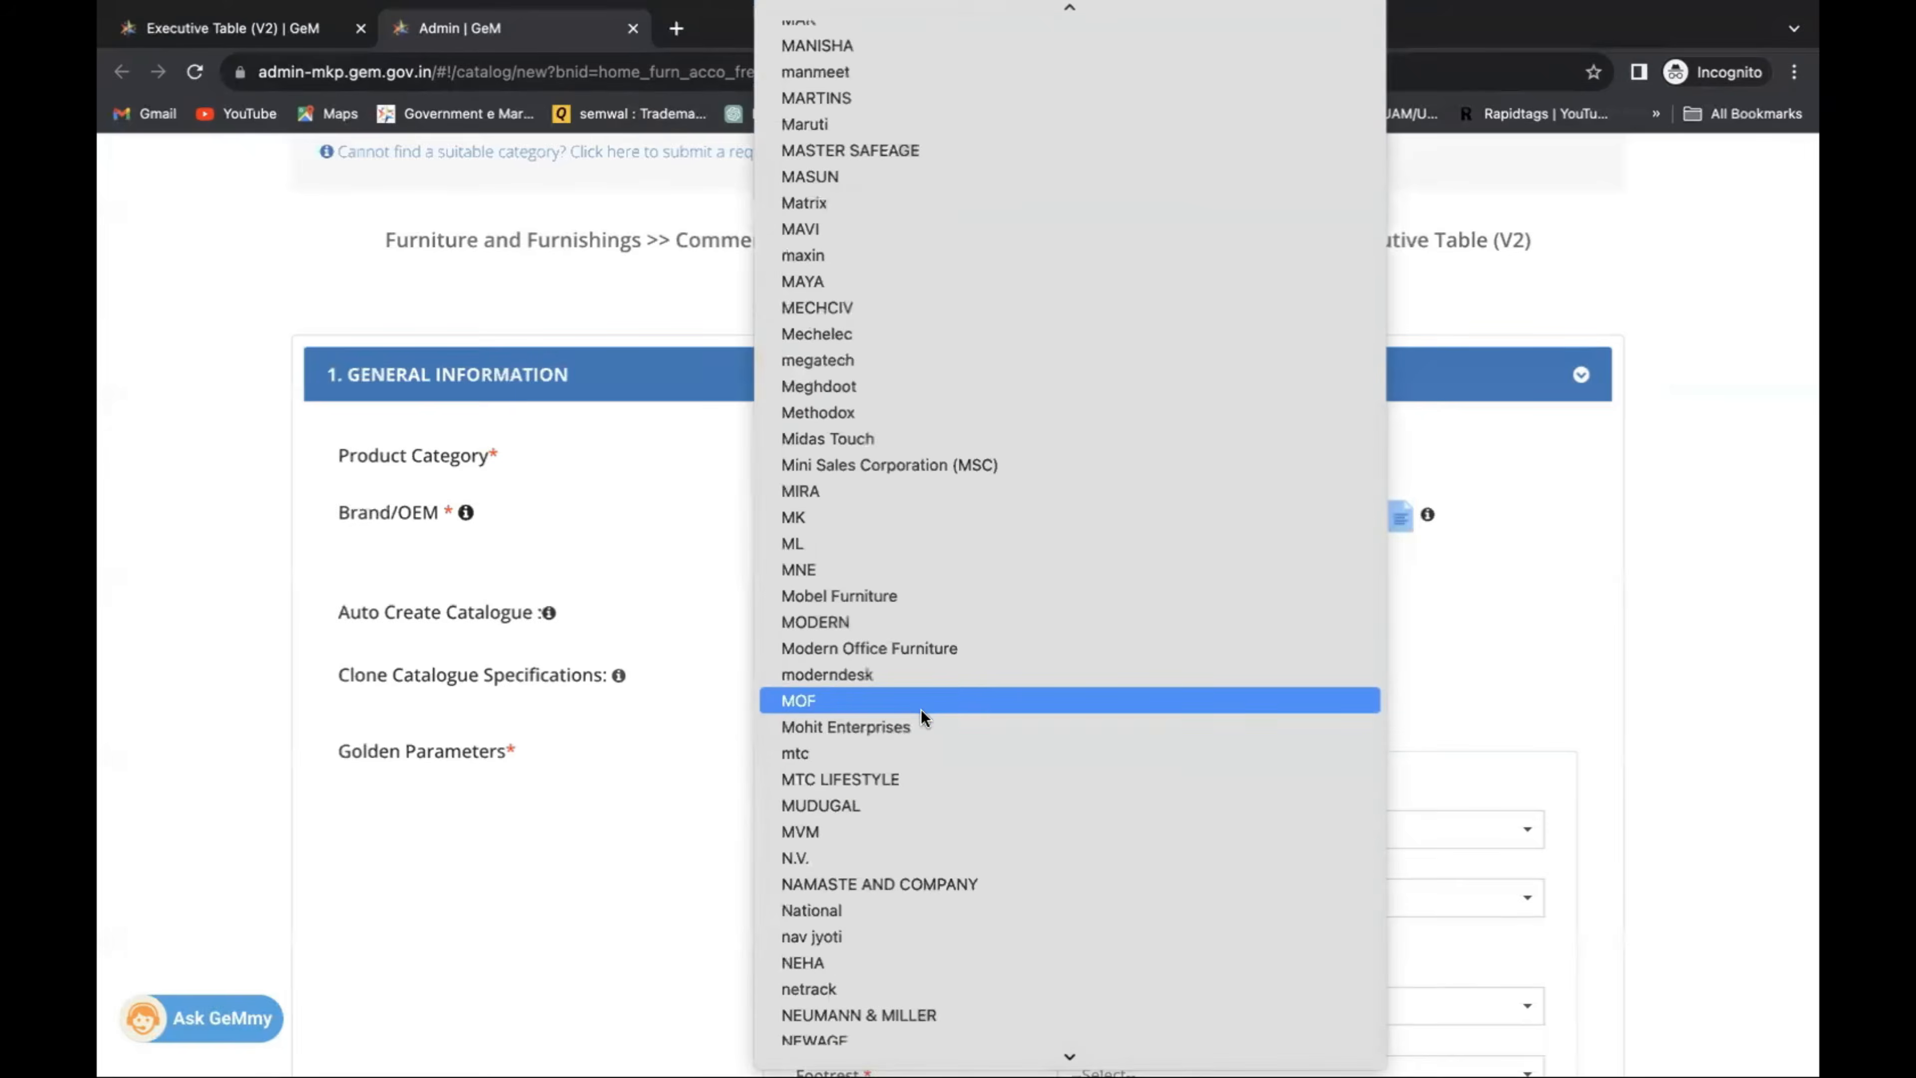
pyautogui.scroll(-20, 920, 709)
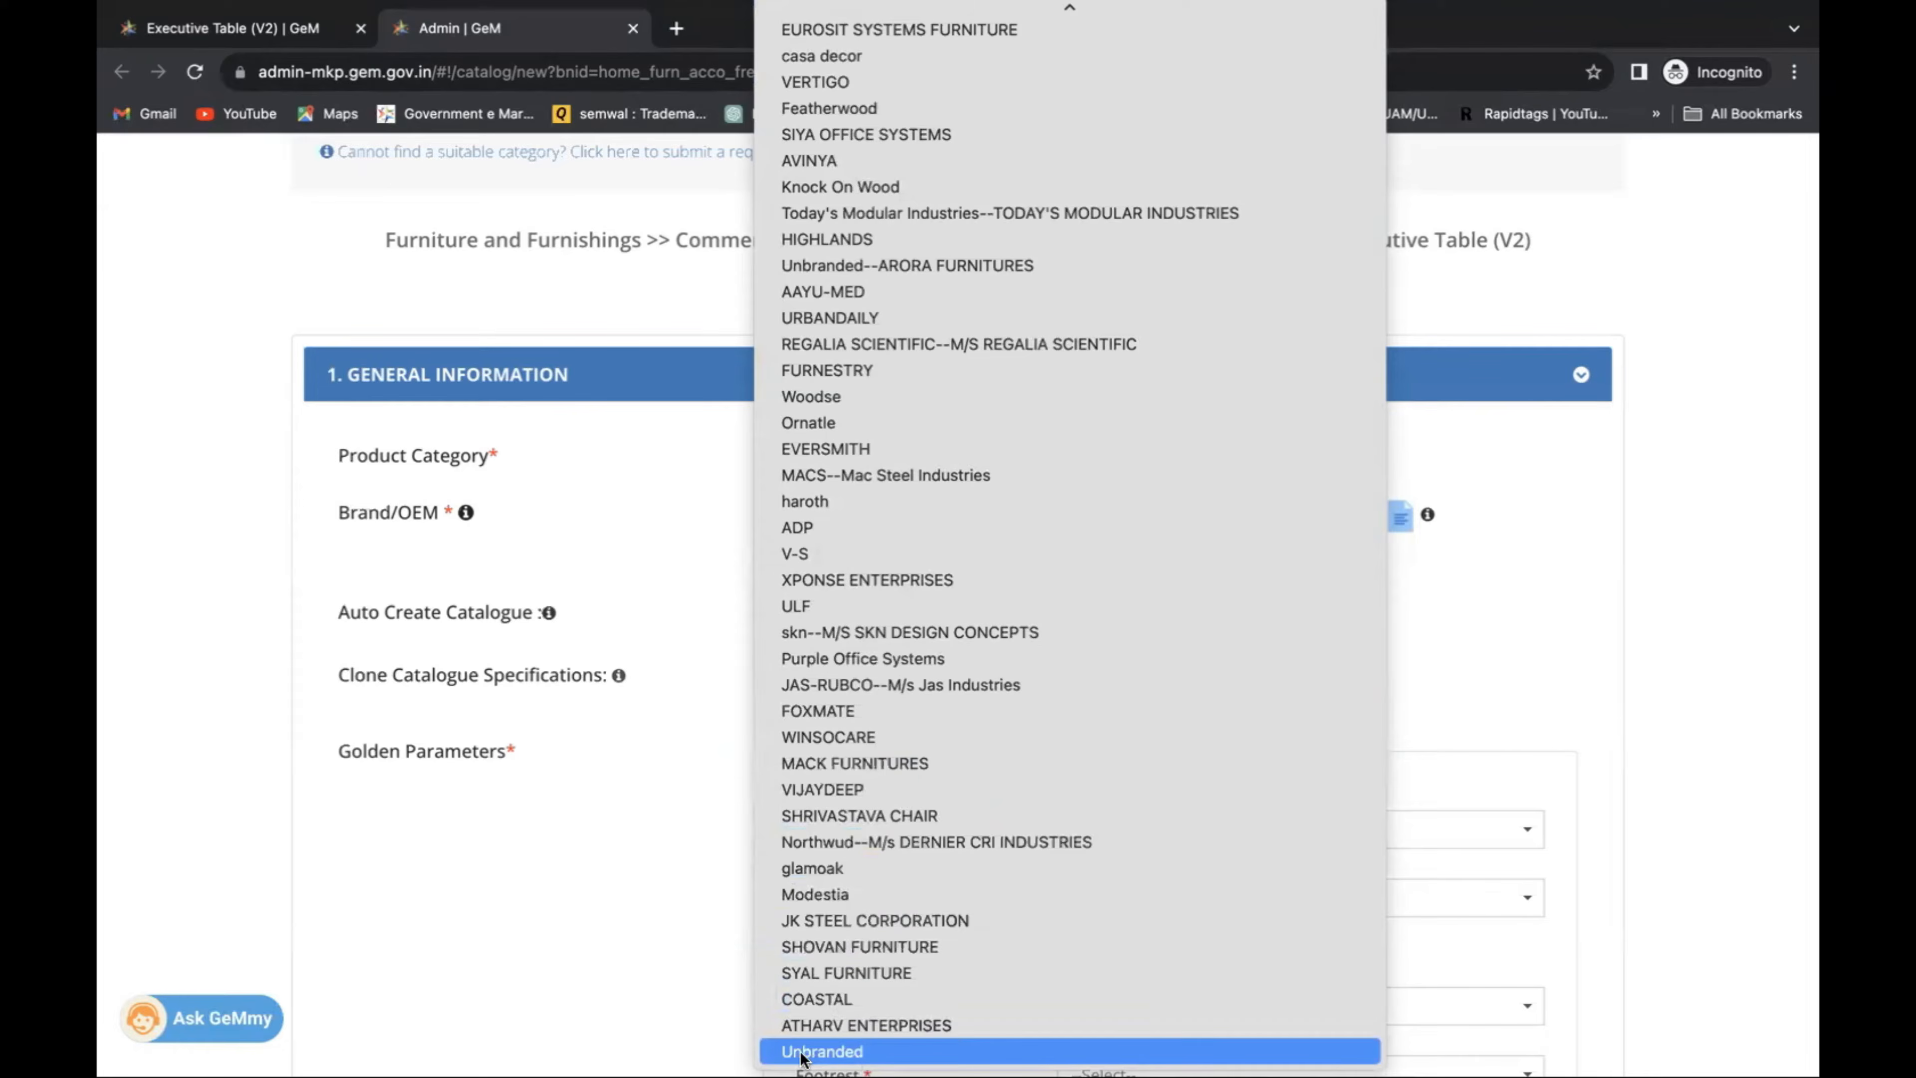
pyautogui.press('Return')
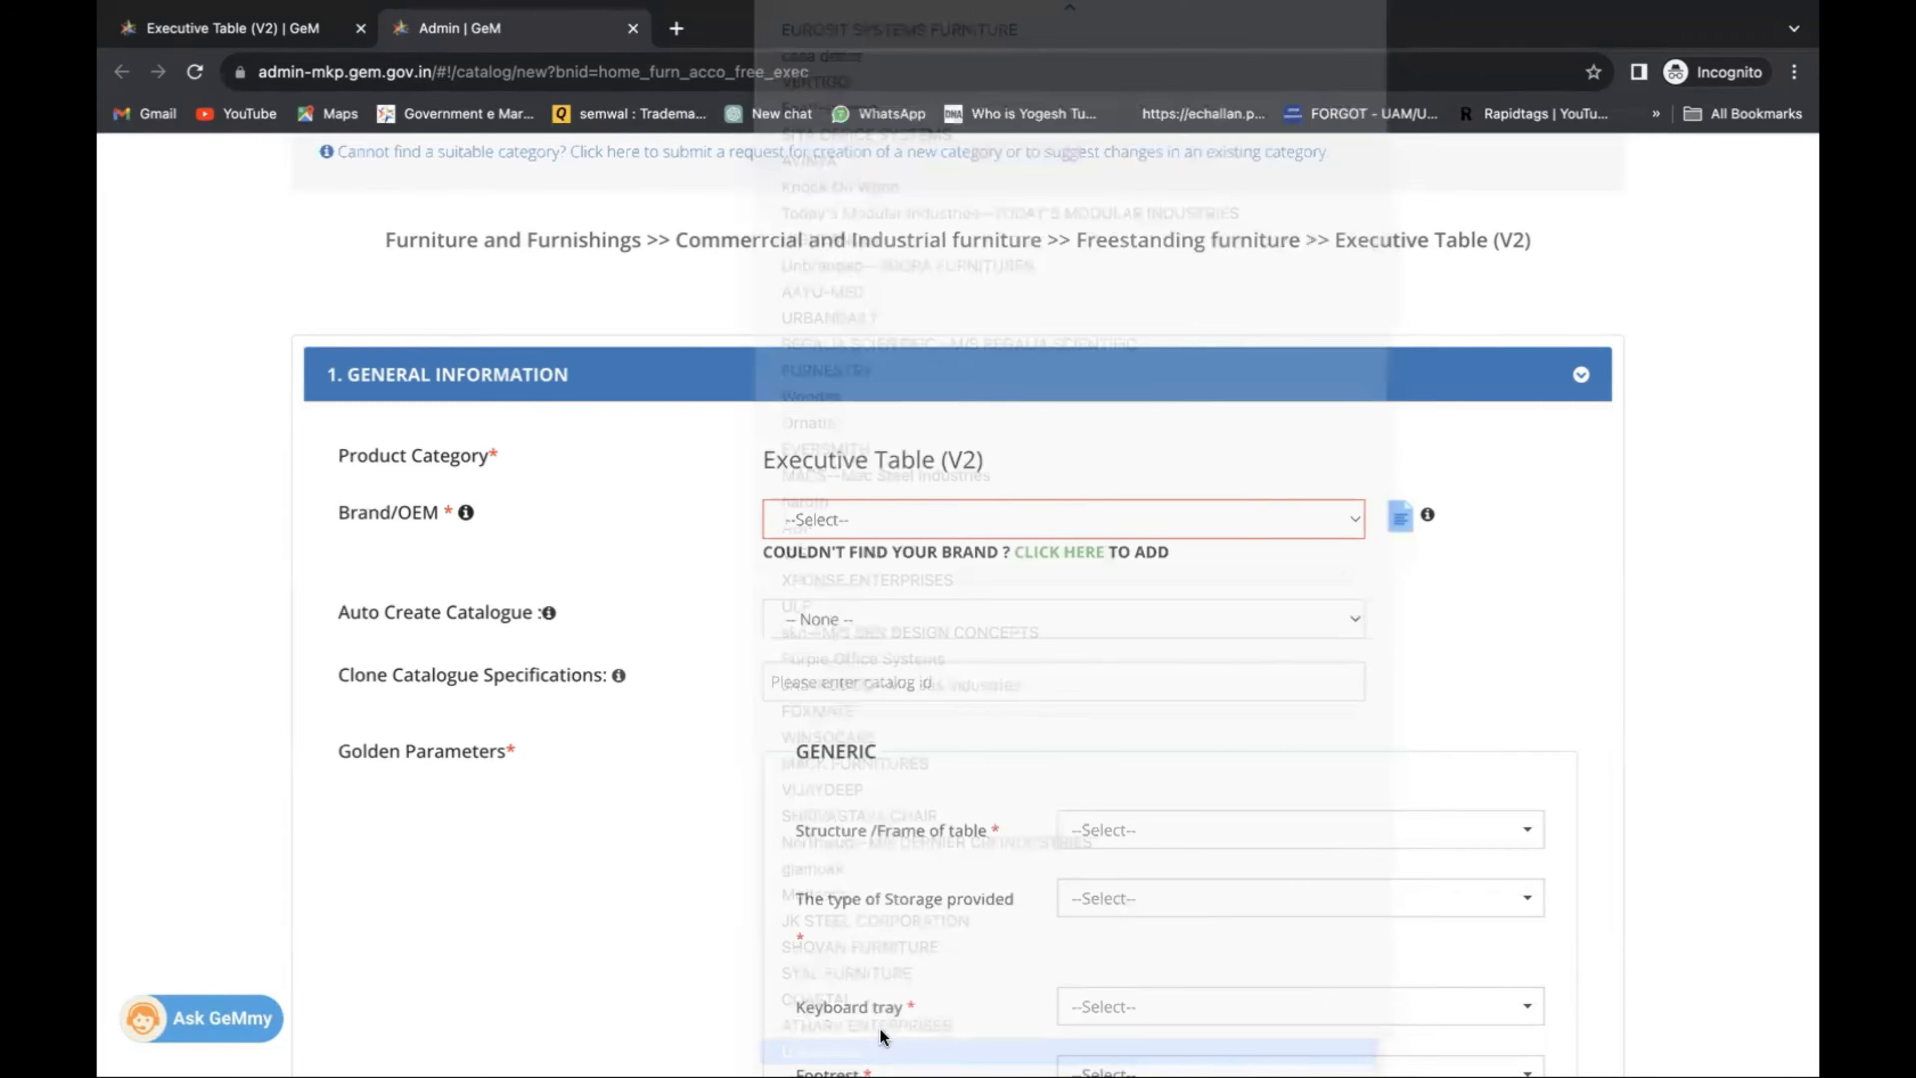
pyautogui.scroll(-3, 938, 680)
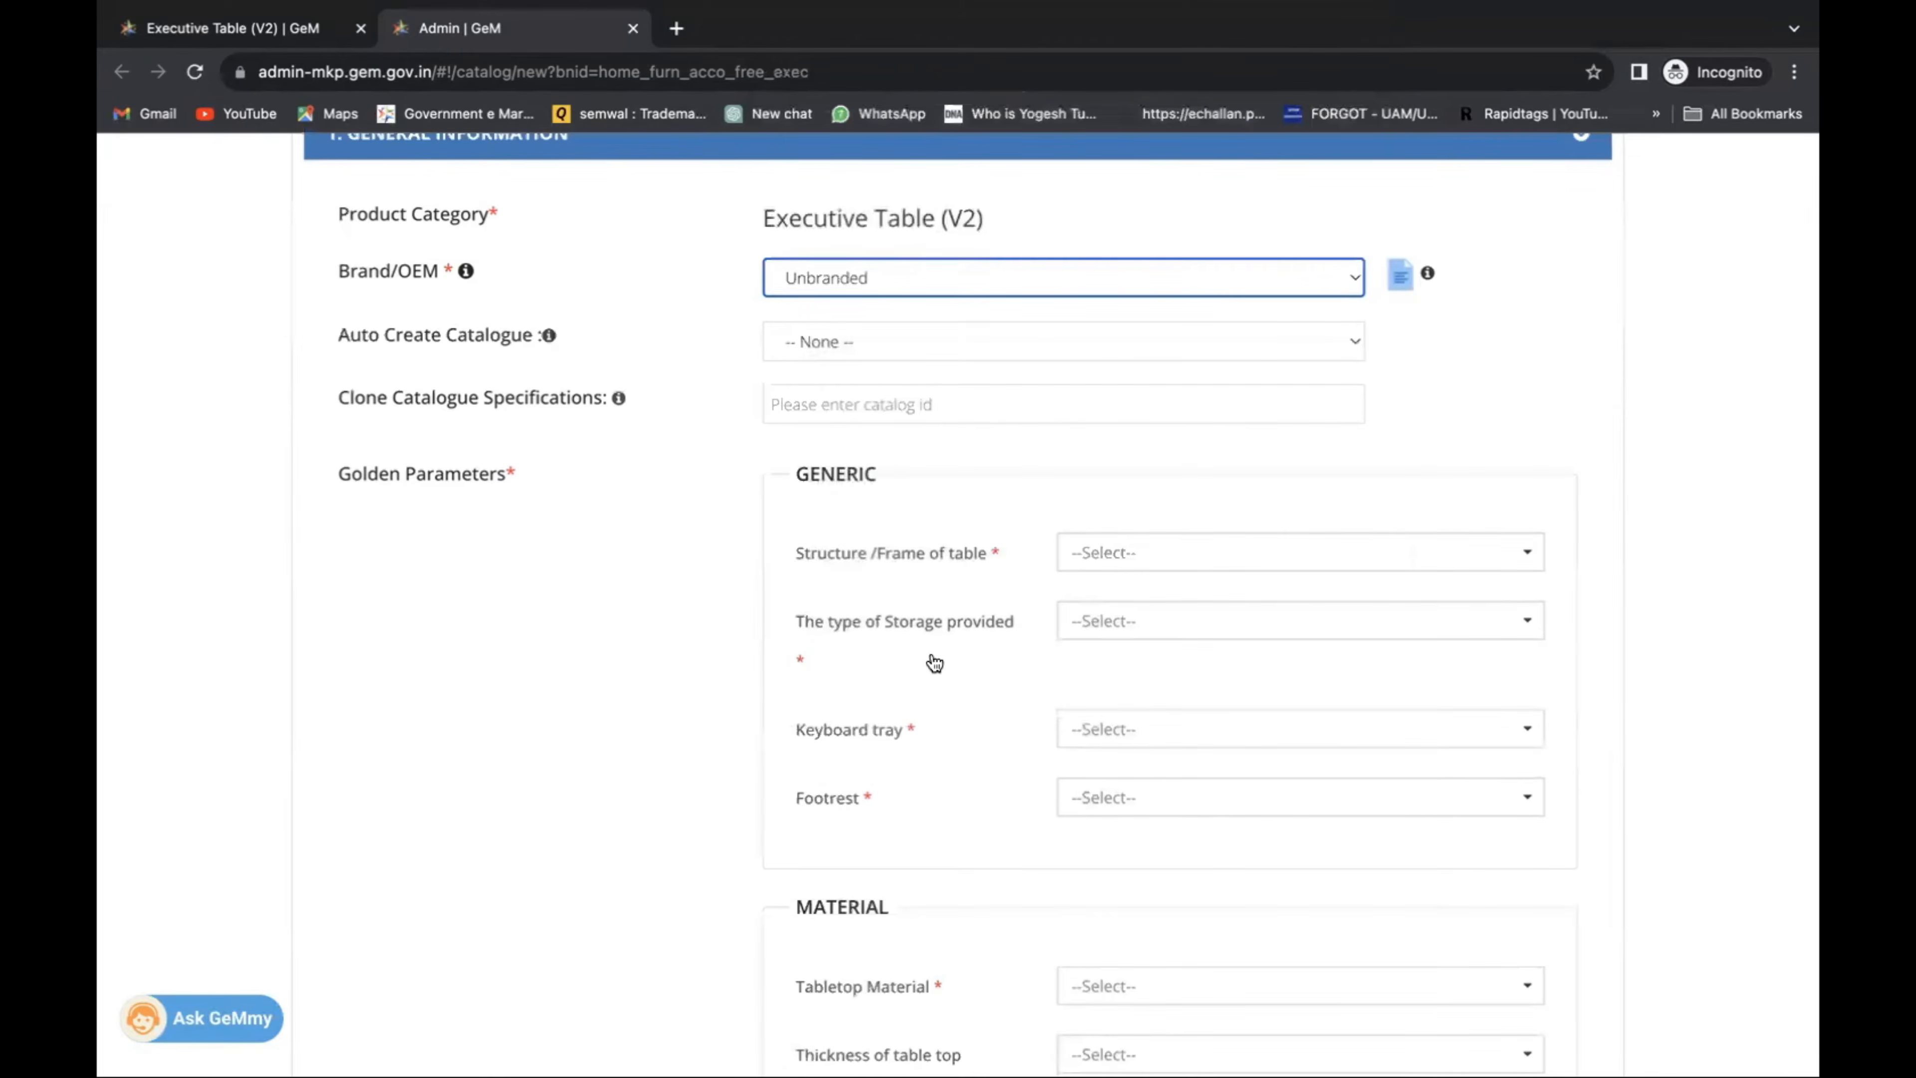
pyautogui.scroll(-2, 934, 662)
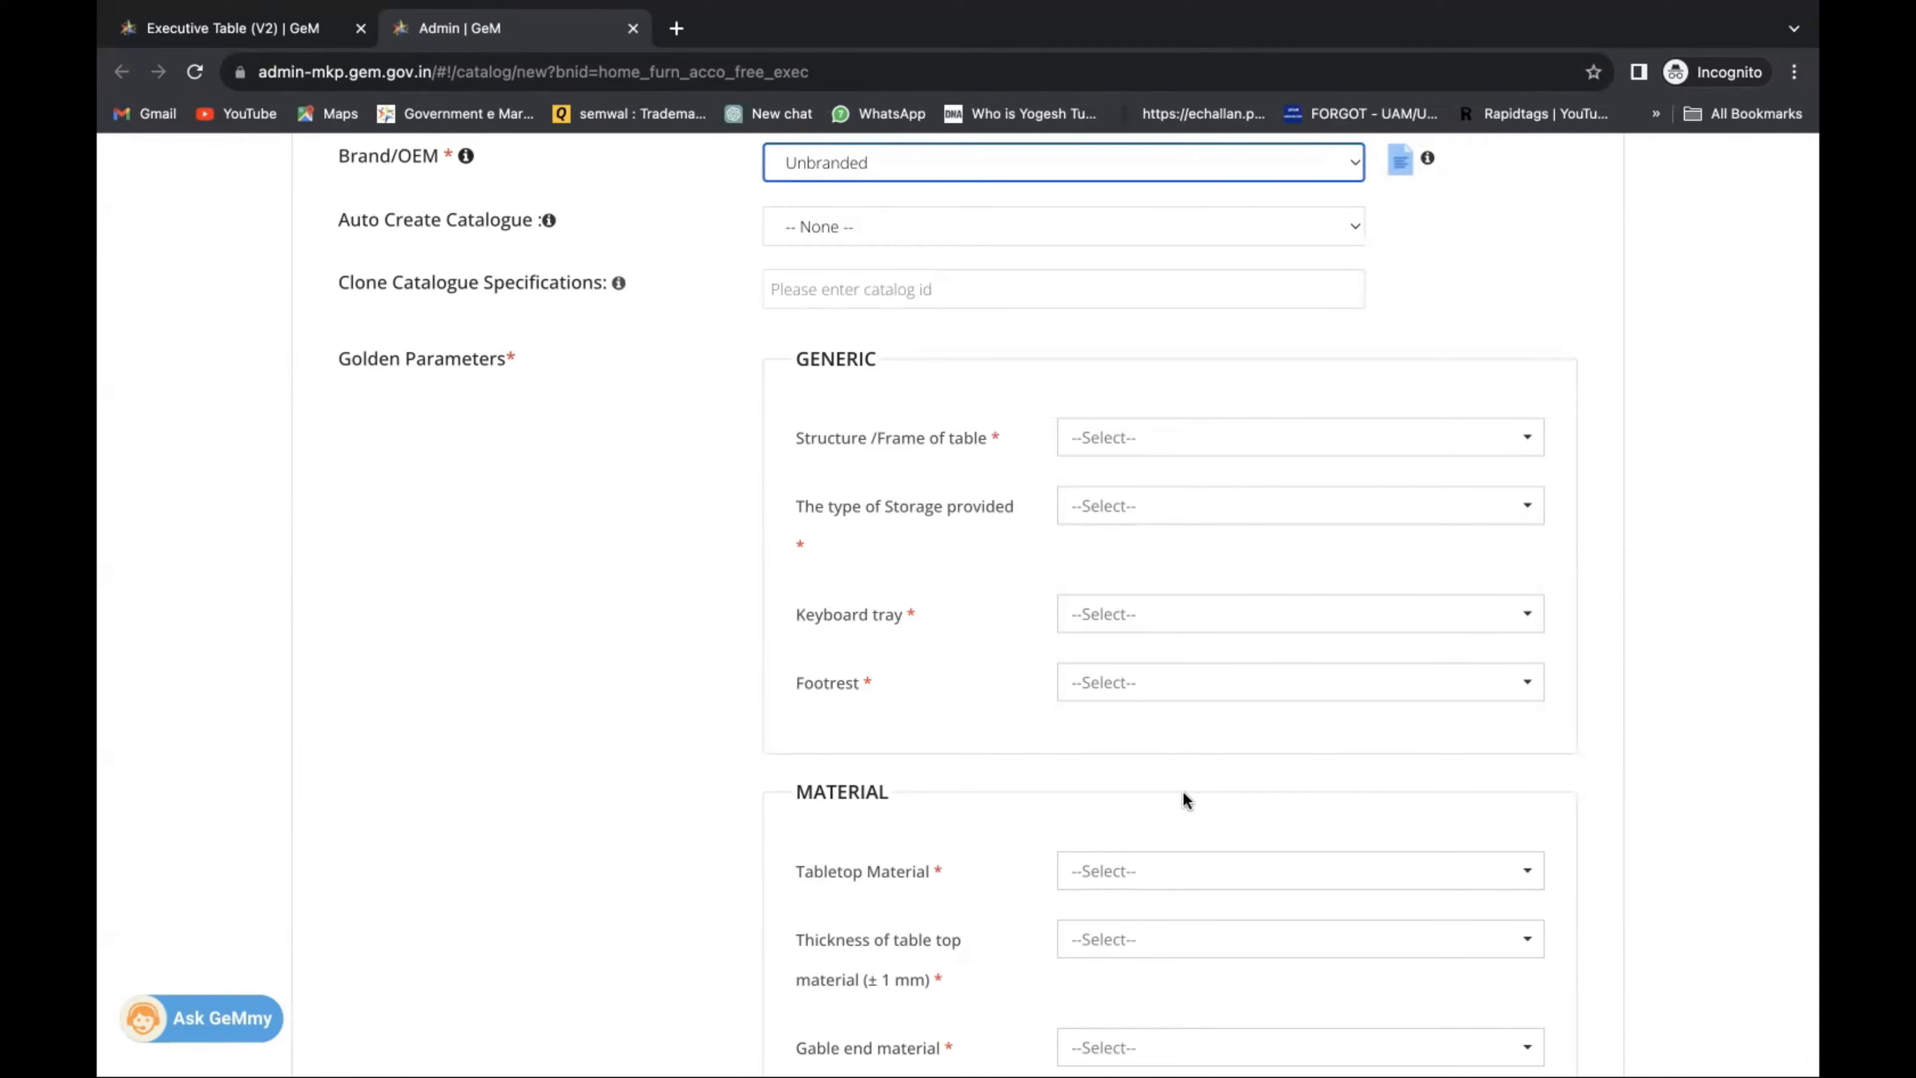
pyautogui.click(1140, 439)
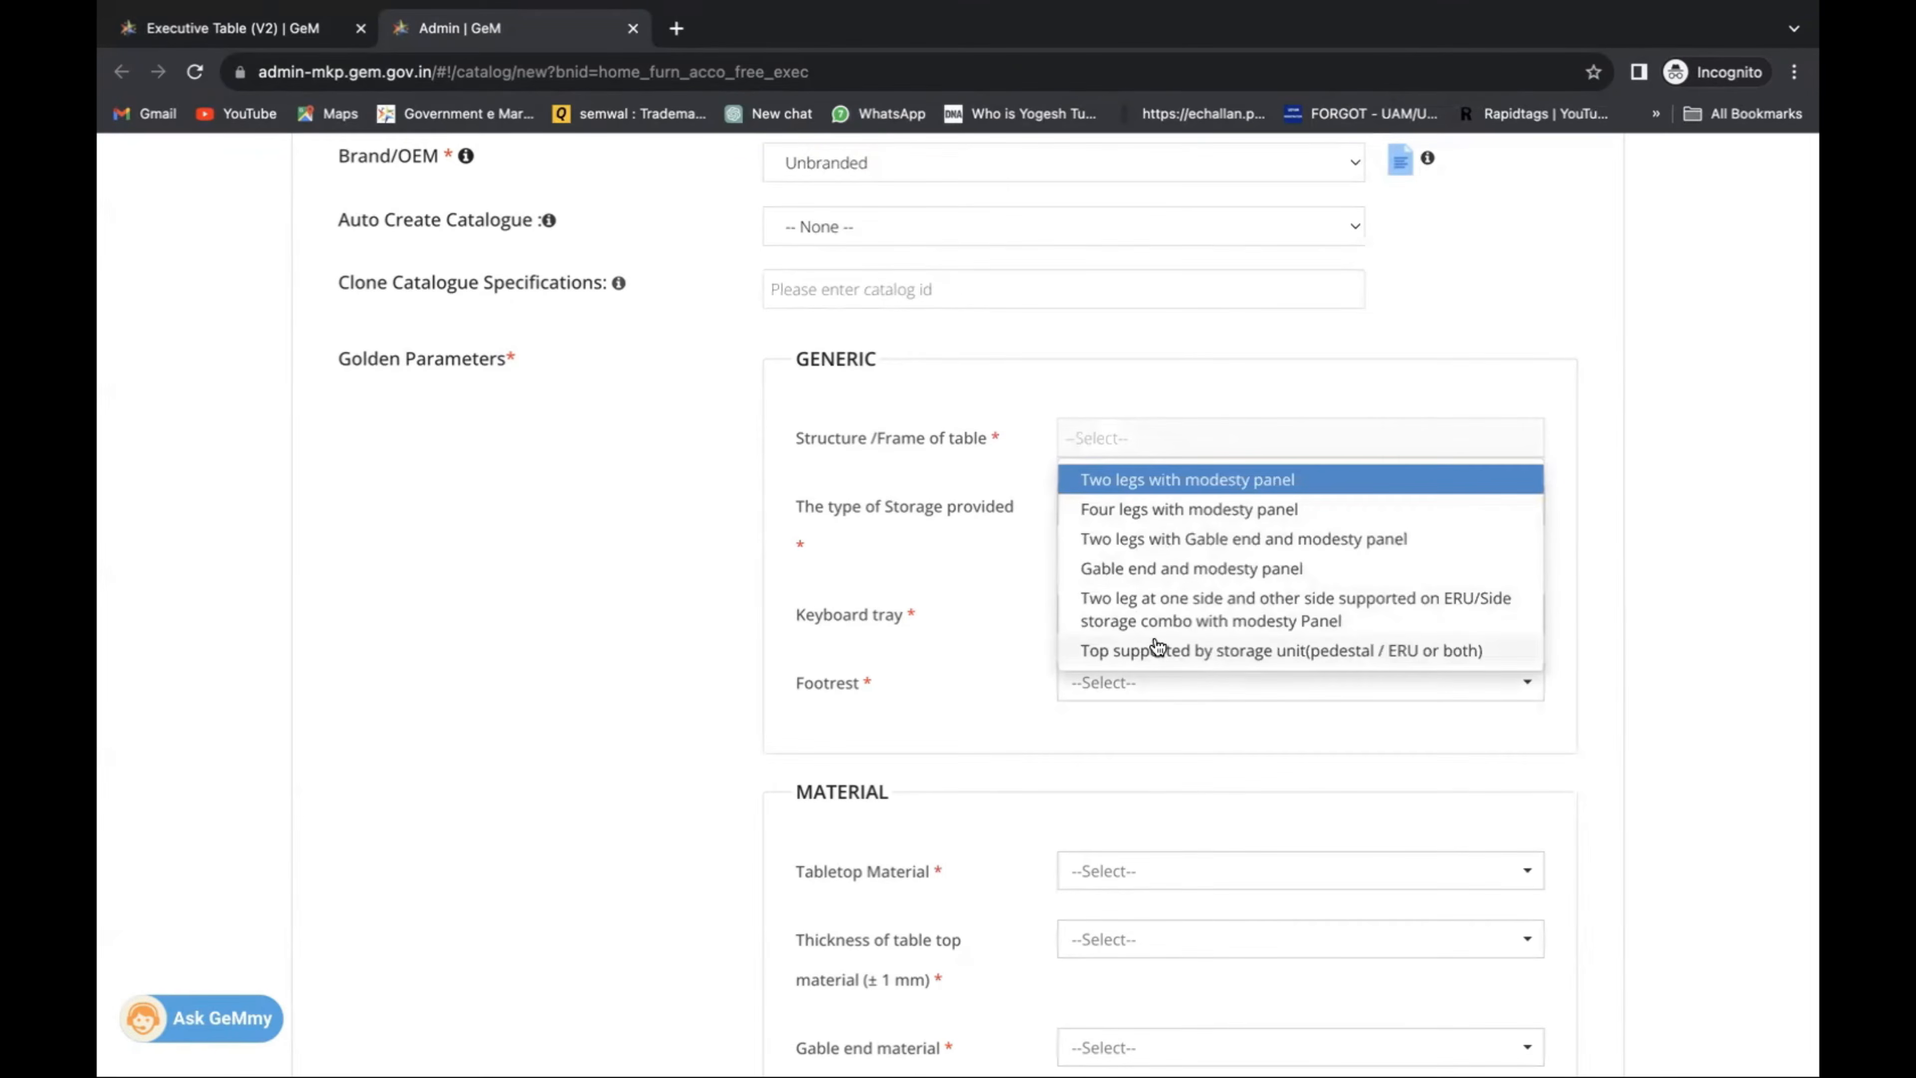
pyautogui.scroll(-3, 1158, 648)
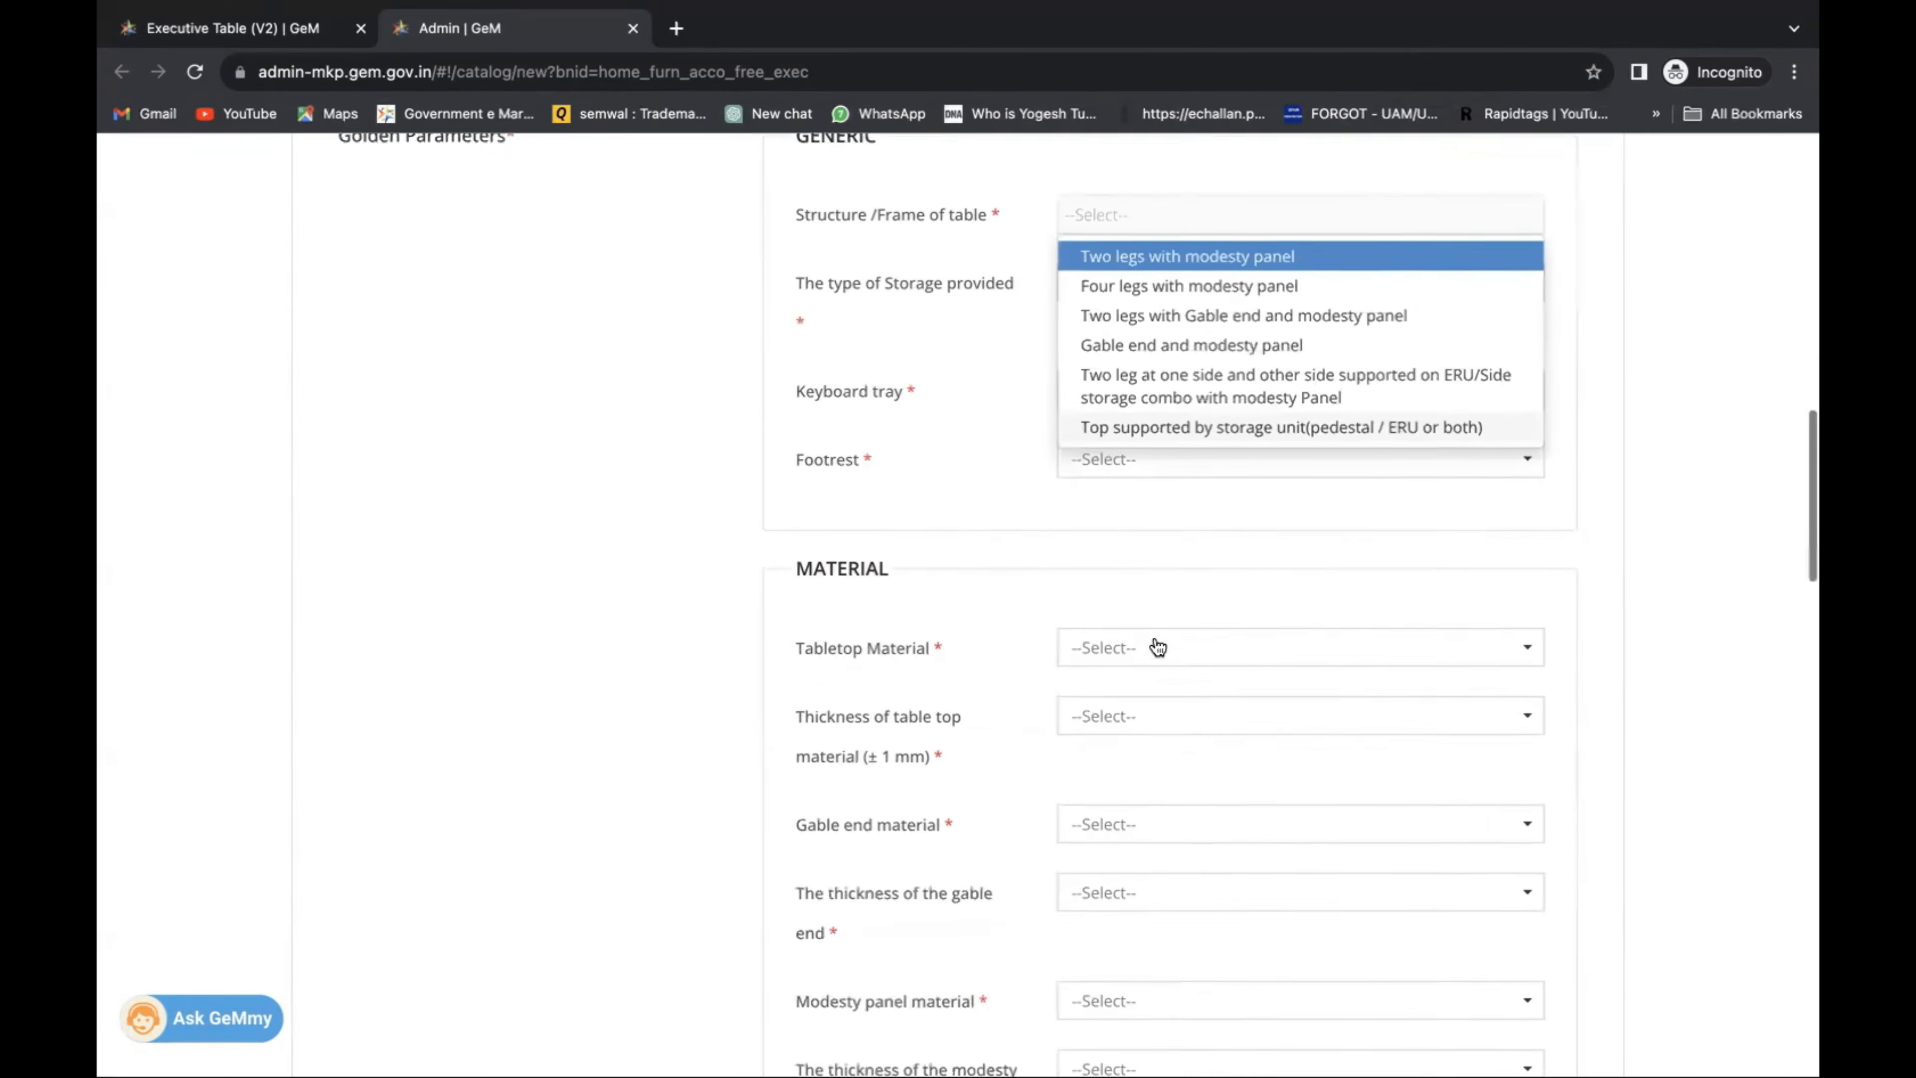
pyautogui.scroll(1, 1158, 648)
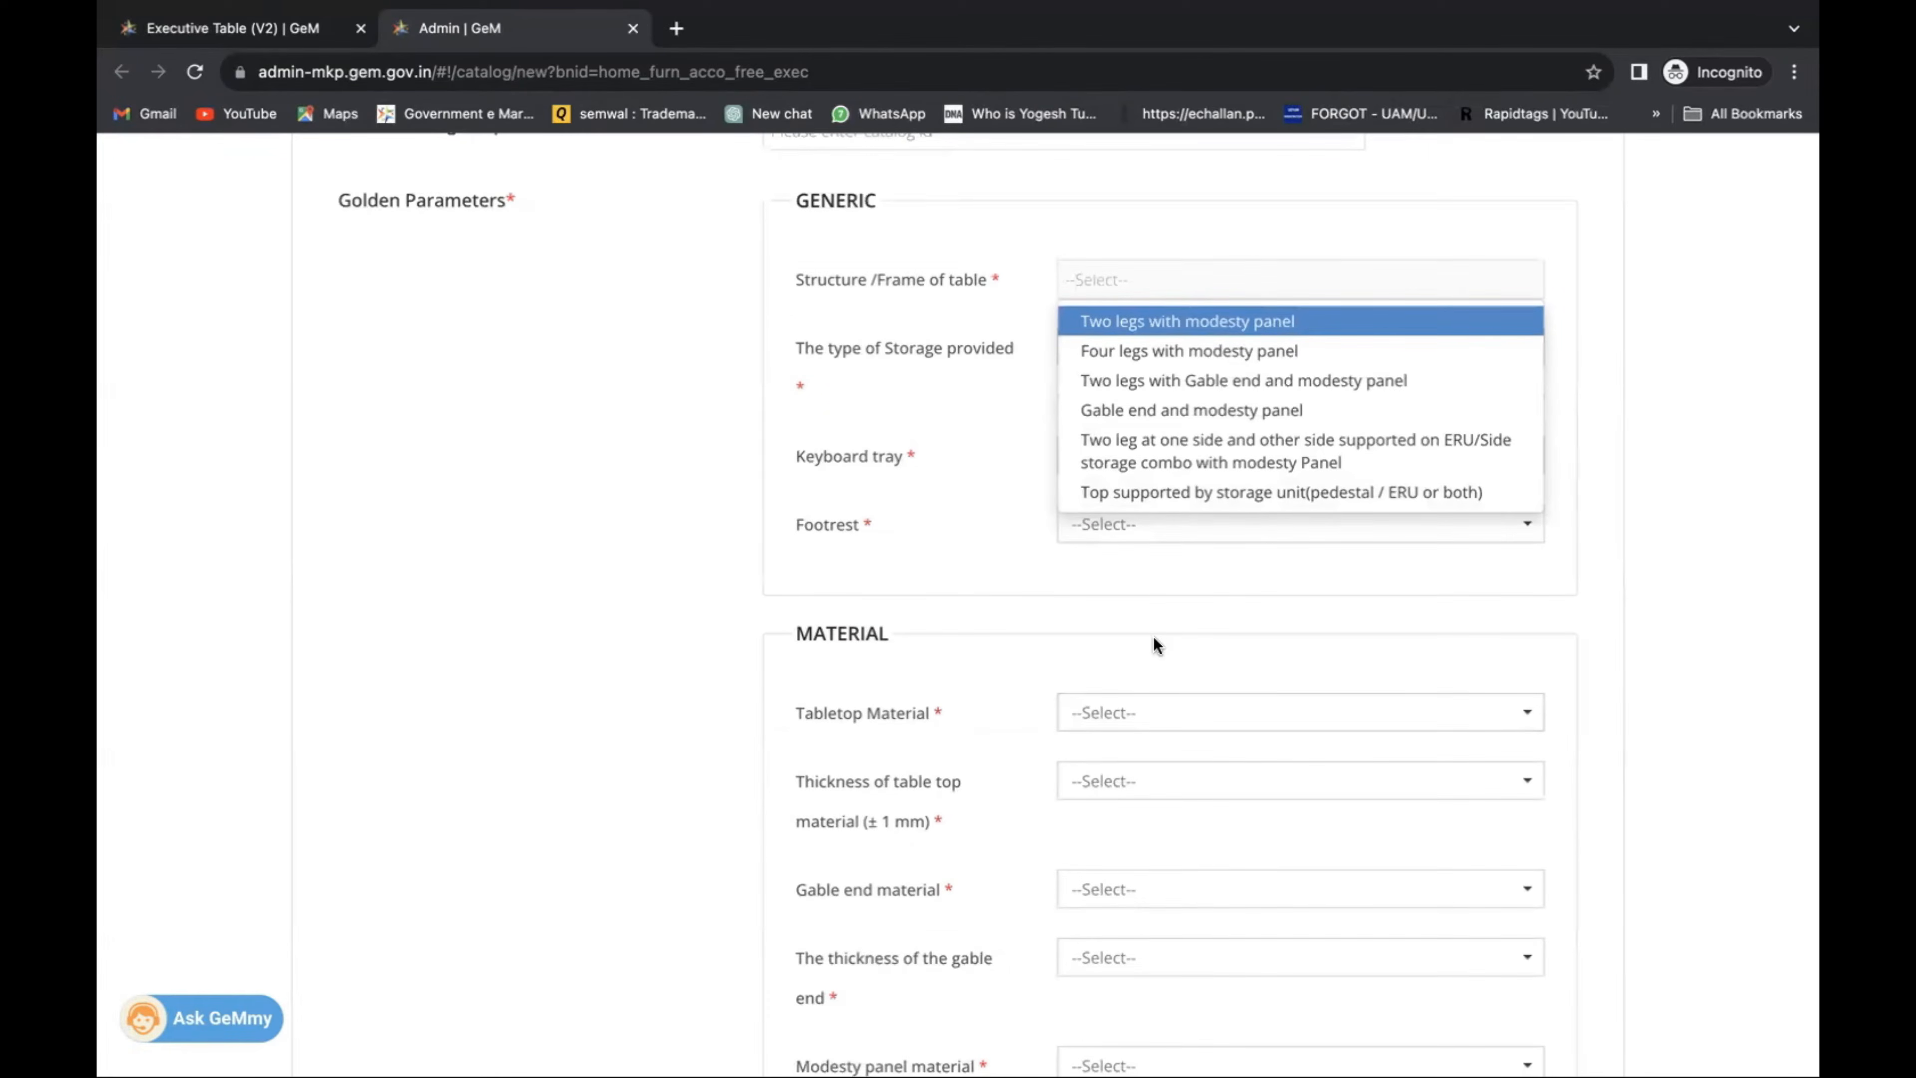
pyautogui.scroll(2, 1156, 646)
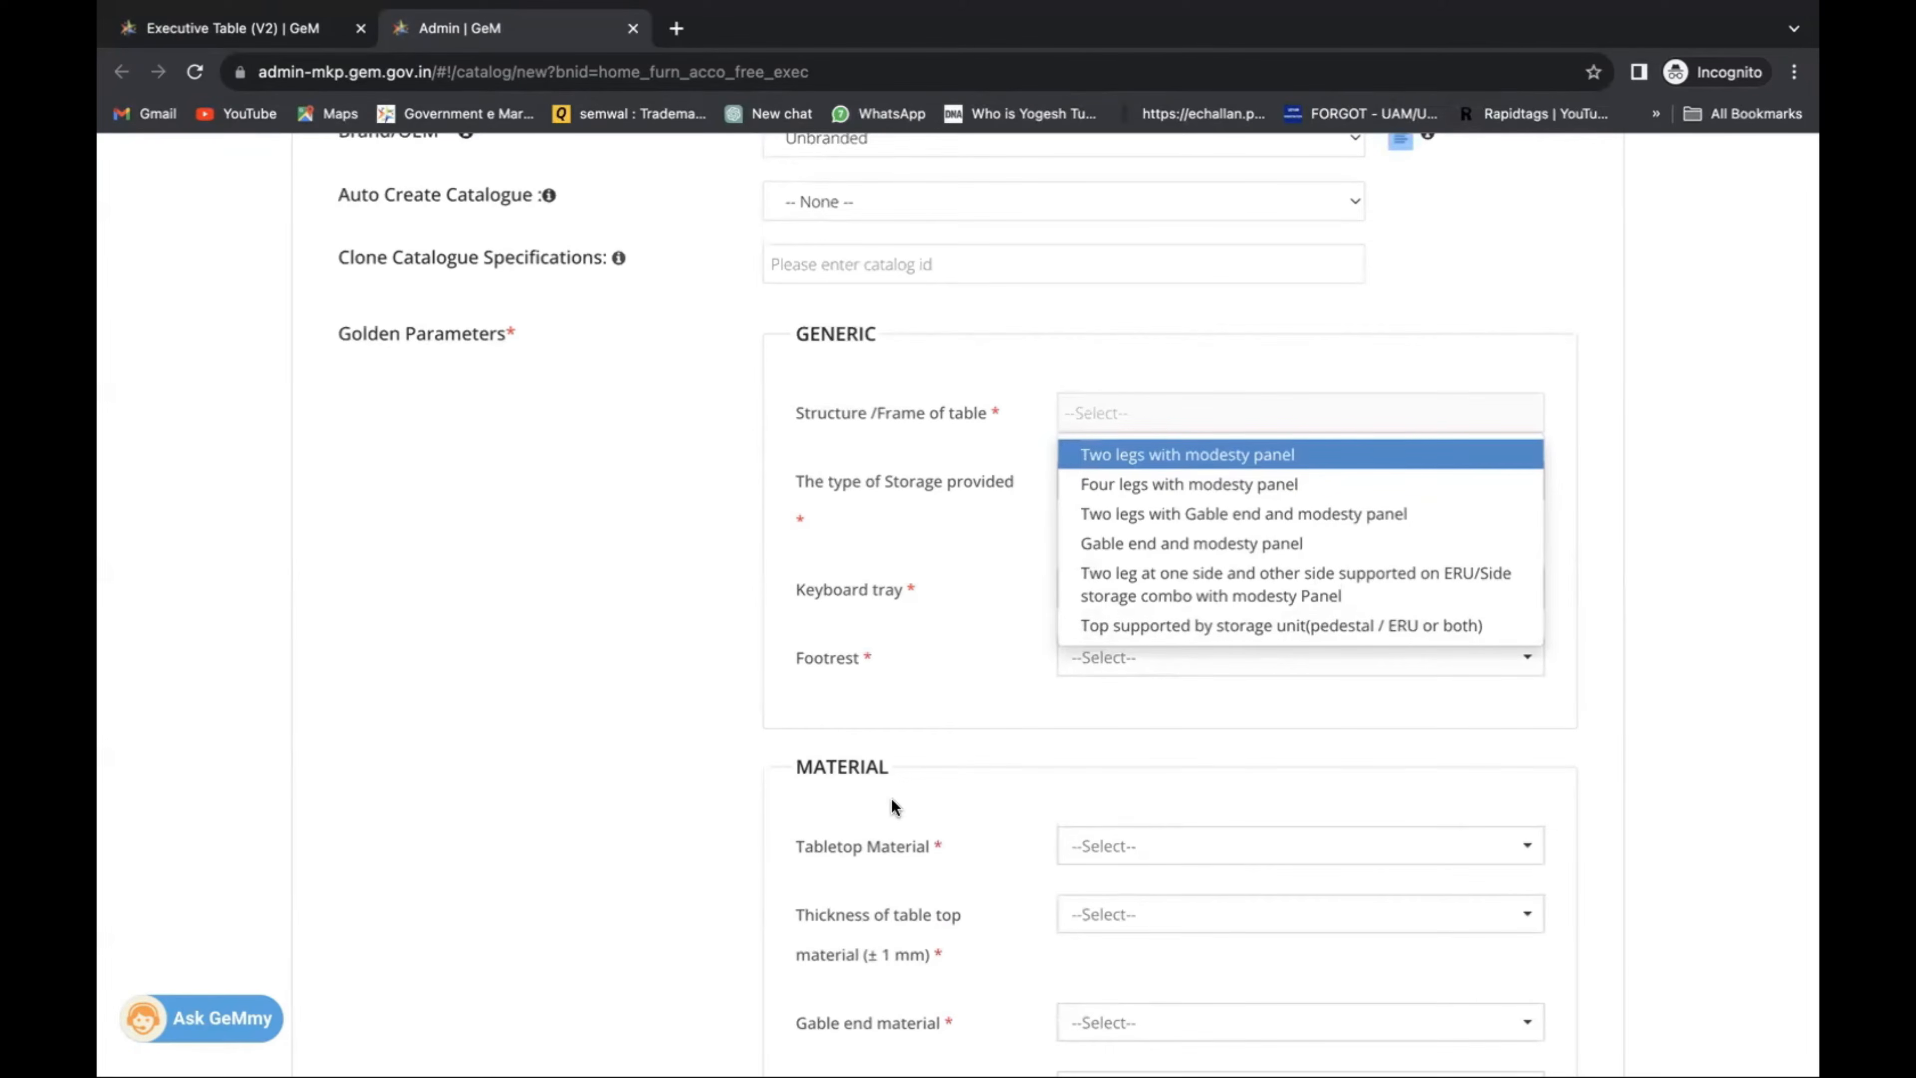
pyautogui.moveTo(801, 523); pyautogui.dragTo(827, 521)
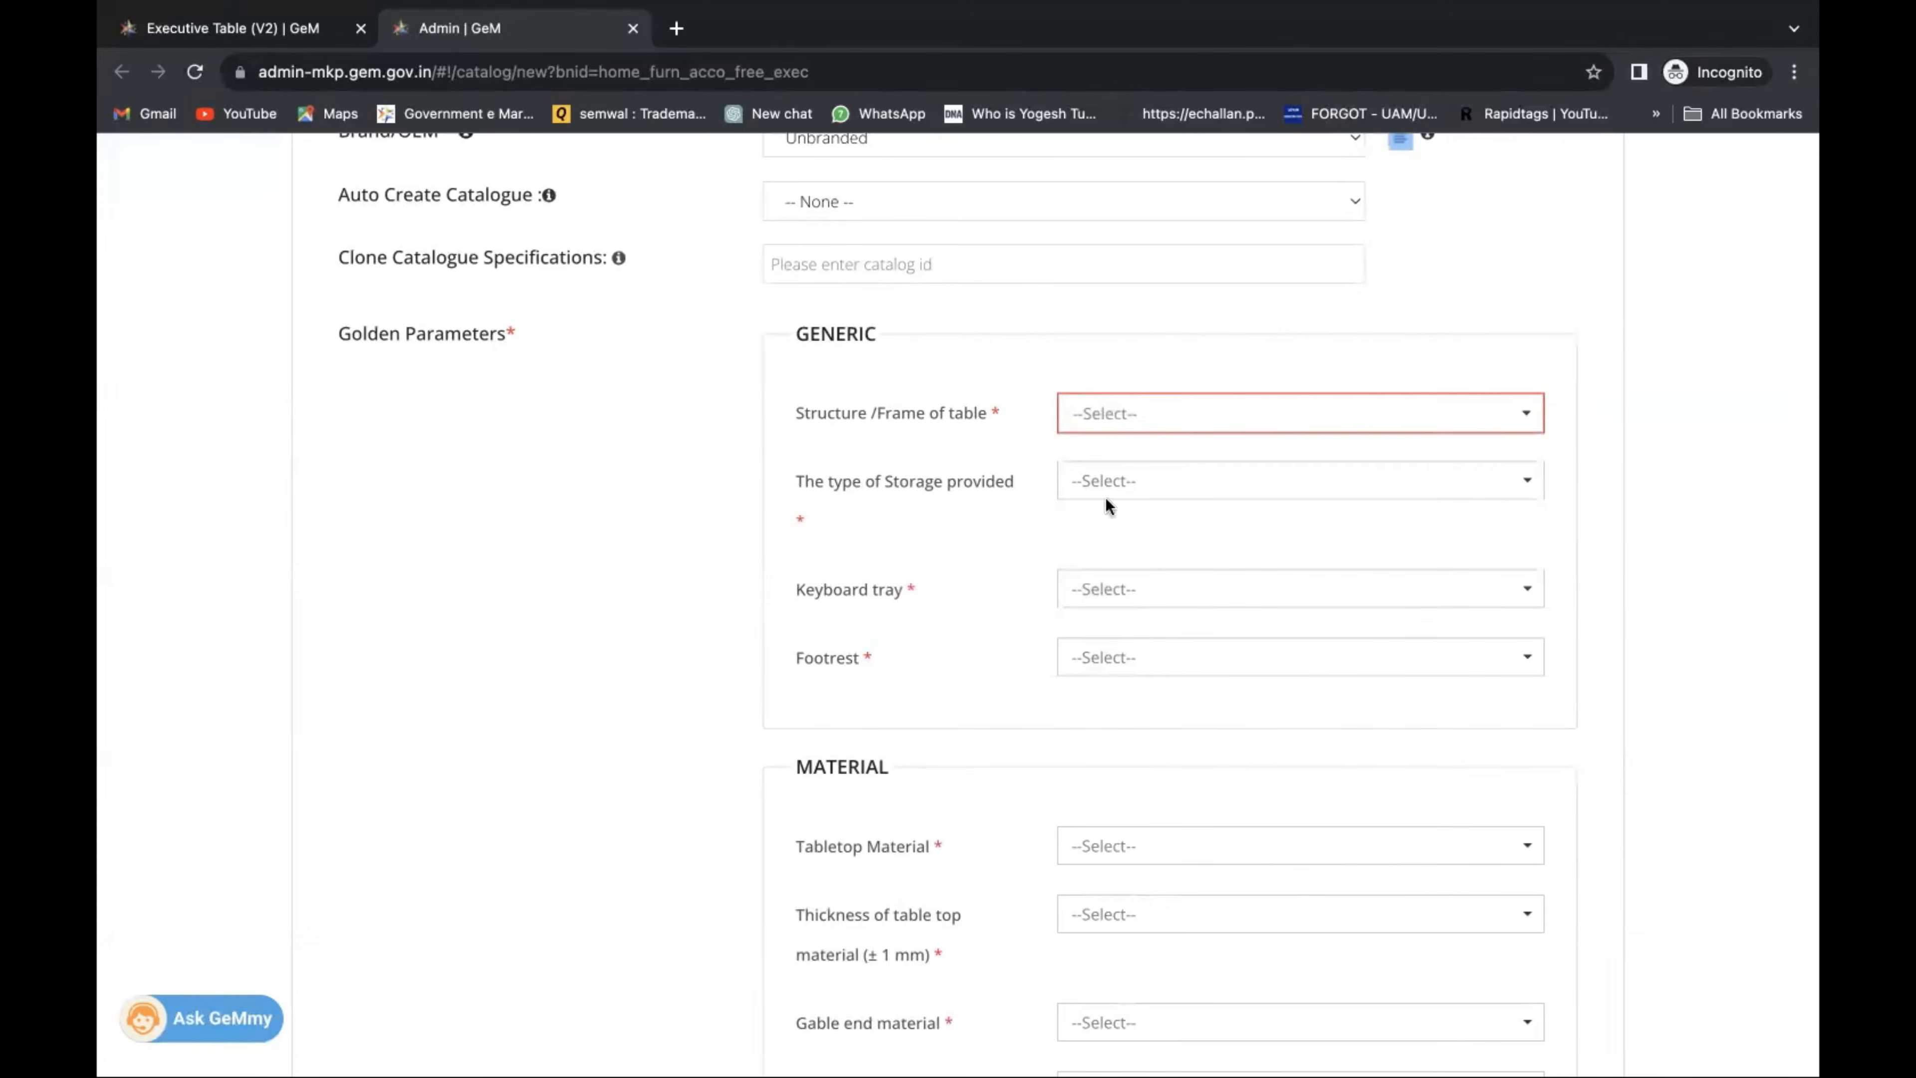
# Set generic specs: gable-end frame with modesty panel, both-side pedestal storage, no keyboard tray, footrest provided.
pyautogui.click(1172, 413)
pyautogui.click(1176, 514)
pyautogui.scroll(-1, 1144, 544)
pyautogui.scroll(-1, 1144, 544)
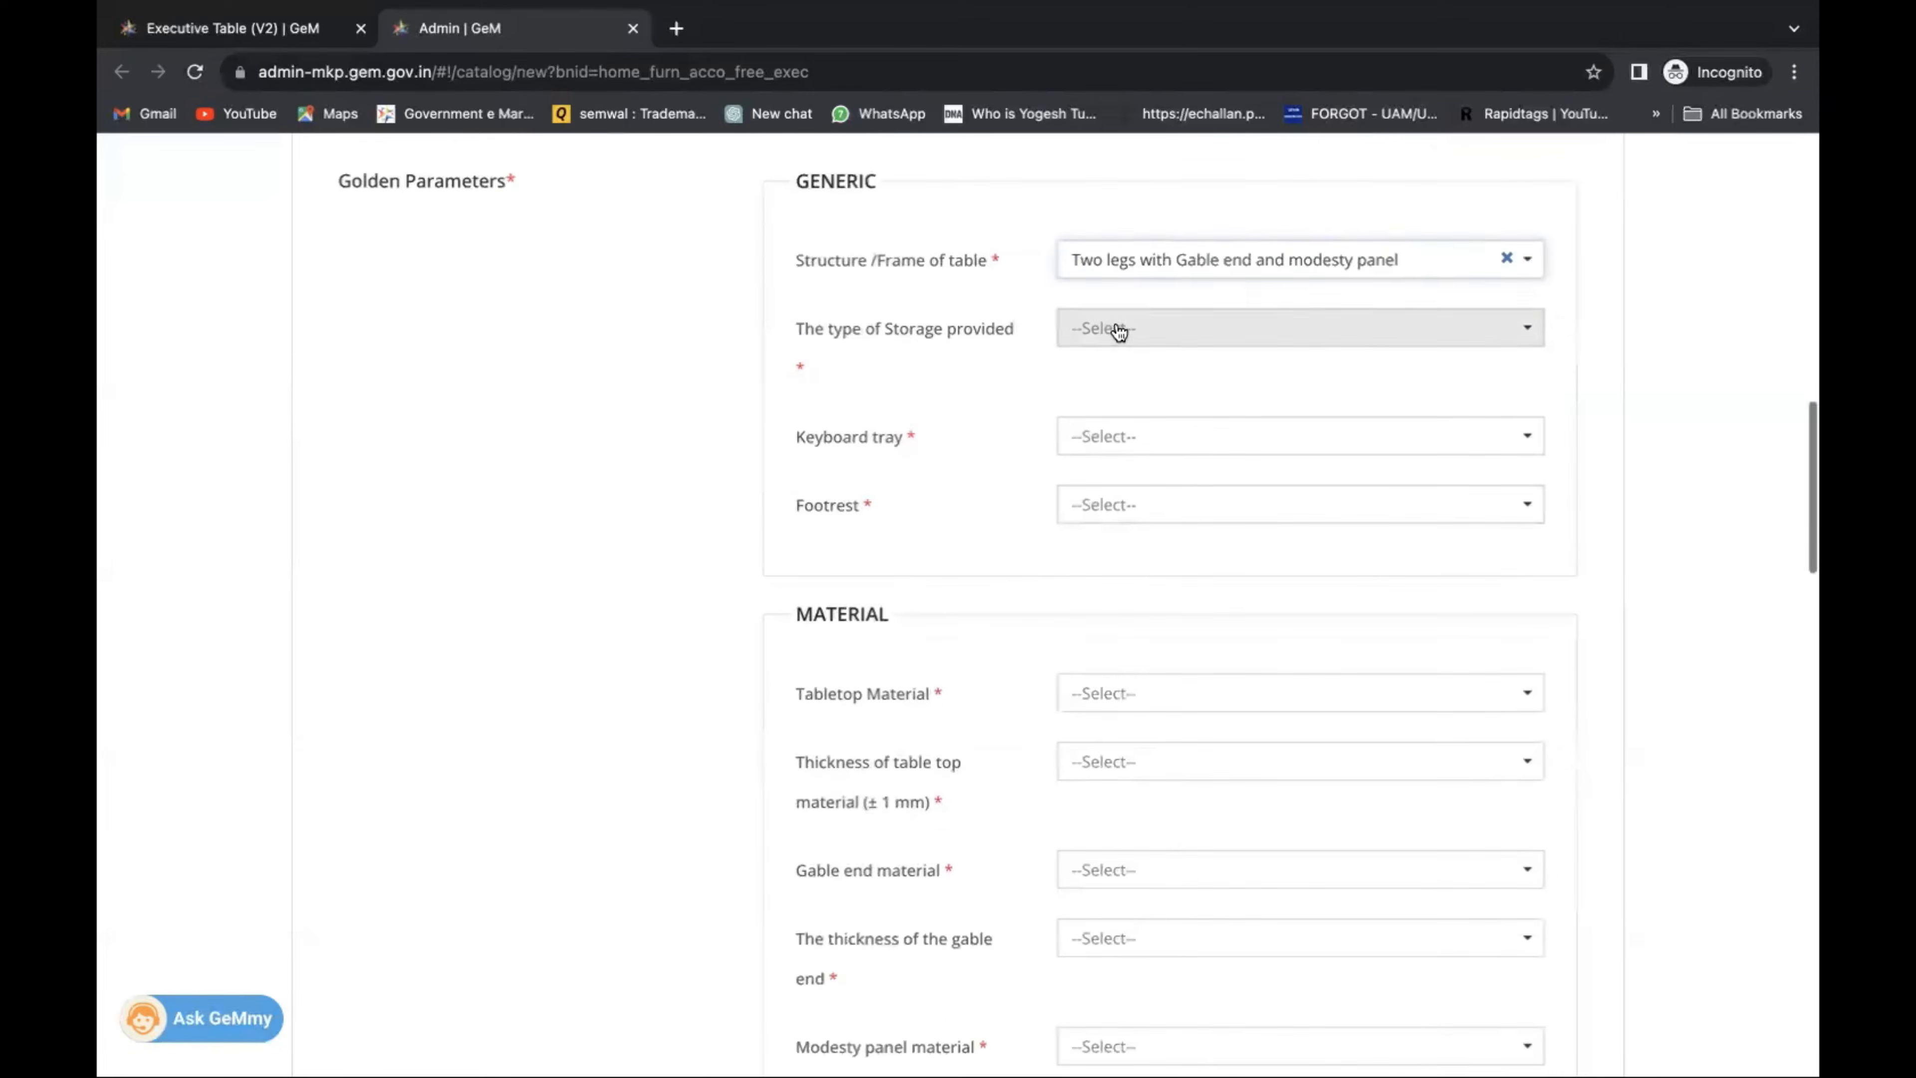
pyautogui.click(1116, 330)
pyautogui.click(1131, 399)
pyautogui.click(1146, 447)
pyautogui.click(1149, 511)
pyautogui.scroll(-2, 1138, 513)
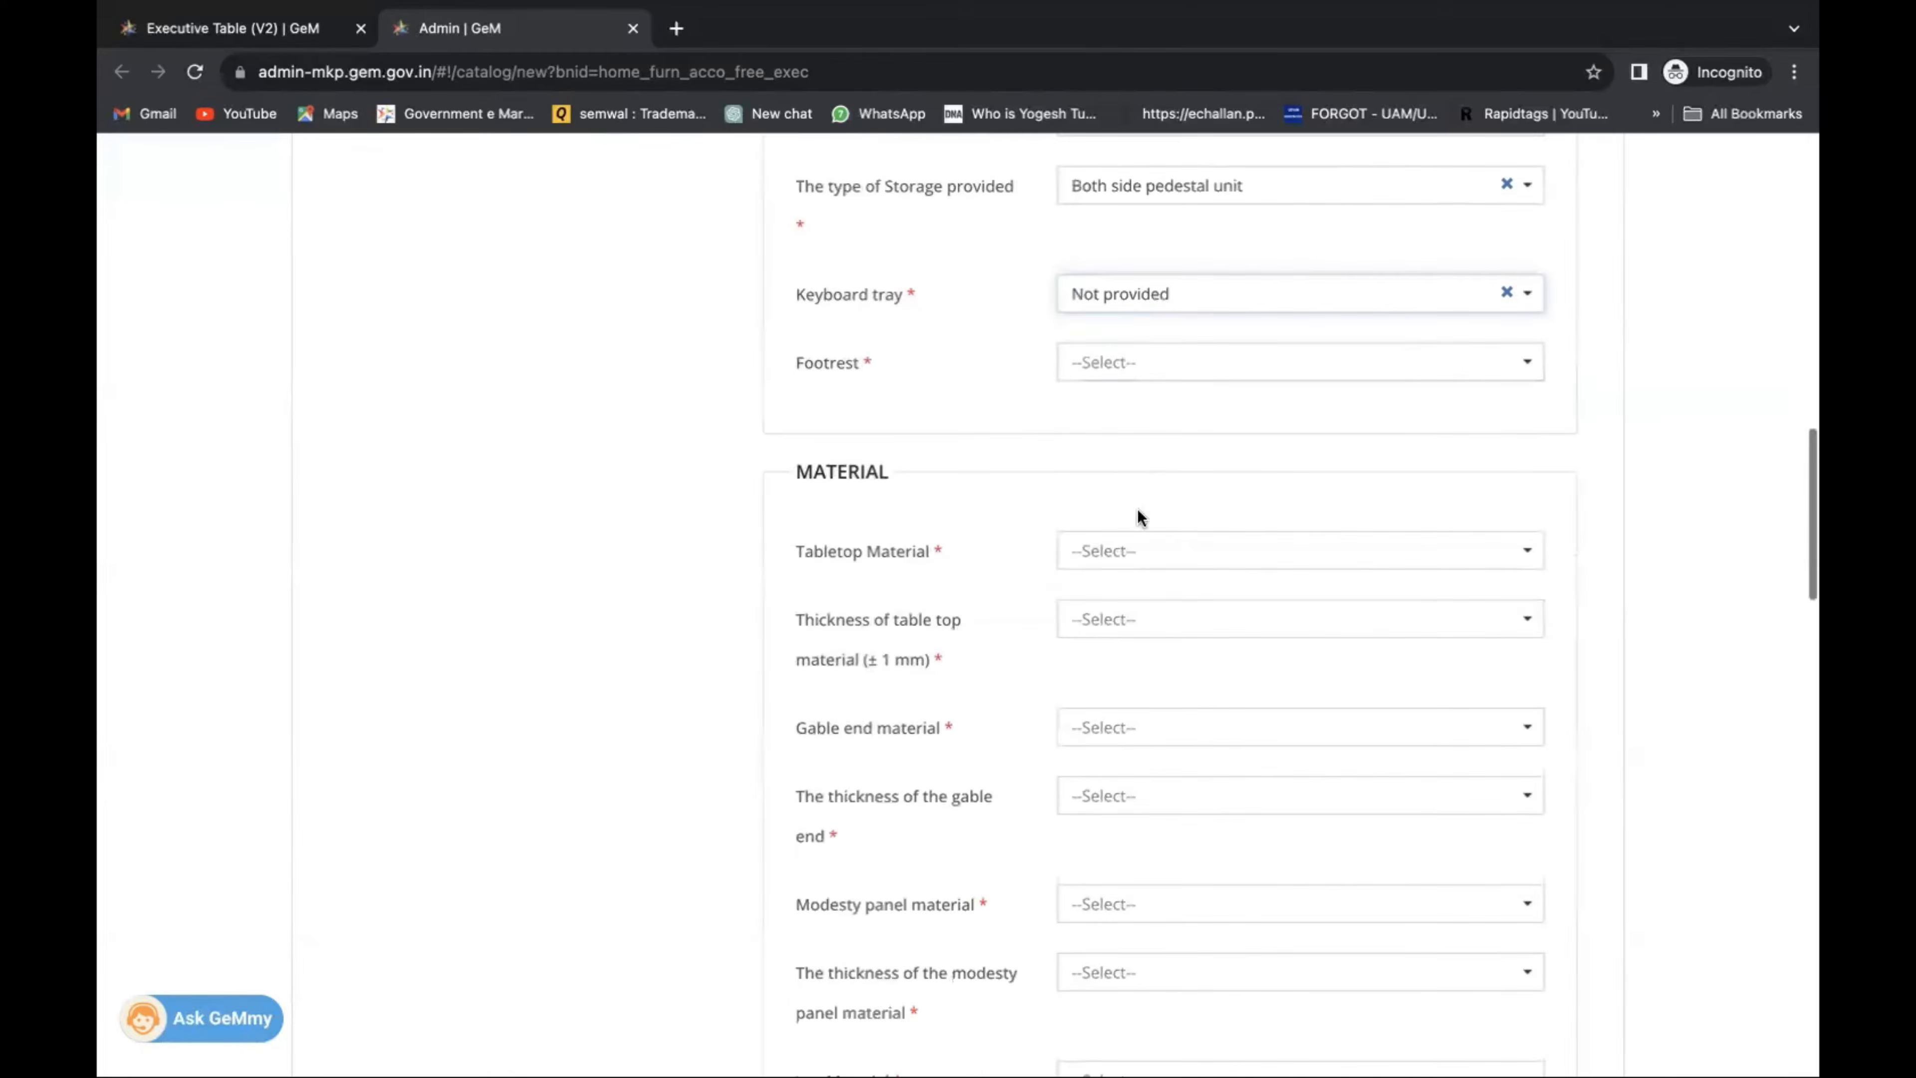
pyautogui.click(1133, 360)
pyautogui.click(1132, 402)
# Choose a 17 mm prelaminated particle board tabletop and a 1.2 mm flat prelaminated MDF gable end.
pyautogui.click(1144, 553)
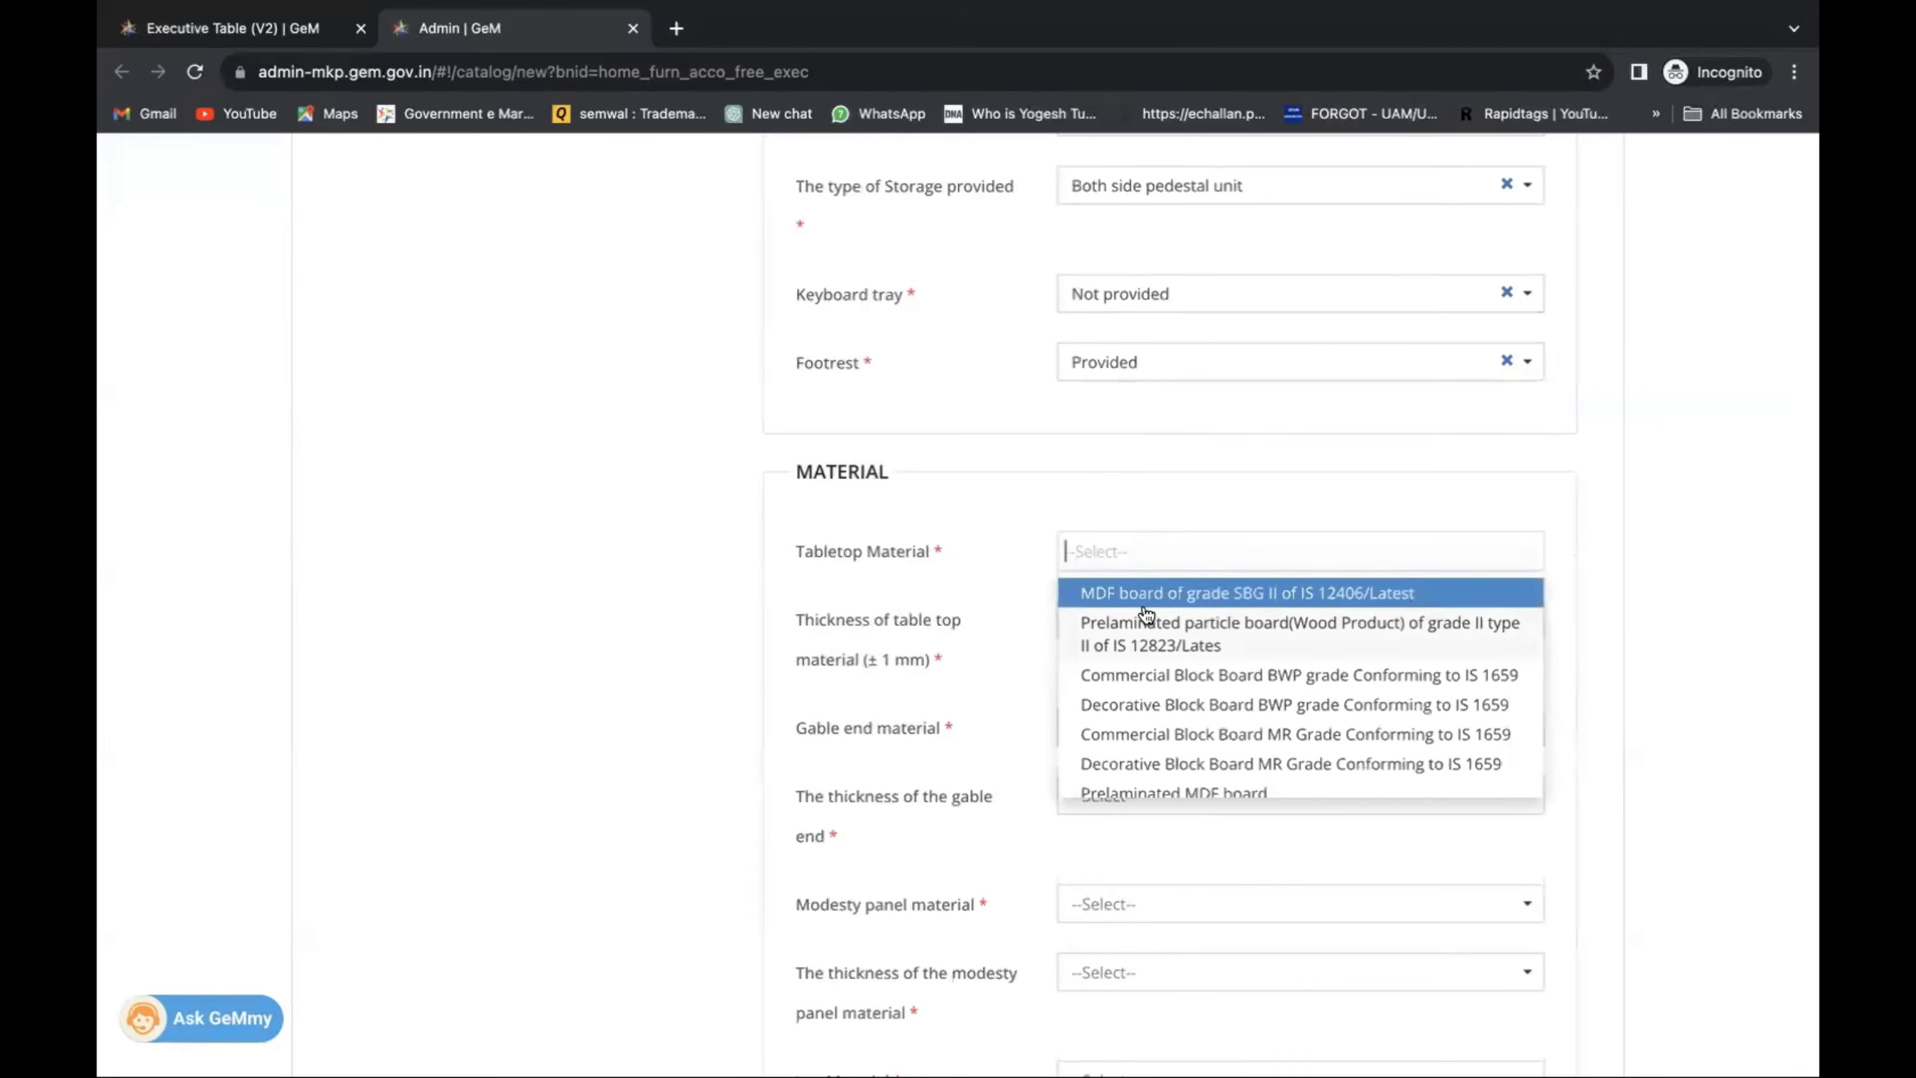
pyautogui.click(1143, 621)
pyautogui.scroll(-3, 1142, 597)
pyautogui.click(1116, 445)
pyautogui.click(1128, 520)
pyautogui.scroll(-2, 1129, 531)
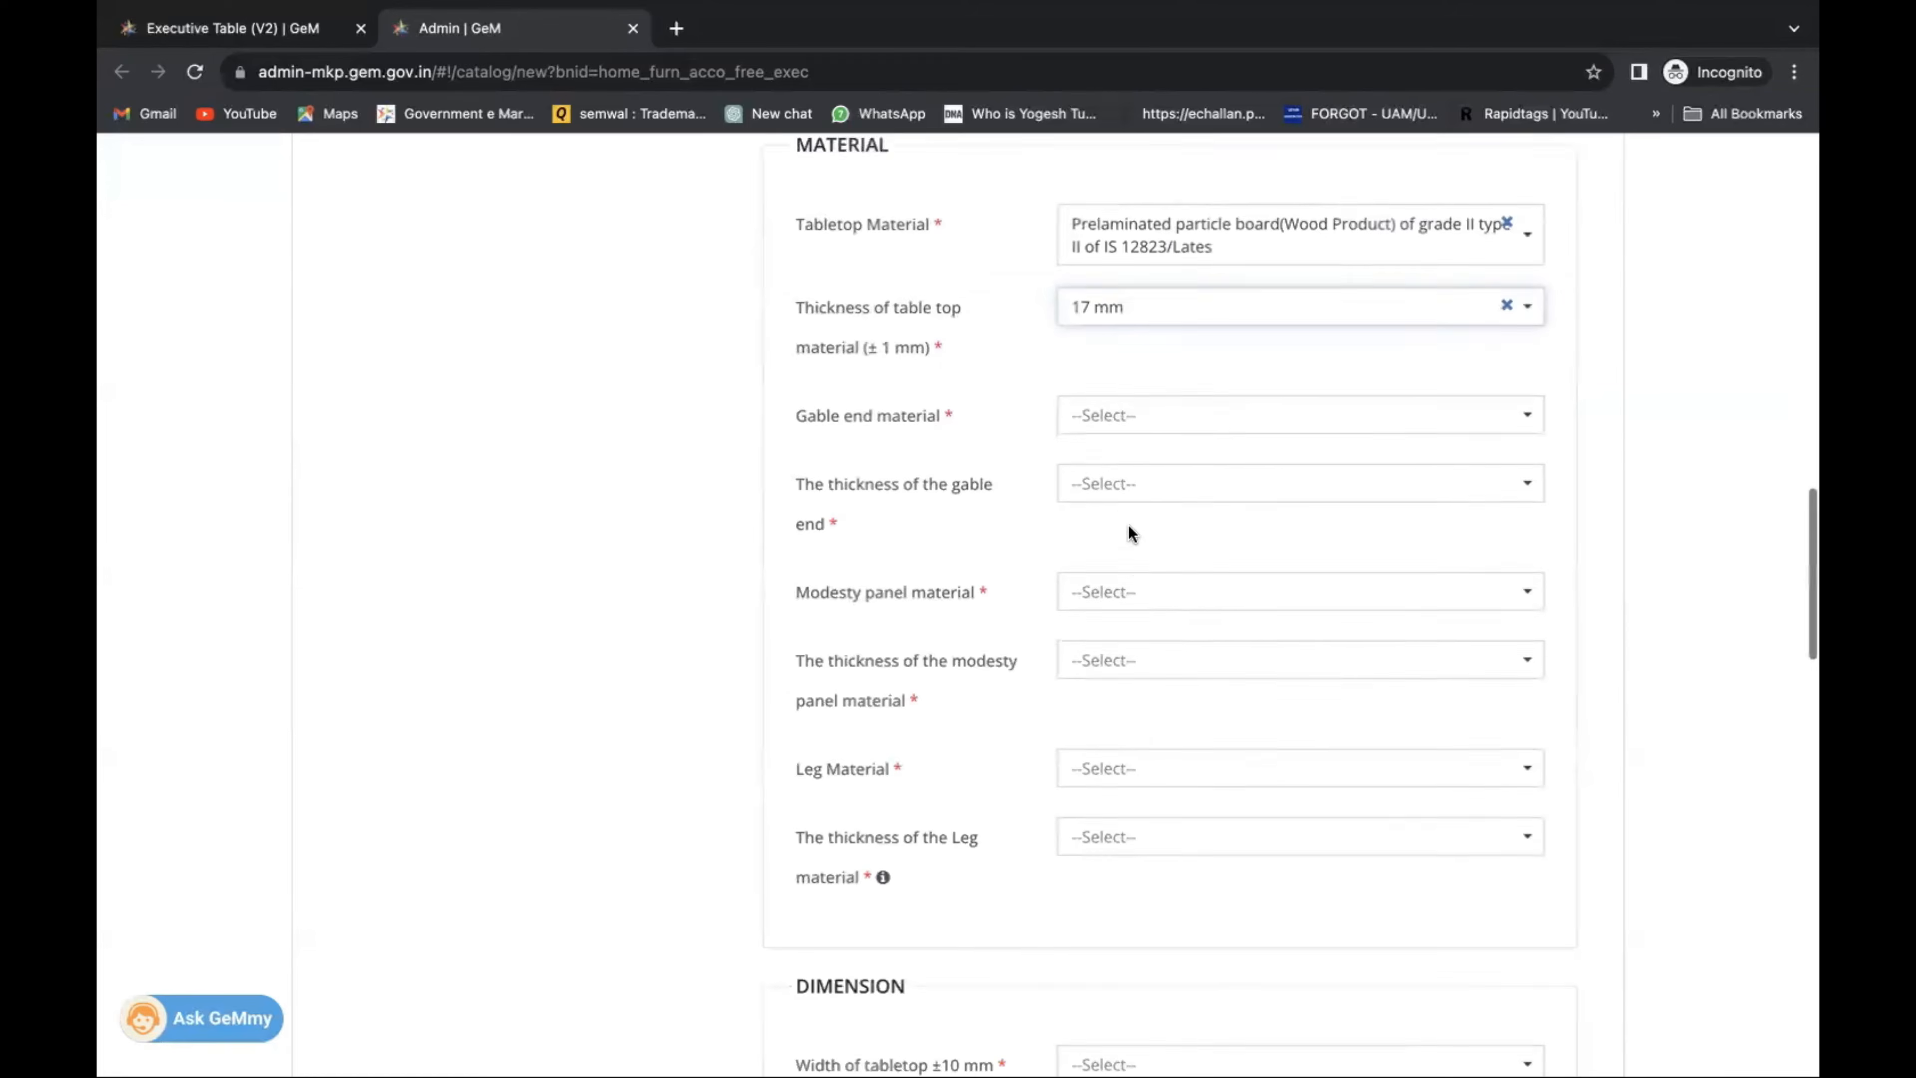
pyautogui.click(1113, 408)
pyautogui.click(1125, 462)
pyautogui.click(1139, 483)
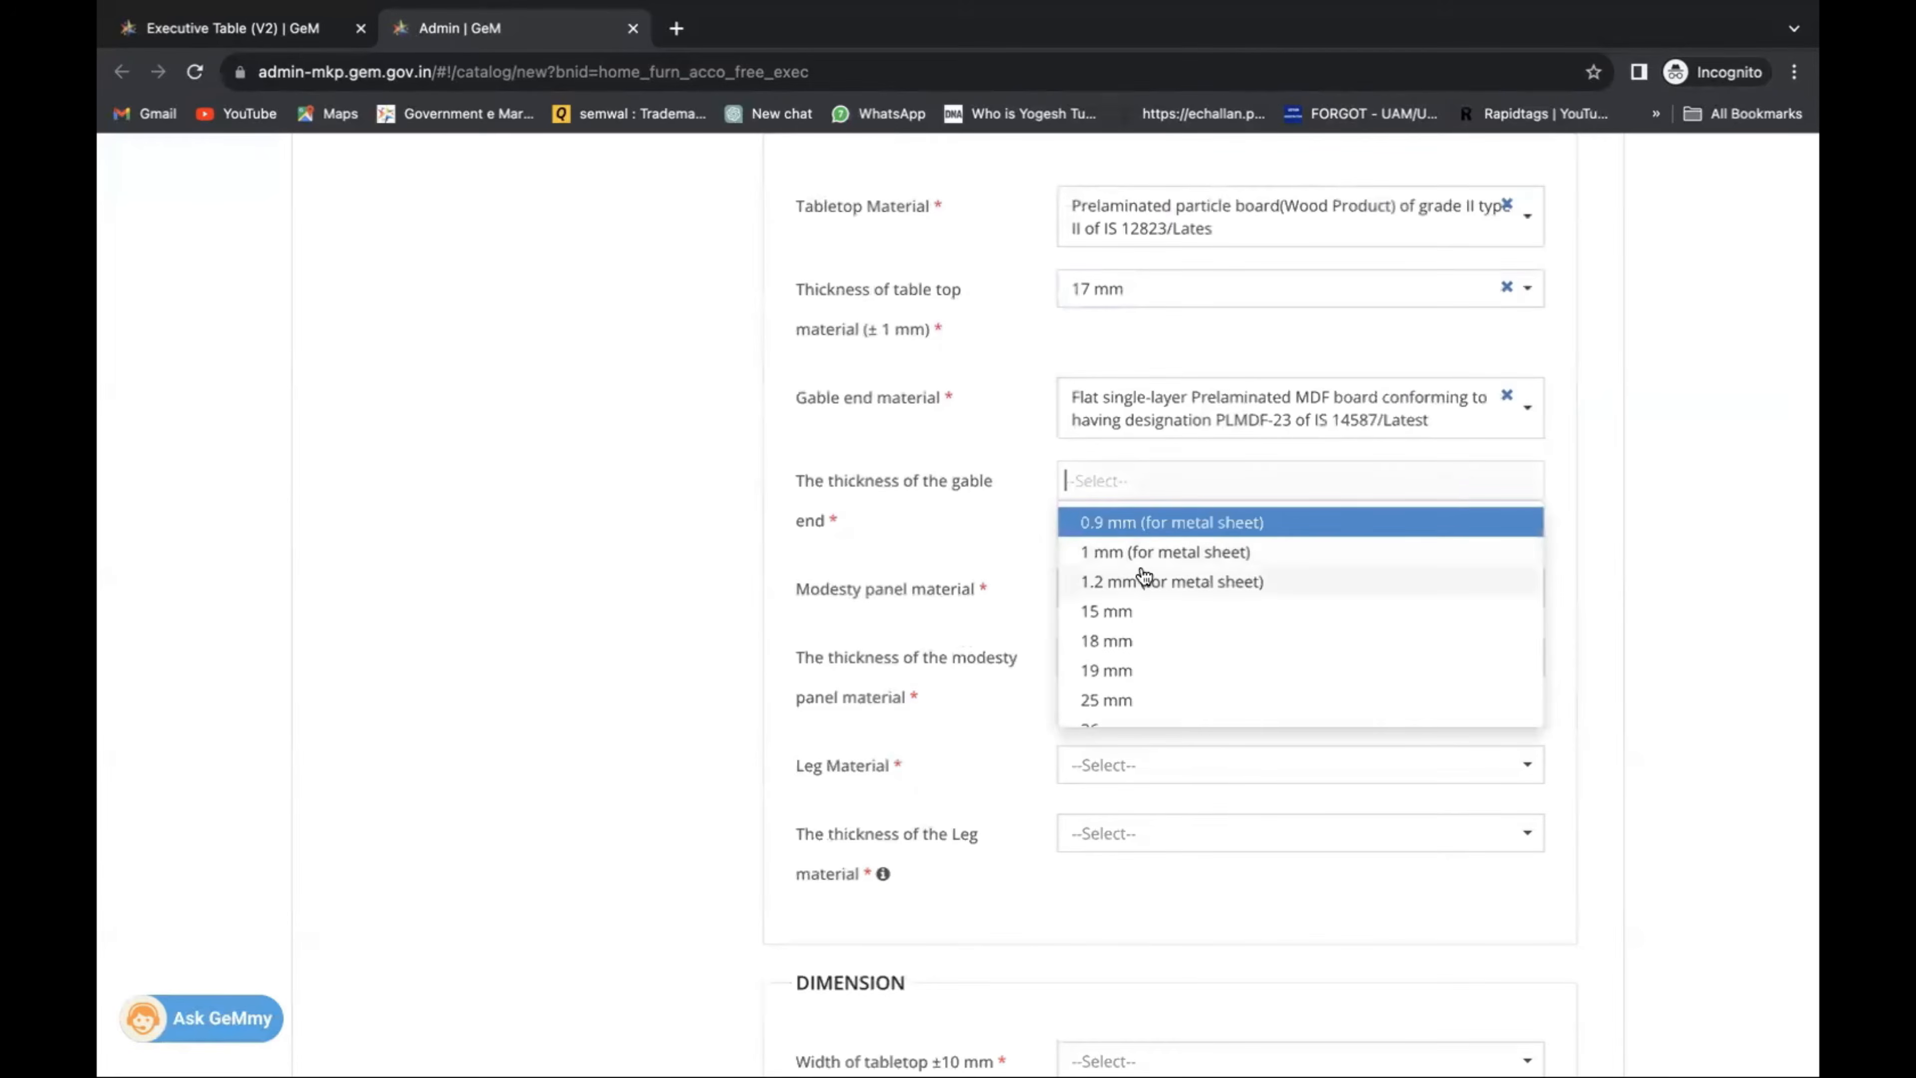
pyautogui.click(1142, 577)
# Set a 1.2 mm three-layer prelaminated particle board modesty panel and 0.9 mm carved teak legs.
pyautogui.click(1154, 588)
pyautogui.click(1163, 687)
pyautogui.scroll(-2, 1162, 685)
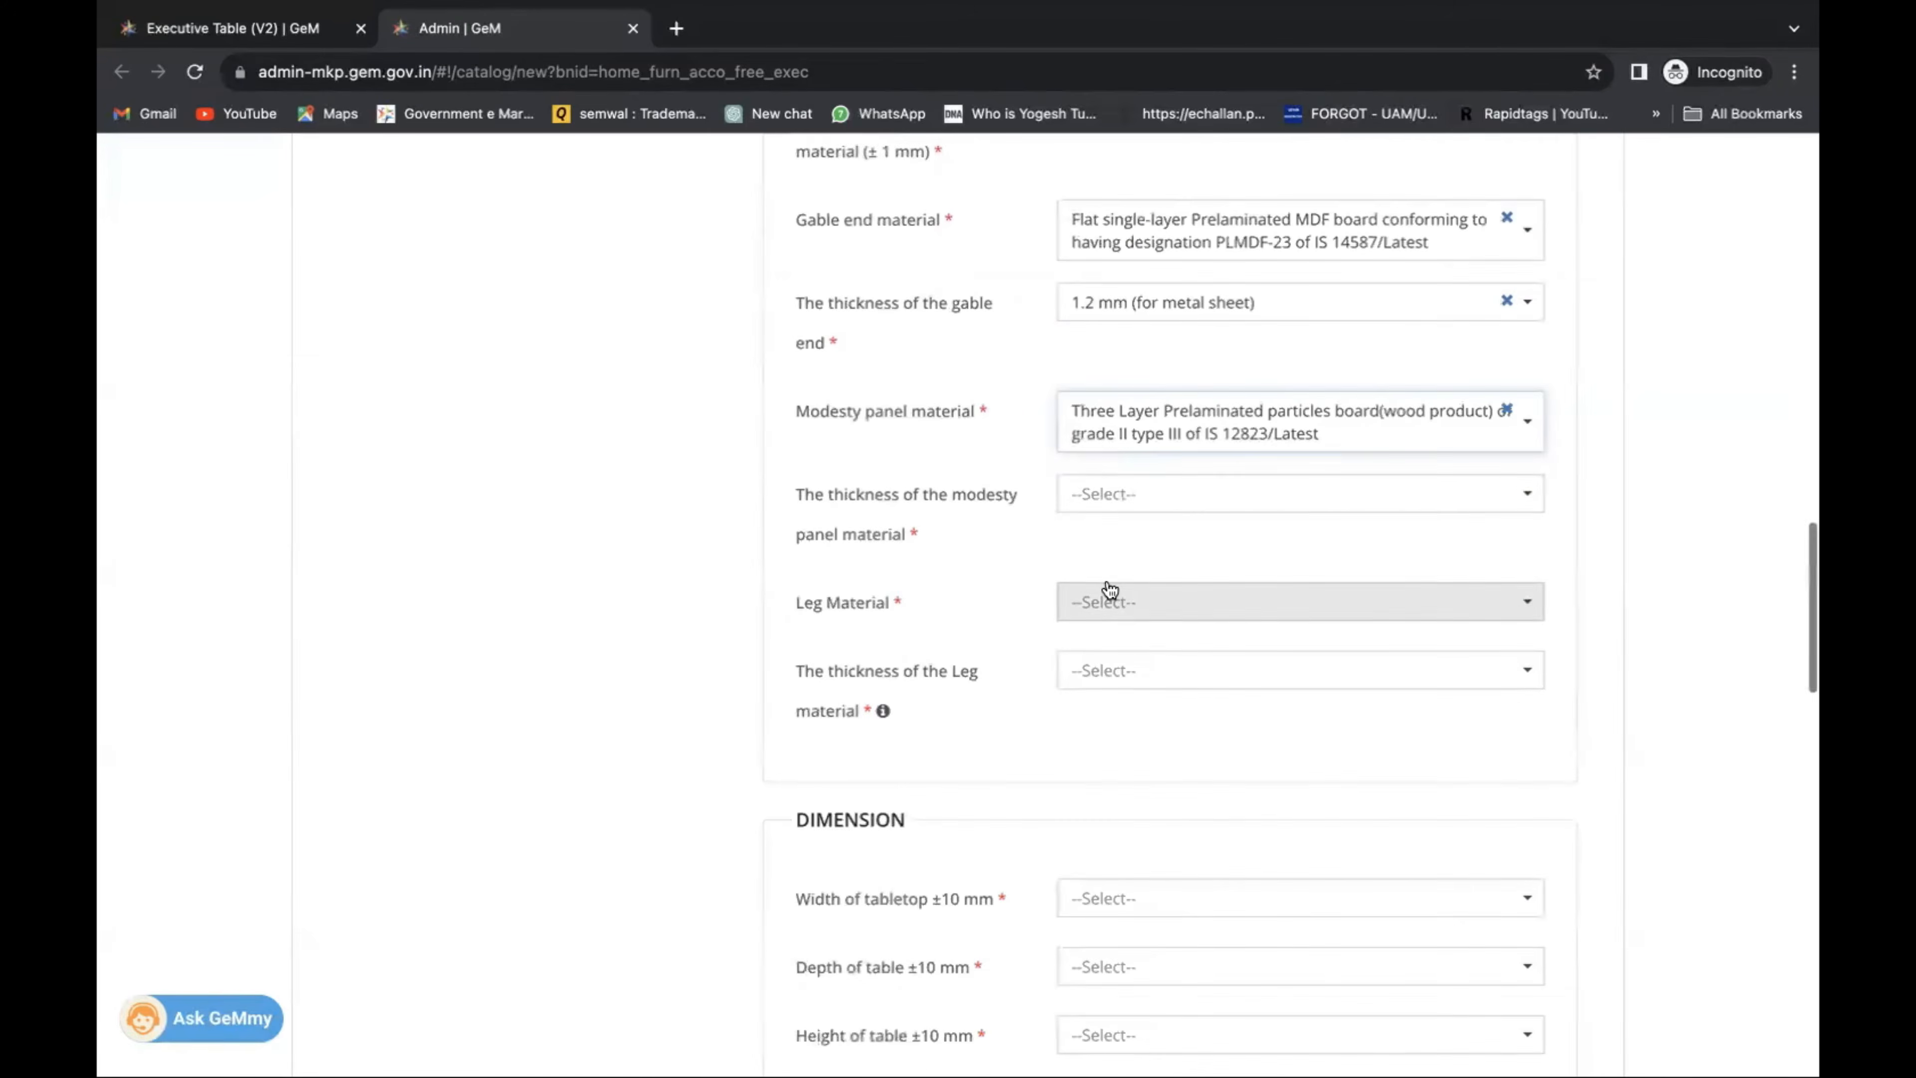
pyautogui.click(1086, 495)
pyautogui.click(1133, 597)
pyautogui.scroll(-3, 1128, 574)
pyautogui.click(1129, 408)
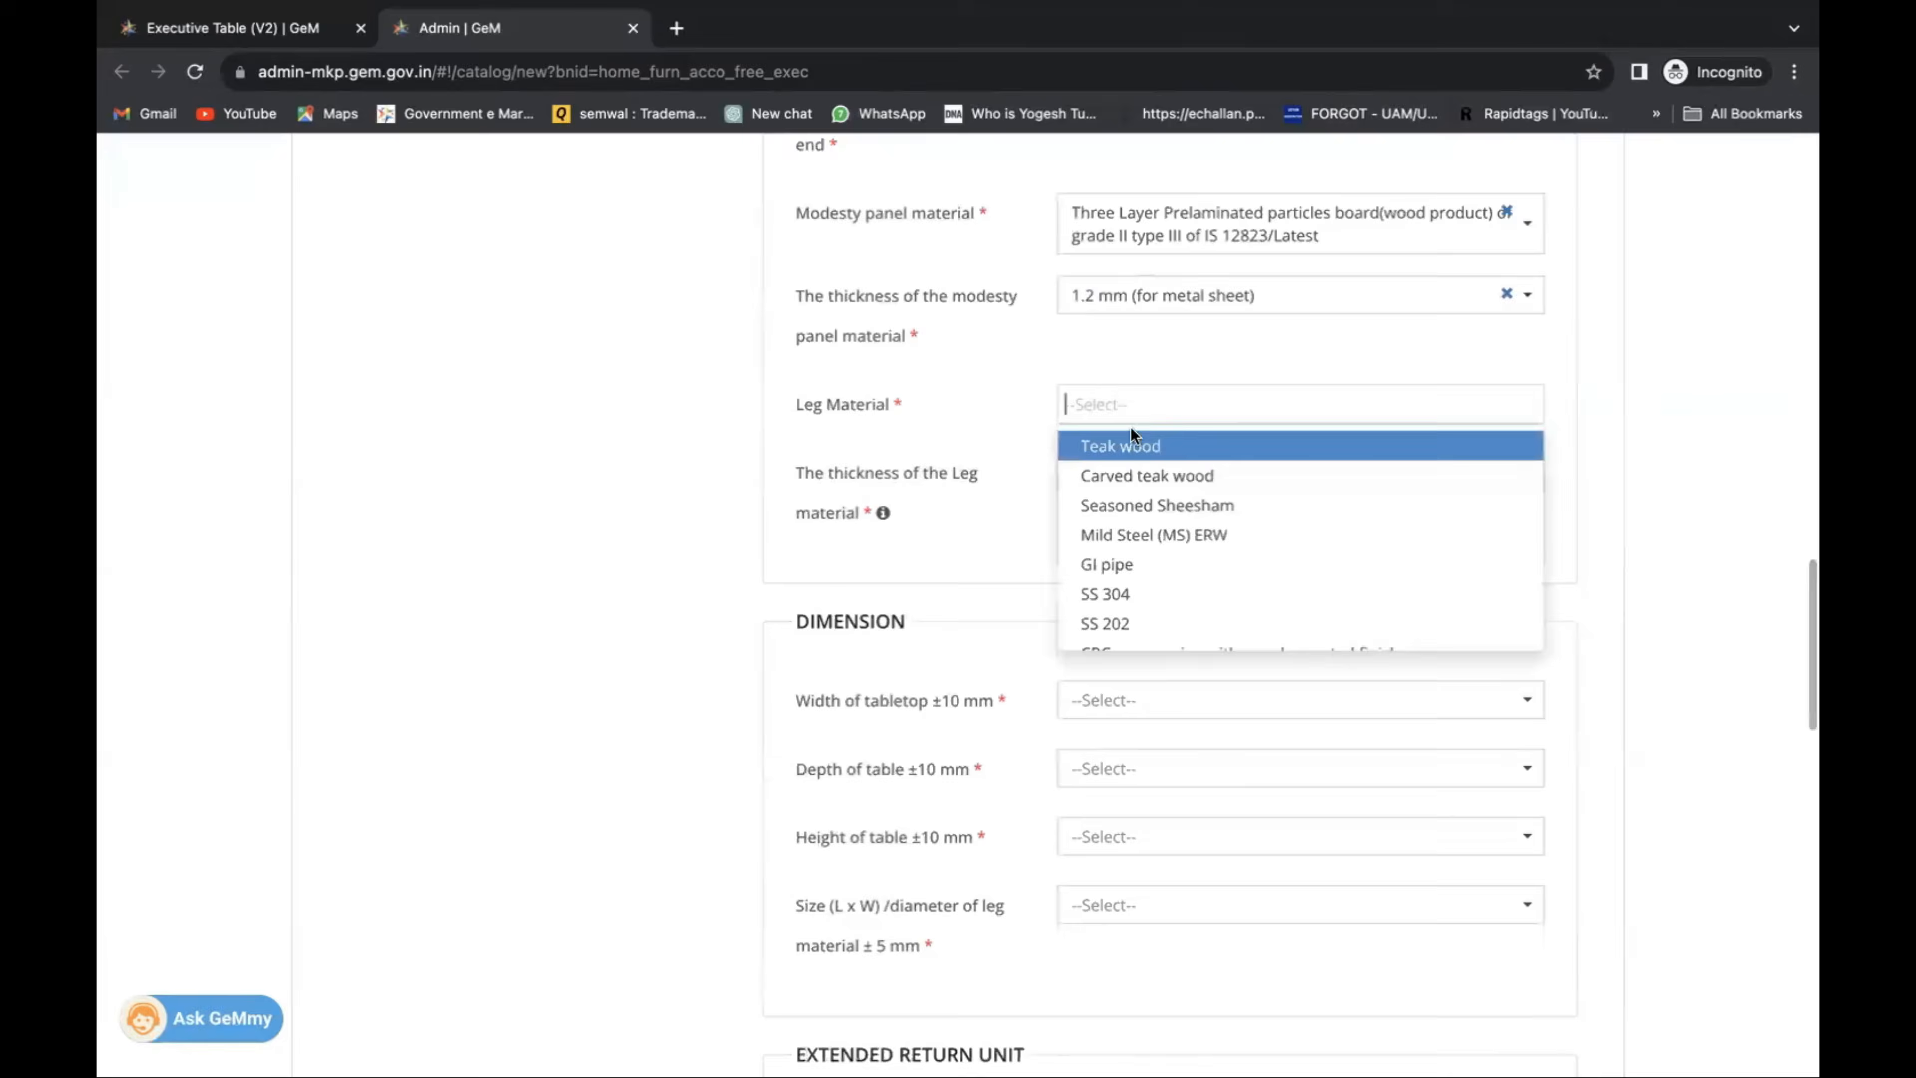
pyautogui.click(1133, 475)
pyautogui.click(1138, 475)
pyautogui.click(1151, 574)
pyautogui.scroll(-6, 1133, 561)
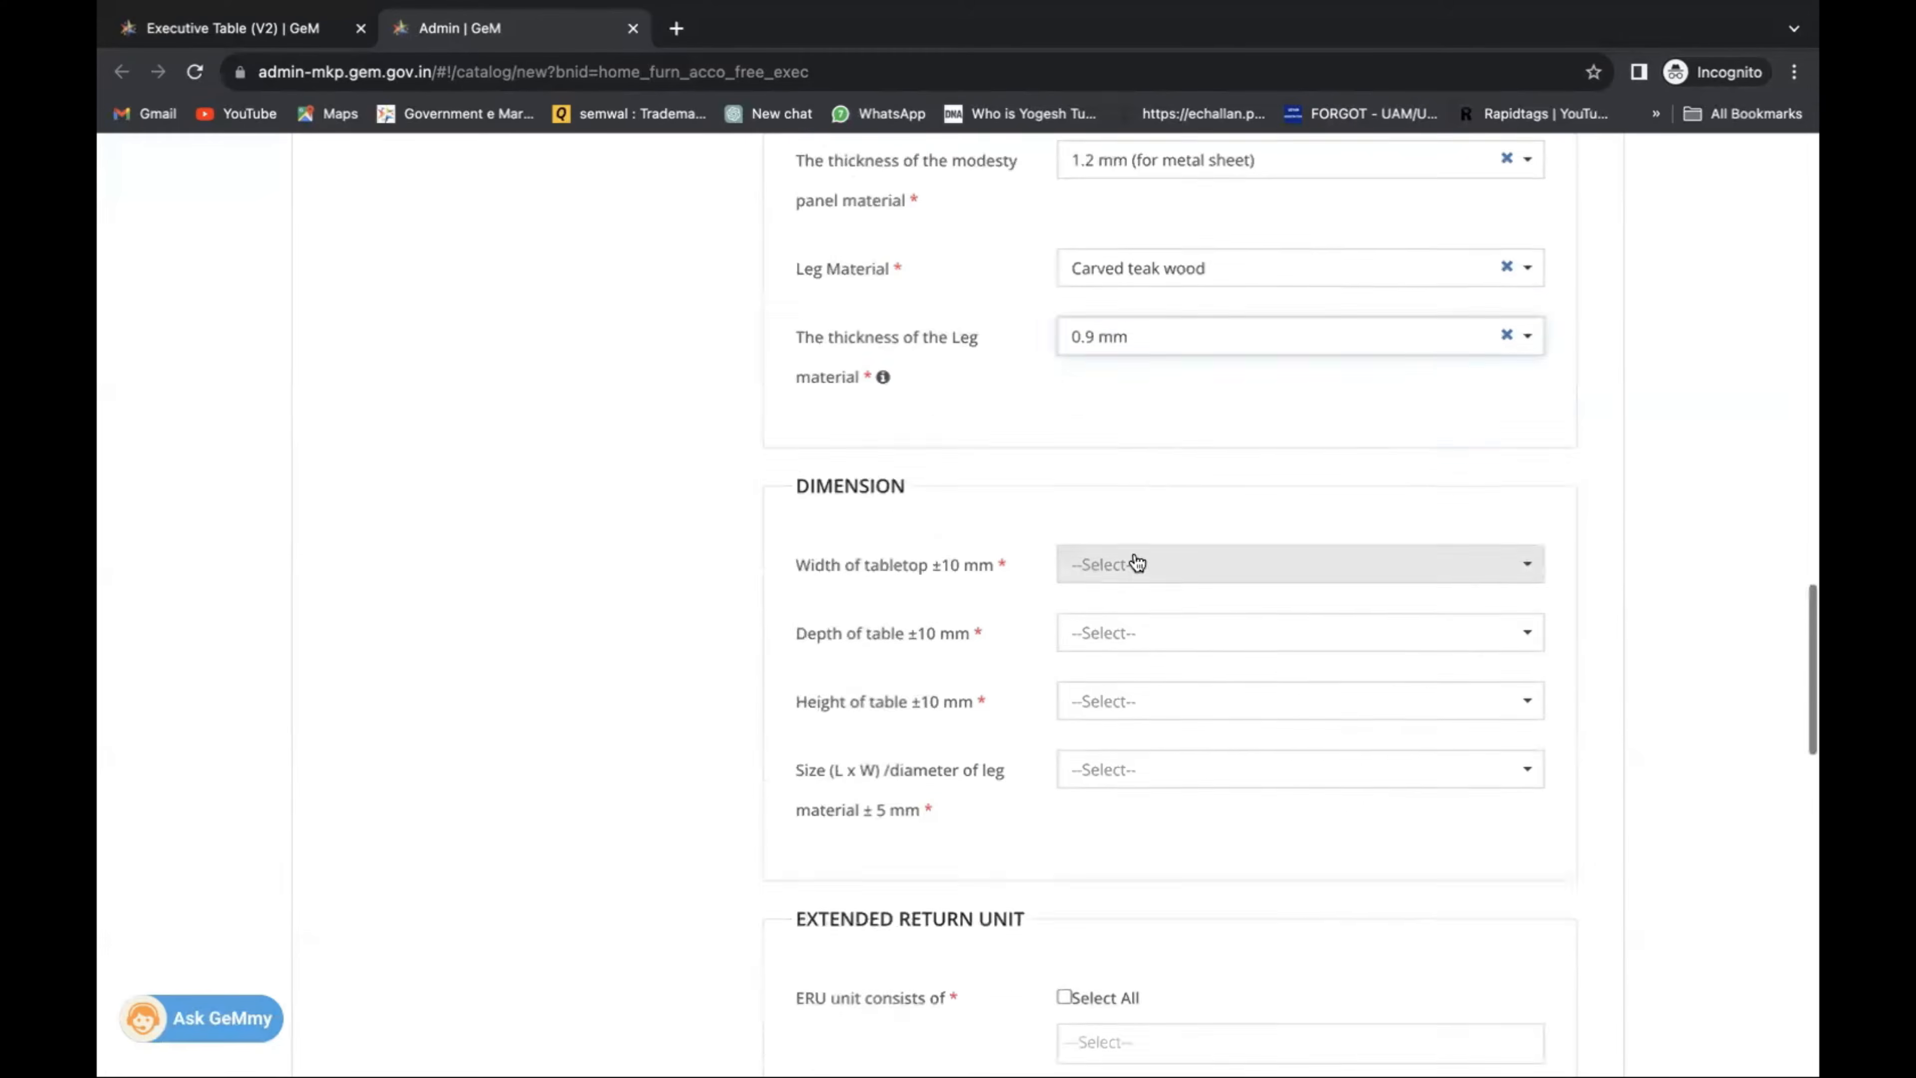
# Set dimensions: width 1000 mm, depth 620 mm, height 775 mm, leg size 40 x 40 (mm).
pyautogui.click(1133, 263)
pyautogui.click(1136, 333)
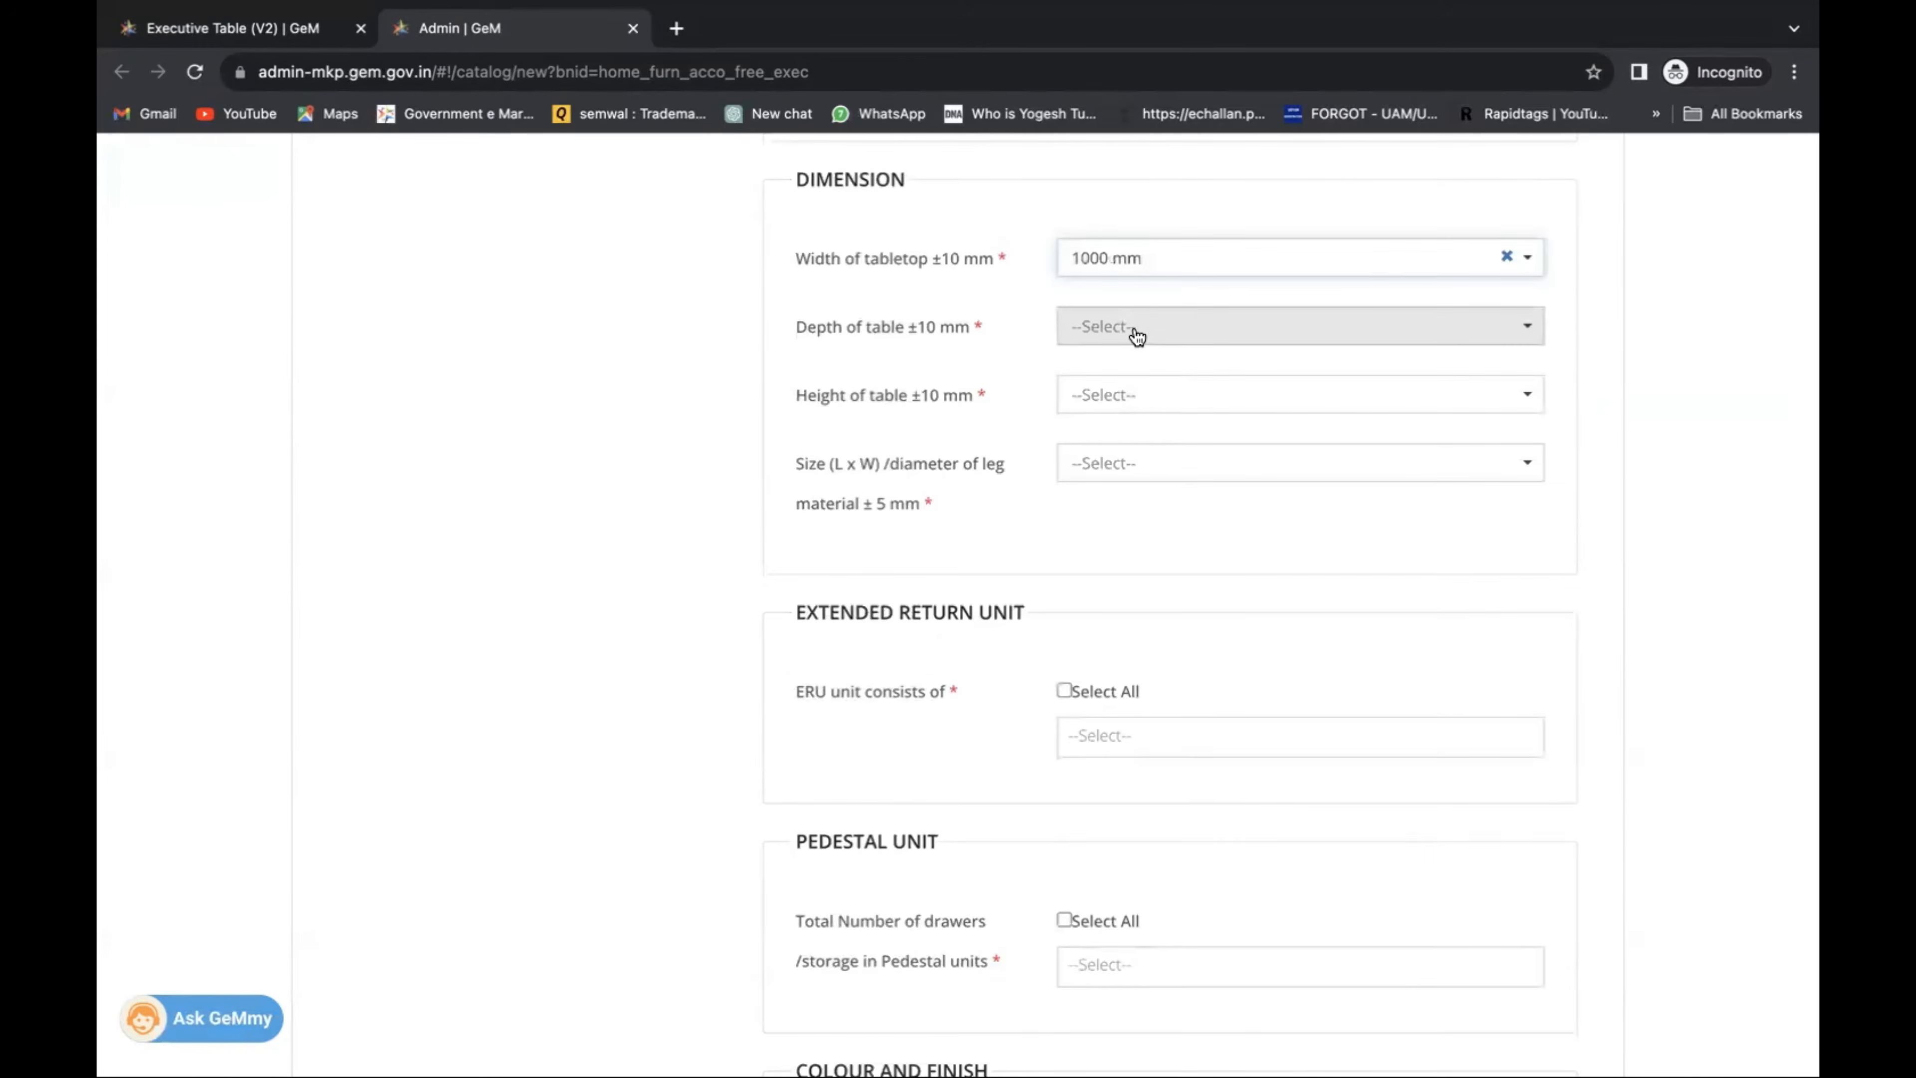
pyautogui.click(1137, 336)
pyautogui.click(1116, 398)
pyautogui.click(1125, 397)
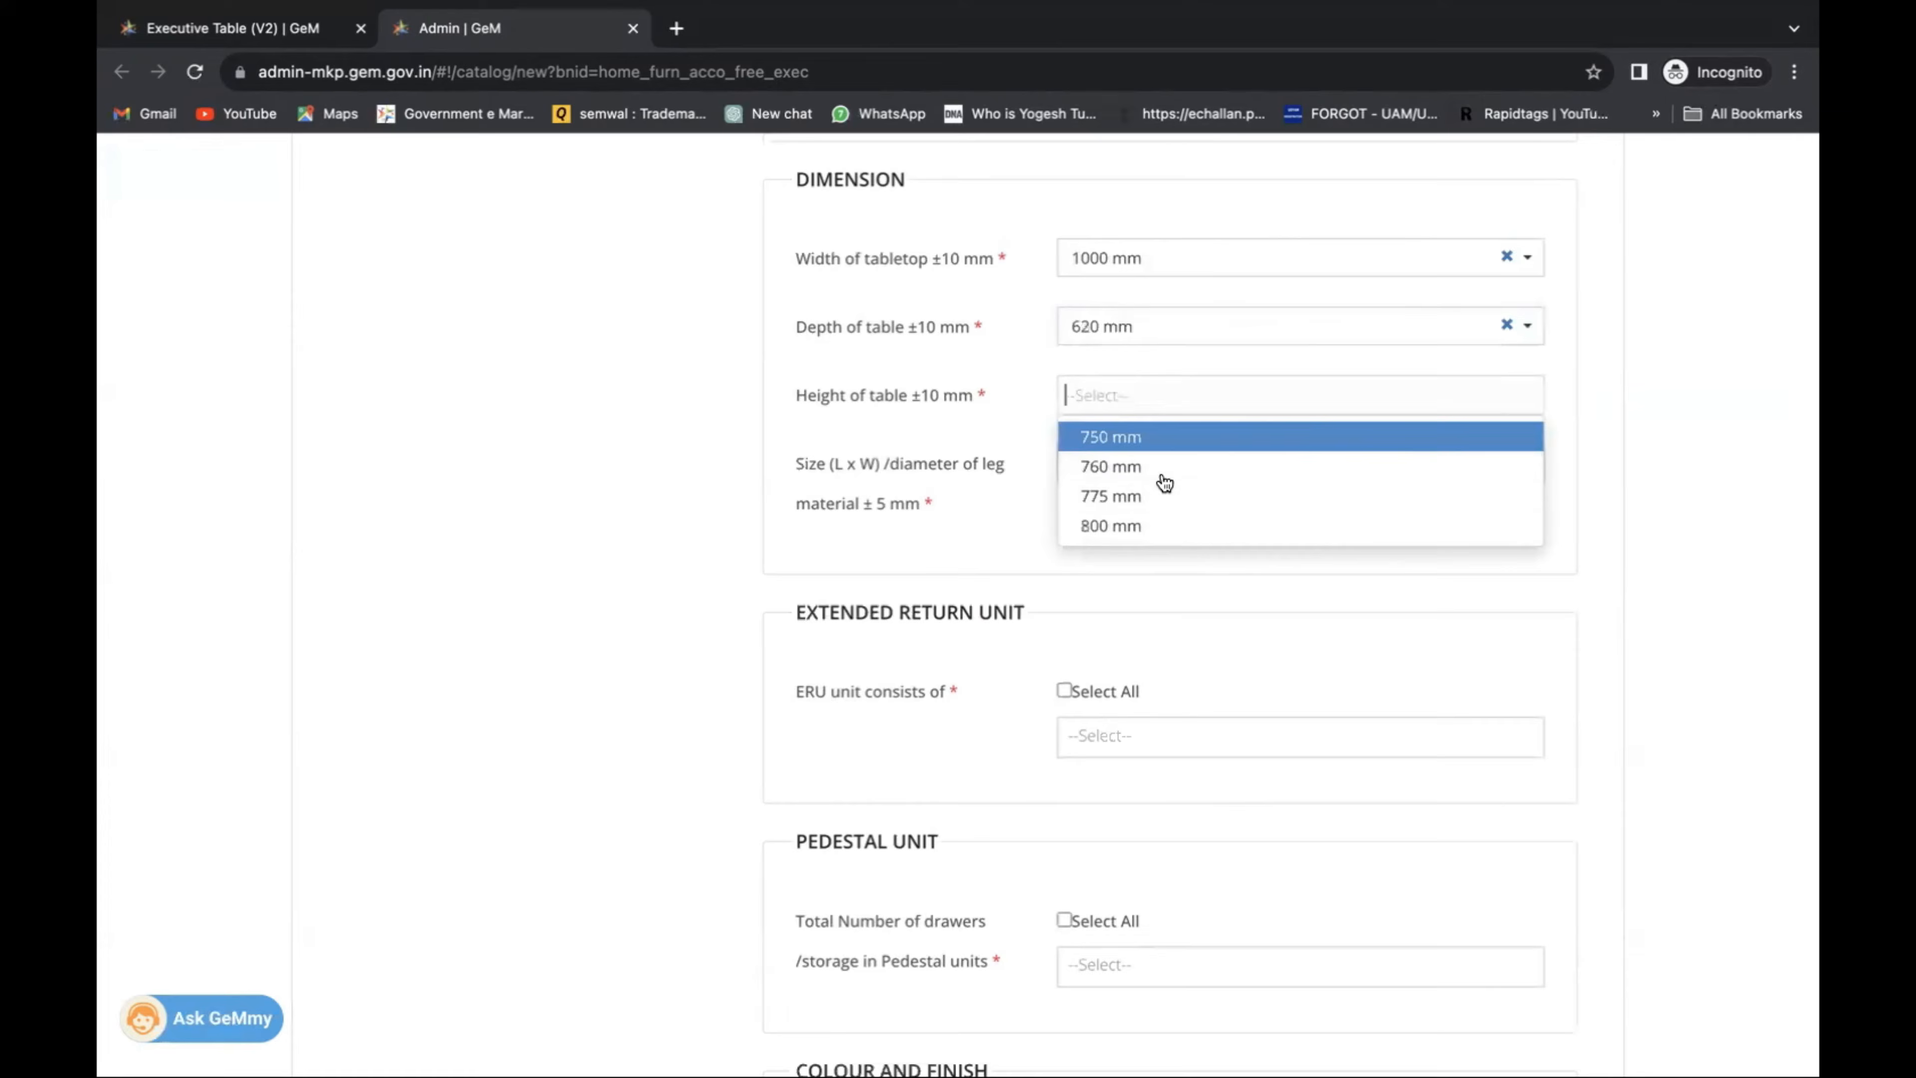
pyautogui.click(1165, 504)
pyautogui.click(1163, 472)
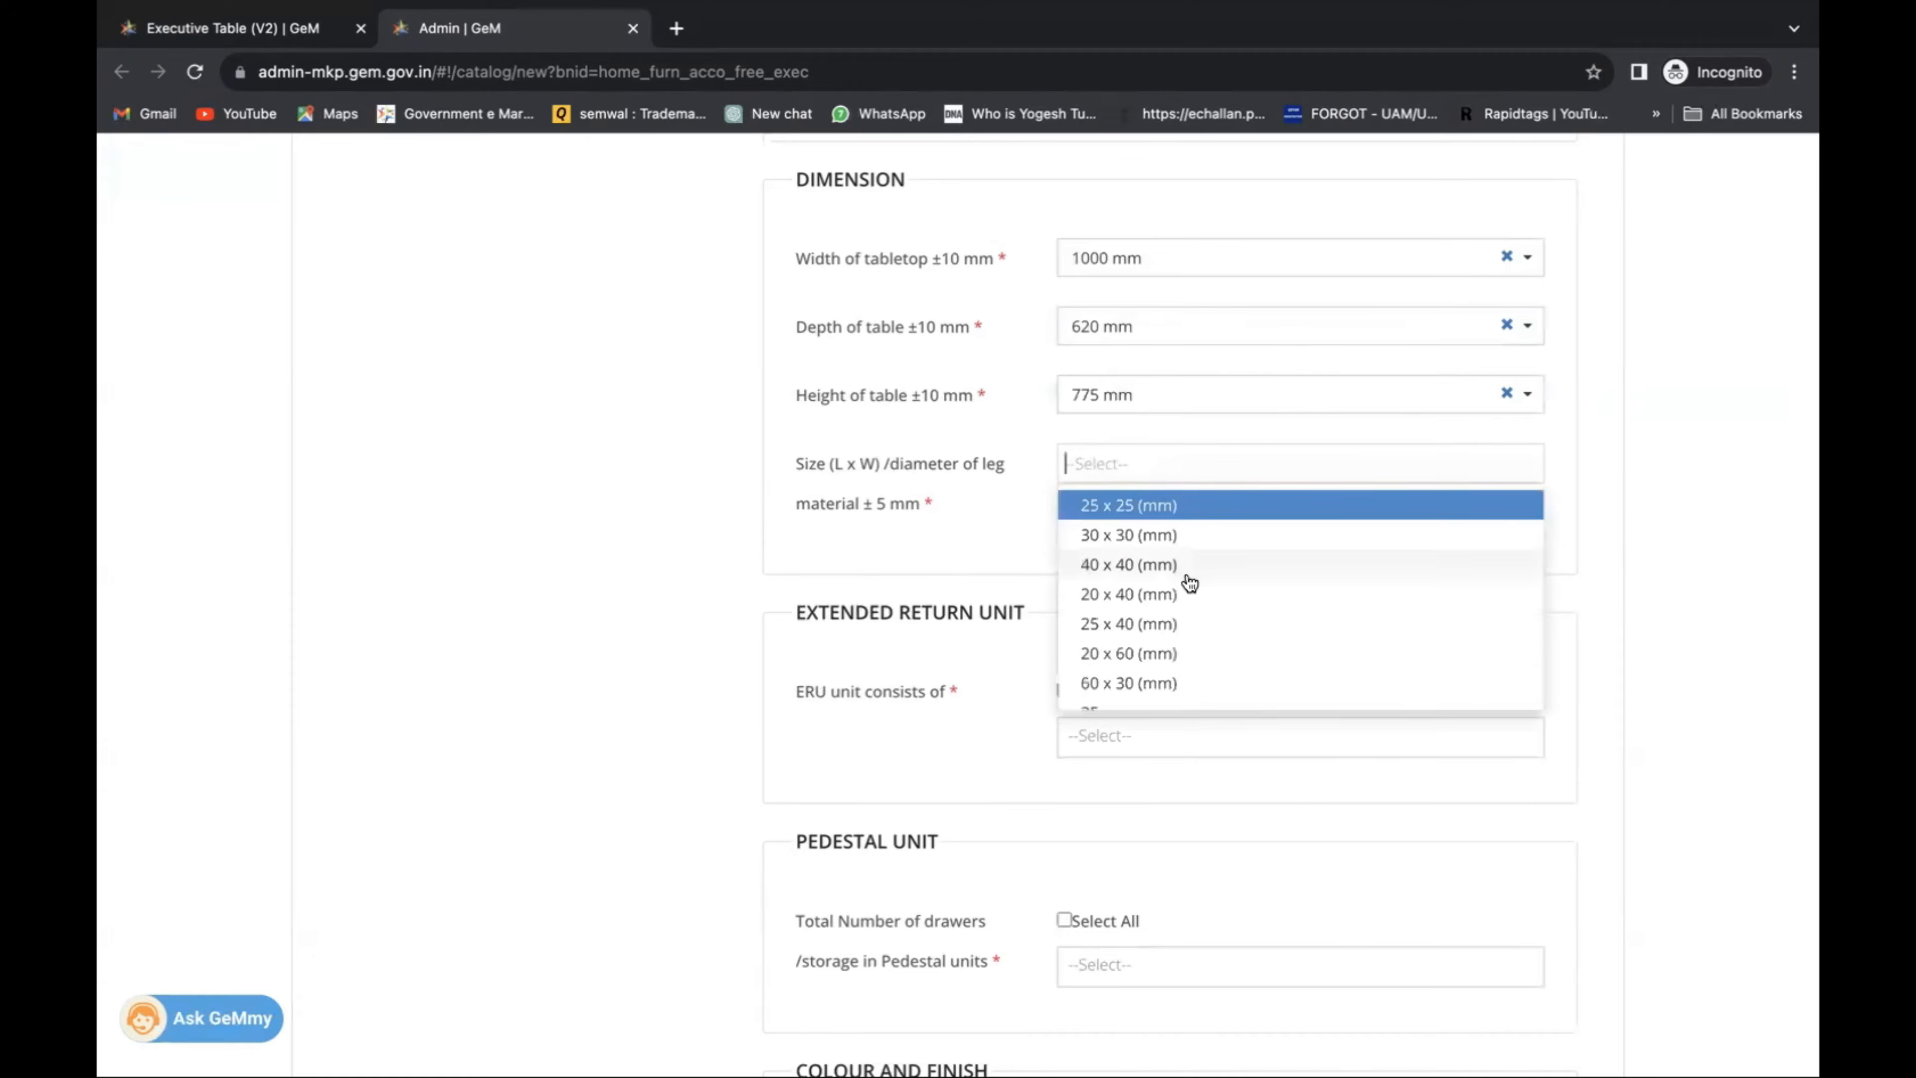
pyautogui.click(1186, 567)
pyautogui.scroll(-2, 1181, 568)
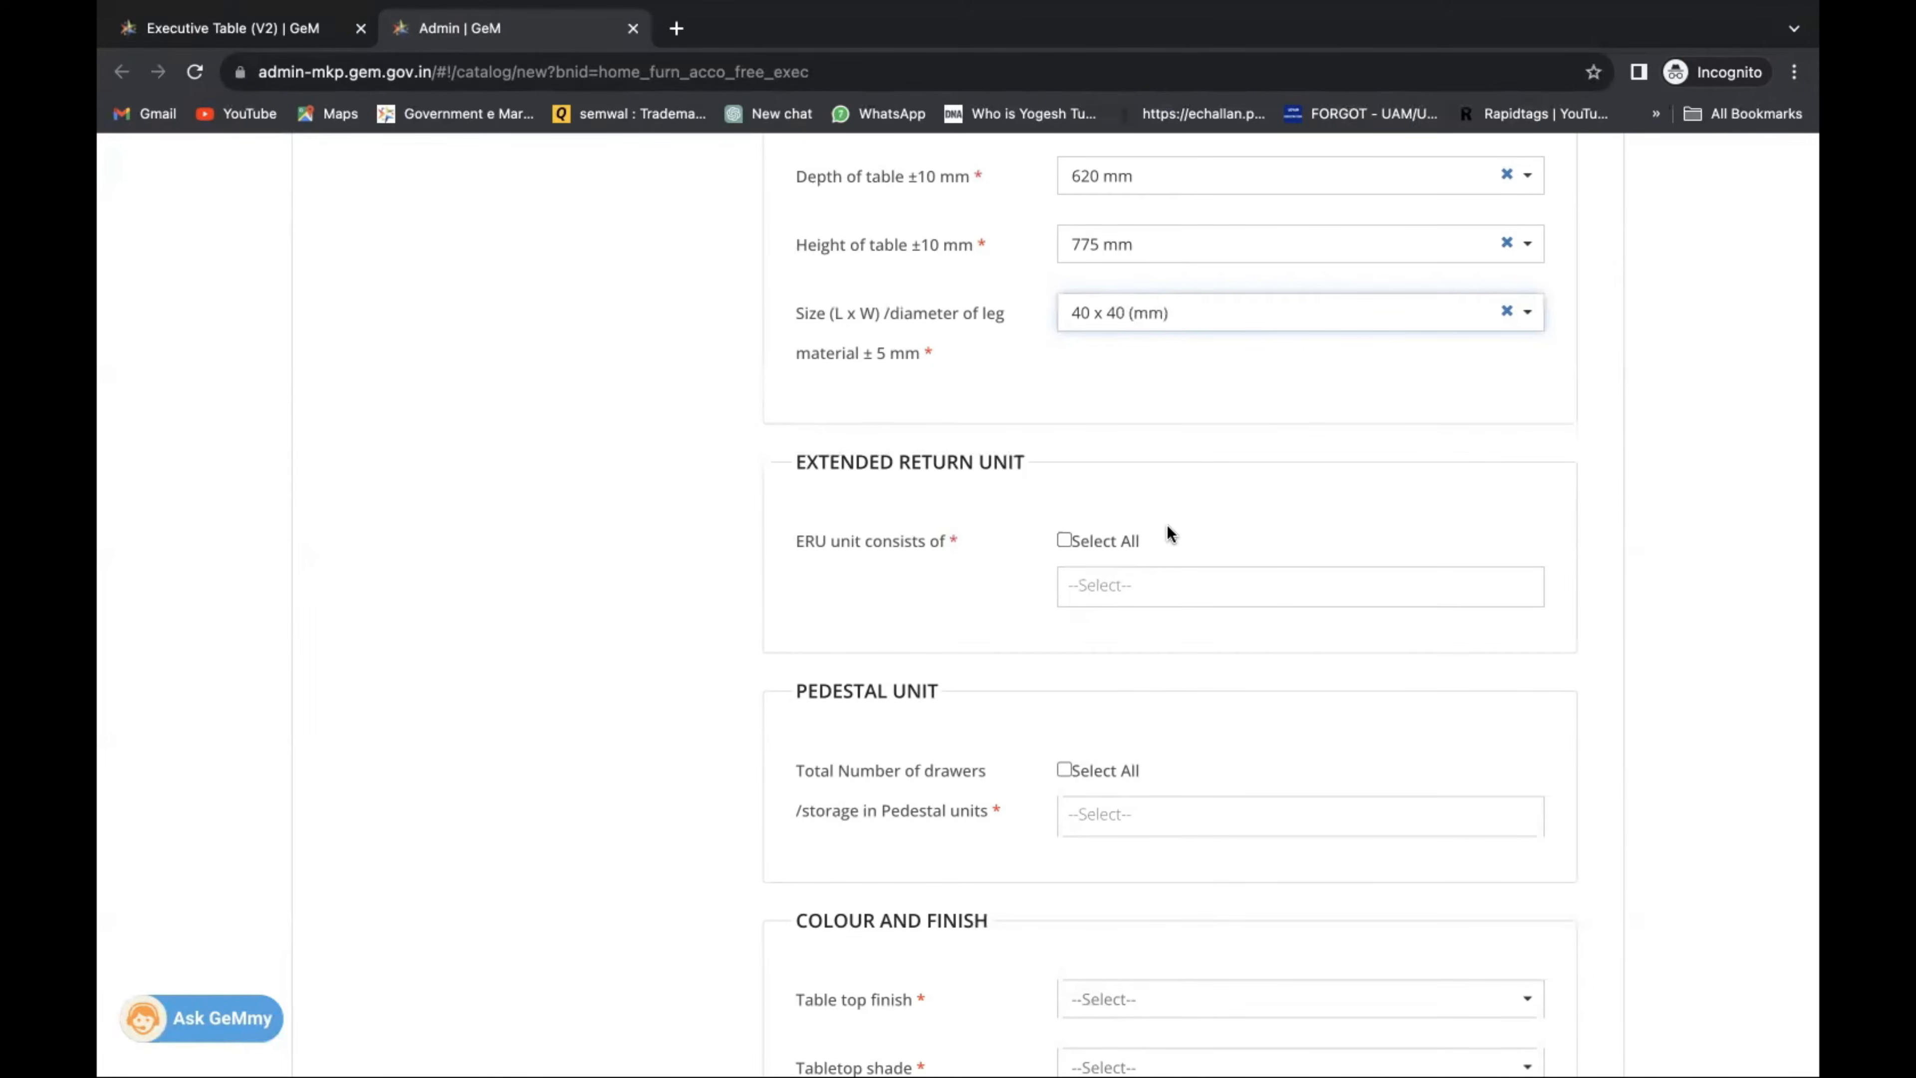
# Add 3 drawers to the ERU and Two drawers to the pedestal; choose laminate finish in Teak shade.
pyautogui.scroll(-1, 1170, 529)
pyautogui.click(1083, 497)
pyautogui.click(1135, 596)
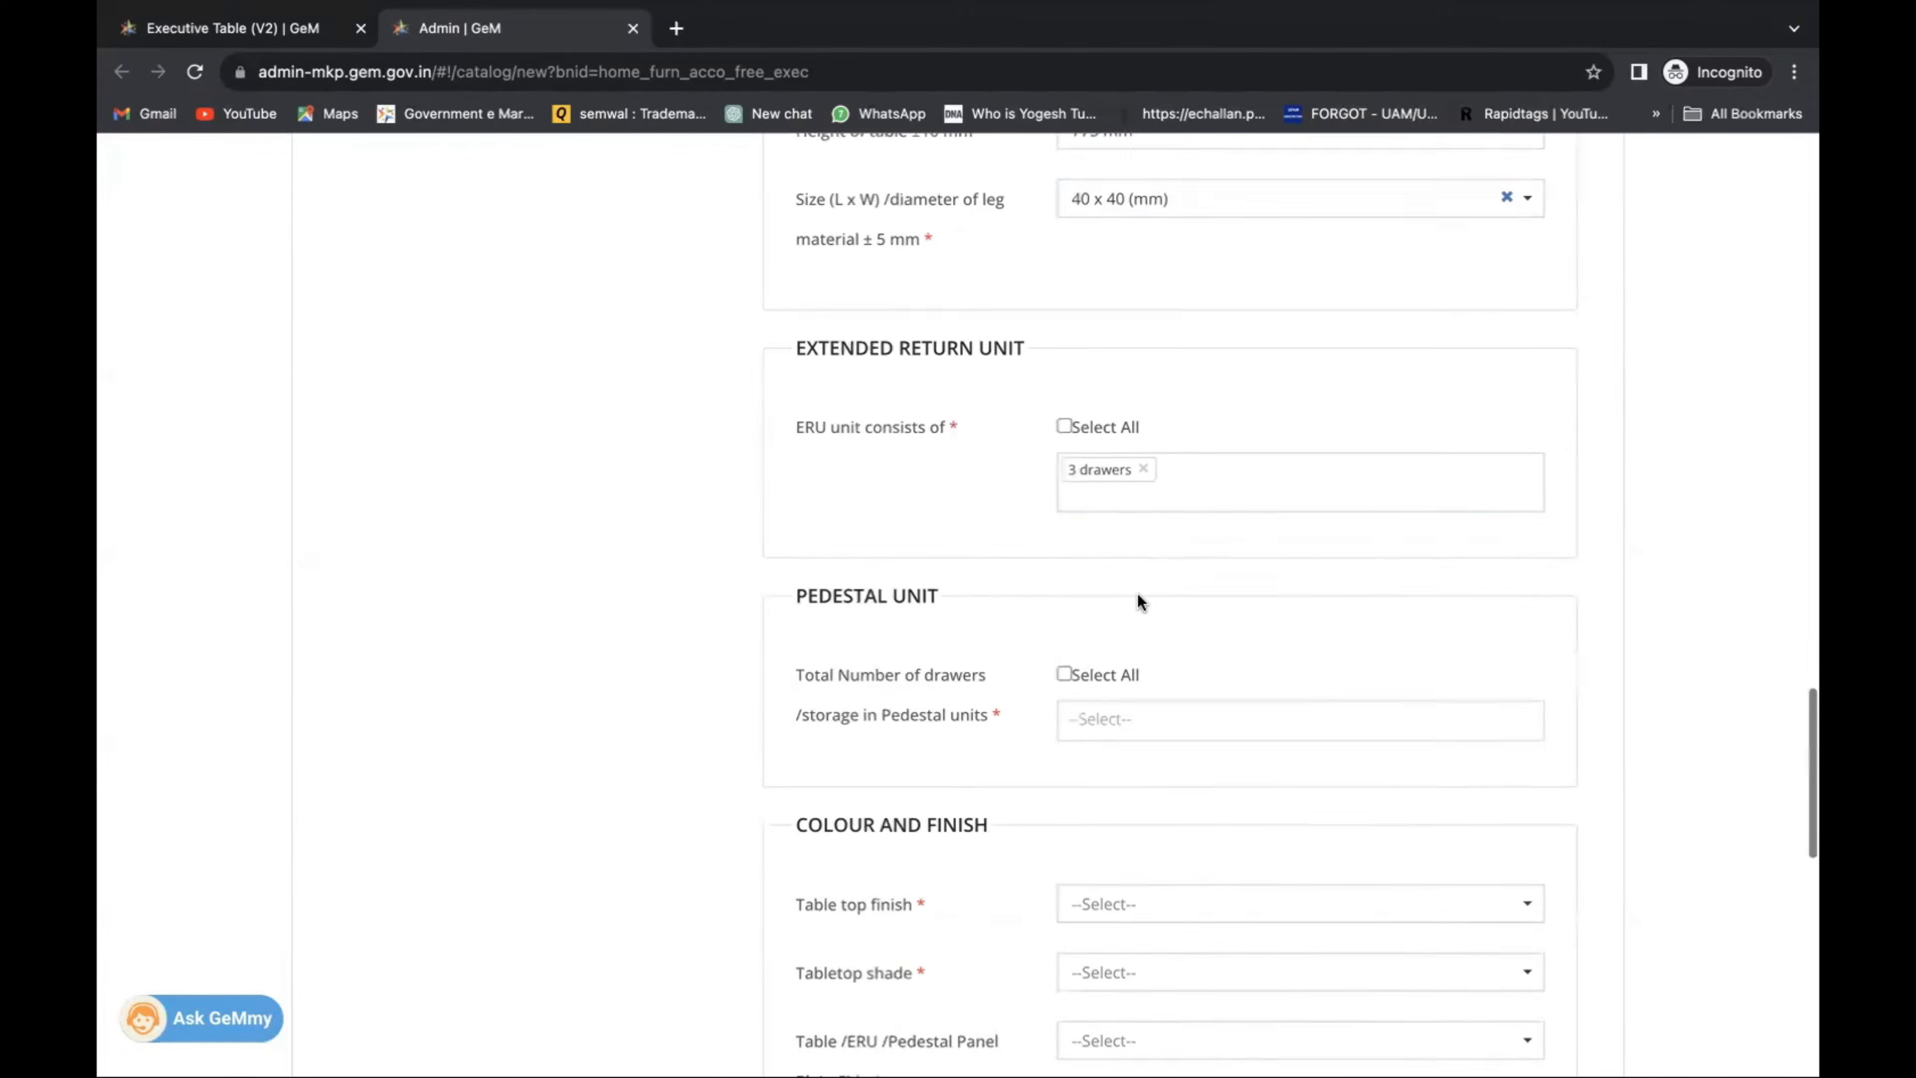
pyautogui.scroll(-2, 1138, 602)
pyautogui.click(1133, 535)
pyautogui.click(1152, 610)
pyautogui.scroll(-4, 1150, 612)
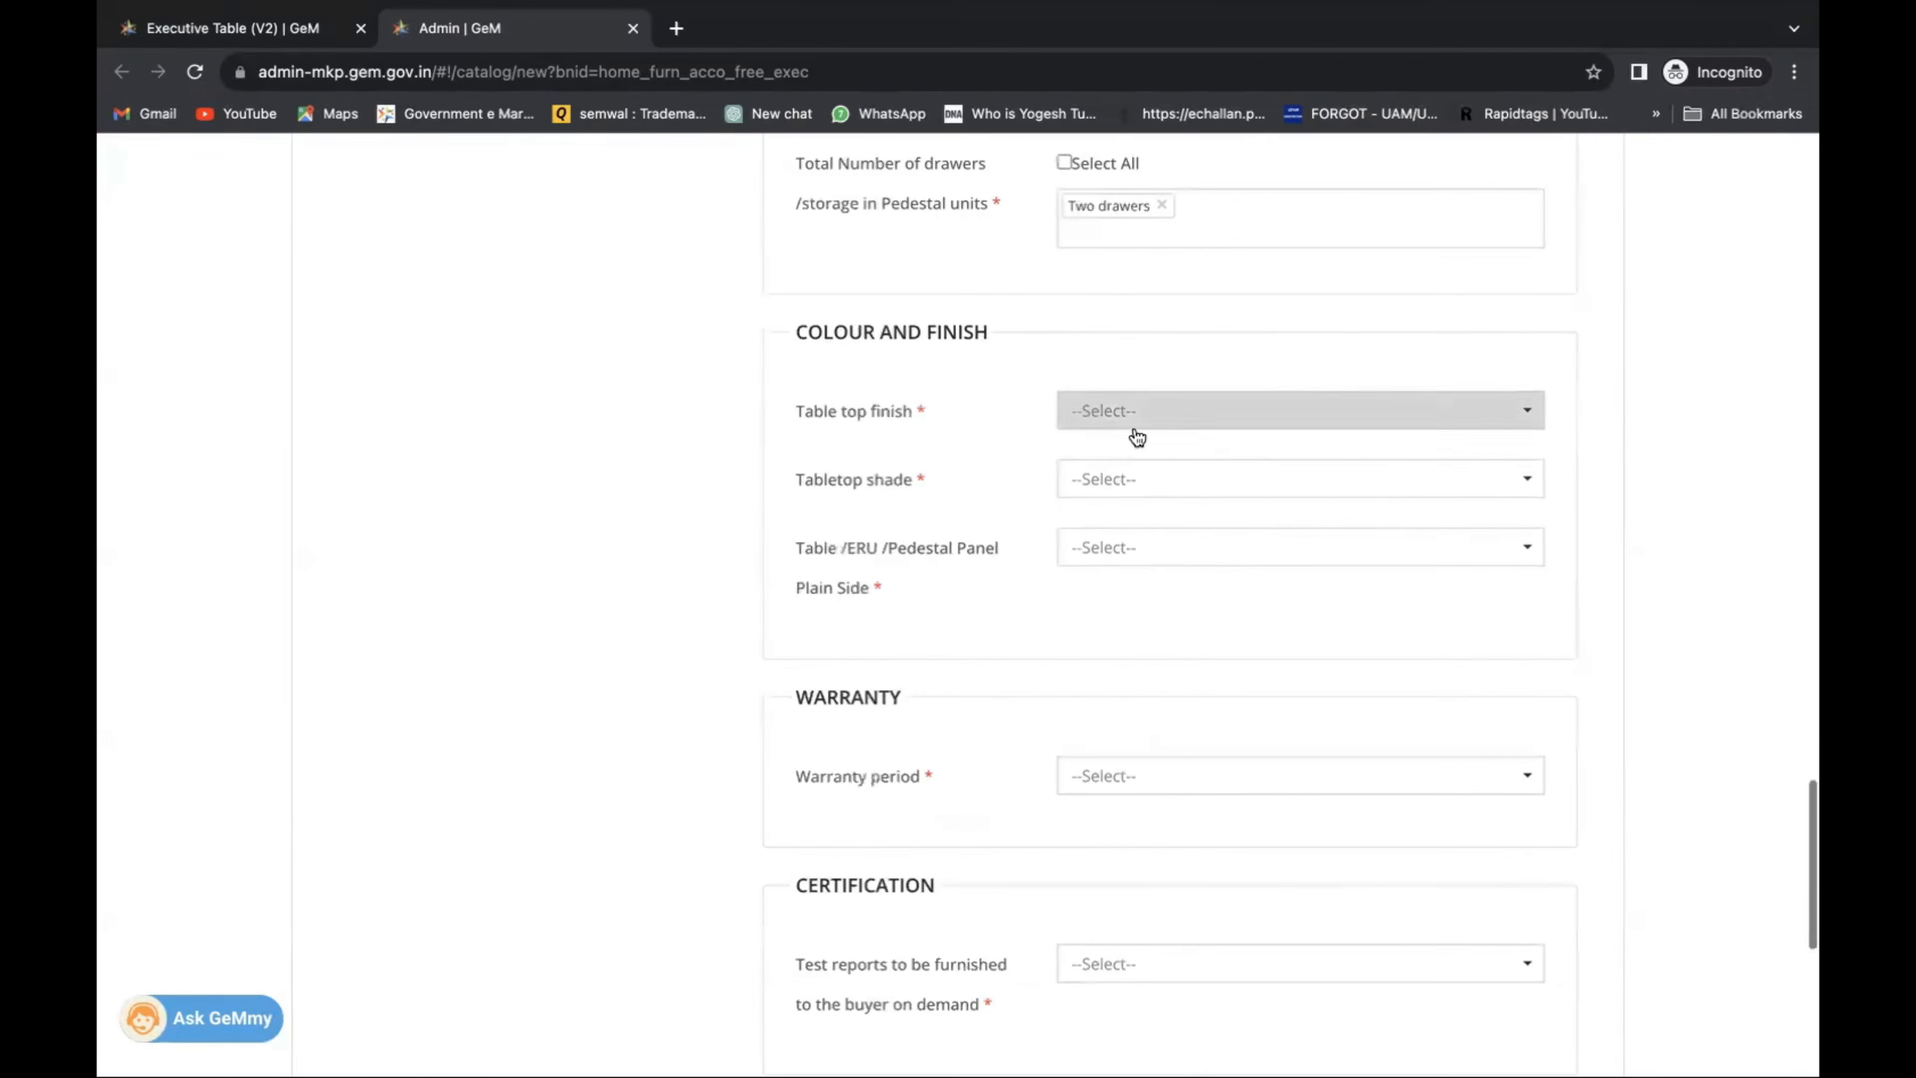
pyautogui.click(1136, 423)
pyautogui.click(1146, 488)
pyautogui.click(1145, 544)
pyautogui.click(1150, 612)
# Choose fully sealed PVC edge banding, a 2 Years warranty, and test reports Yes.
pyautogui.scroll(-2, 1131, 543)
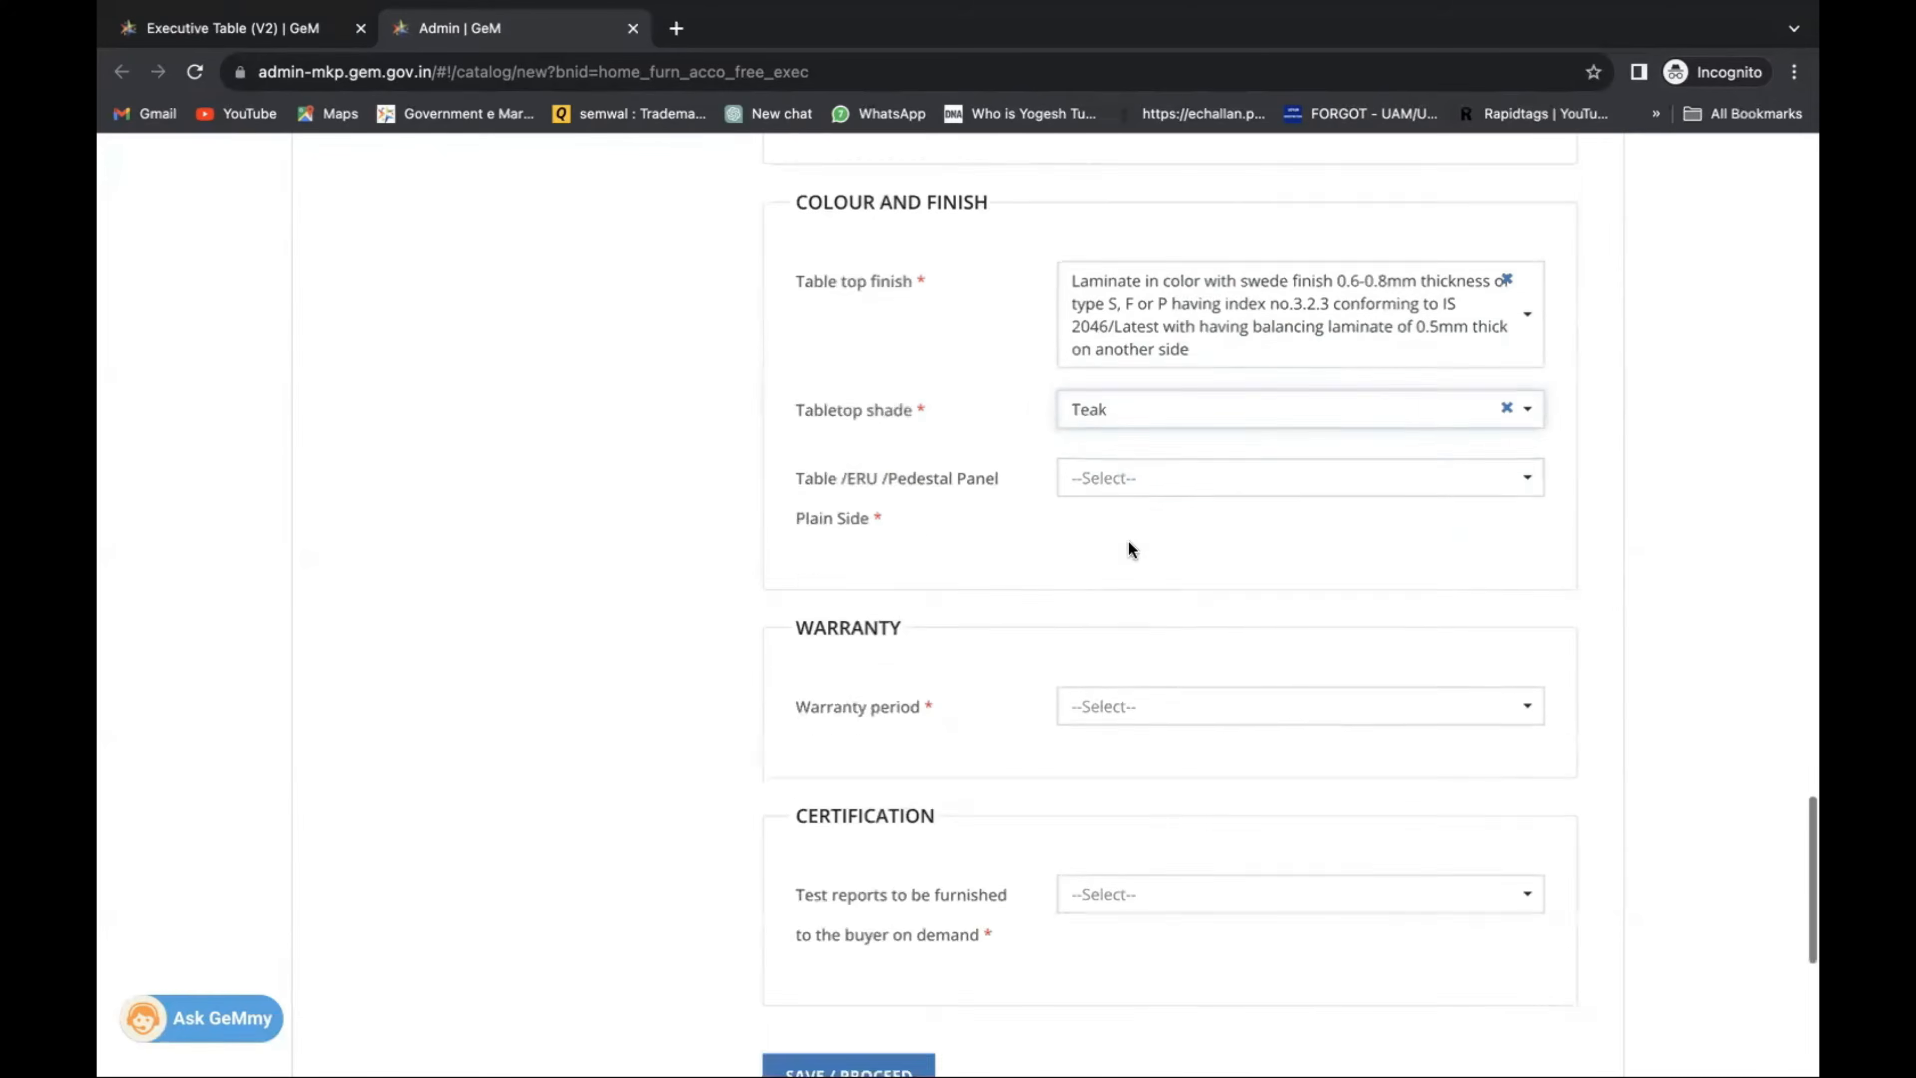
pyautogui.click(1127, 483)
pyautogui.click(1135, 574)
pyautogui.scroll(-2, 1135, 579)
pyautogui.click(1126, 560)
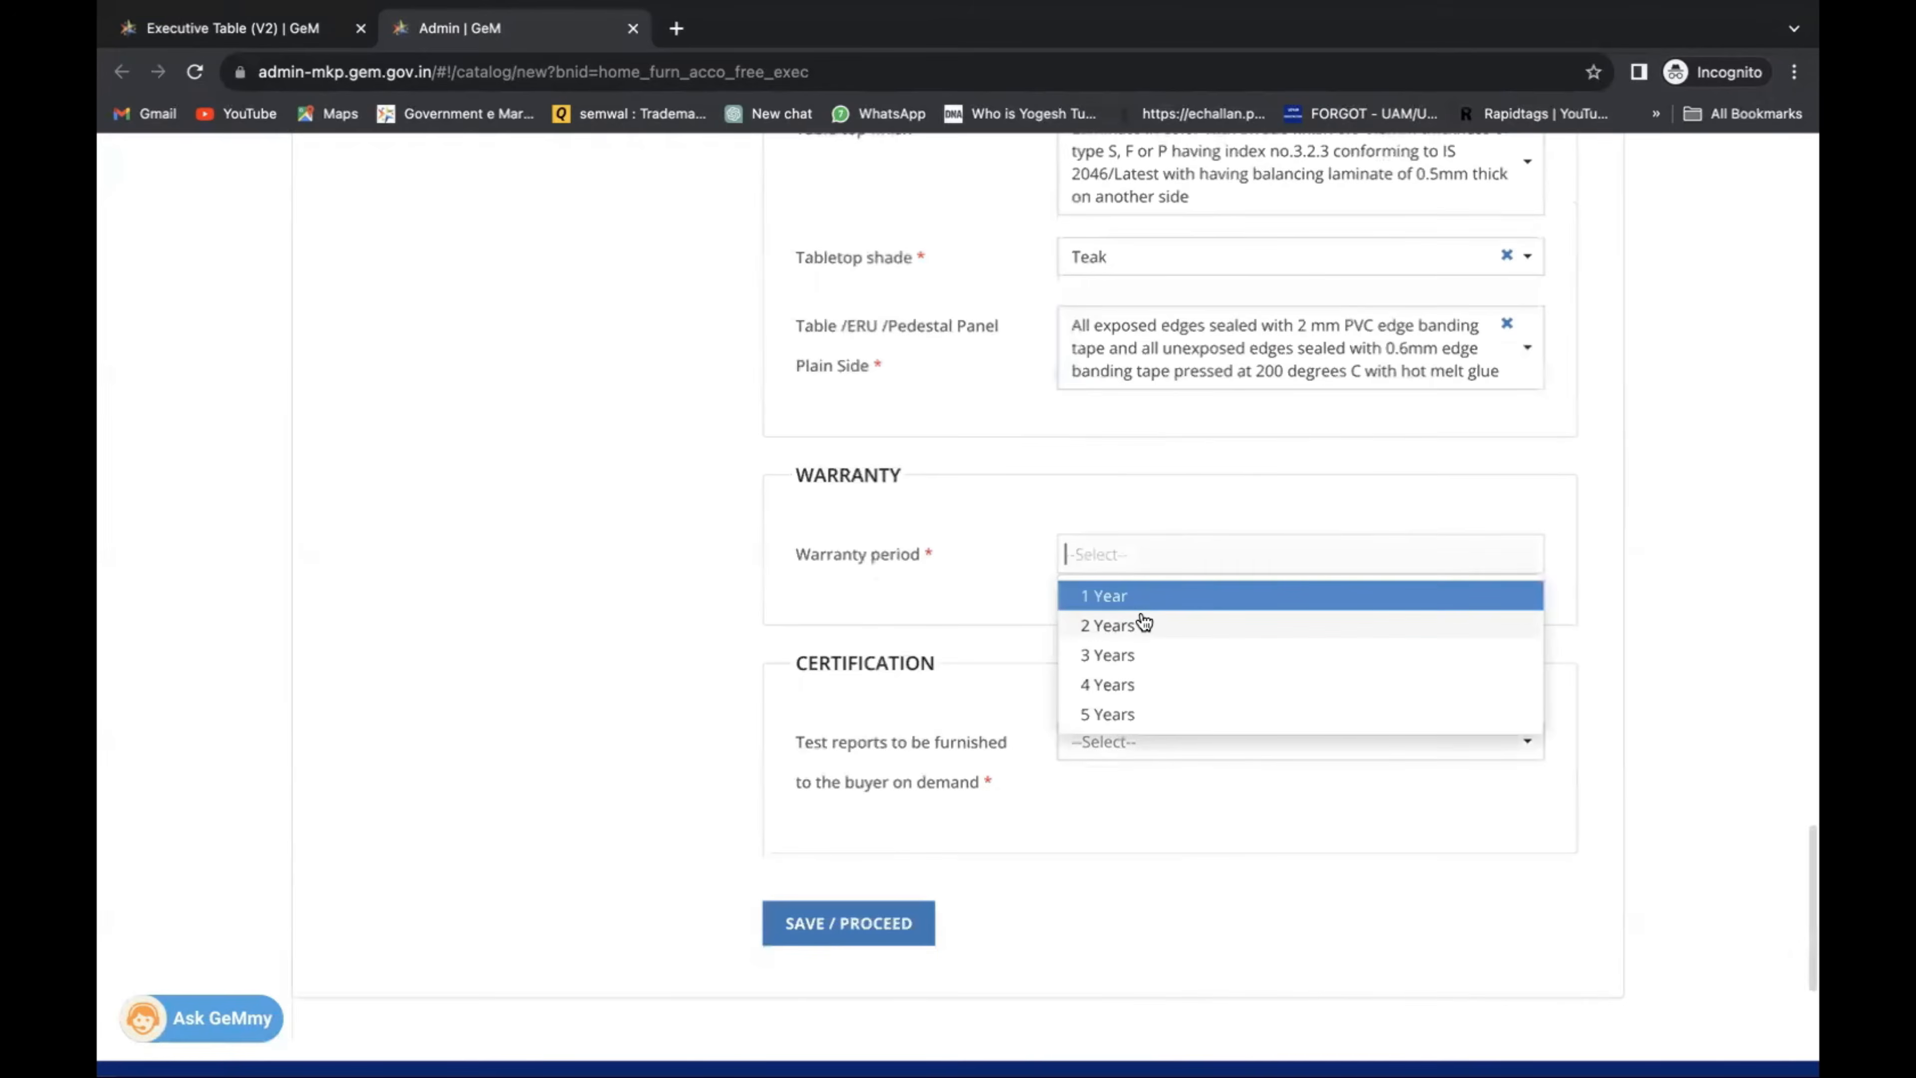
pyautogui.click(1144, 623)
pyautogui.click(1160, 741)
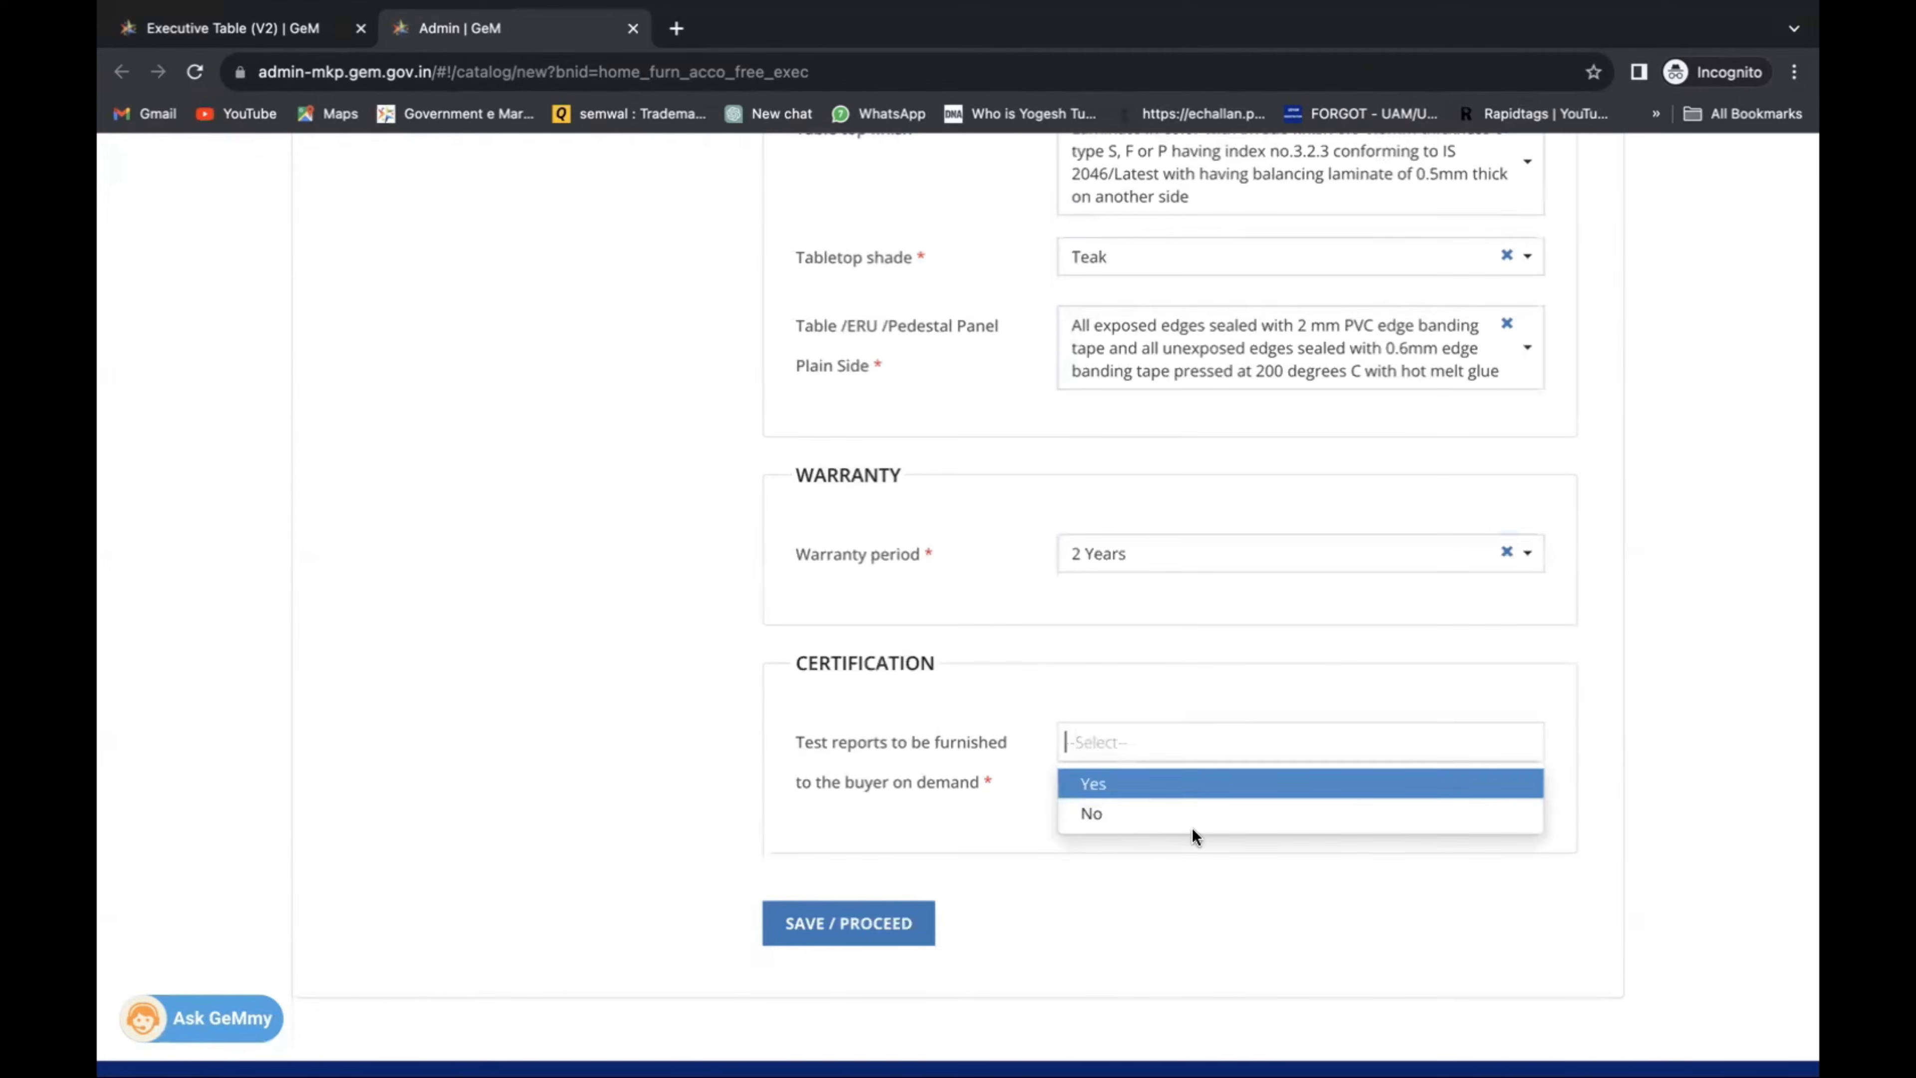
pyautogui.click(1186, 792)
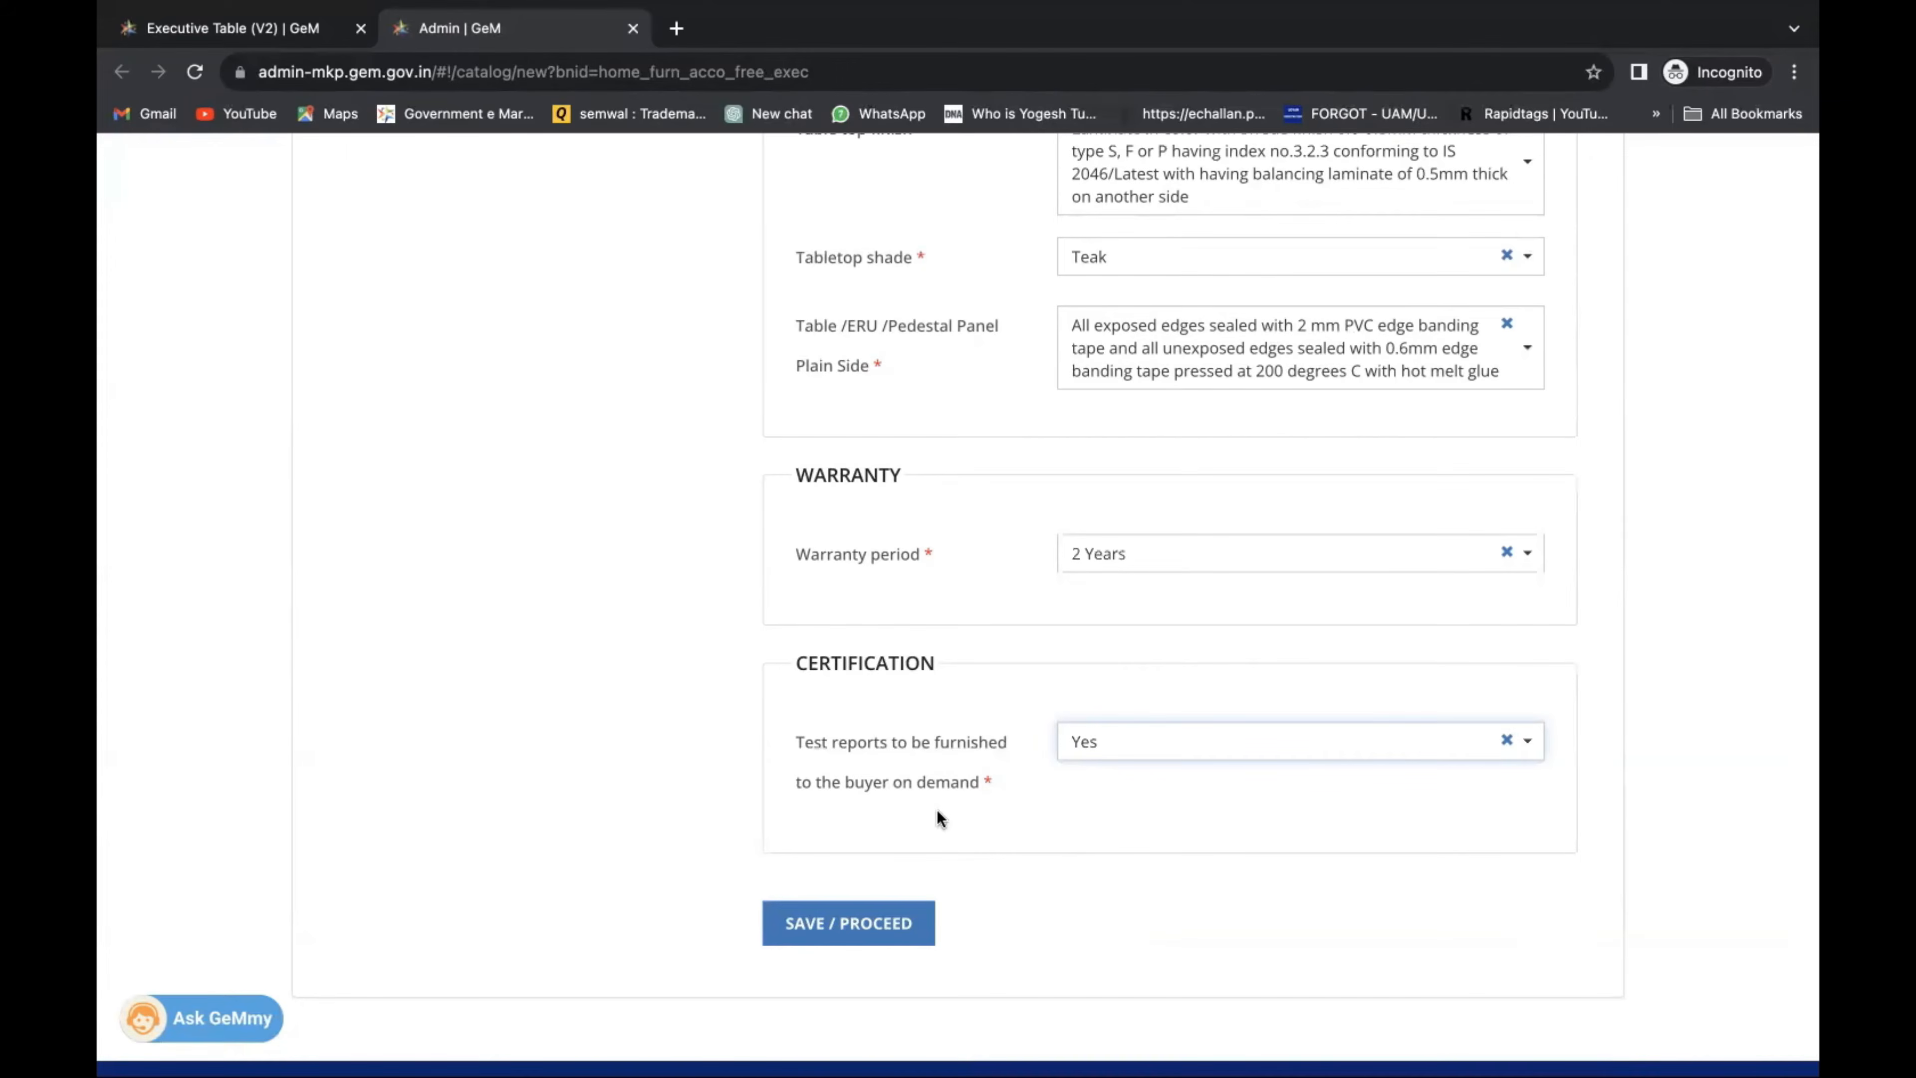
# Save the specifications, review the empty pairing results, and proceed with a new item.
pyautogui.click(873, 923)
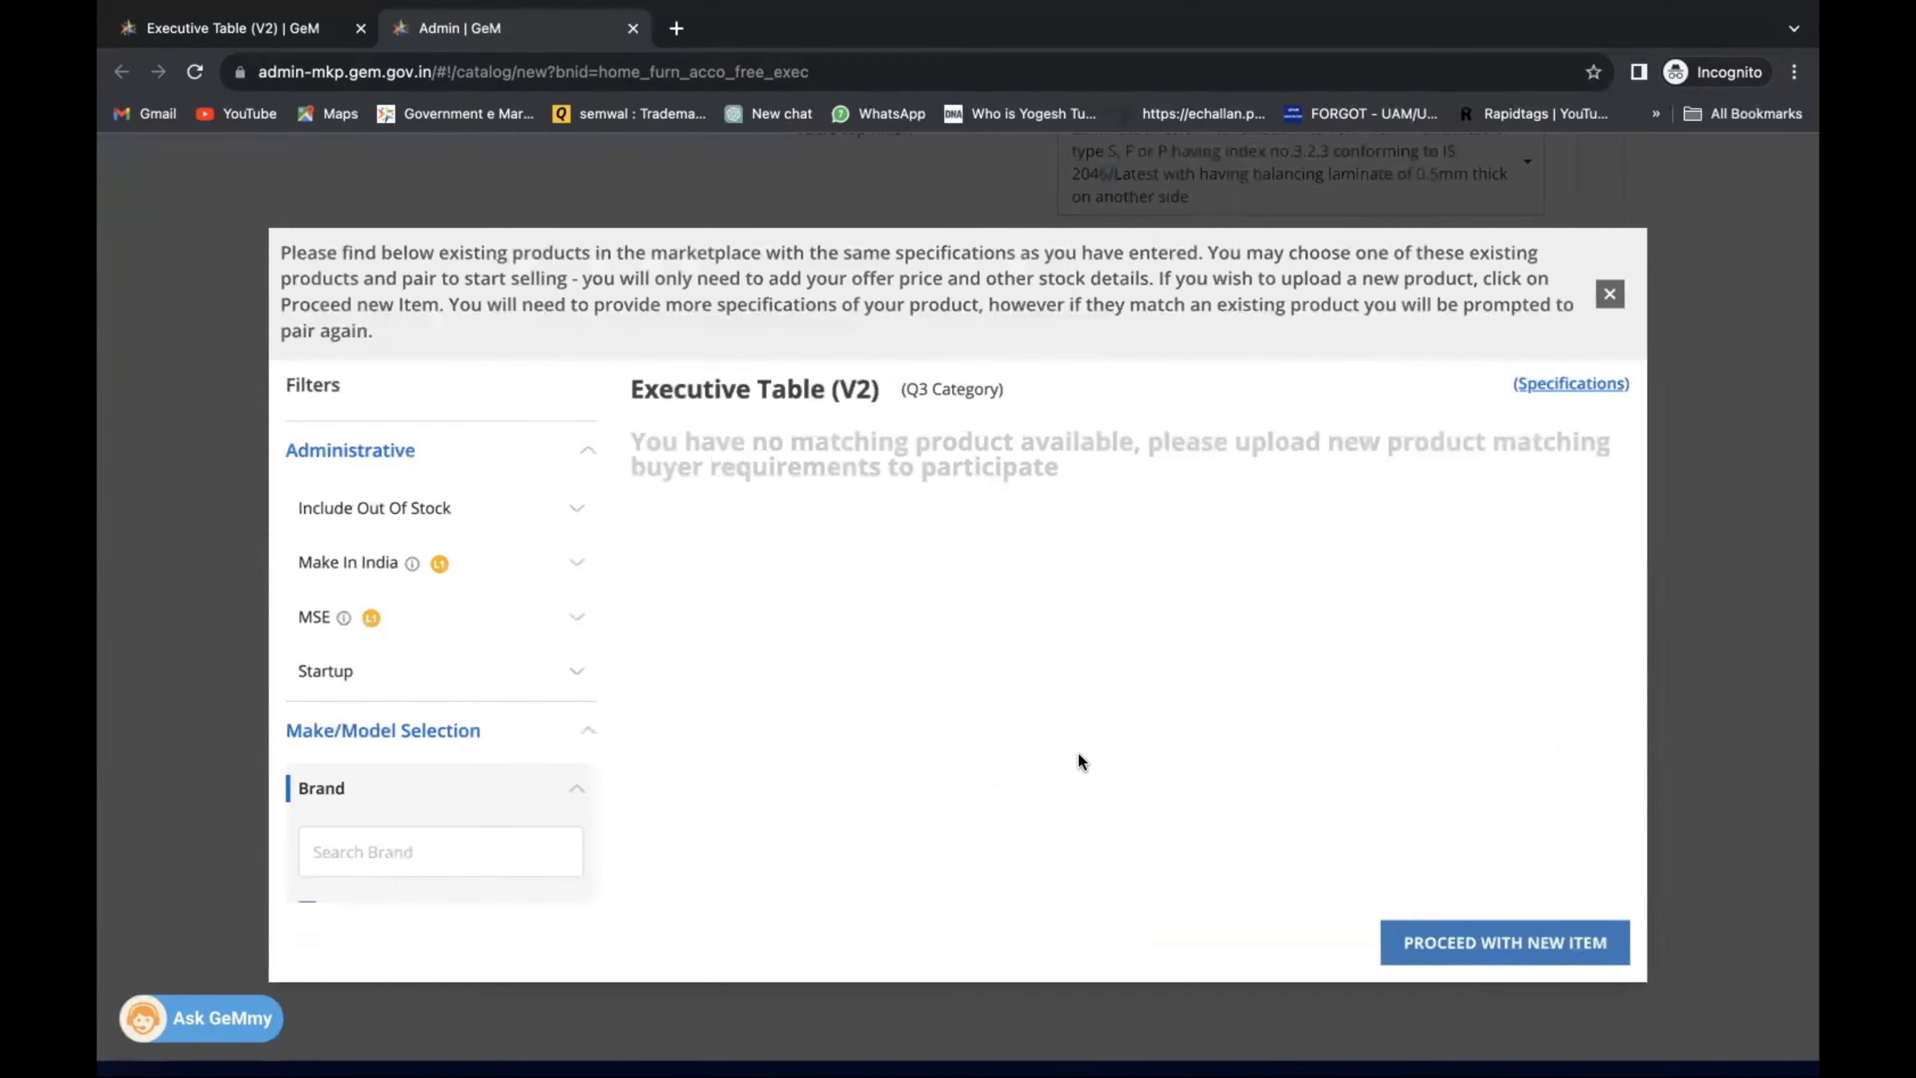
pyautogui.scroll(-1, 1078, 752)
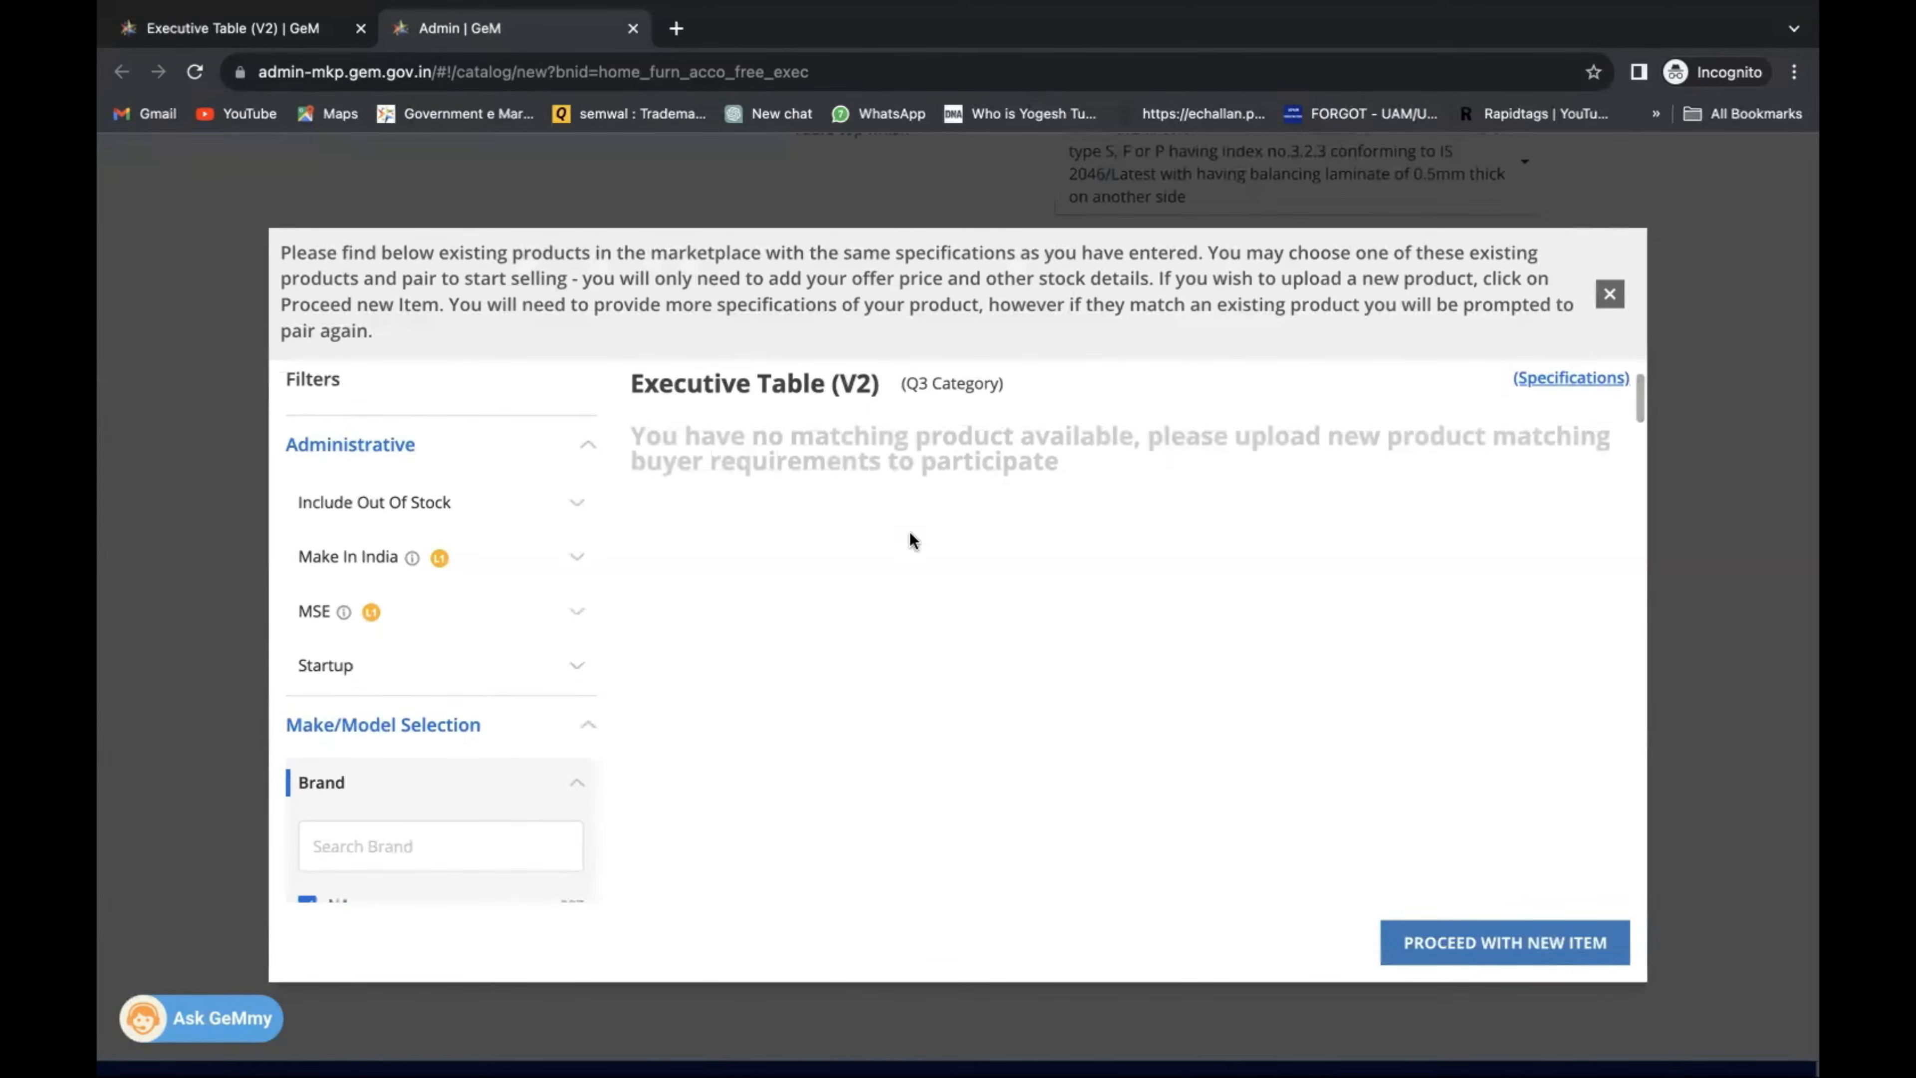
pyautogui.scroll(-1, 920, 523)
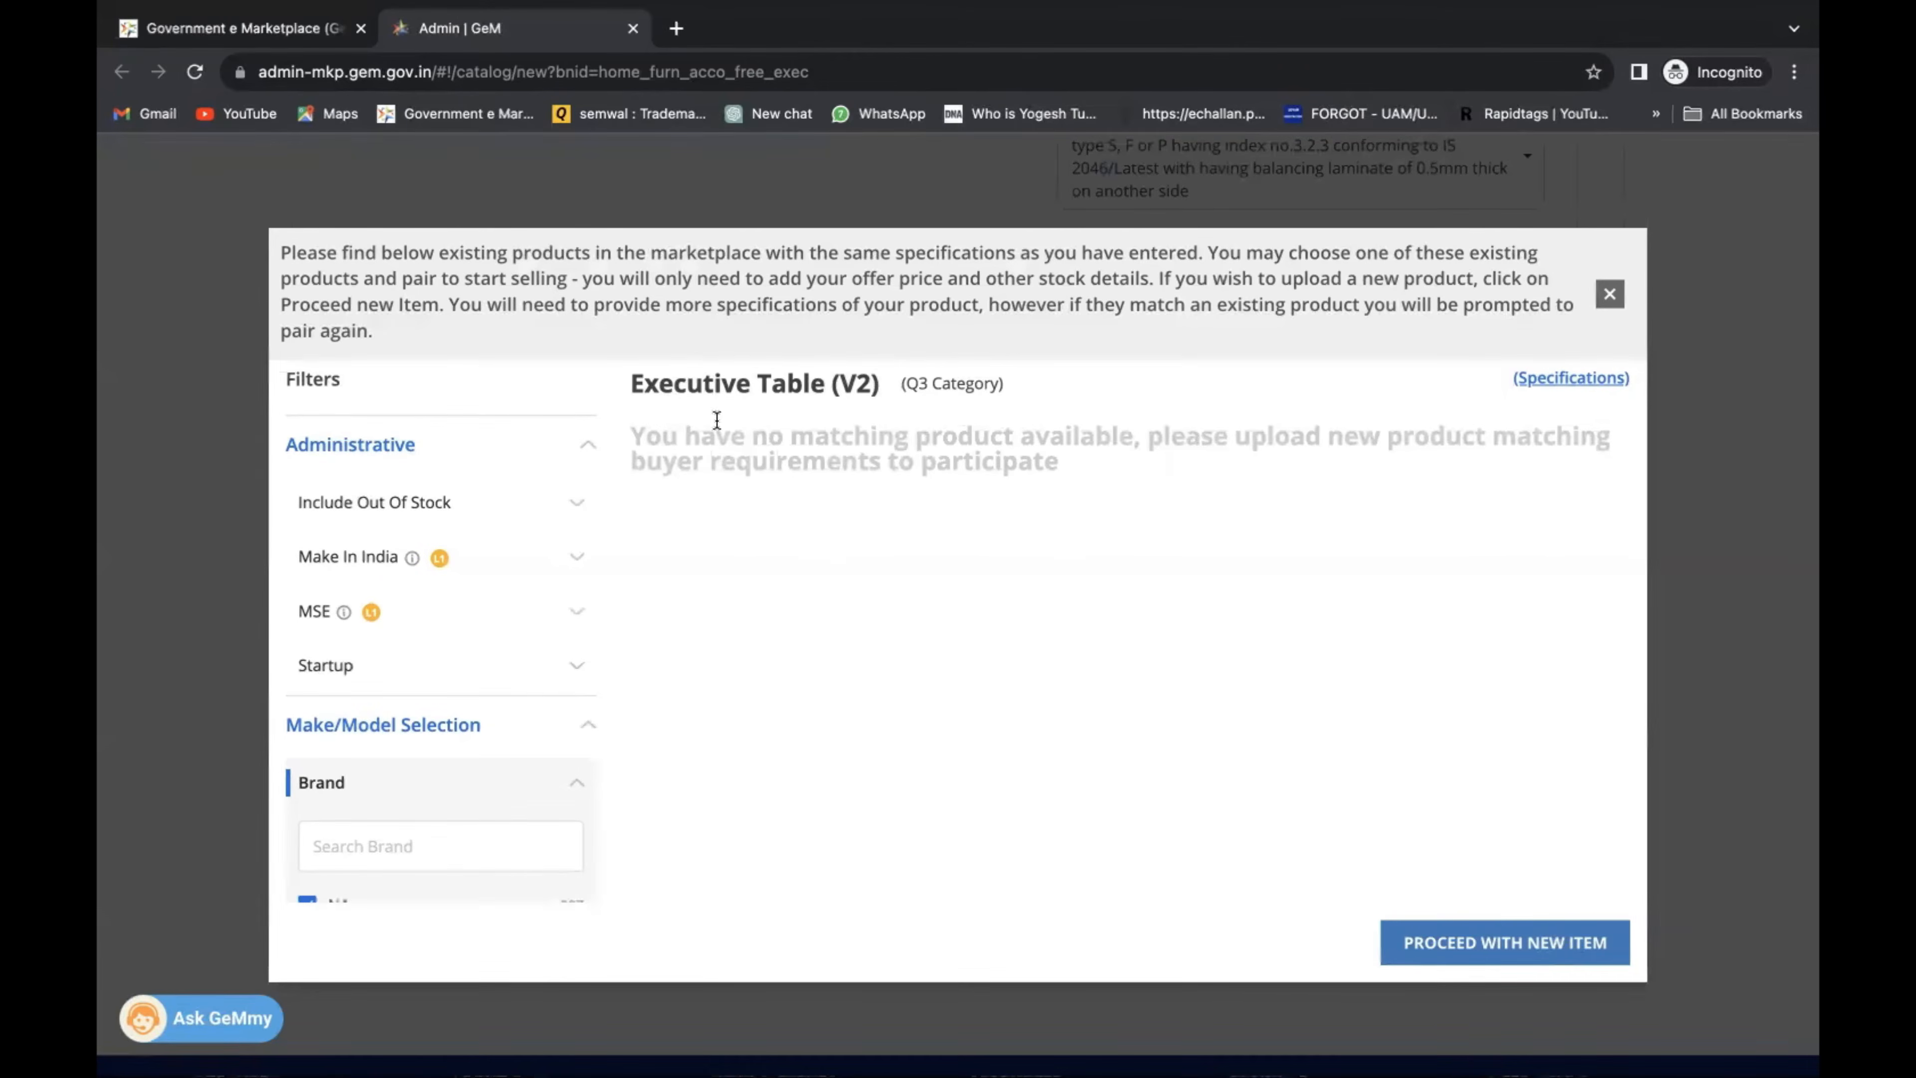
pyautogui.scroll(-1, 1107, 520)
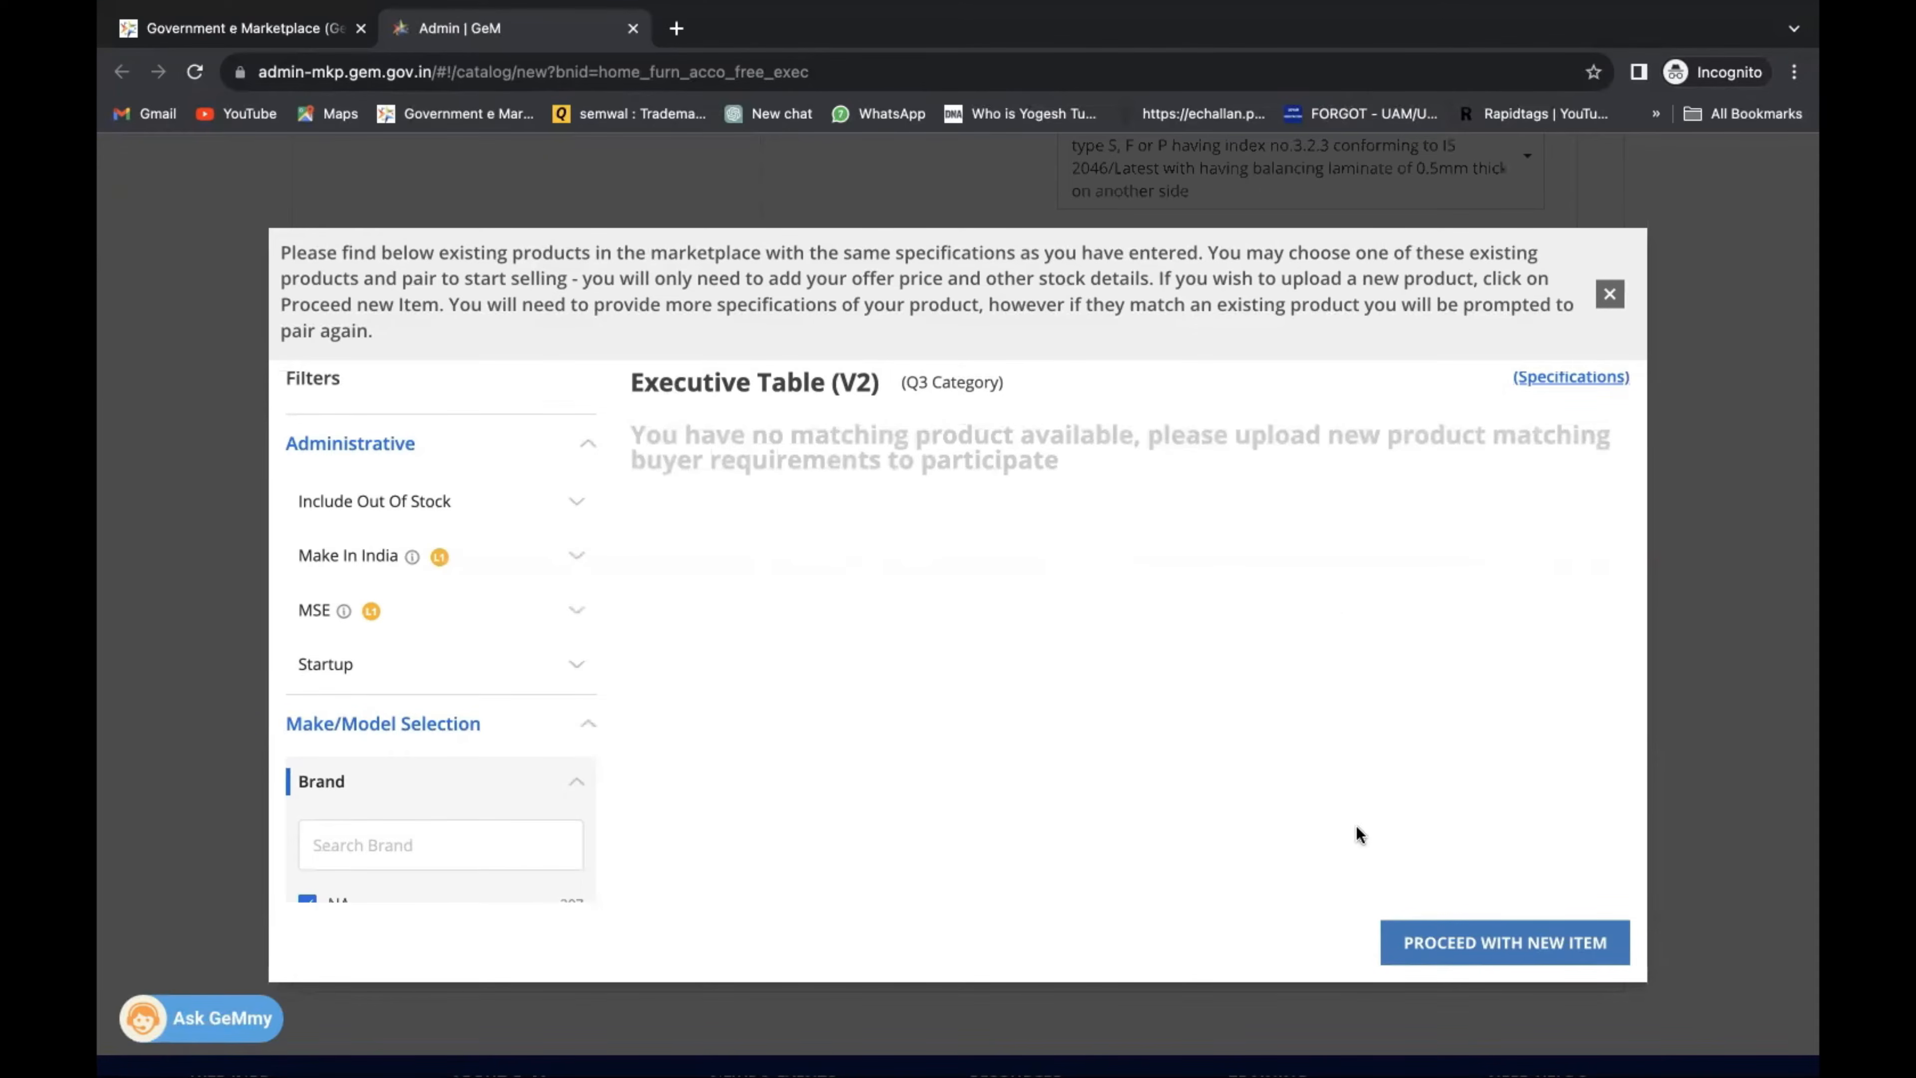
pyautogui.click(1546, 943)
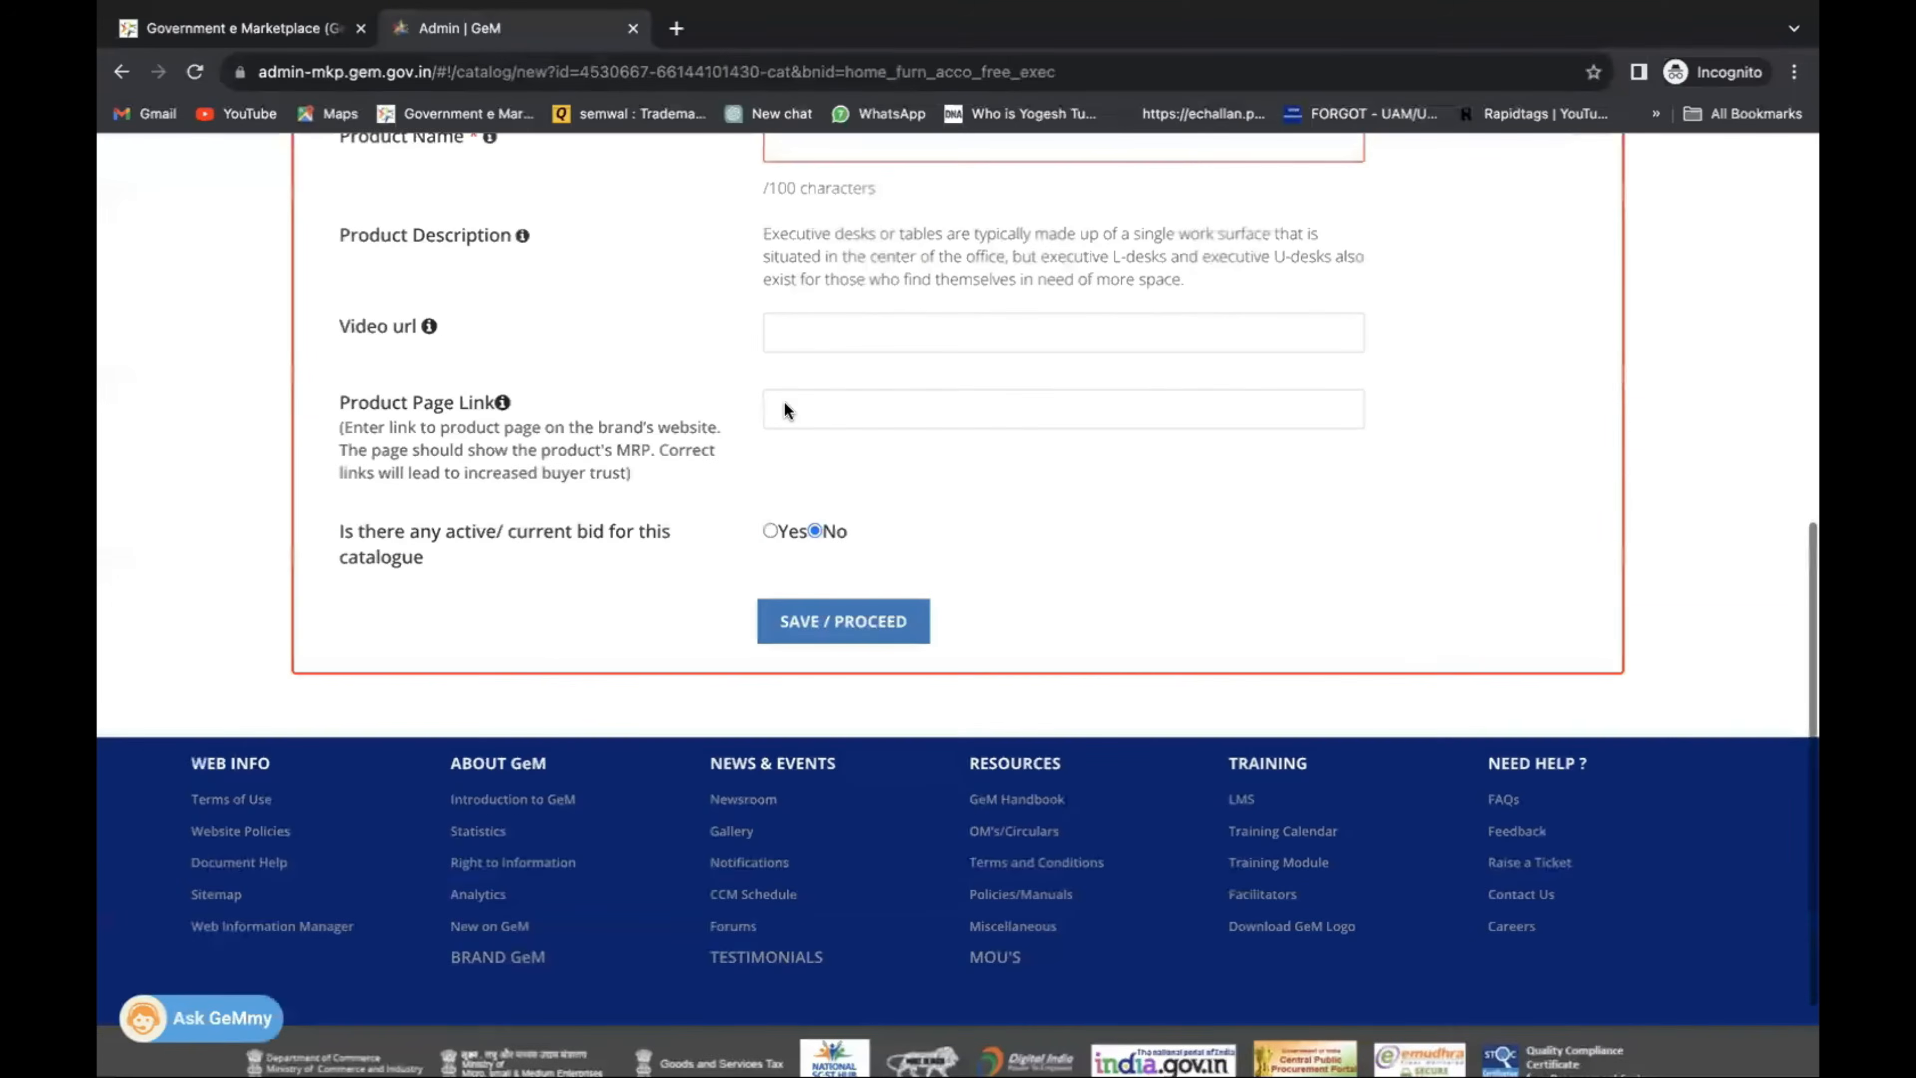
# Enter 'Black Color Teak Wood Table' as the Model, replacing an initial 'Revolving Chair' entry.
pyautogui.scroll(3, 784, 412)
pyautogui.click(815, 272)
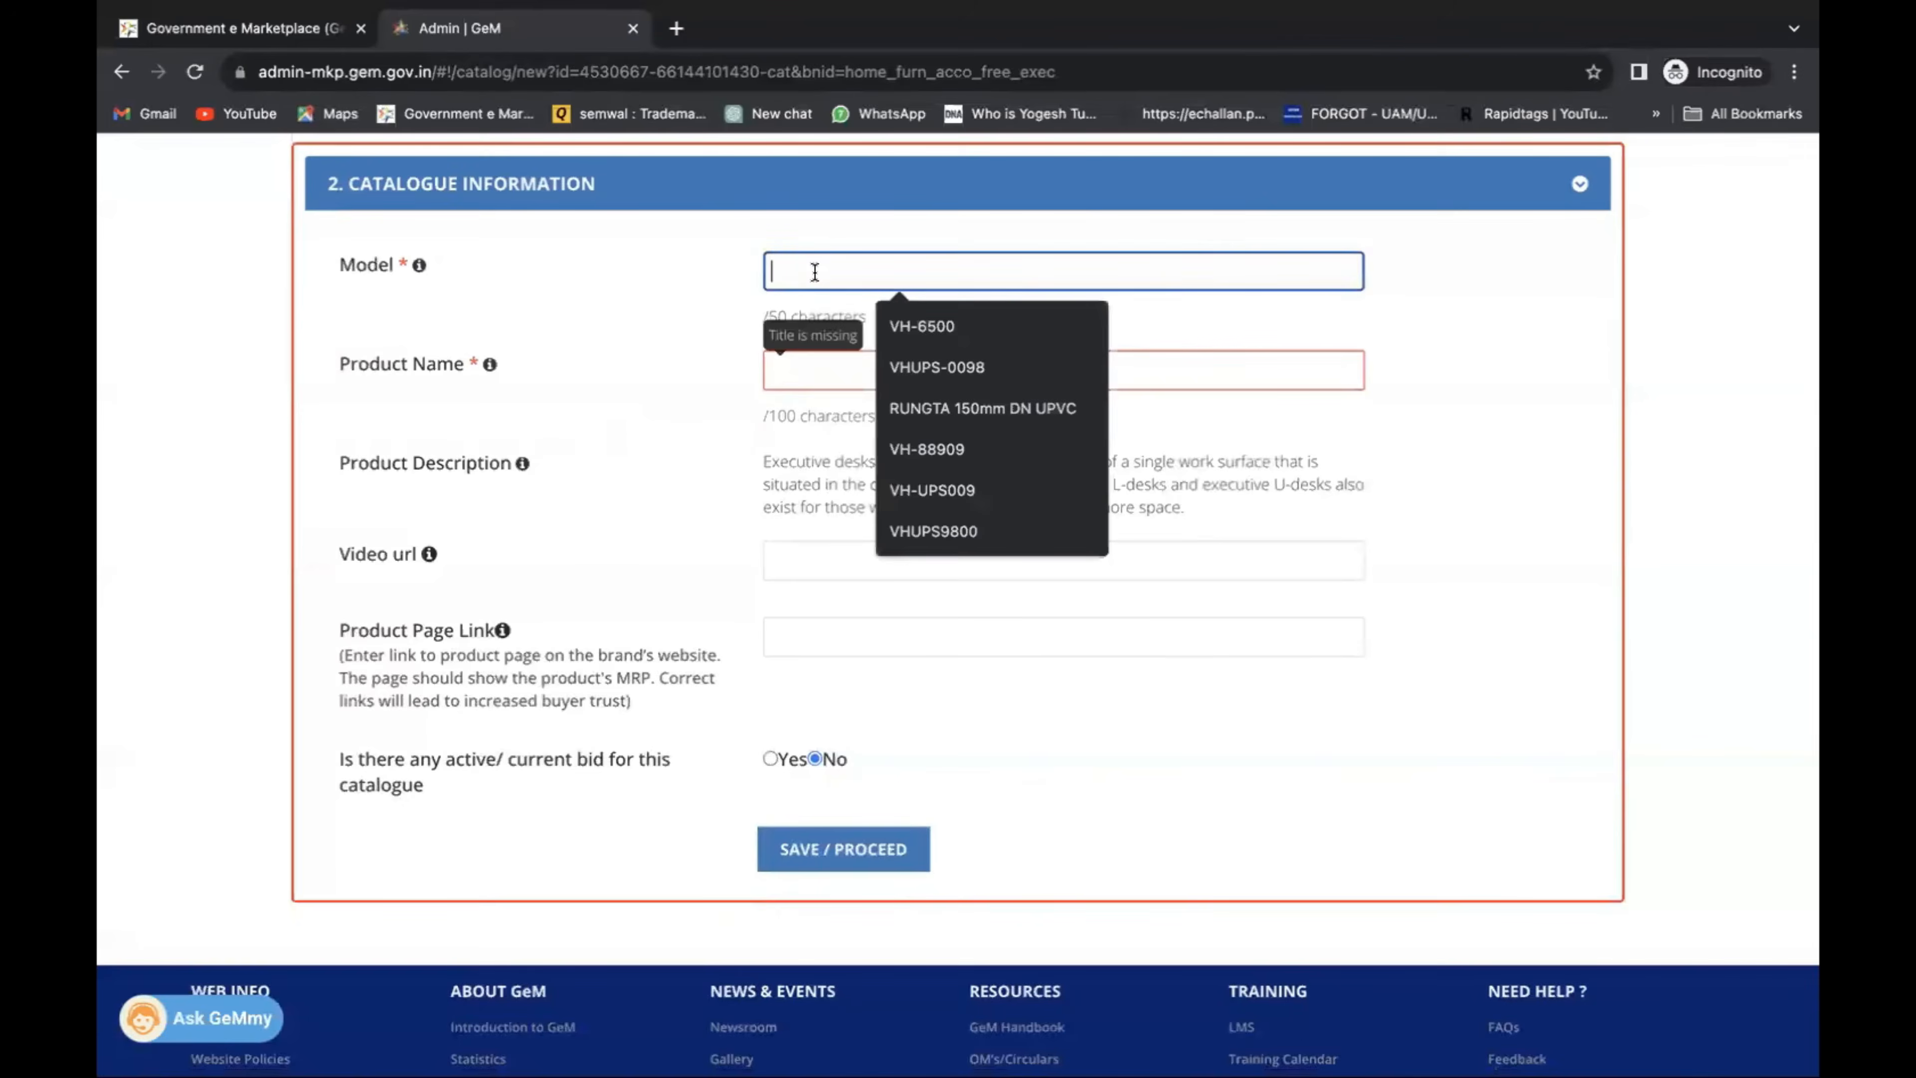
pyautogui.write('Rev')
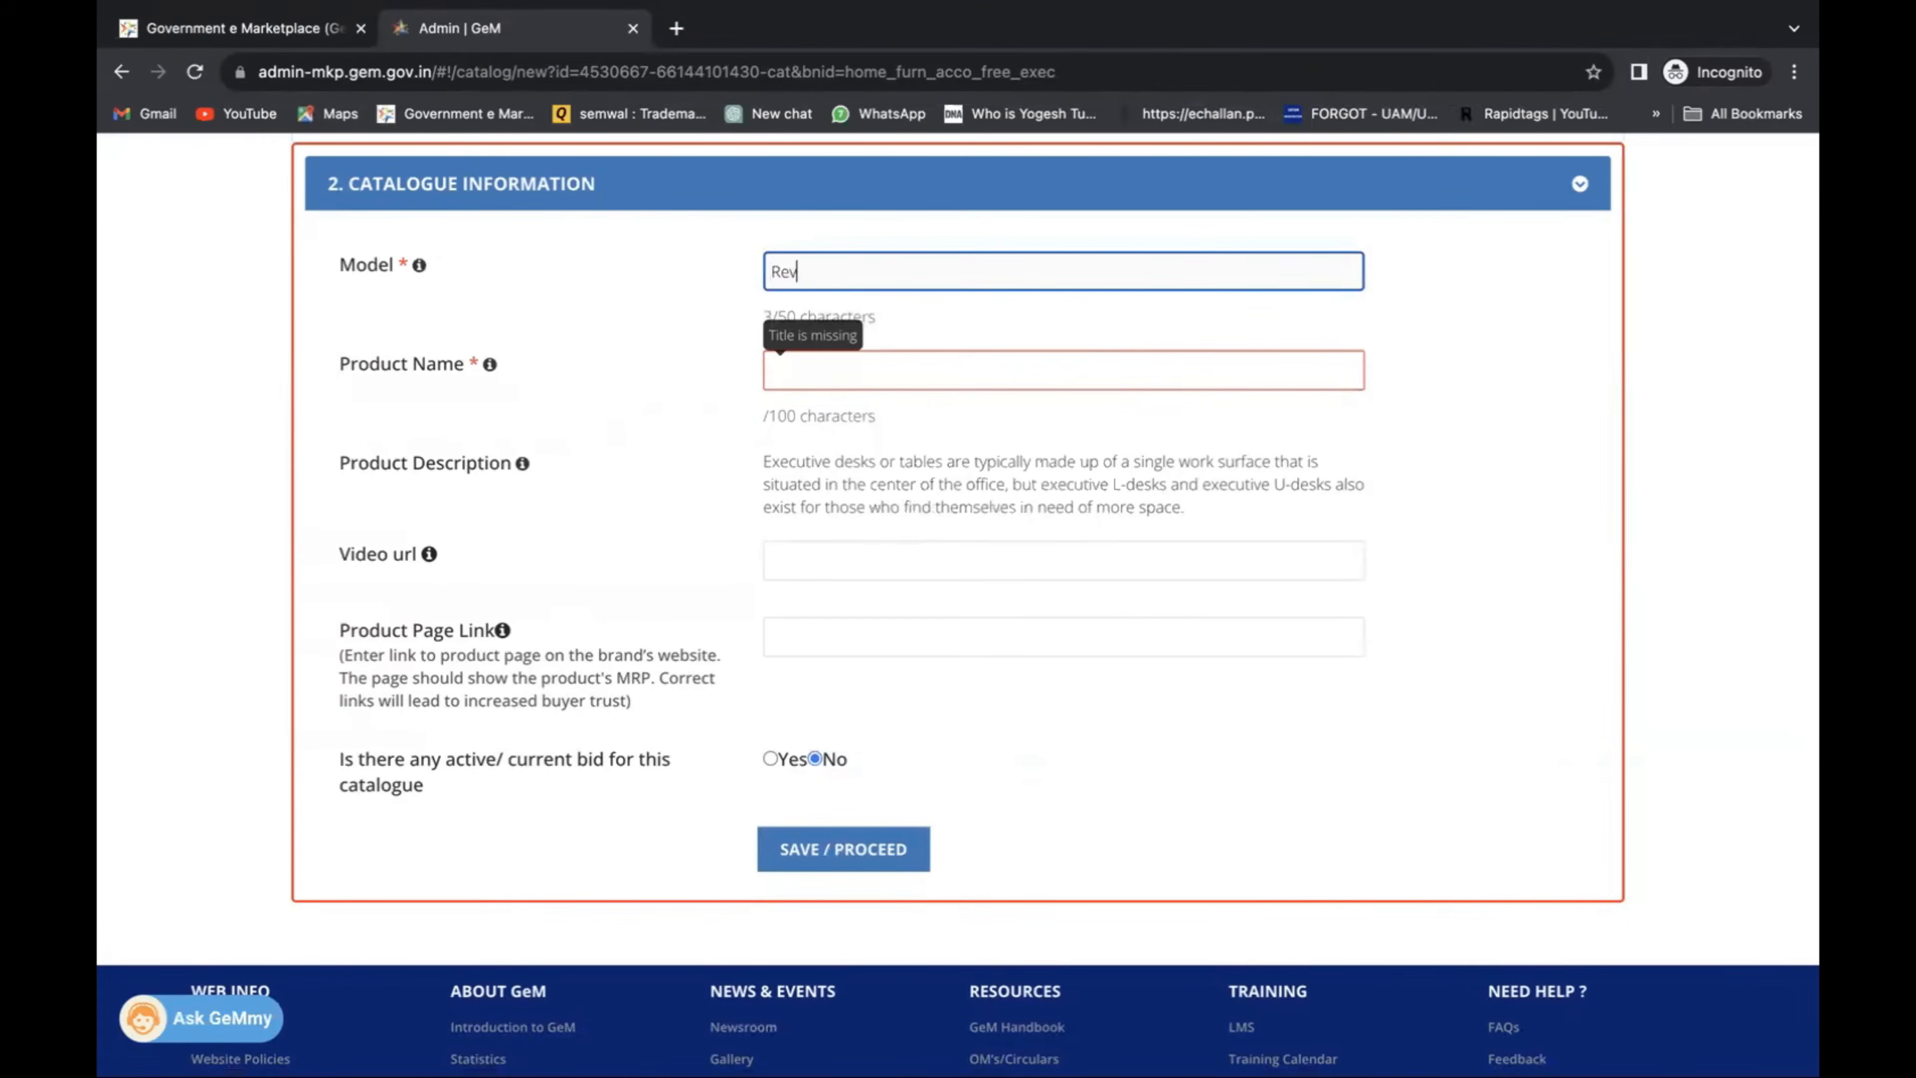
pyautogui.write('olving Chaur')
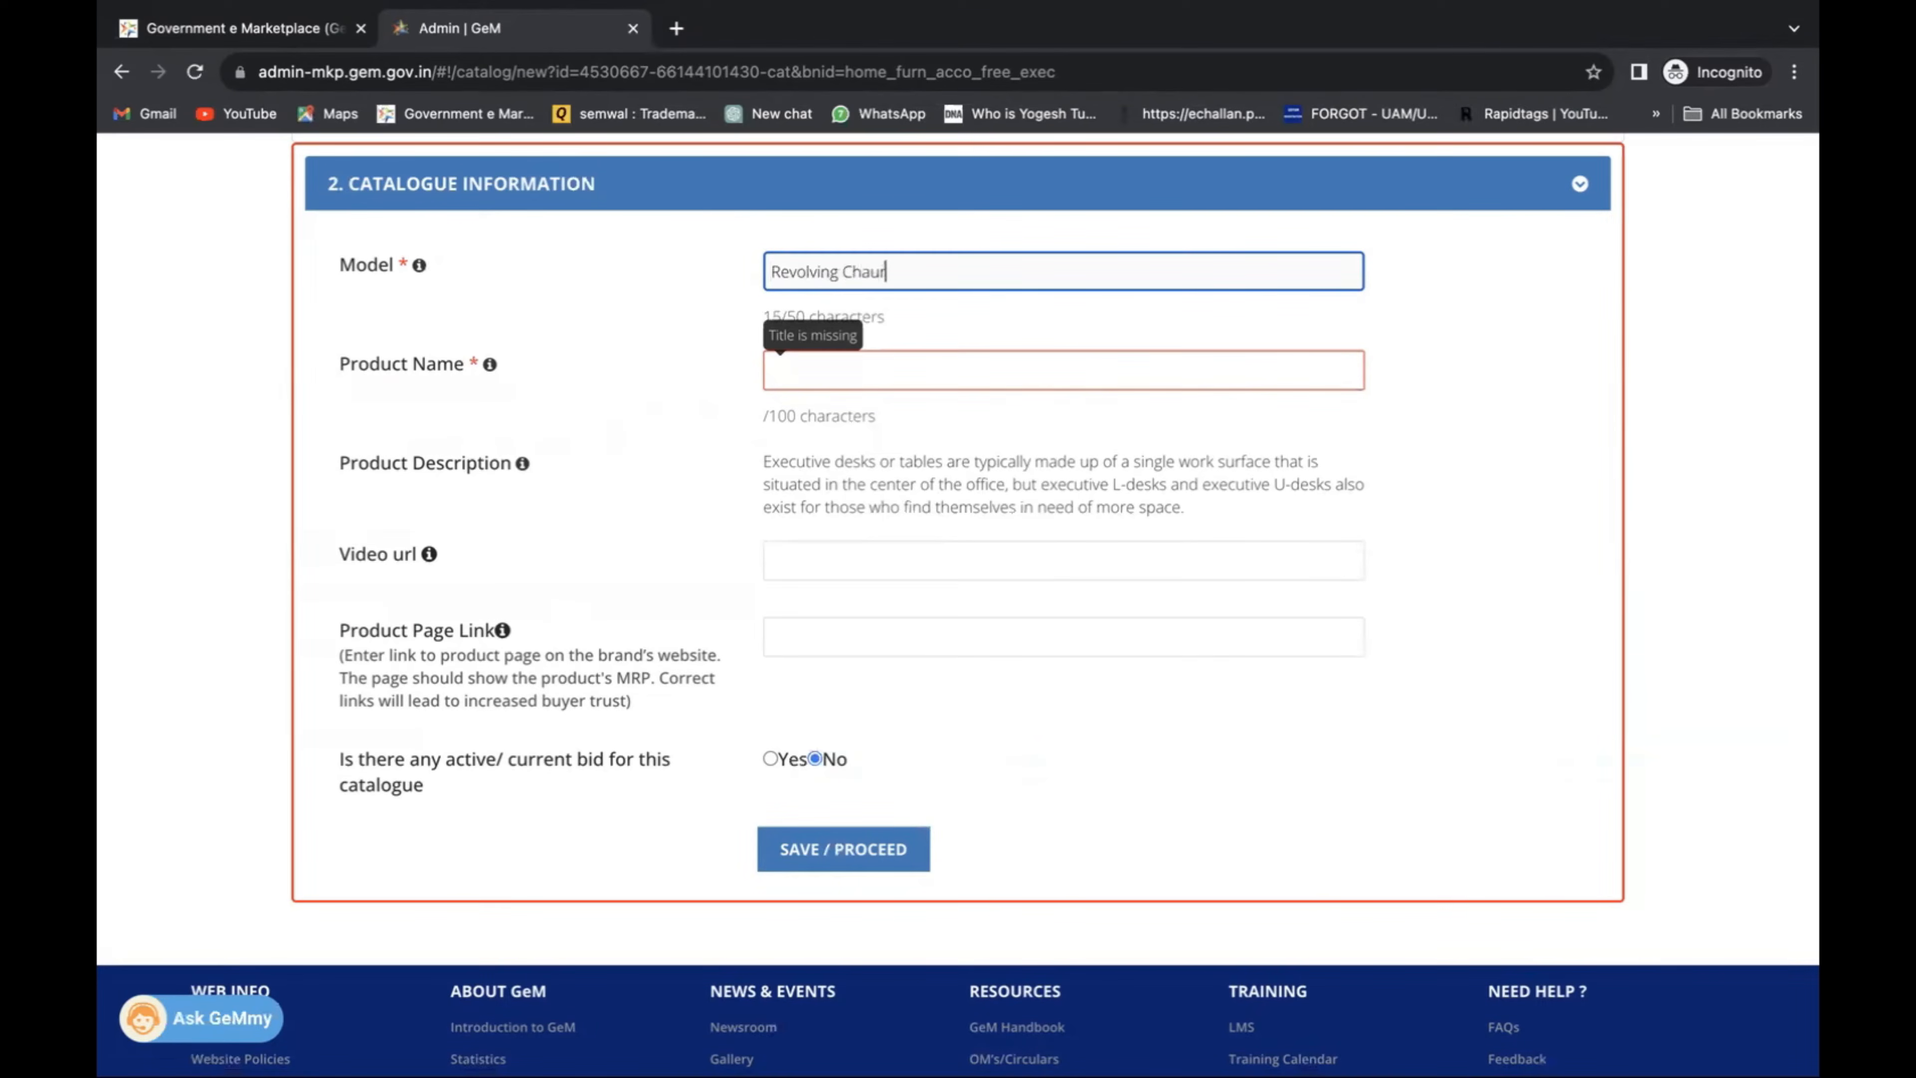
pyautogui.write('ir')
pyautogui.press('BackSpace')
pyautogui.press('BackSpace')
pyautogui.press('BackSpace')
pyautogui.press('BackSpace')
pyautogui.press('BackSpace')
pyautogui.press('BackSpace')
pyautogui.press('BackSpace')
pyautogui.press('BackSpace')
pyautogui.press('BackSpace')
pyautogui.press('BackSpace')
pyautogui.press('BackSpace')
pyautogui.press('BackSpace')
pyautogui.press('BackSpace')
pyautogui.press('BackSpace')
pyautogui.press('BackSpace')
pyautogui.write('Black Colo')
pyautogui.write('r Teak Wood Table')
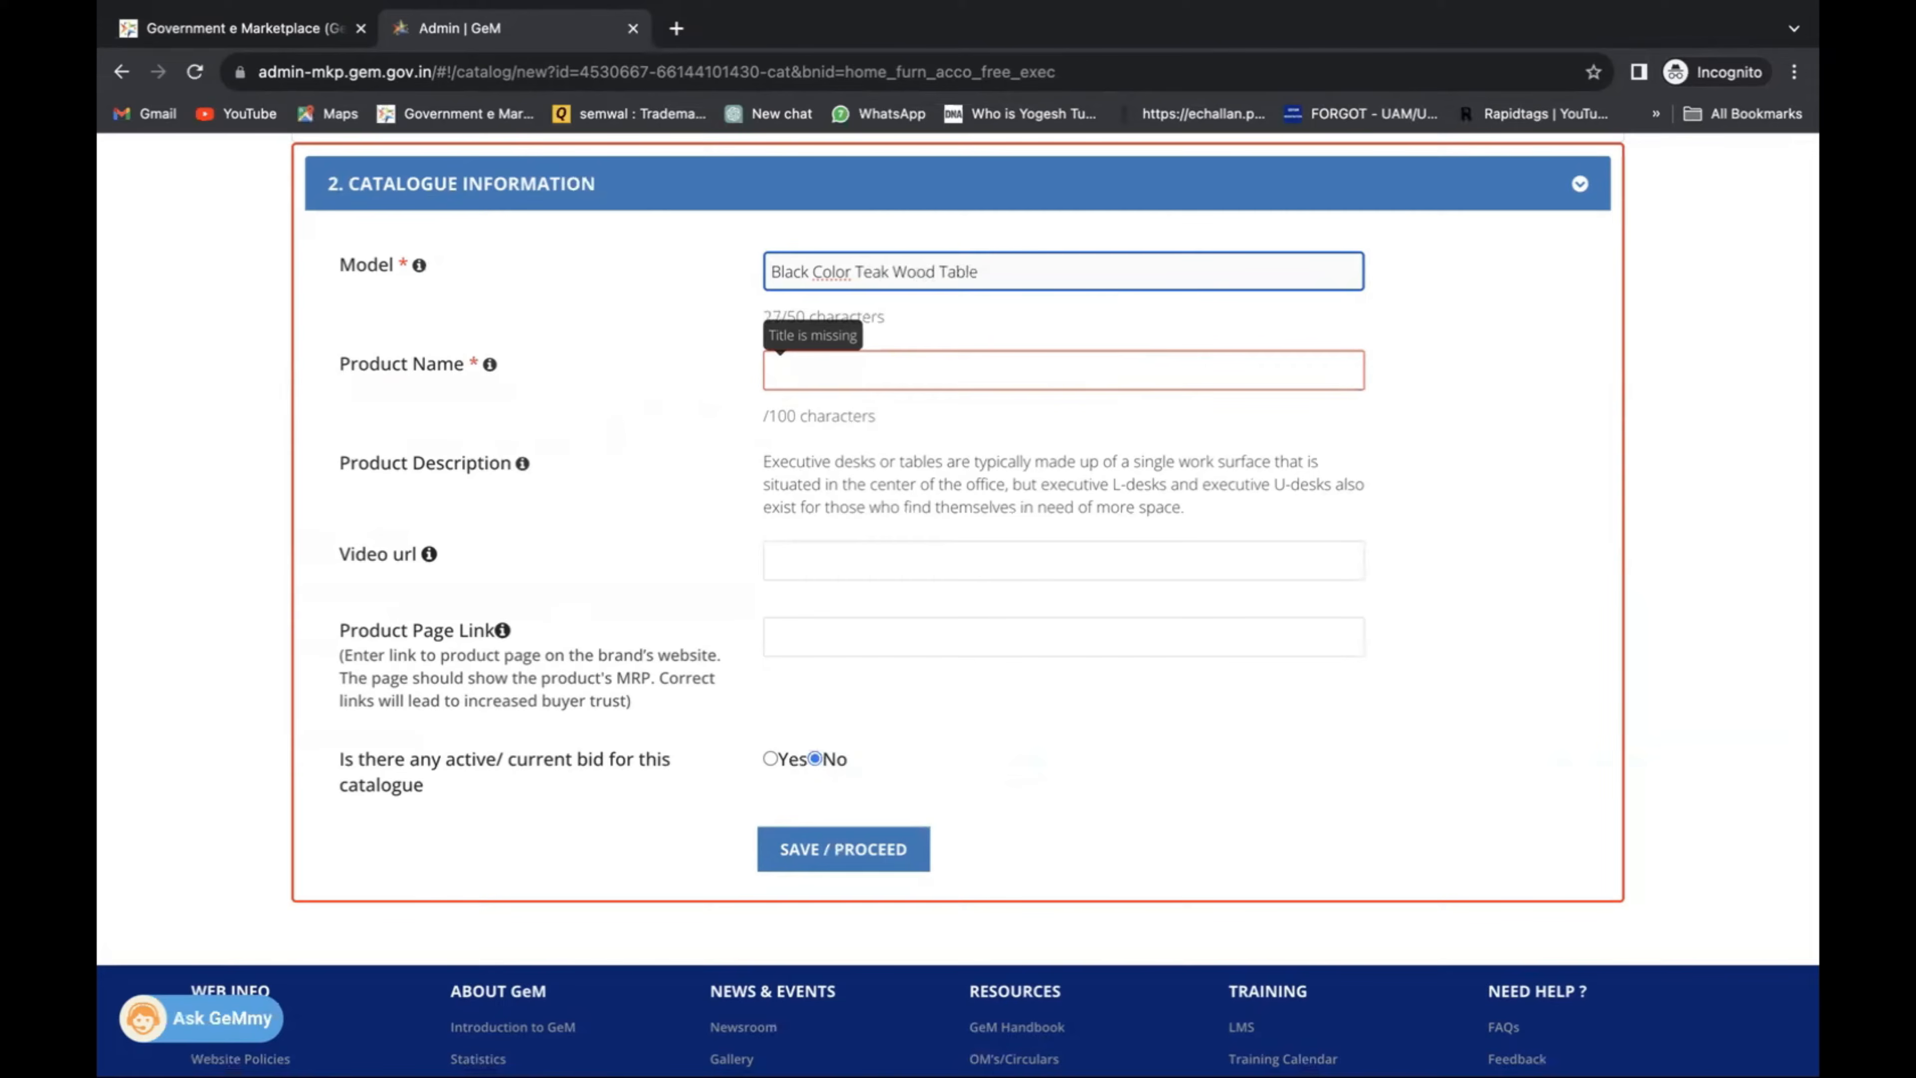
# Copy the model into Product Name, respell 'Color' as 'Colour' in both, and save.
pyautogui.tripleClick(970, 272)
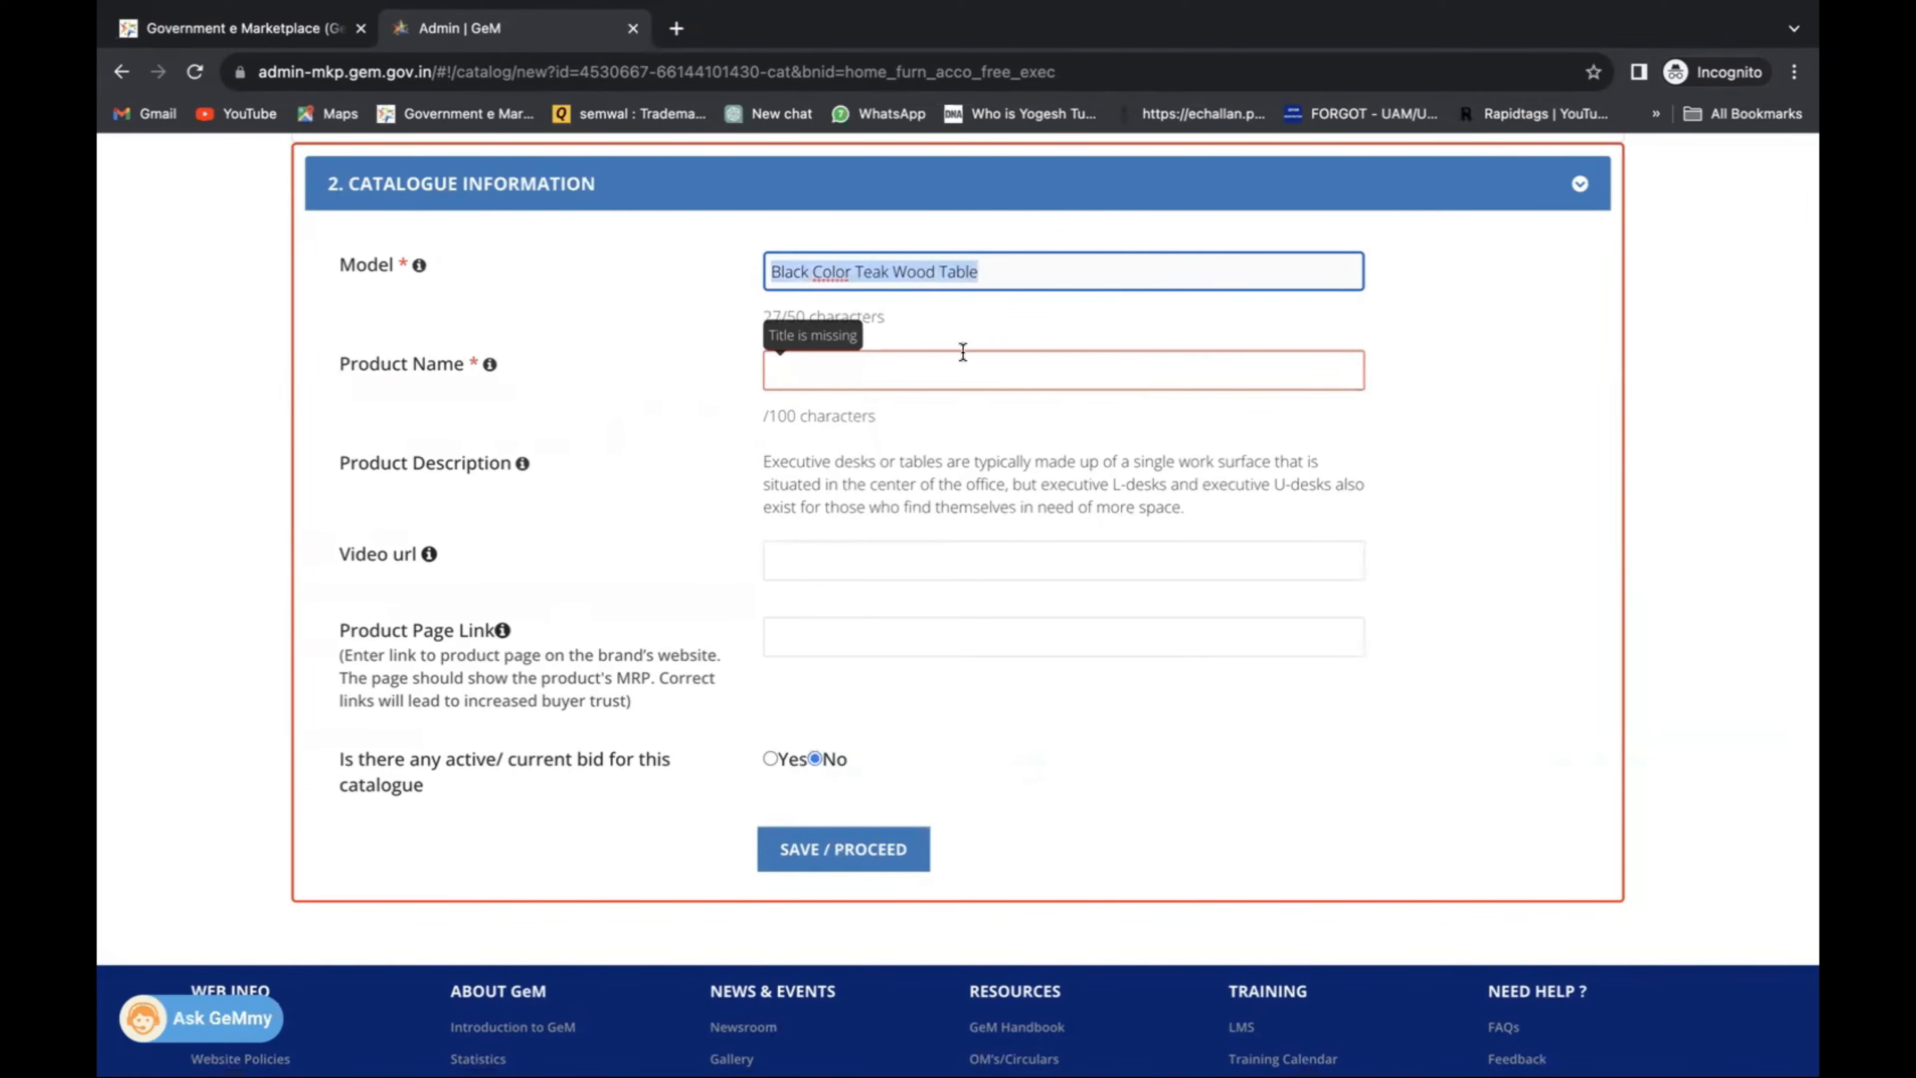
pyautogui.hotkey('ctrl', 'c')
pyautogui.click(952, 364)
pyautogui.hotkey('ctrl', 'v')
pyautogui.click(654, 416)
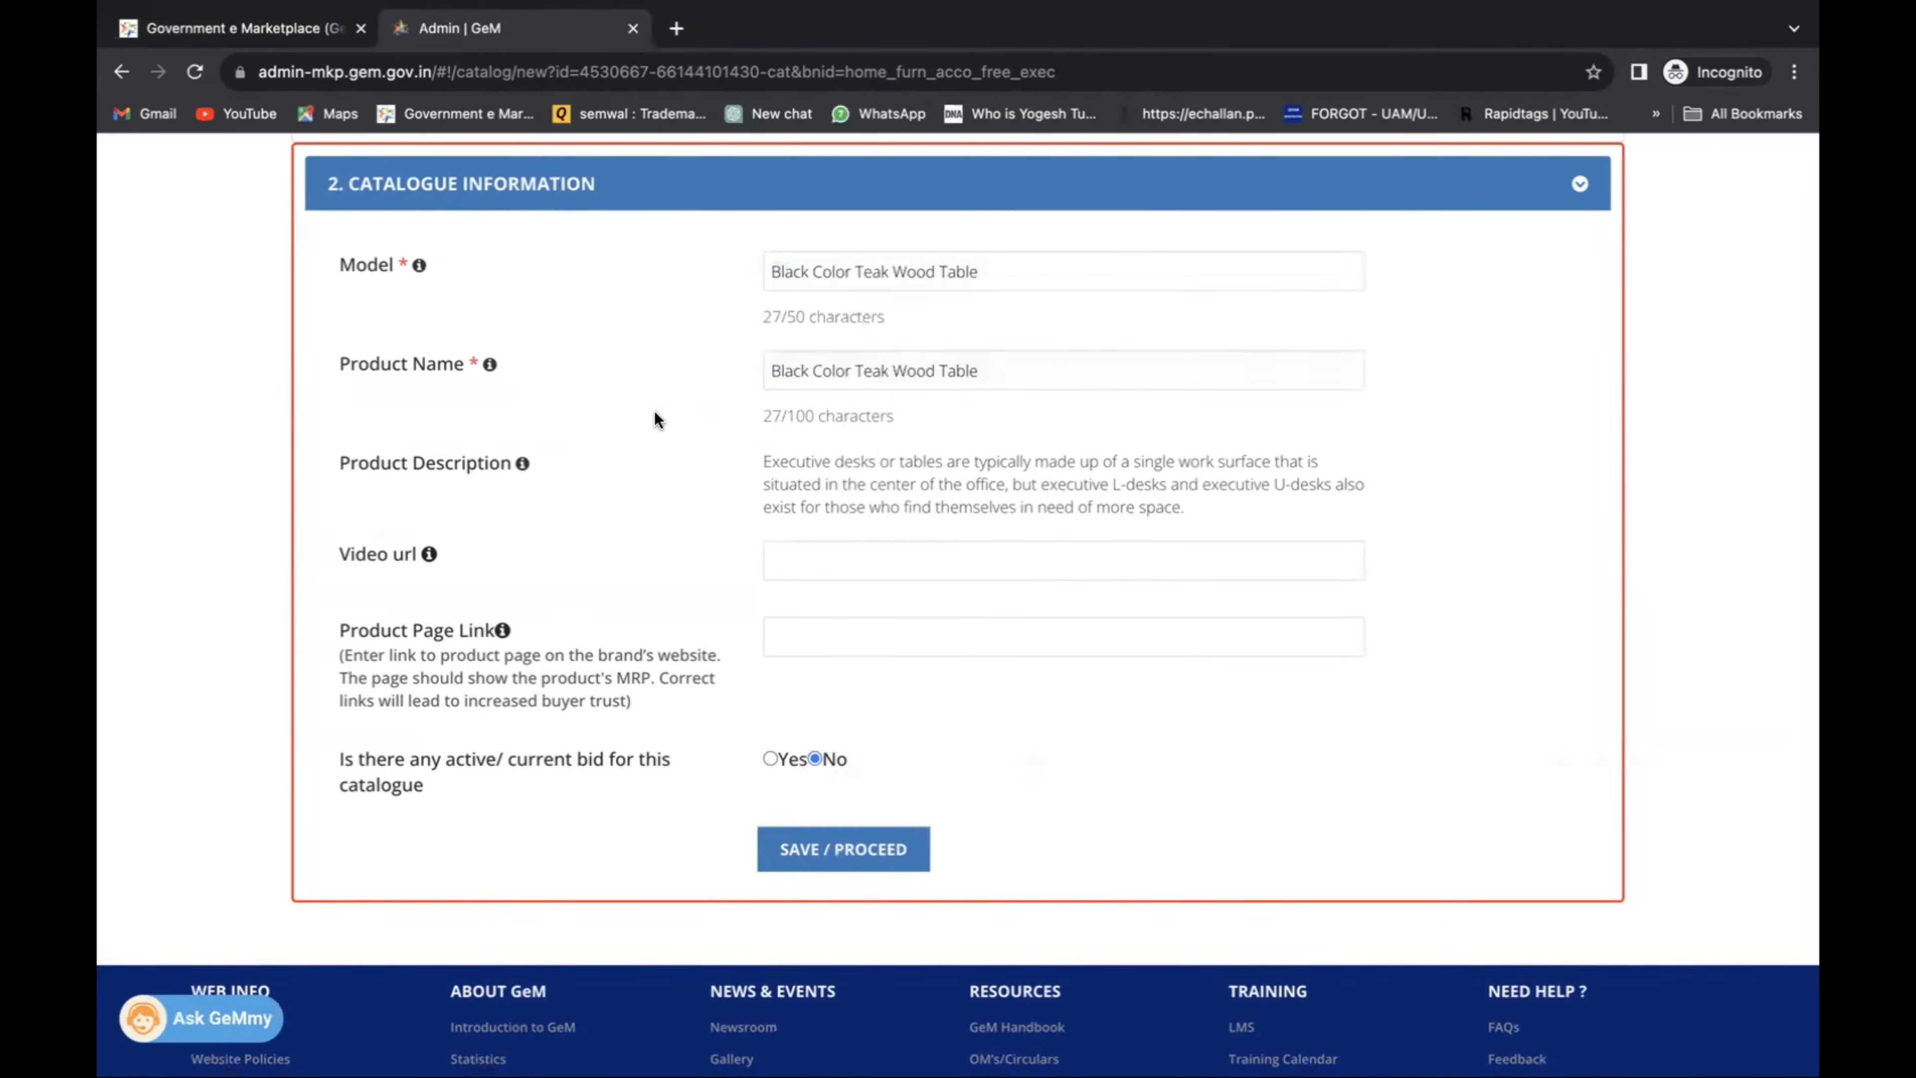
pyautogui.click(845, 272)
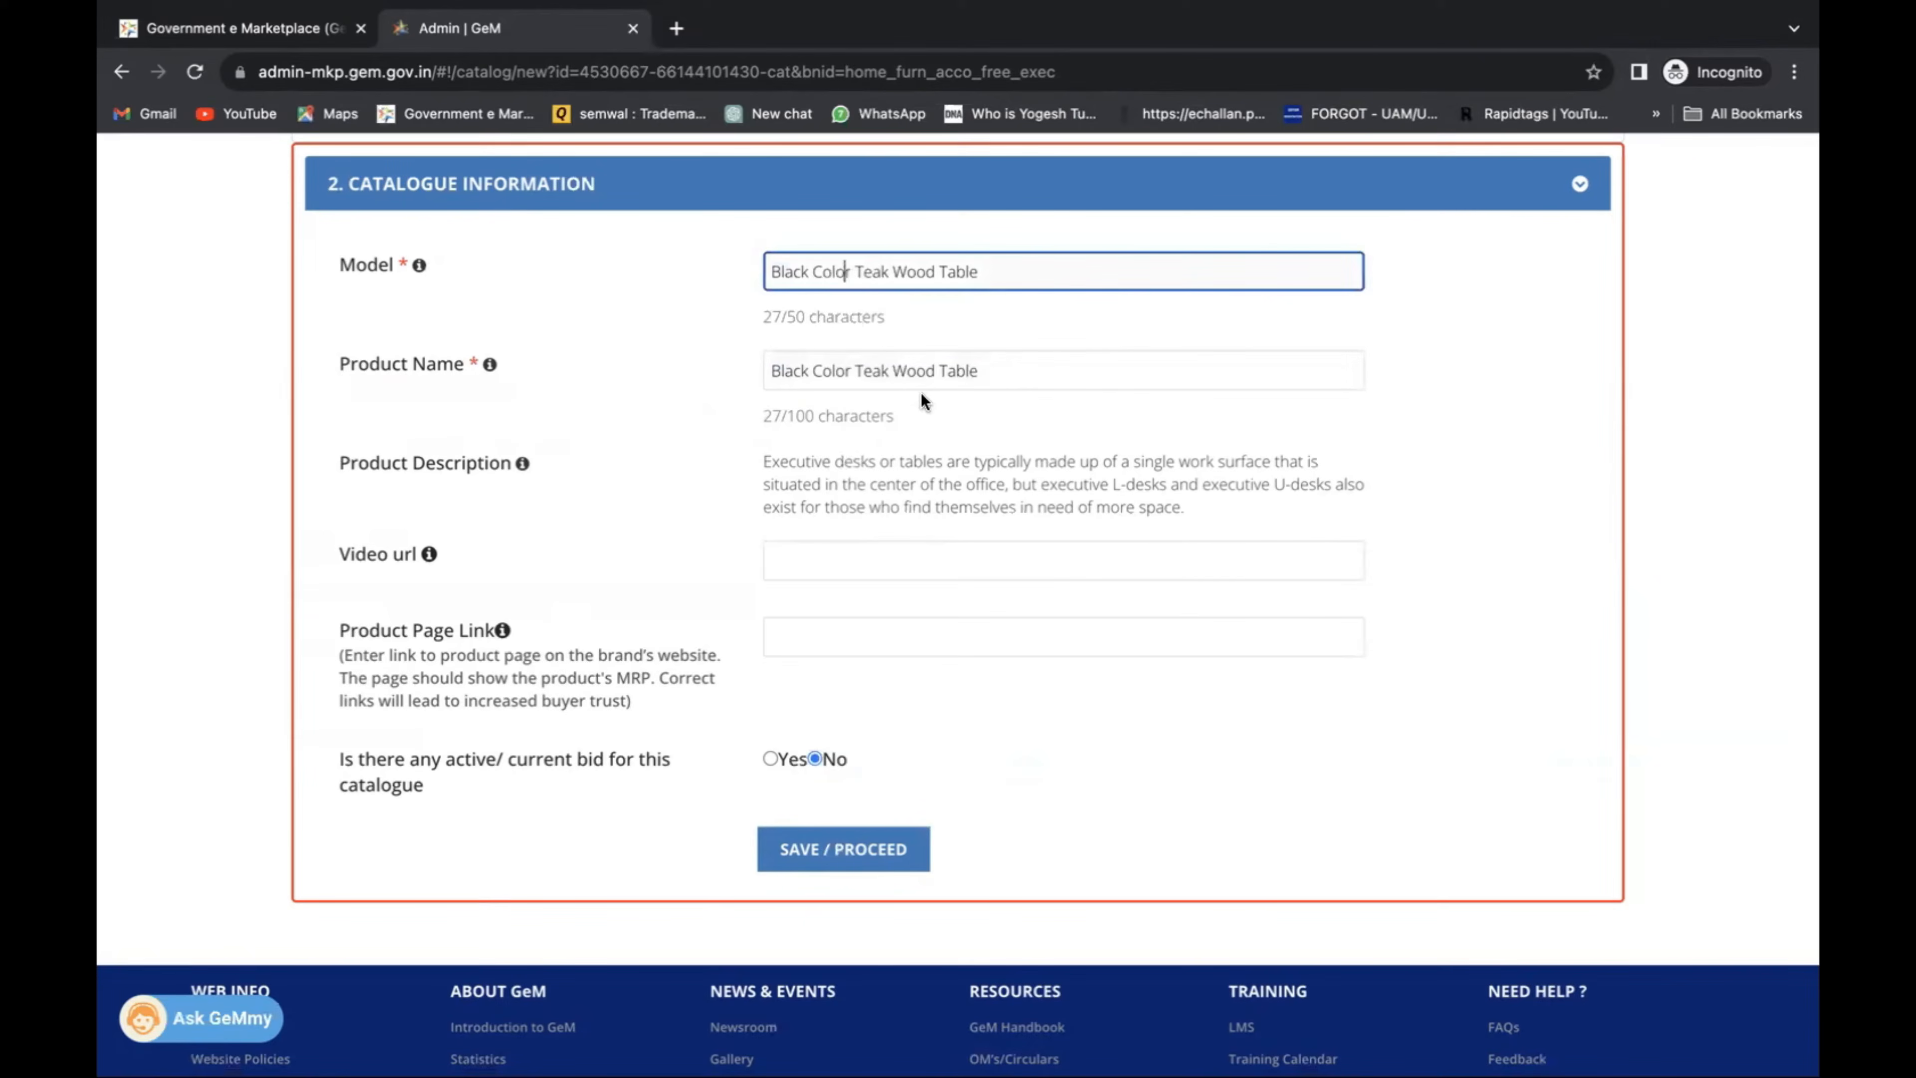
pyautogui.write('u')
pyautogui.click(847, 370)
pyautogui.write('u')
pyautogui.click(957, 470)
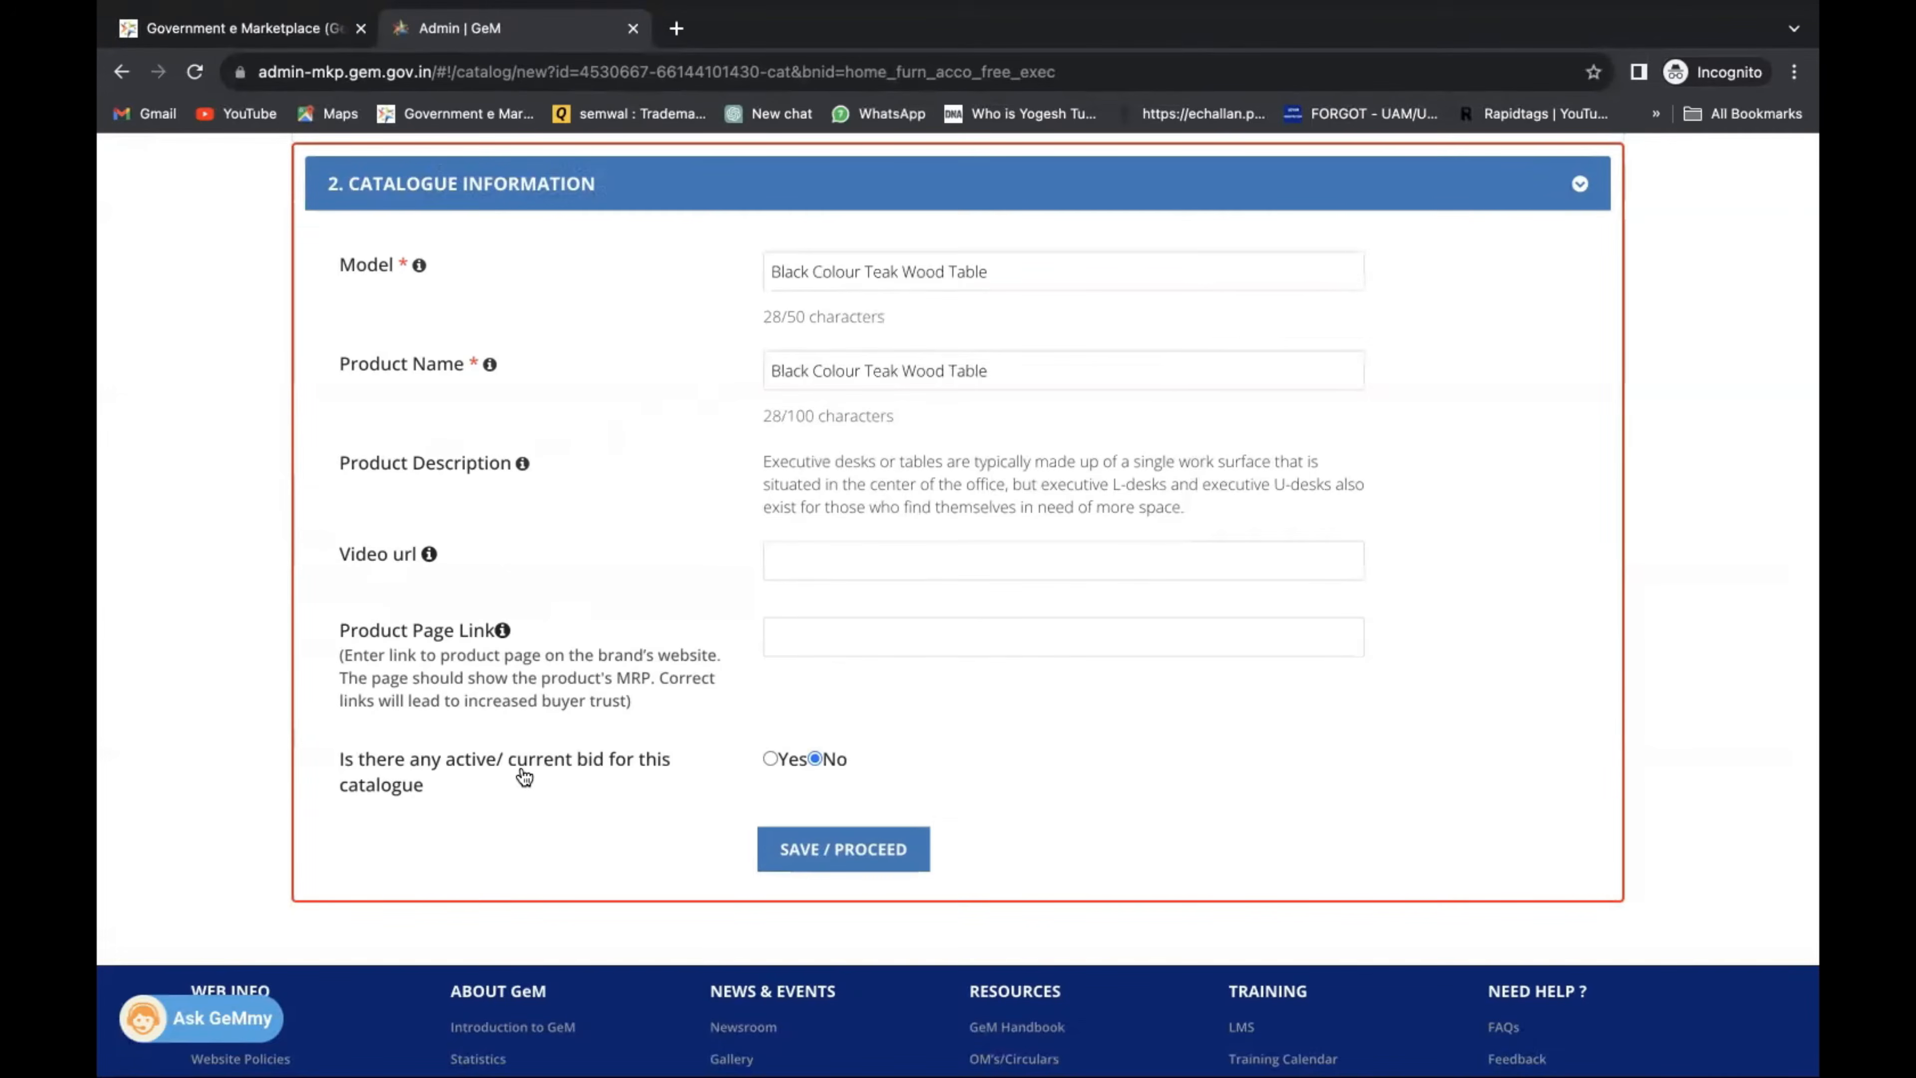
pyautogui.click(849, 840)
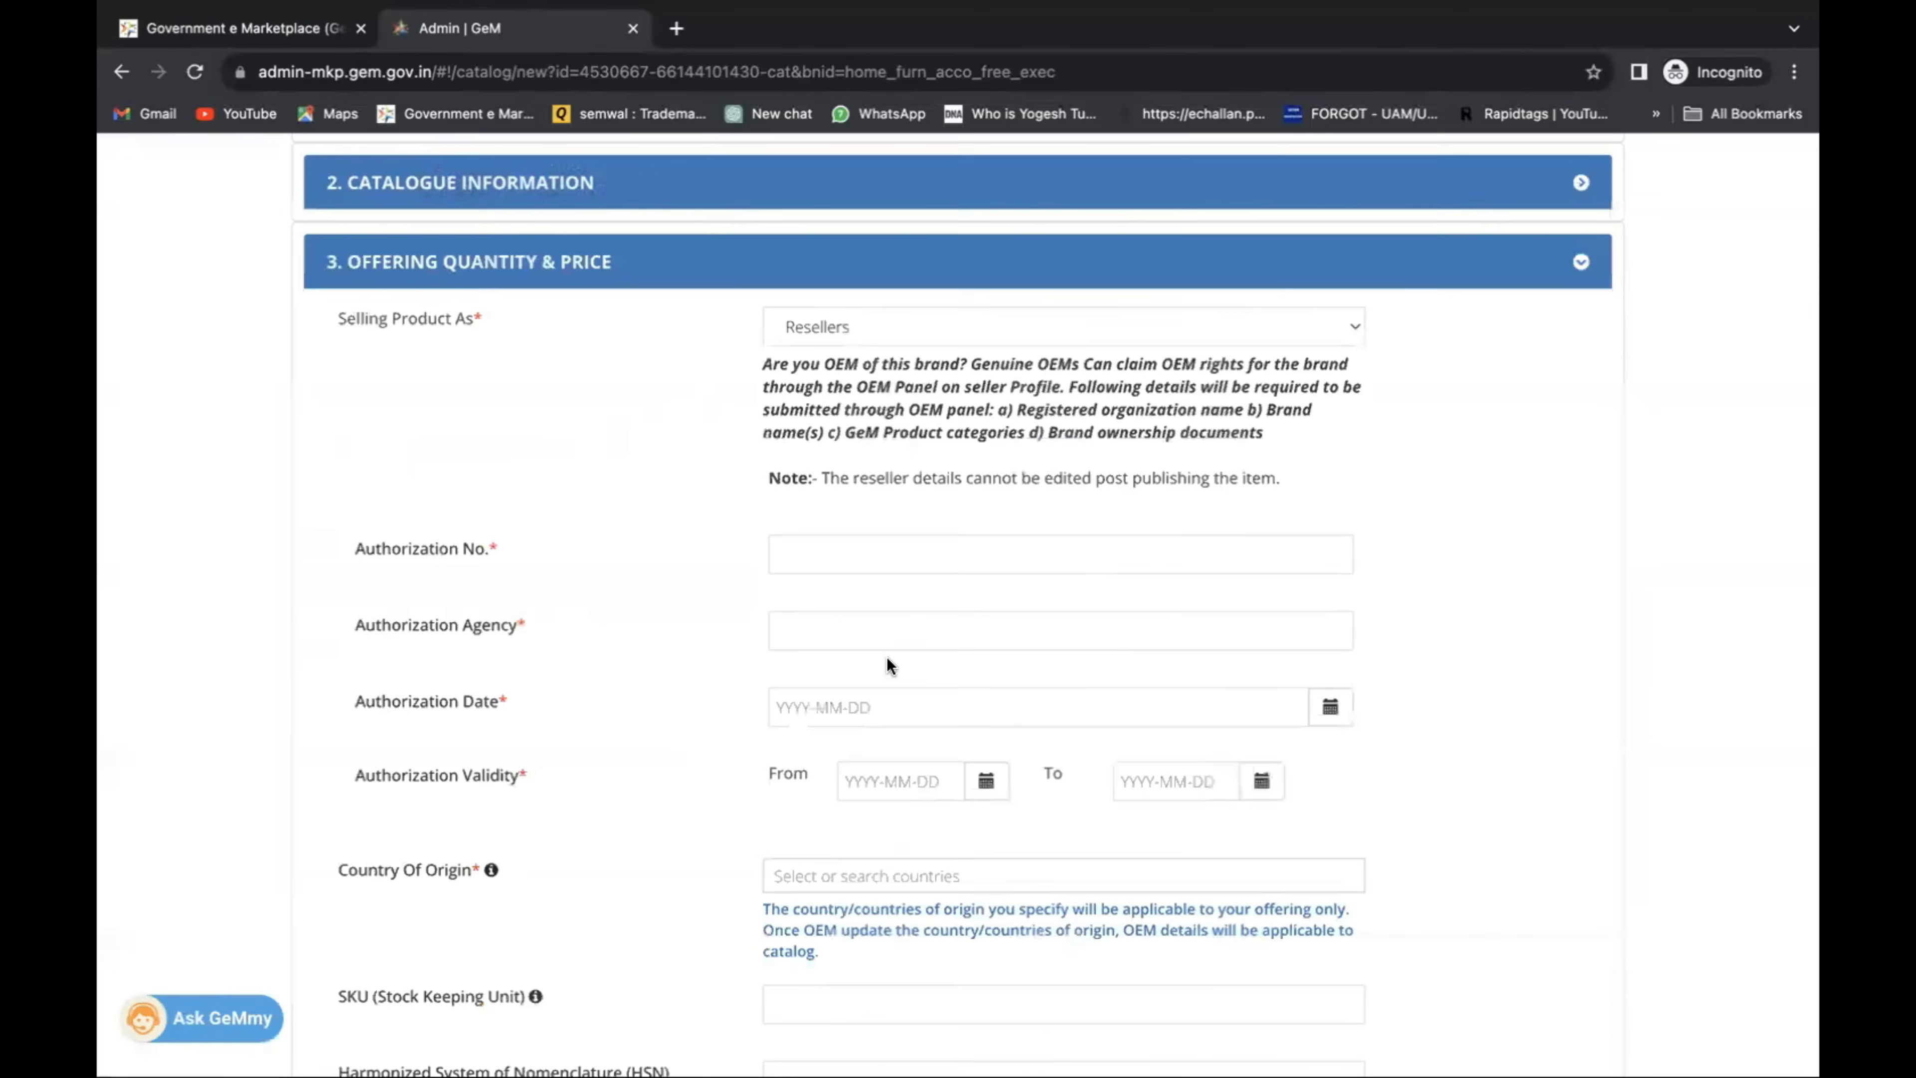
# Fill the reseller authorization number and authorizing agency with NA.
pyautogui.scroll(-2, 506, 572)
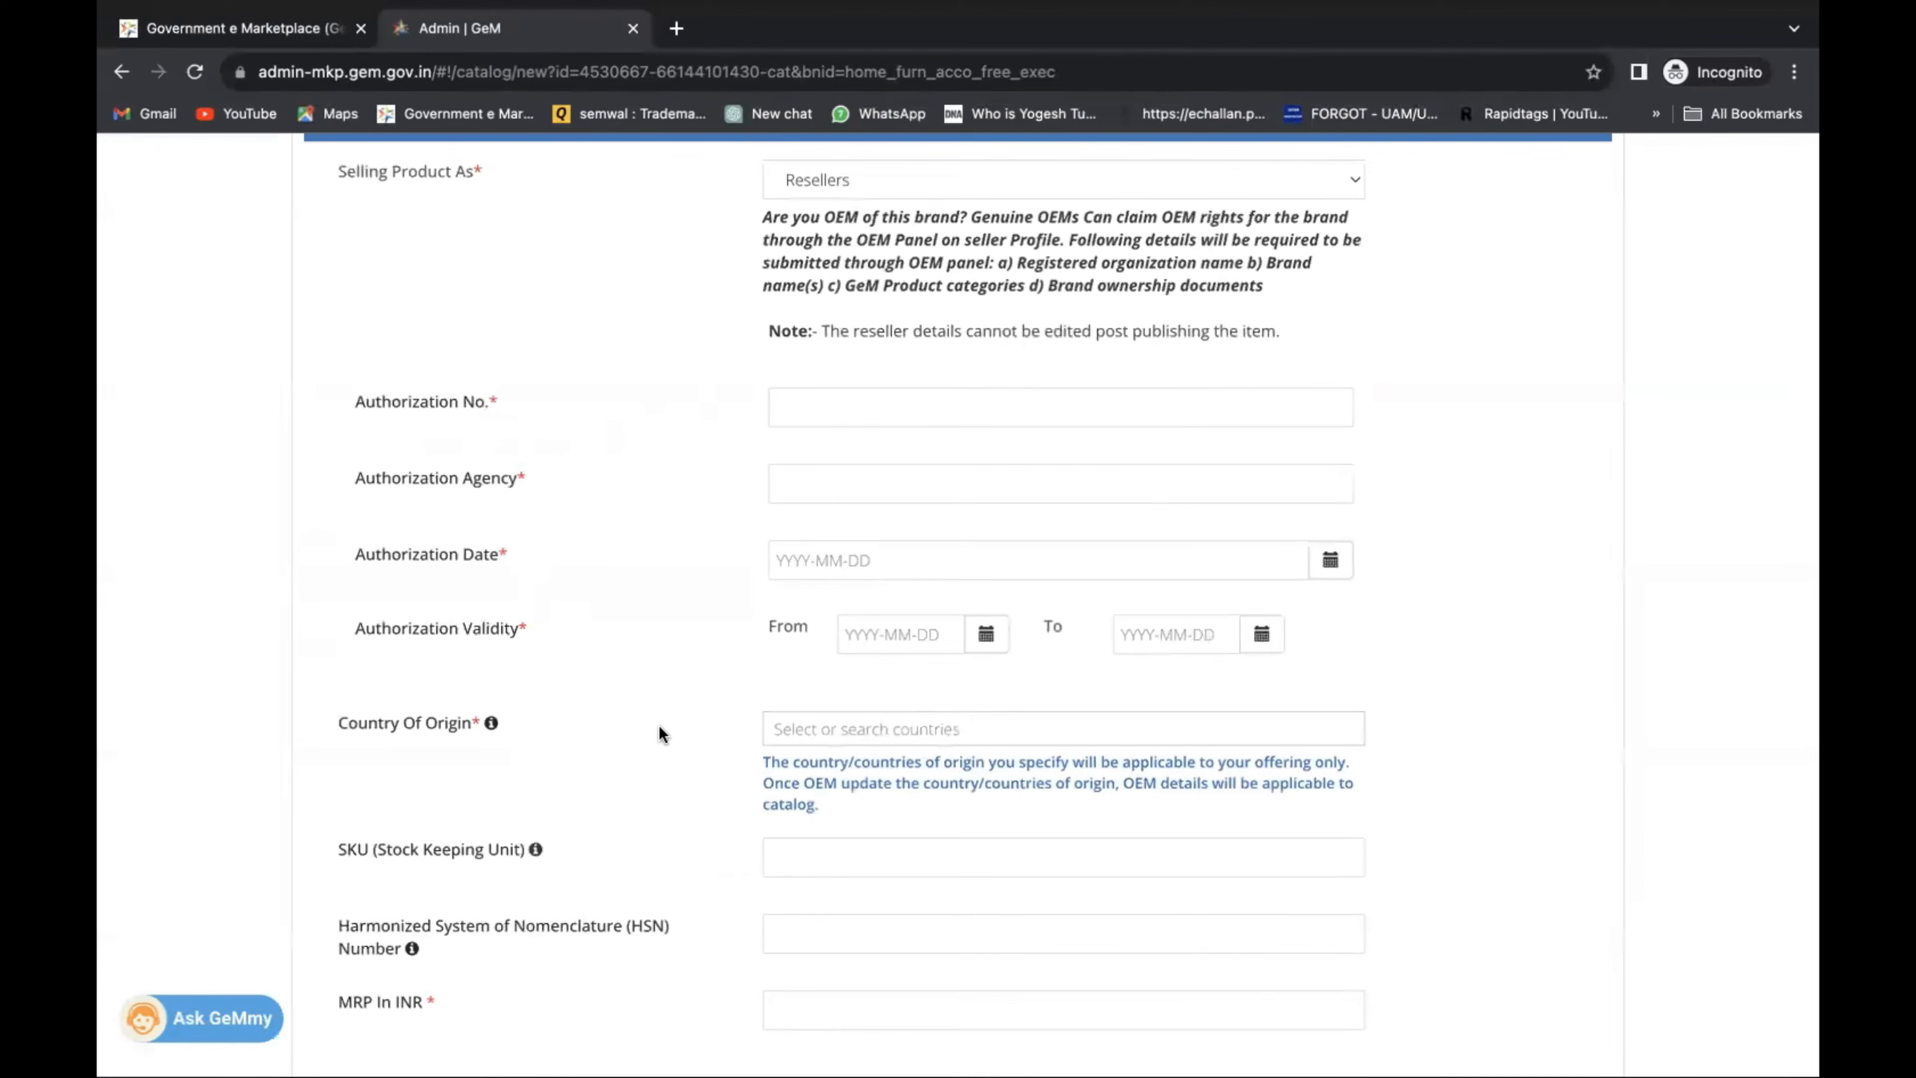
pyautogui.click(831, 407)
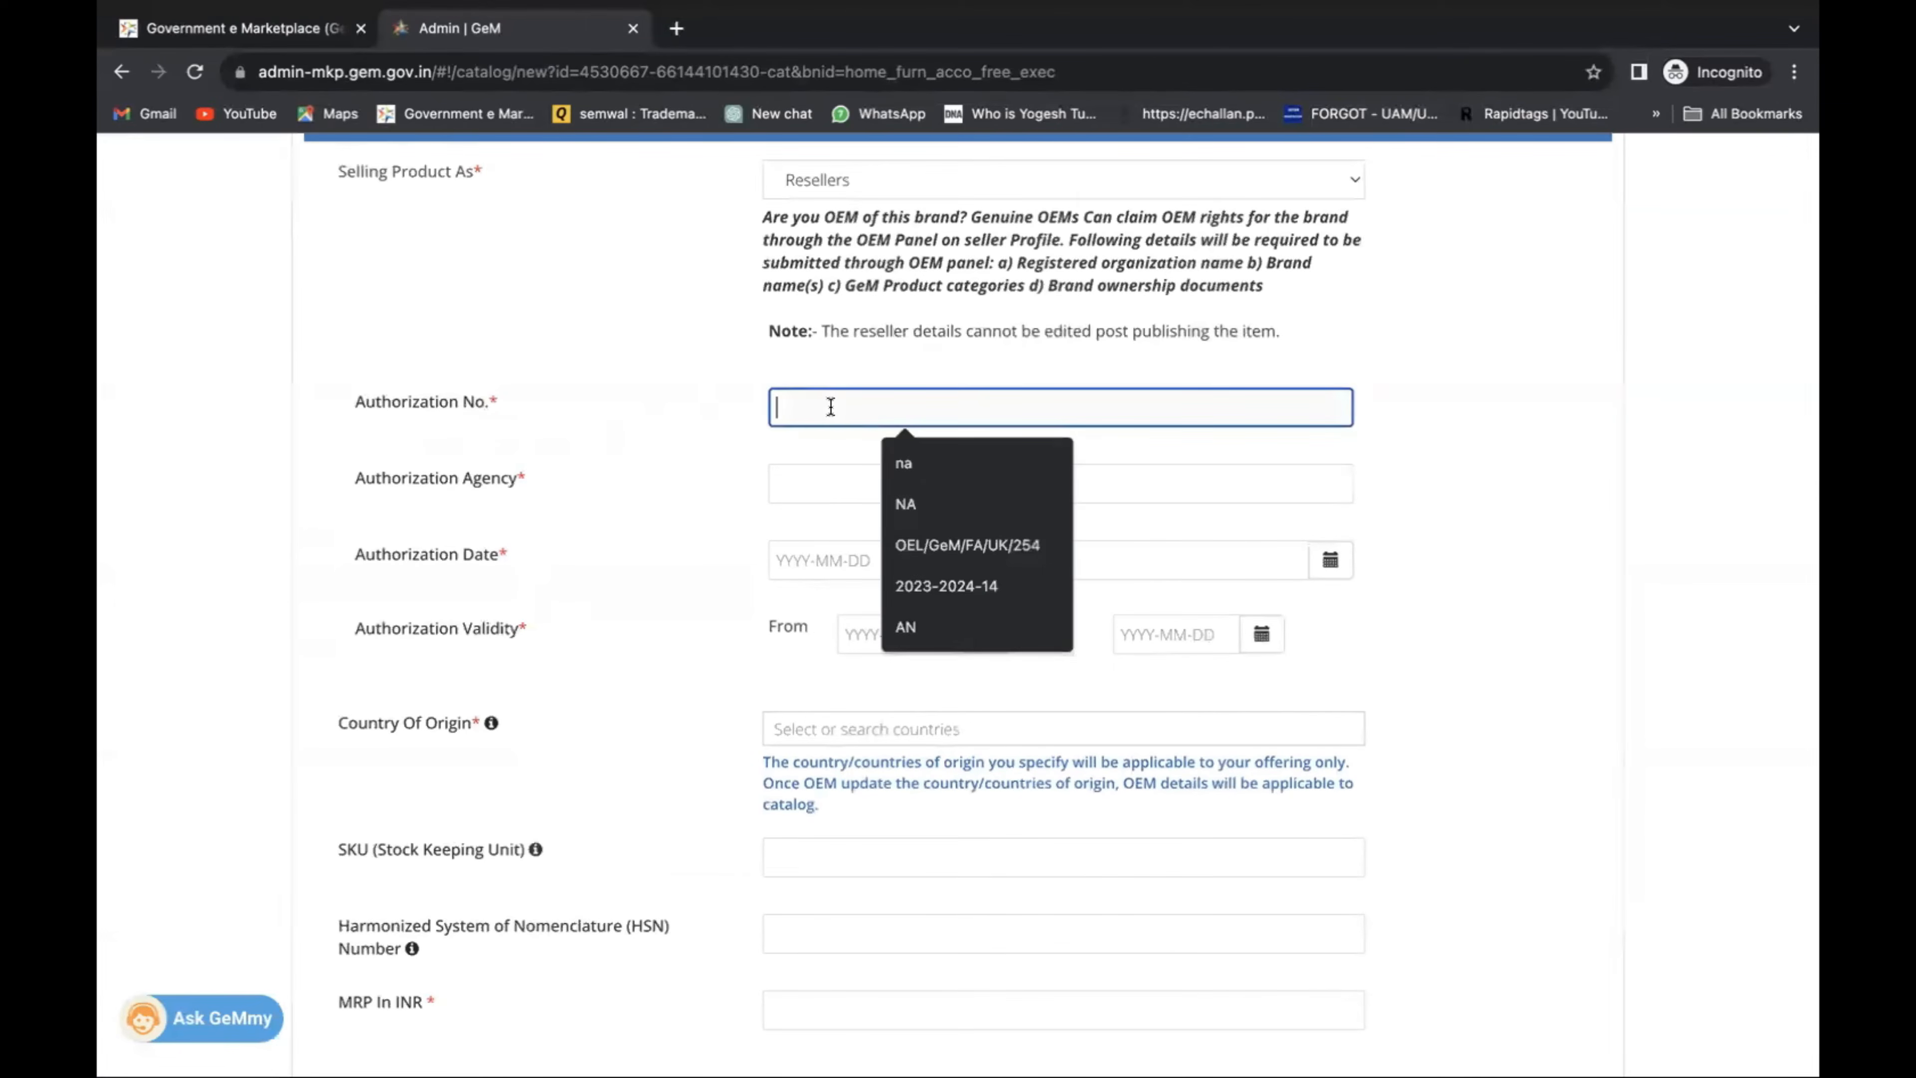
pyautogui.click(916, 490)
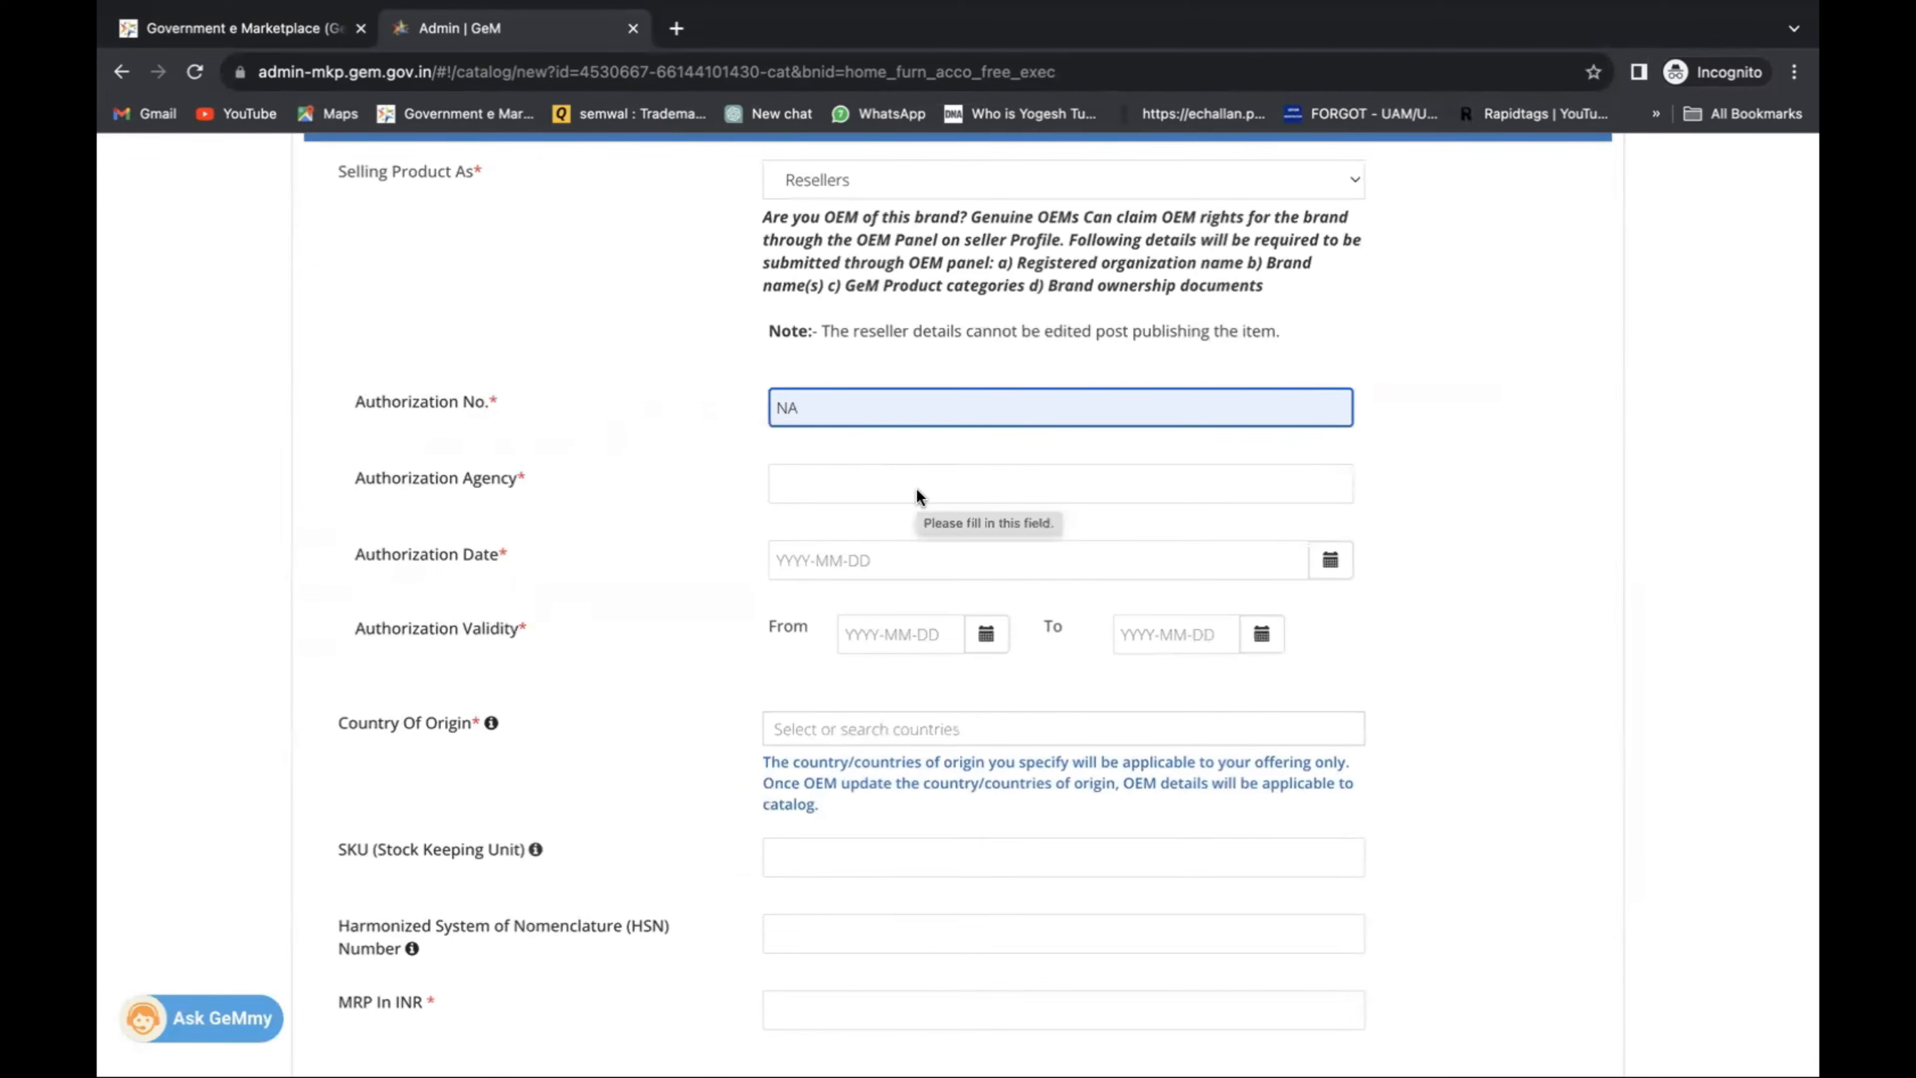
pyautogui.click(902, 492)
pyautogui.write('NO')
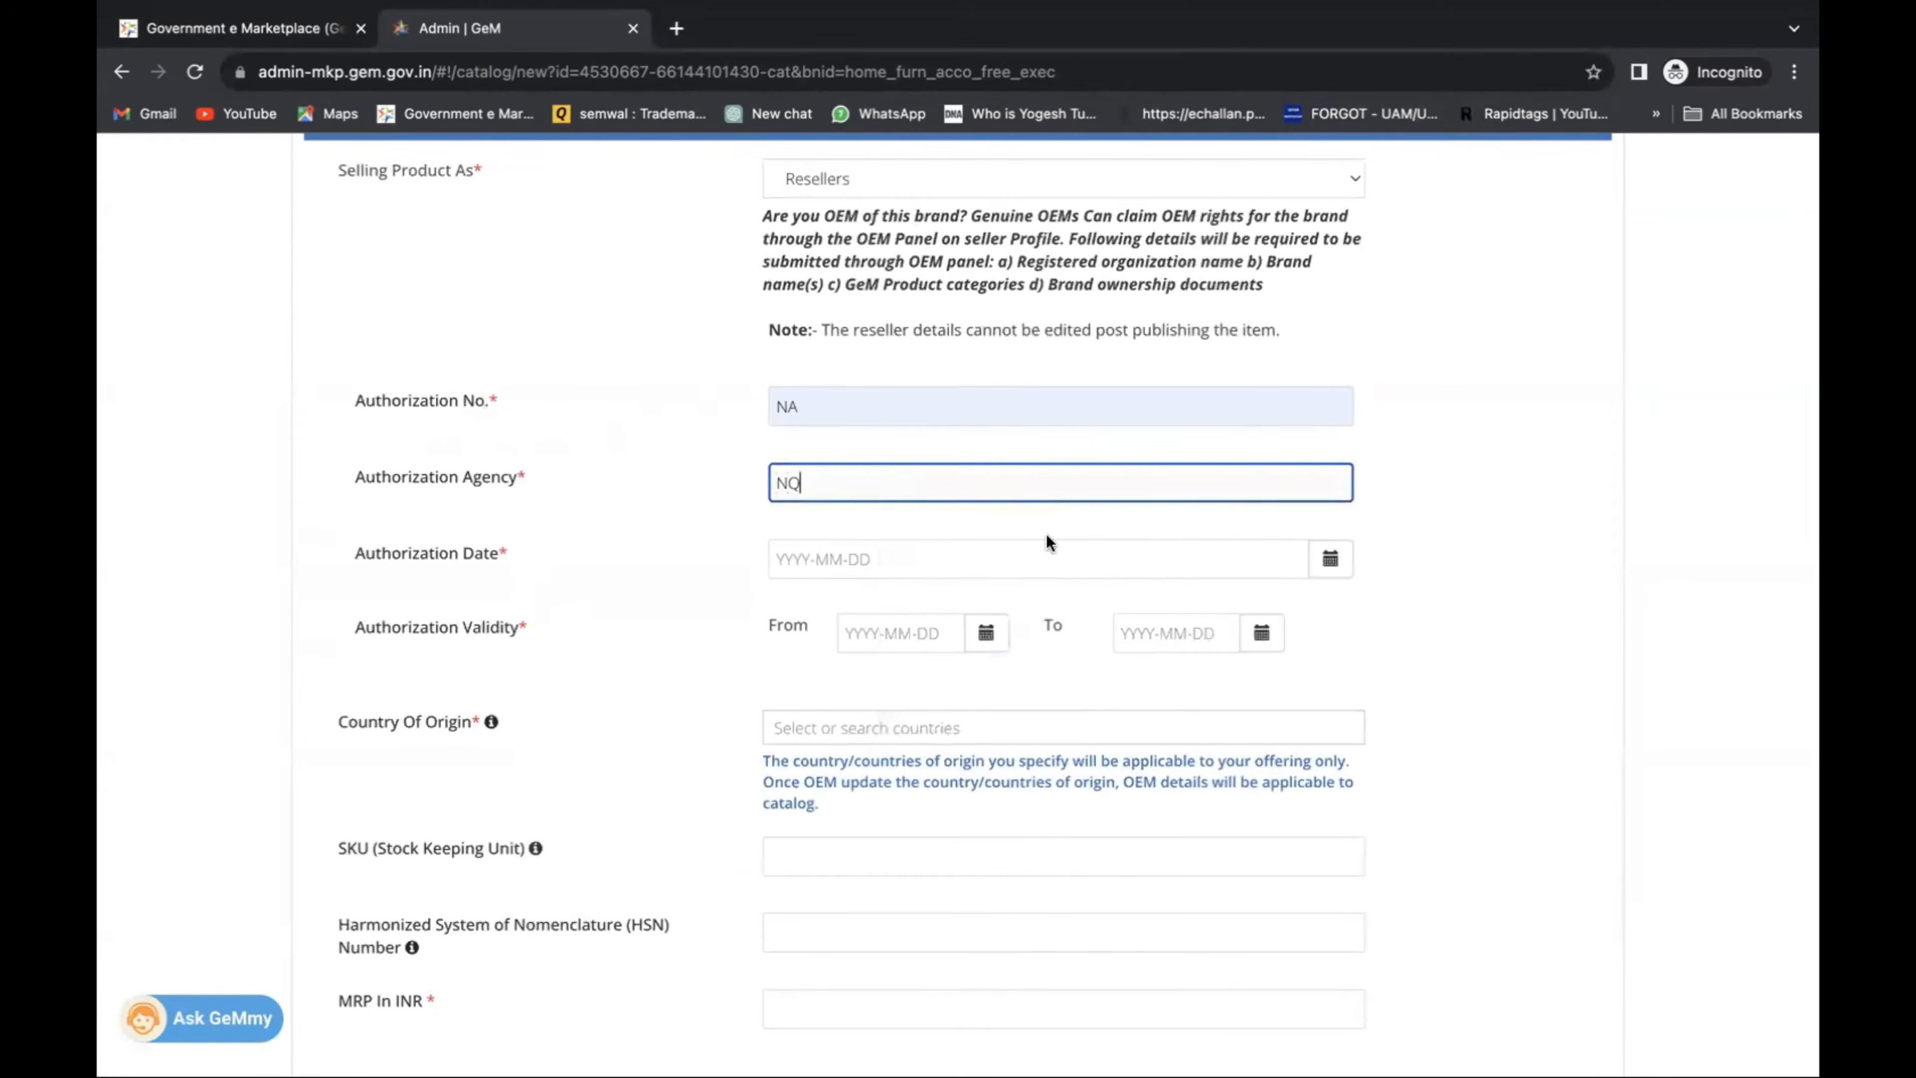
pyautogui.press('BackSpace')
pyautogui.write('A')
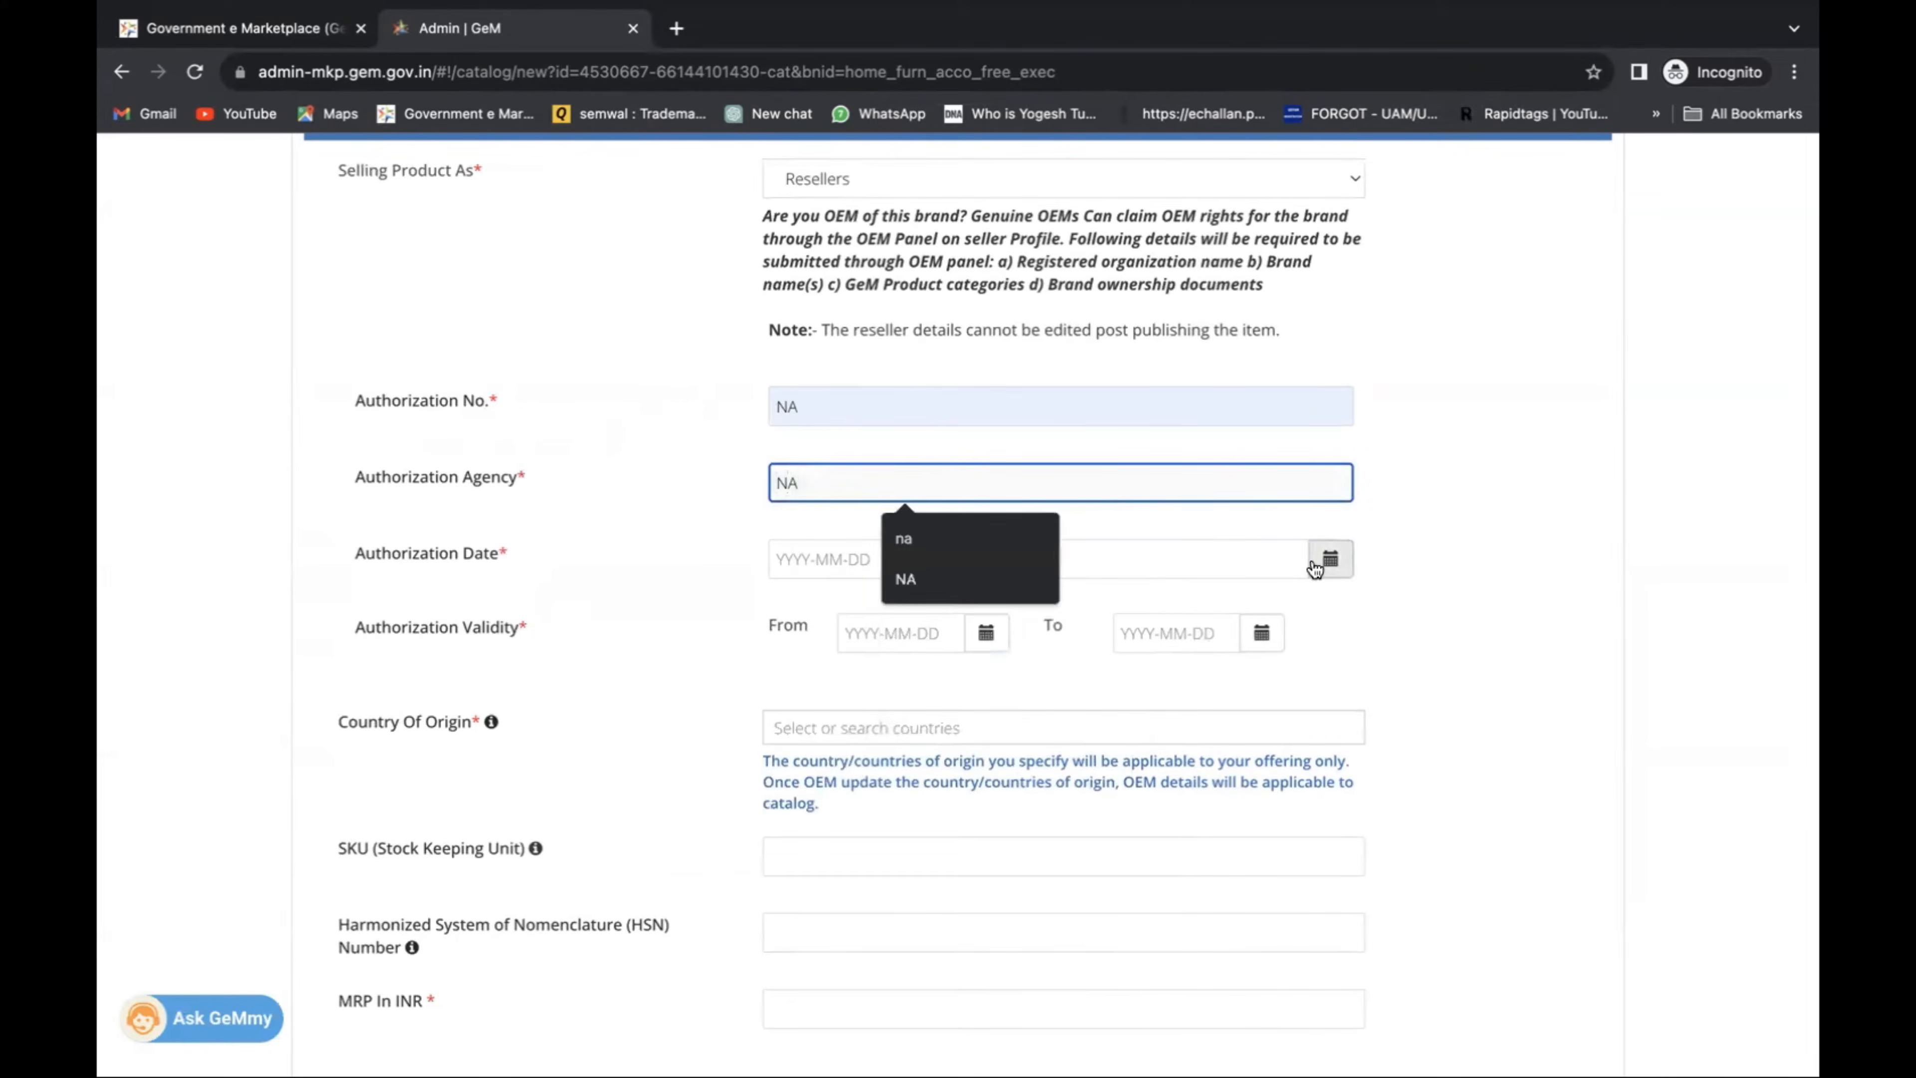
# Date the authorization 2023-09-01, valid from 2023-09-01 to 2023-09-30.
pyautogui.click(1330, 558)
pyautogui.click(1050, 682)
pyautogui.scroll(-2, 996, 676)
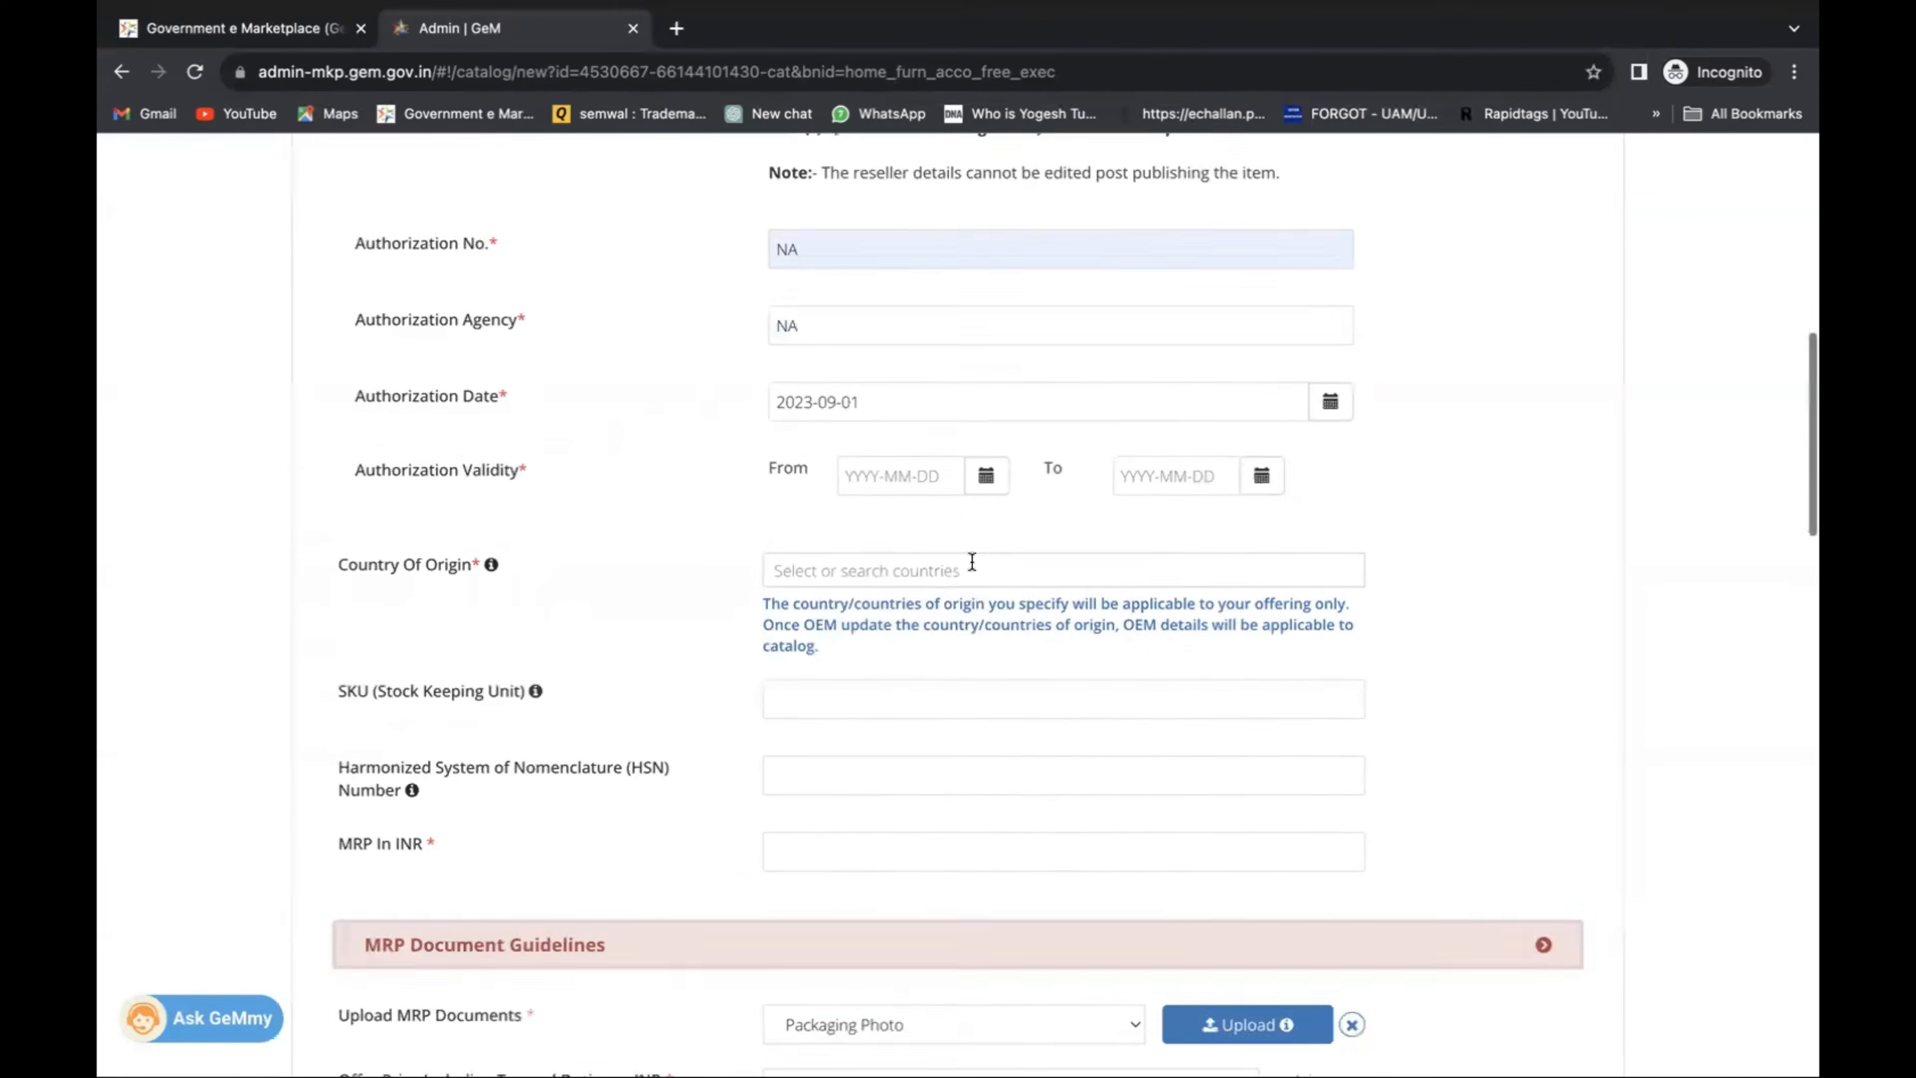
pyautogui.click(986, 475)
pyautogui.click(1123, 599)
pyautogui.click(1262, 475)
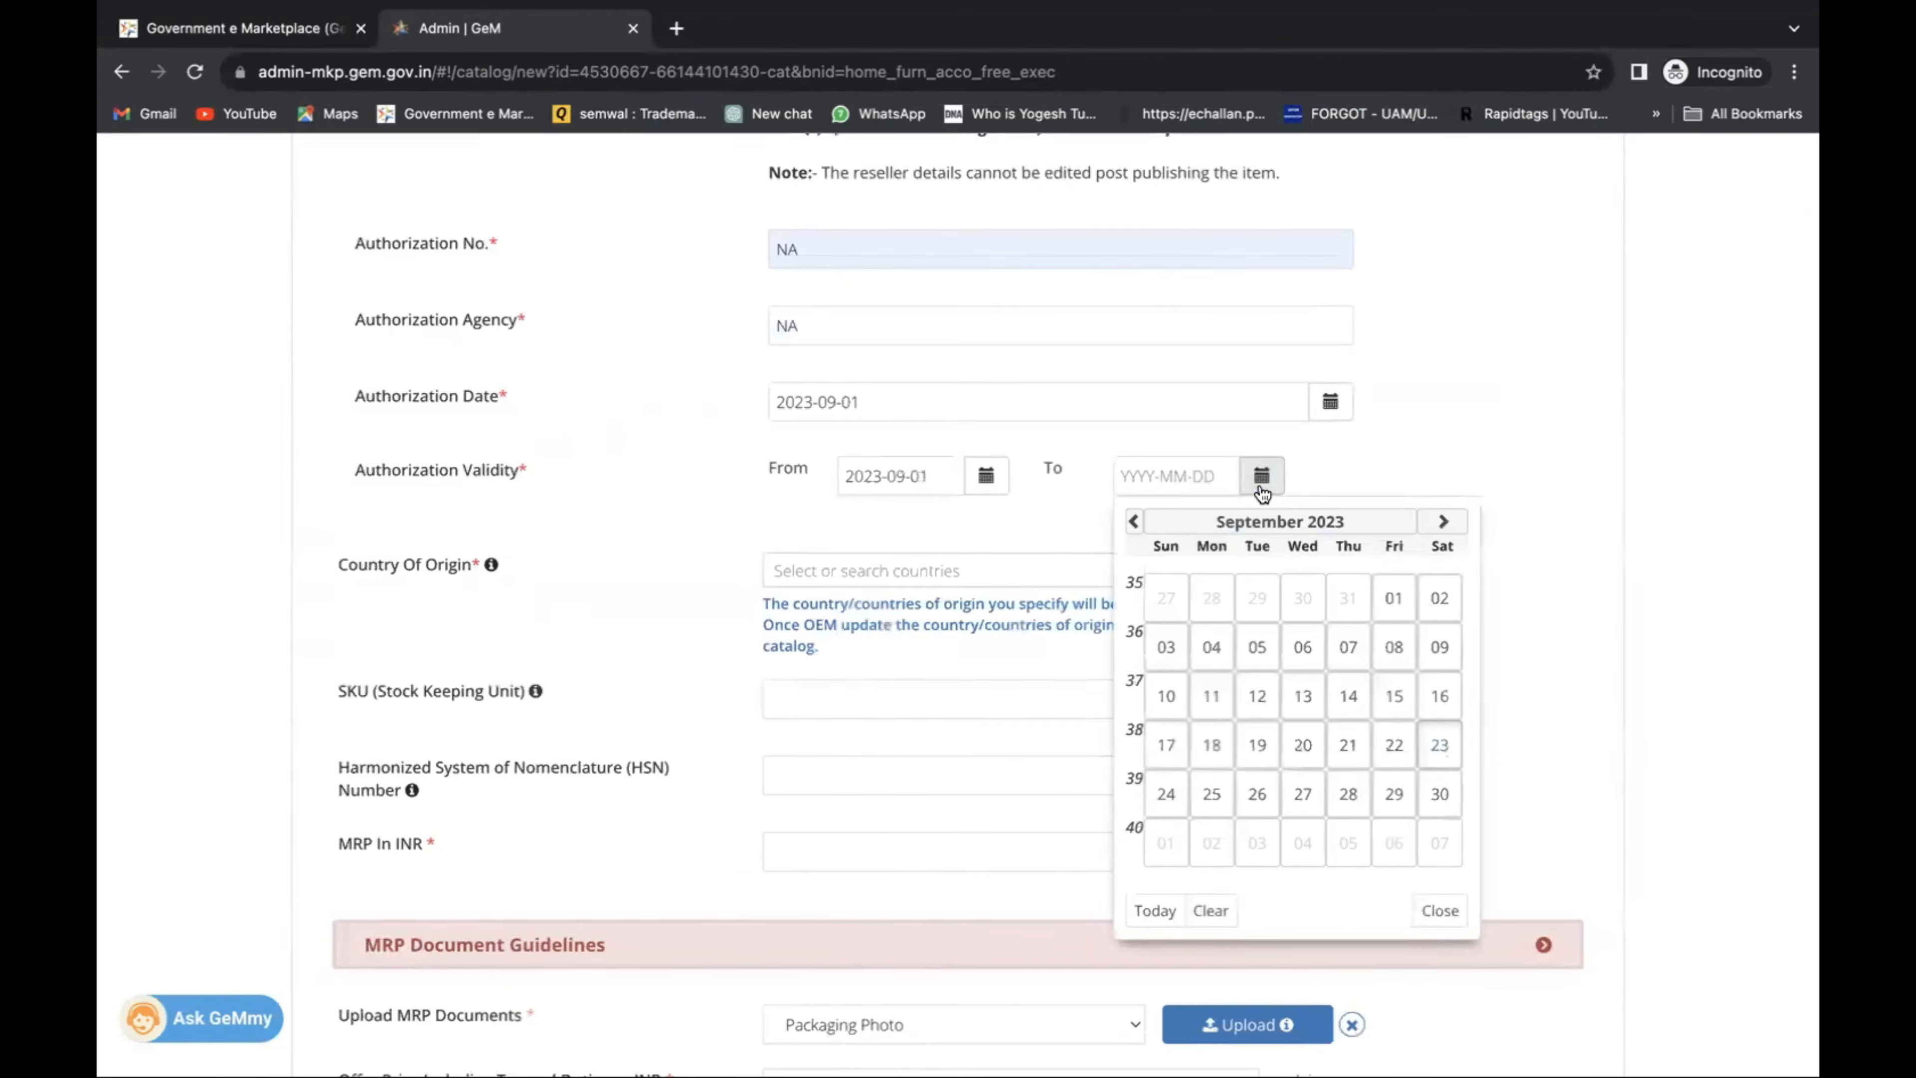
pyautogui.click(1438, 795)
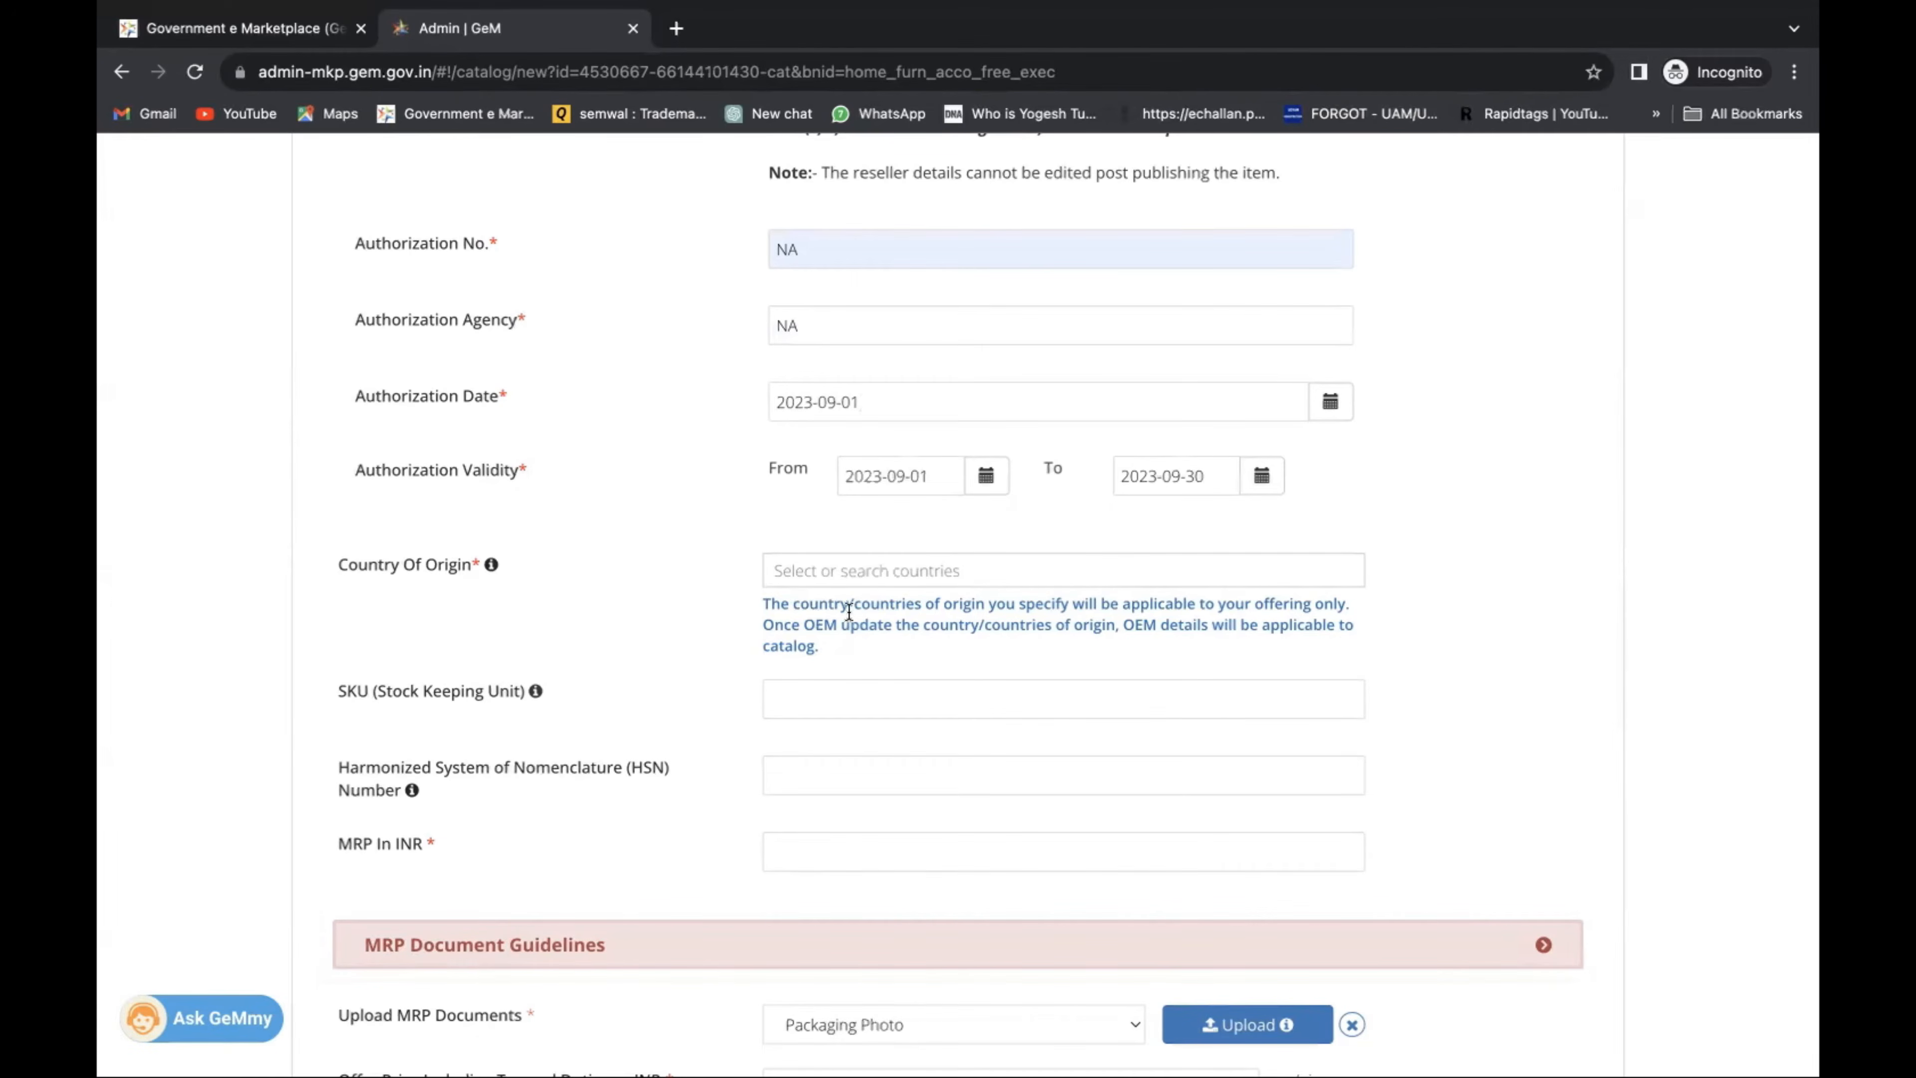
# Set the country of origin to India.
pyautogui.click(839, 571)
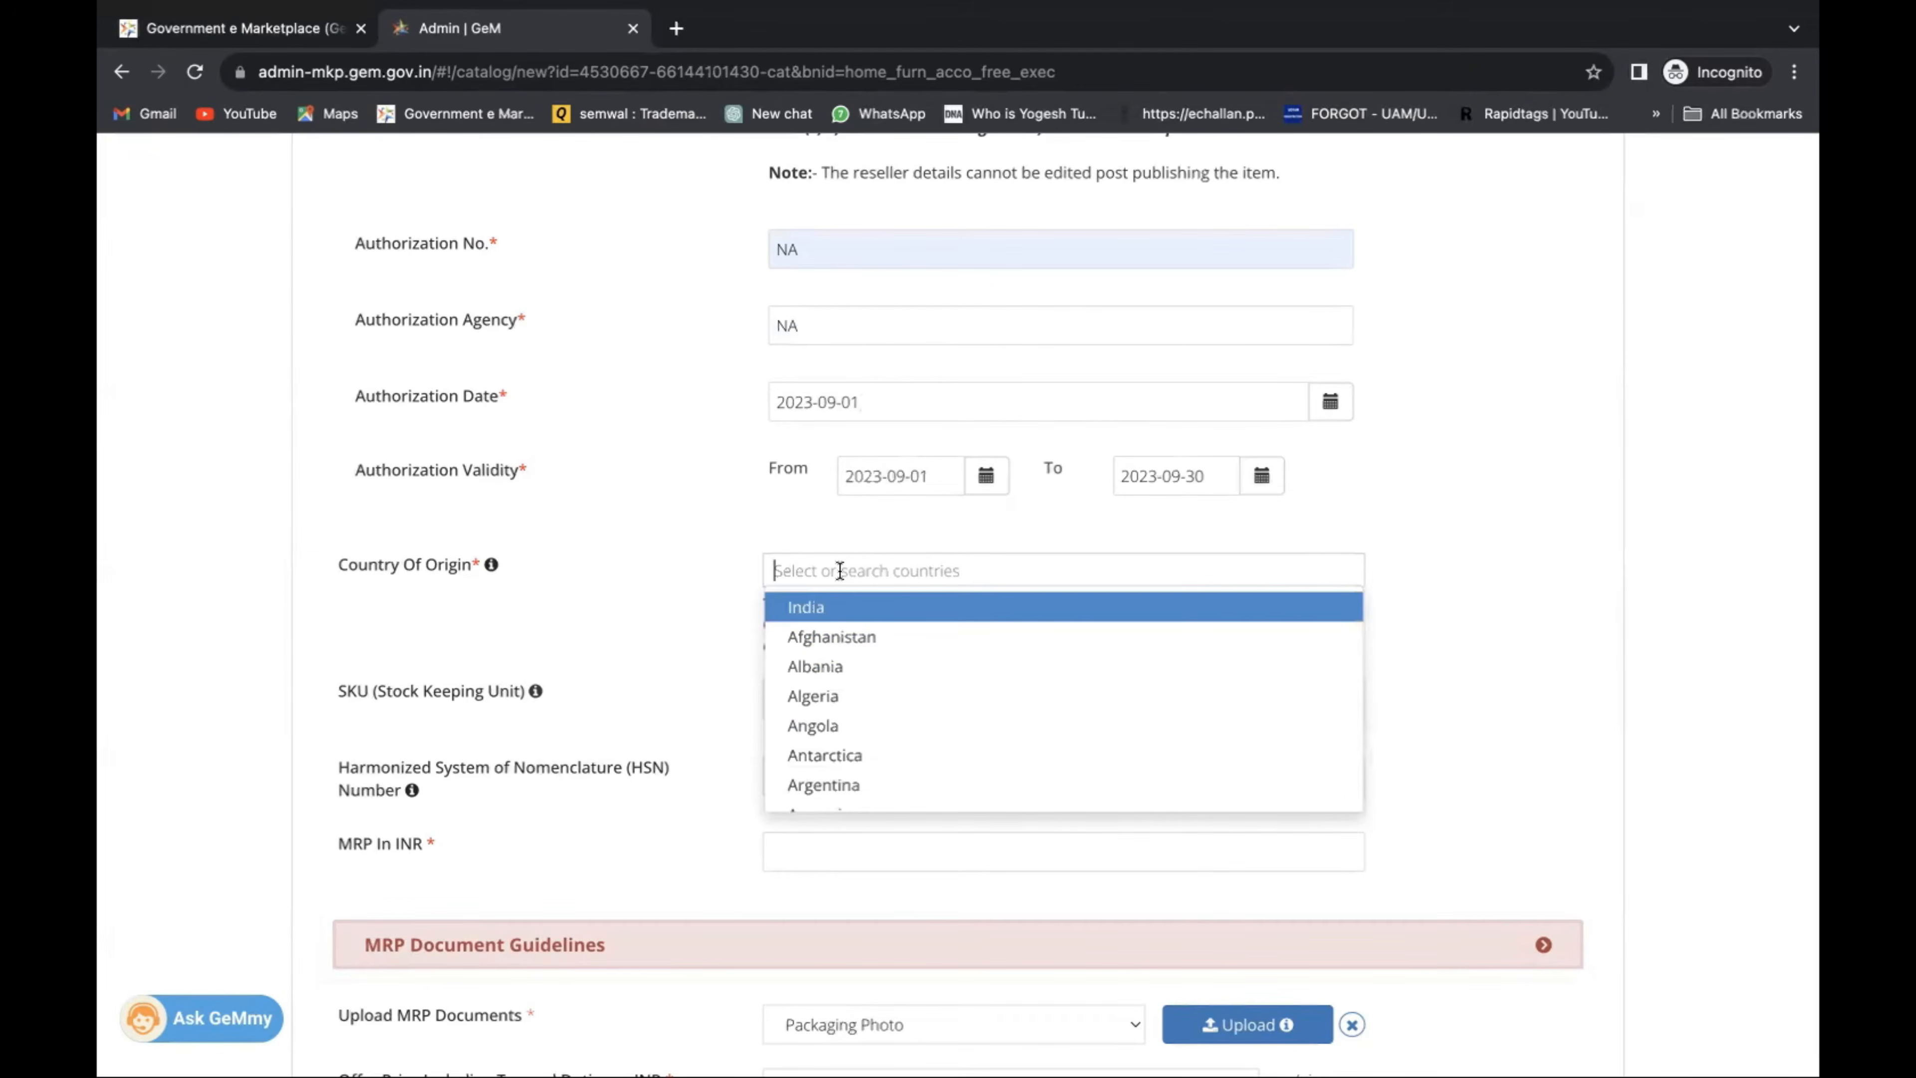
pyautogui.click(835, 608)
pyautogui.click(650, 582)
pyautogui.scroll(-1, 651, 581)
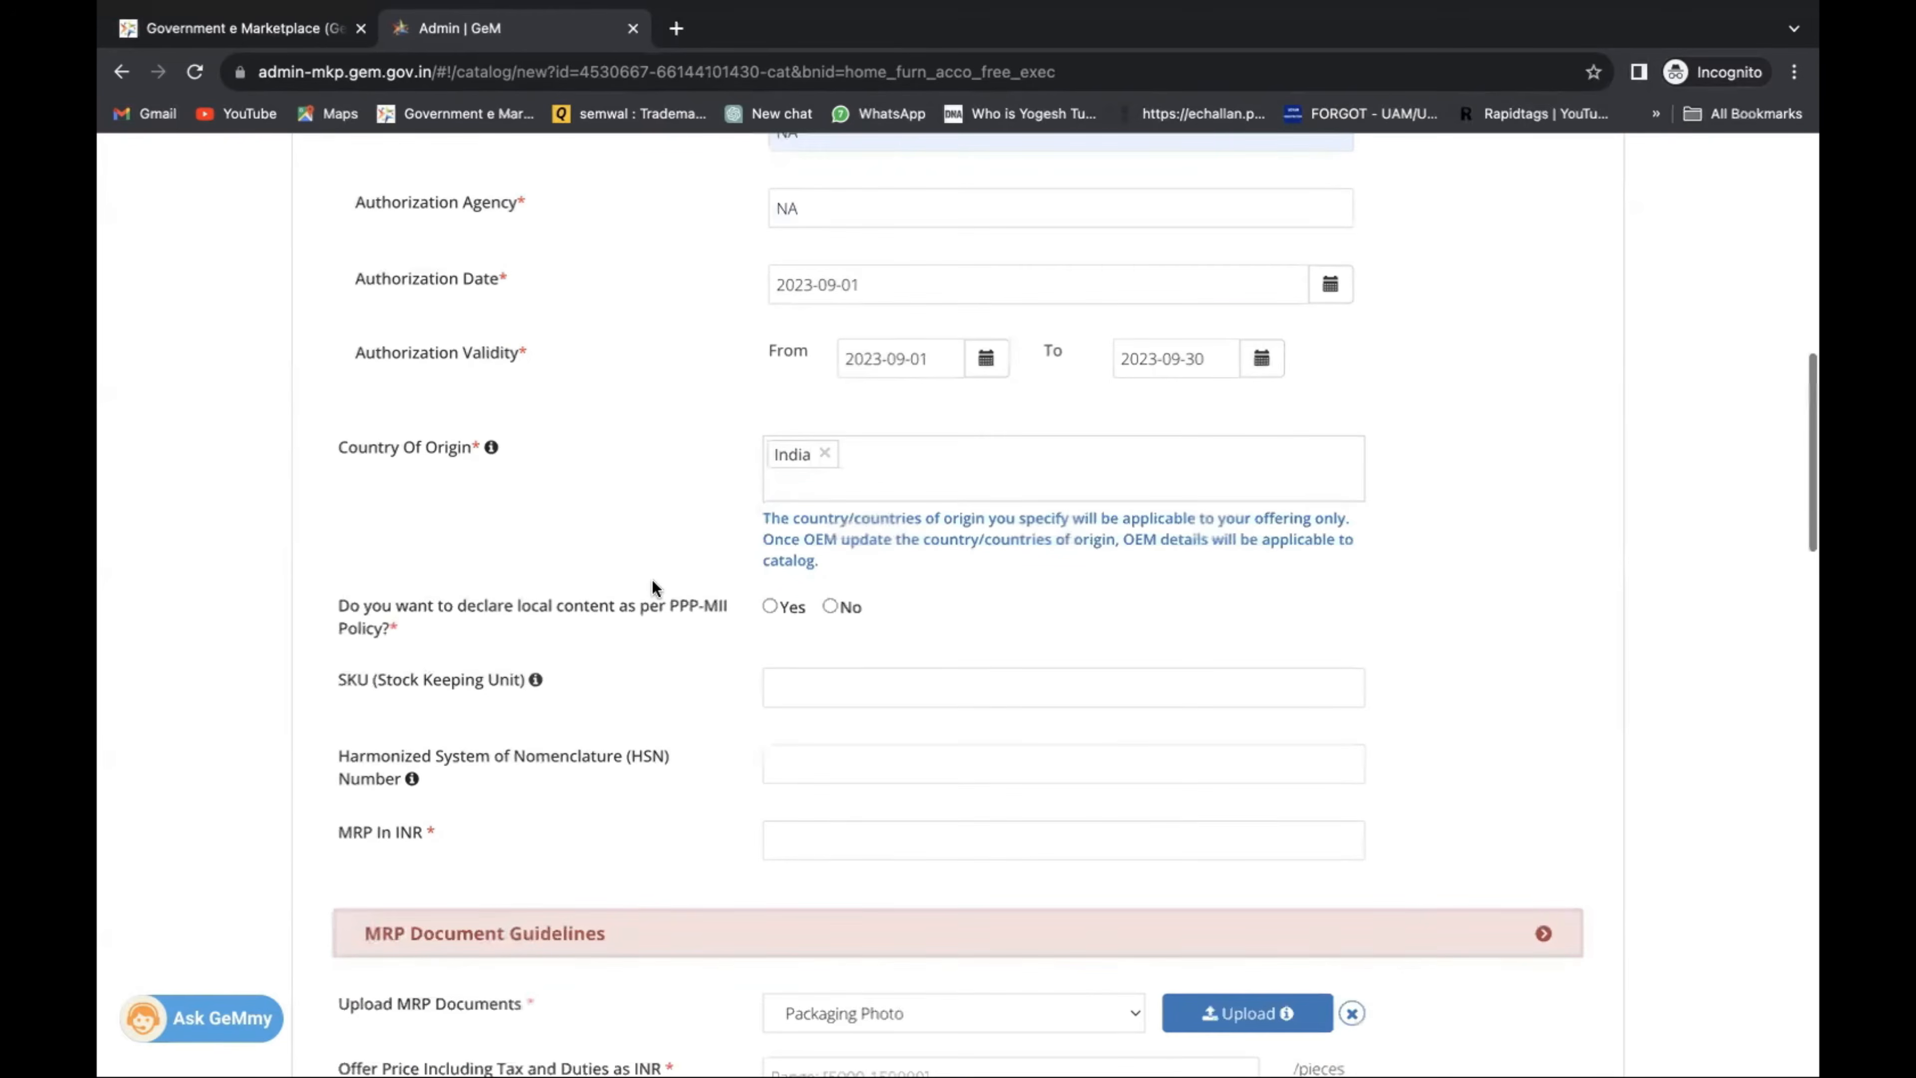
pyautogui.scroll(-2, 651, 581)
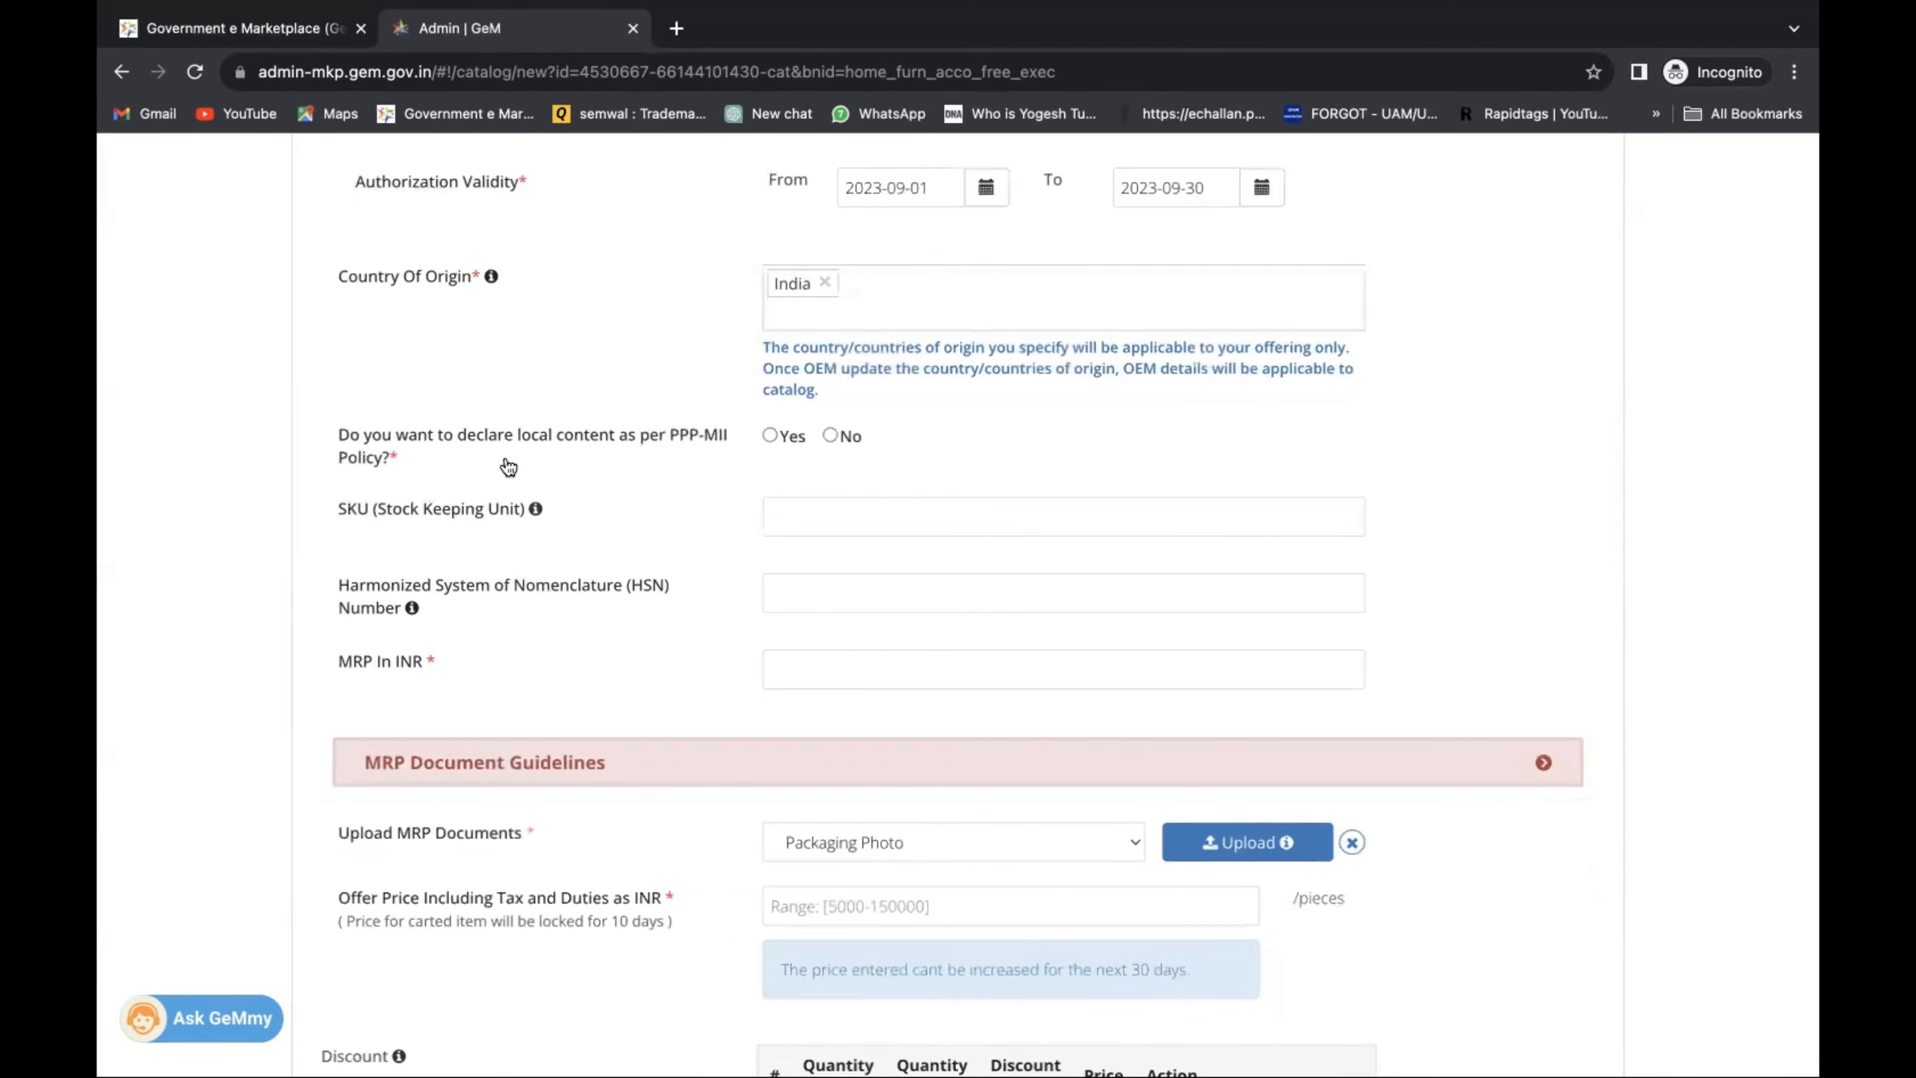
# Declare 100% local content under the PPP-MII policy.
pyautogui.click(771, 437)
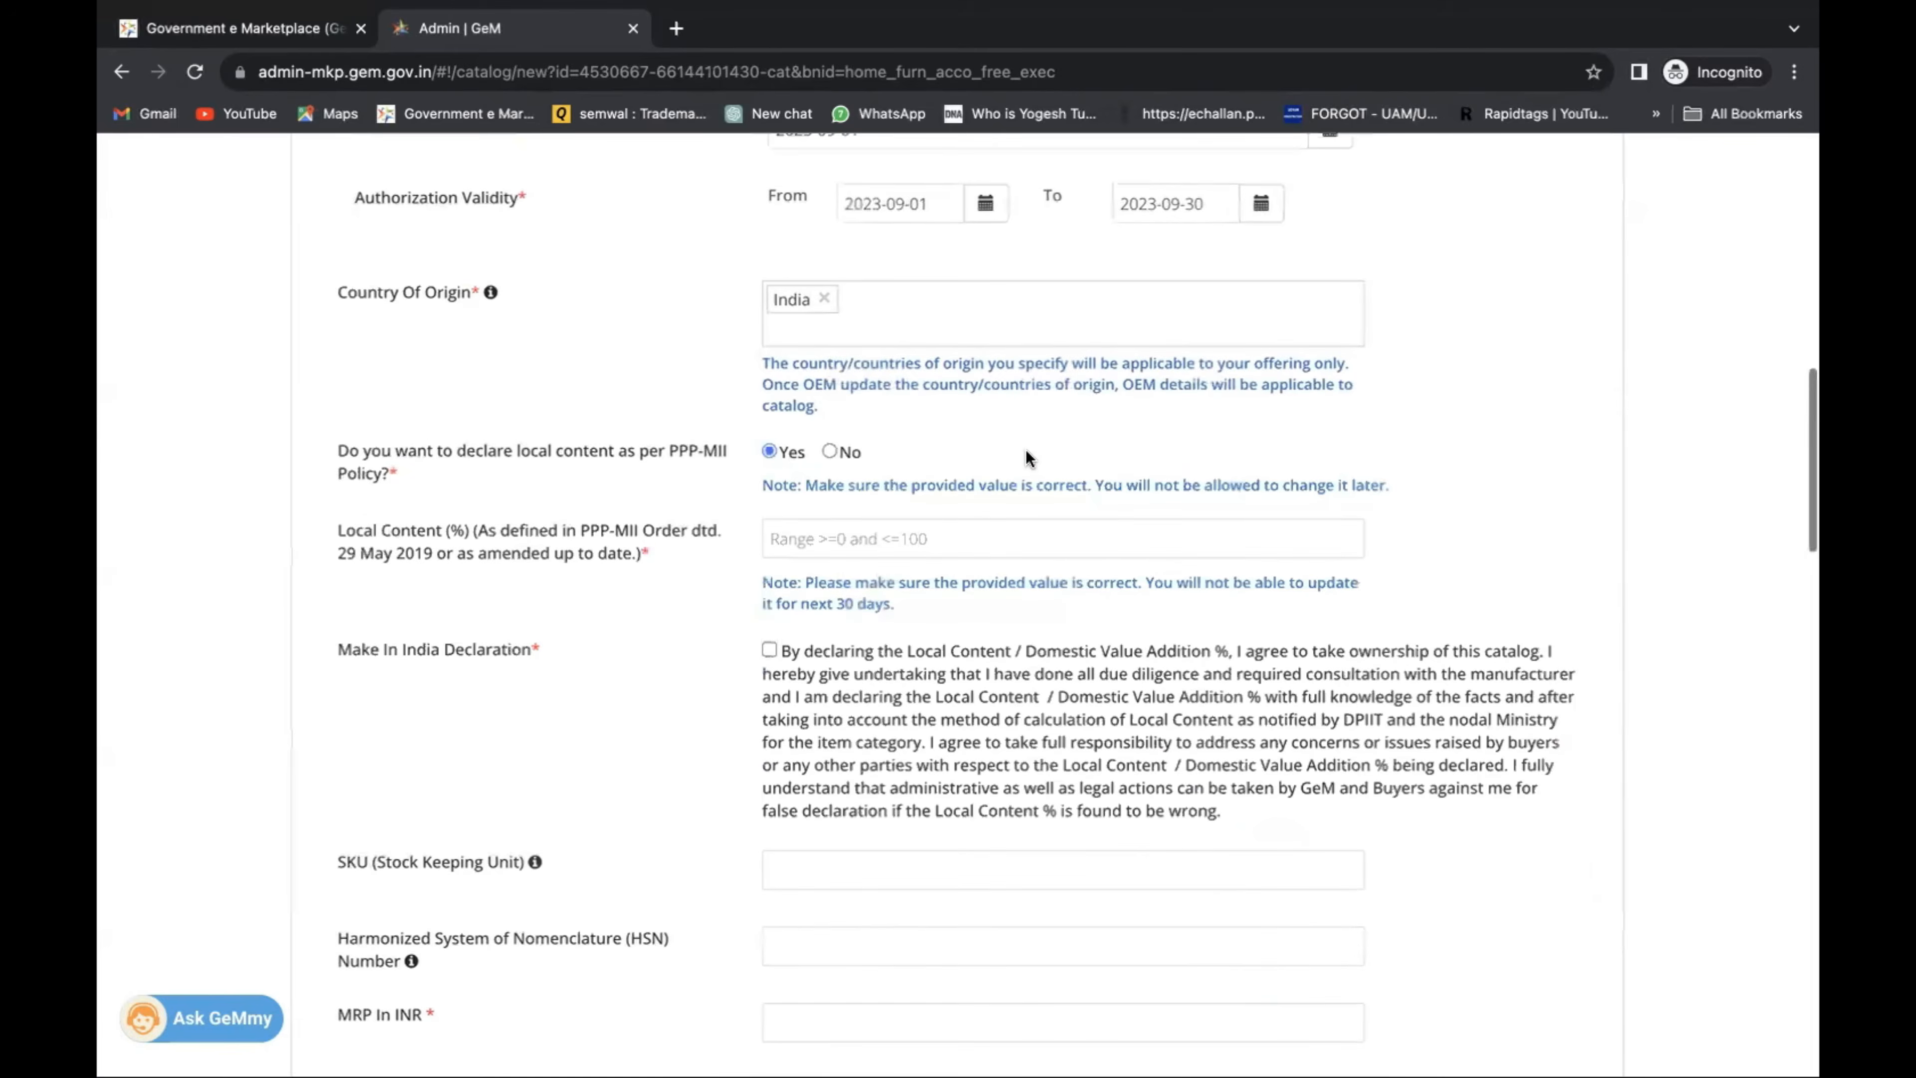
pyautogui.scroll(1, 1025, 449)
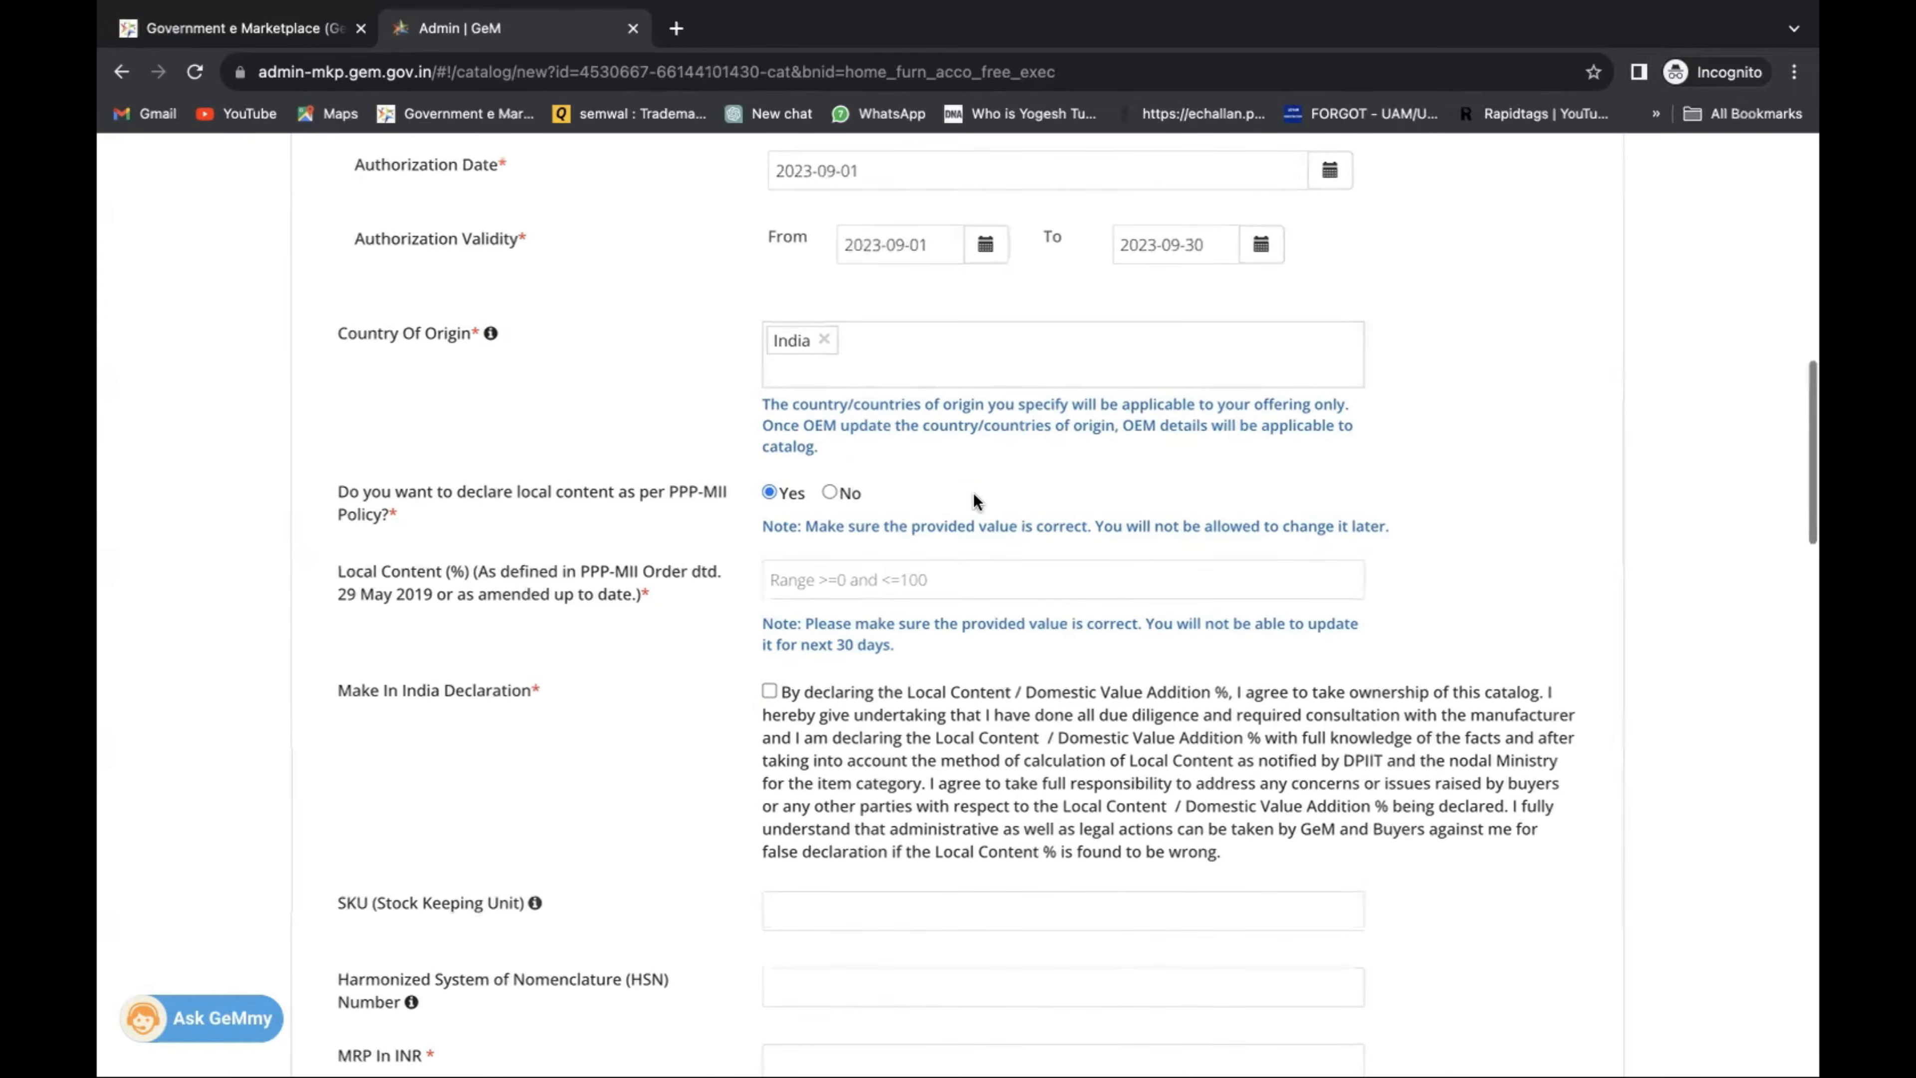
pyautogui.scroll(-1, 923, 532)
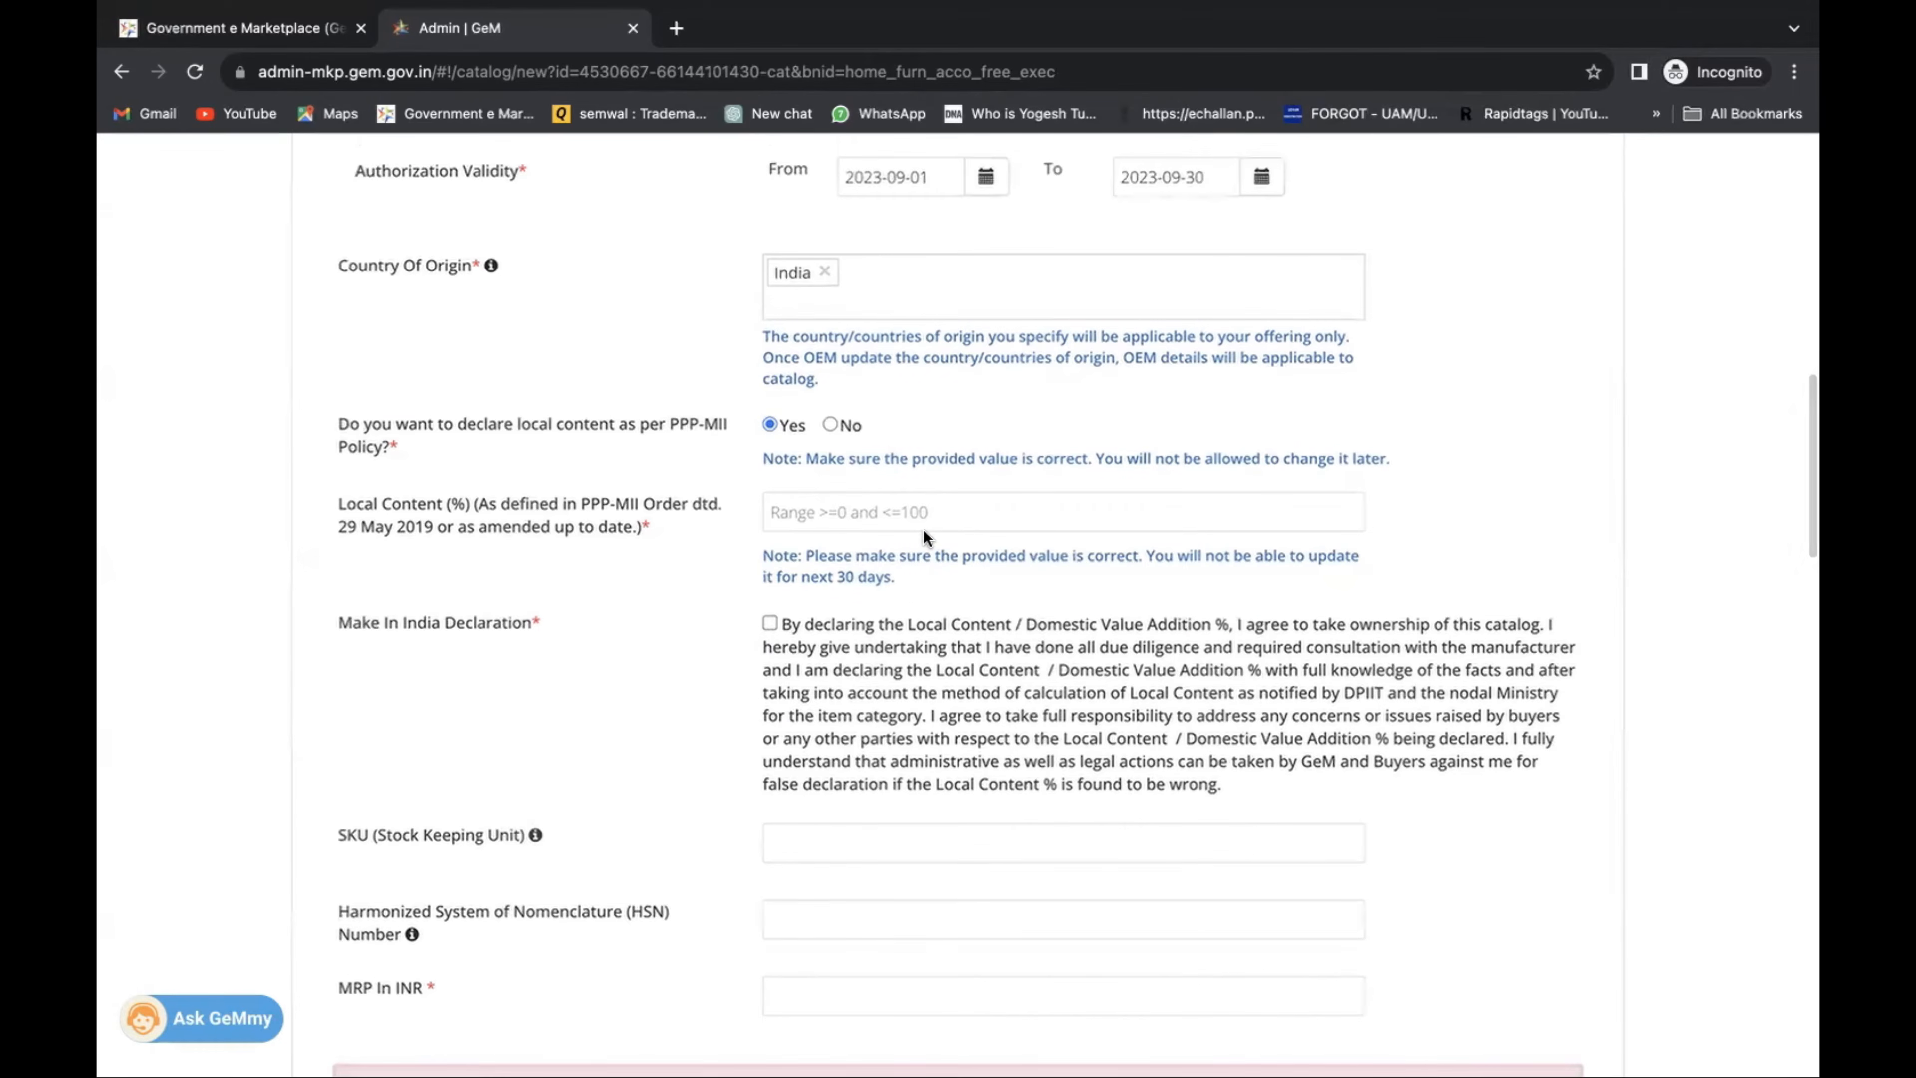
pyautogui.click(924, 528)
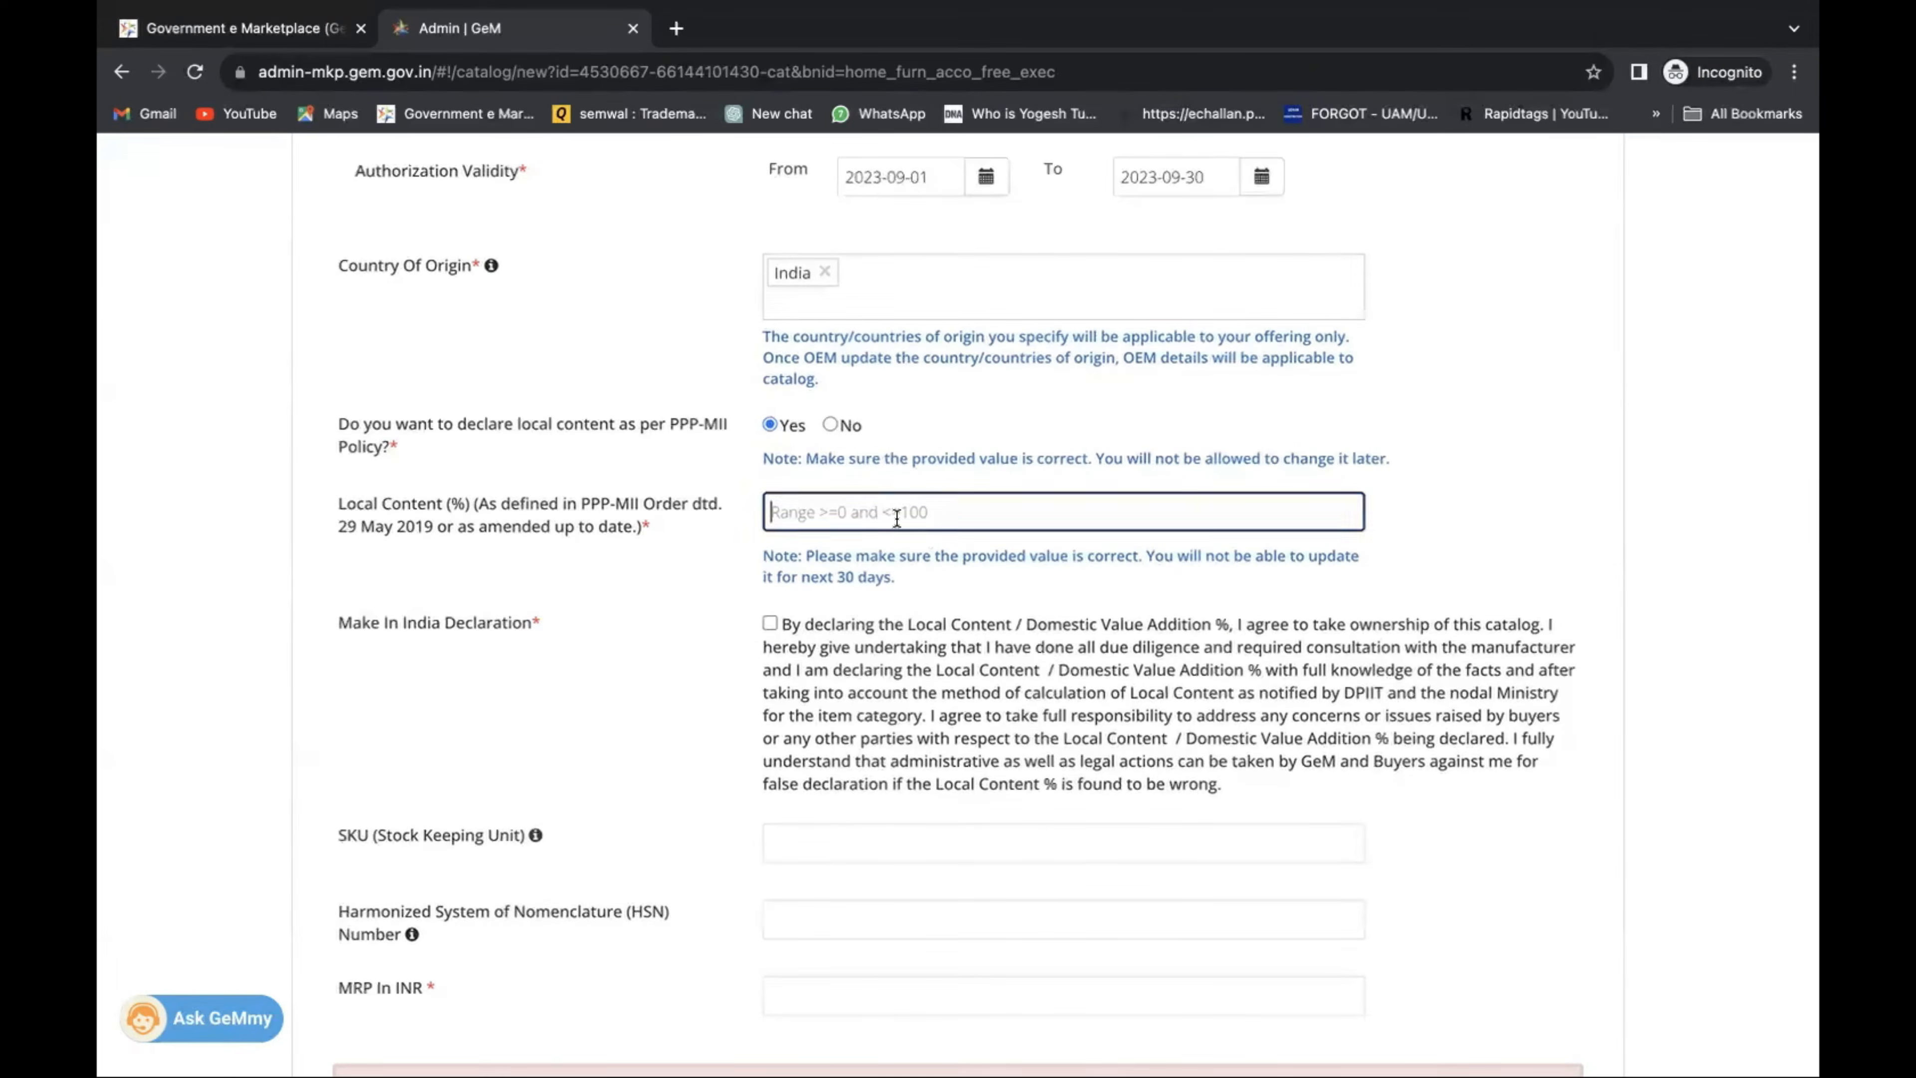
pyautogui.write('100')
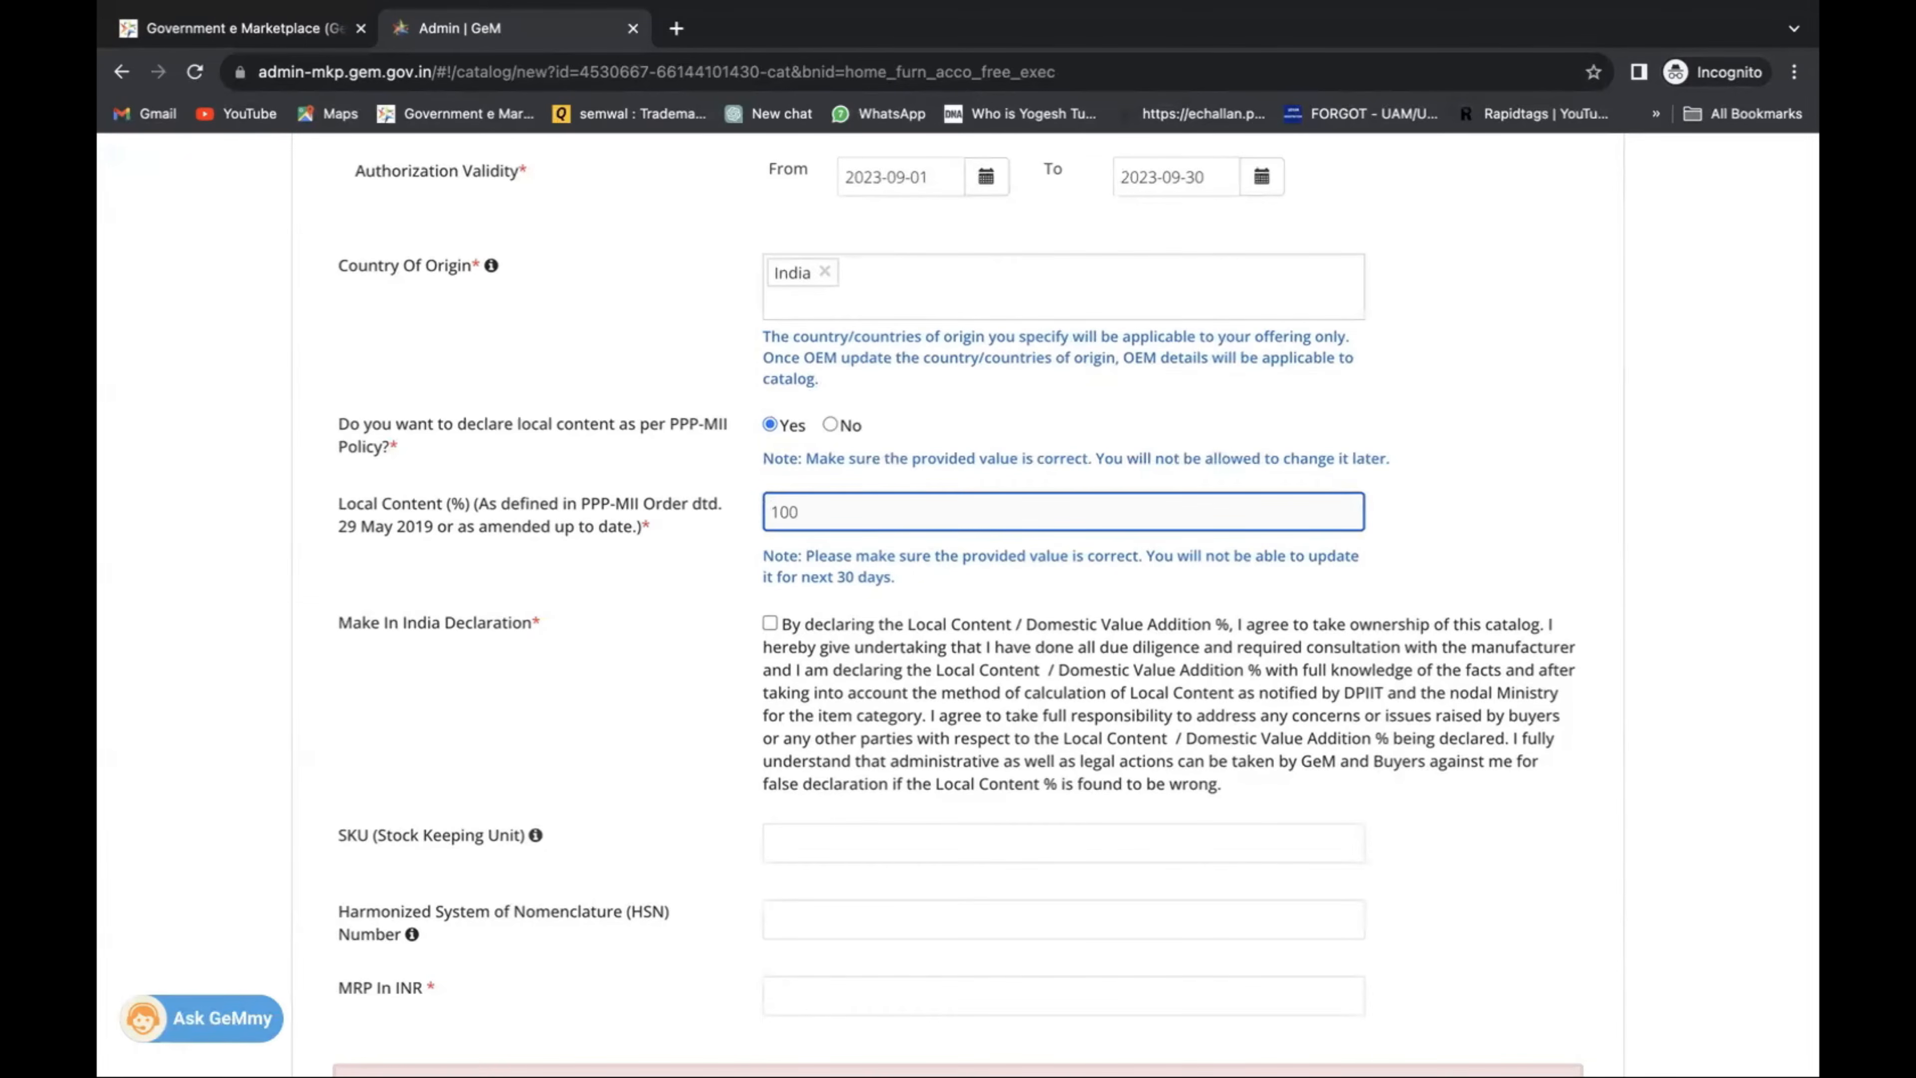
pyautogui.scroll(-2, 830, 505)
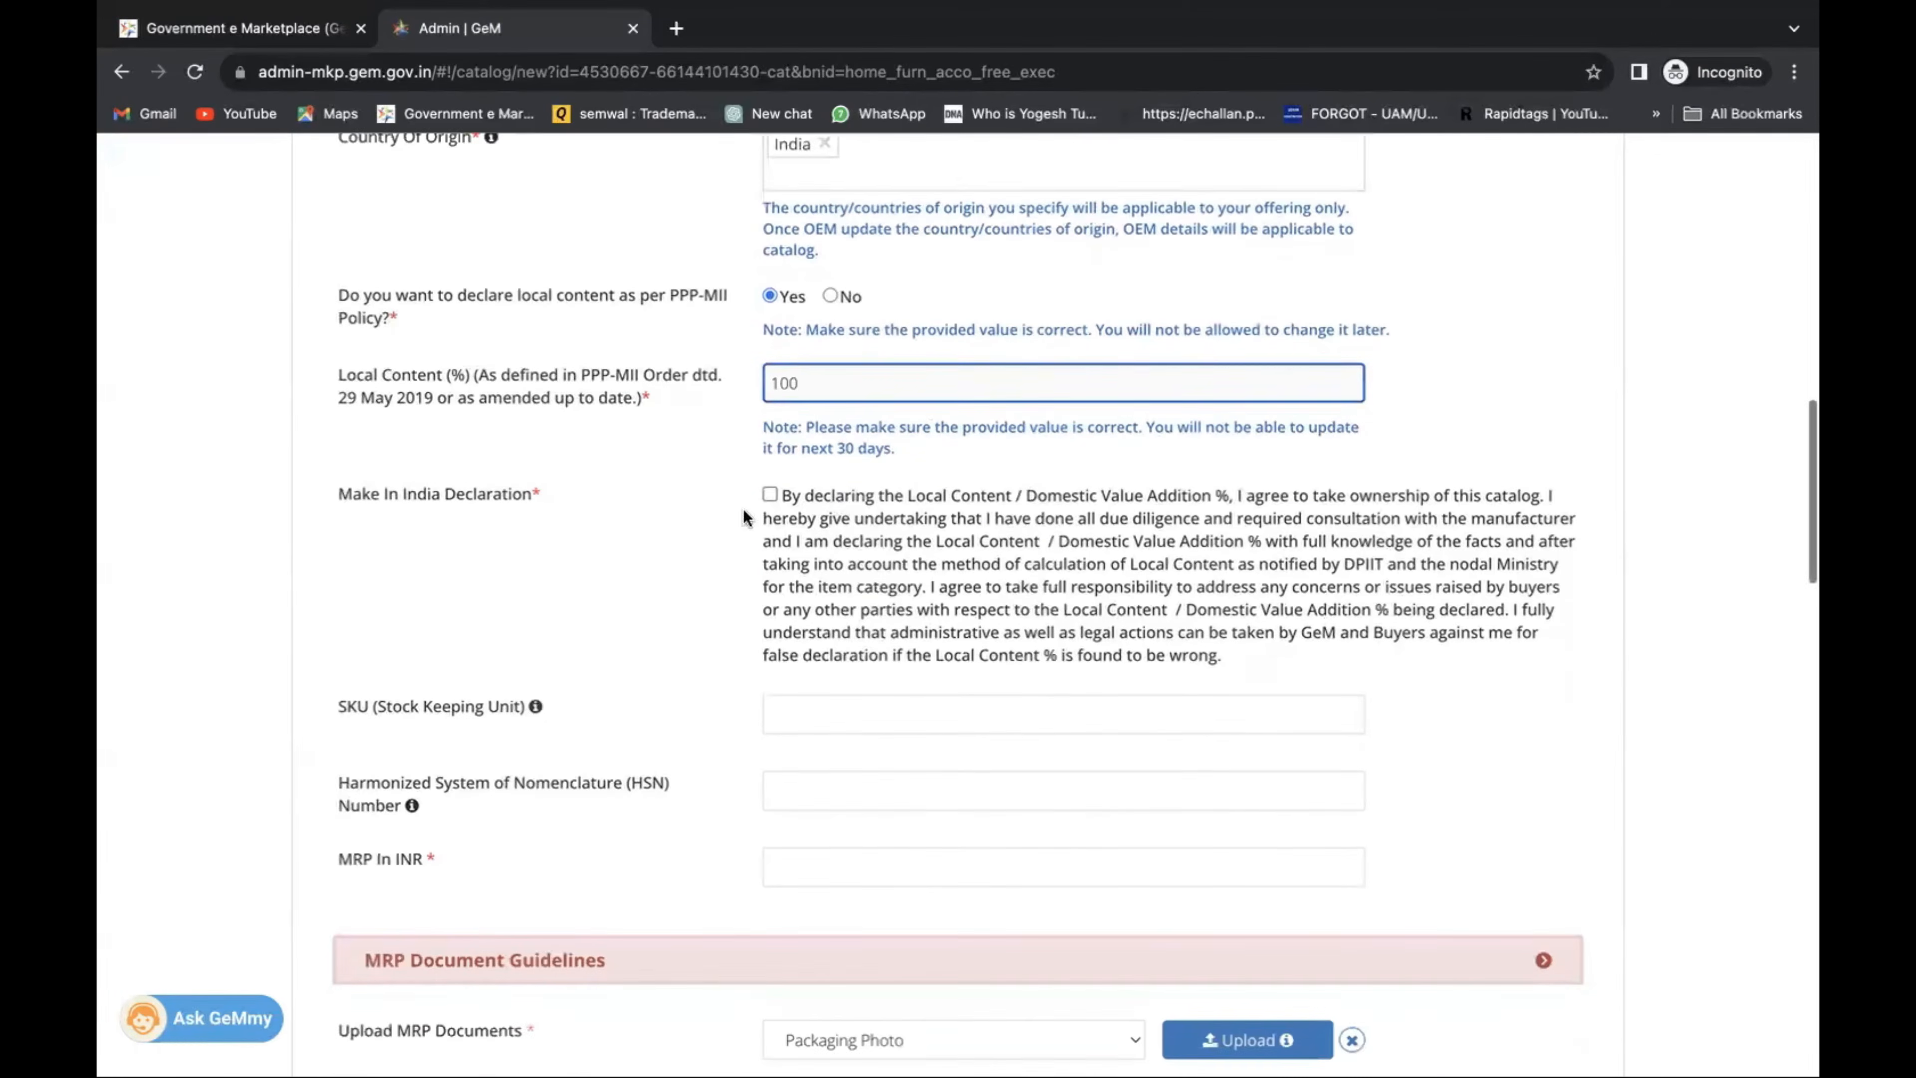
# Accept the Make In India declaration.
pyautogui.click(769, 495)
pyautogui.scroll(-4, 867, 529)
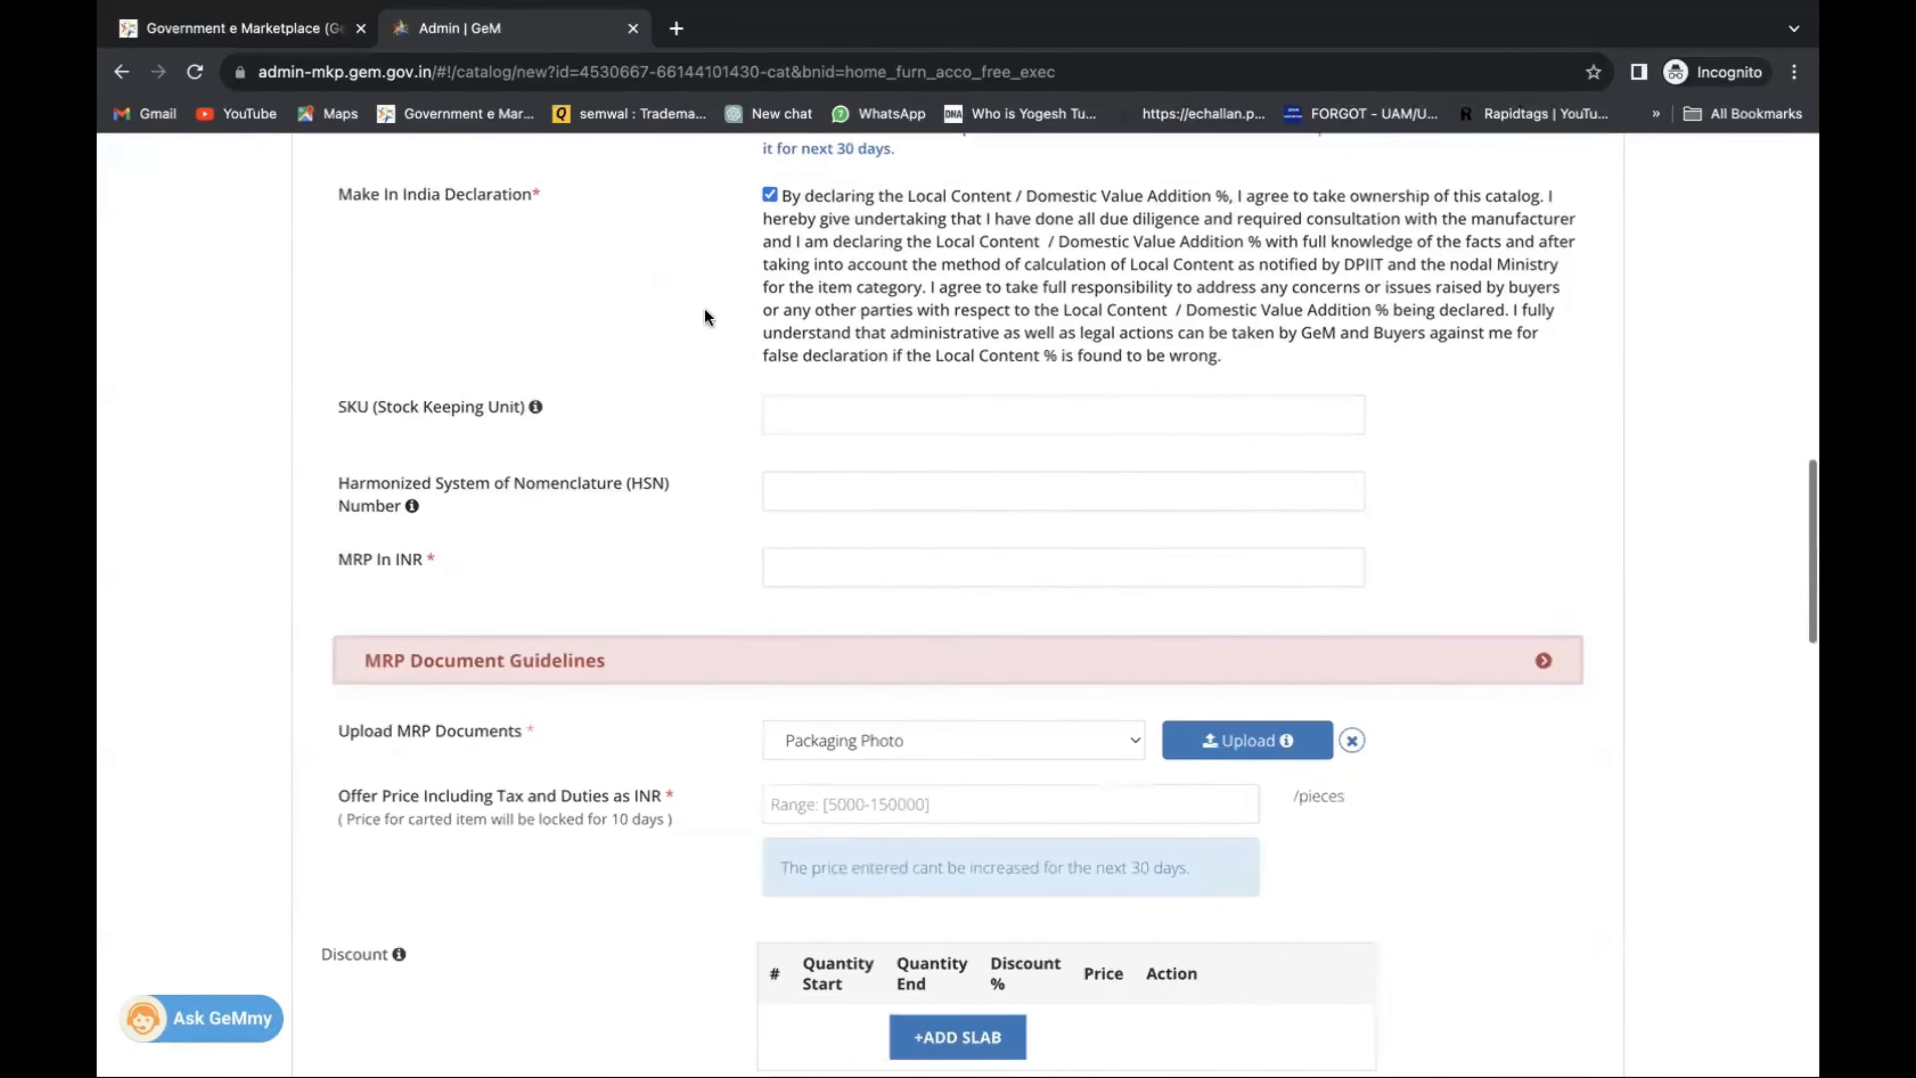
pyautogui.scroll(-2, 549, 602)
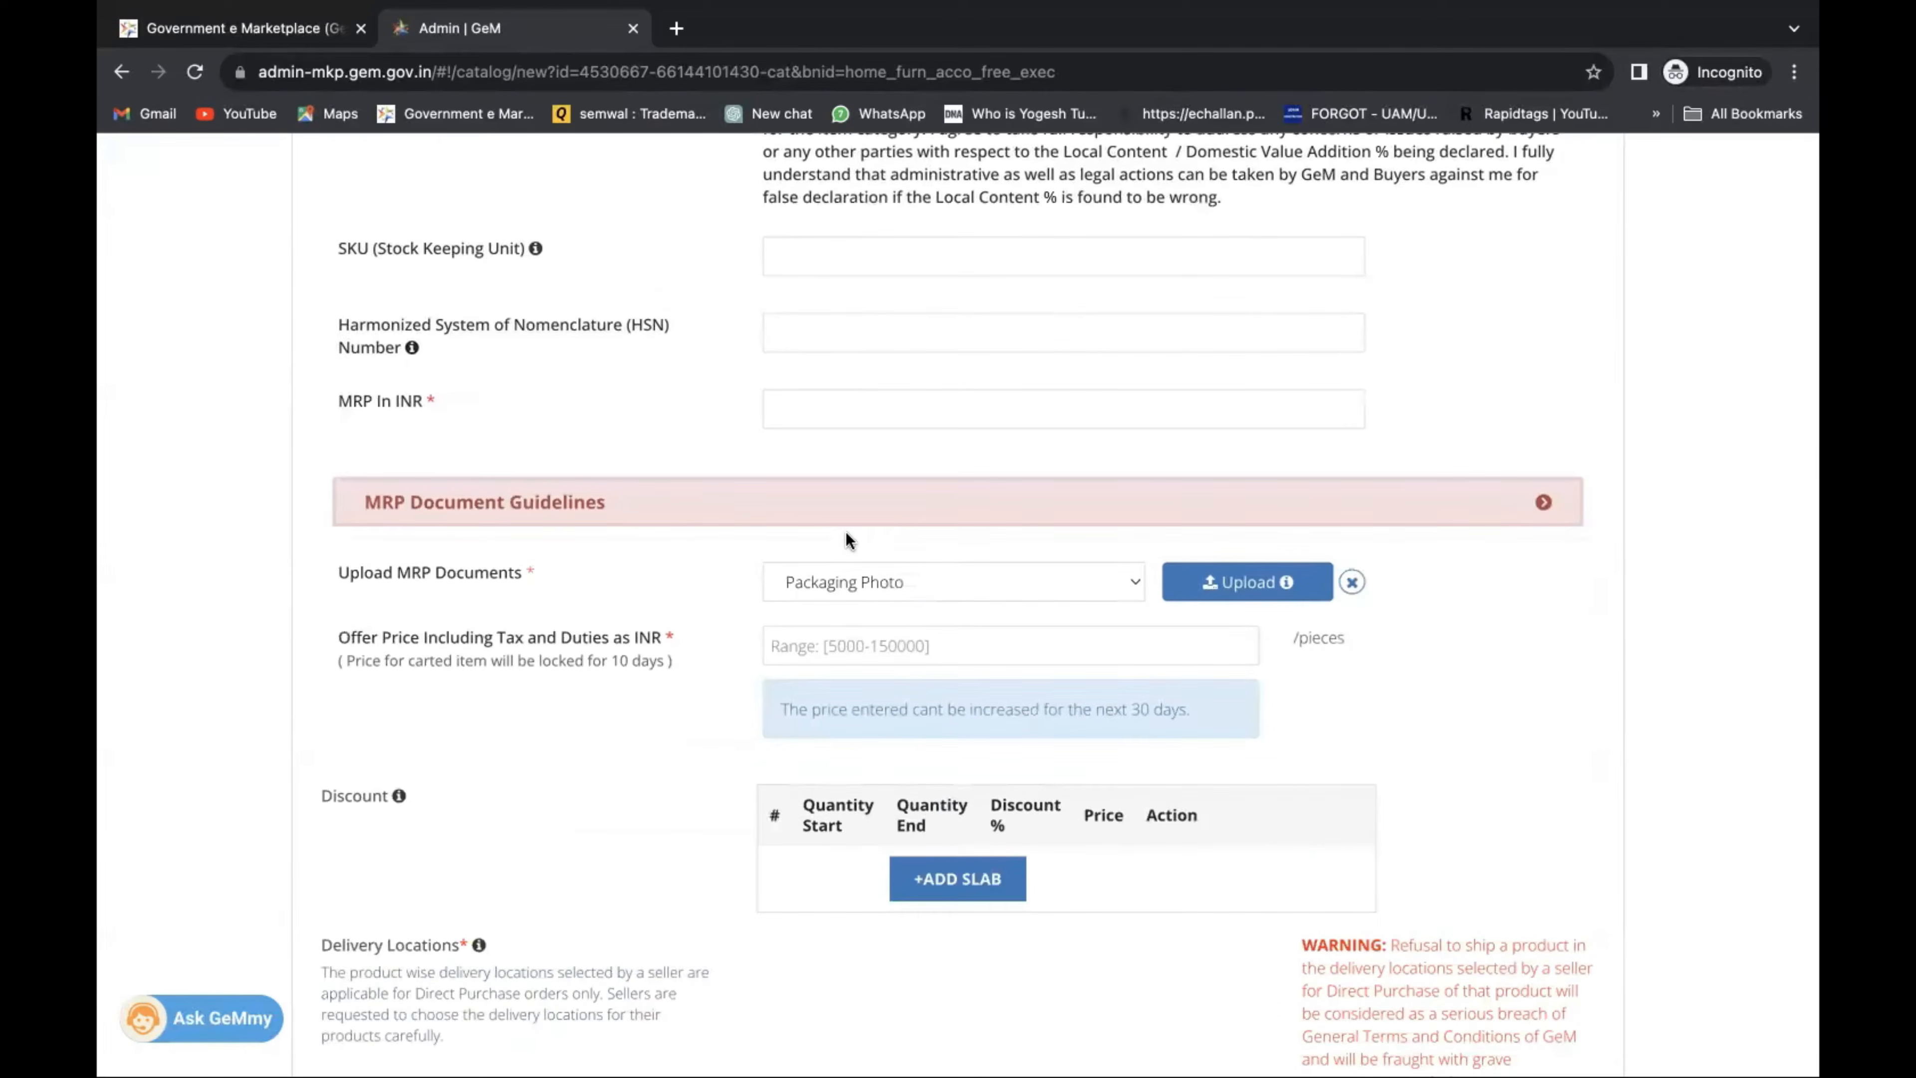
# Enter 50000 as the MRP in INR.
pyautogui.click(884, 413)
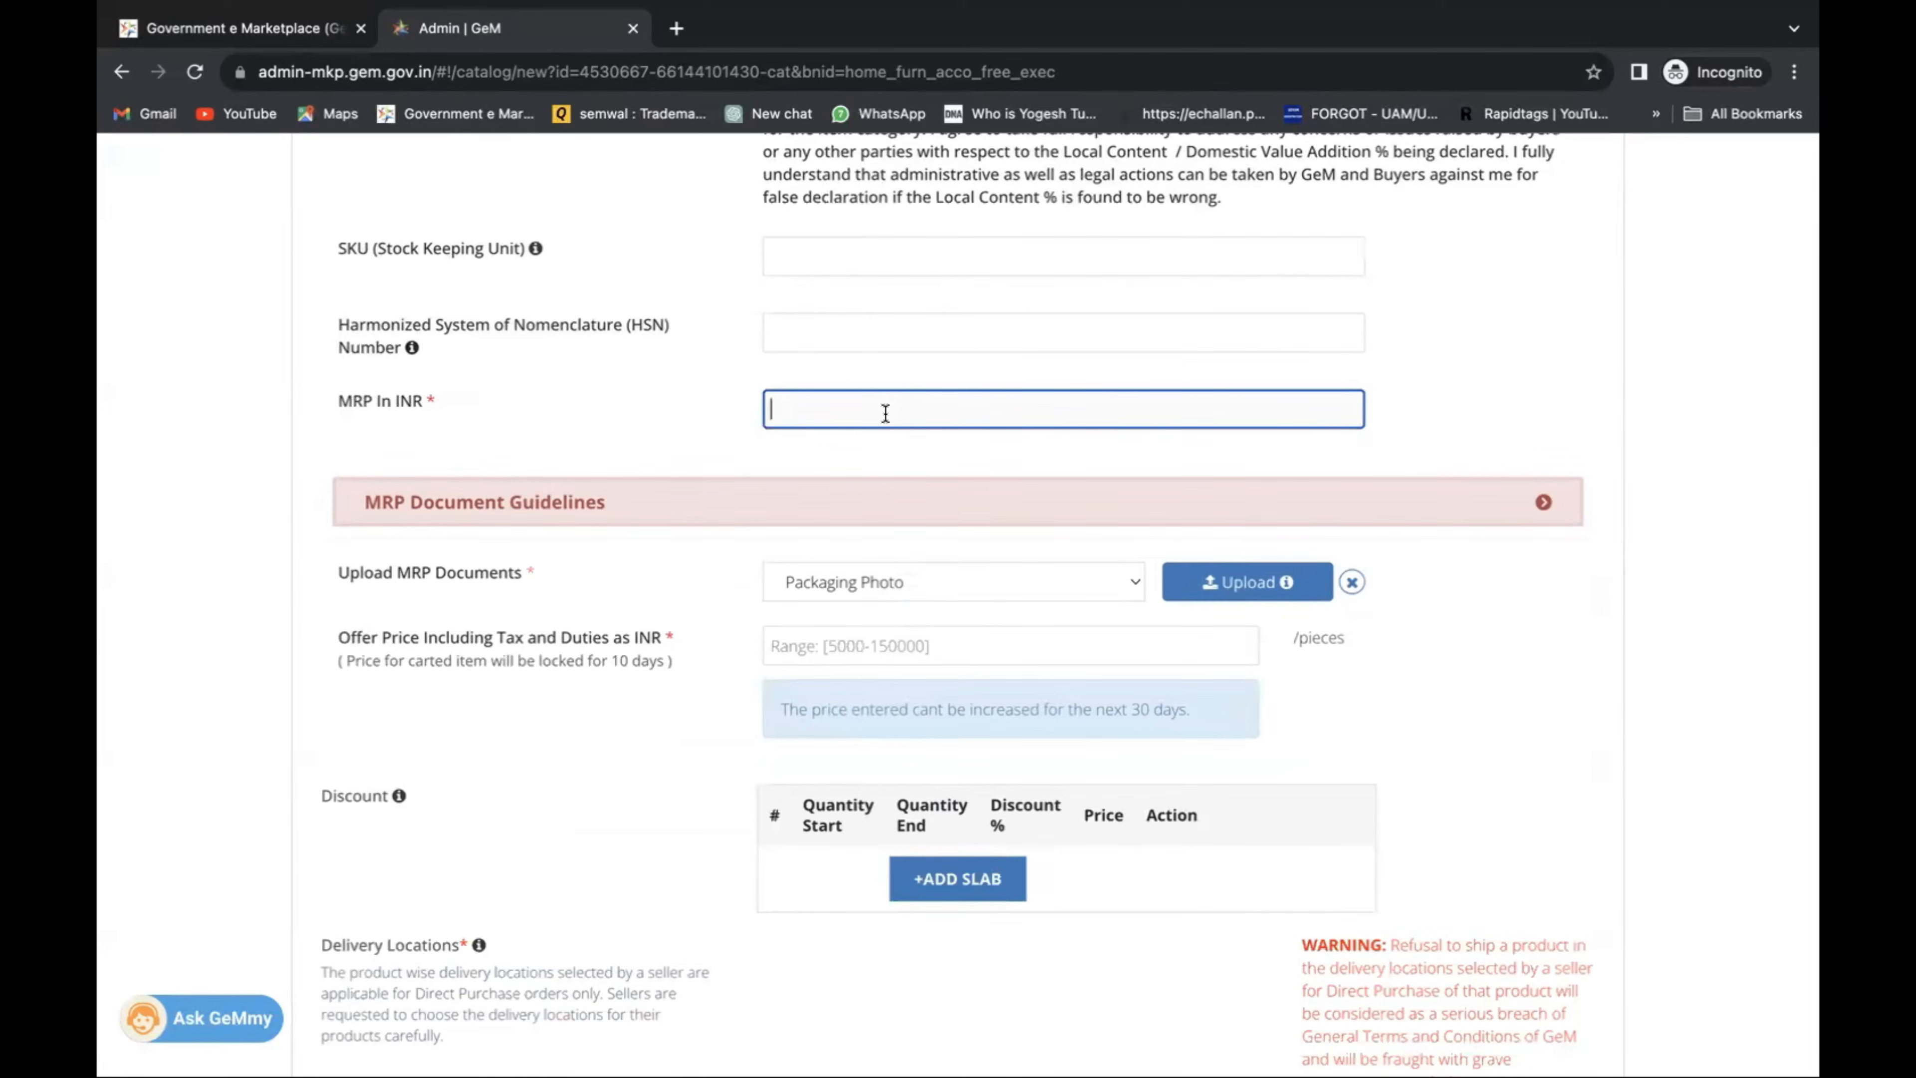
pyautogui.write('50000')
pyautogui.scroll(-1, 753, 437)
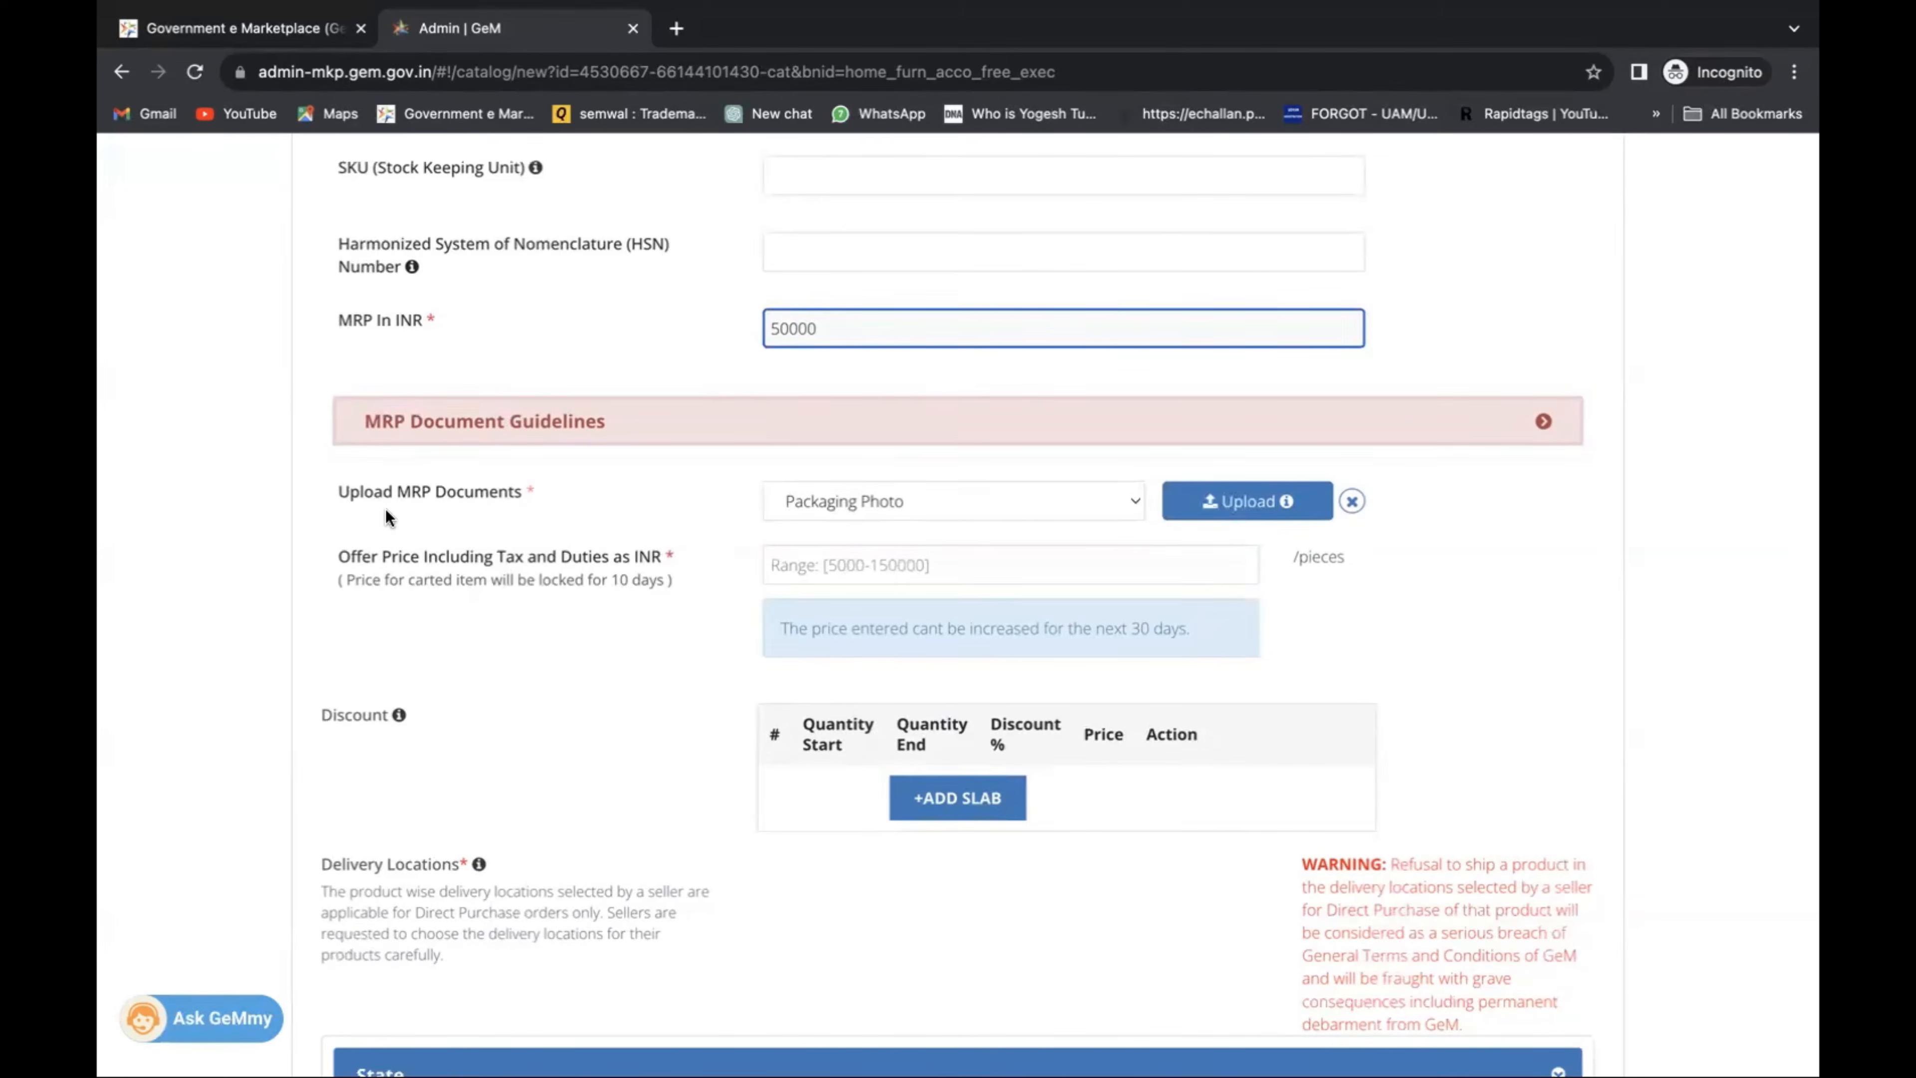
# Upload MRP.pdf as the MRP Declaration on OEM Letterhead document.
pyautogui.click(977, 490)
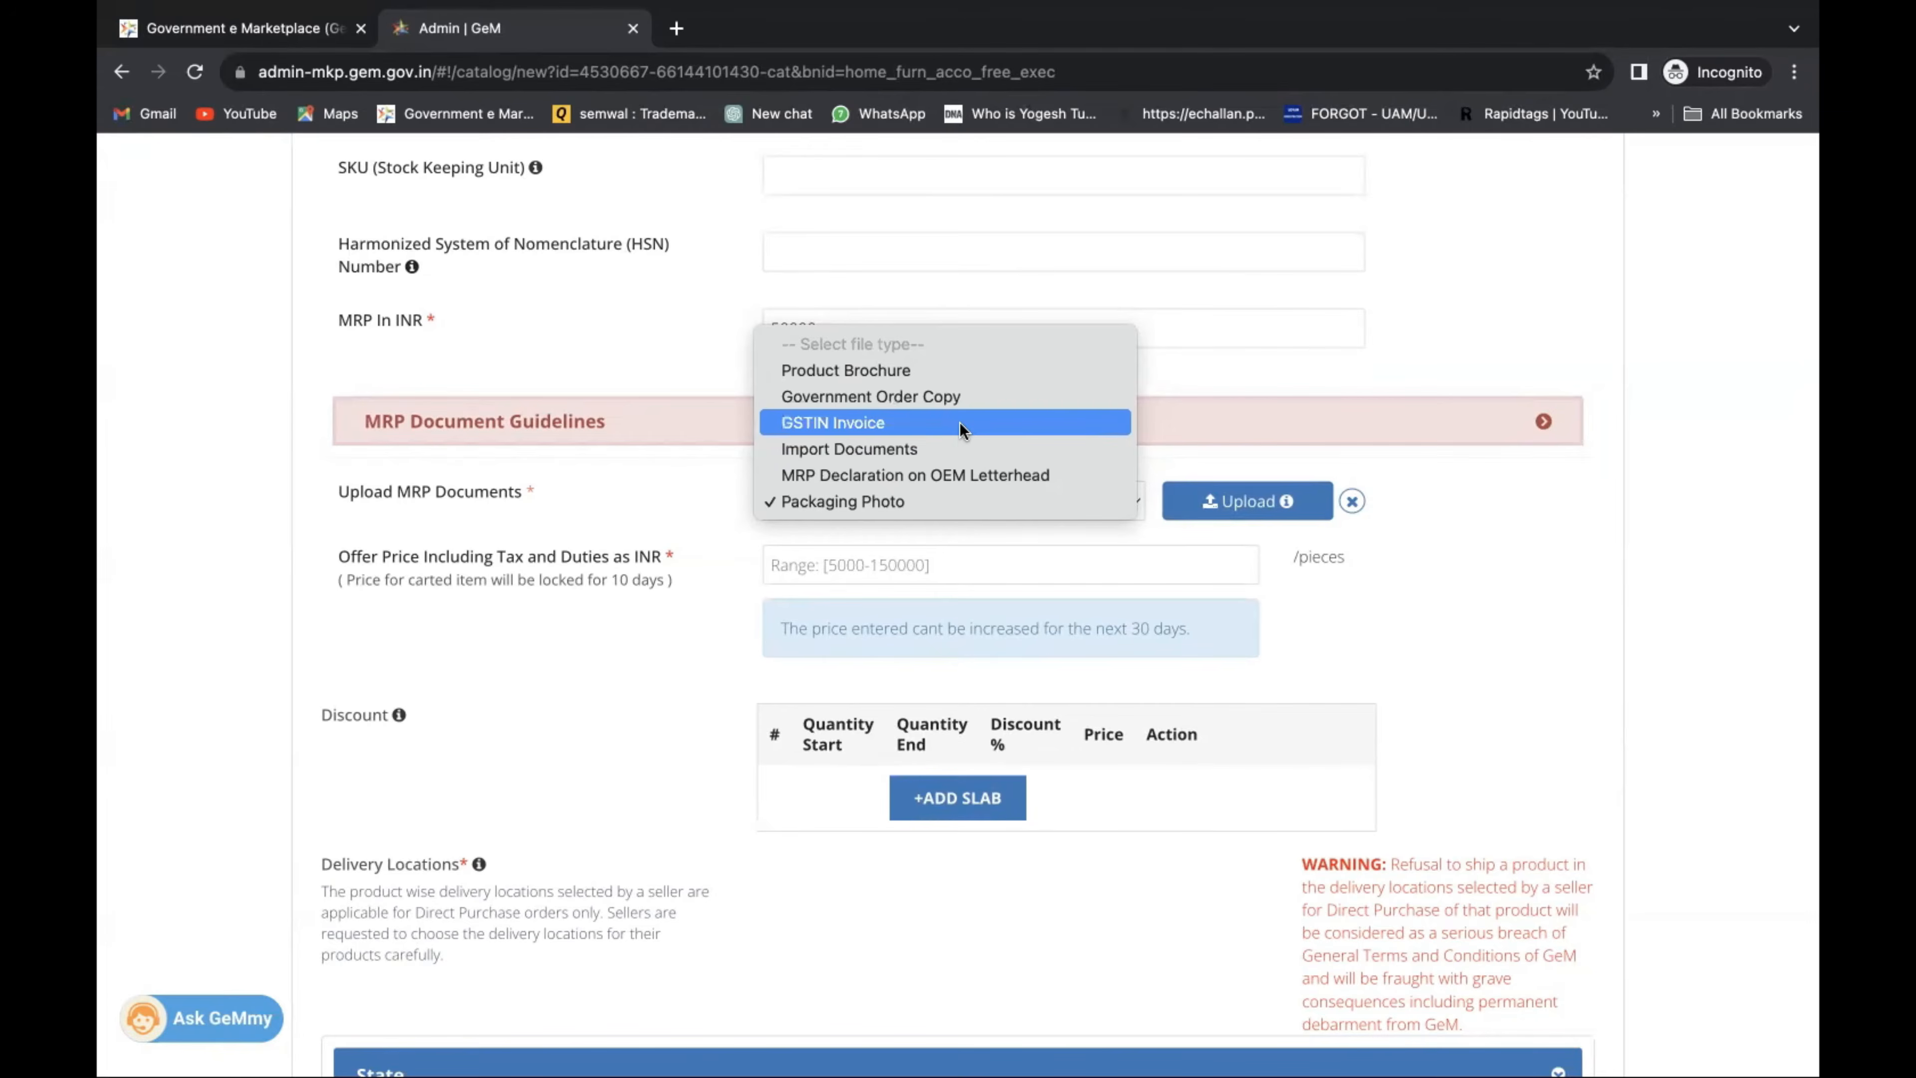
pyautogui.click(969, 474)
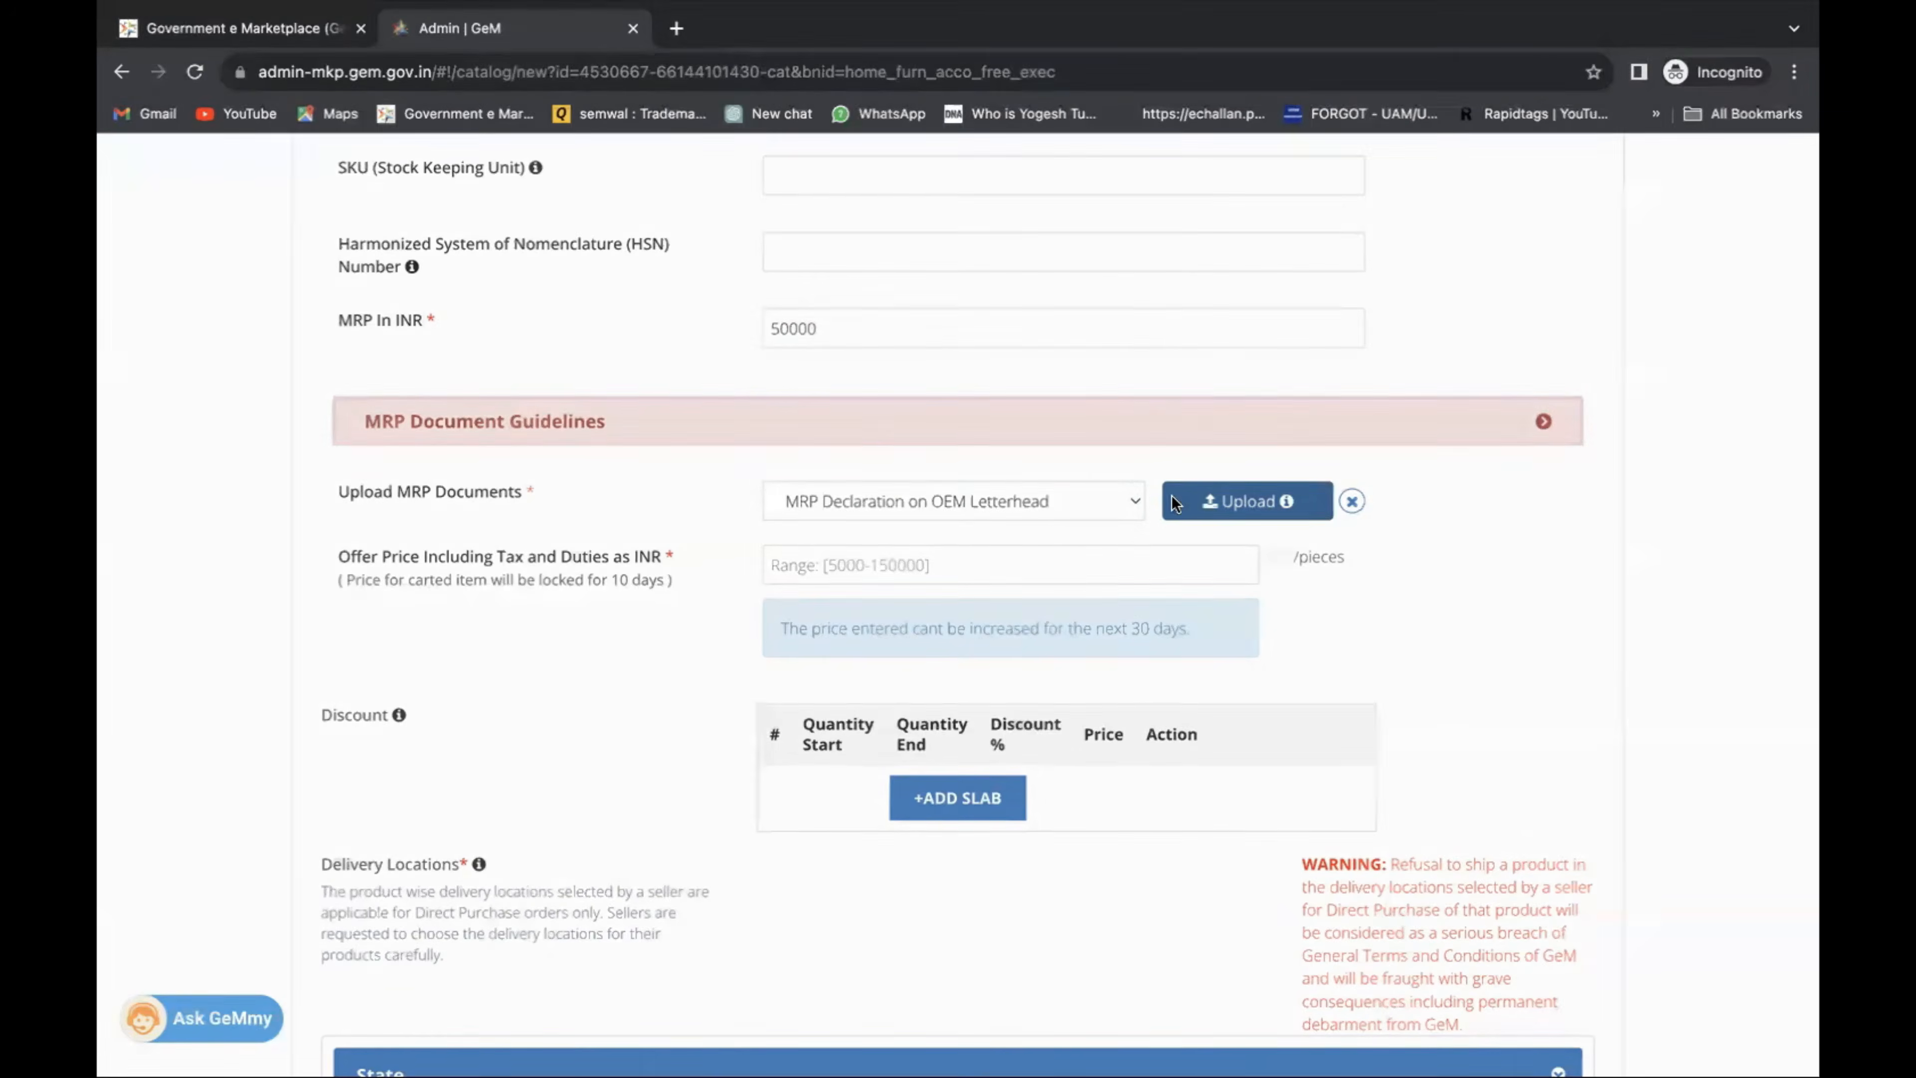
pyautogui.click(1174, 499)
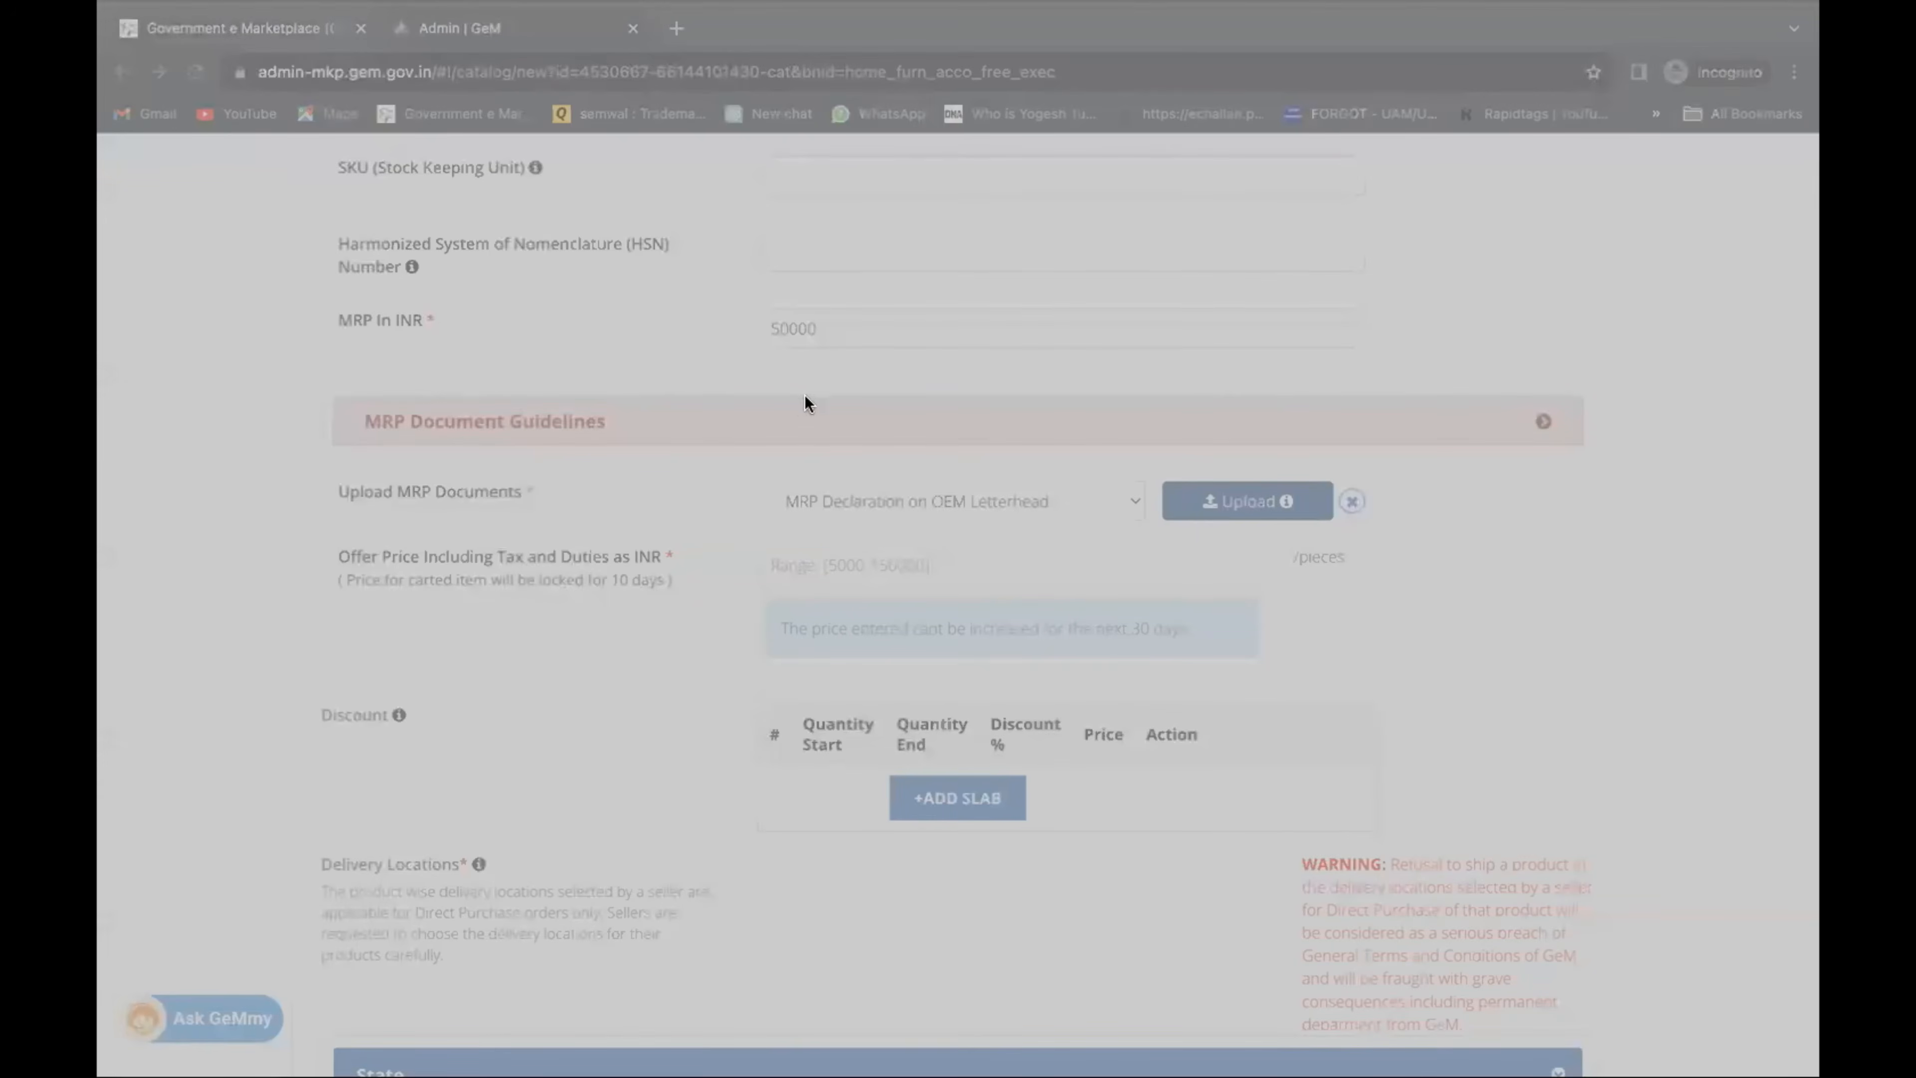
pyautogui.scroll(-3, 943, 521)
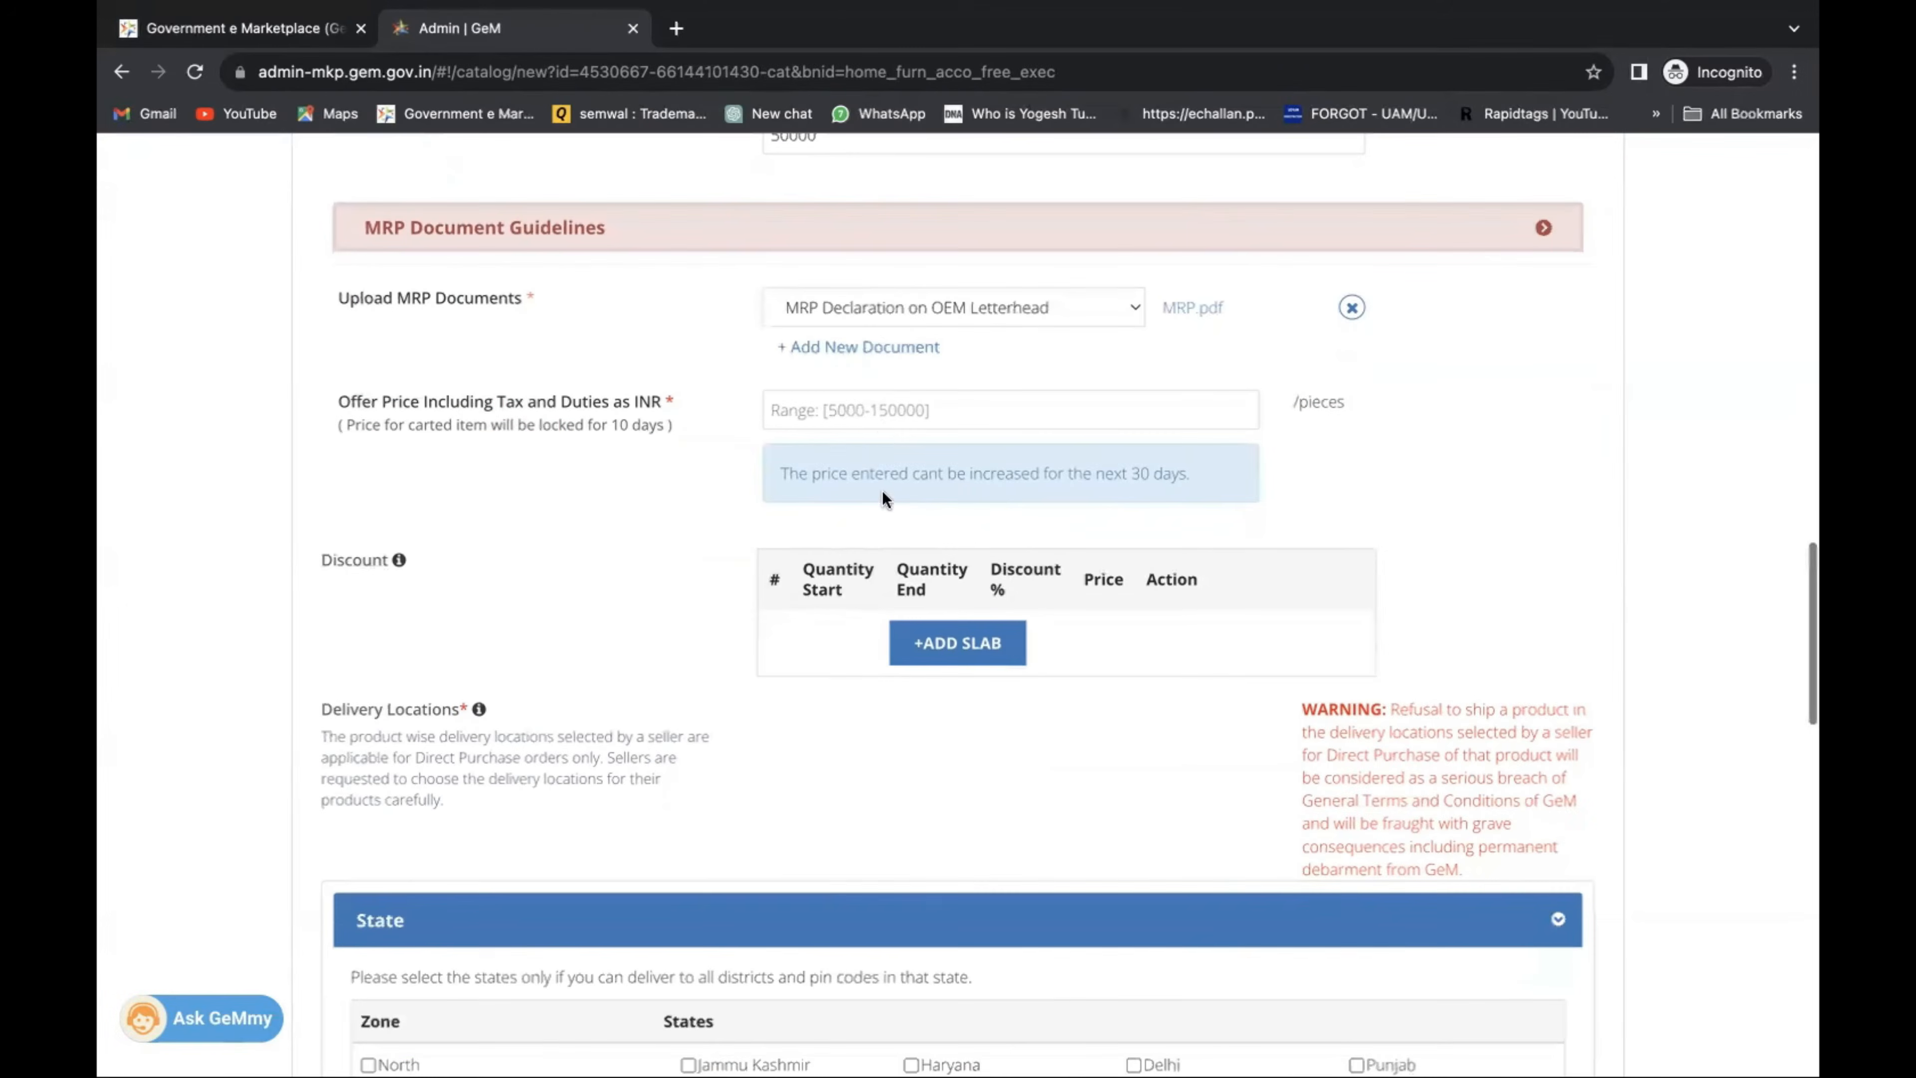
pyautogui.click(880, 427)
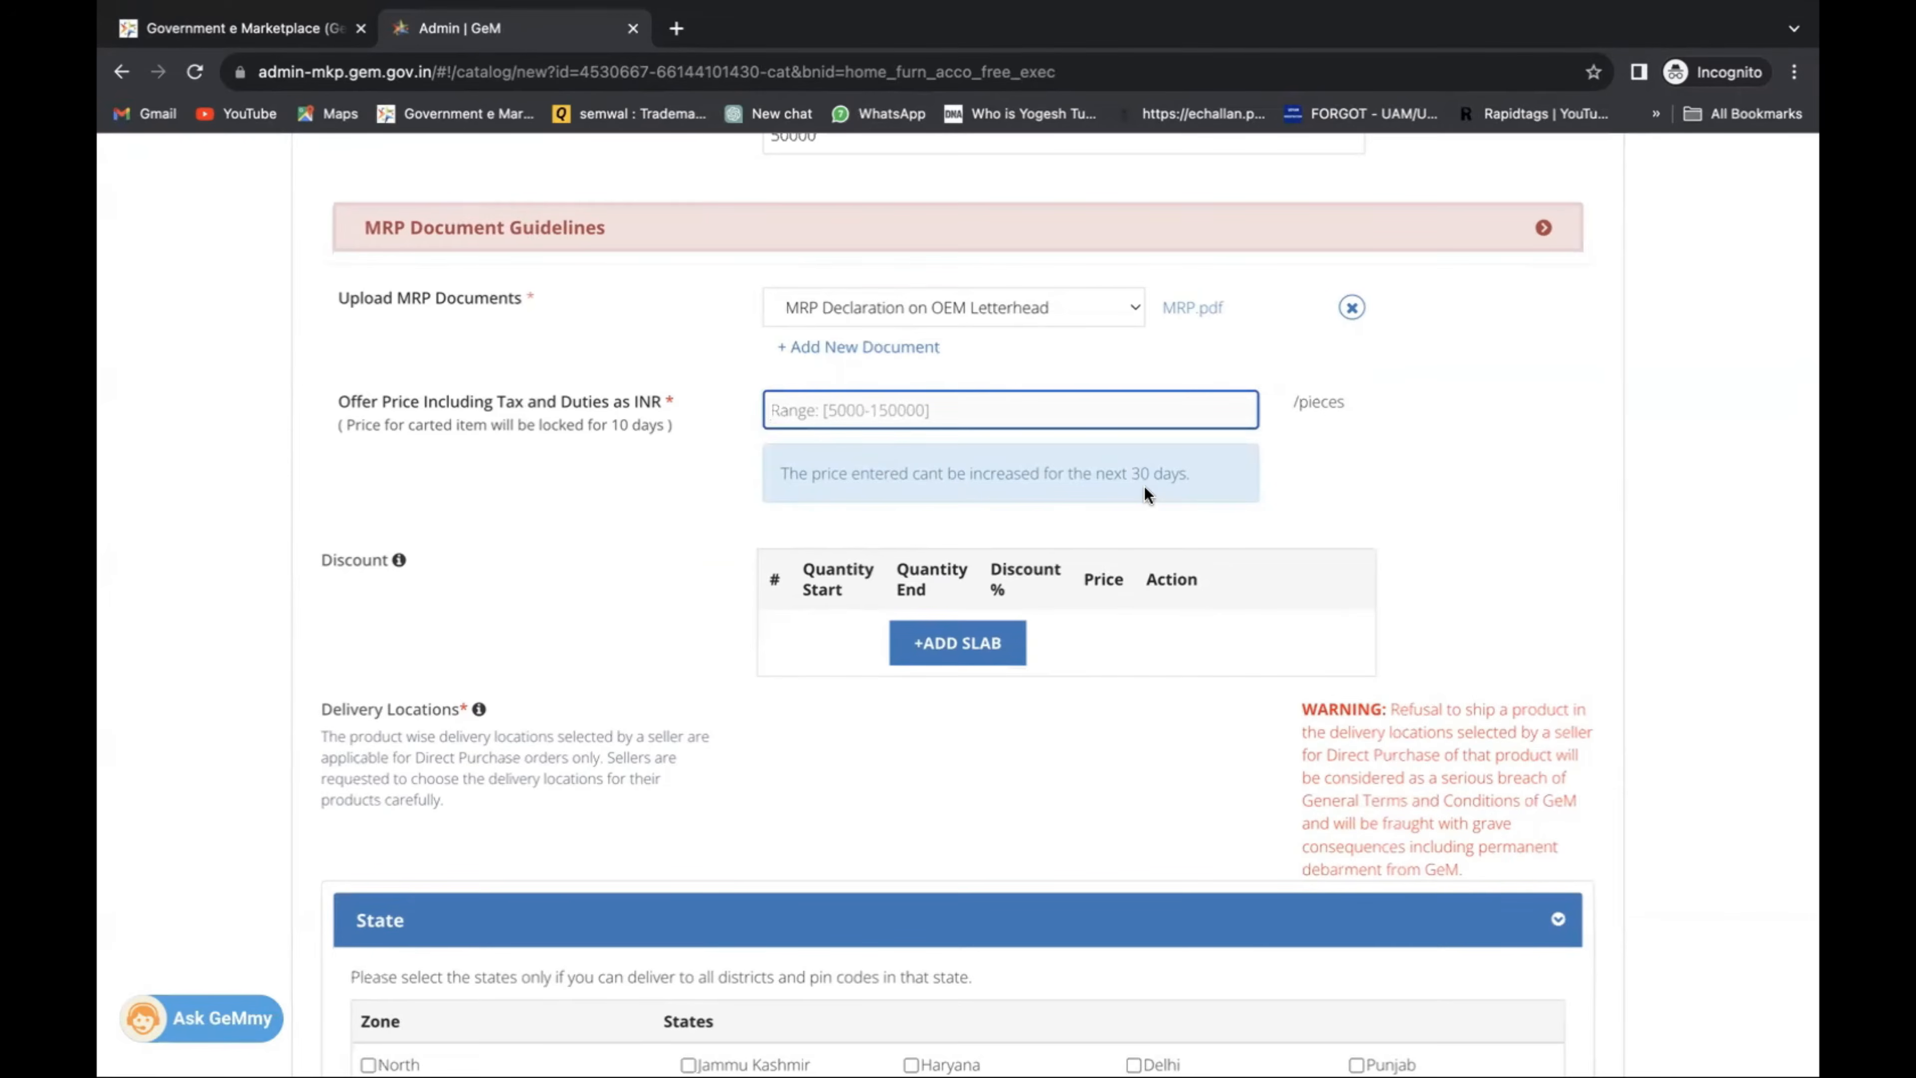
# Enter an offer price, replacing the initial 49000 with 4000.
pyautogui.scroll(1, 1144, 493)
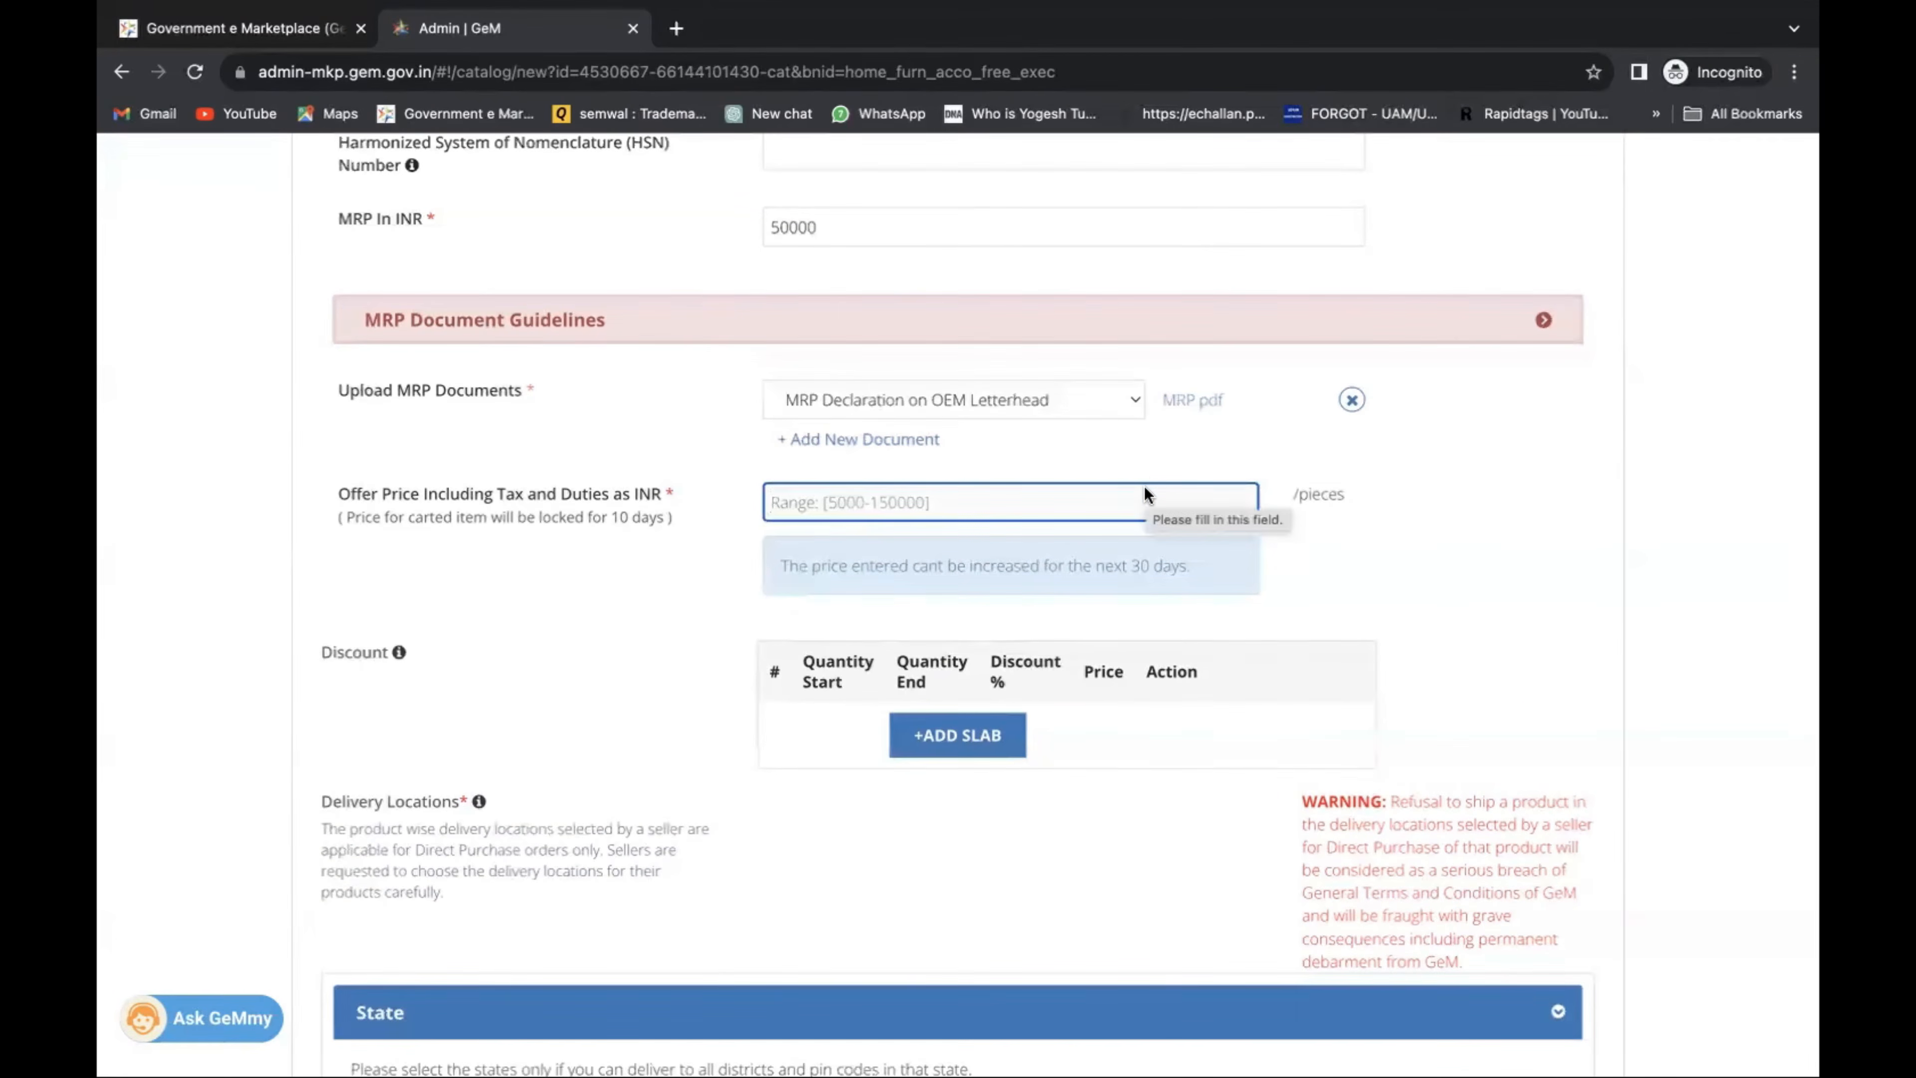
pyautogui.write('49000')
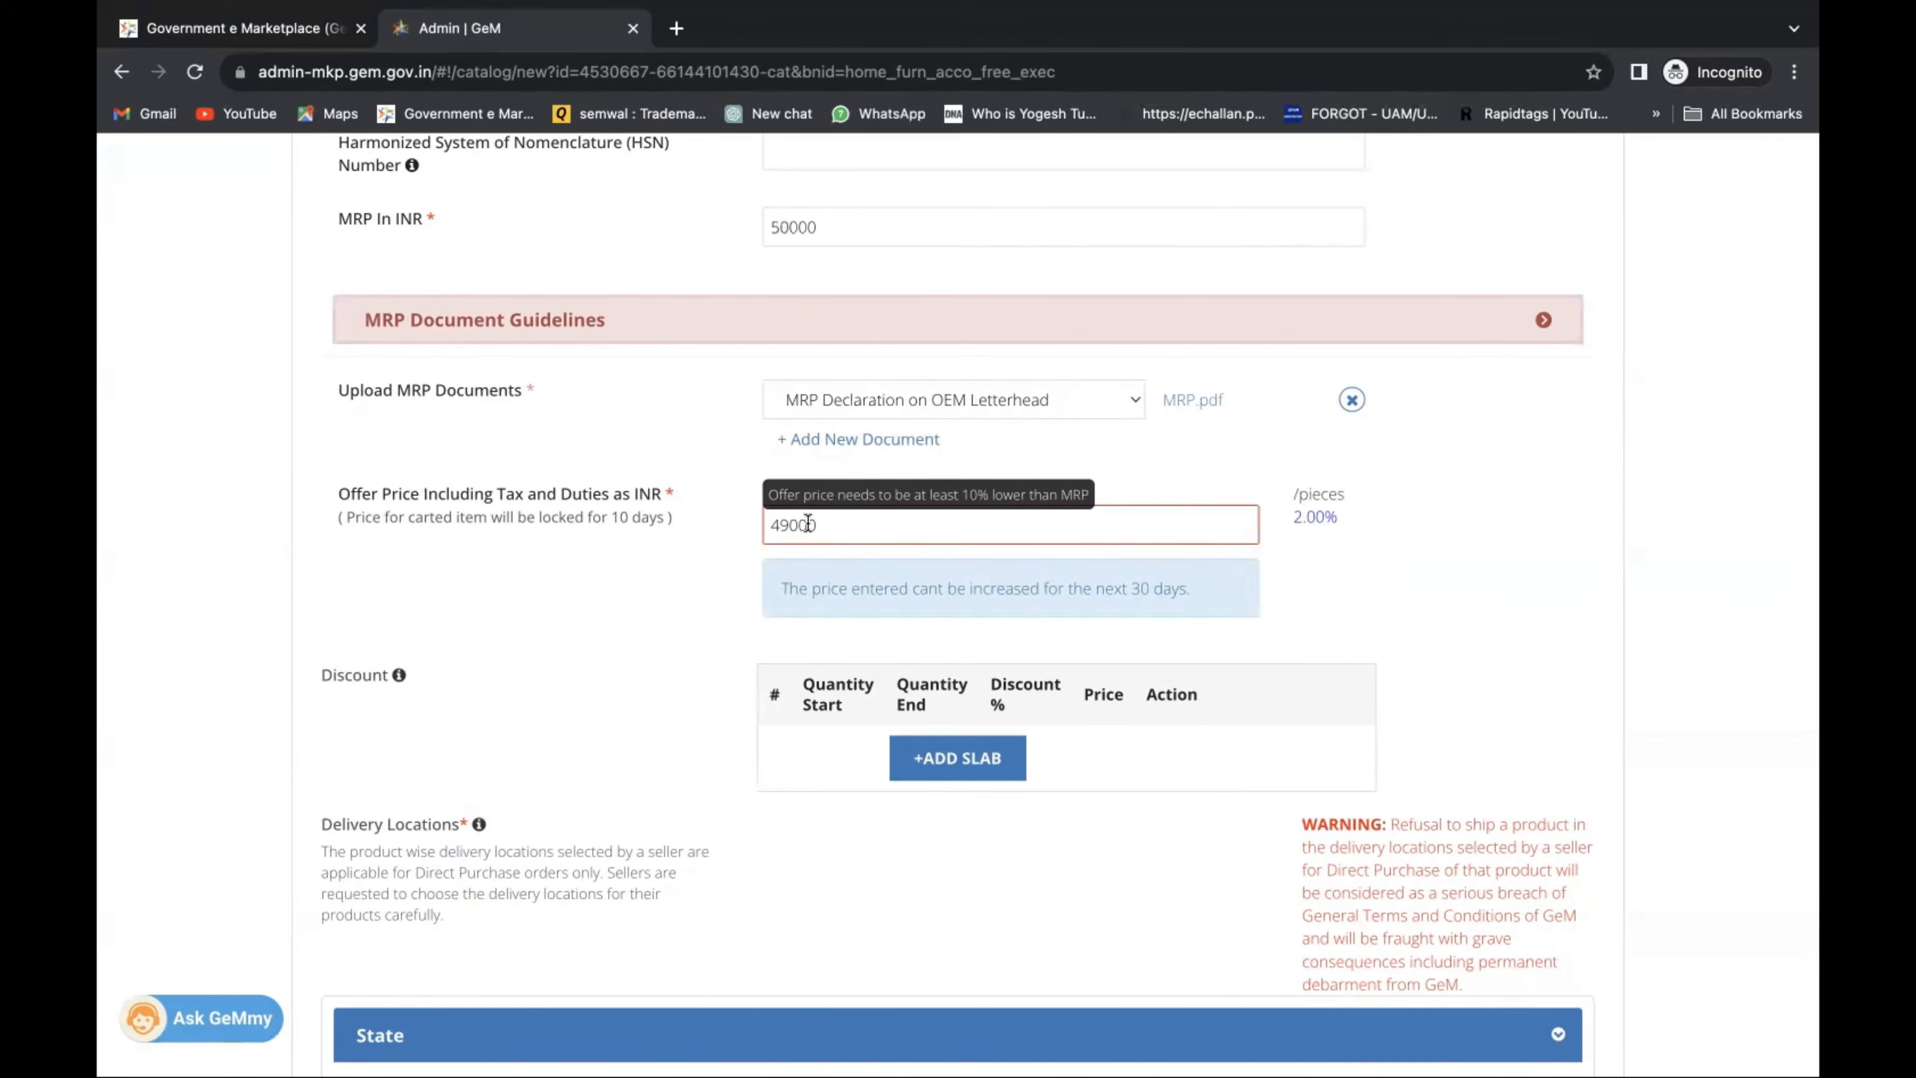
pyautogui.hotkey('ctrl', 'a')
pyautogui.press('BackSpace')
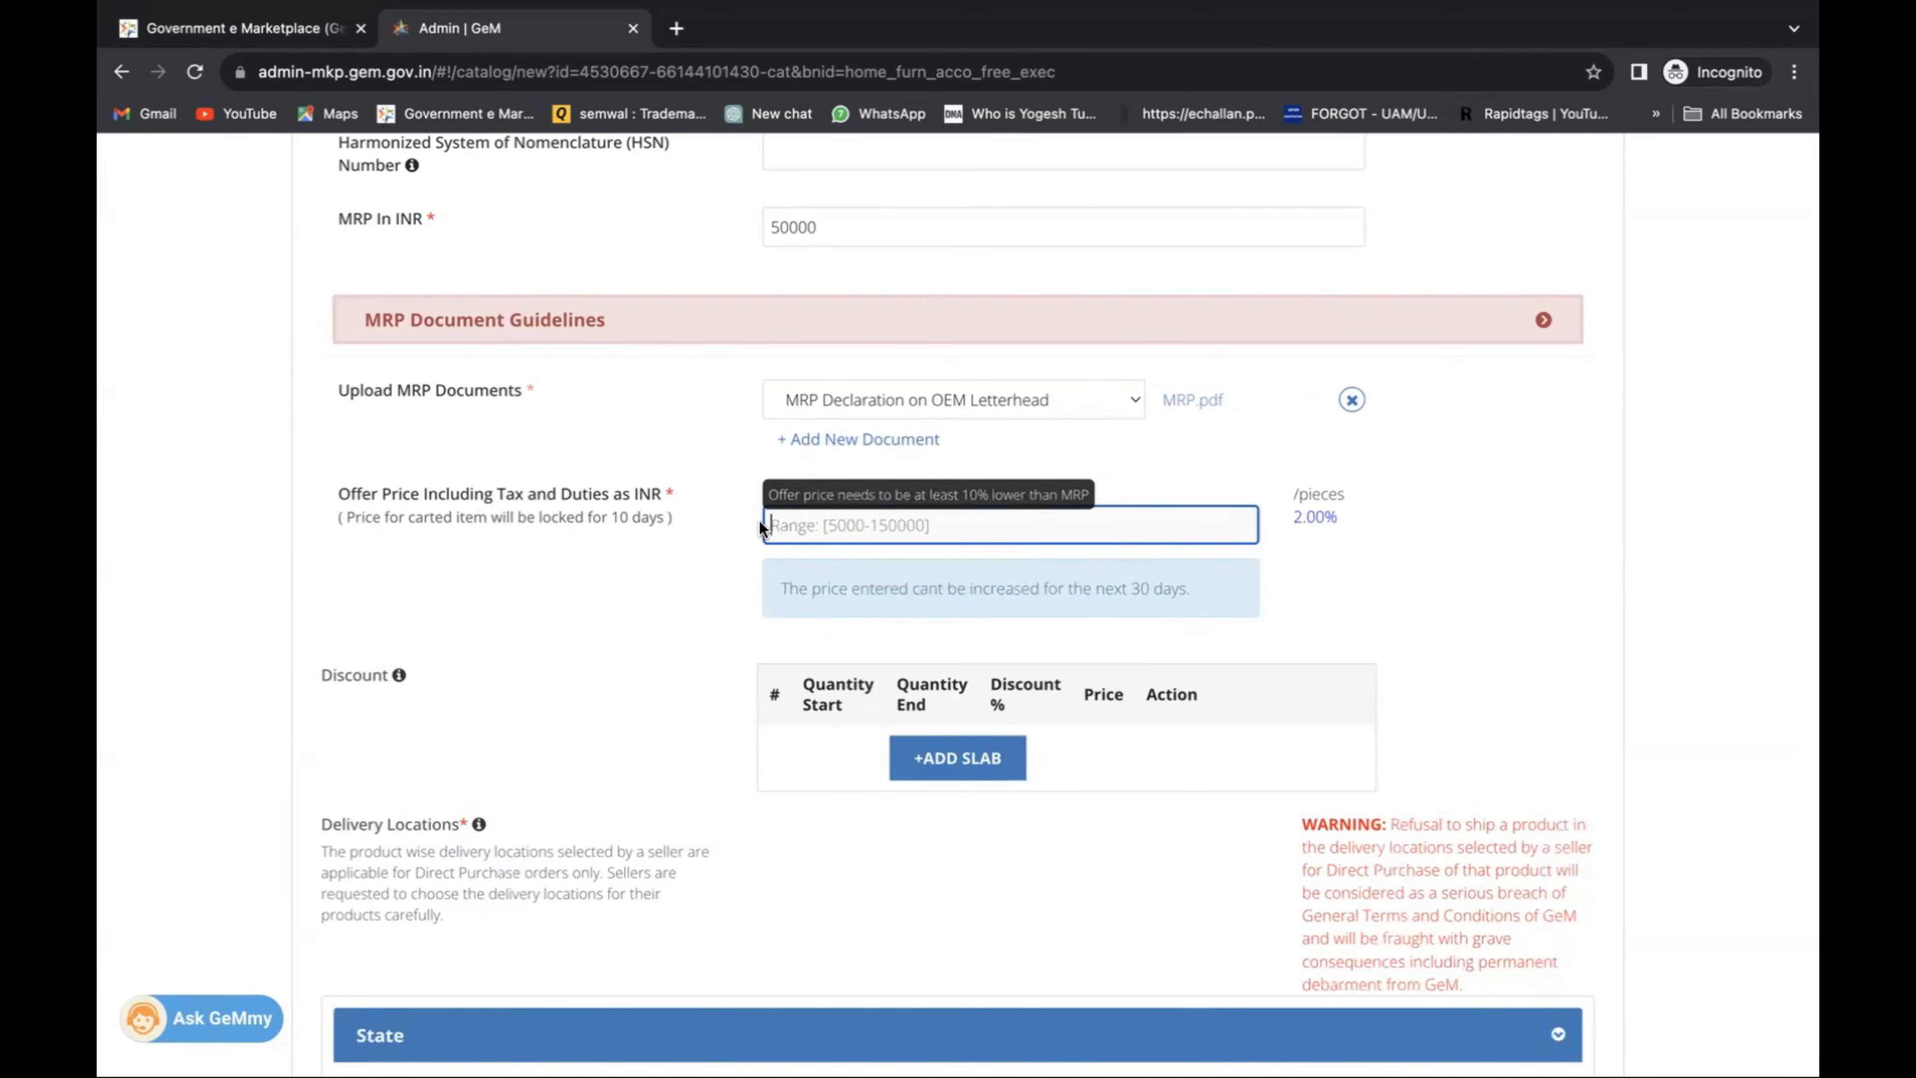
pyautogui.write('4000')
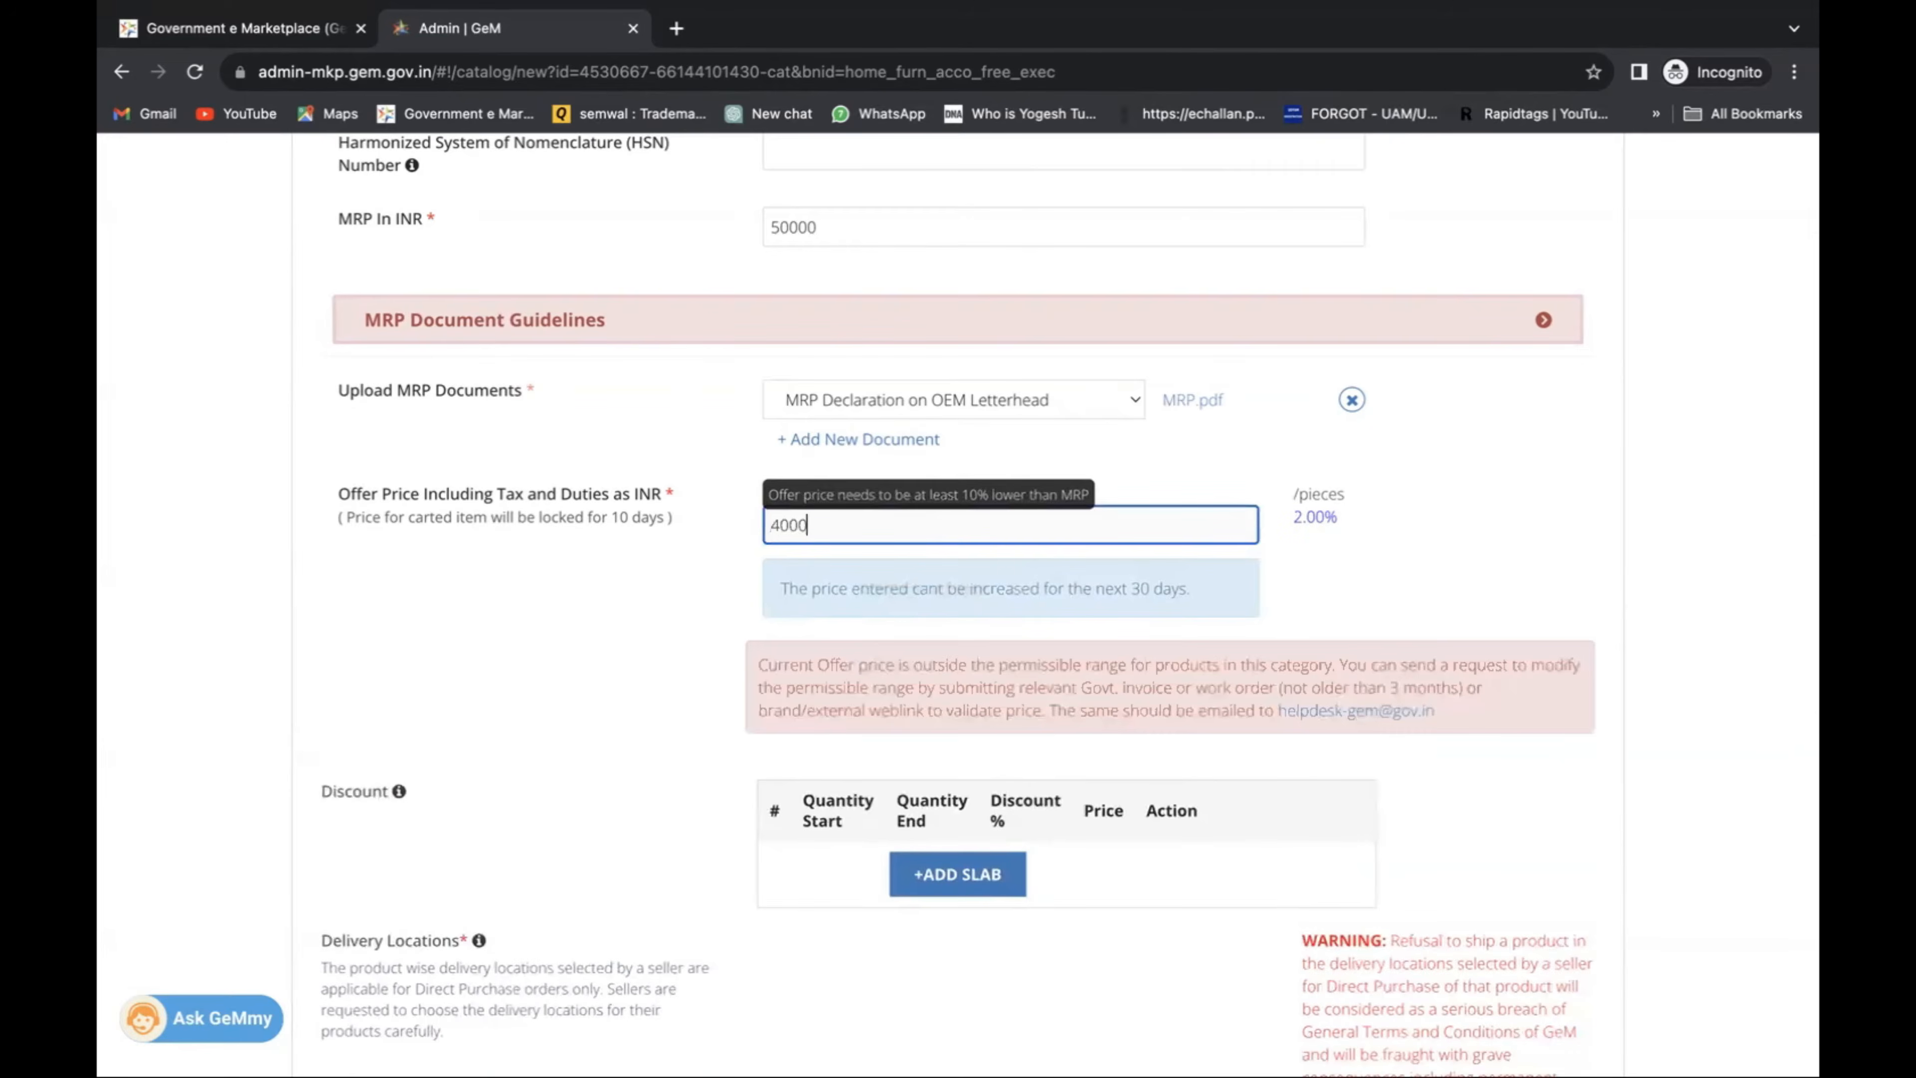
pyautogui.scroll(-2, 717, 536)
pyautogui.click(716, 529)
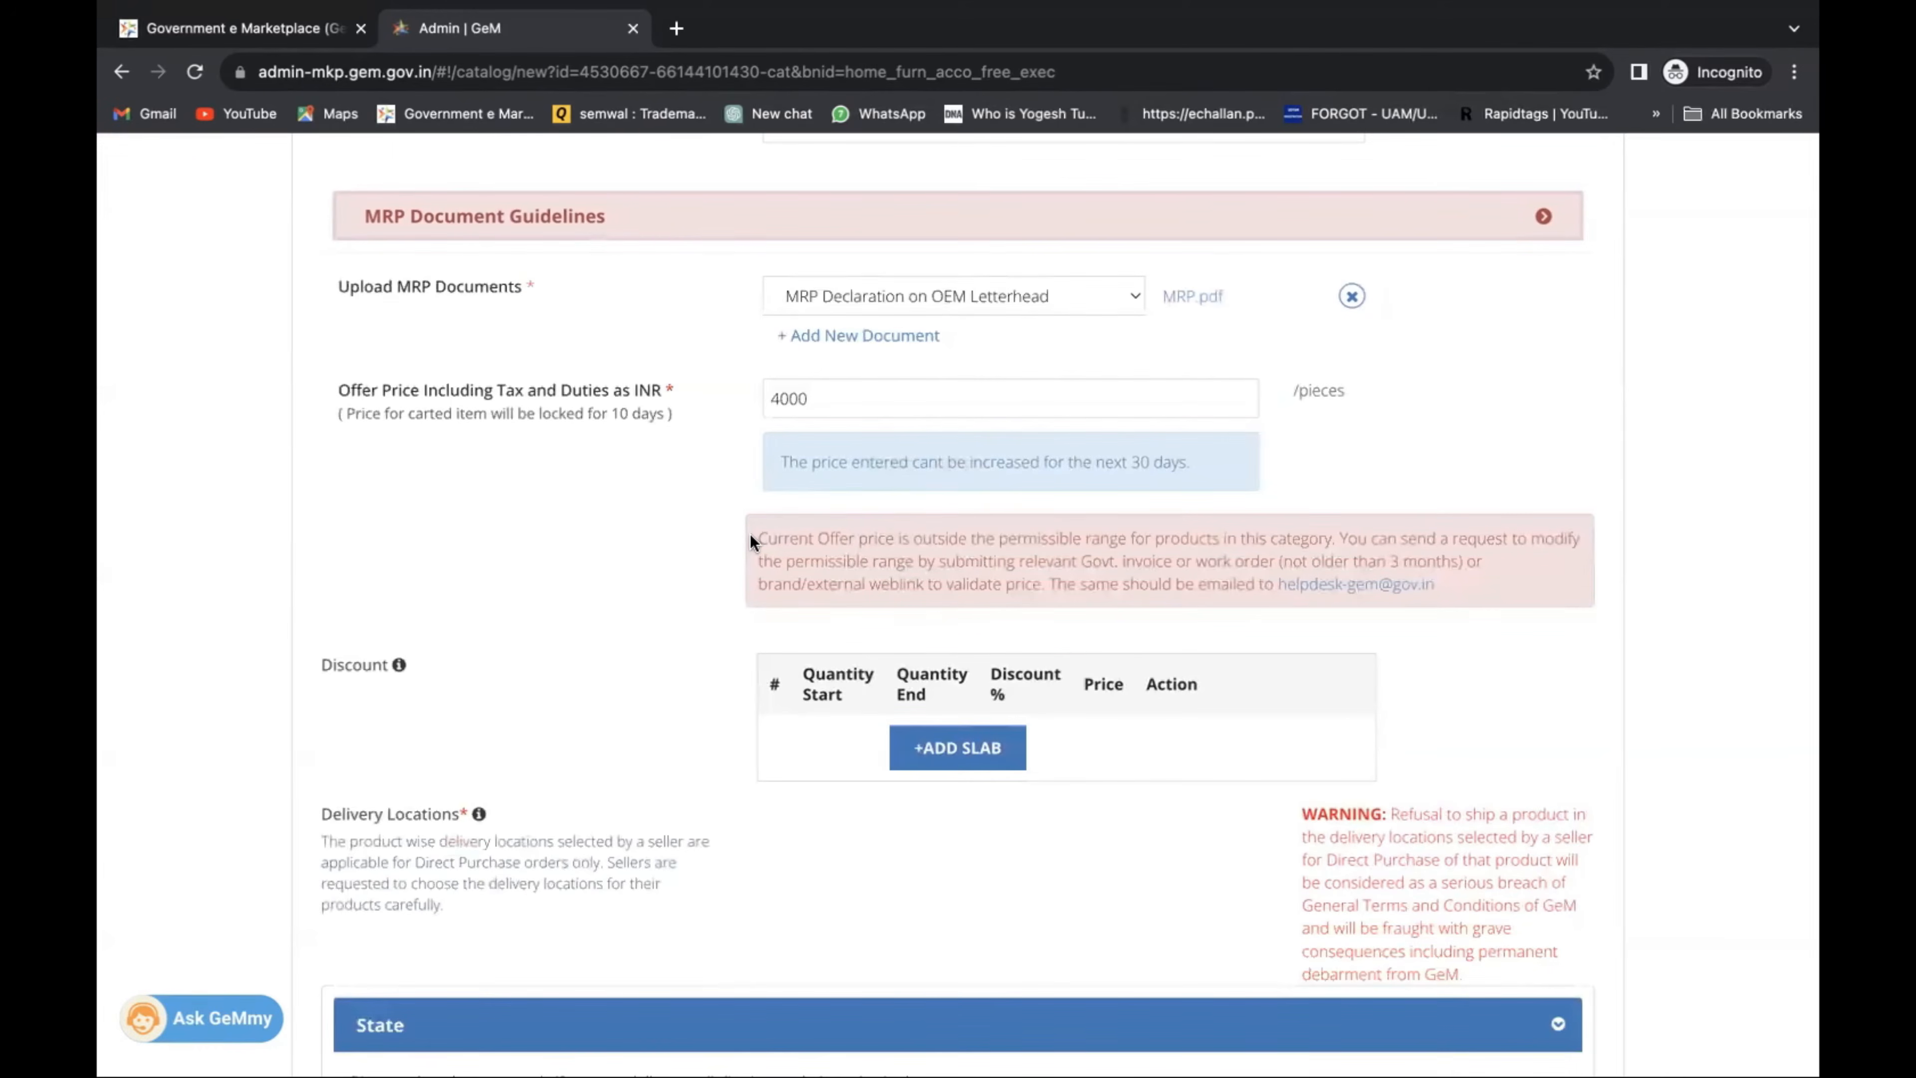
# Correct the out-of-range offer price to 45000 INR, a 10% discount.
pyautogui.click(910, 405)
pyautogui.press('BackSpace')
pyautogui.press('BackSpace')
pyautogui.press('BackSpace')
pyautogui.press('BackSpace')
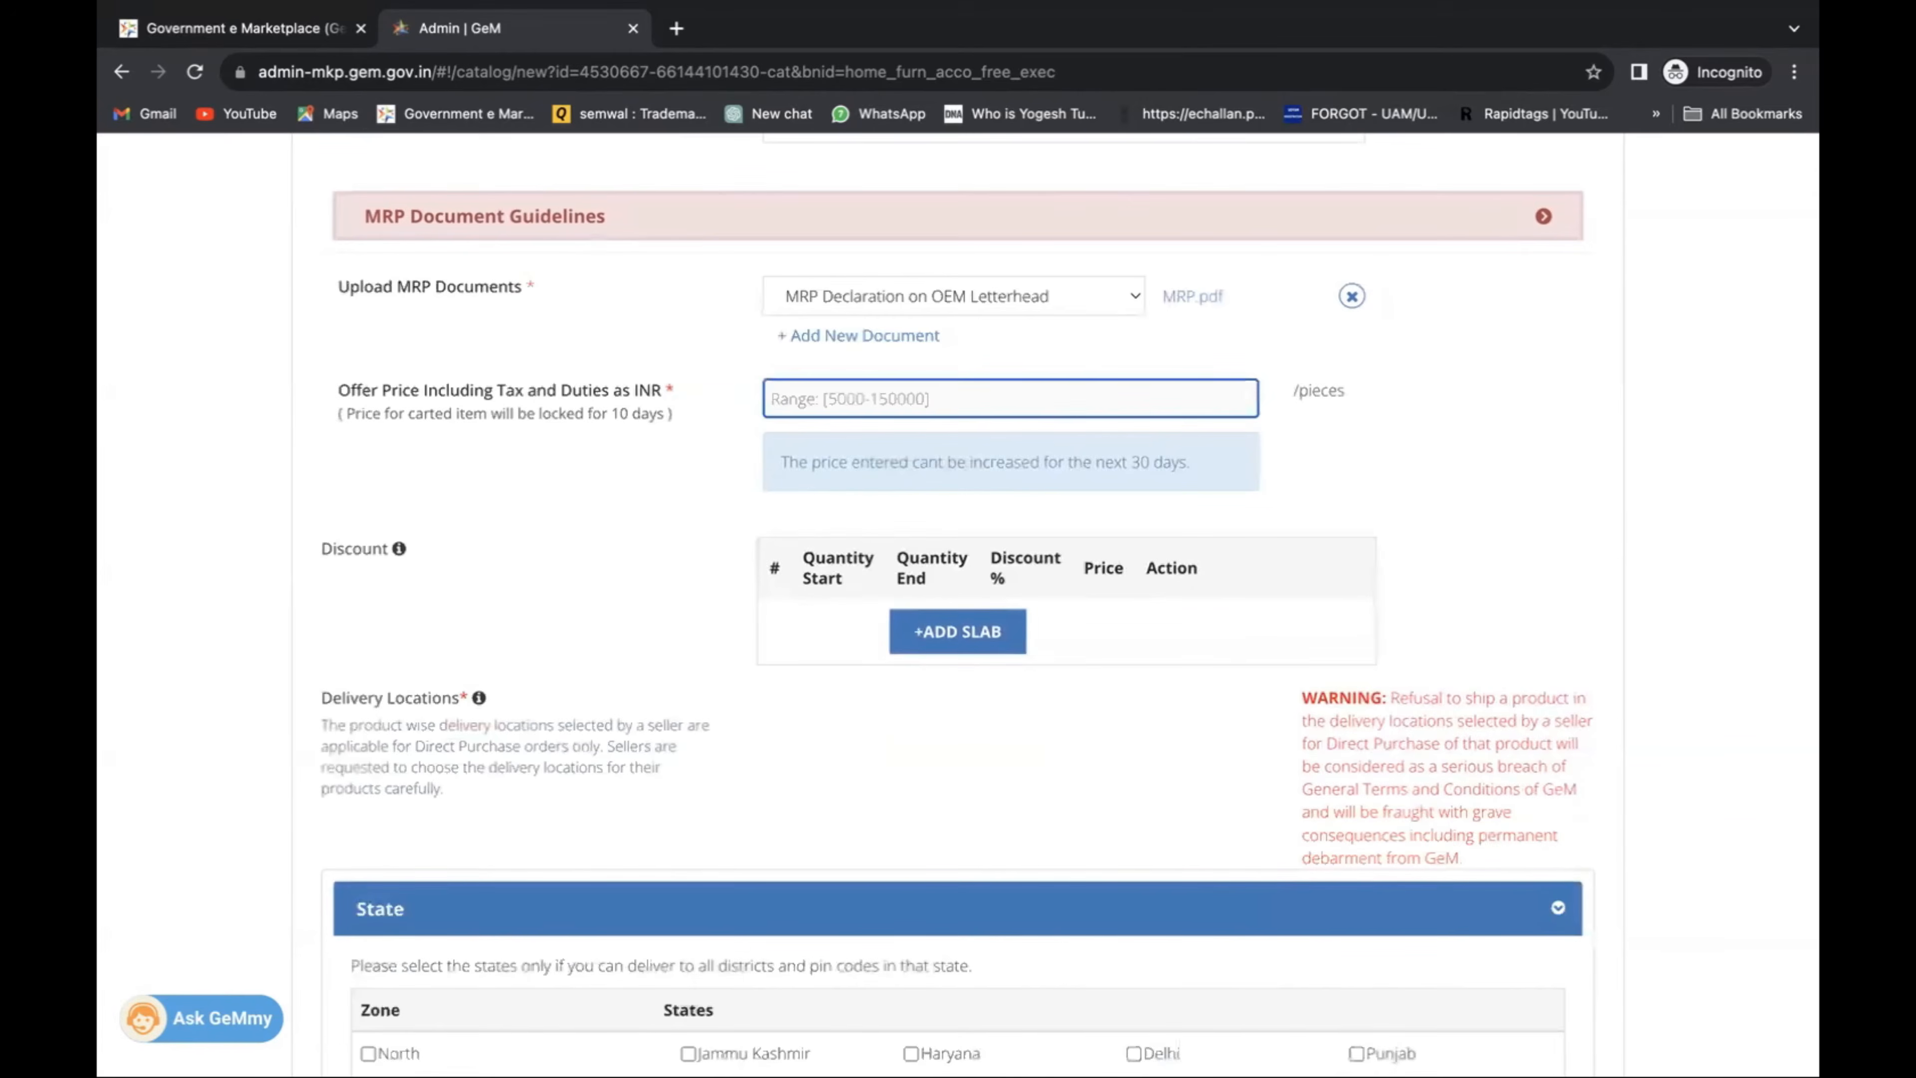
pyautogui.write('45')
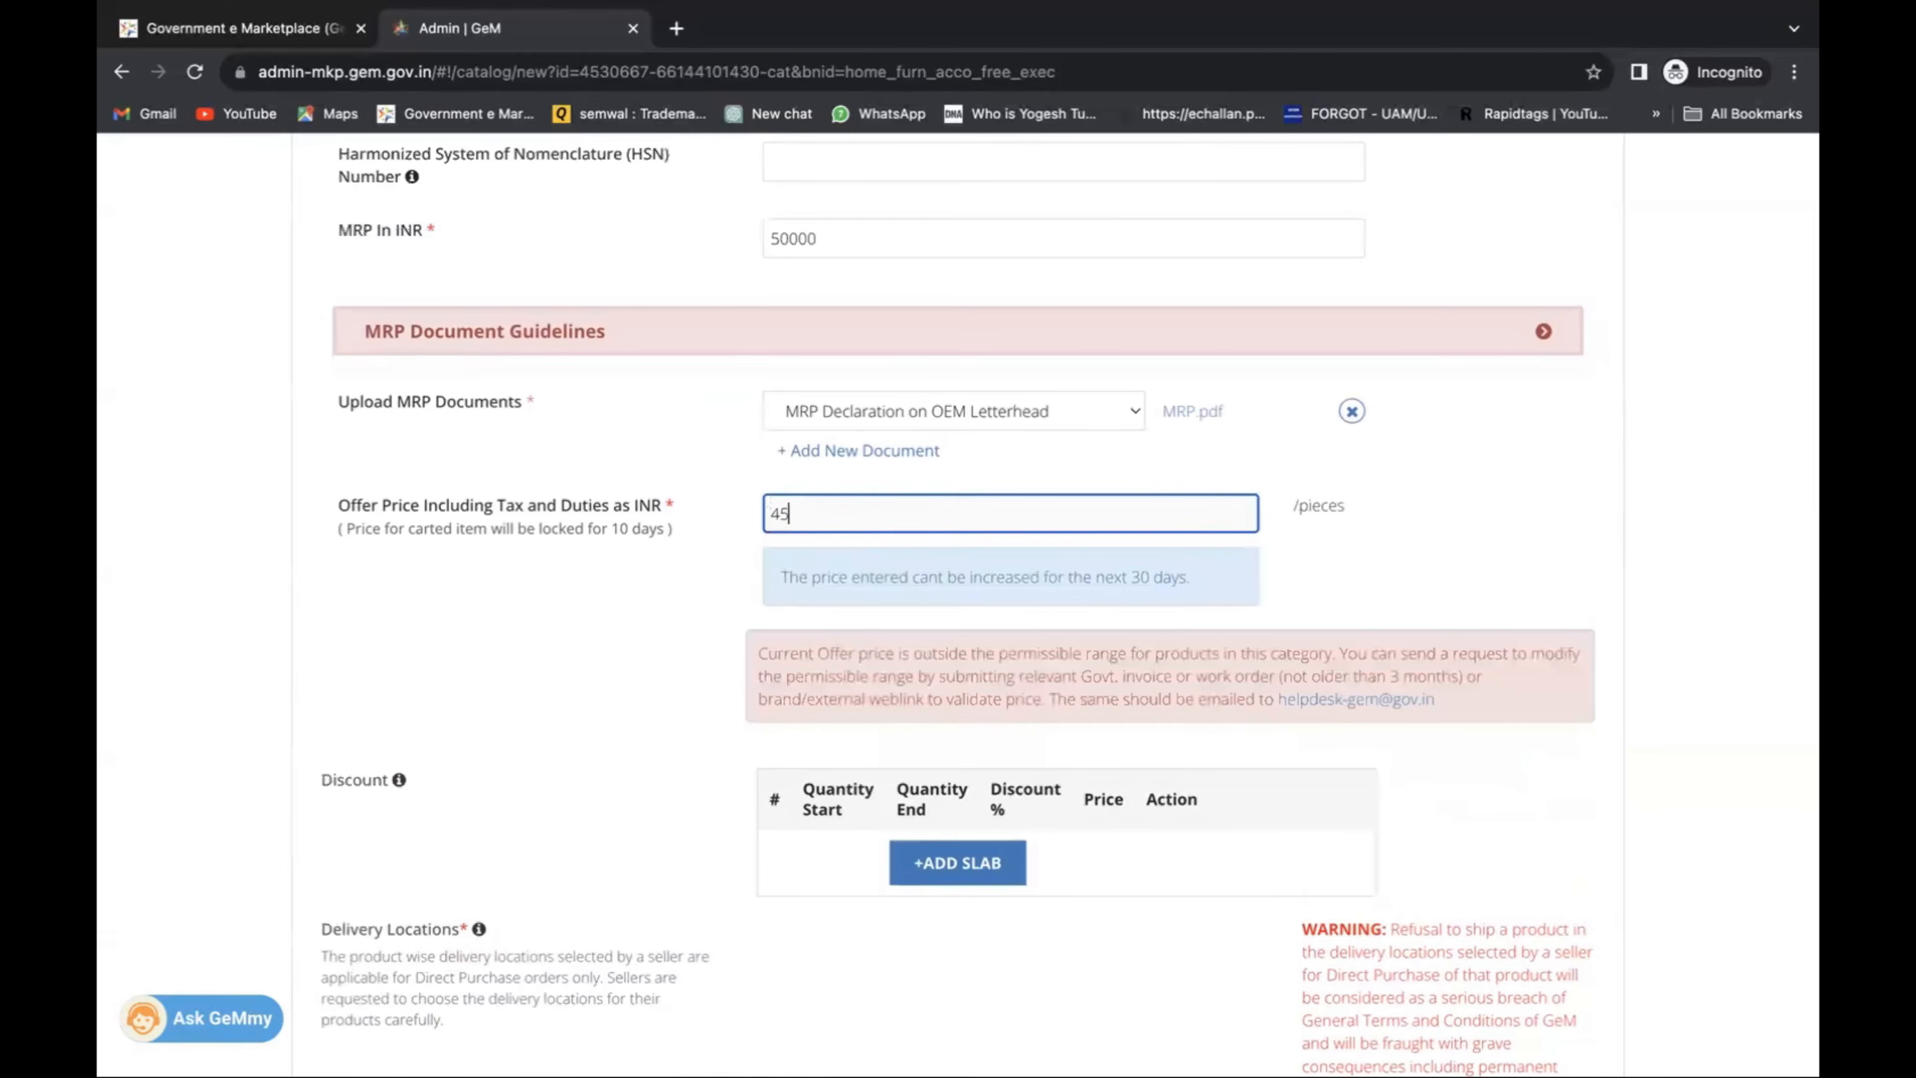
pyautogui.write('000')
pyautogui.click(655, 542)
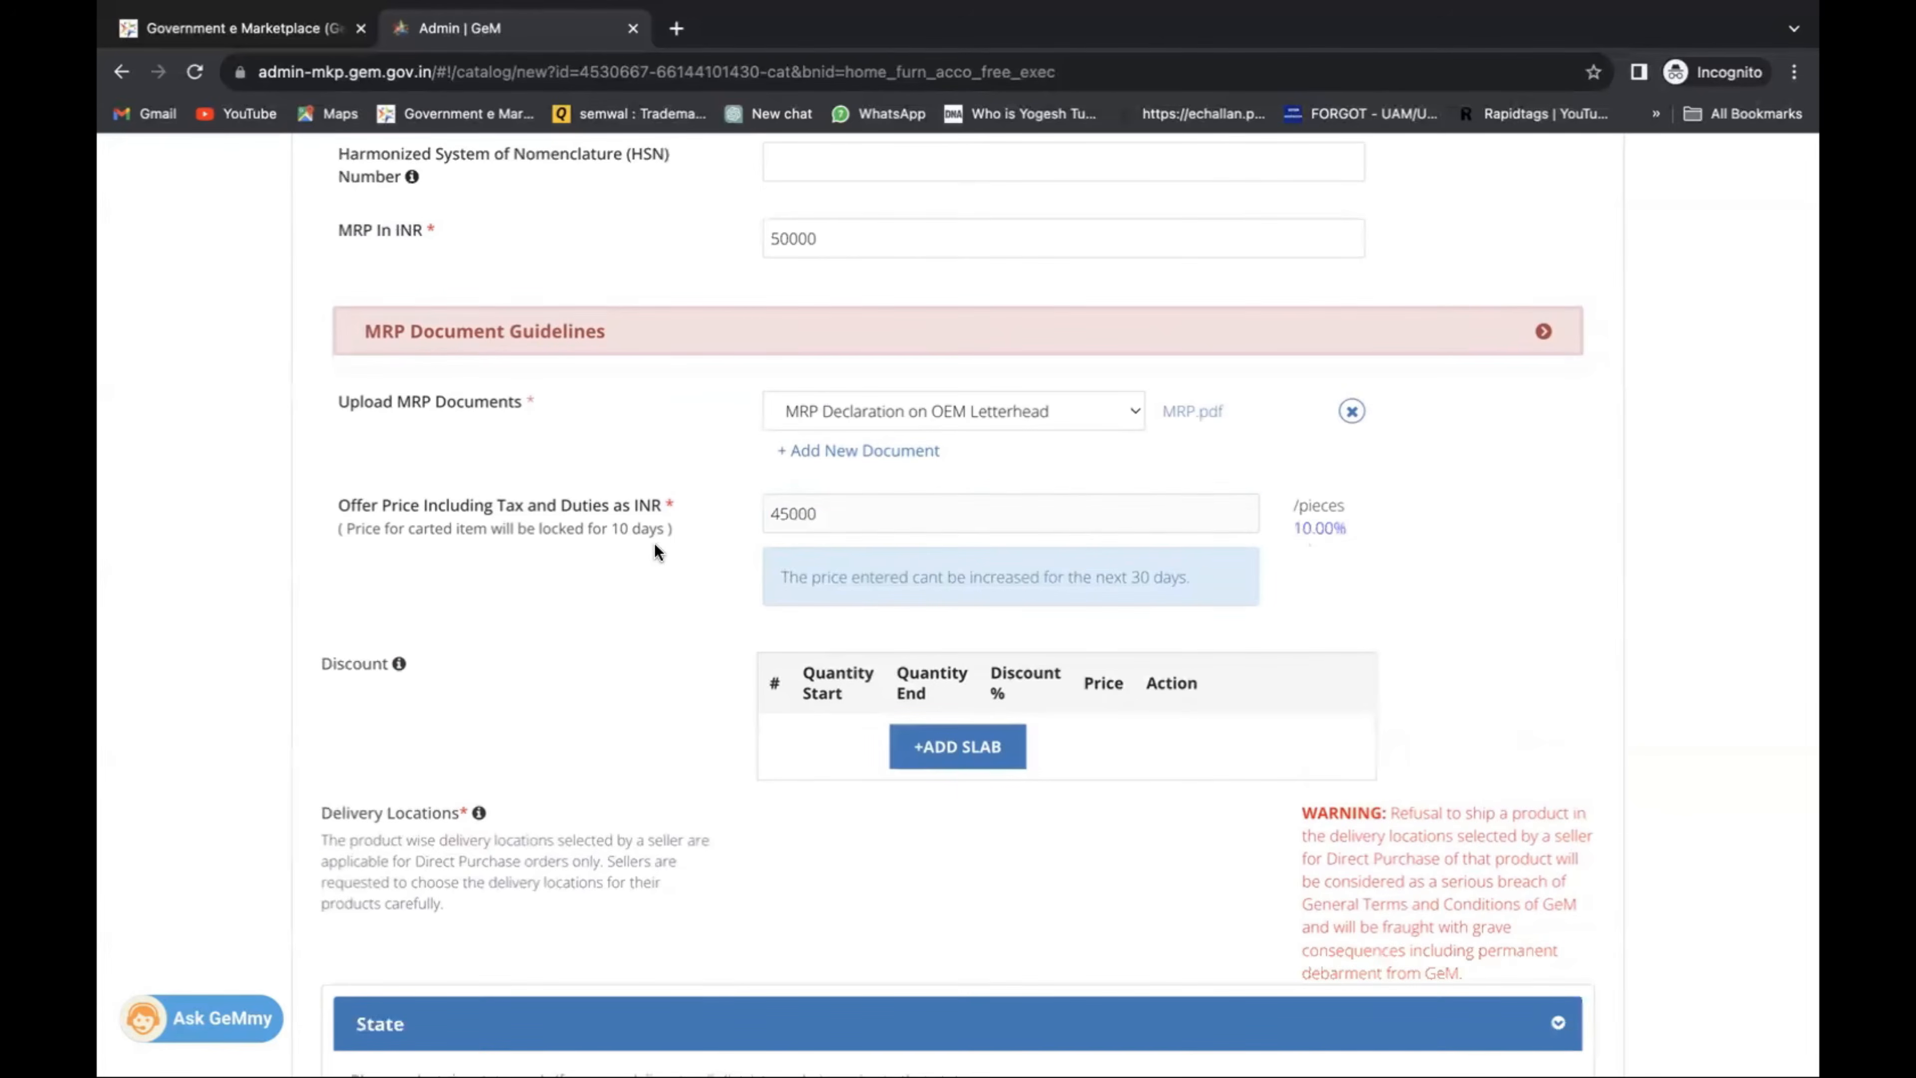
pyautogui.scroll(-3, 659, 542)
pyautogui.scroll(-7, 659, 542)
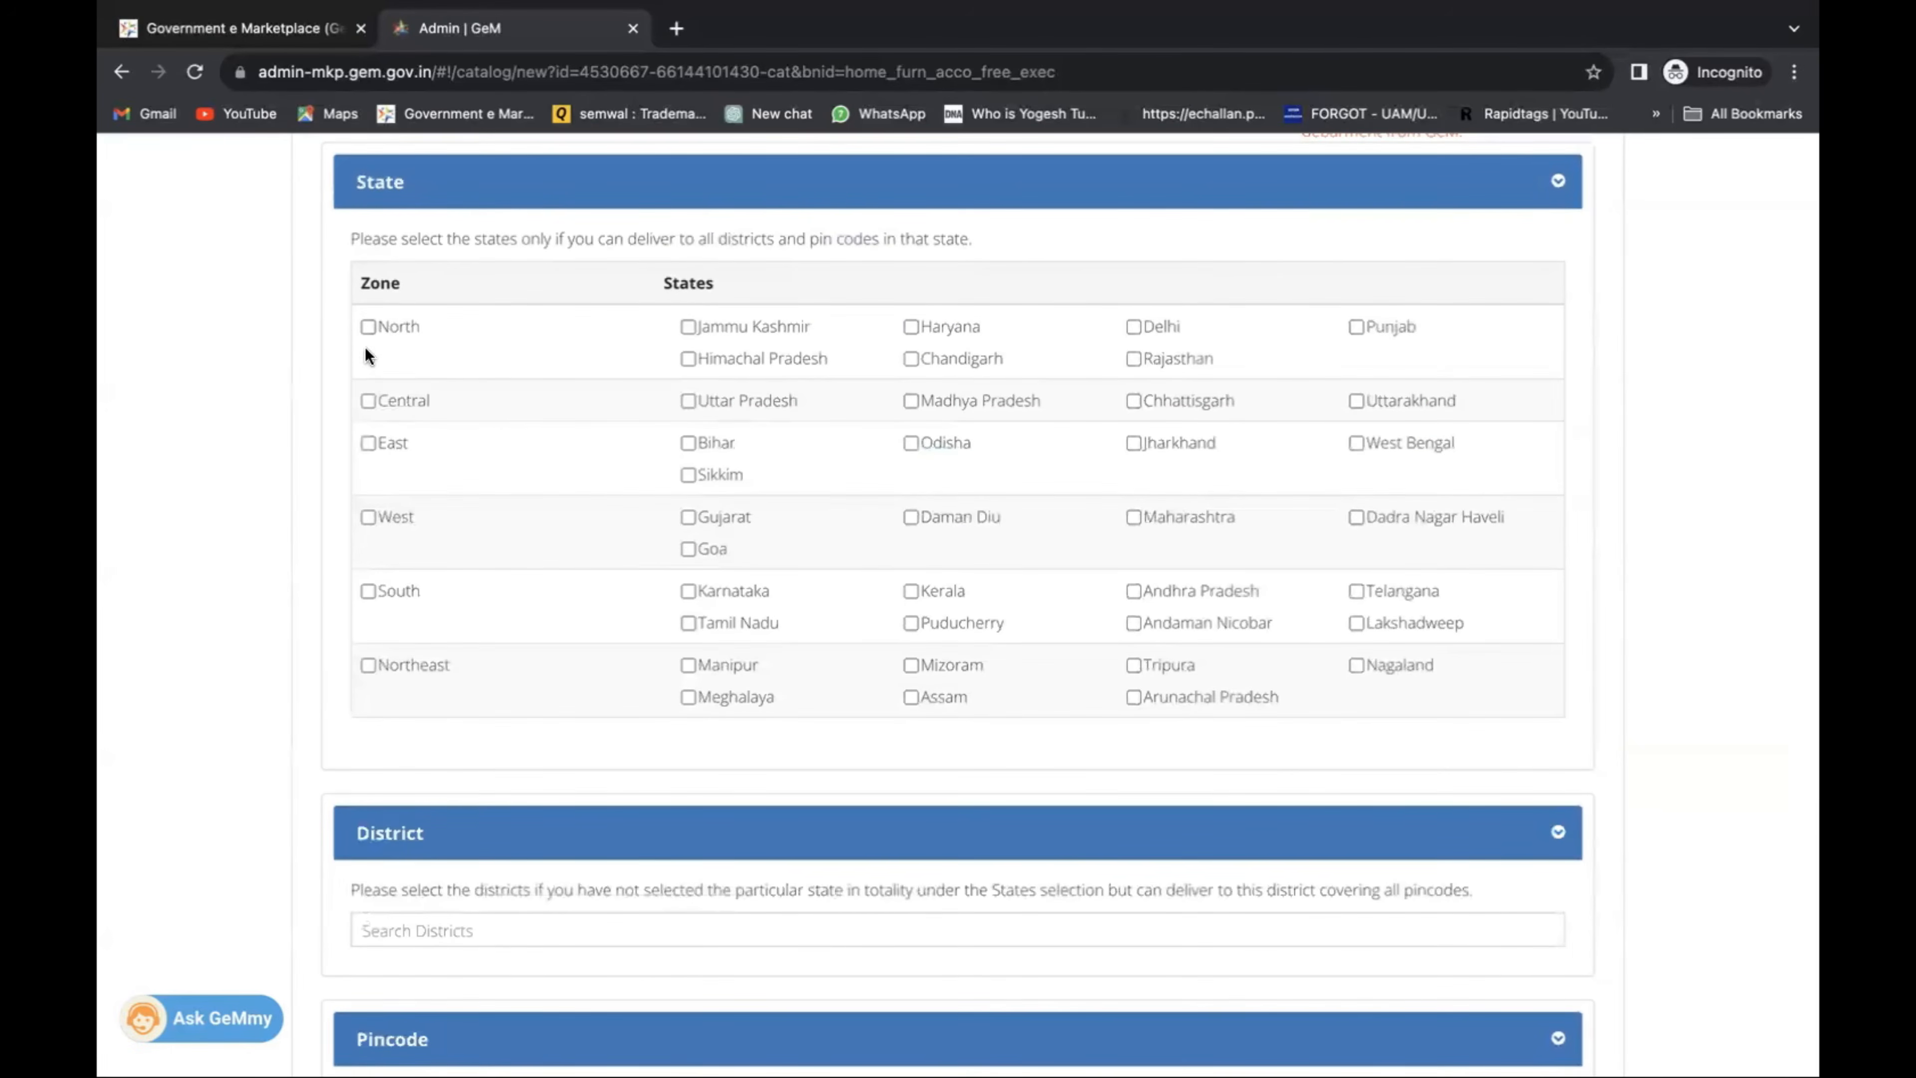
# Clear the North, Central and East zone selections, leaving only Delhi and Rajasthan ticked.
pyautogui.click(367, 326)
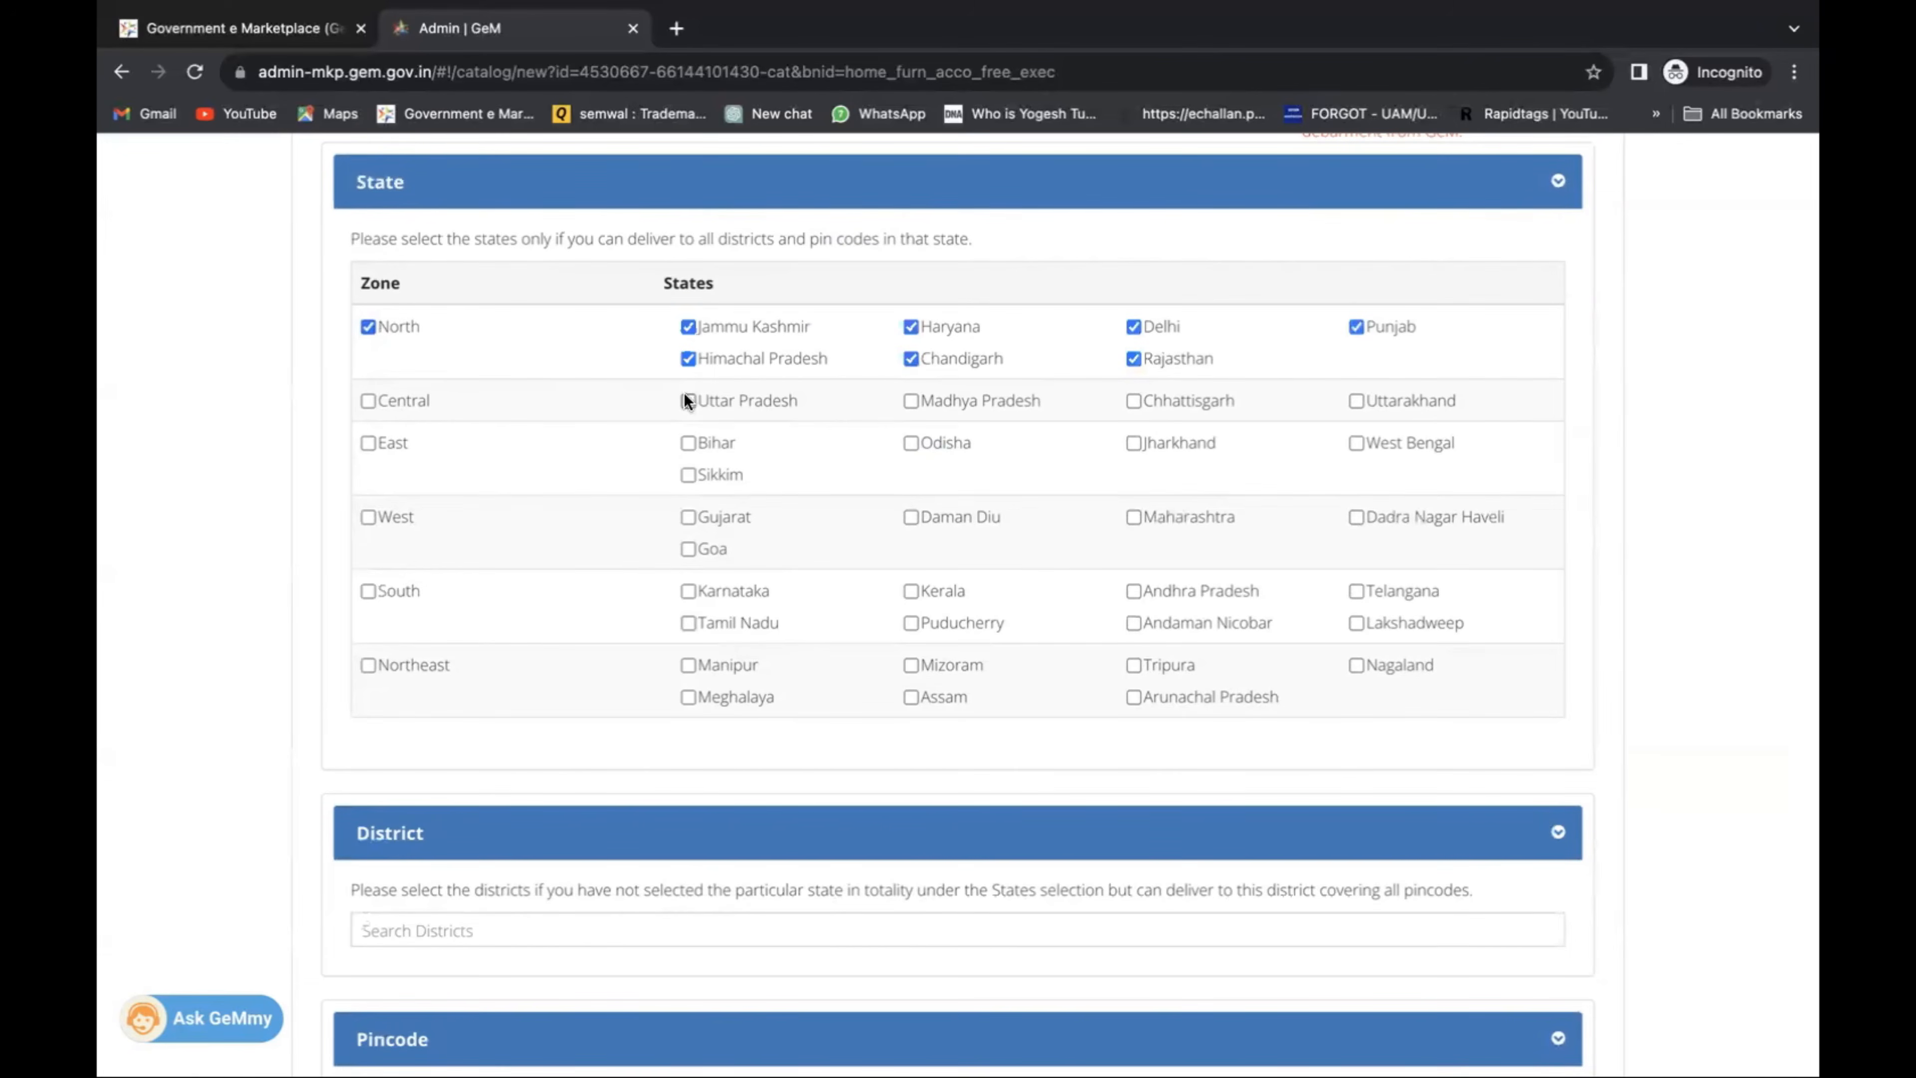
pyautogui.click(367, 401)
pyautogui.click(367, 442)
pyautogui.click(367, 442)
pyautogui.click(367, 400)
pyautogui.click(367, 326)
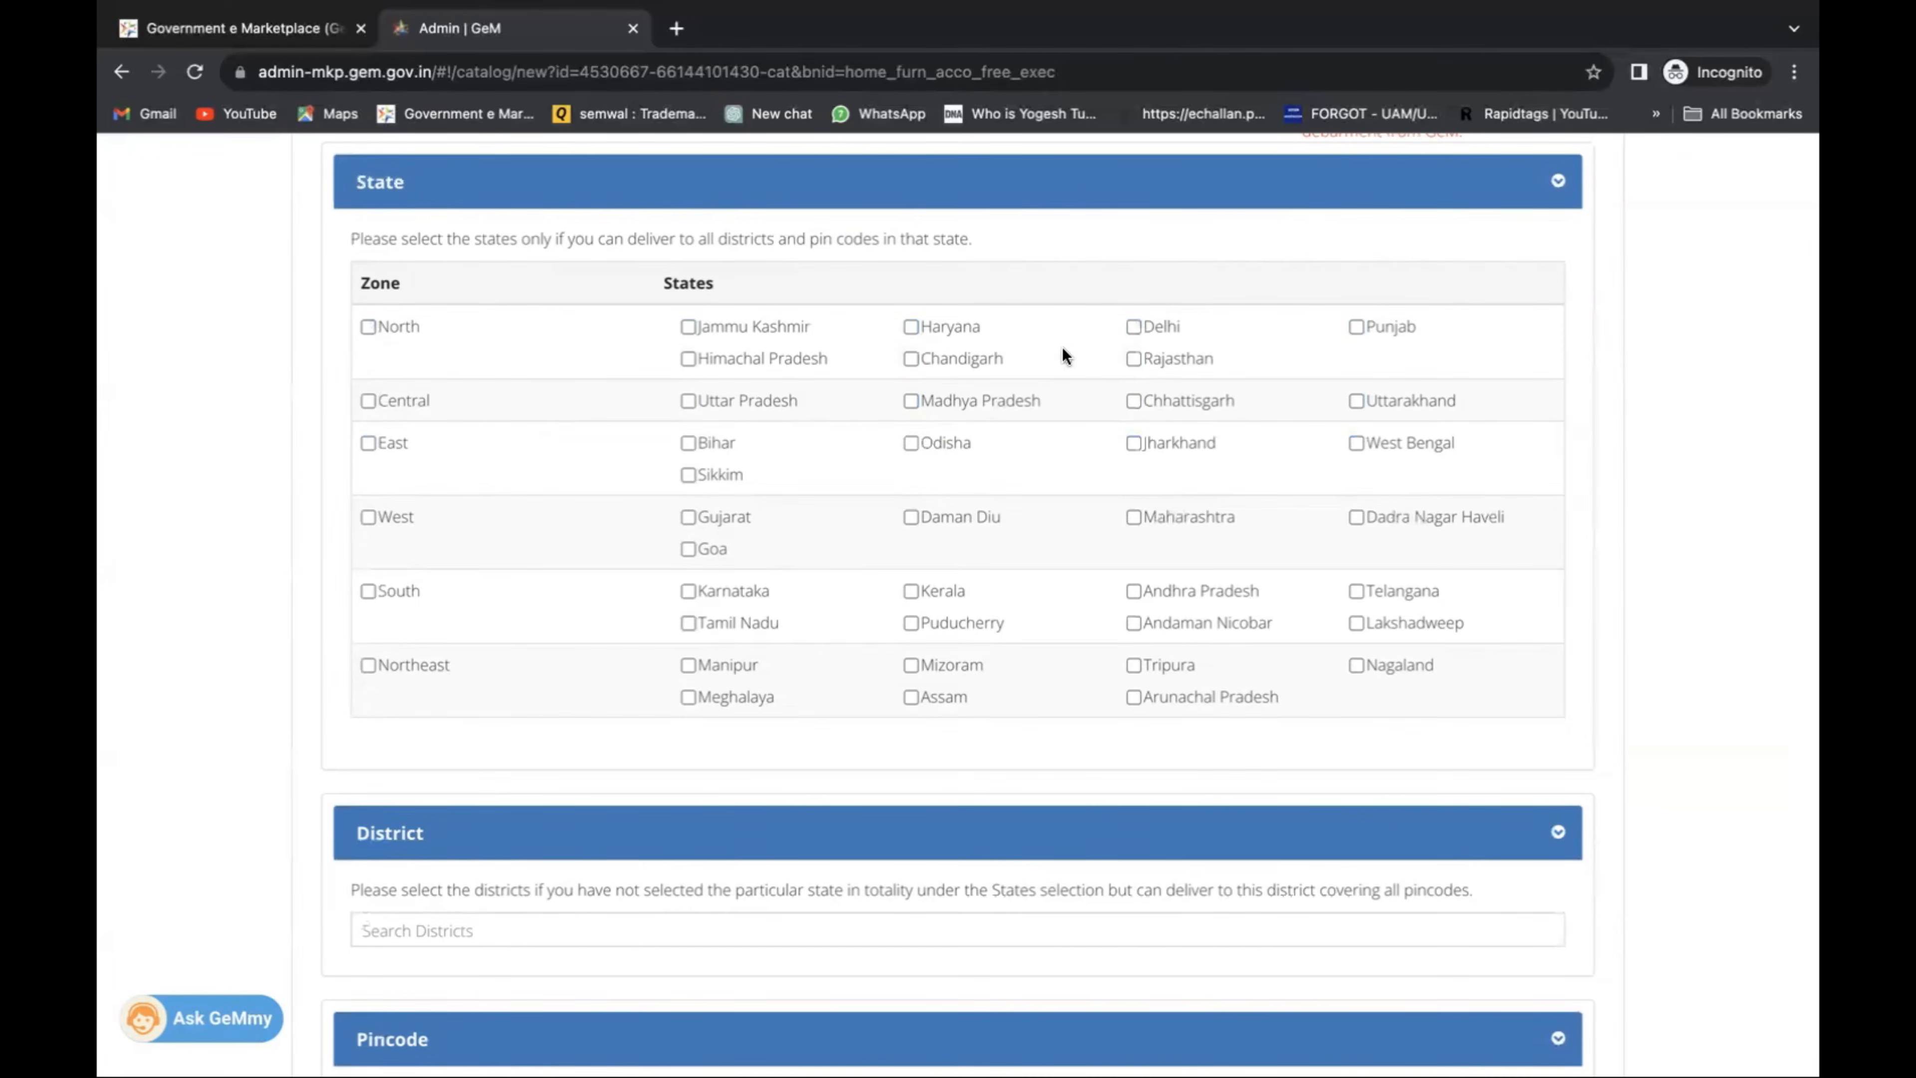
pyautogui.click(1131, 328)
pyautogui.click(1134, 360)
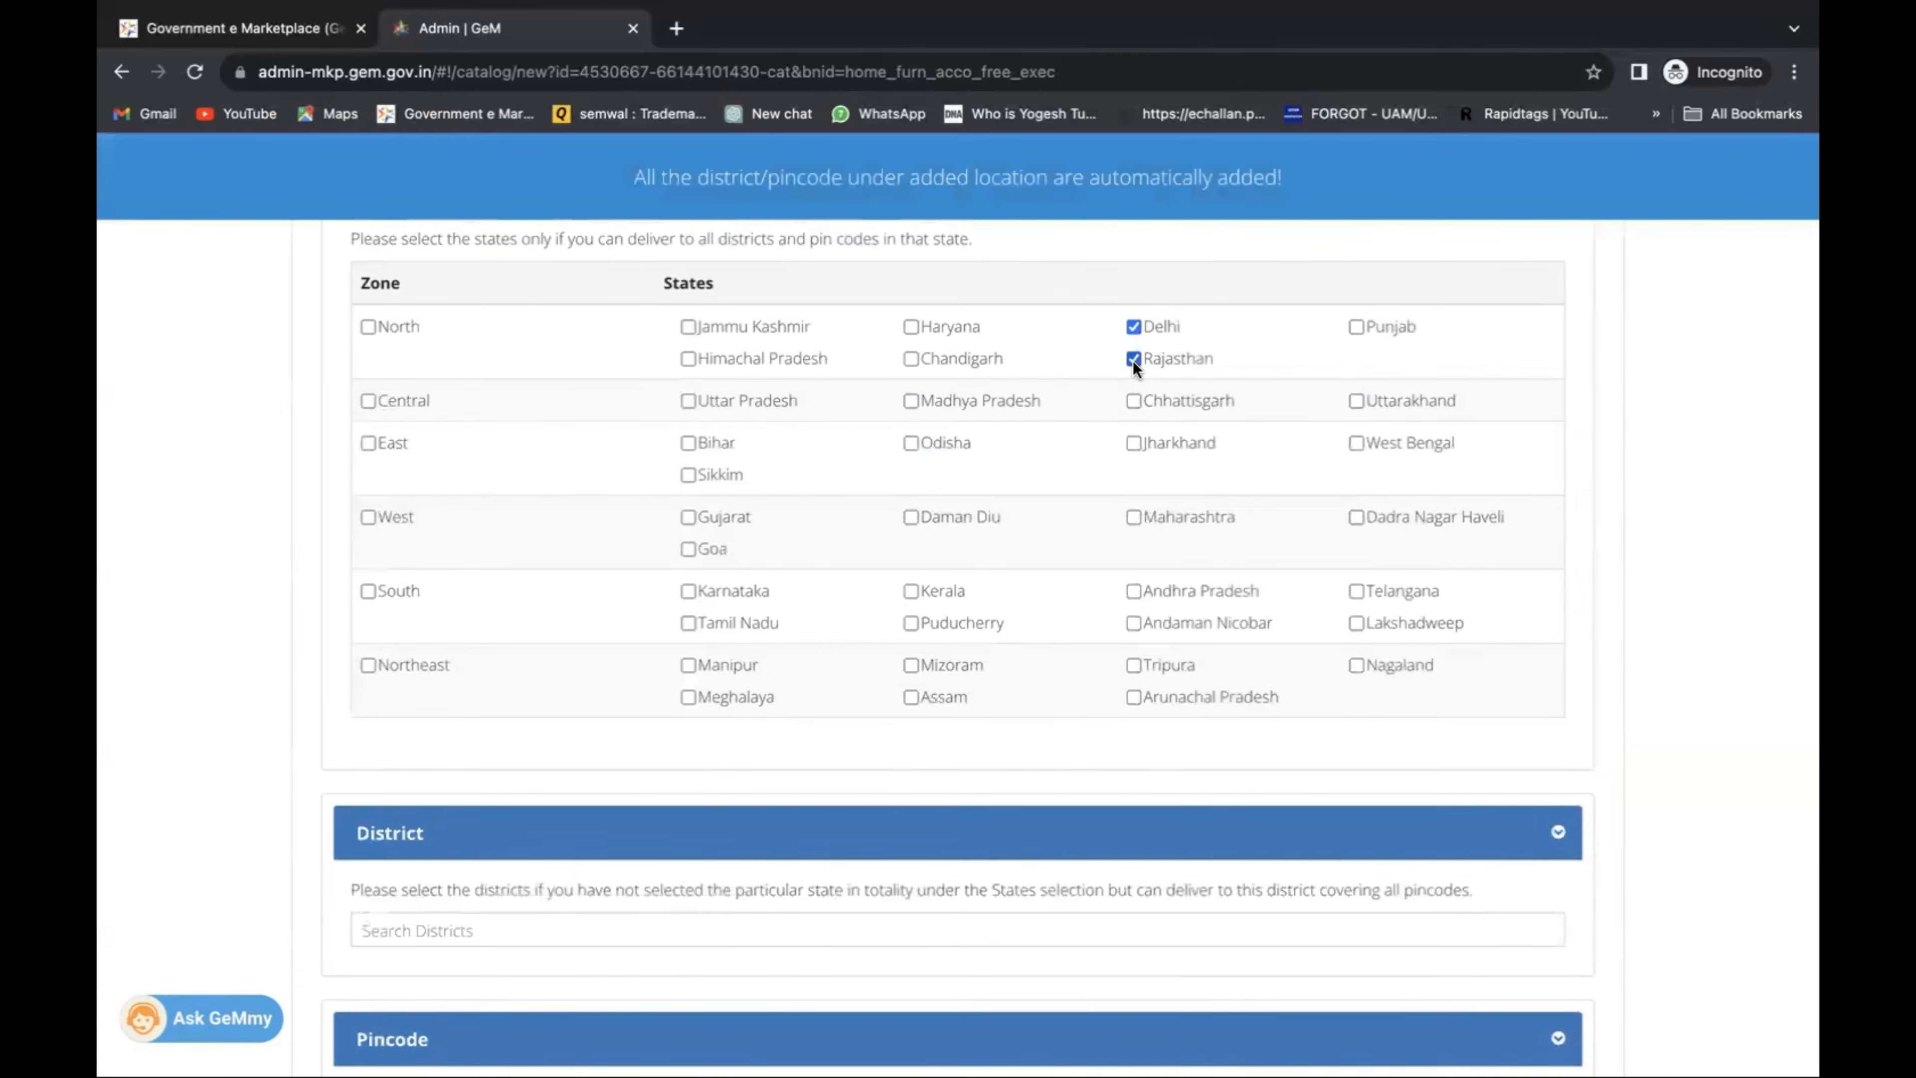
pyautogui.scroll(-4, 1135, 378)
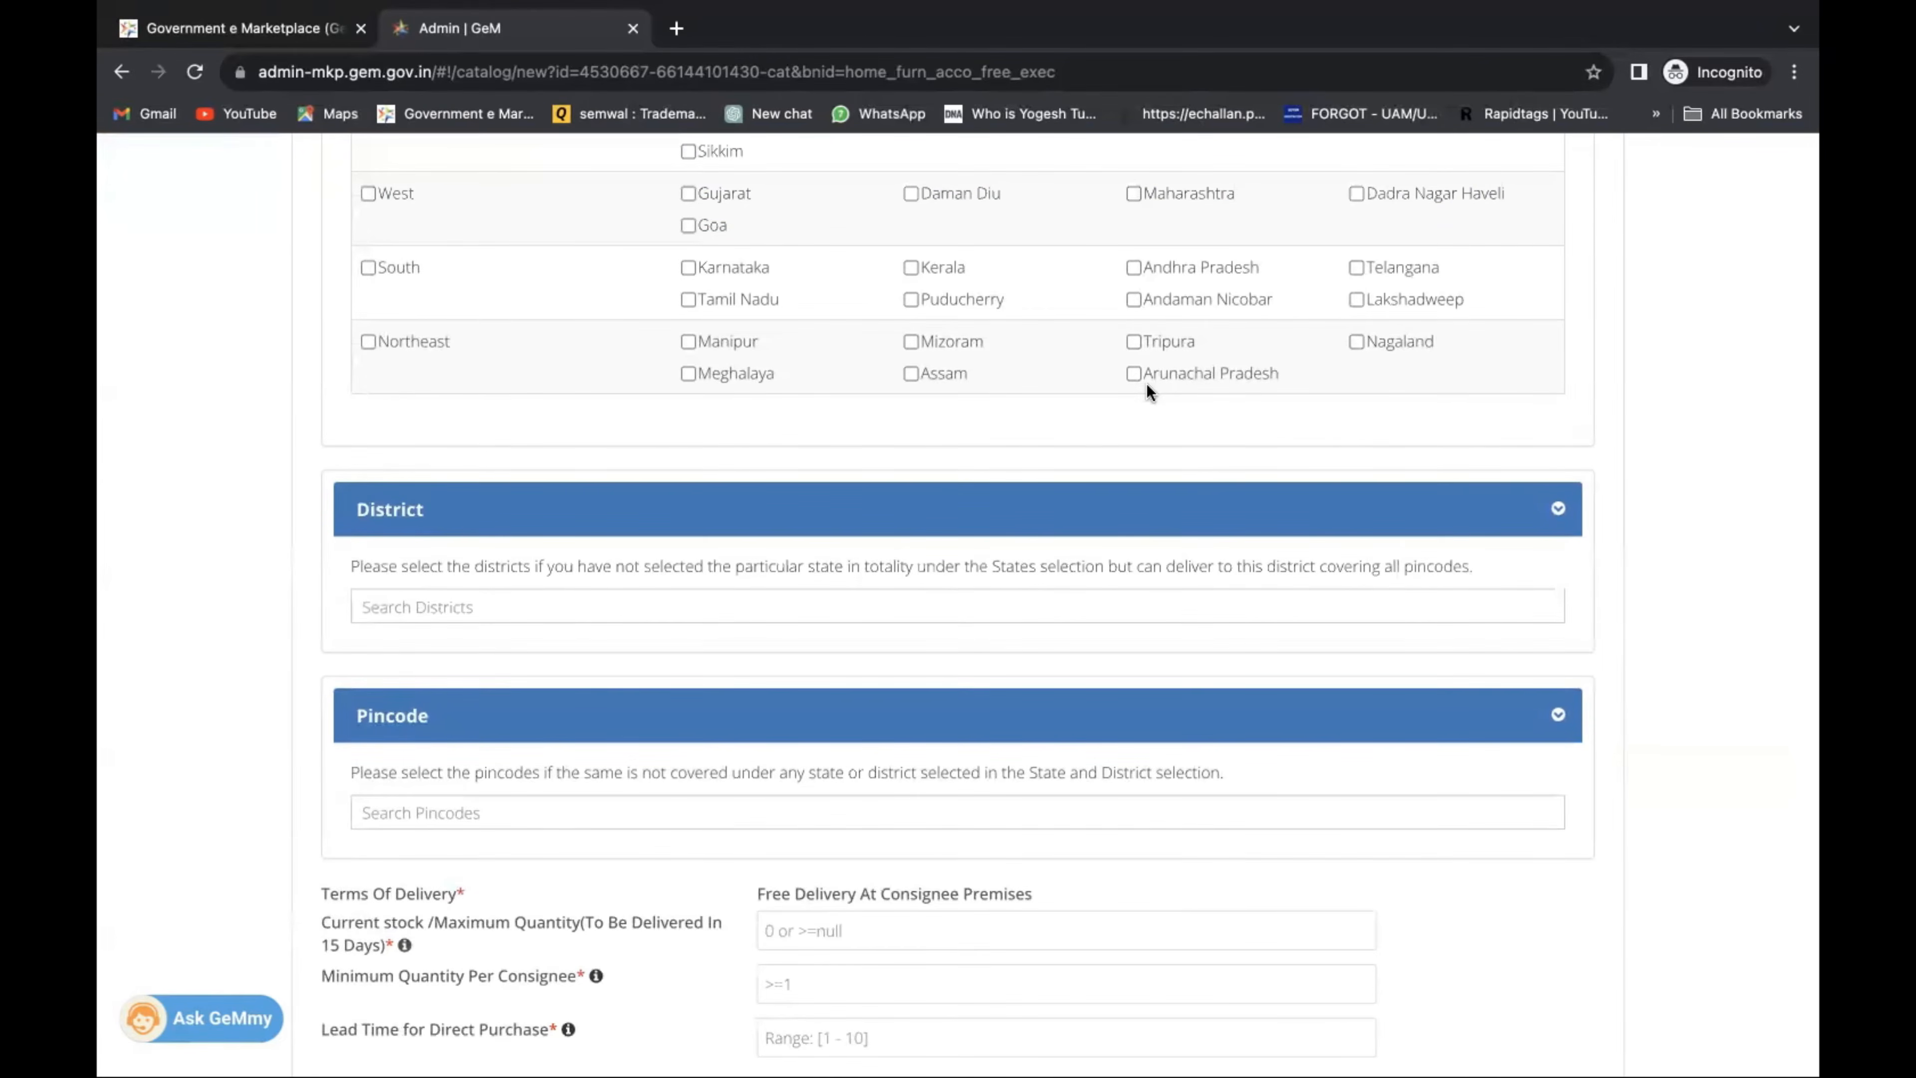
# Add Mumbai, Maharashtra and Pune, Maharashtra through the district search.
pyautogui.click(466, 611)
pyautogui.write('MUM')
pyautogui.scroll(-2, 487, 600)
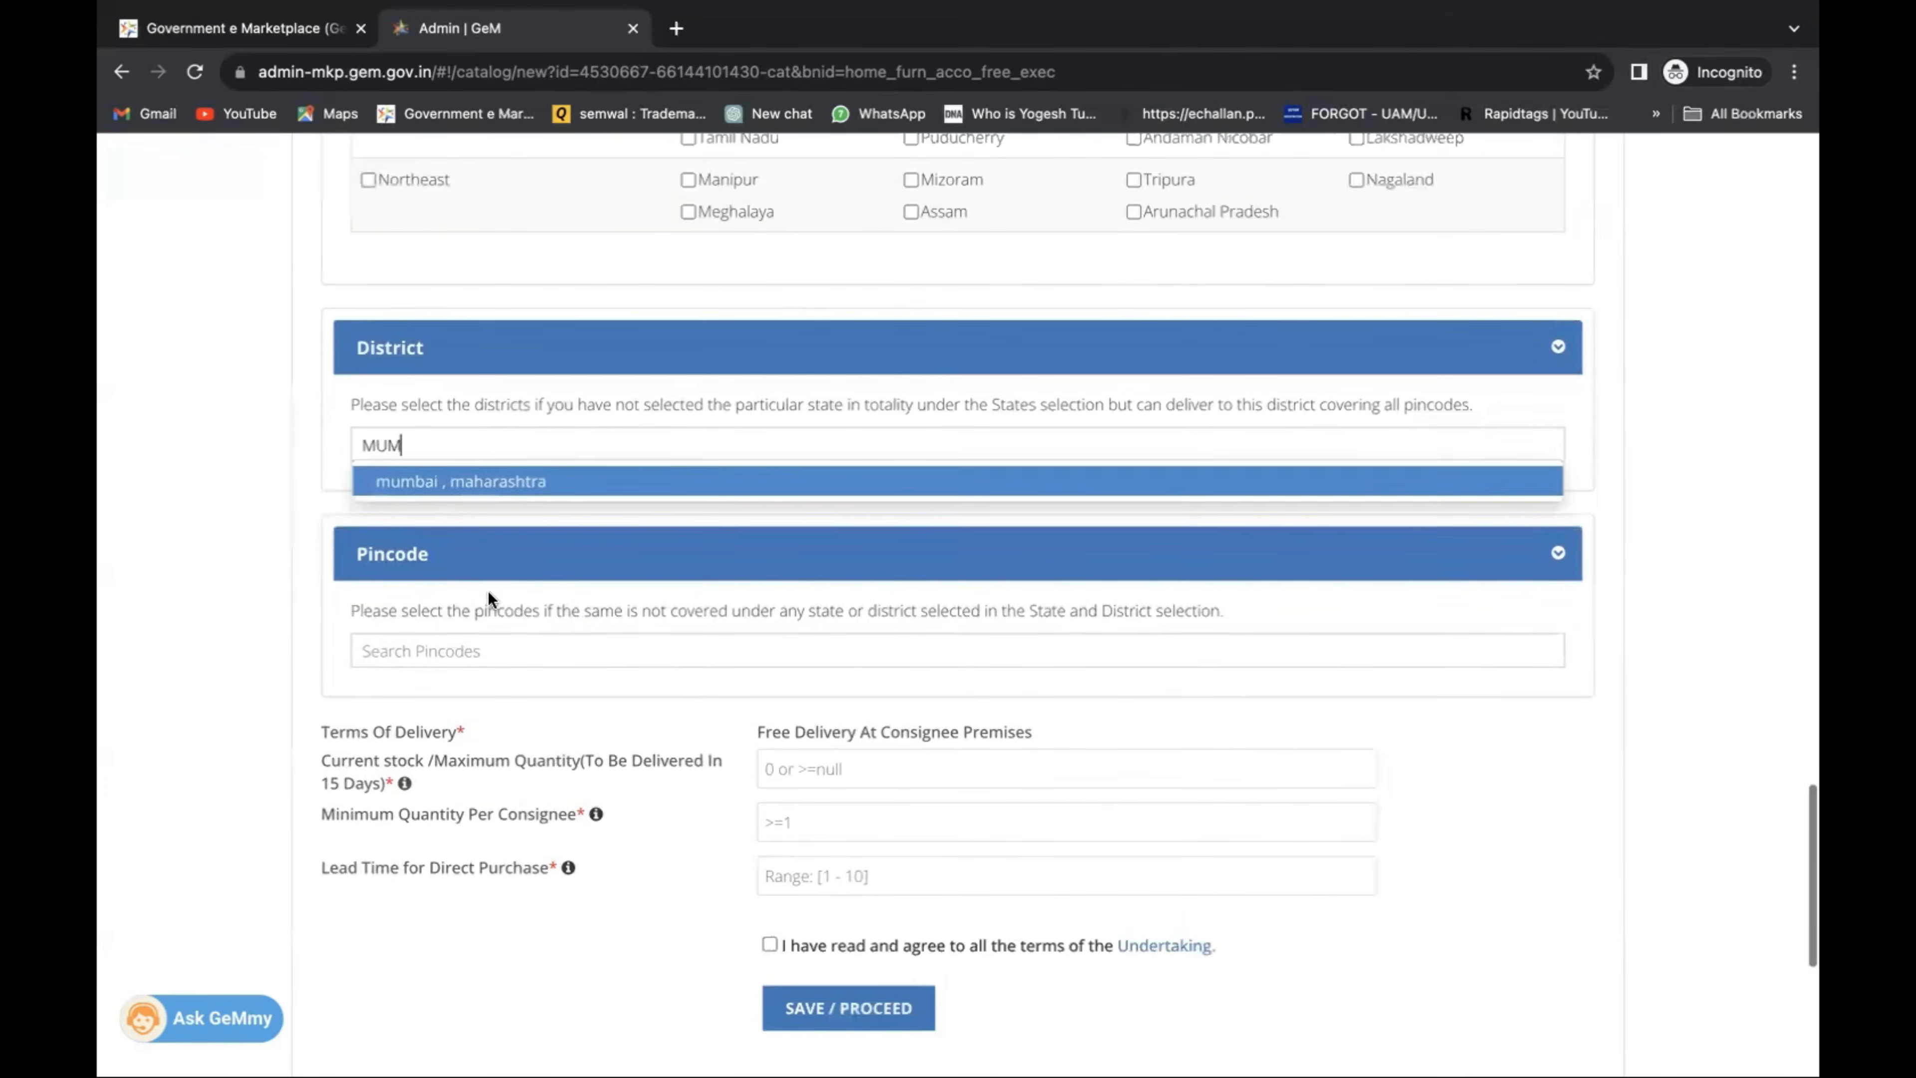
pyautogui.click(494, 481)
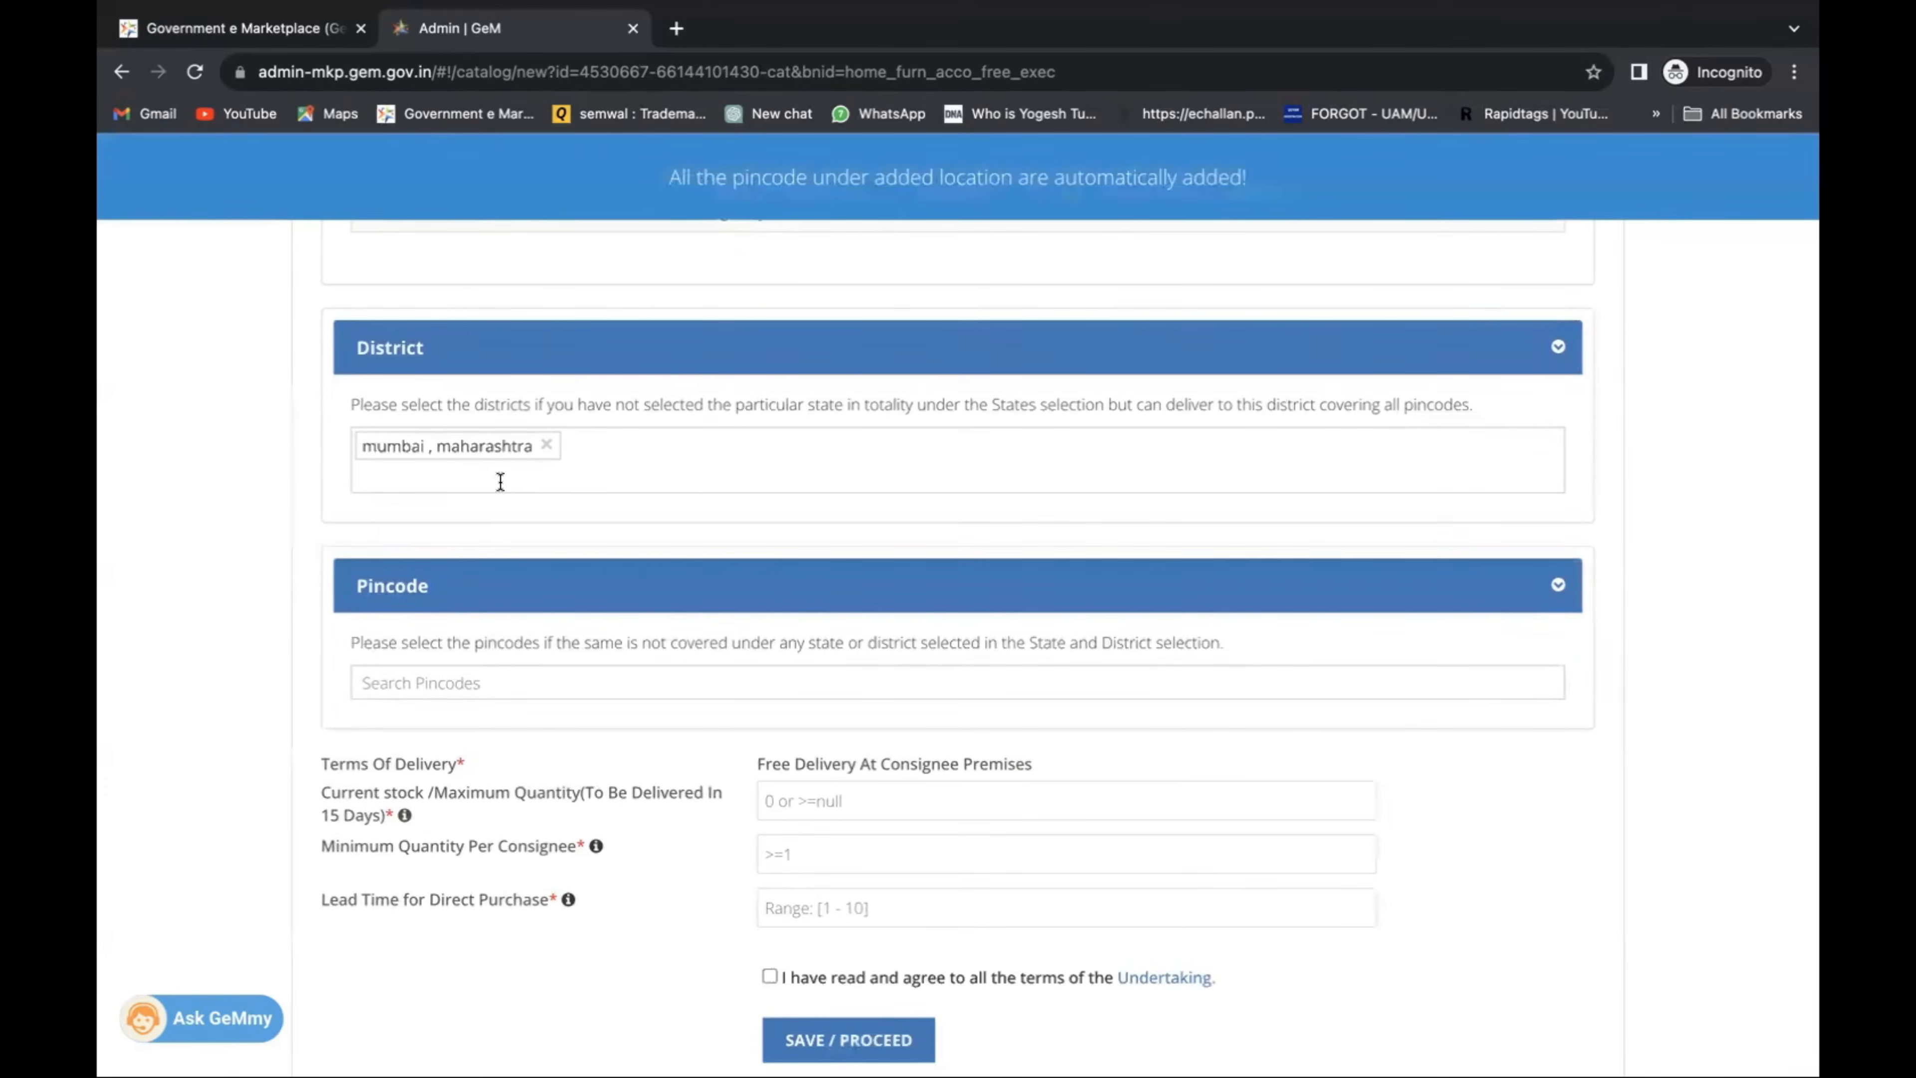
pyautogui.write('PUNE')
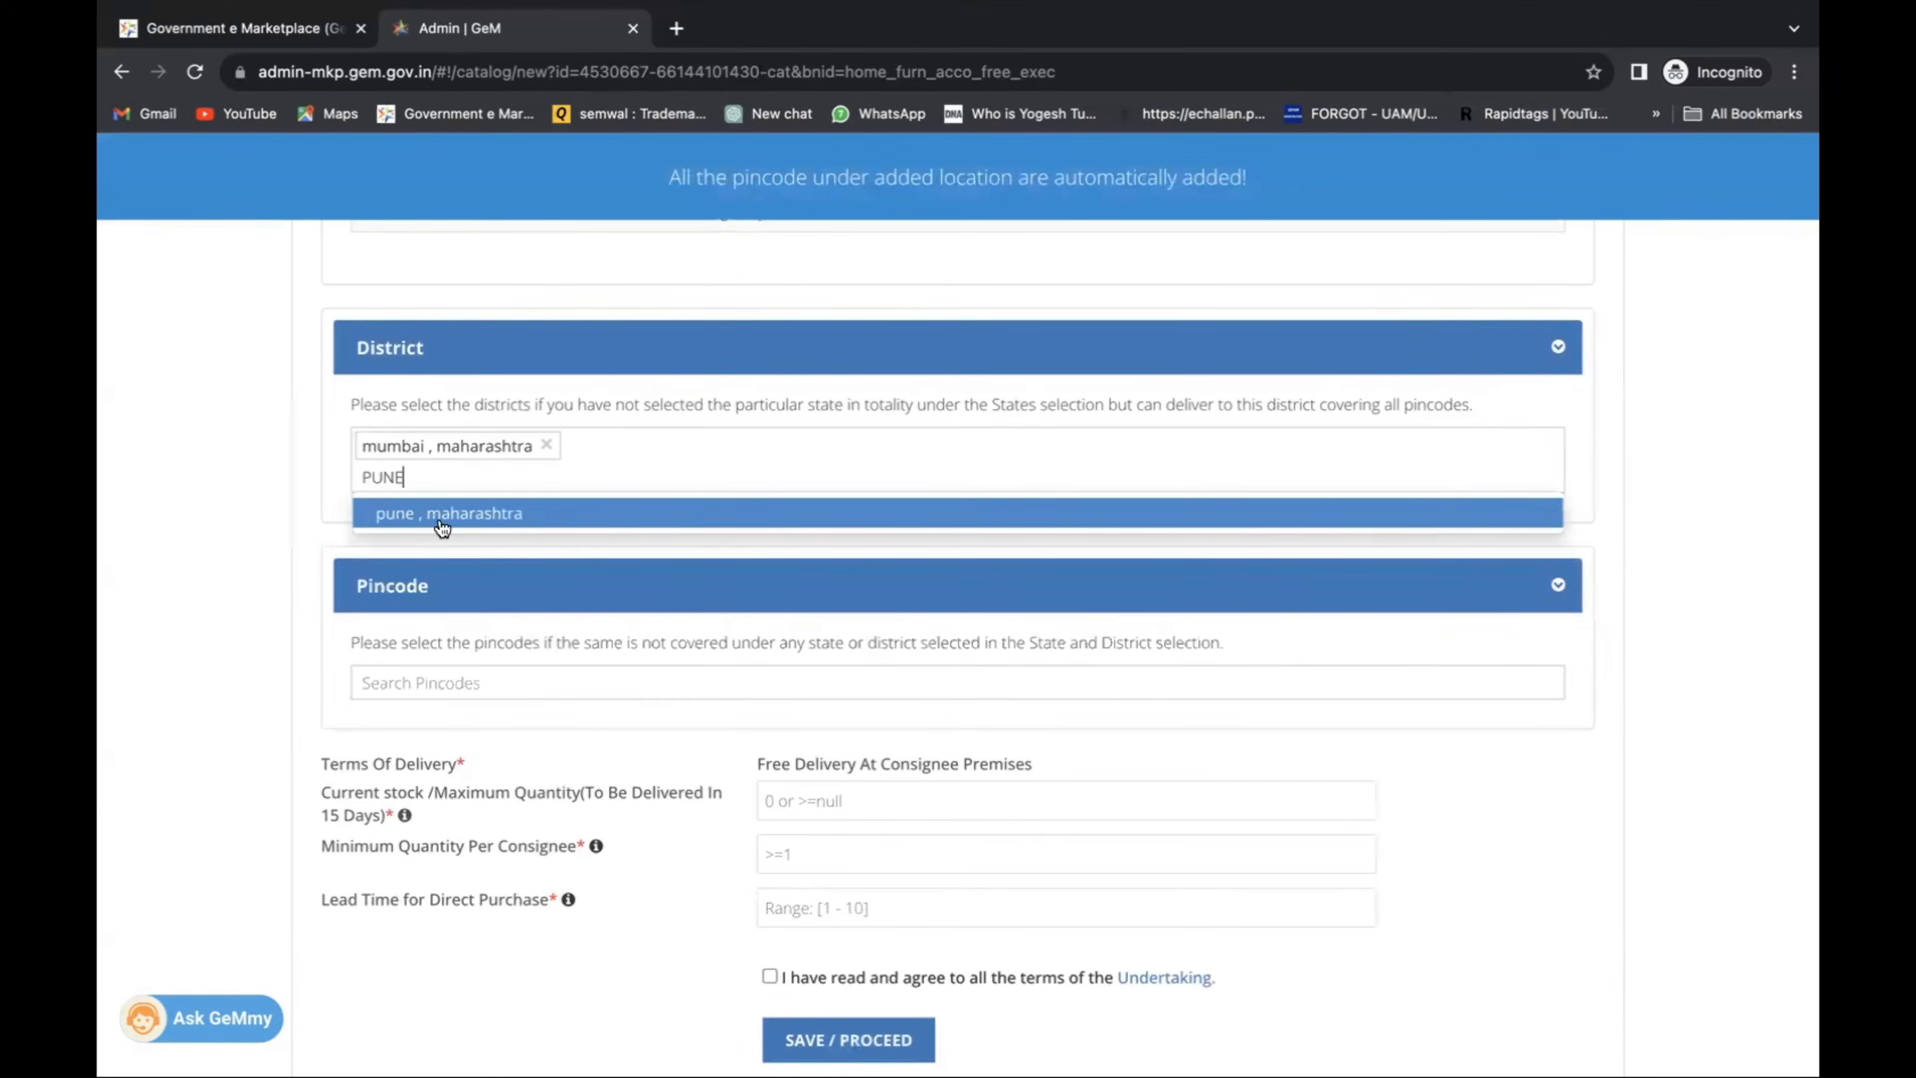
pyautogui.click(442, 516)
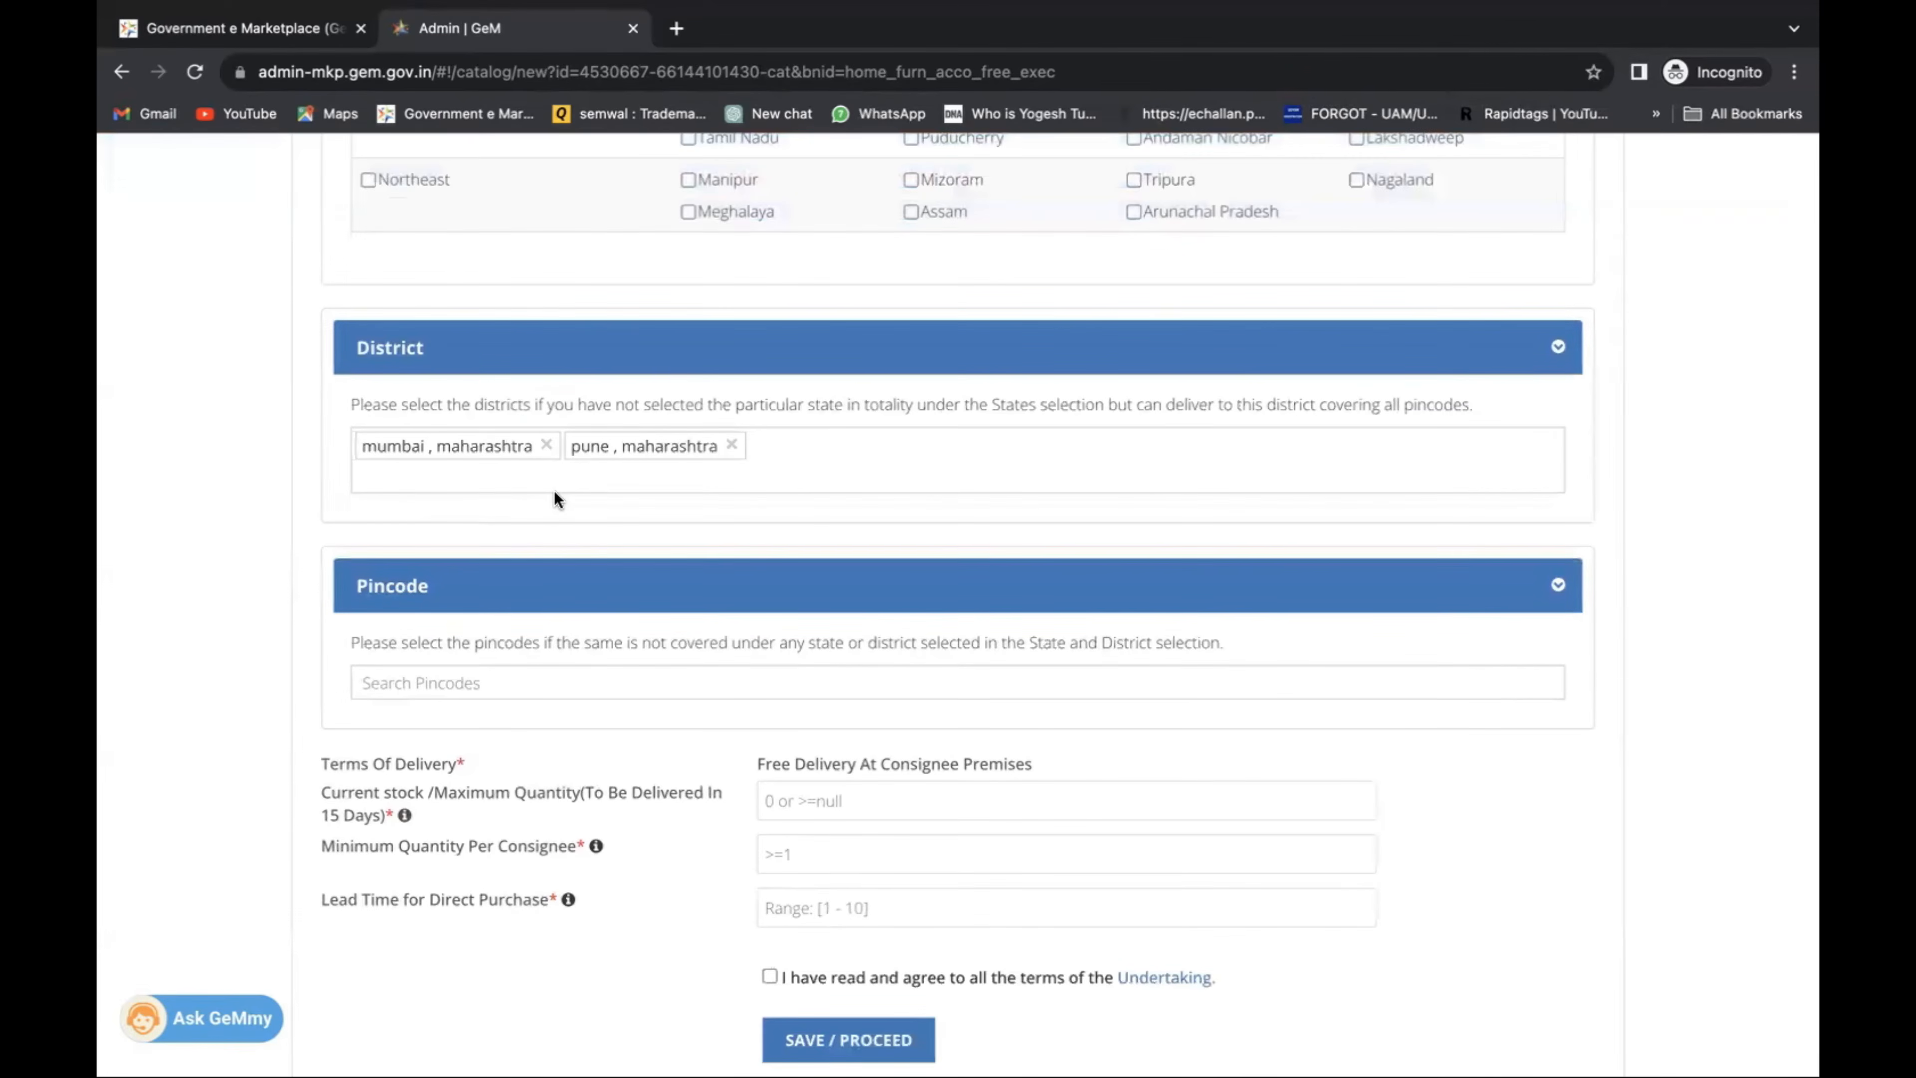
pyautogui.scroll(4, 557, 495)
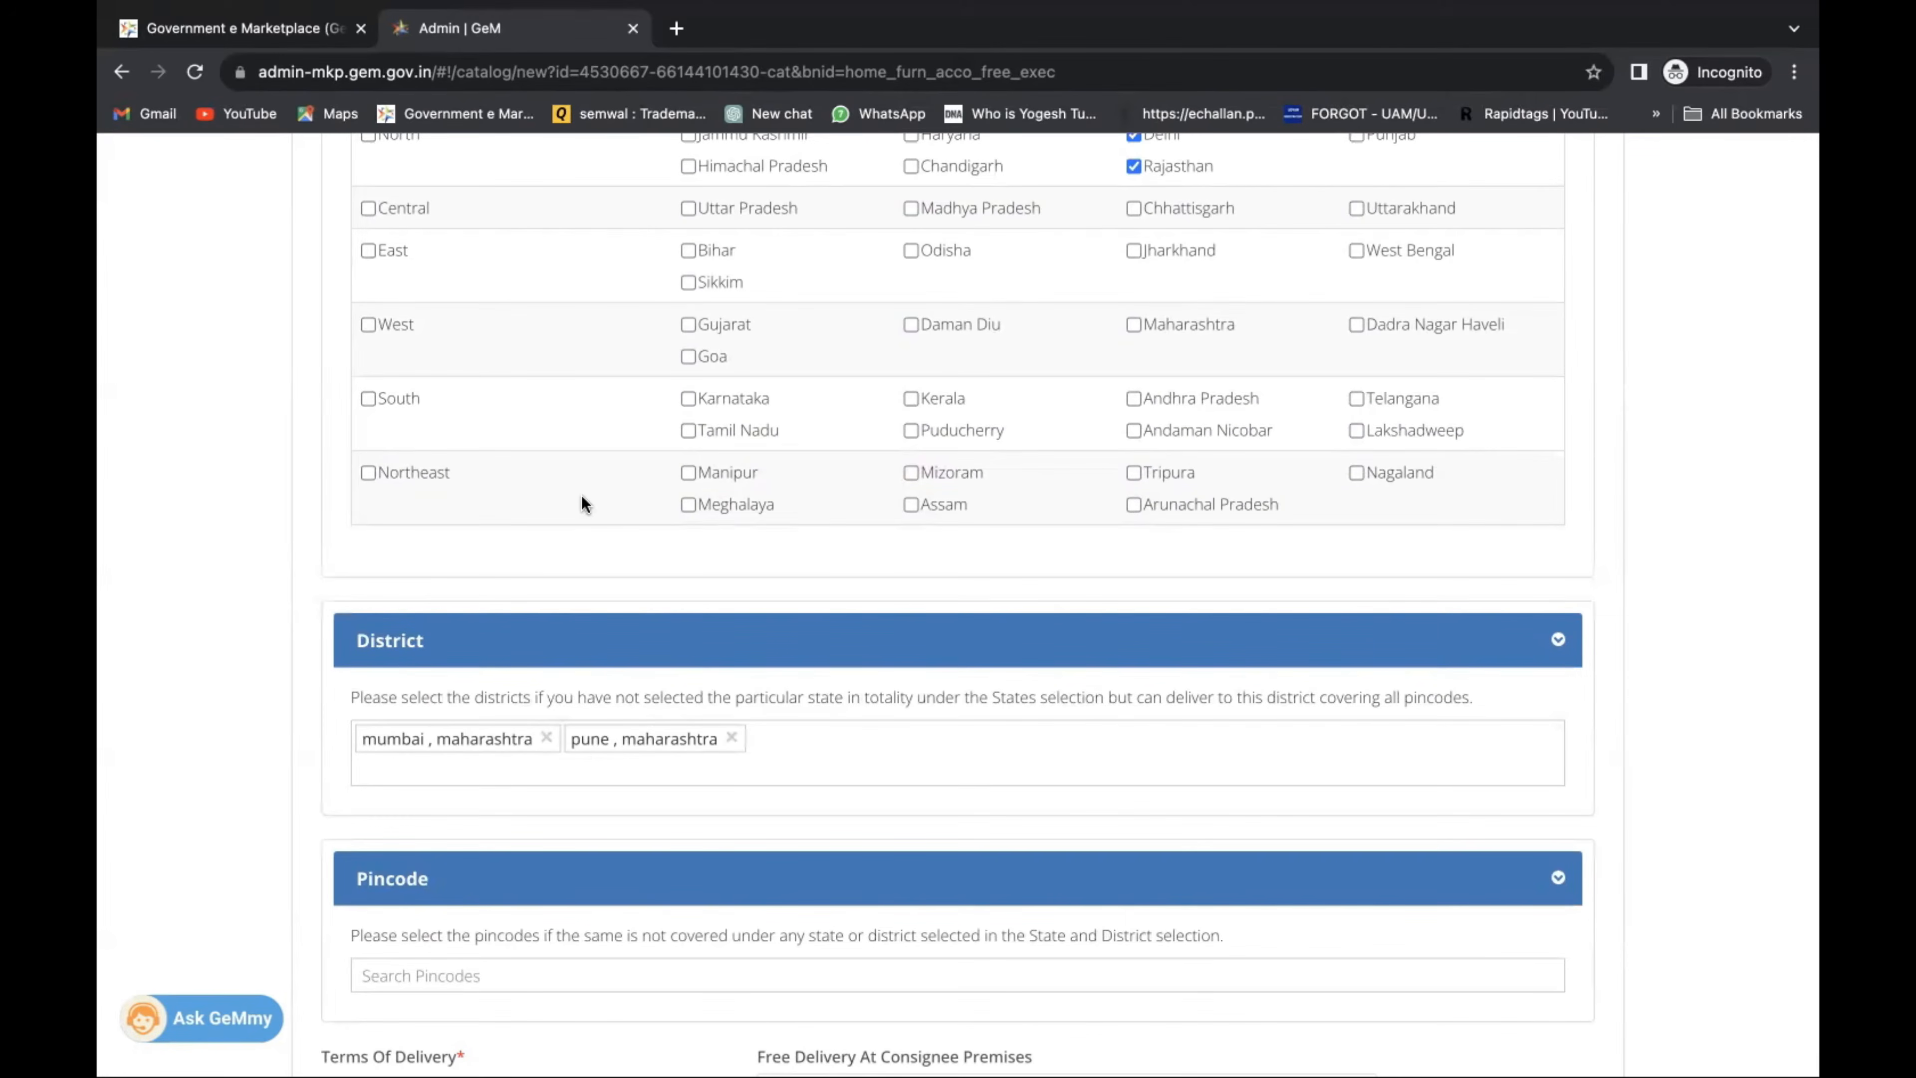
pyautogui.scroll(2, 582, 496)
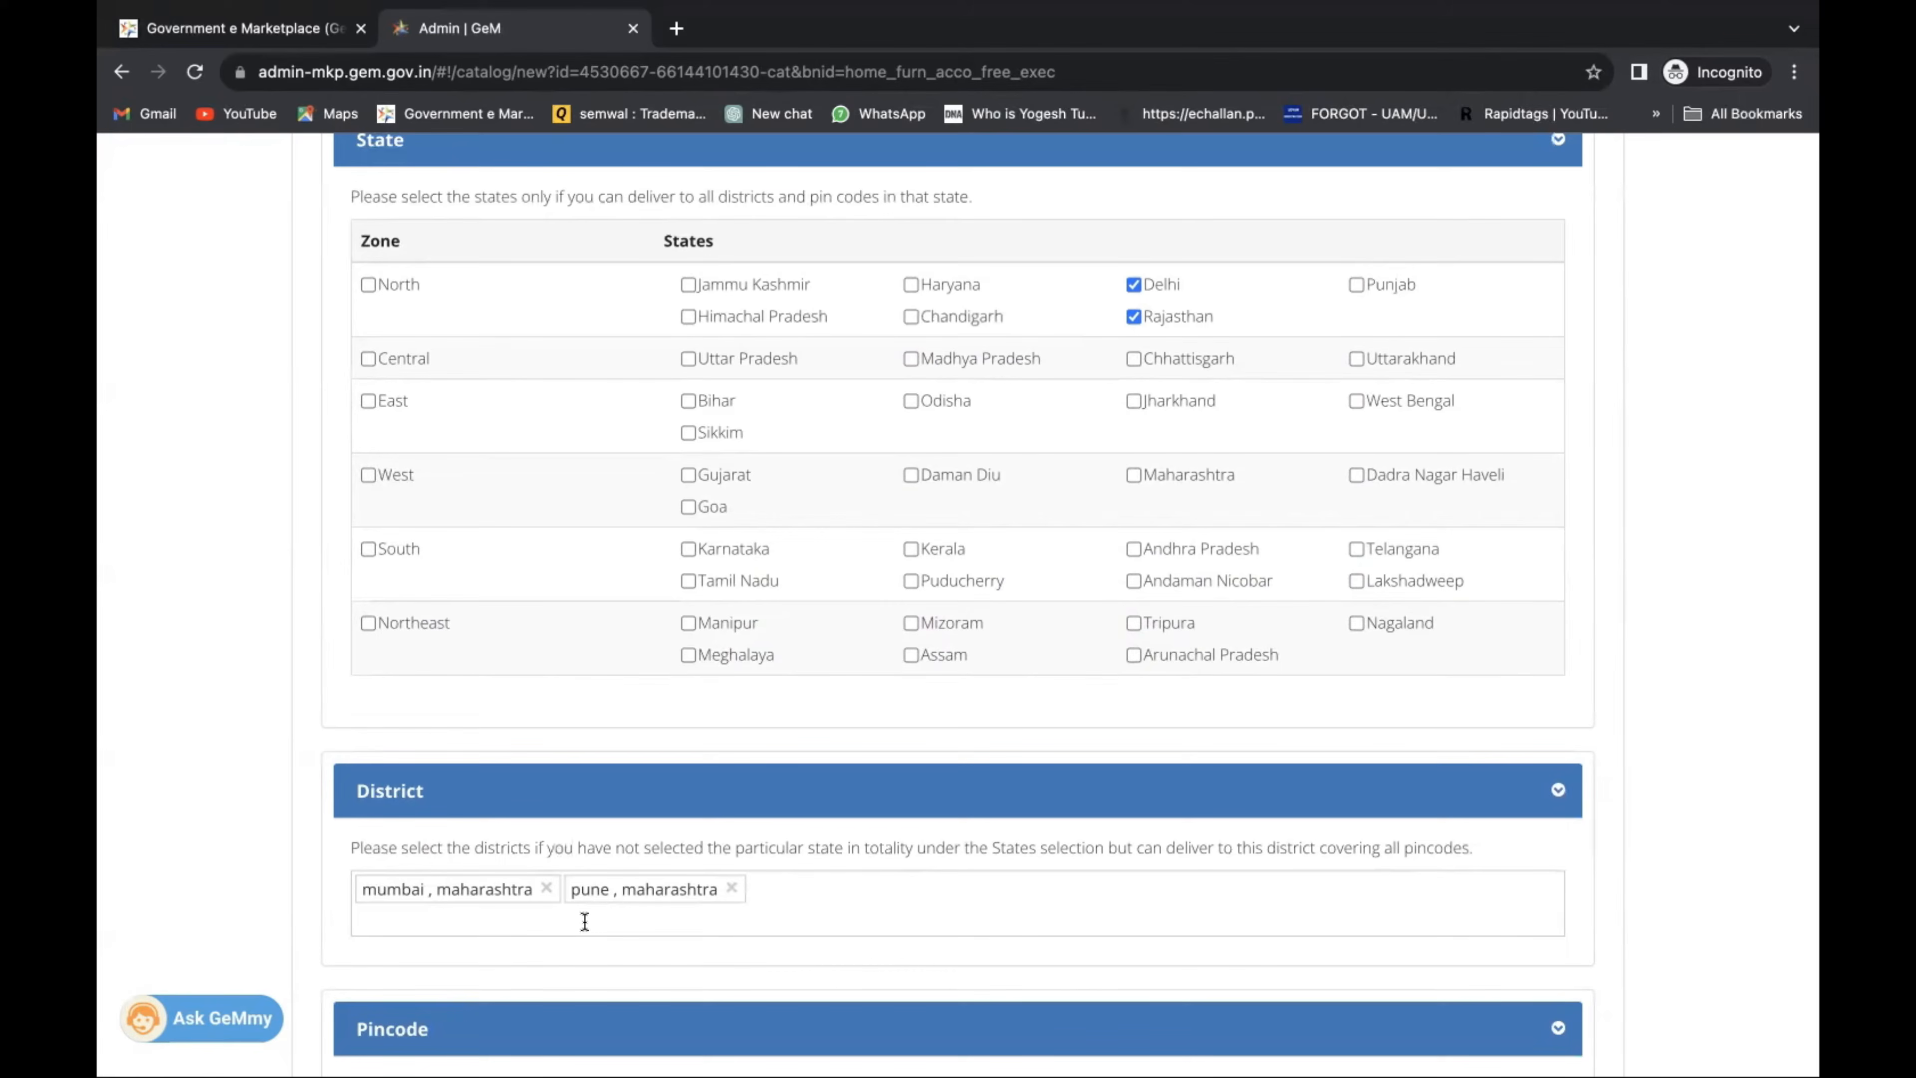
# Enter current stock 100 and minimum quantity per consignee 80.
pyautogui.scroll(-3, 584, 922)
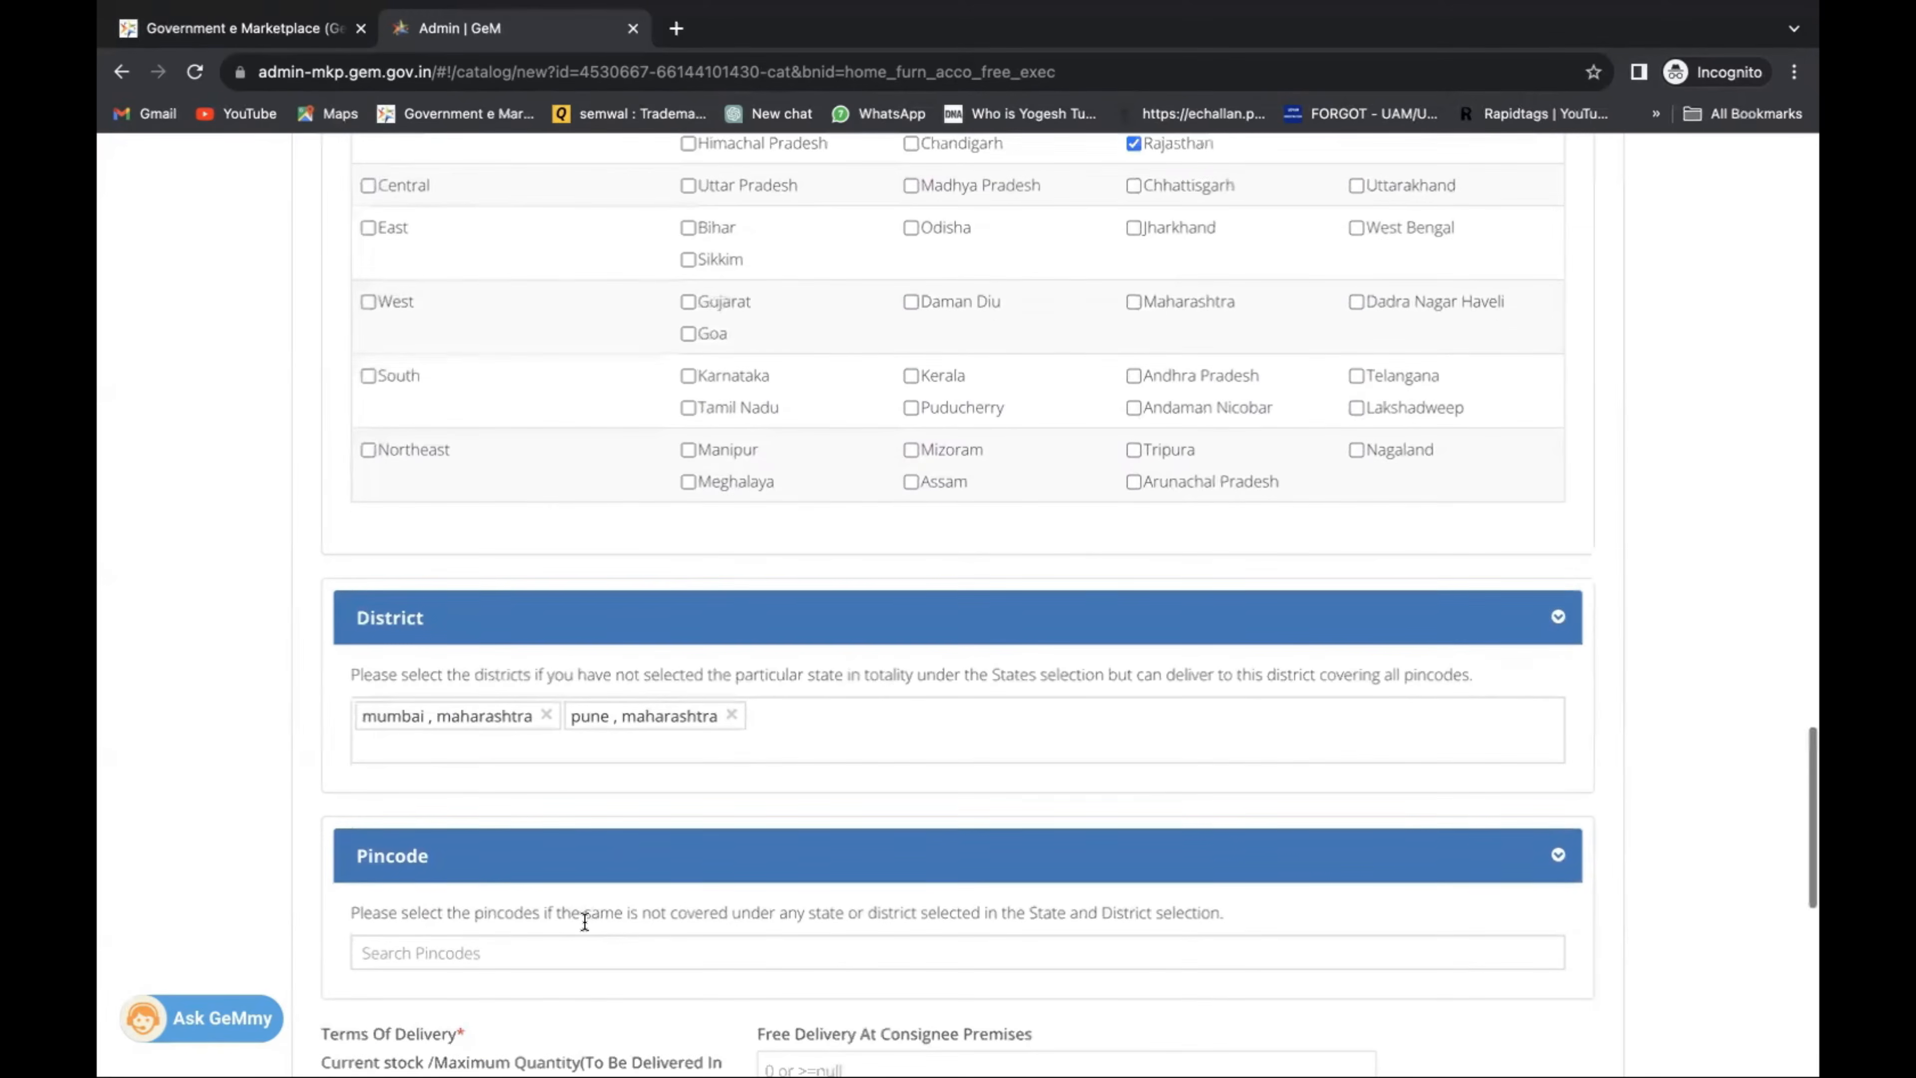
pyautogui.scroll(-1, 585, 923)
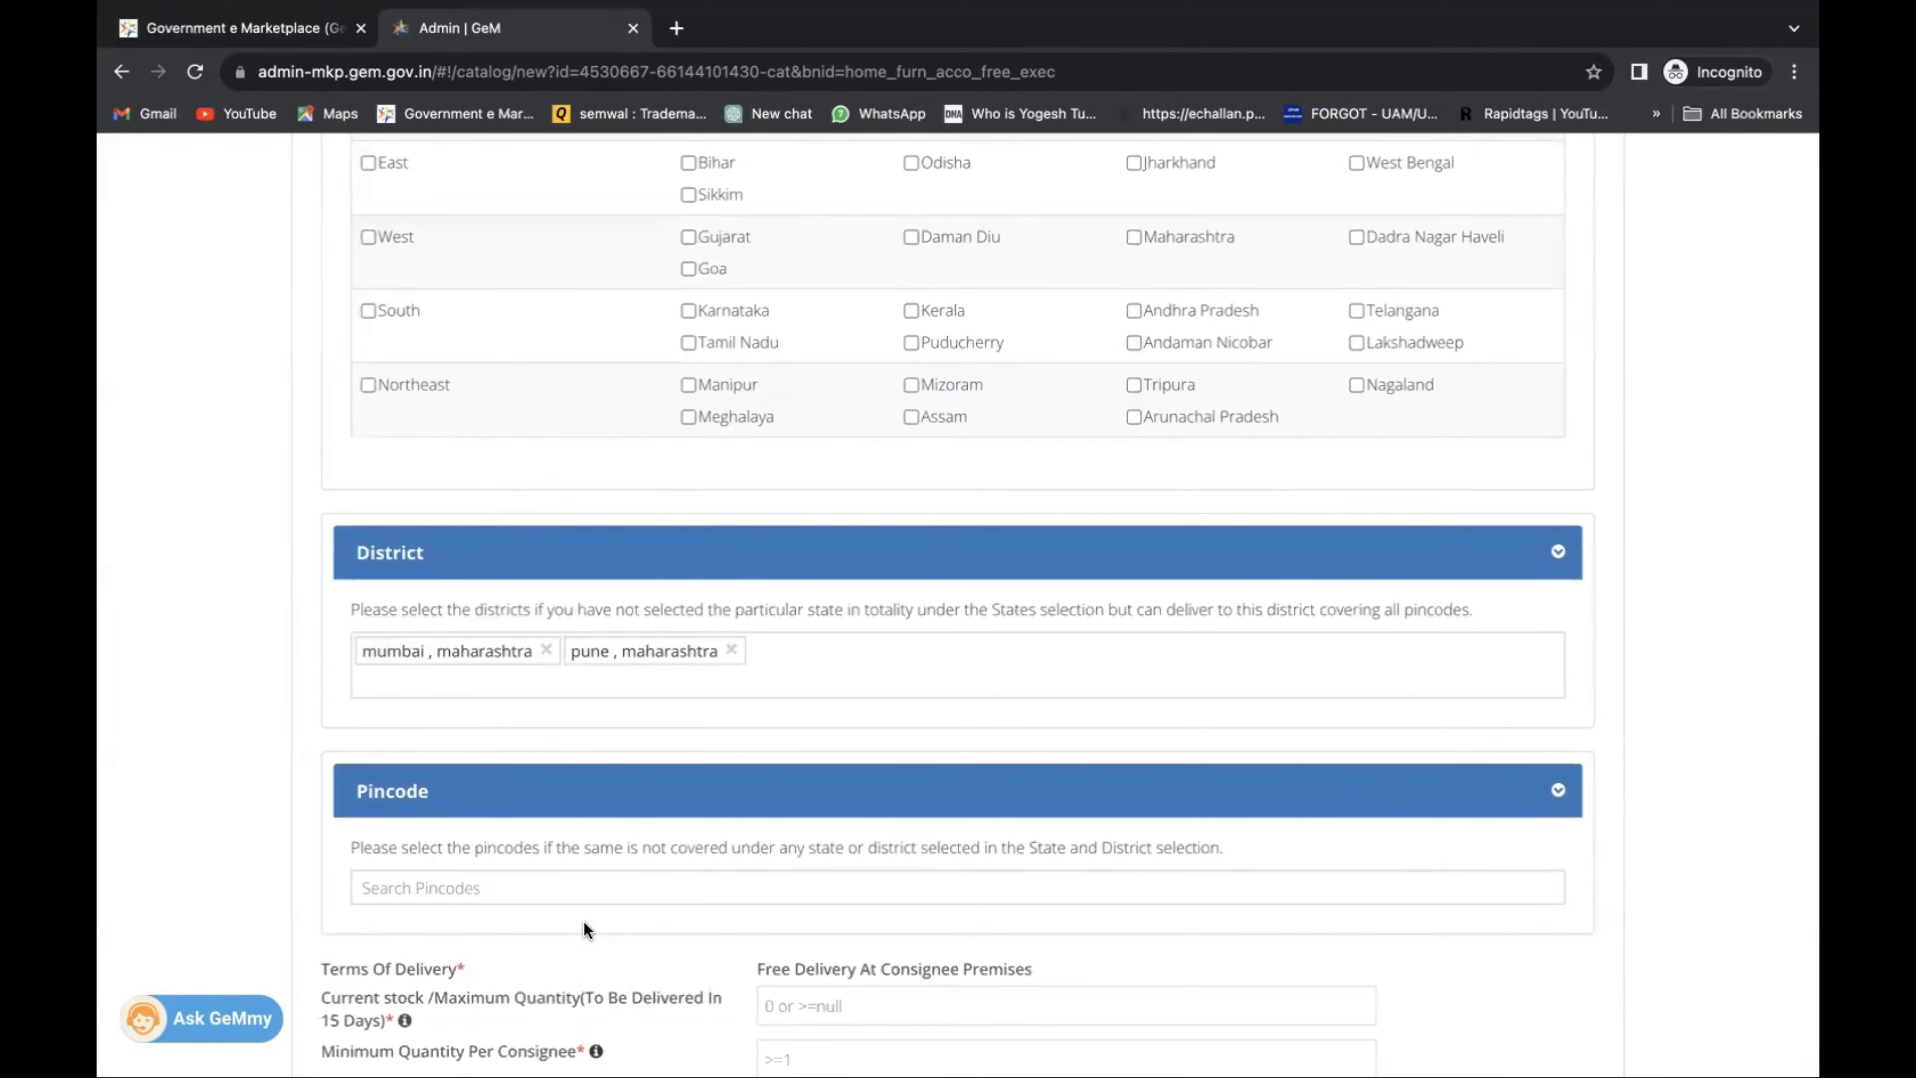
pyautogui.scroll(-3, 584, 930)
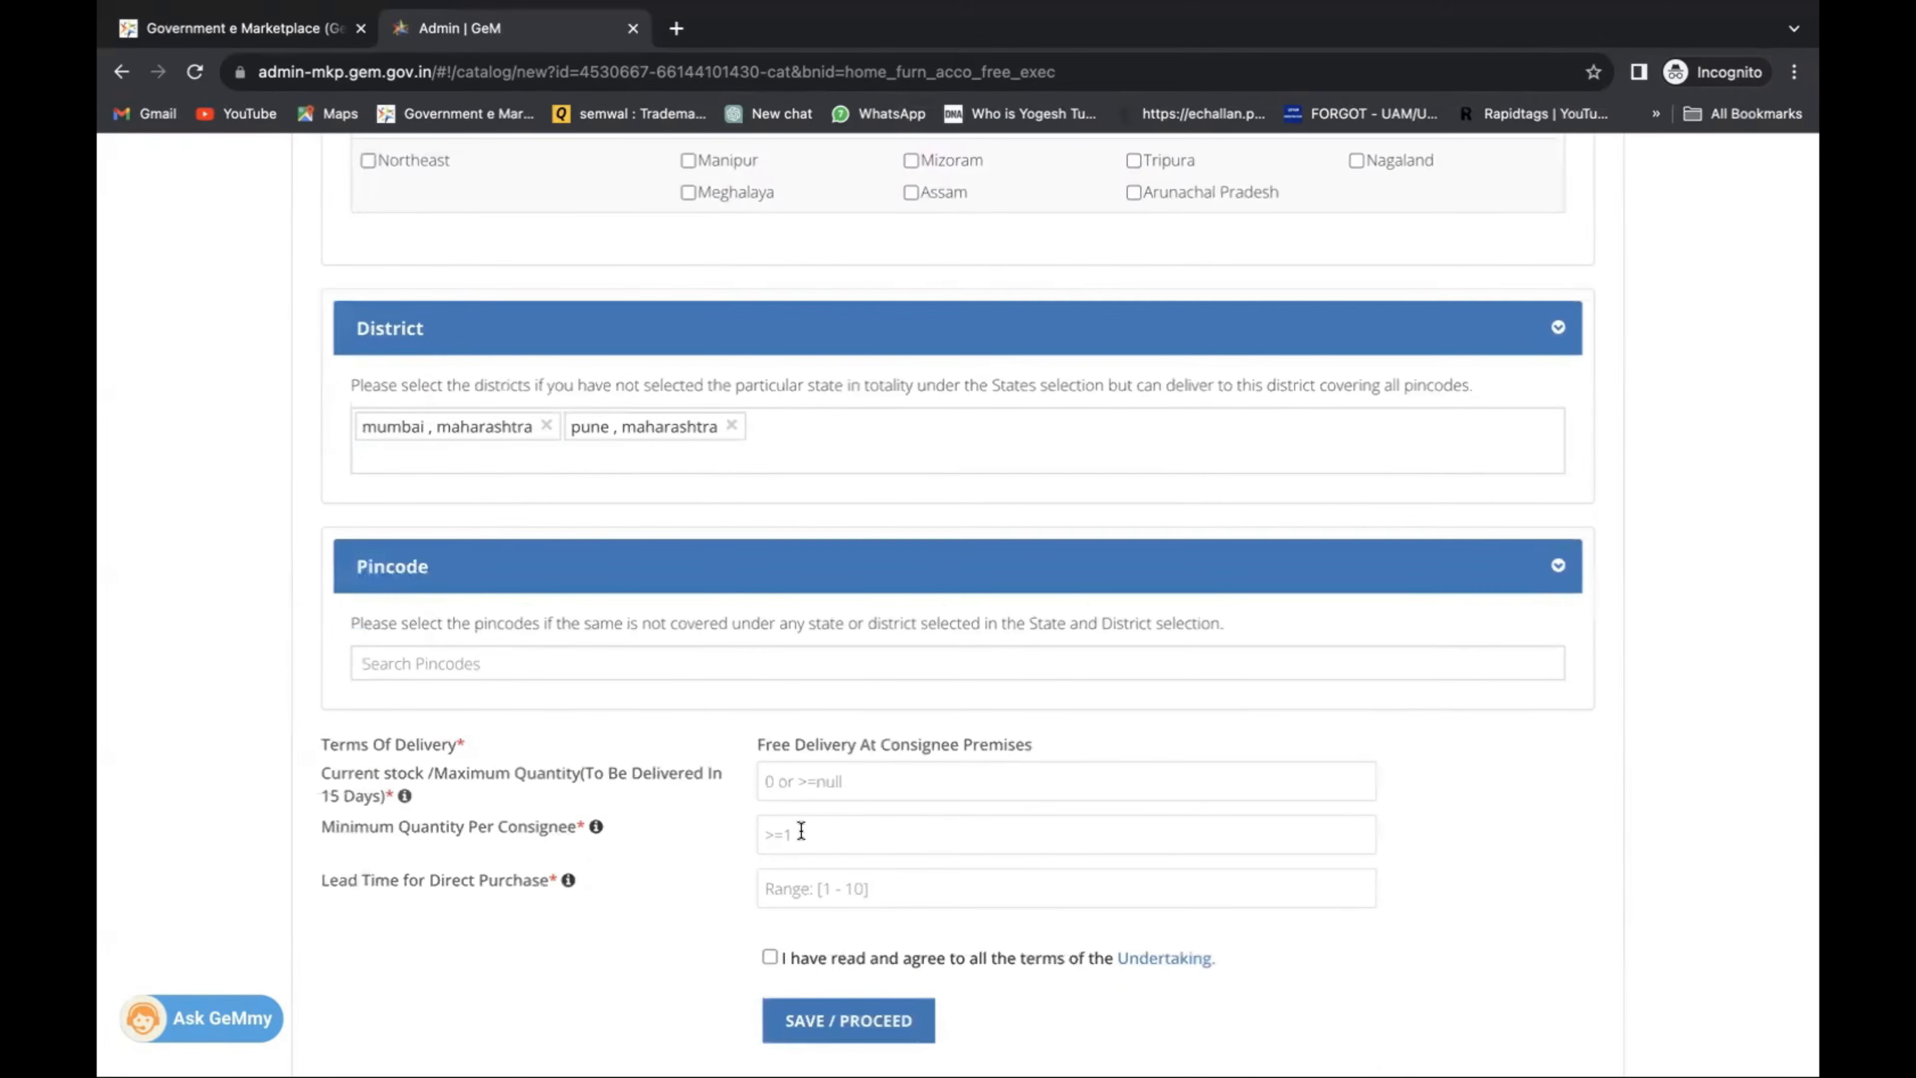
pyautogui.click(826, 797)
pyautogui.write('100')
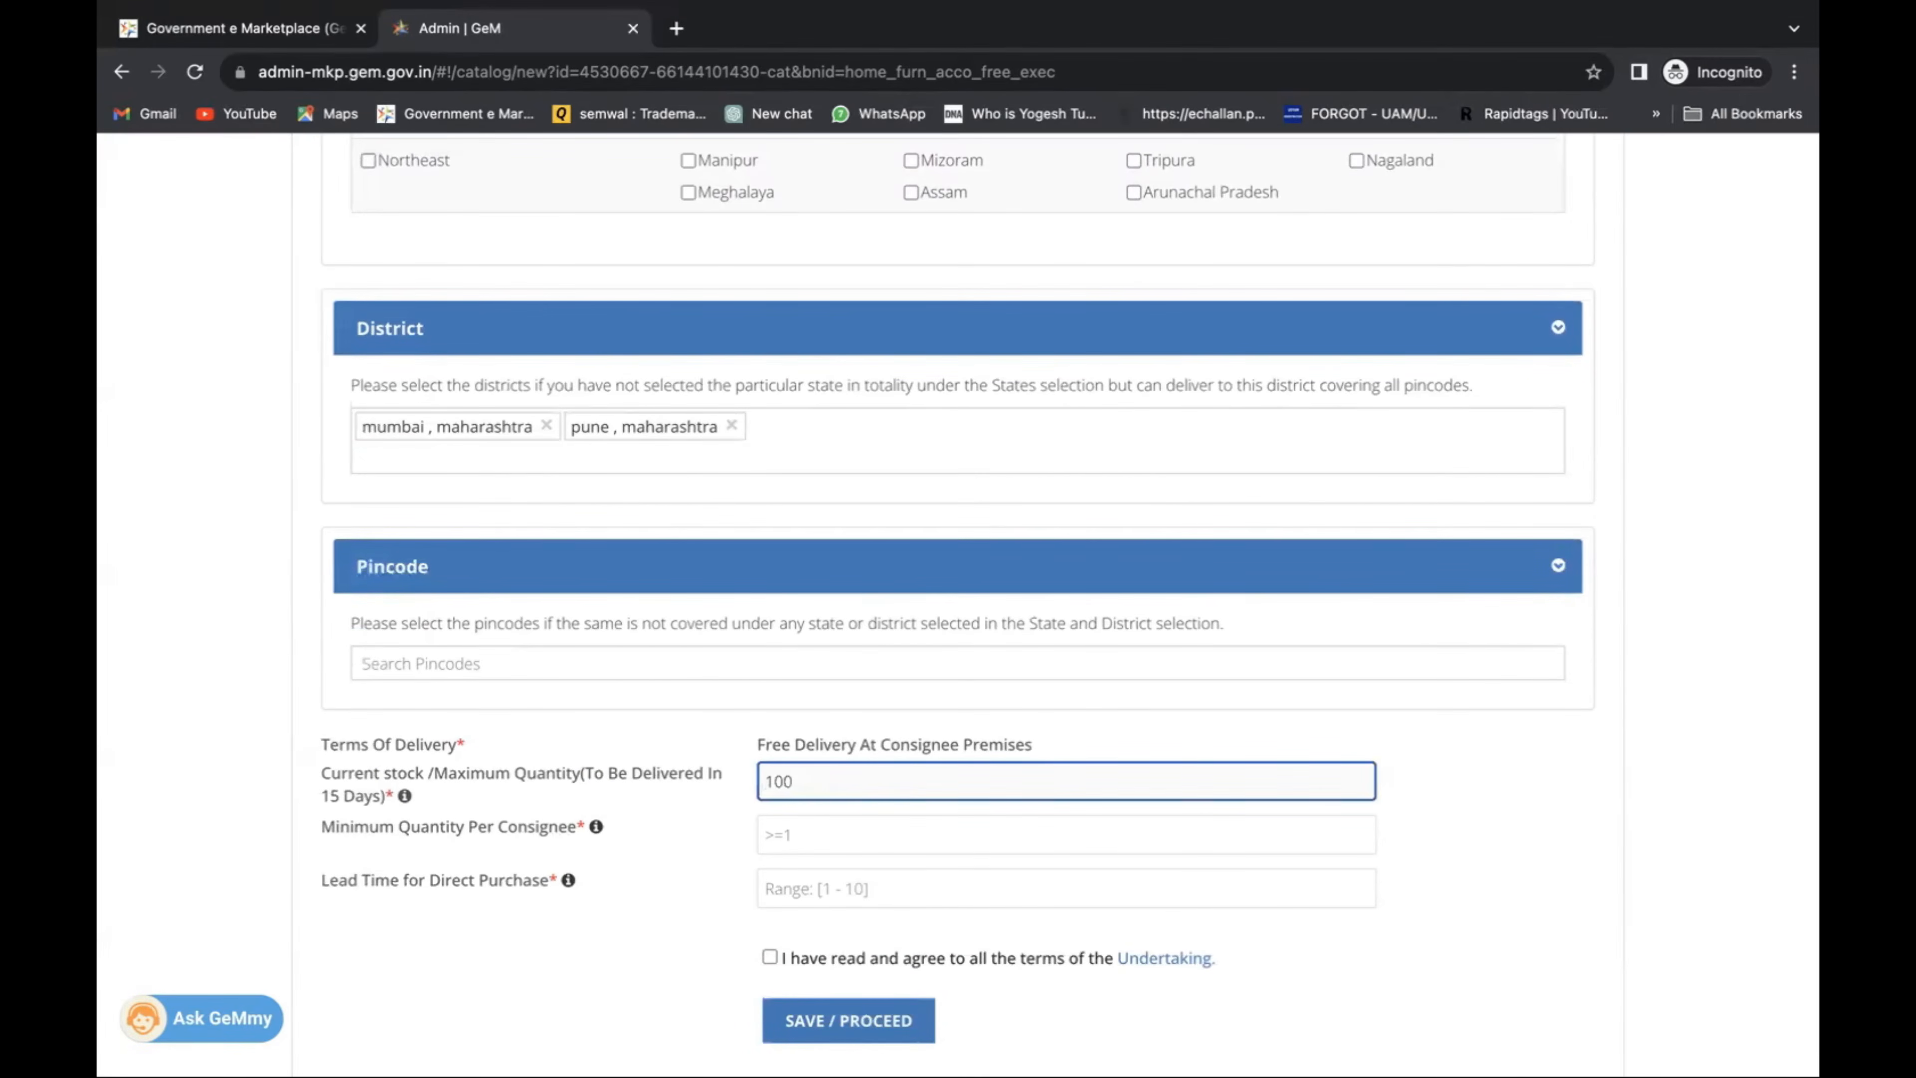
pyautogui.press('Tab')
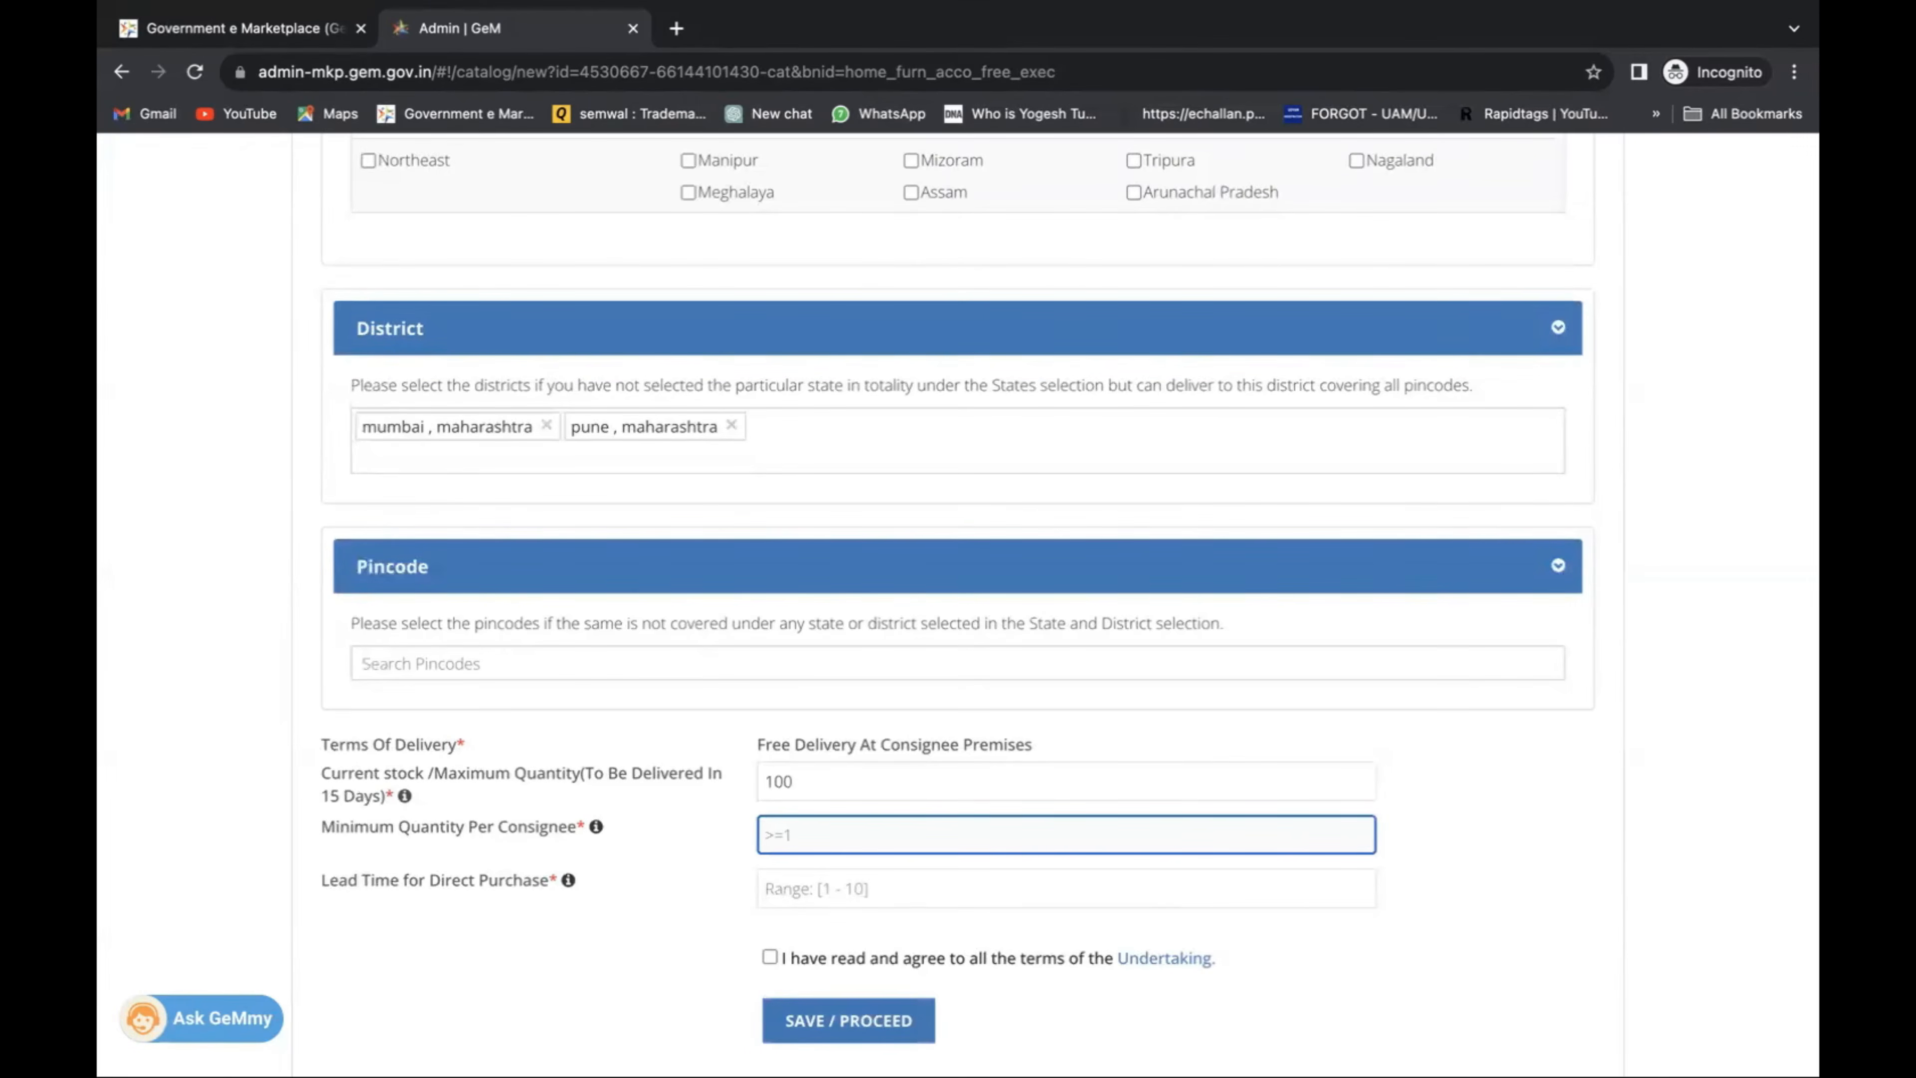
pyautogui.write('80')
# Set lead time to 1, accept the Undertaking and save the offering.
pyautogui.scroll(-3, 781, 615)
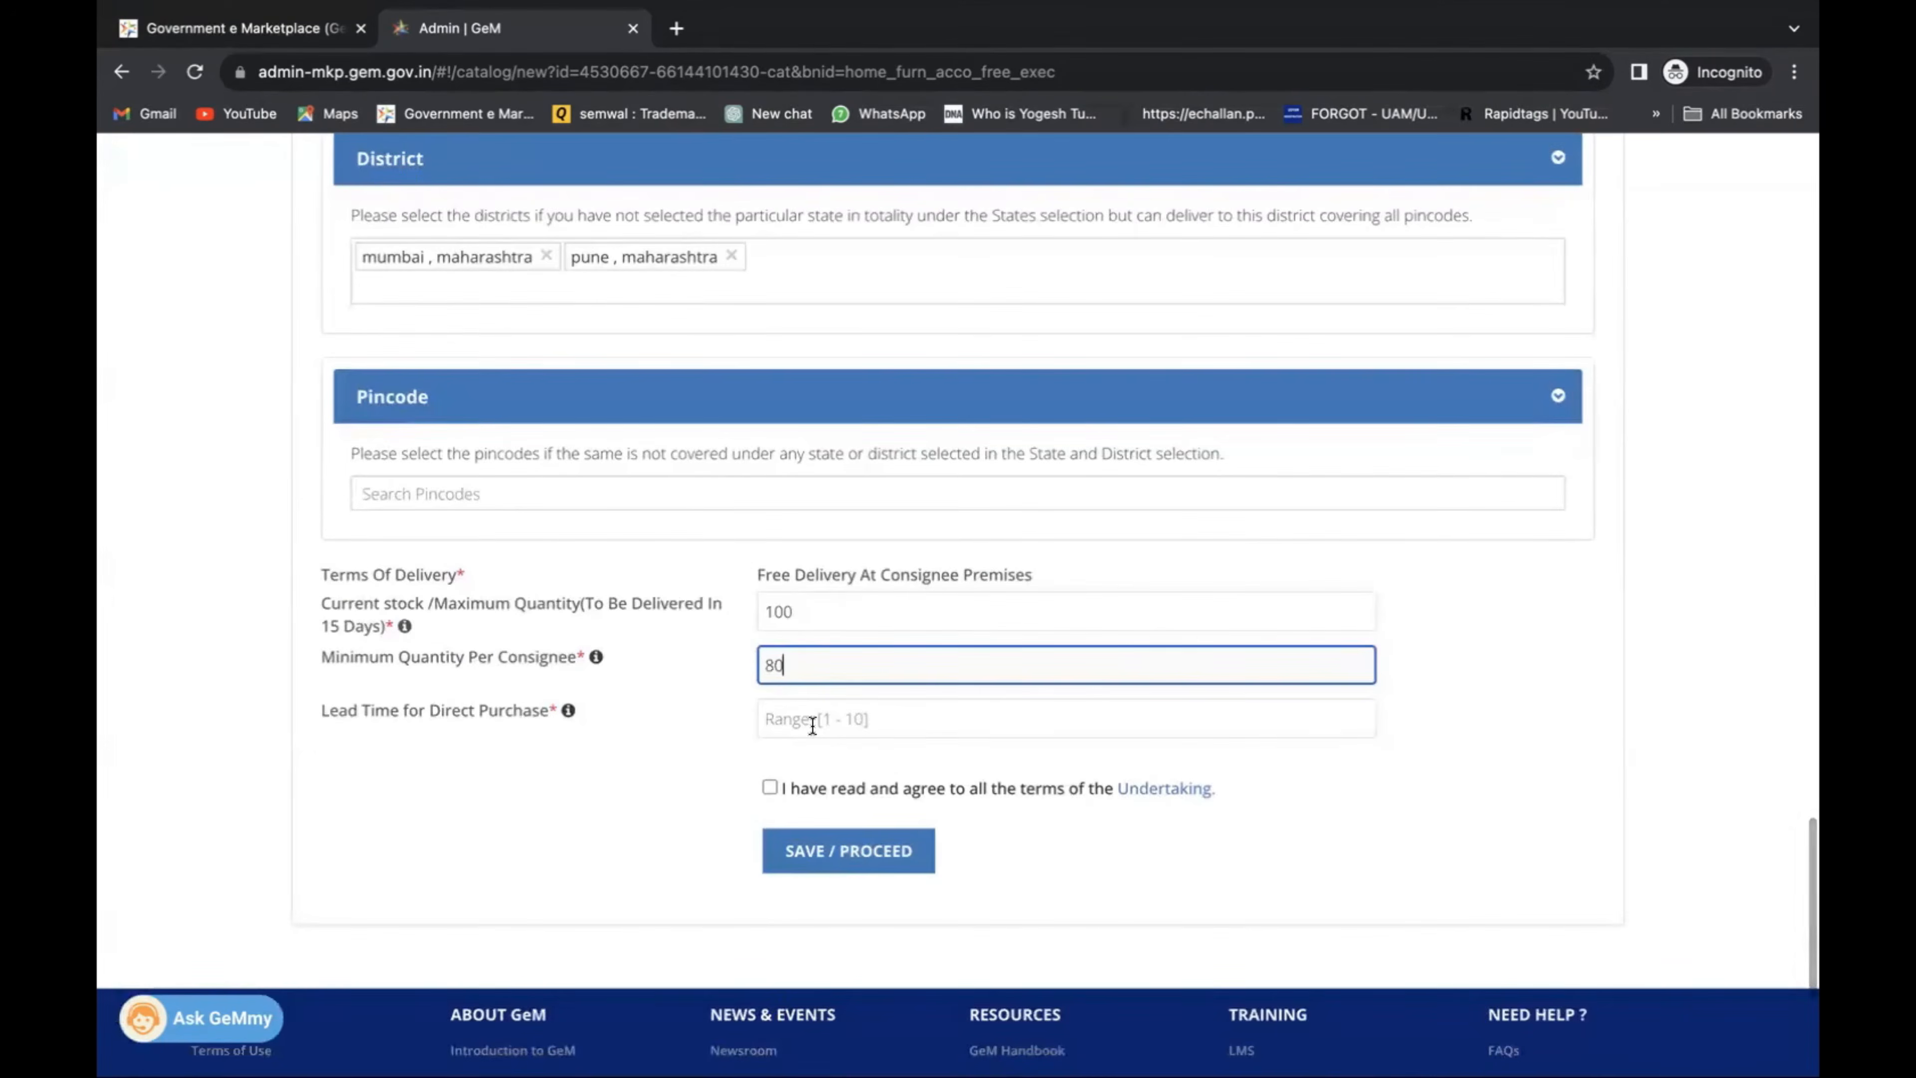
pyautogui.click(812, 725)
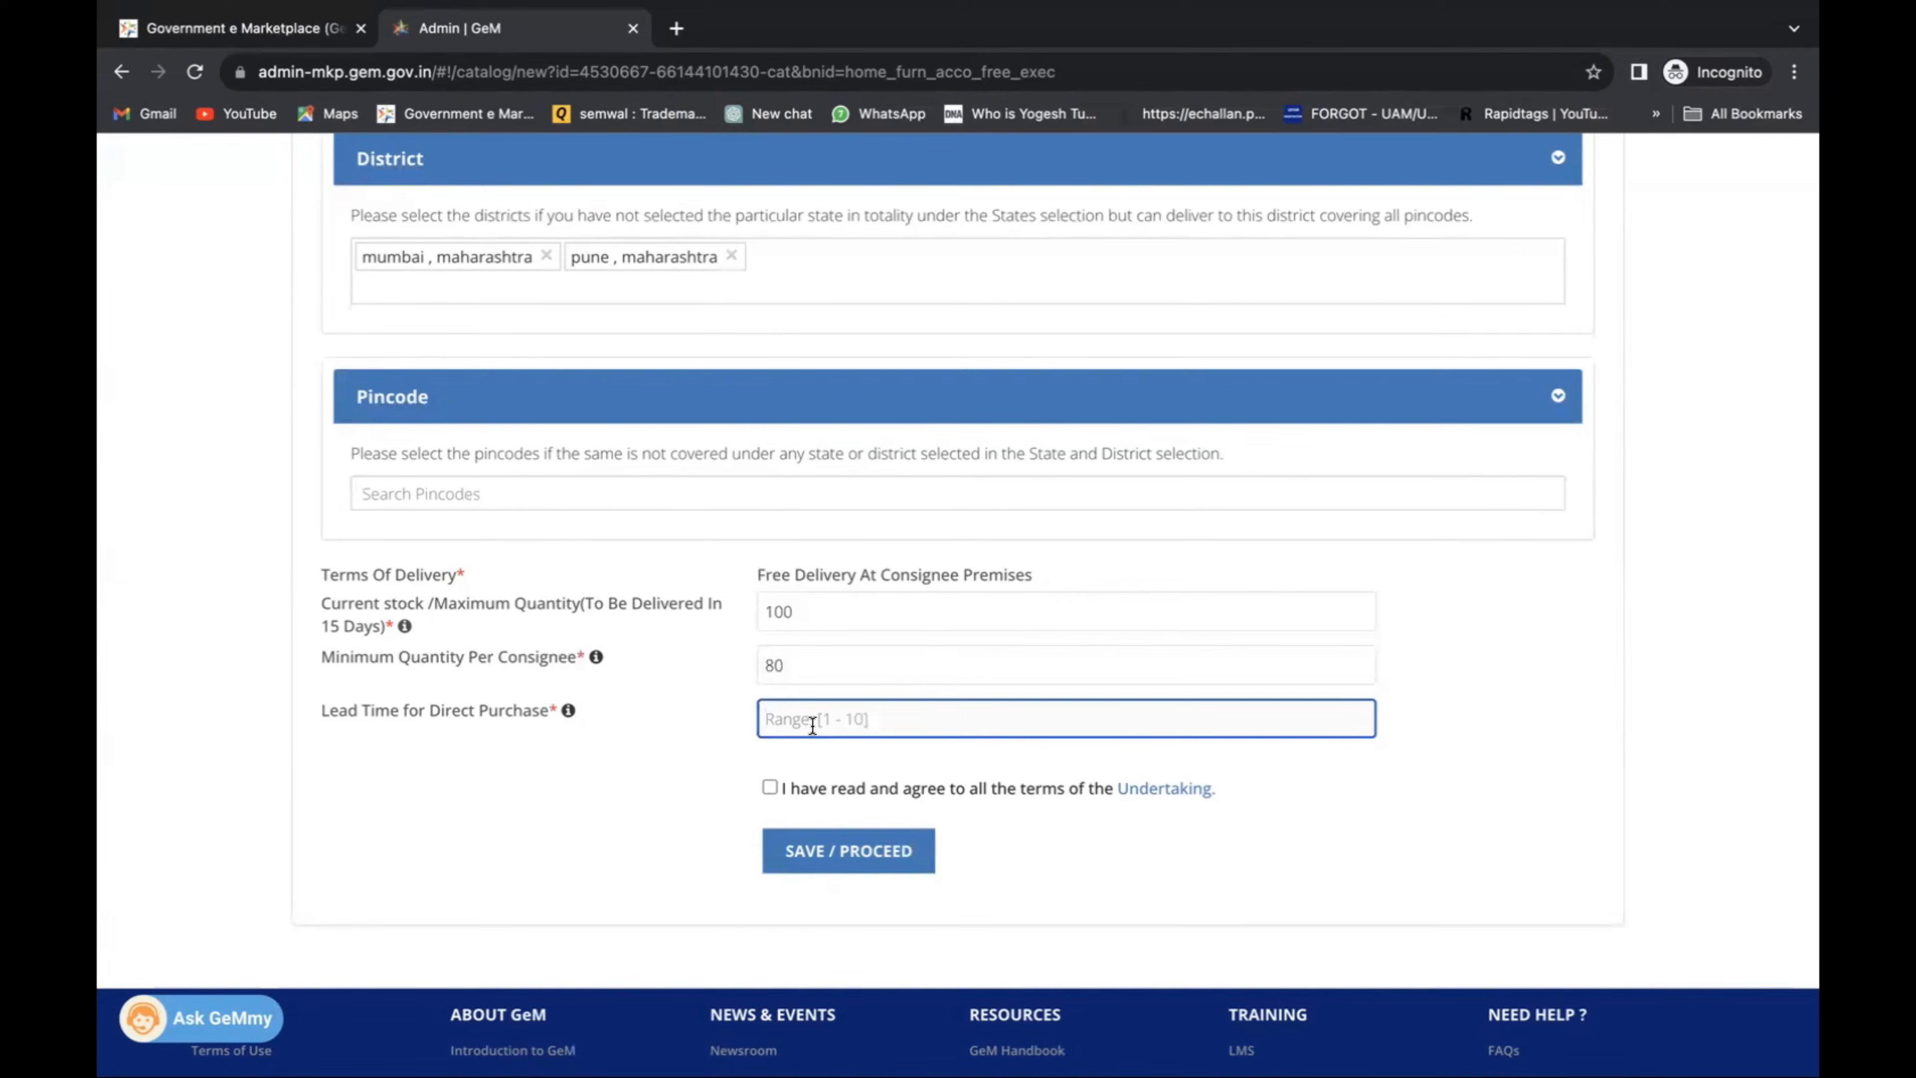
pyautogui.write('1')
pyautogui.click(768, 787)
pyautogui.click(850, 858)
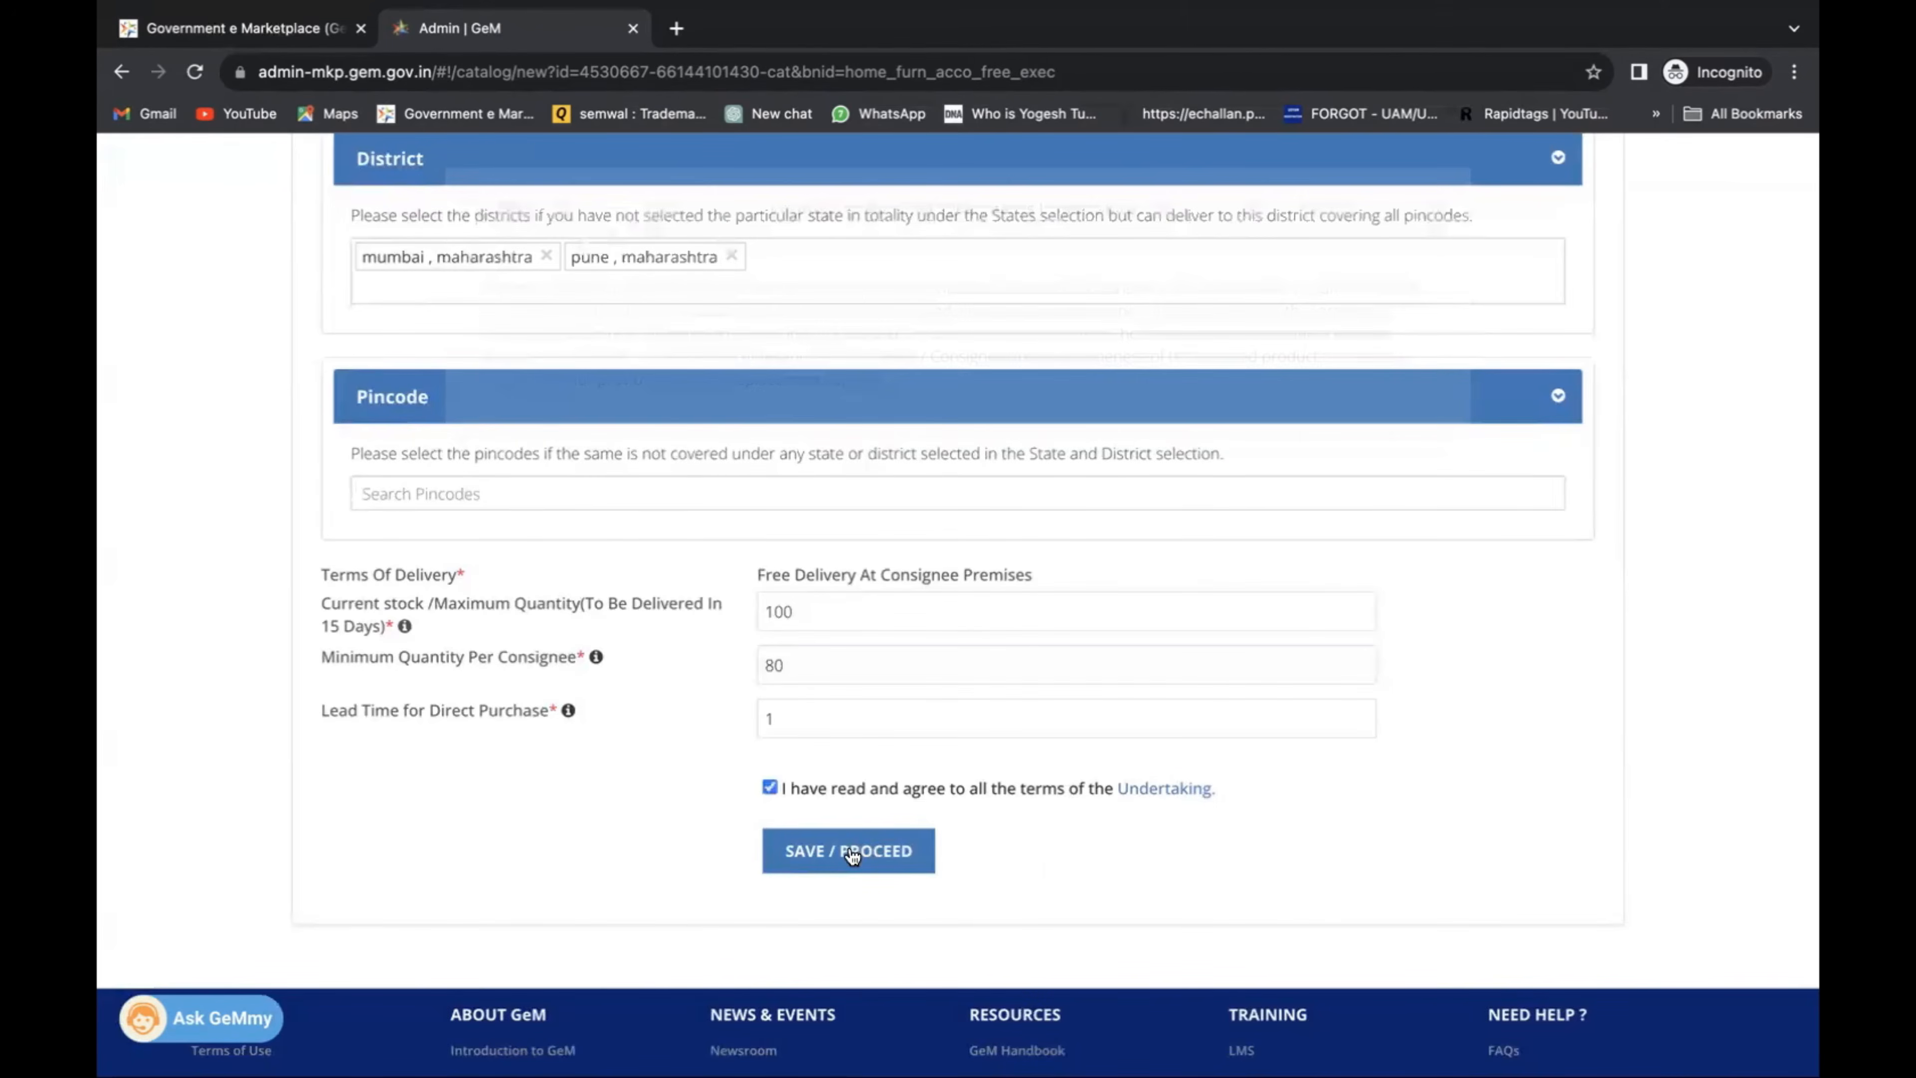
# Set frame type Freestanding, add a metal cable tray, and supply Assembled Ready To Use.
pyautogui.scroll(15, 886, 755)
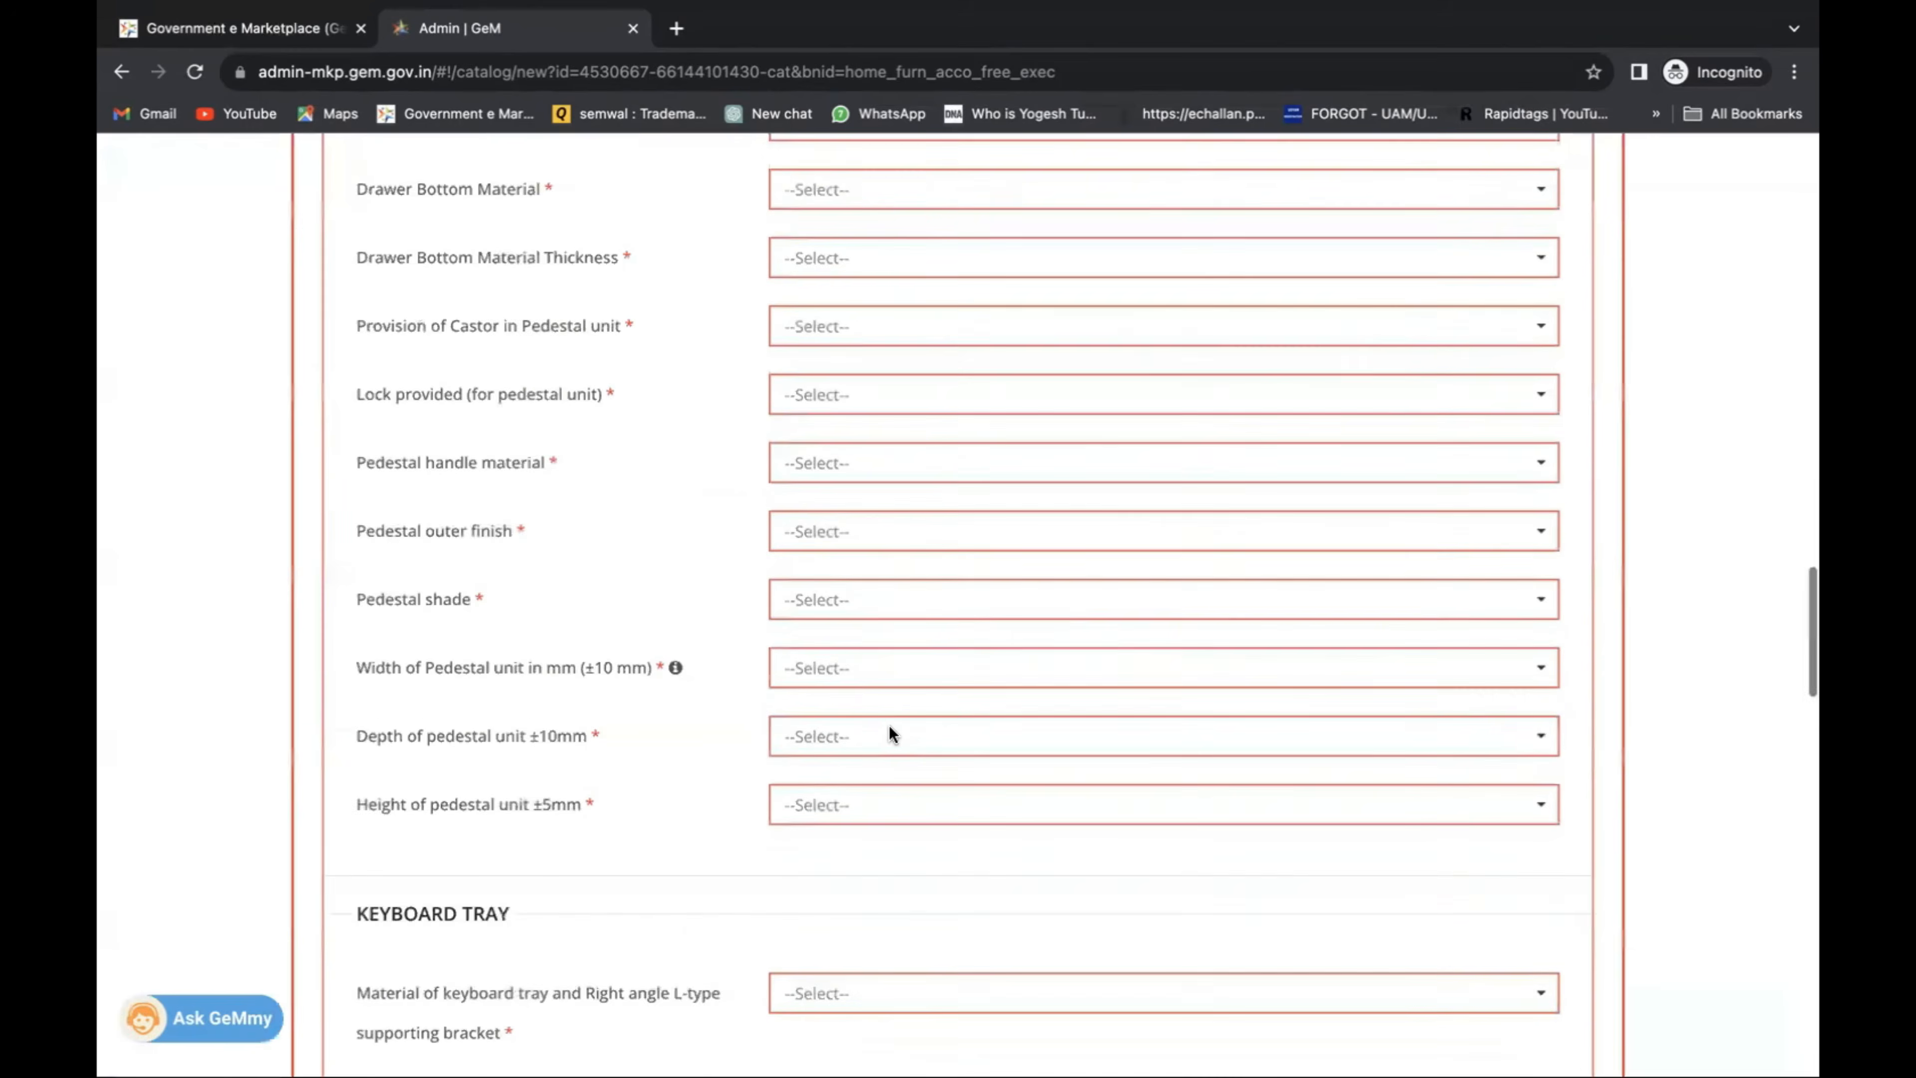
pyautogui.scroll(12, 892, 728)
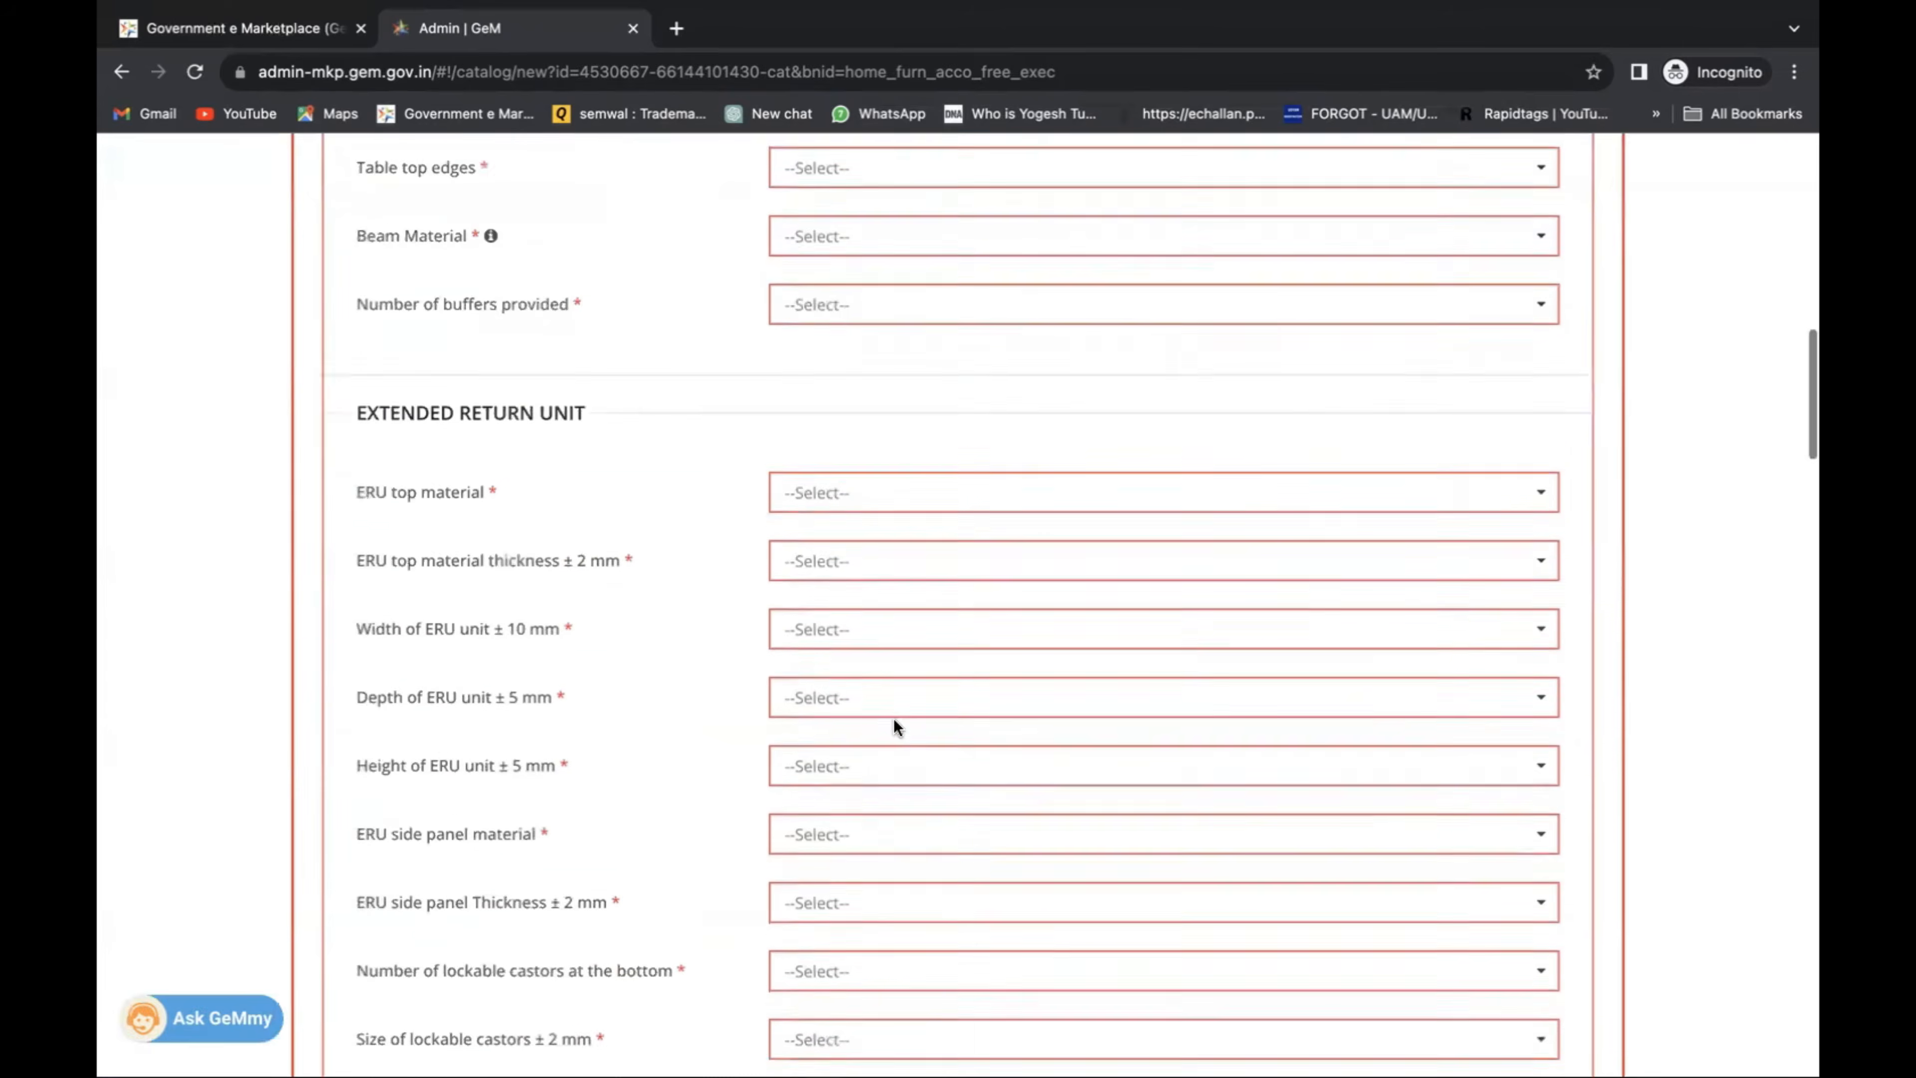
pyautogui.scroll(10, 894, 728)
pyautogui.click(875, 598)
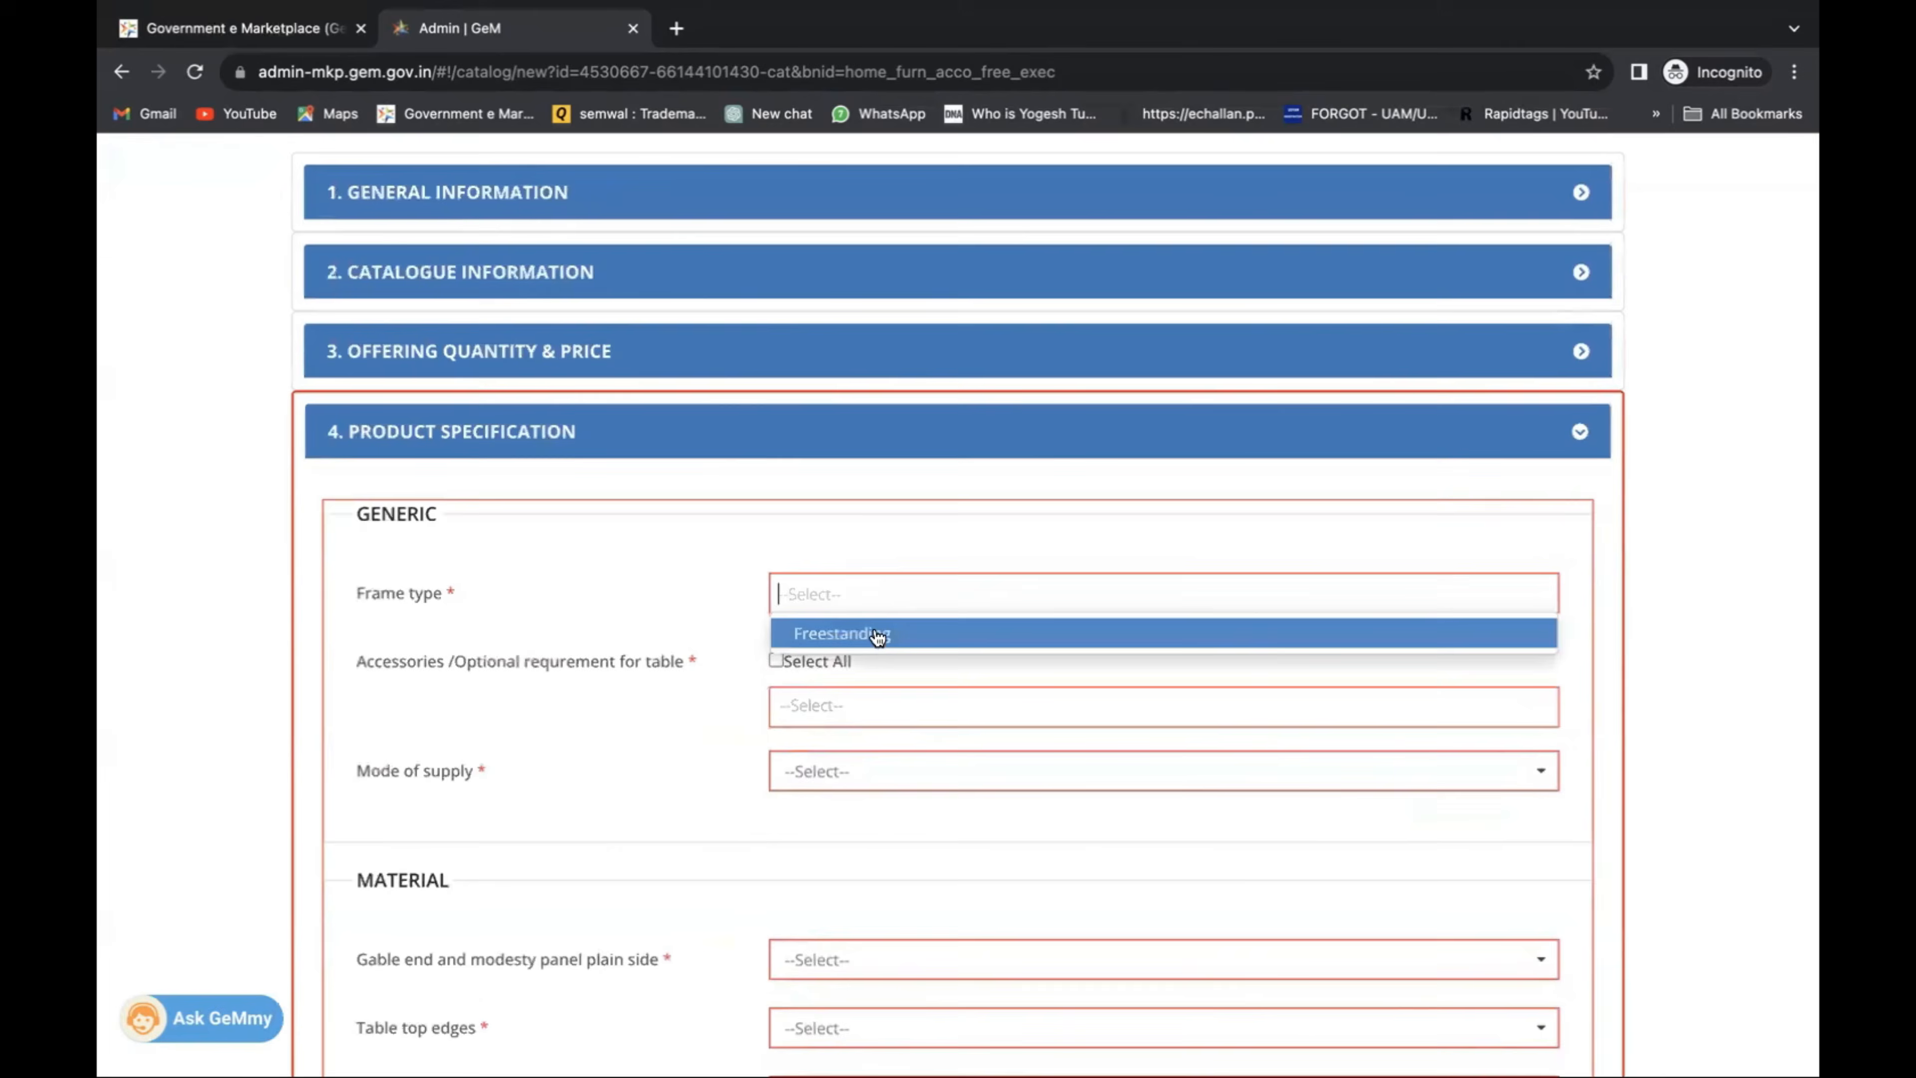
pyautogui.click(877, 633)
pyautogui.click(867, 709)
pyautogui.click(867, 743)
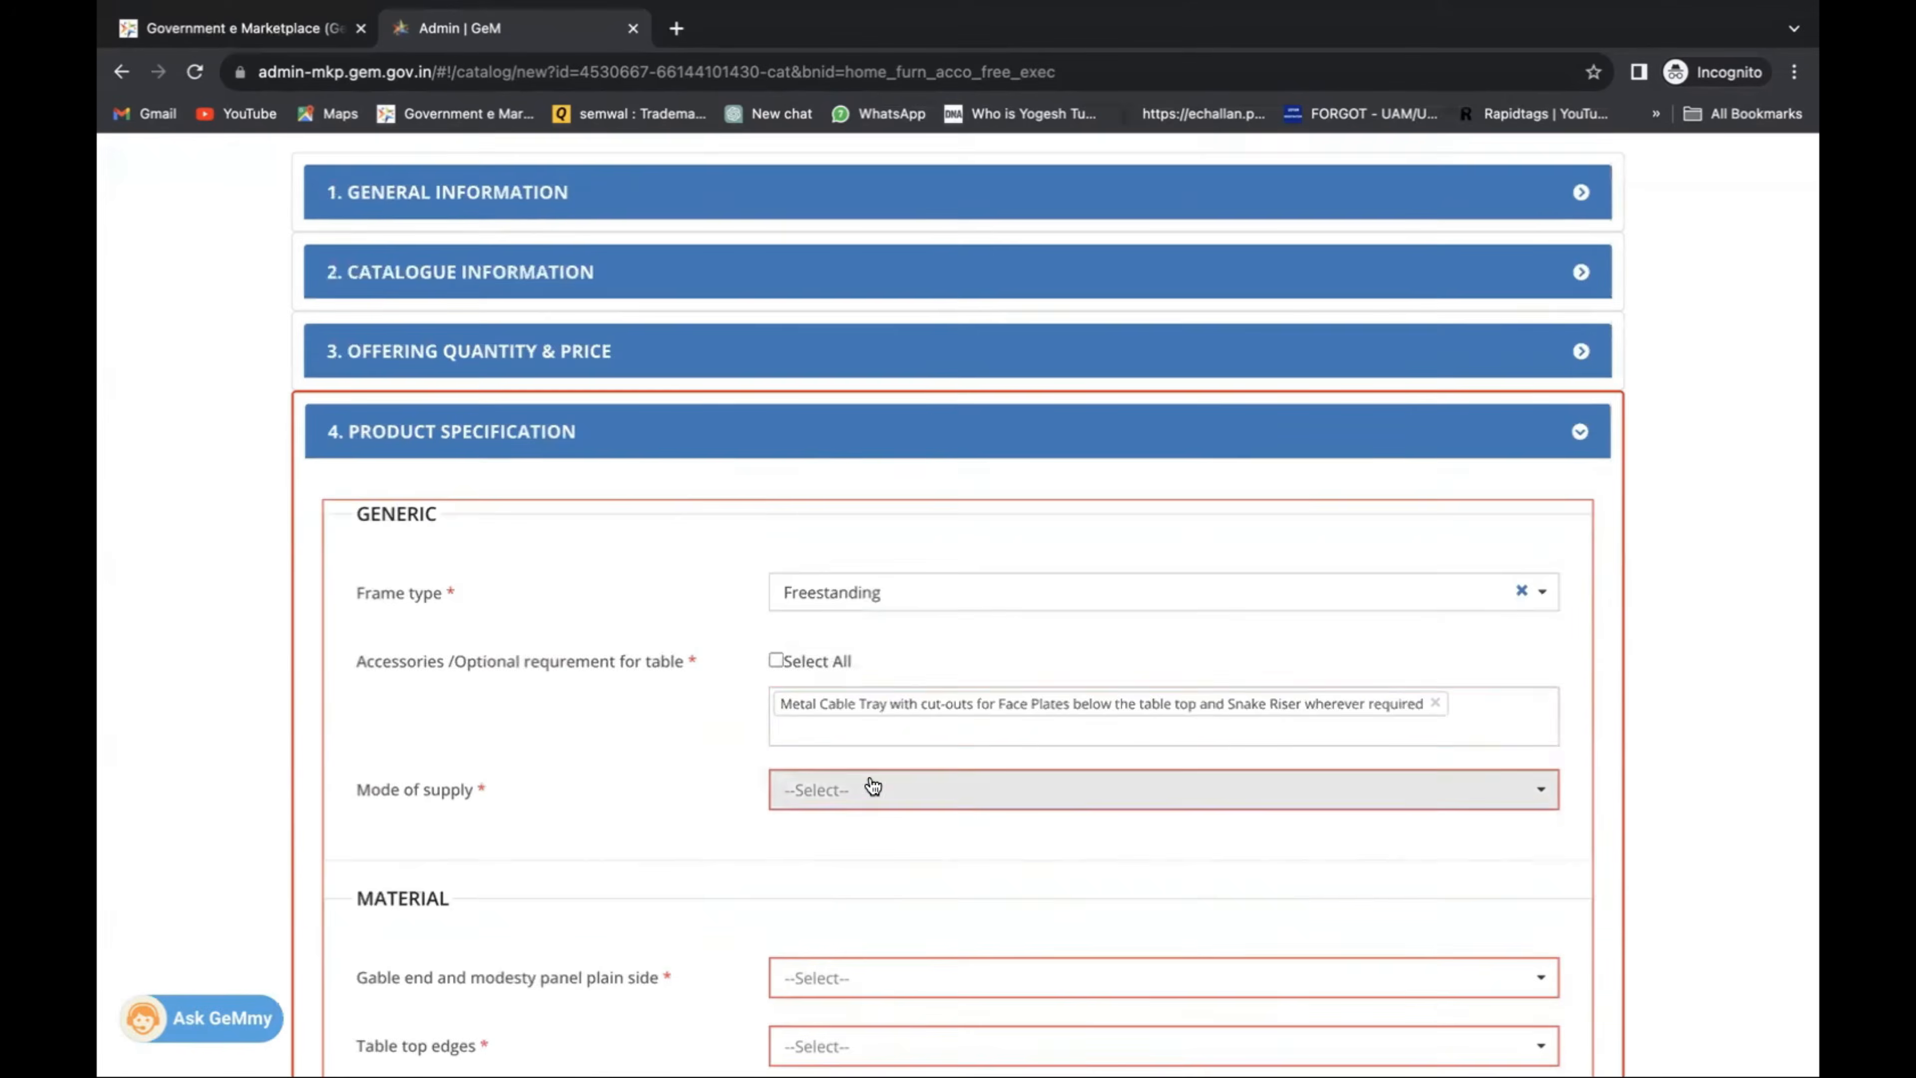
pyautogui.scroll(-3, 869, 755)
pyautogui.click(868, 618)
pyautogui.click(875, 655)
pyautogui.scroll(-4, 879, 679)
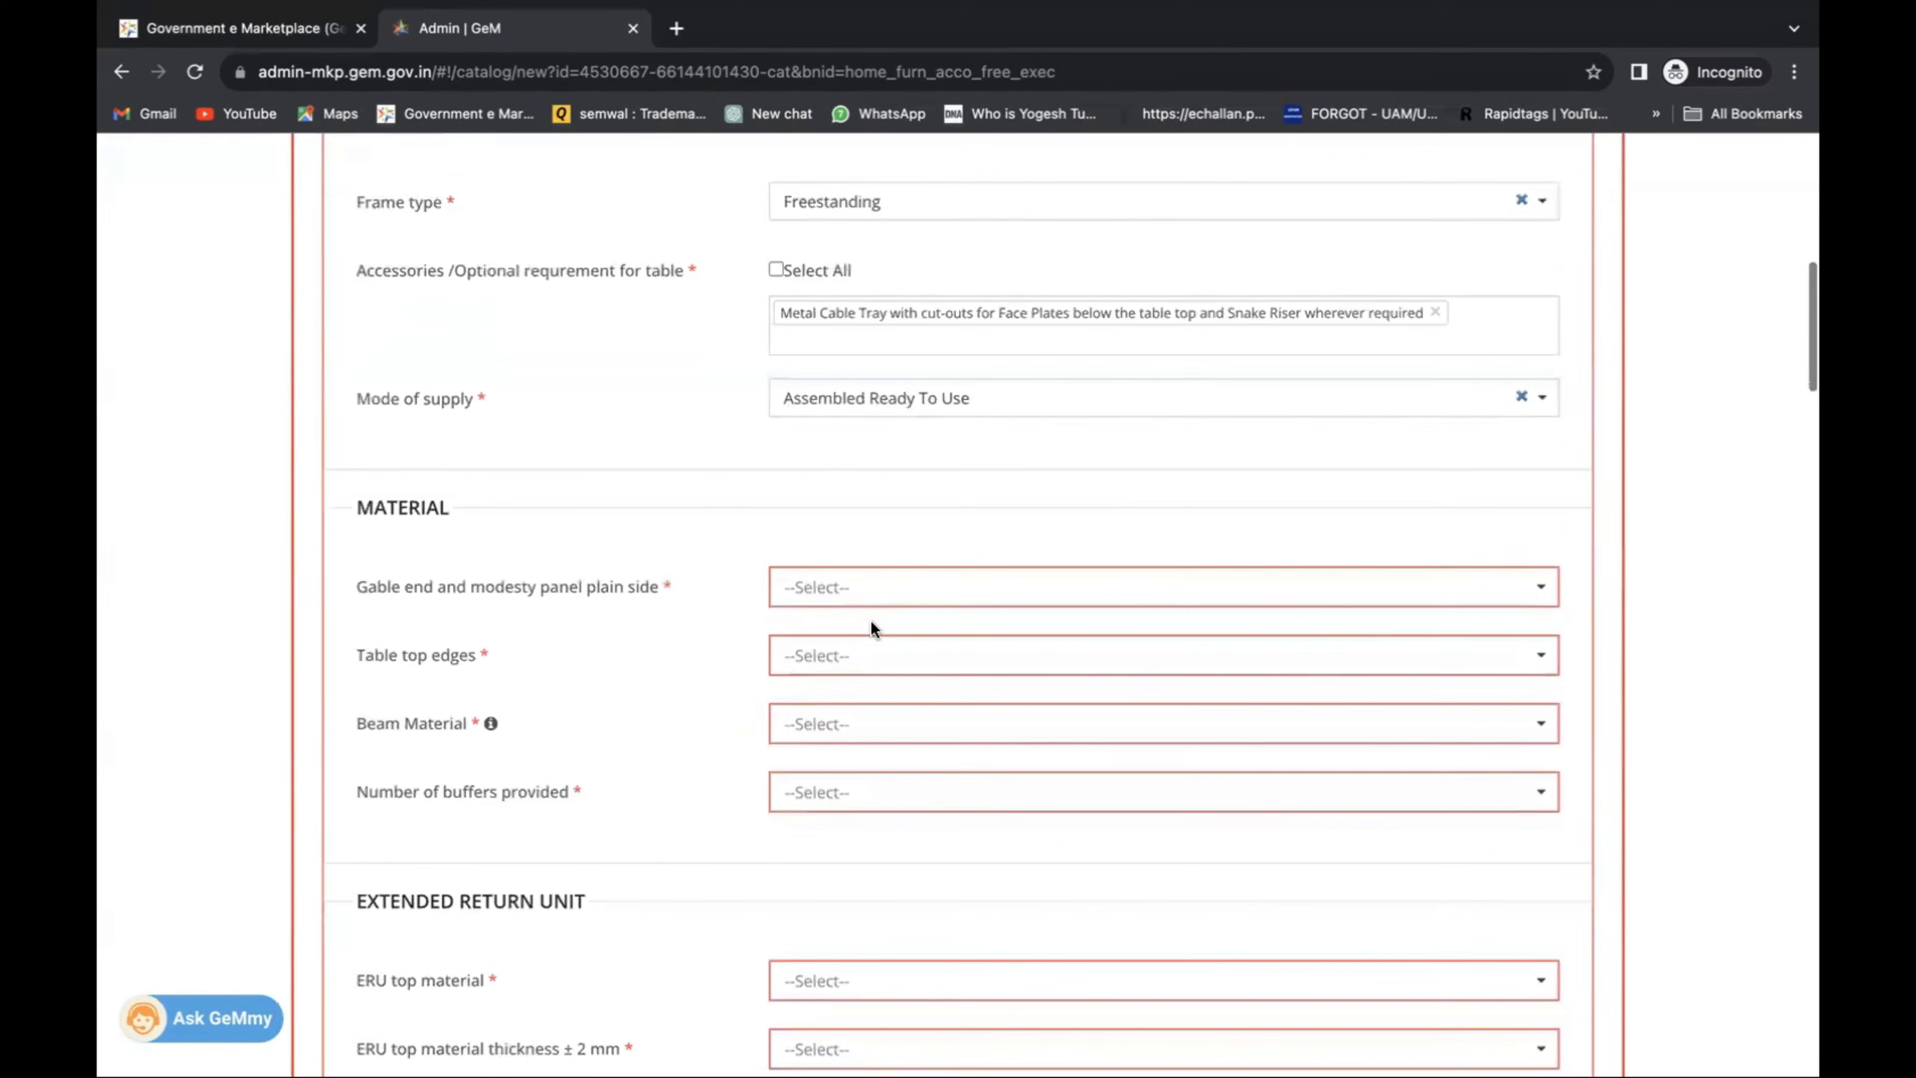
# Choose PVC tape banding gable edges, half round top edges, CRC 40 mm beam, 6 buffers.
pyautogui.click(872, 592)
pyautogui.click(869, 633)
pyautogui.click(860, 655)
pyautogui.click(868, 723)
pyautogui.scroll(-2, 864, 679)
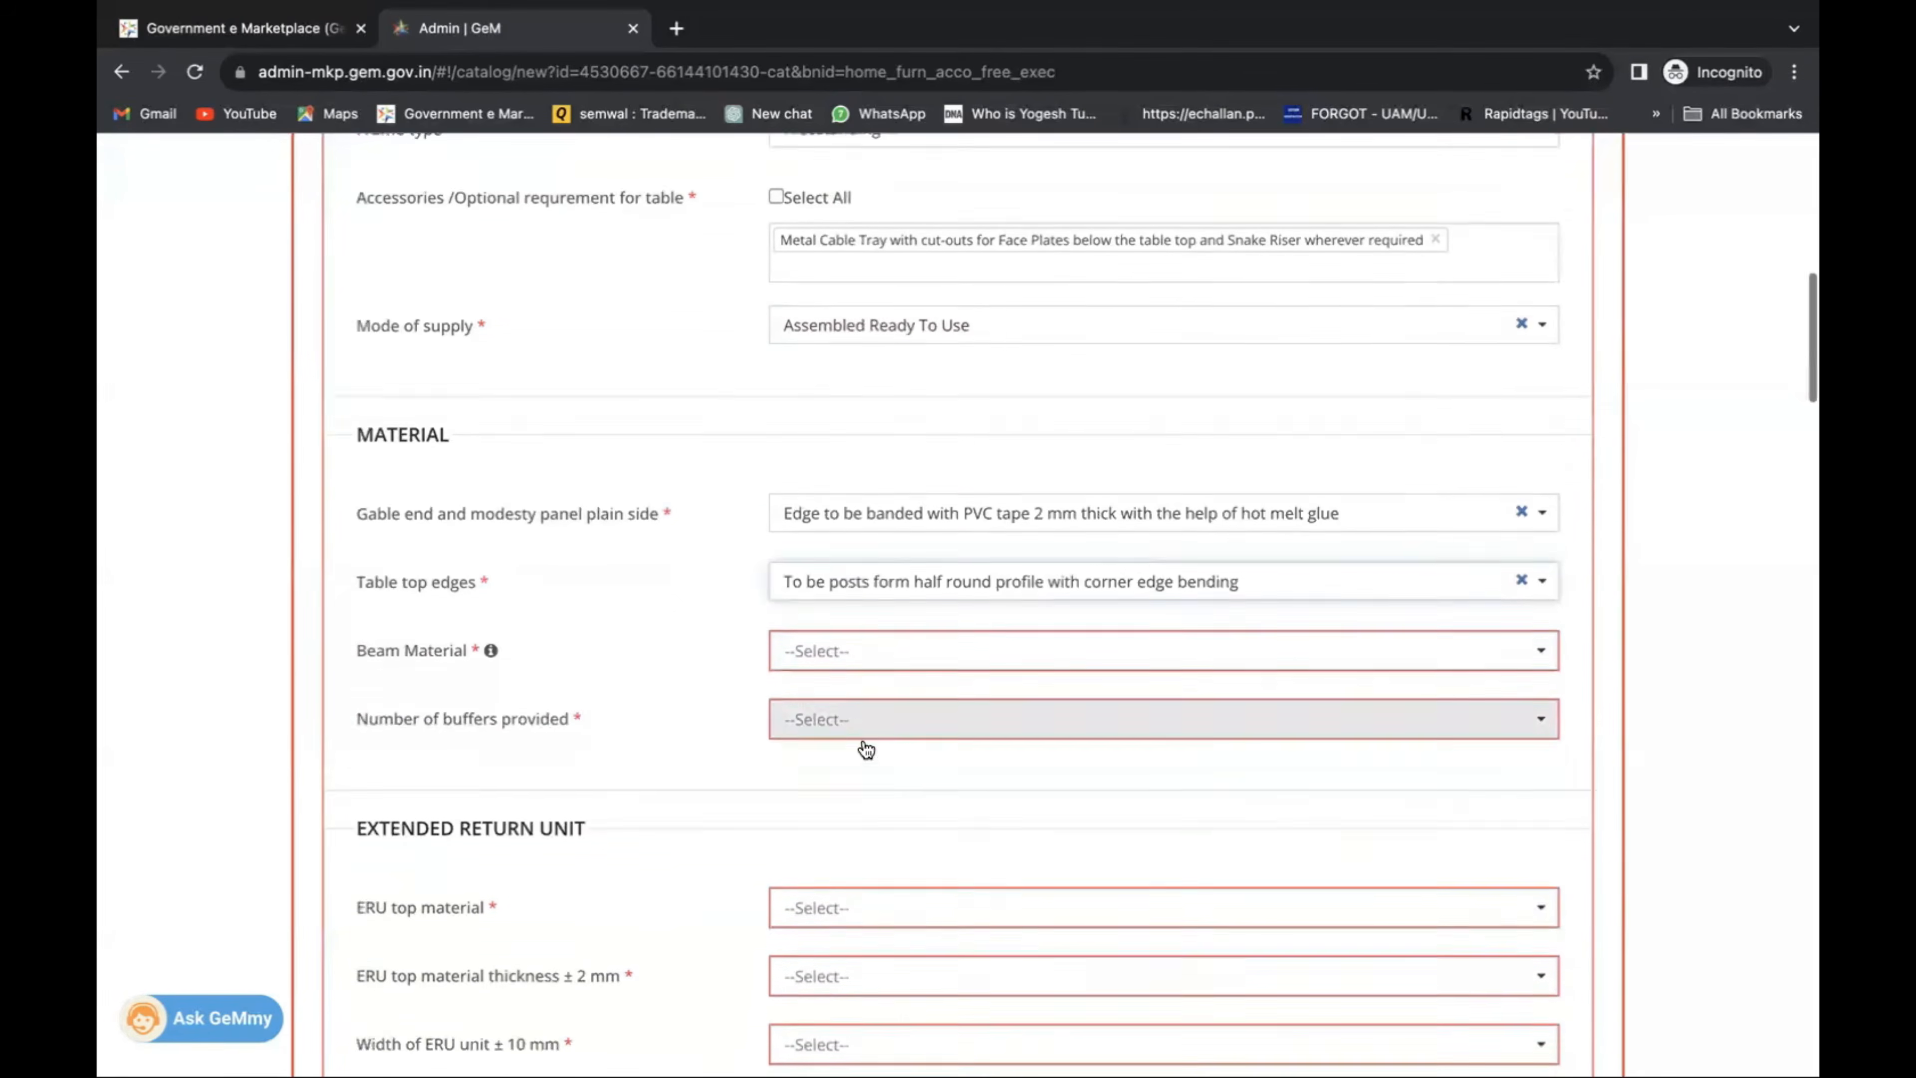
pyautogui.click(863, 596)
pyautogui.click(868, 623)
pyautogui.click(860, 655)
pyautogui.click(856, 721)
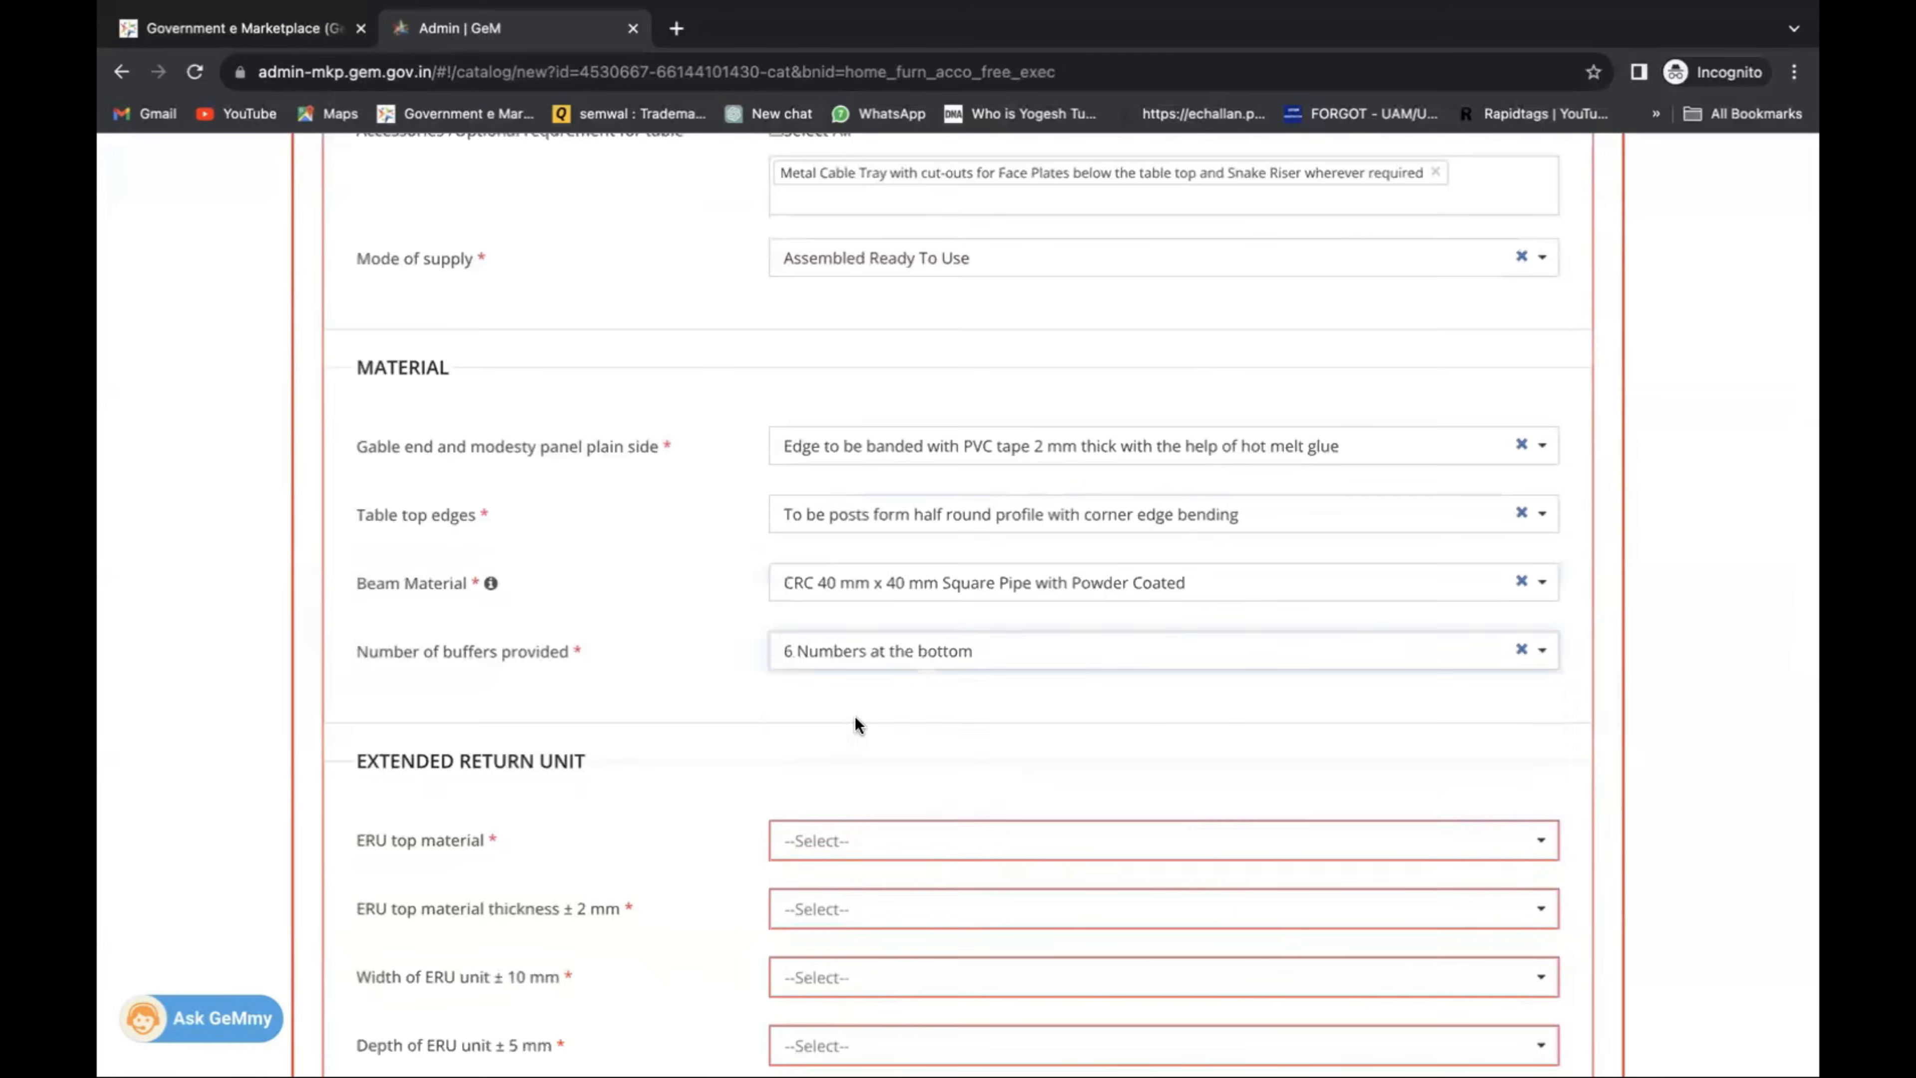
pyautogui.scroll(-4, 860, 641)
# Set the ERU top to MDF veneer PU finish, 19 mm, 900 x 440 x 550 mm.
pyautogui.click(866, 555)
pyautogui.click(868, 591)
pyautogui.click(868, 621)
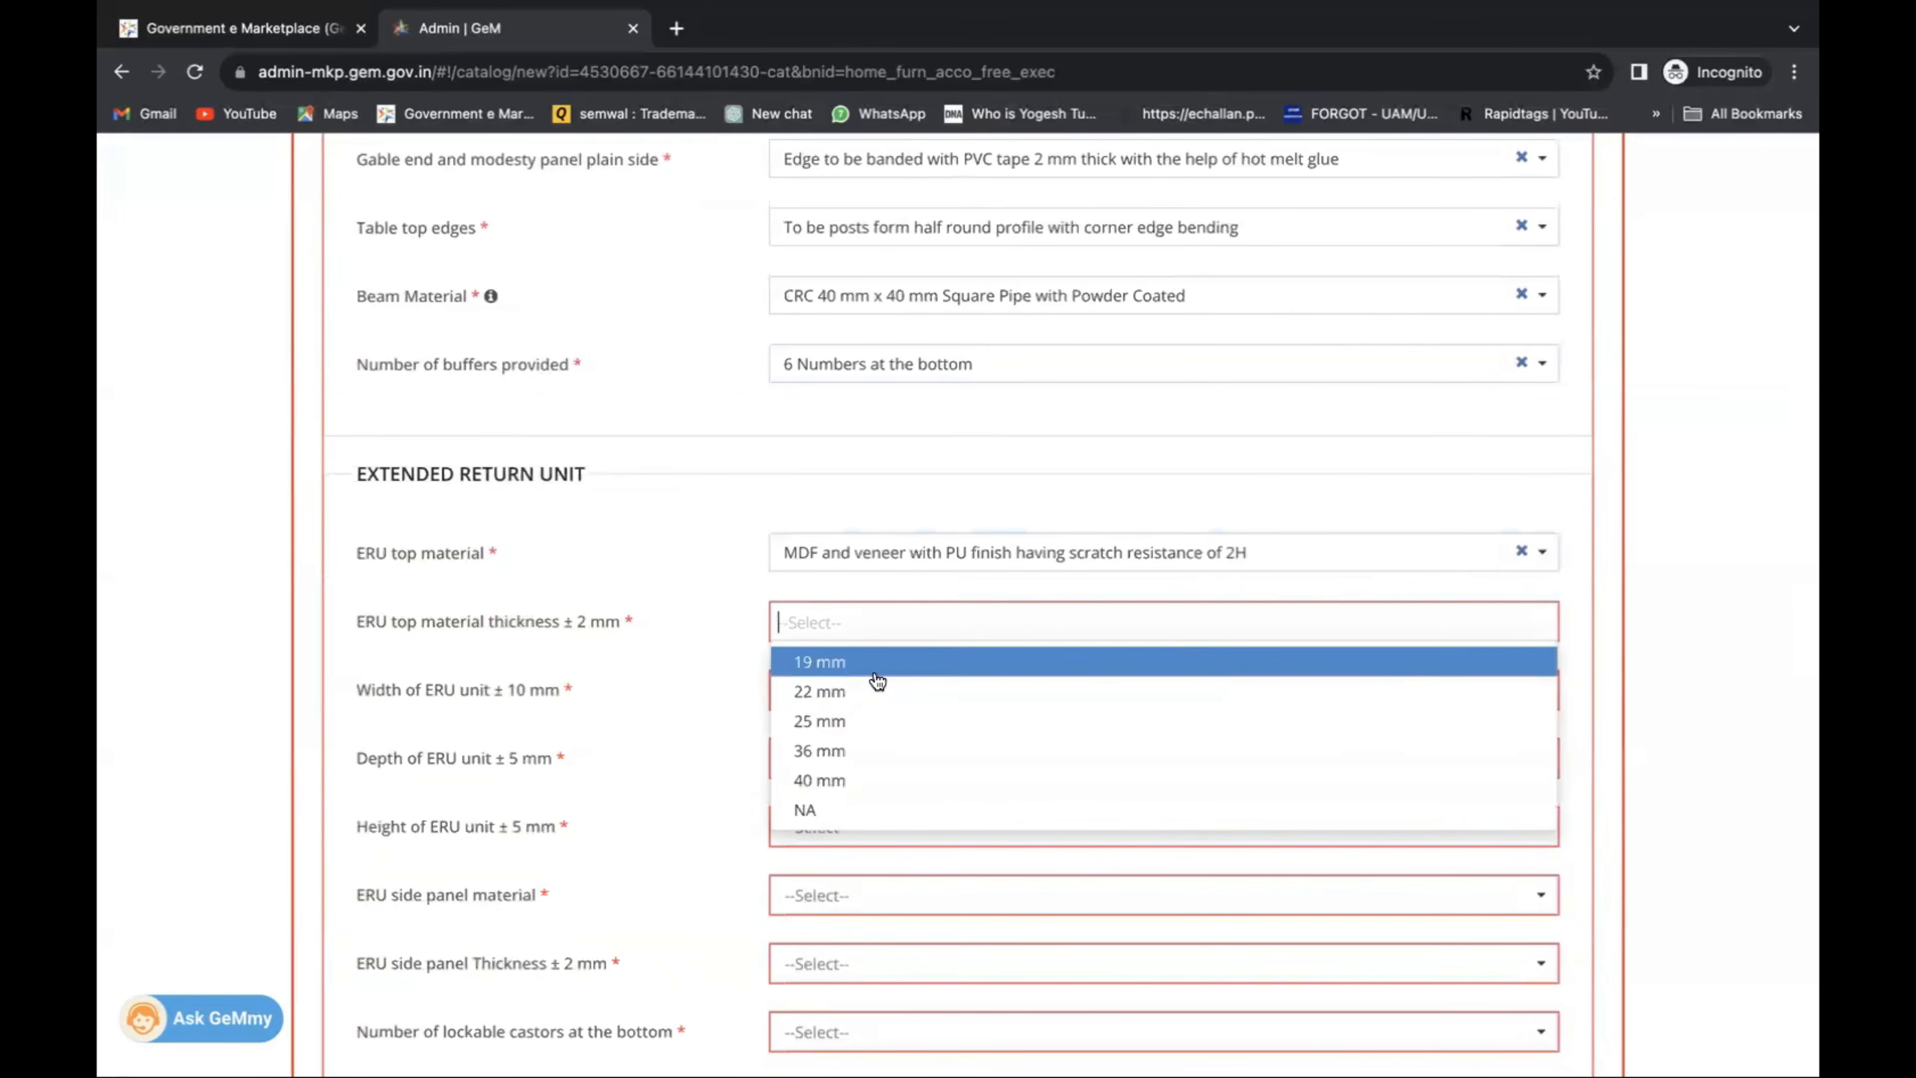
pyautogui.click(871, 659)
pyautogui.click(877, 704)
pyautogui.click(877, 728)
pyautogui.scroll(-3, 877, 729)
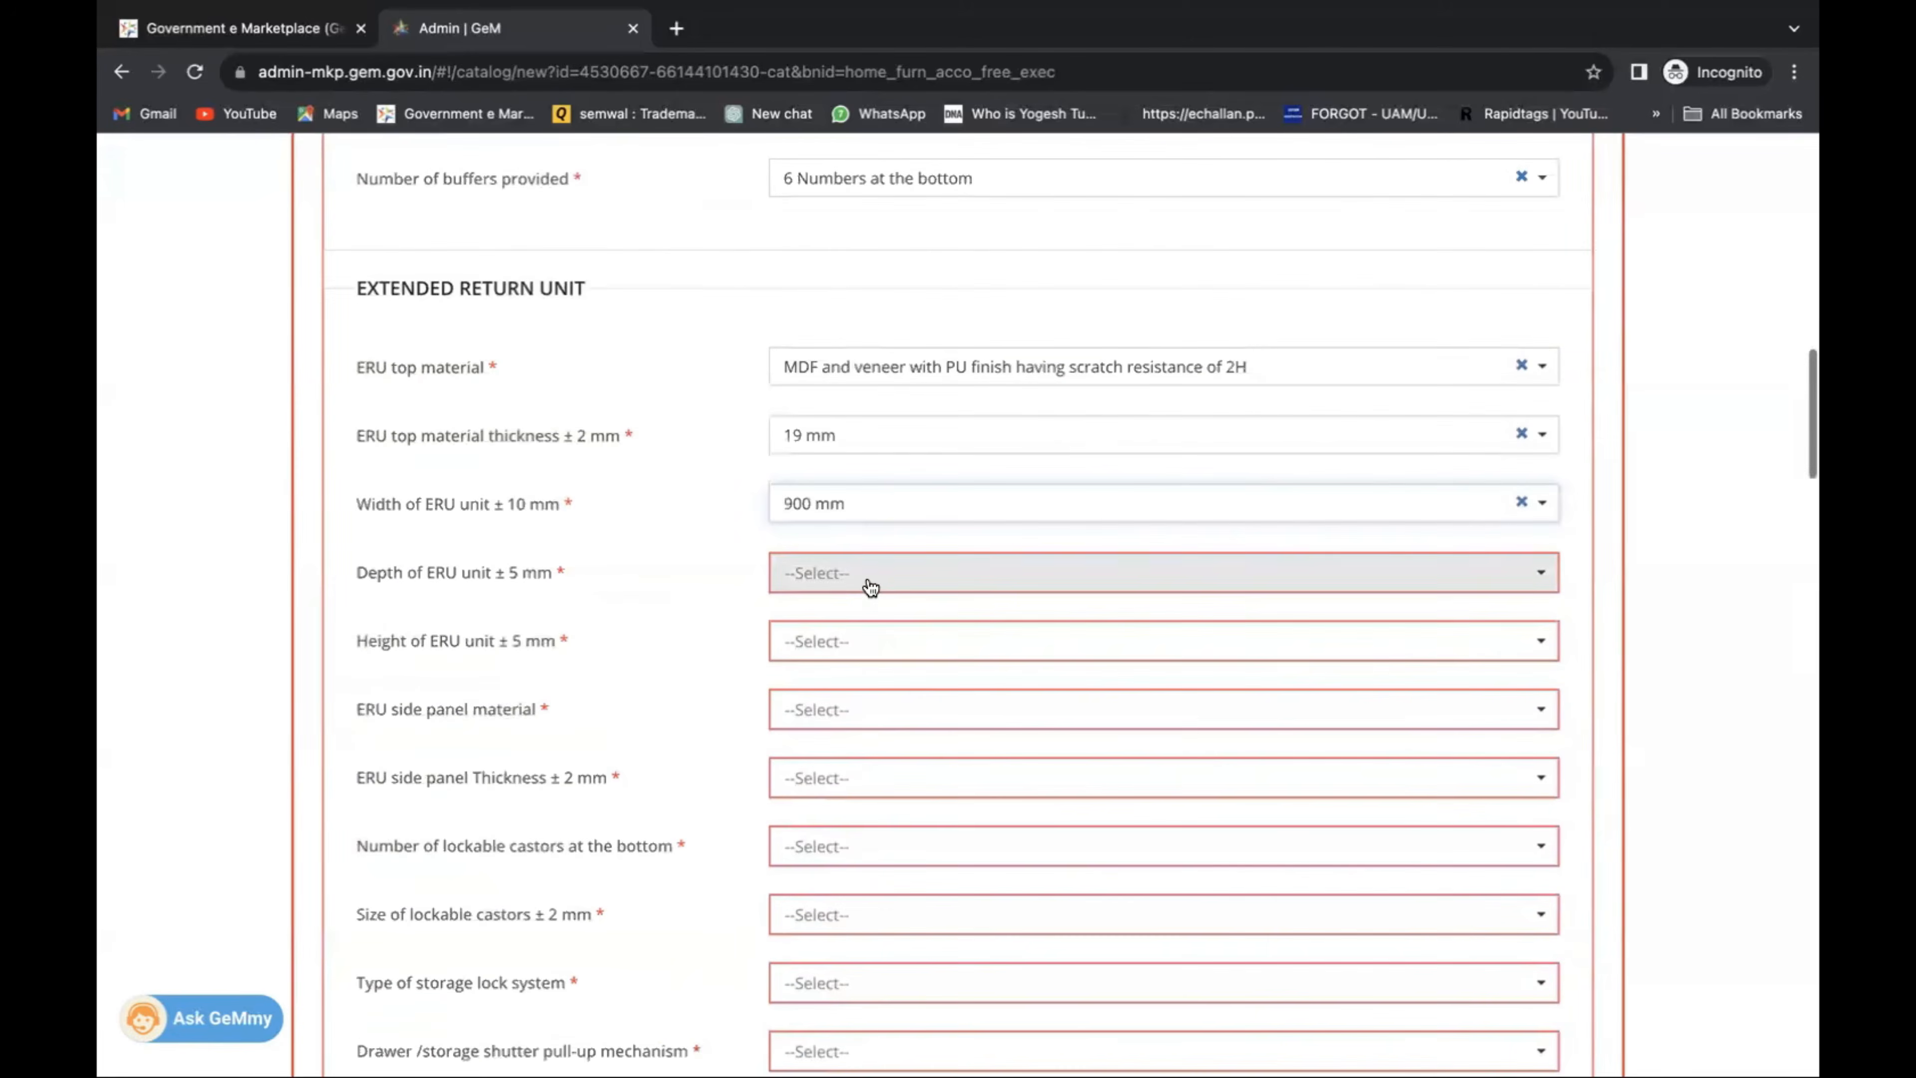
pyautogui.click(875, 577)
pyautogui.click(879, 641)
pyautogui.click(877, 651)
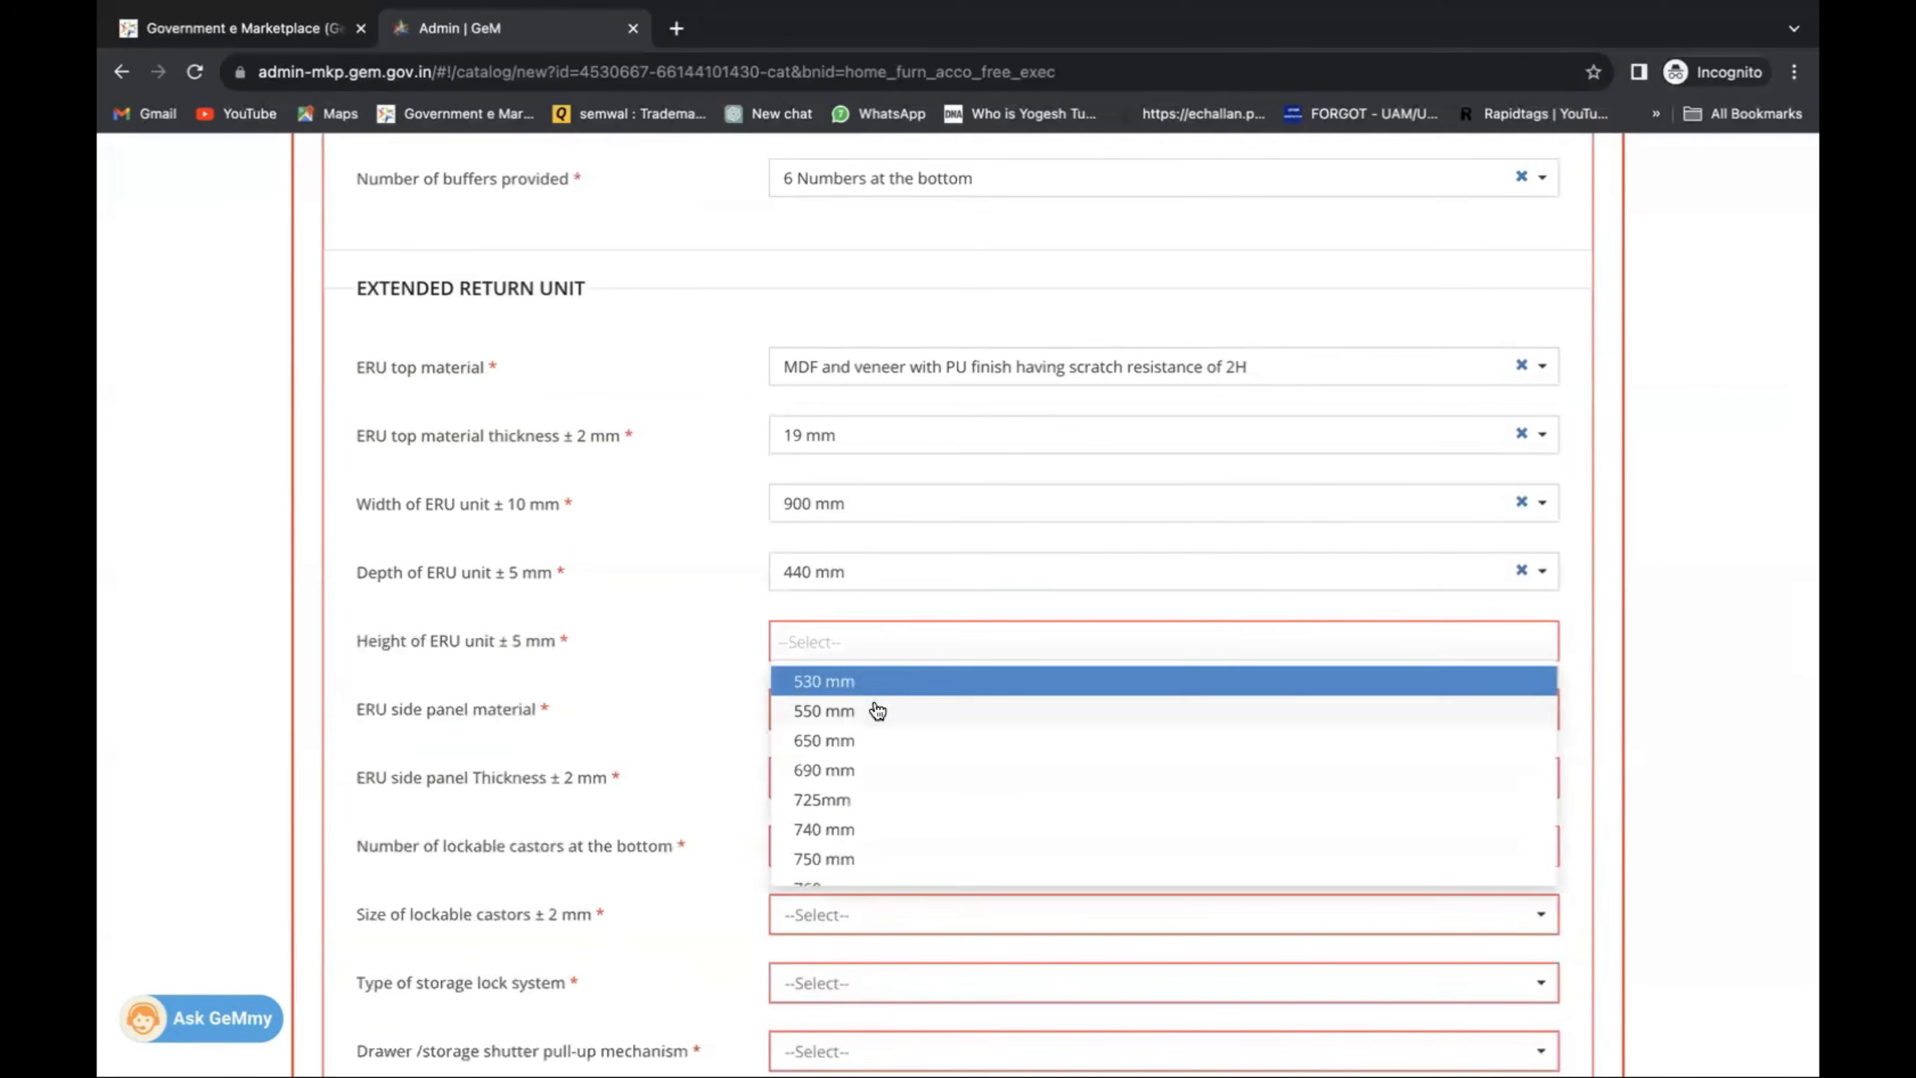
pyautogui.click(875, 710)
pyautogui.scroll(-3, 873, 711)
# Give ERU side panels 25 mm MDF (IS 12406) and six 30 mm x 50 mm lockable castors.
pyautogui.click(864, 524)
pyautogui.click(877, 574)
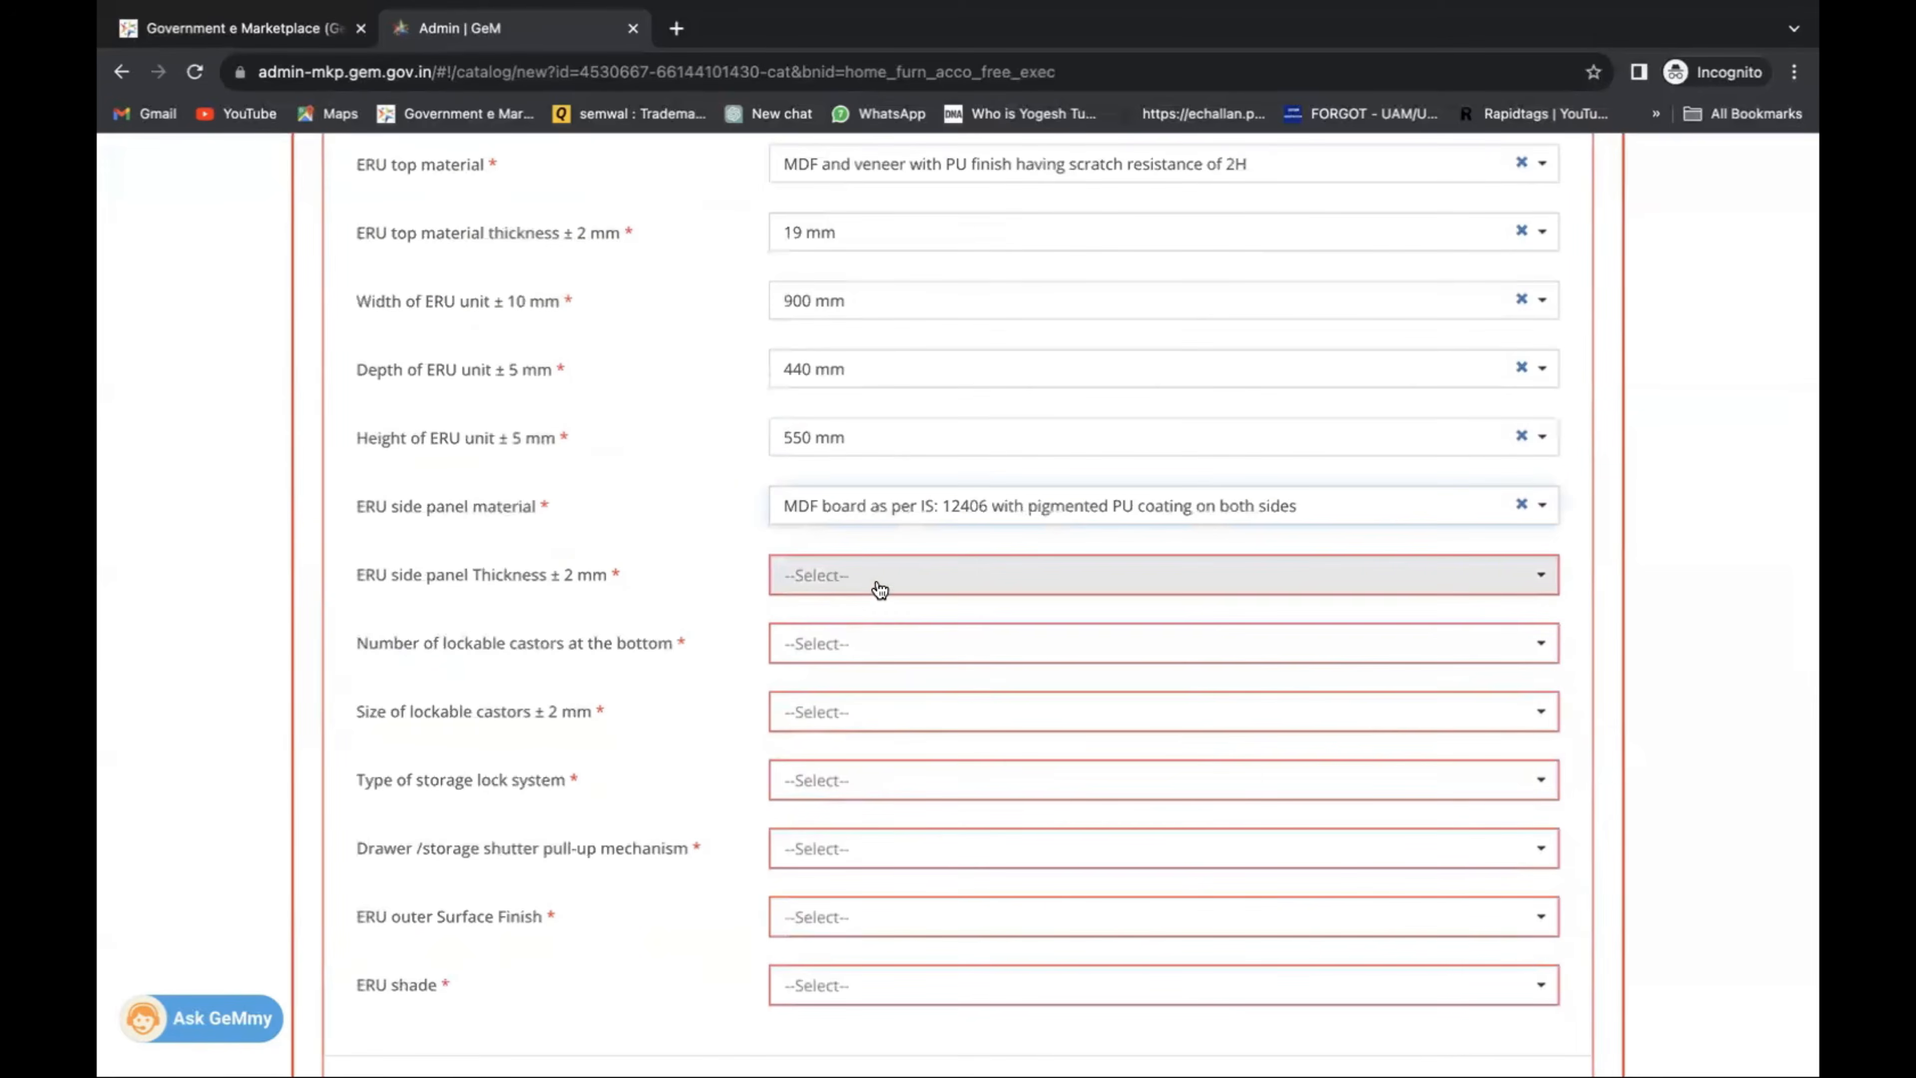
pyautogui.click(877, 584)
pyautogui.click(882, 644)
pyautogui.click(883, 654)
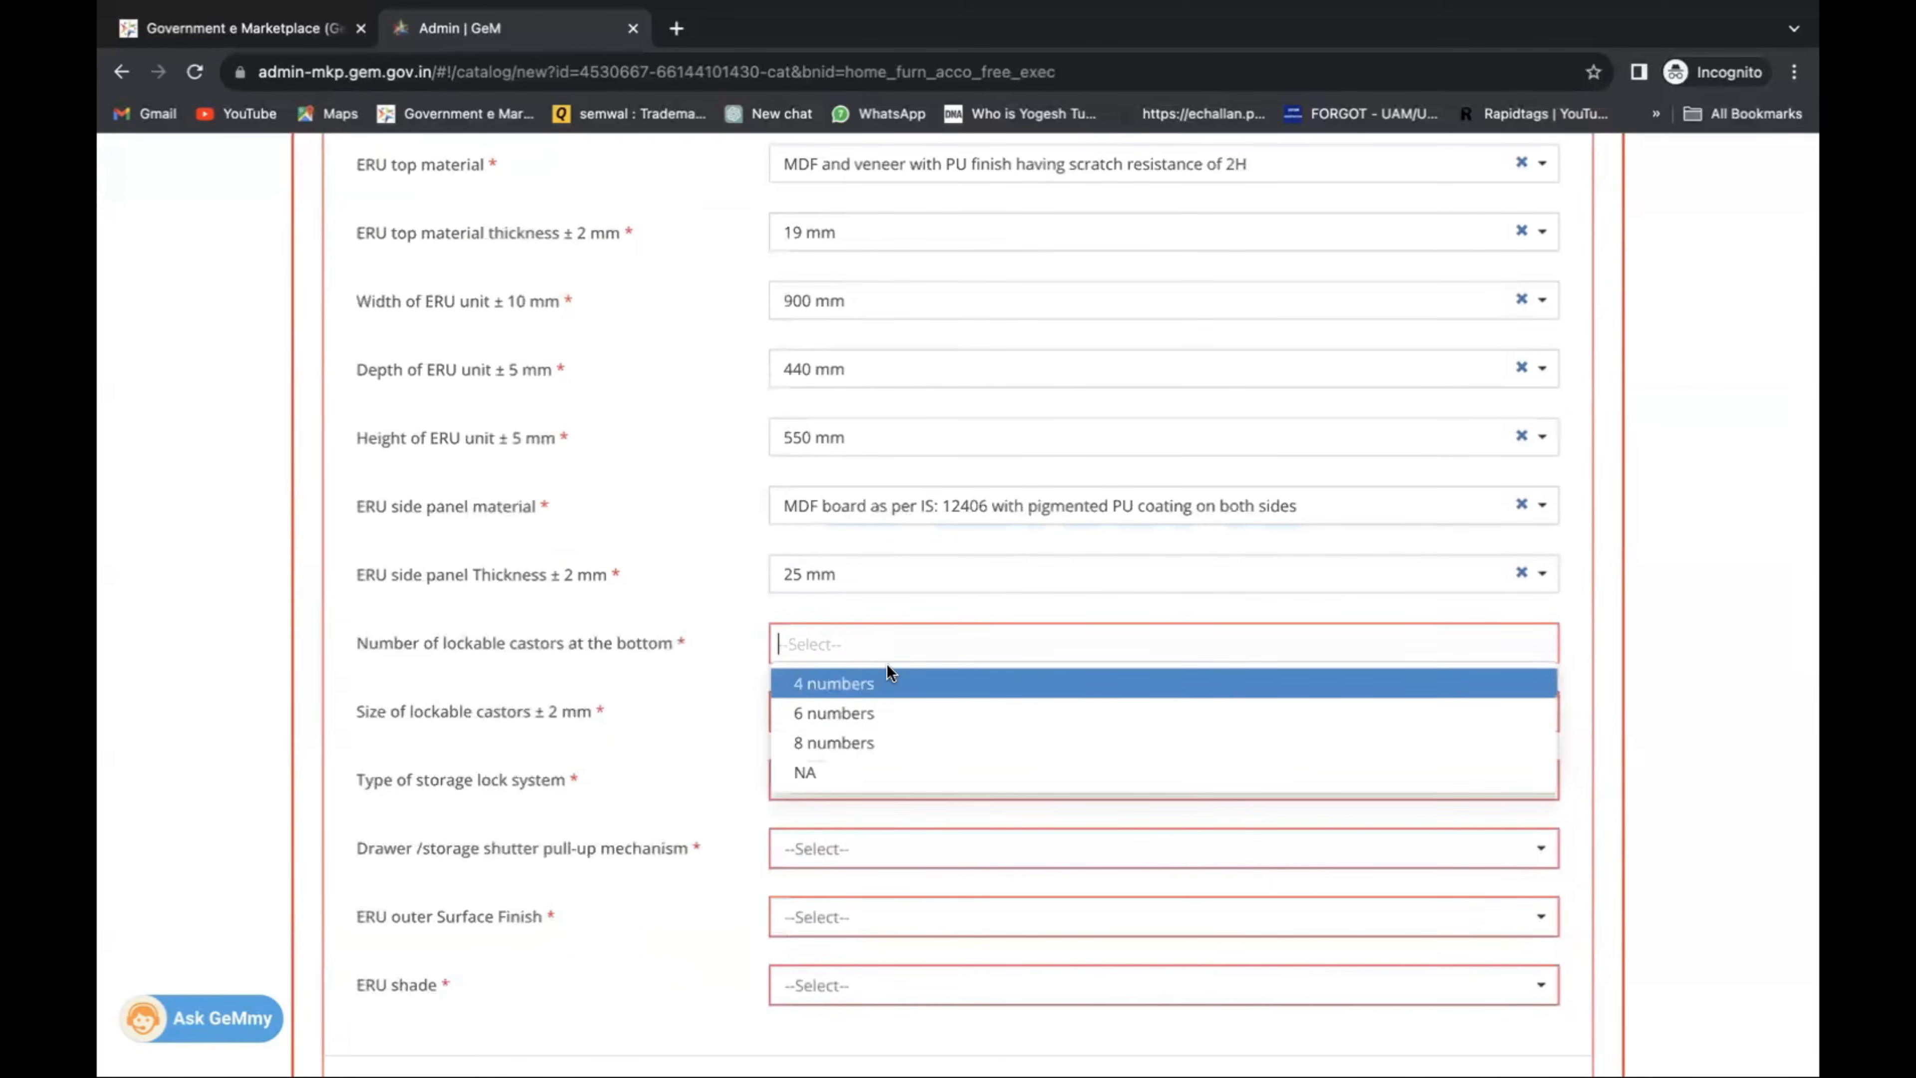
pyautogui.click(868, 712)
pyautogui.click(890, 726)
pyautogui.click(883, 781)
pyautogui.scroll(-2, 885, 757)
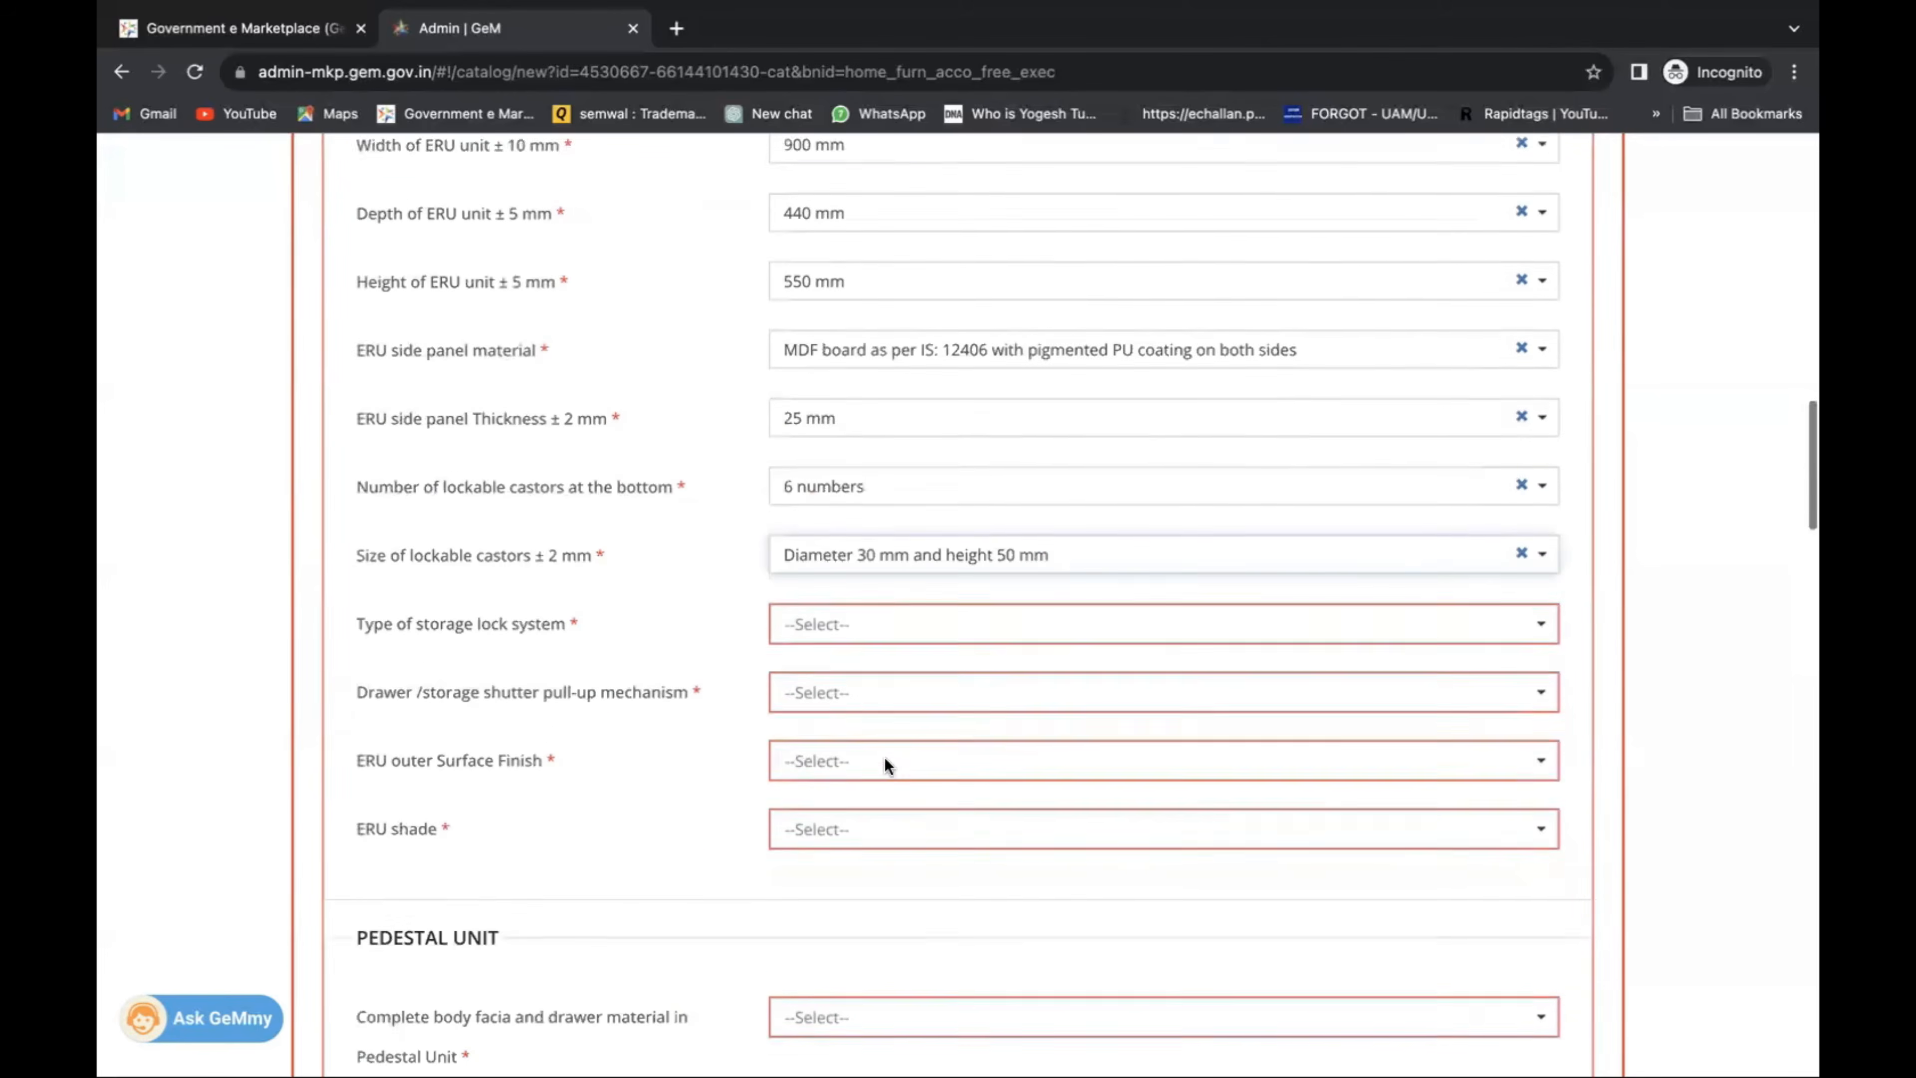
# Choose central locking, groove pull-up shutter, matt laminate finish and Teak ERU shade.
pyautogui.click(855, 604)
pyautogui.click(868, 642)
pyautogui.click(869, 679)
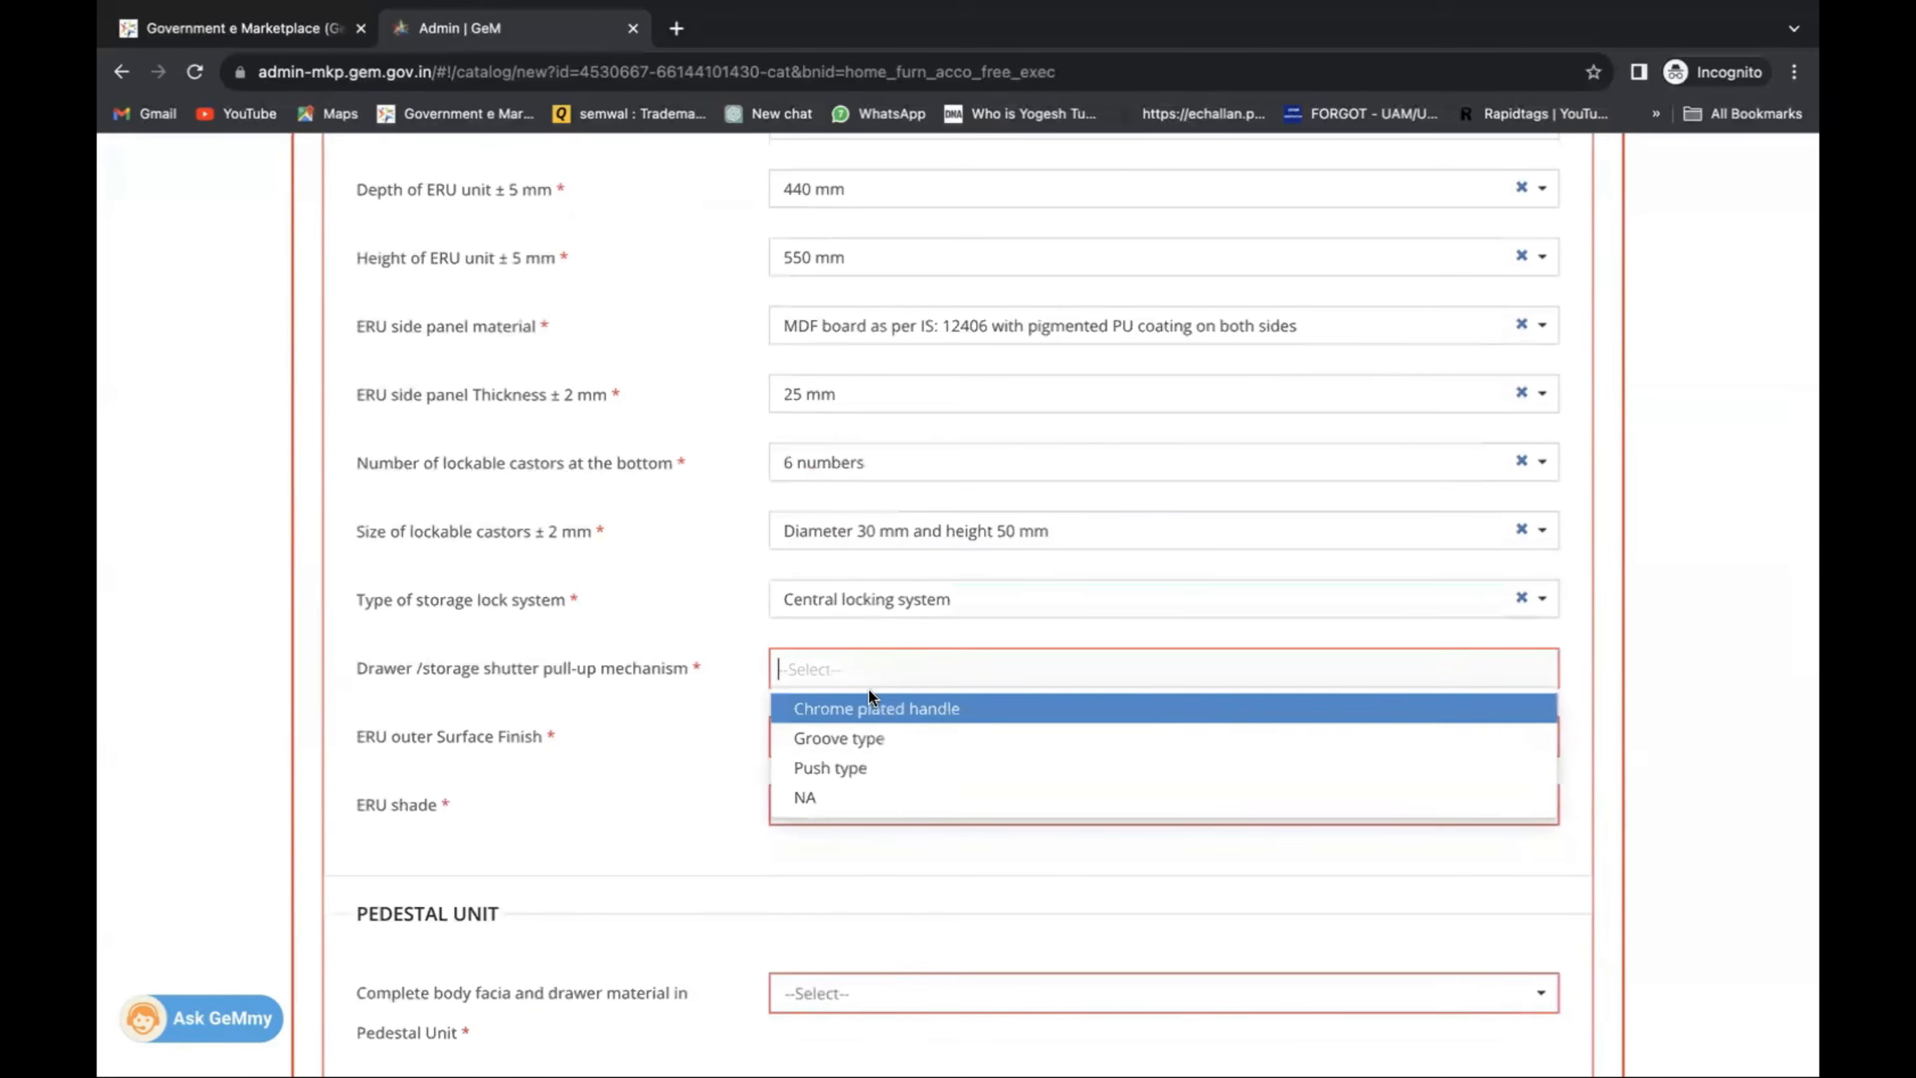
pyautogui.click(868, 738)
pyautogui.click(860, 740)
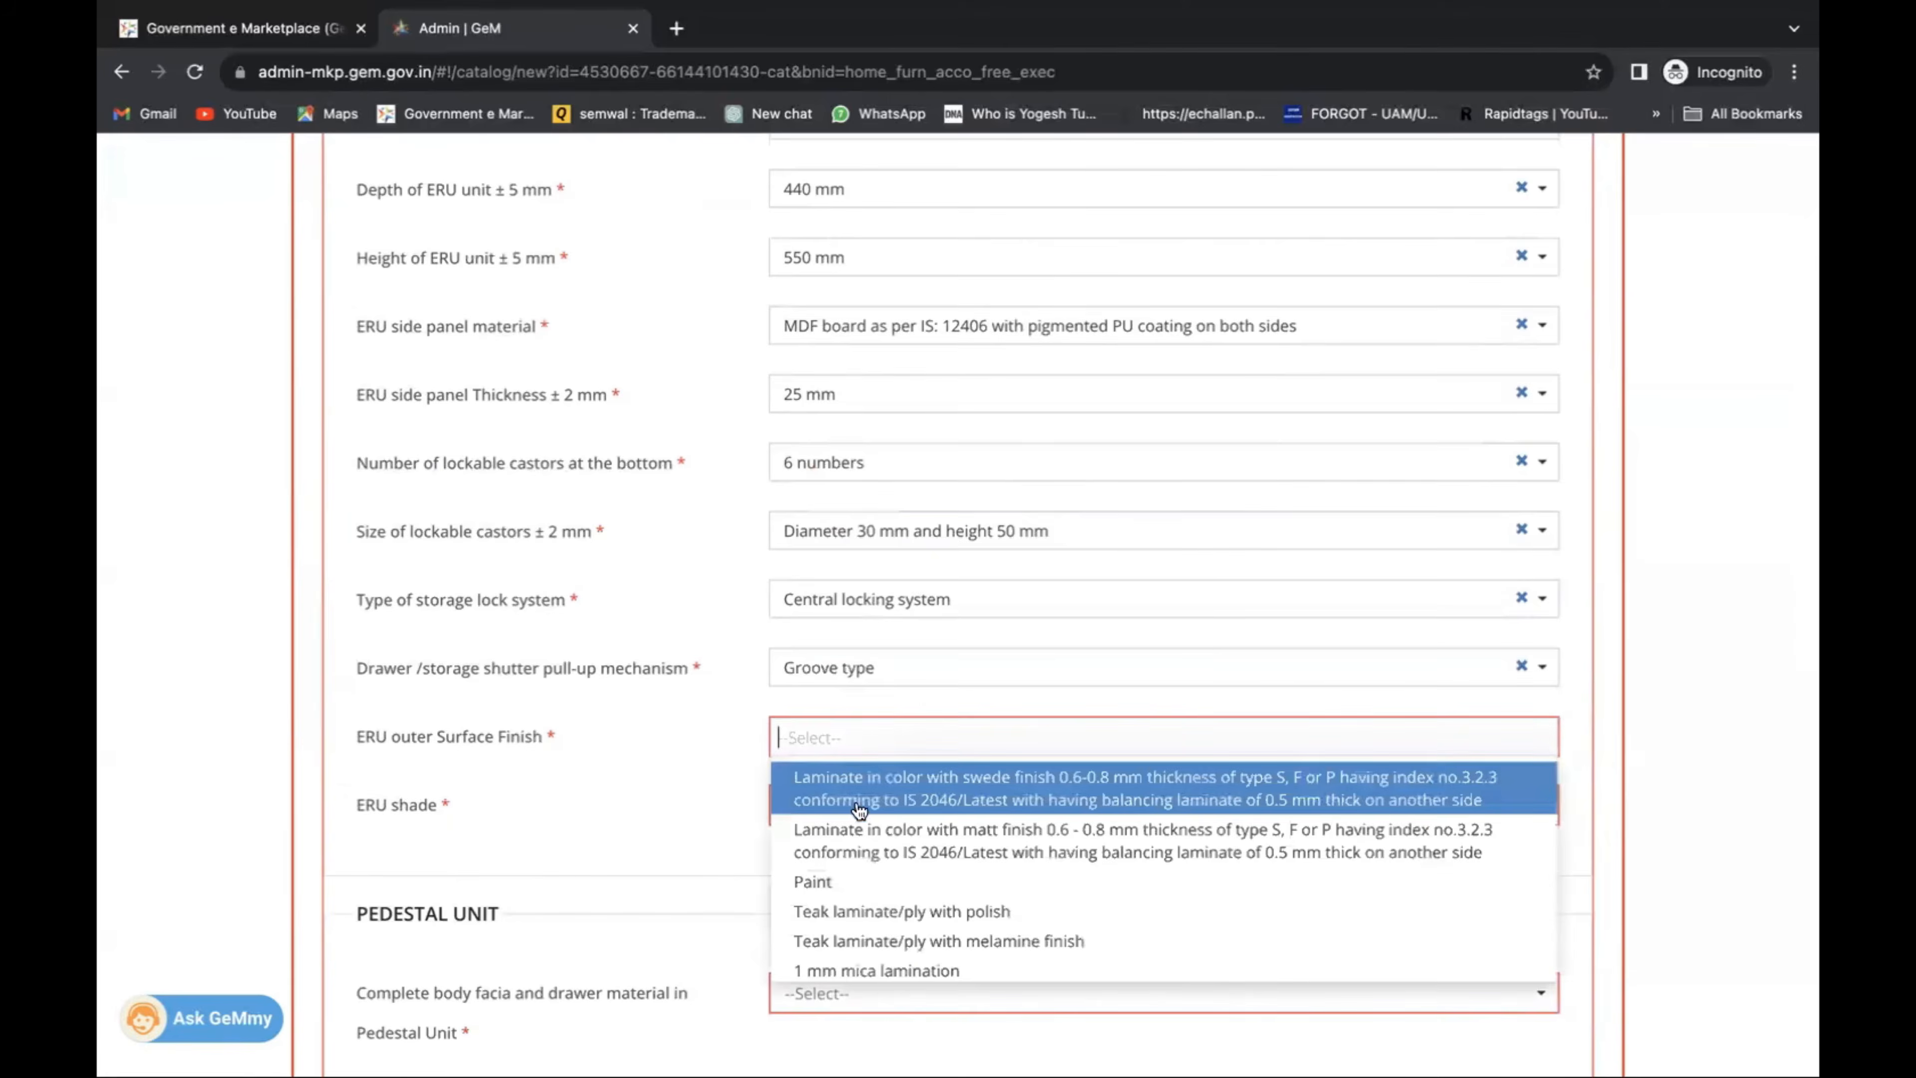
pyautogui.click(859, 830)
pyautogui.scroll(-2, 859, 761)
pyautogui.click(861, 680)
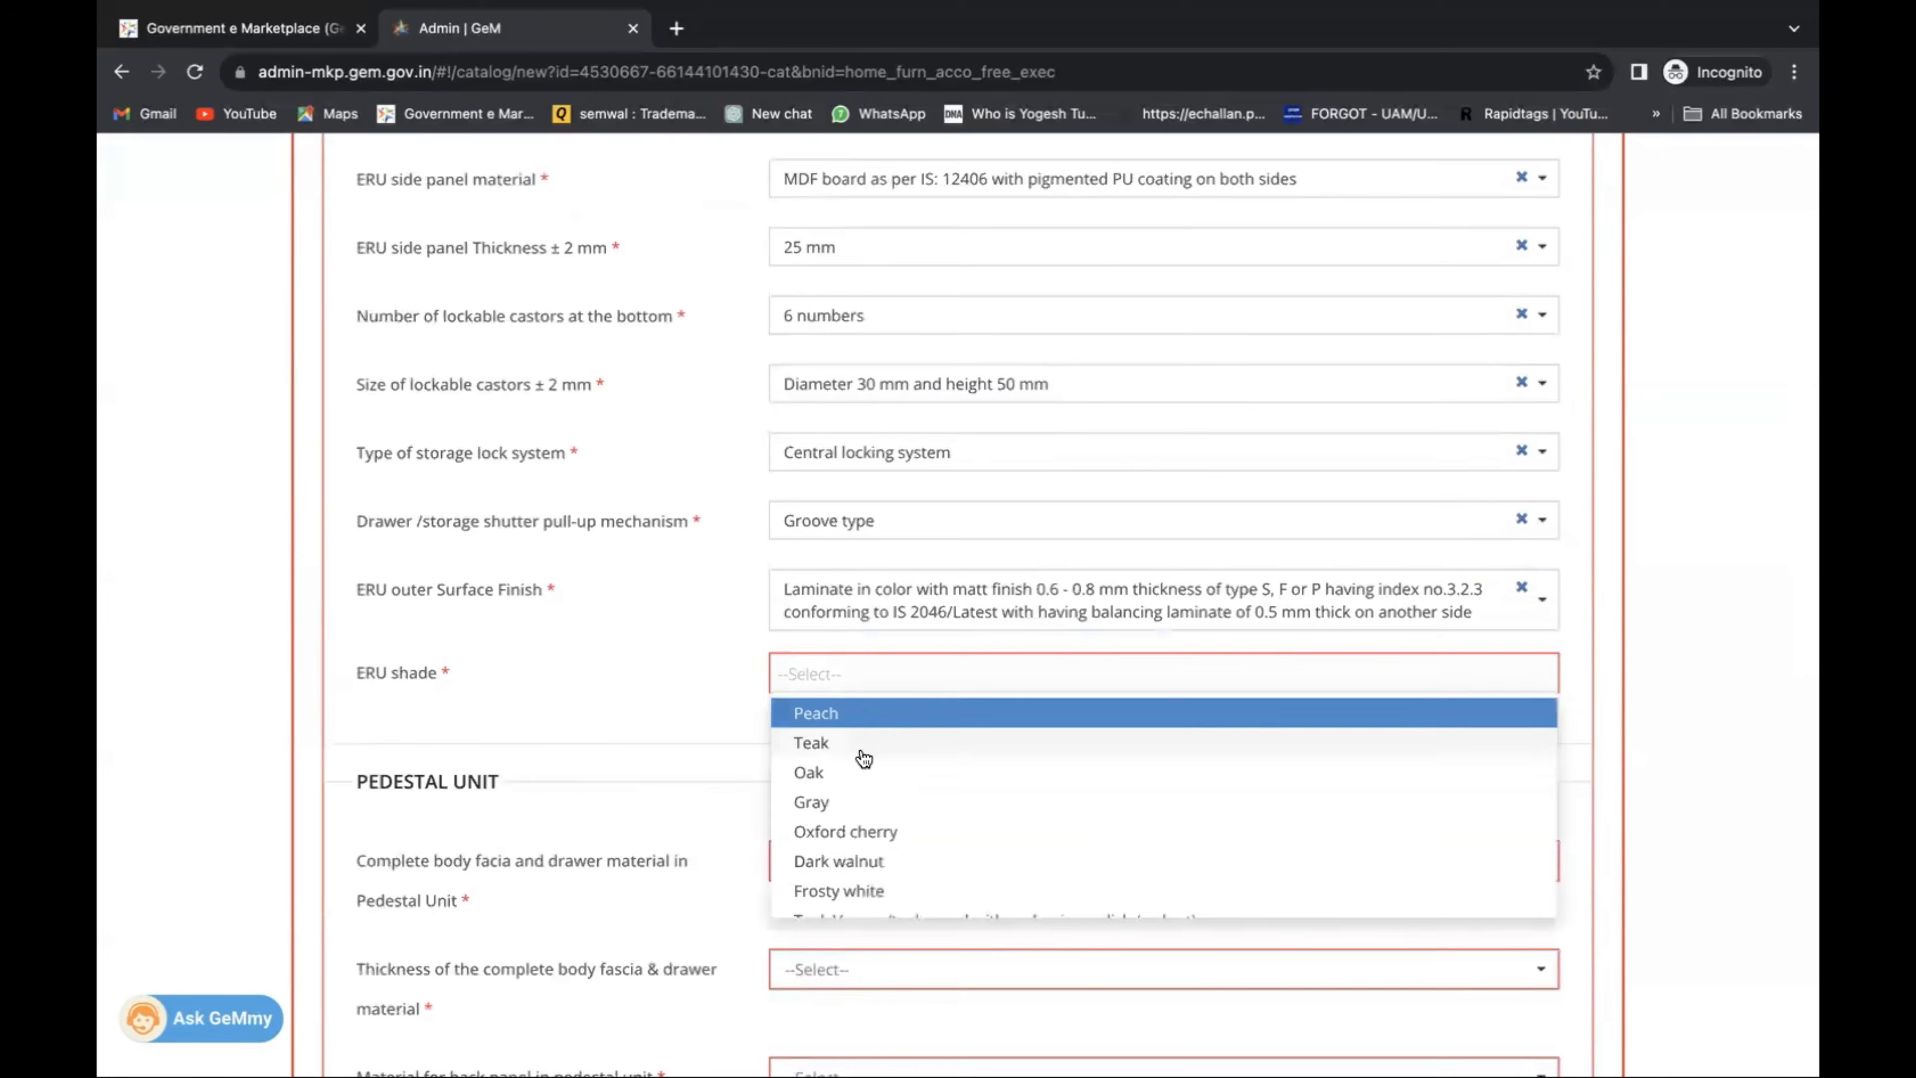
pyautogui.click(864, 743)
pyautogui.scroll(-5, 855, 744)
pyautogui.click(872, 470)
# Set a three-layer prelaminated body with 10 mm facia and a prelaminated 5 mm back panel.
pyautogui.click(873, 531)
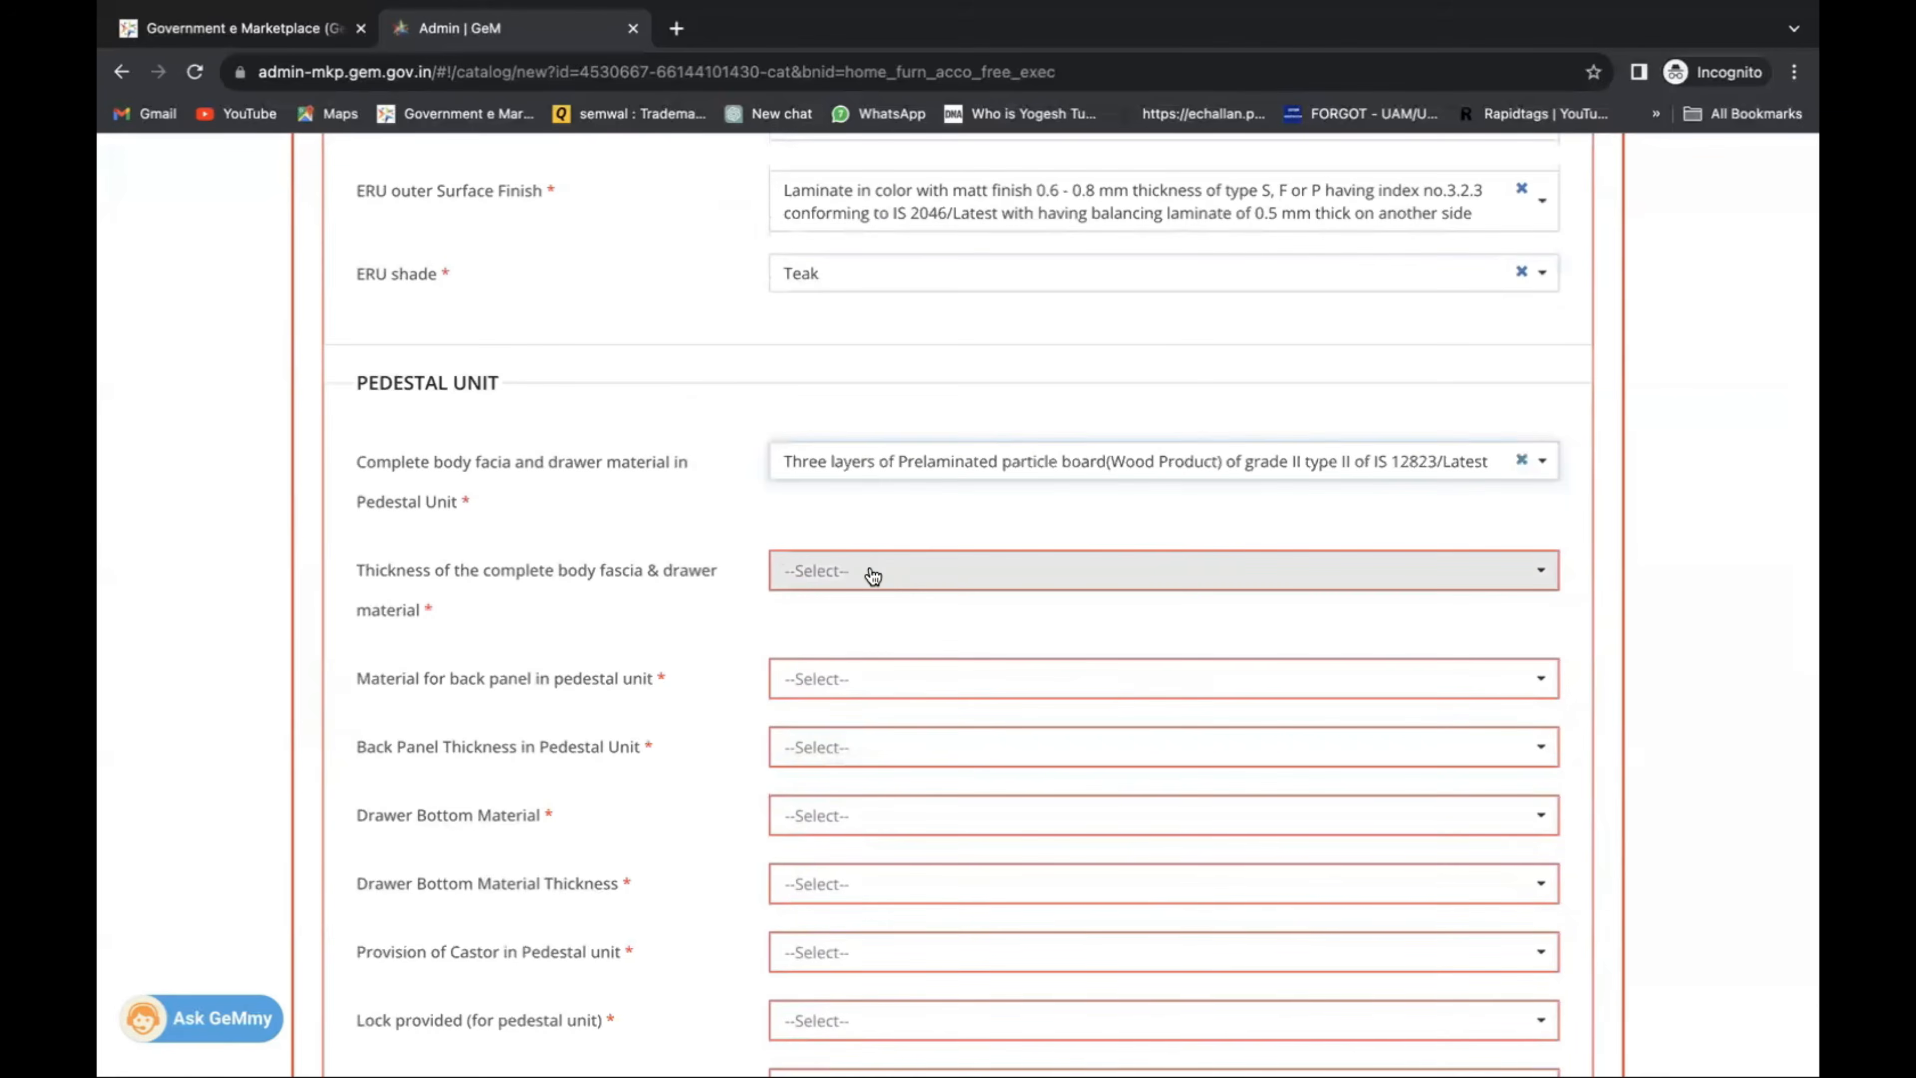
pyautogui.click(873, 574)
pyautogui.click(873, 636)
pyautogui.click(873, 675)
pyautogui.click(860, 746)
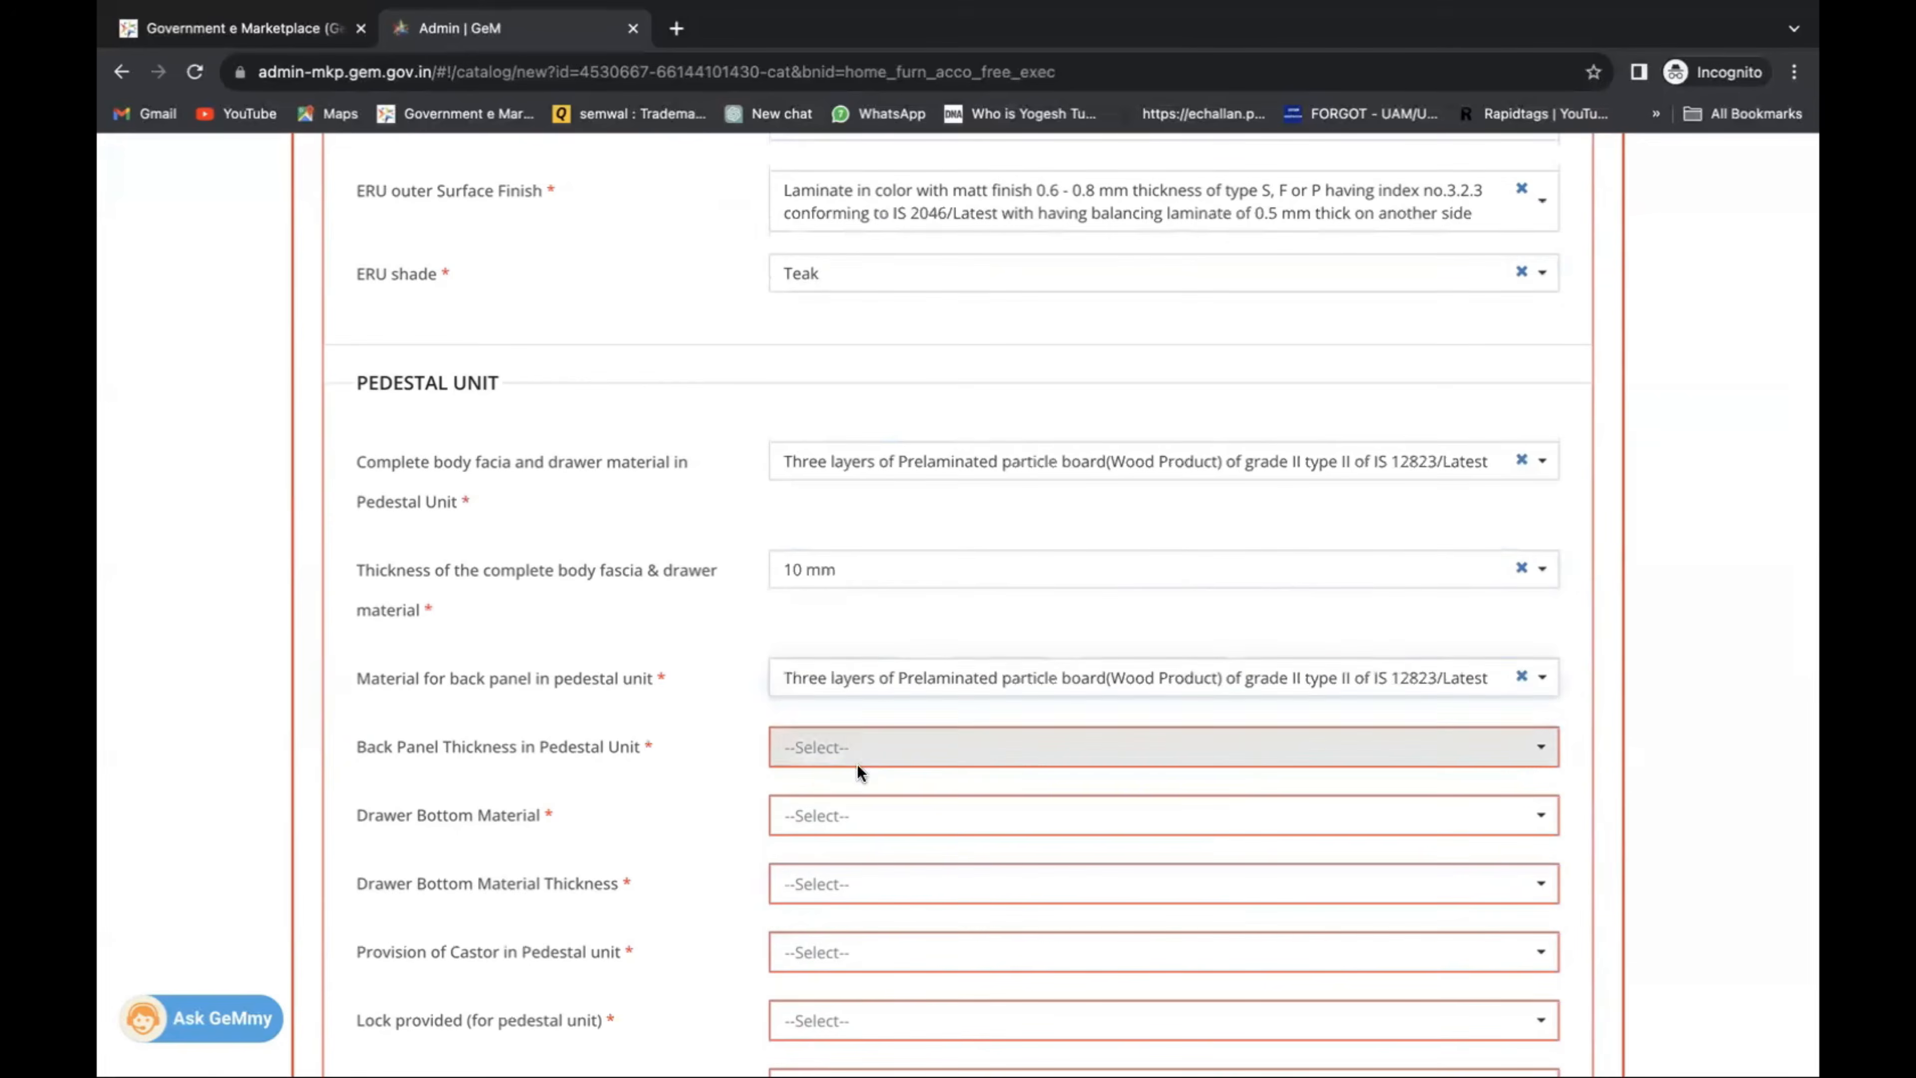
pyautogui.click(864, 813)
pyautogui.scroll(-2, 871, 792)
# Make the drawer bottom three-layer prelaminated board, 5 mm thick, and set the pedestal to Without castors.
pyautogui.click(879, 640)
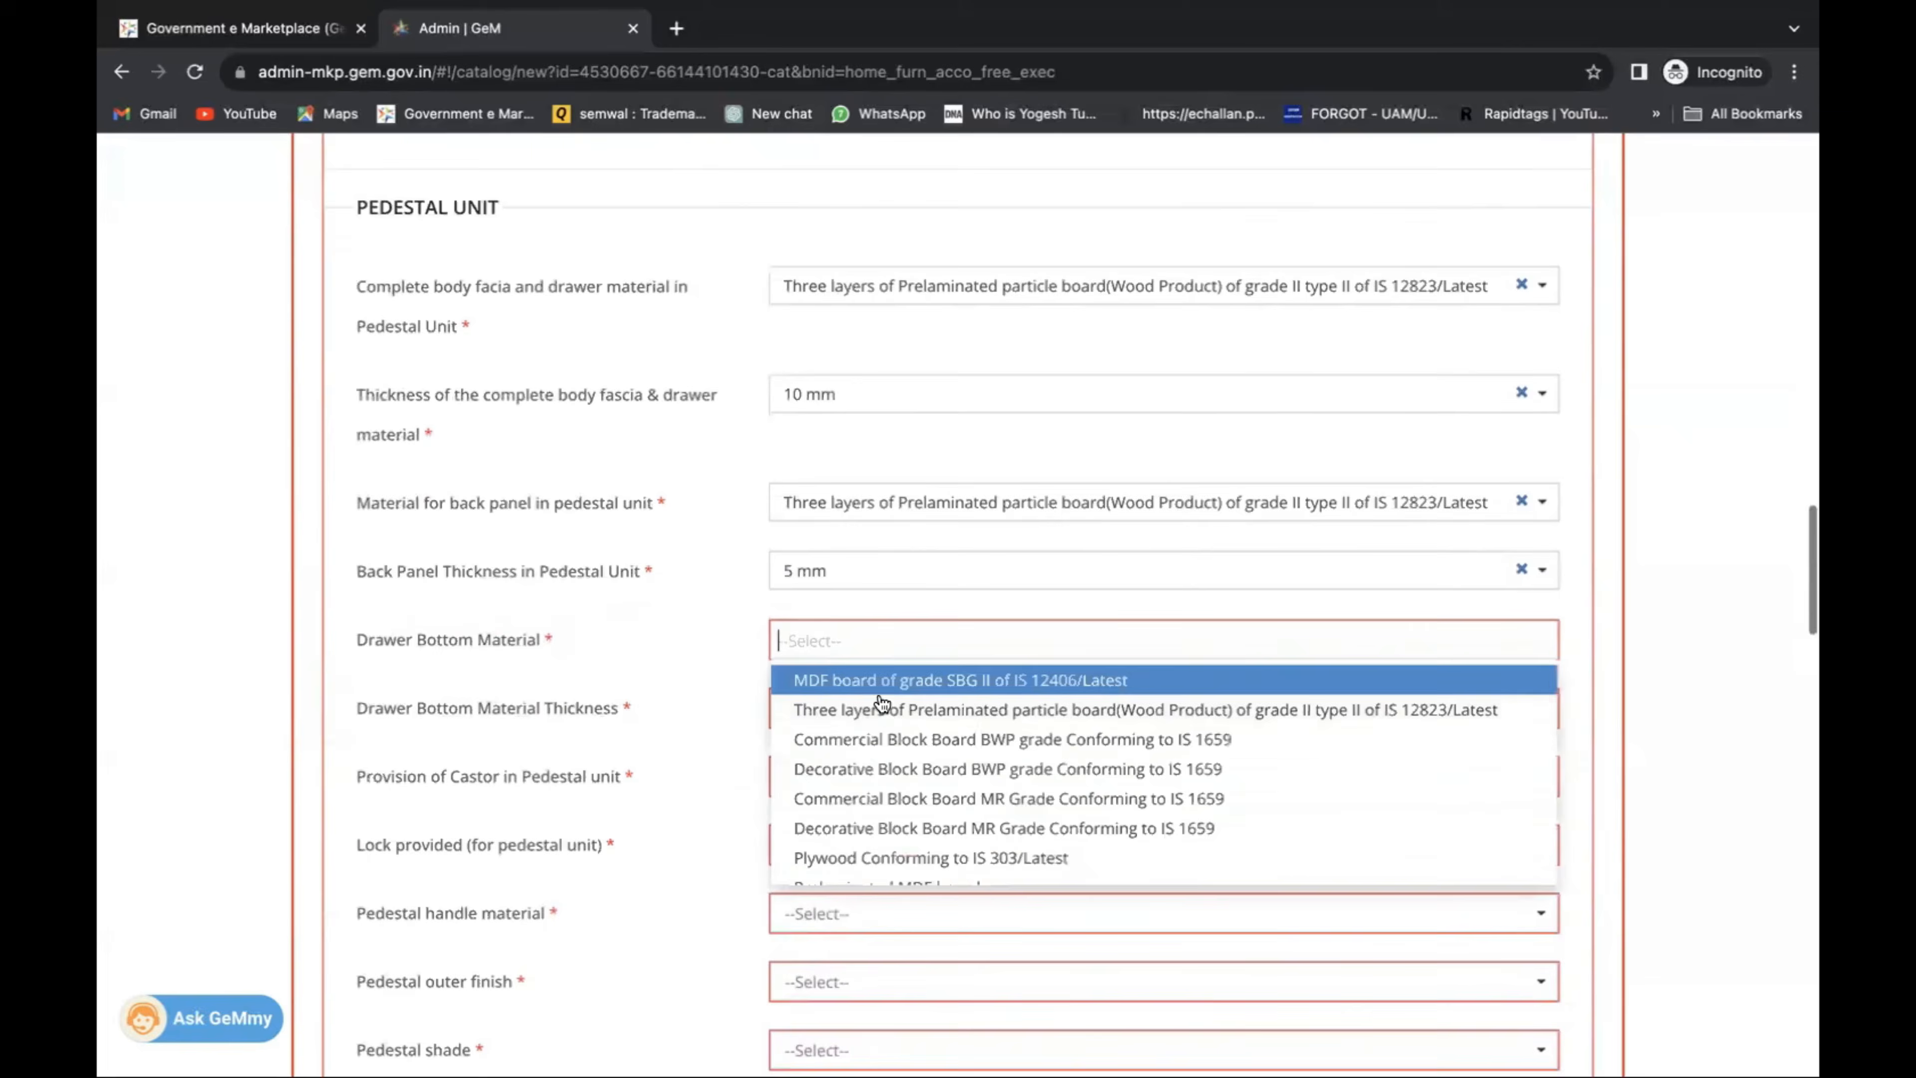
pyautogui.click(881, 708)
pyautogui.click(880, 718)
pyautogui.click(882, 776)
pyautogui.click(876, 778)
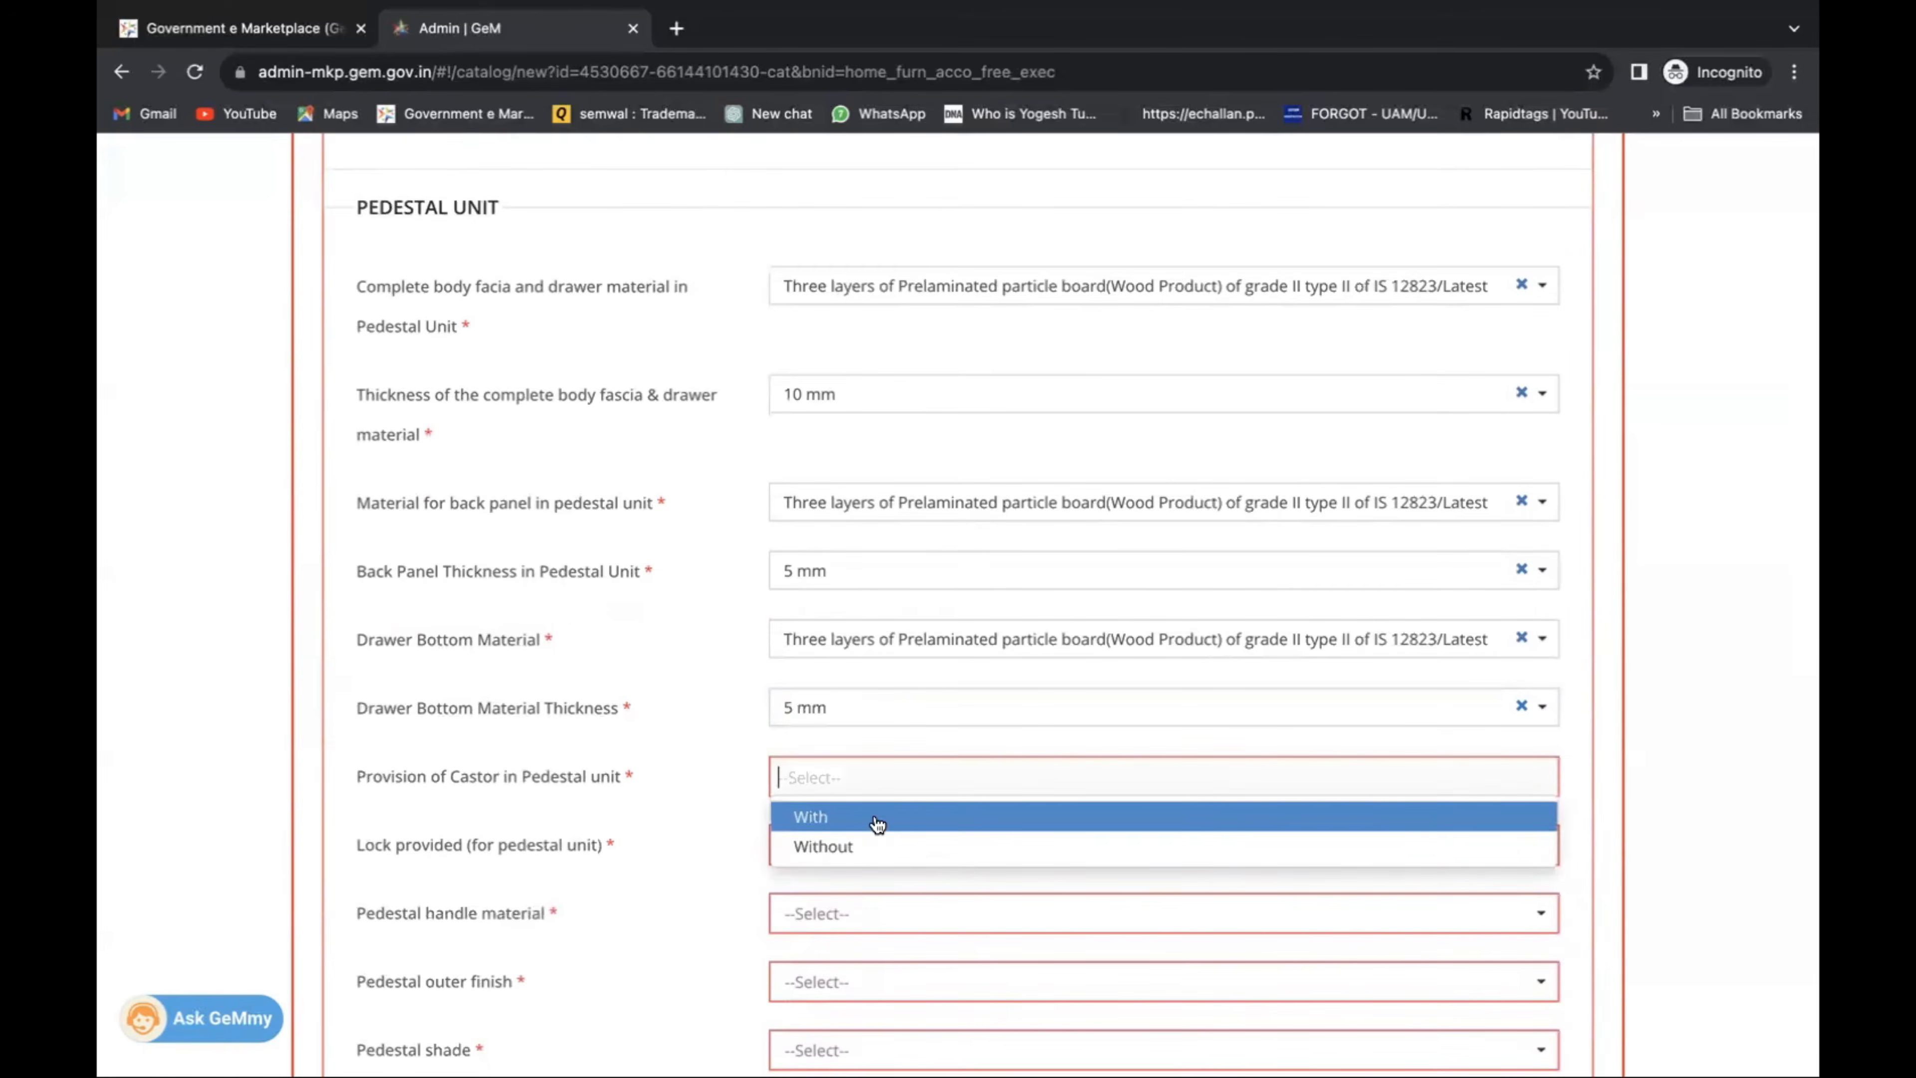
pyautogui.click(877, 846)
pyautogui.scroll(-6, 877, 796)
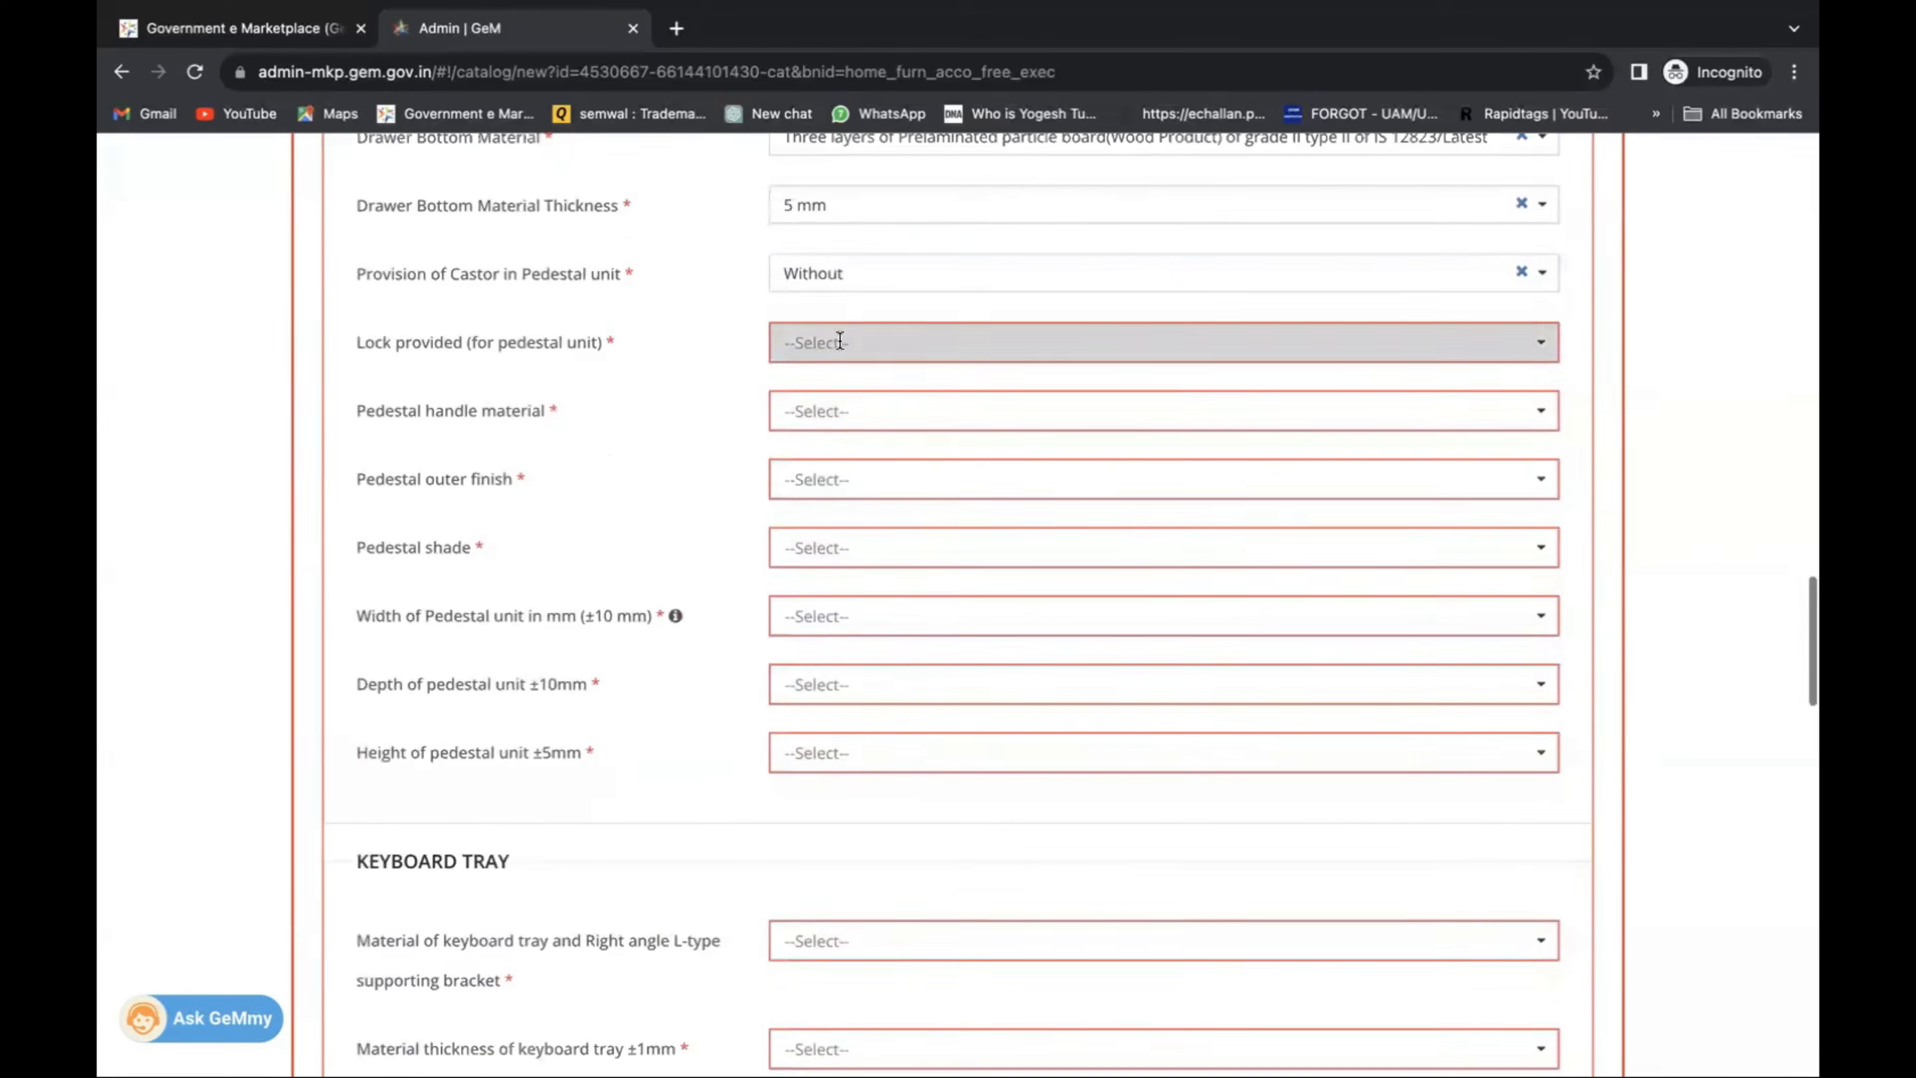
# Choose a Central lock, an SS 304 handle, and a swede finish laminate in Teak shade.
pyautogui.click(839, 342)
pyautogui.click(848, 436)
pyautogui.click(858, 409)
pyautogui.click(860, 481)
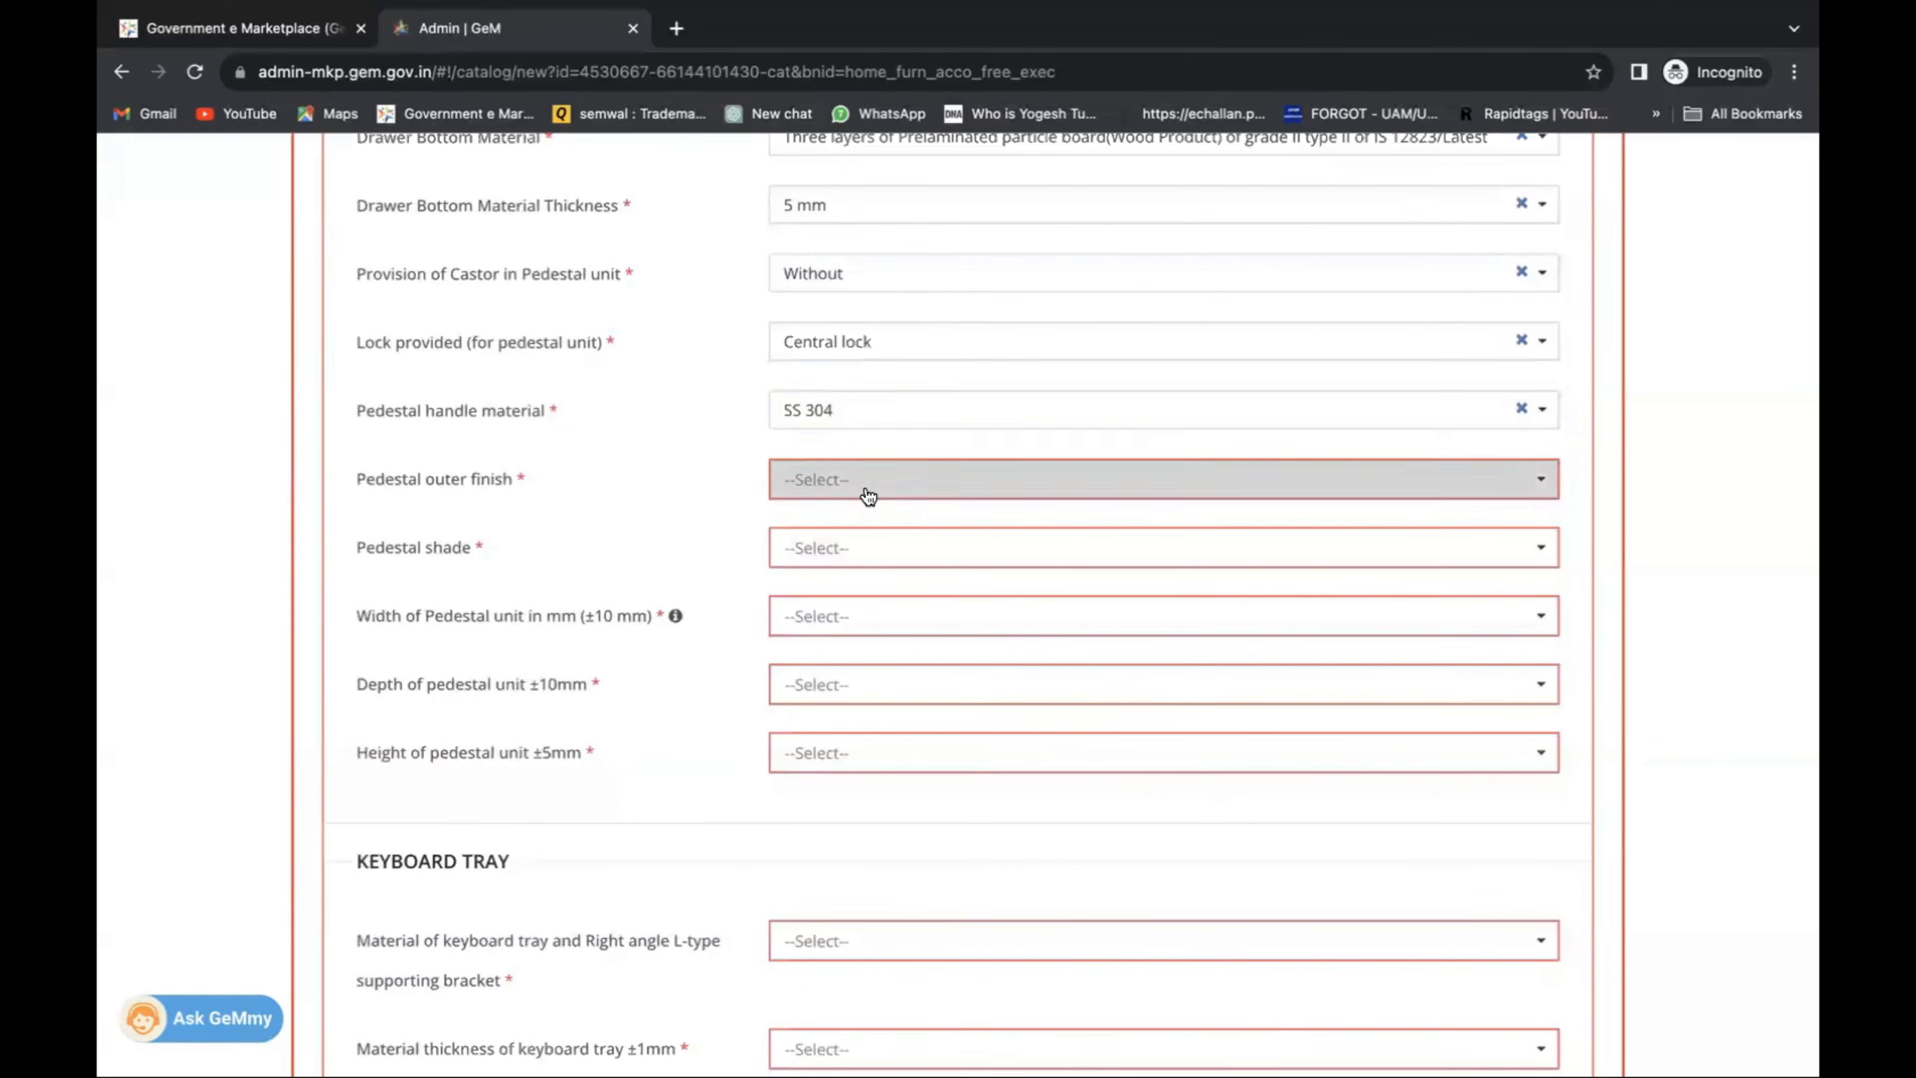
pyautogui.click(868, 551)
pyautogui.click(869, 561)
pyautogui.click(865, 628)
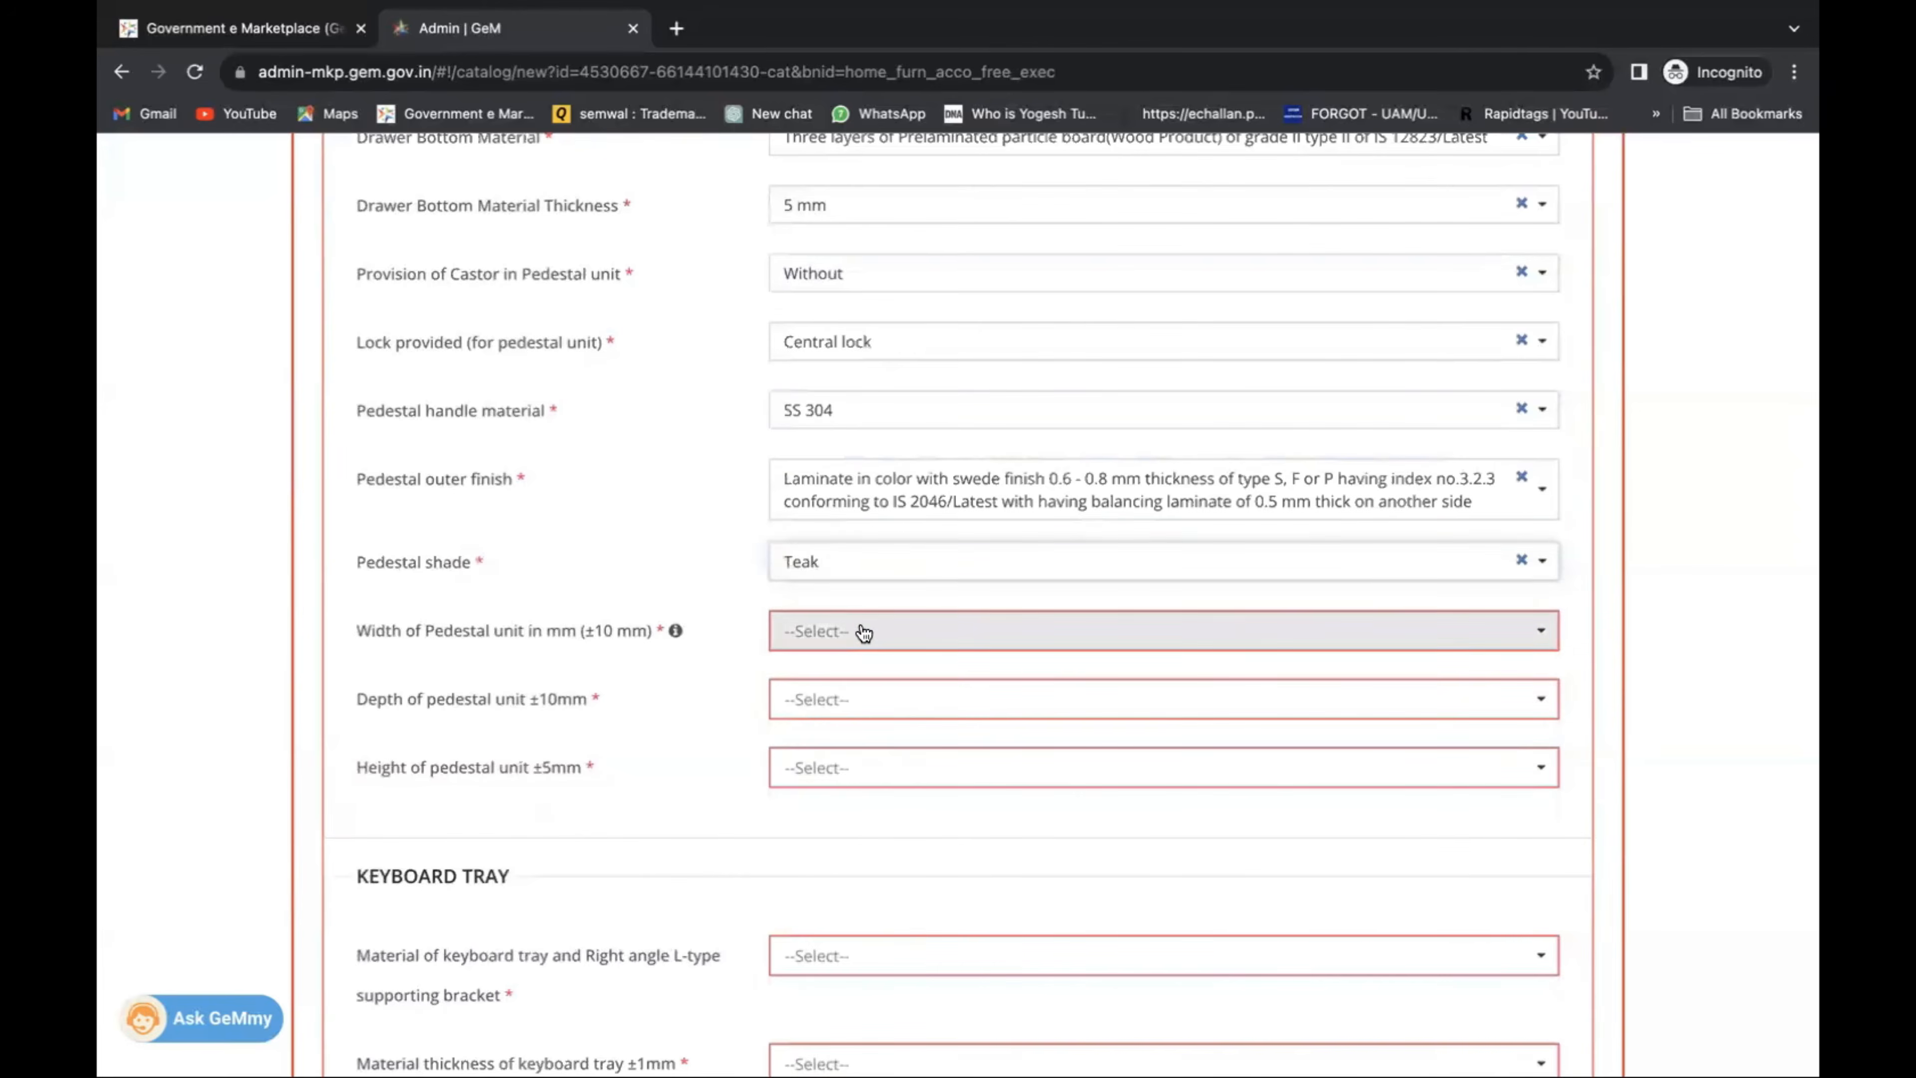
# Set the pedestal dimensions to 610 mm wide, 500 mm deep and 255 mm high.
pyautogui.click(864, 632)
pyautogui.click(884, 696)
pyautogui.click(876, 700)
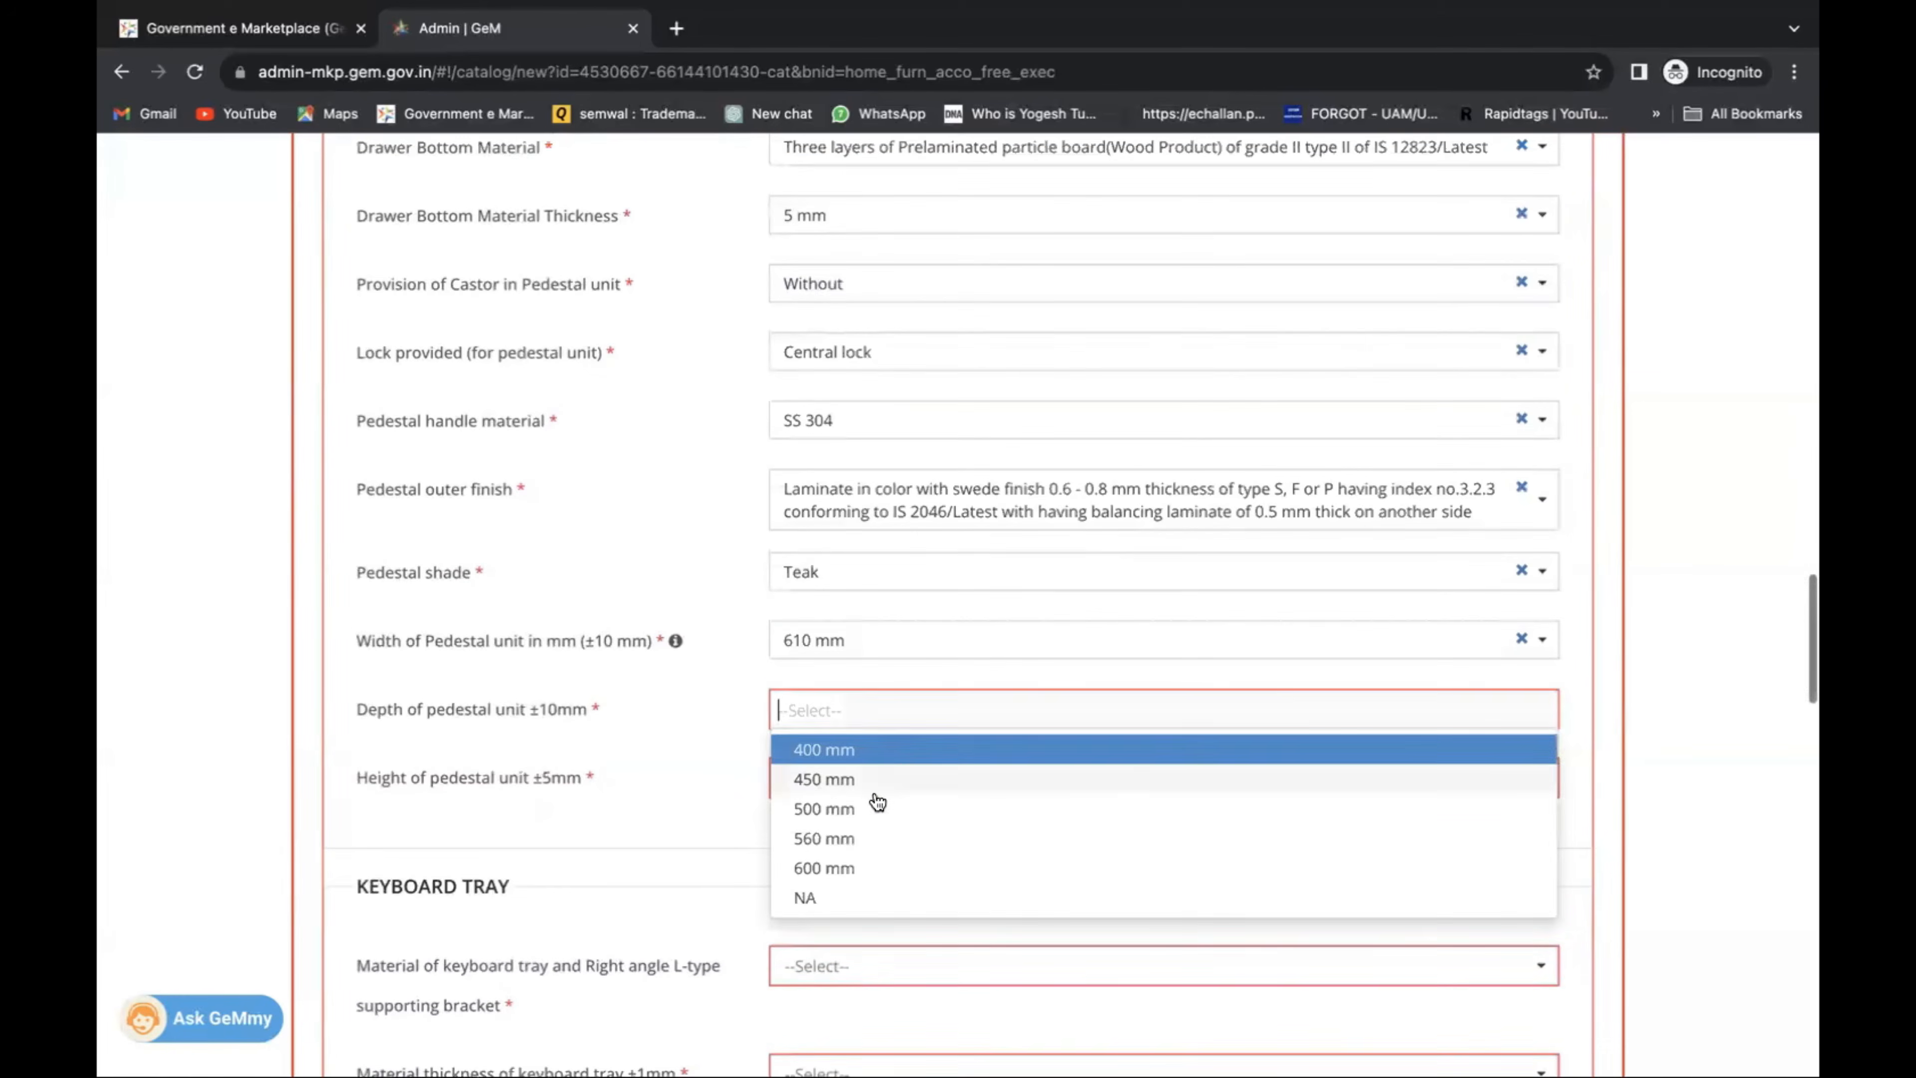
pyautogui.click(877, 808)
pyautogui.scroll(-3, 883, 709)
pyautogui.click(885, 538)
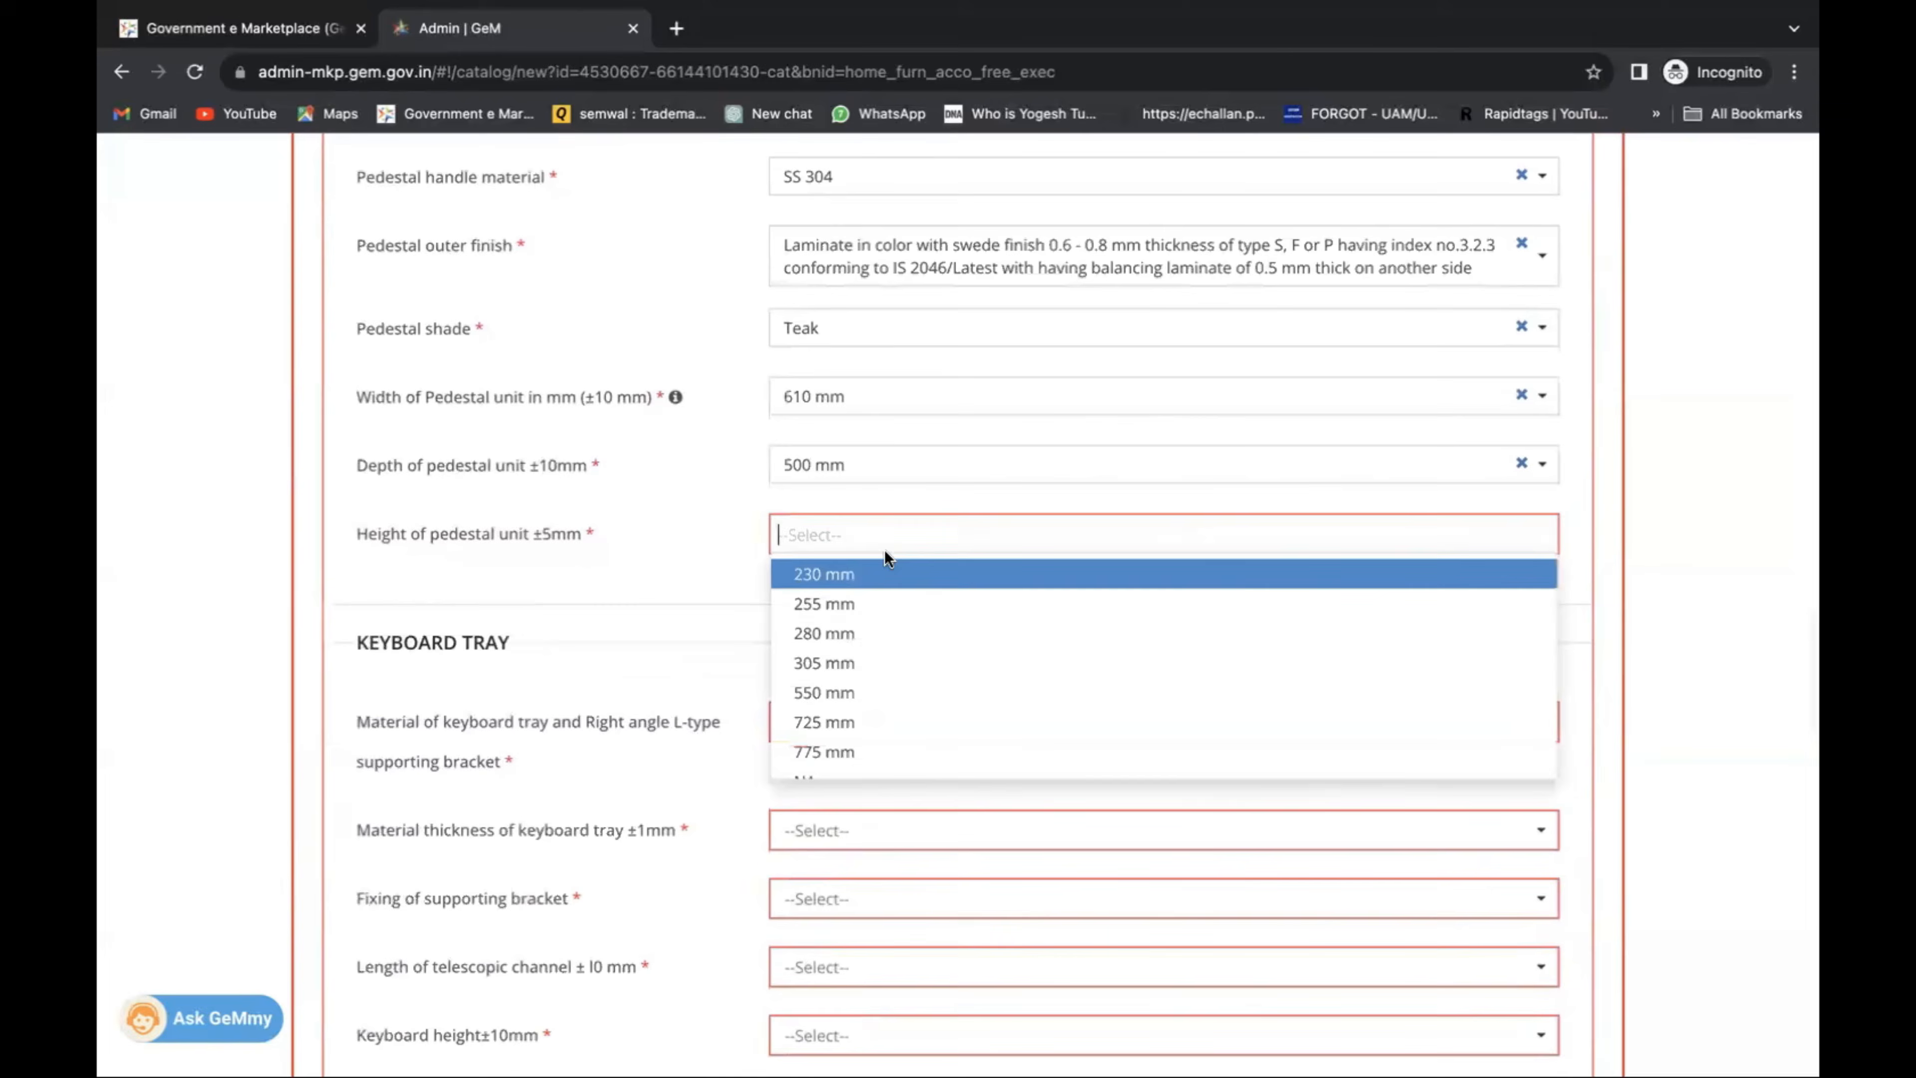
pyautogui.click(879, 604)
pyautogui.scroll(-3, 875, 589)
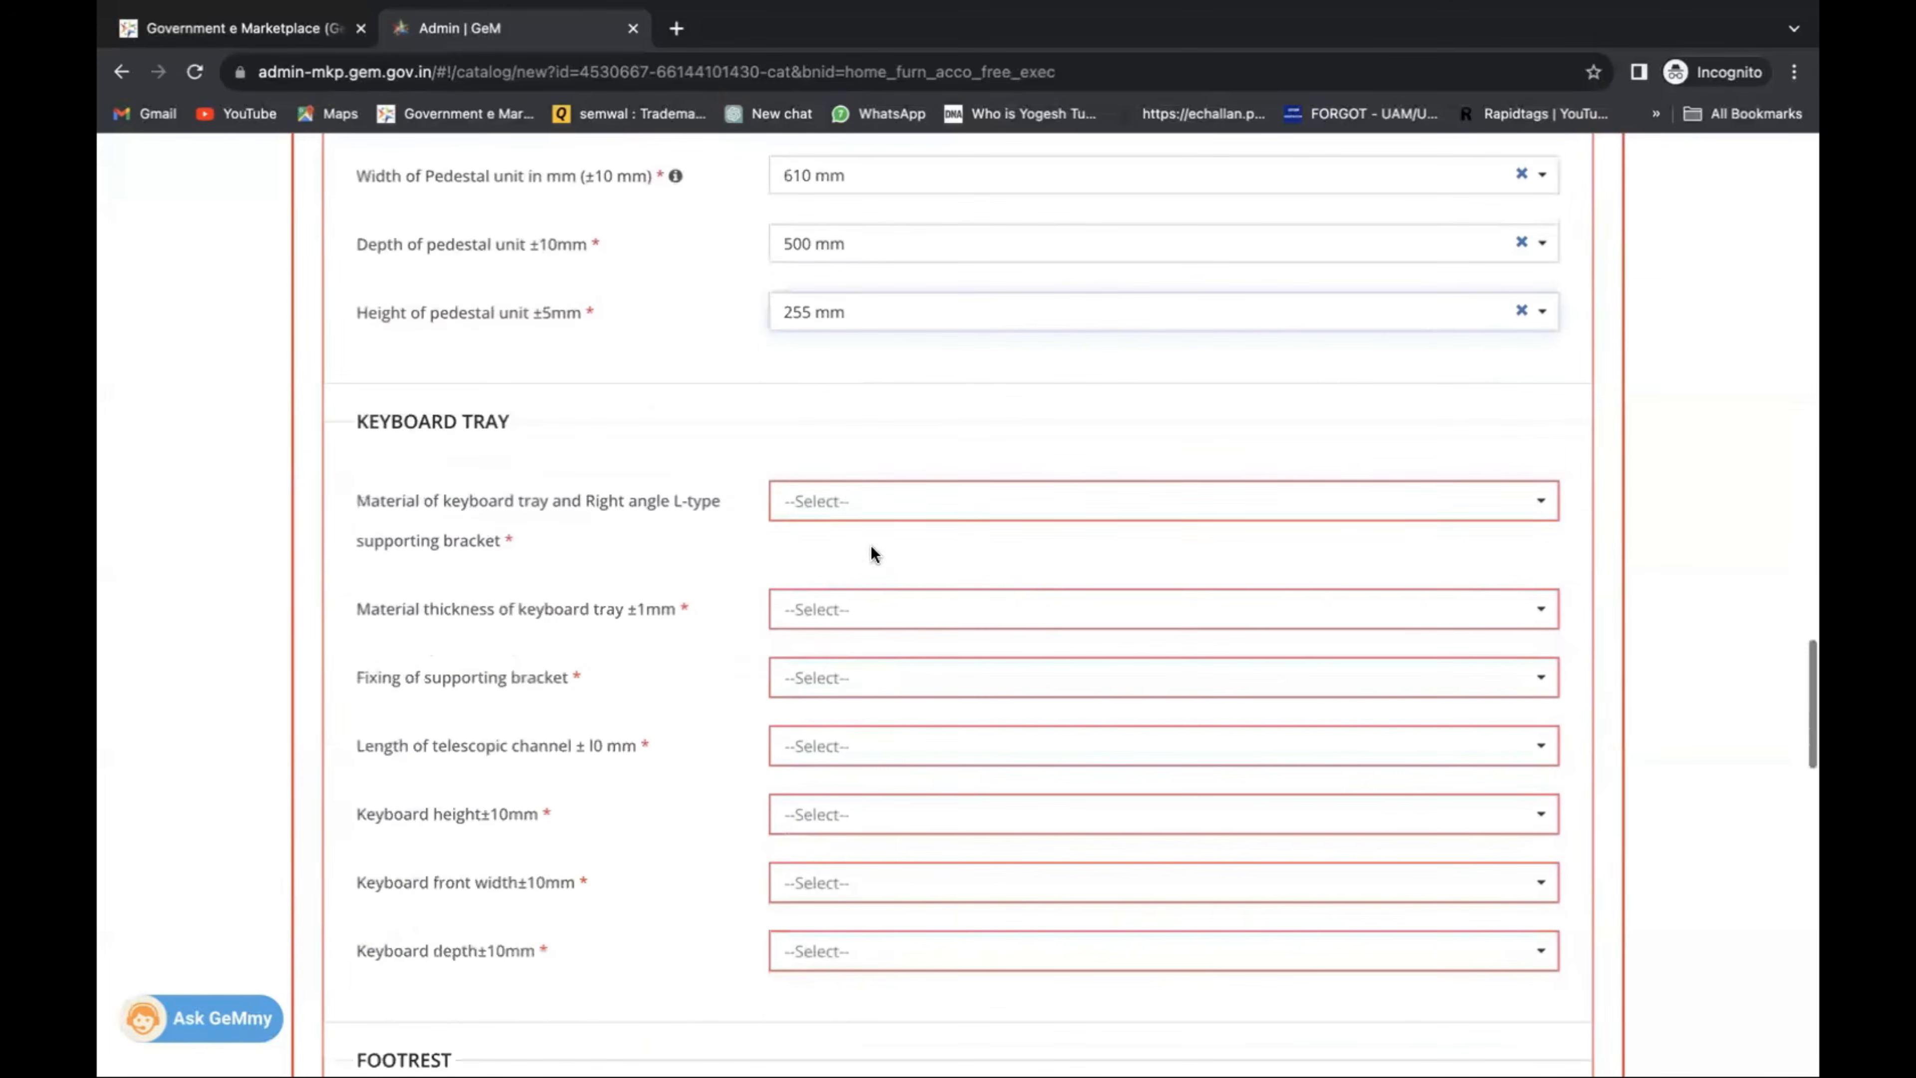
# Set the keyboard tray to SS 202 stainless steel, 1 mm thick, with bracket fixing NA.
pyautogui.click(881, 499)
pyautogui.click(879, 604)
pyautogui.click(877, 610)
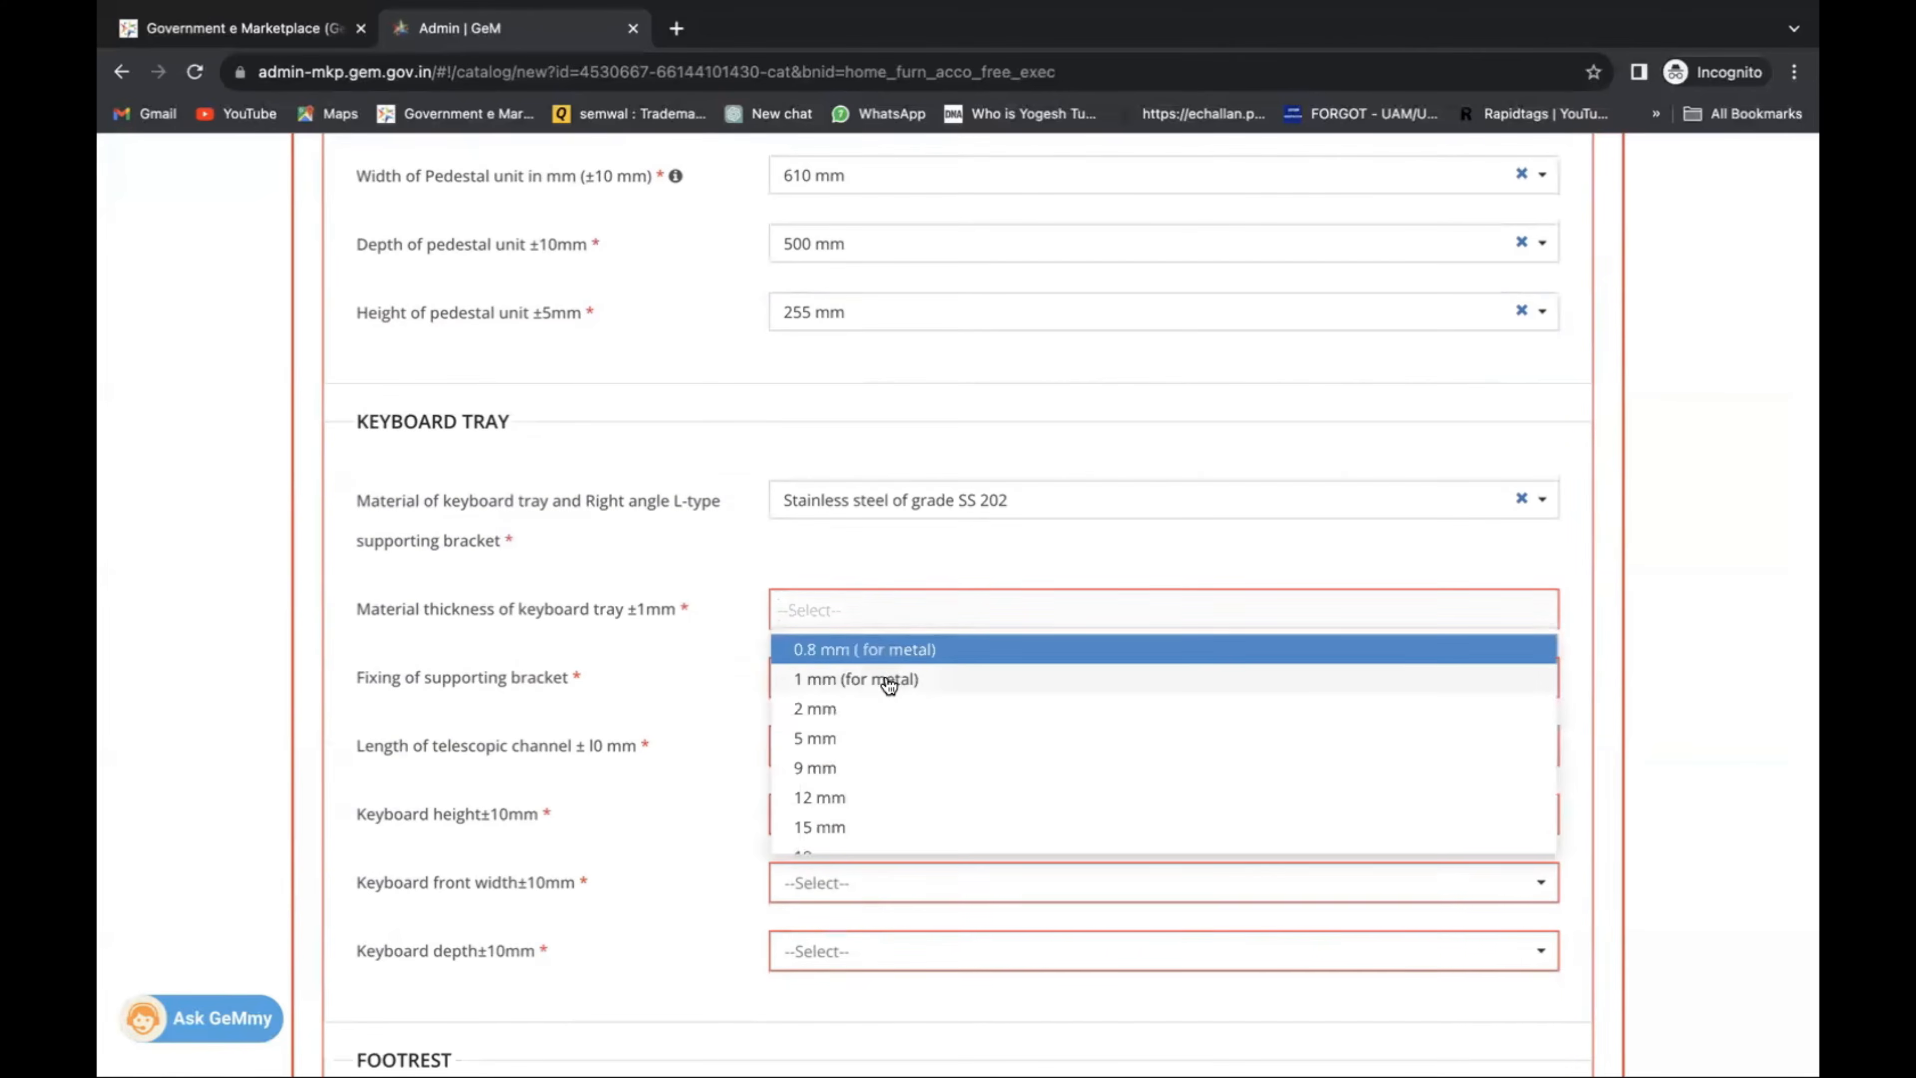
pyautogui.click(889, 679)
pyautogui.click(878, 678)
pyautogui.click(881, 747)
pyautogui.scroll(-3, 882, 732)
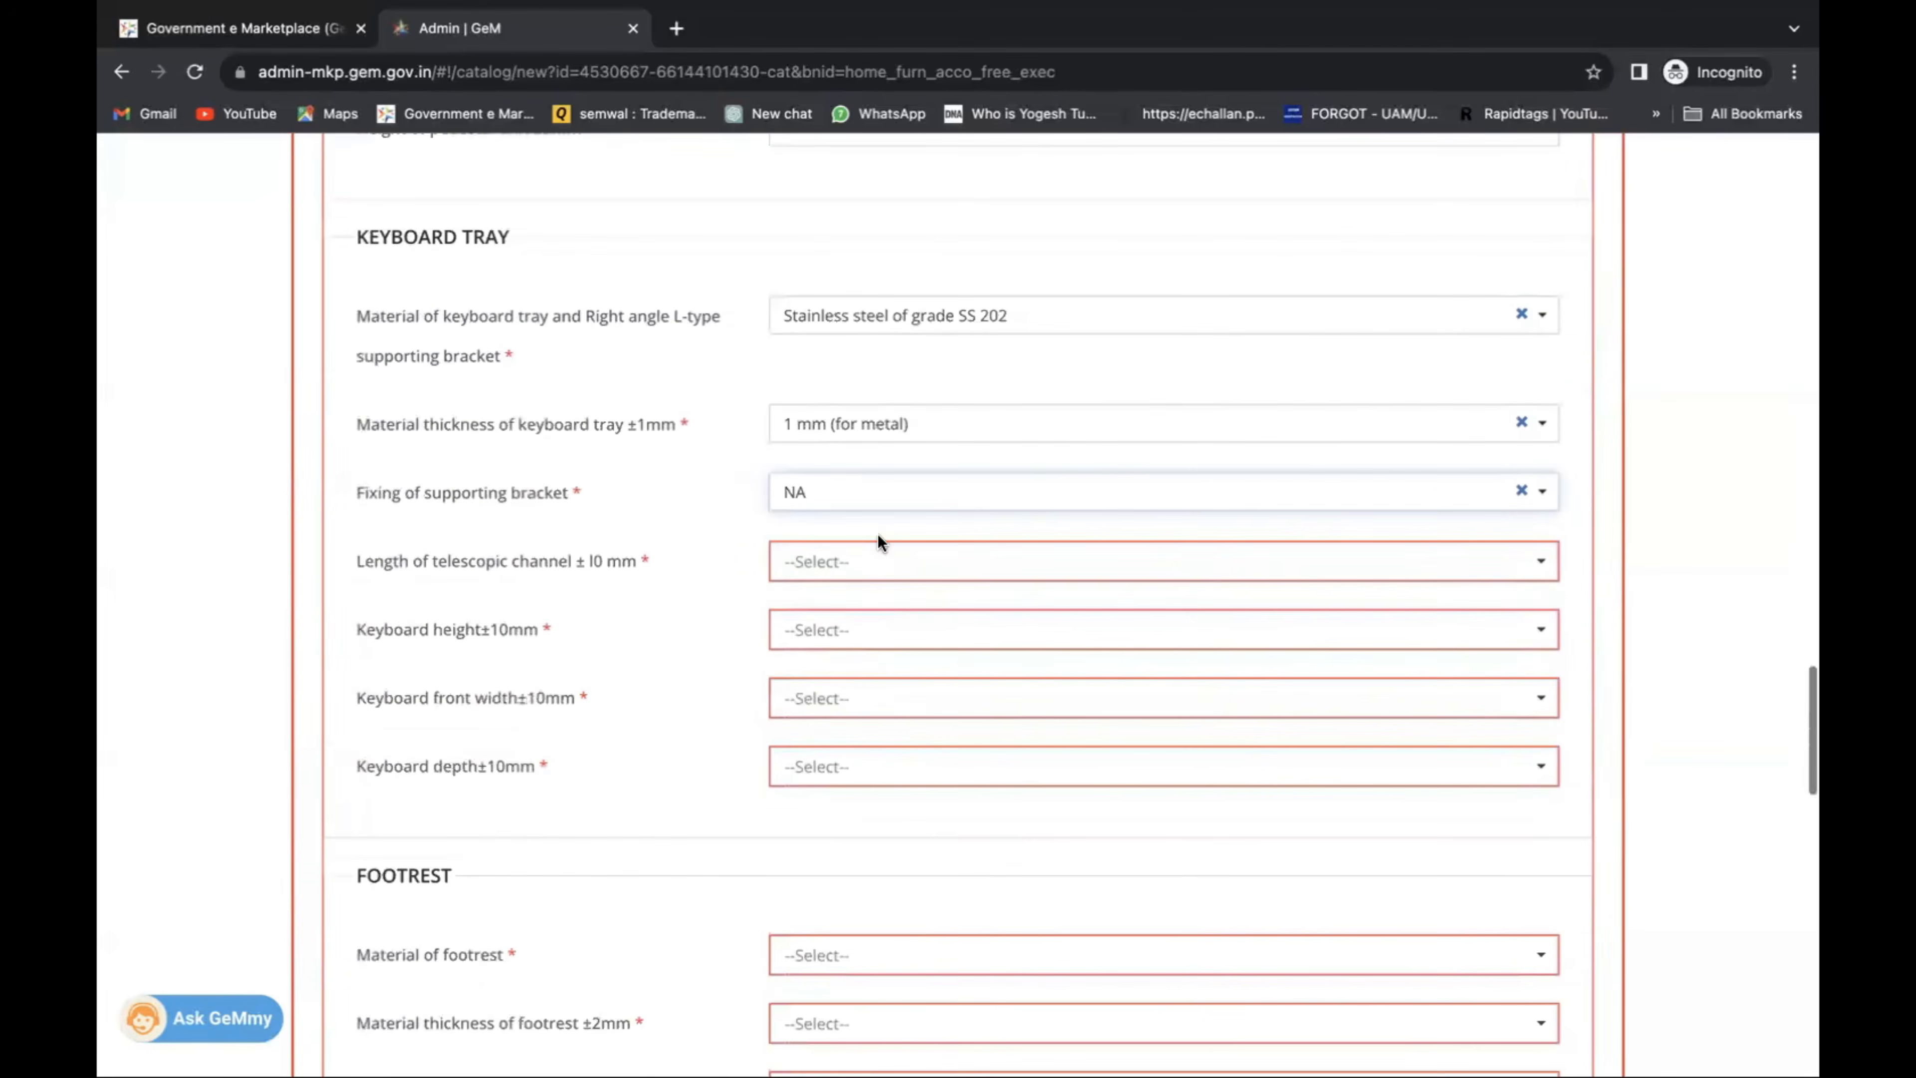
# Set the keyboard channel length to 250 mm, height 100 mm, front width 500 mm and depth 500 mm.
pyautogui.click(879, 563)
pyautogui.click(884, 601)
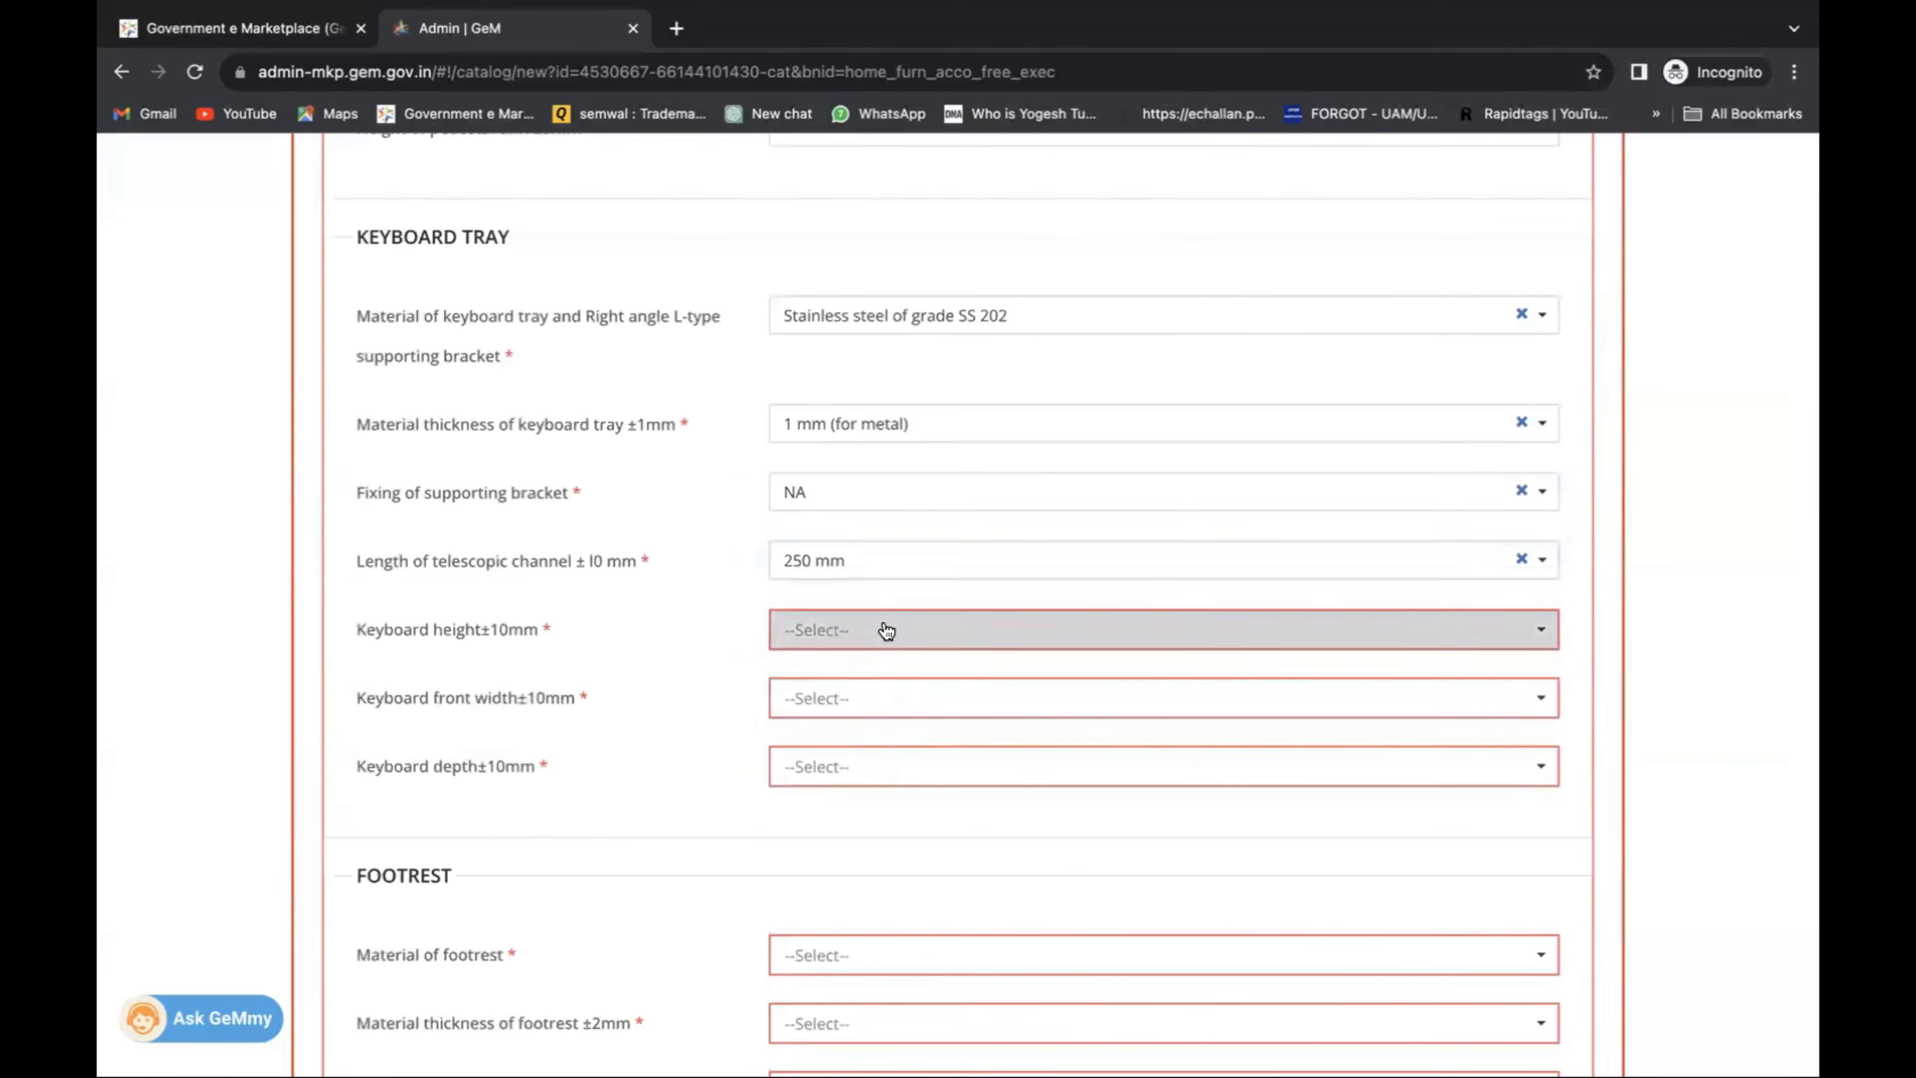
pyautogui.click(886, 630)
pyautogui.click(889, 698)
pyautogui.scroll(-8, 886, 633)
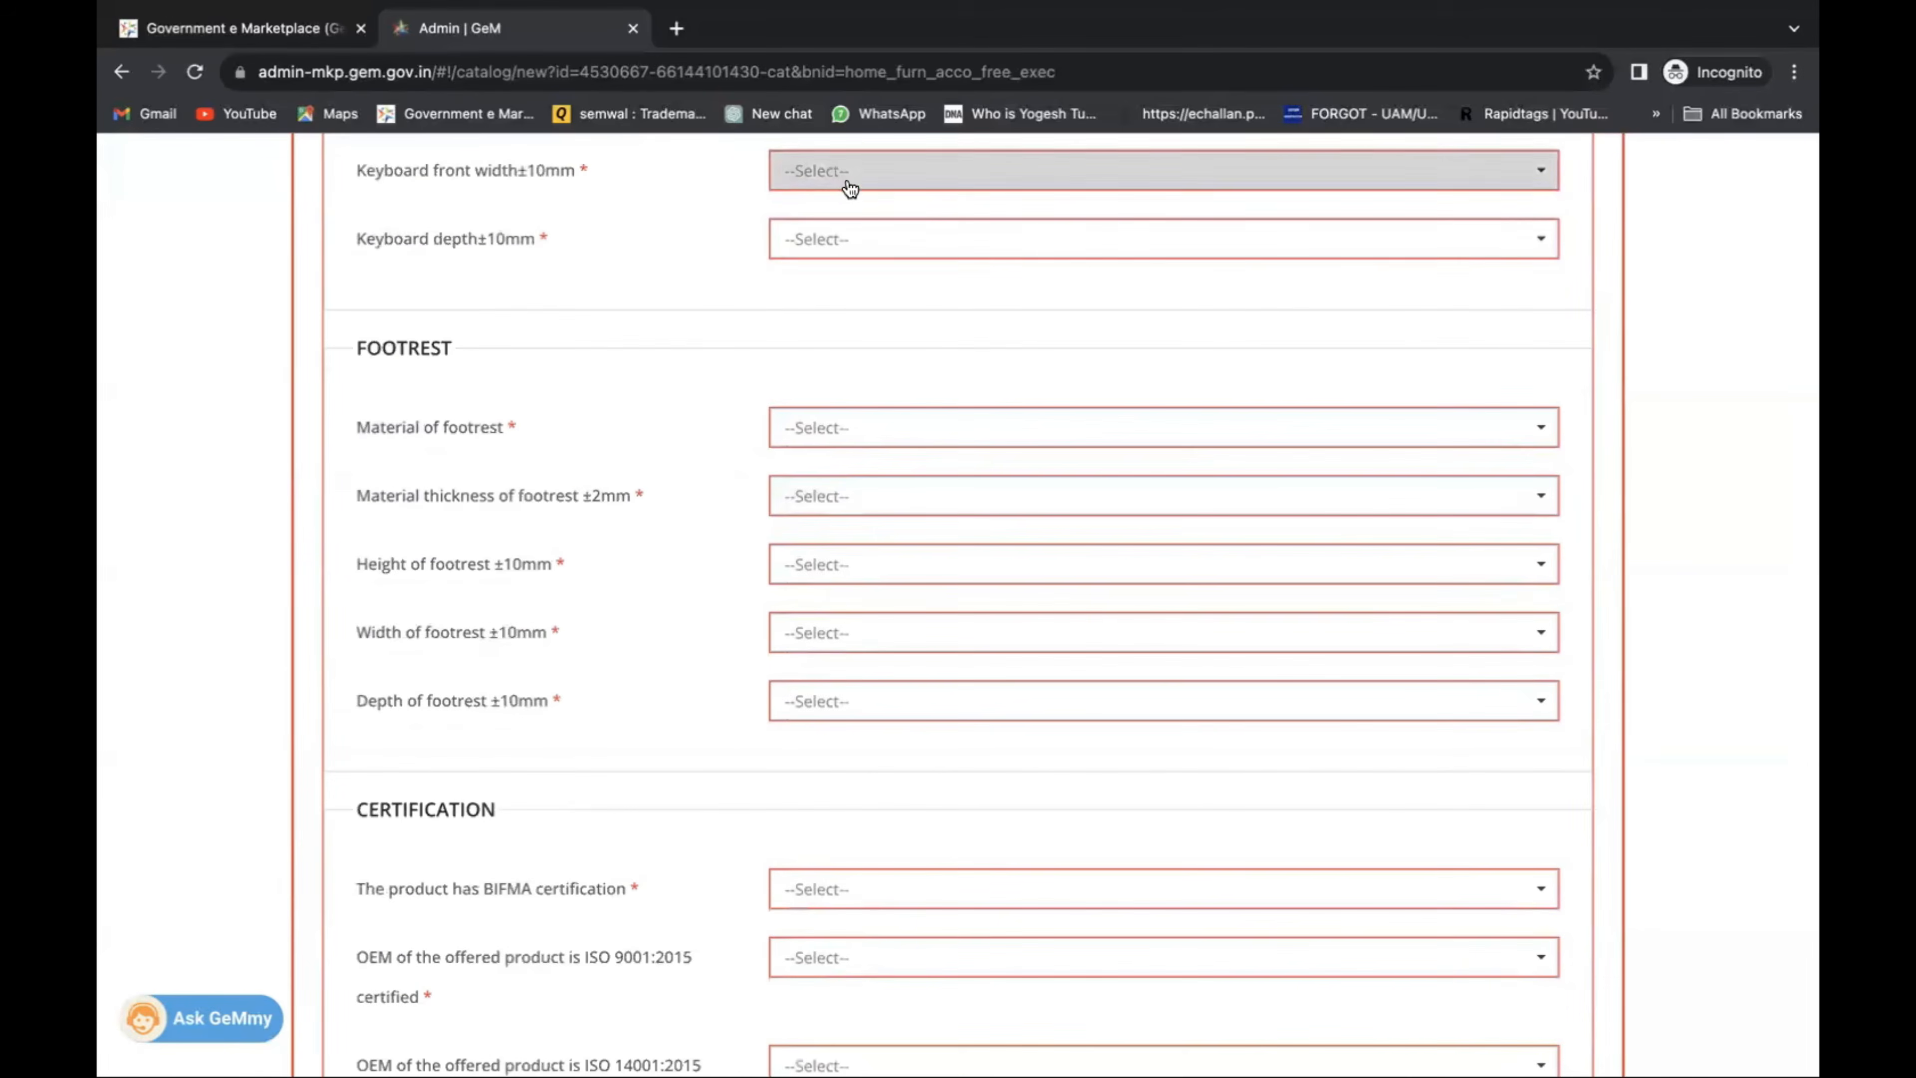
pyautogui.click(850, 189)
pyautogui.click(848, 235)
pyautogui.scroll(2, 854, 272)
pyautogui.click(848, 402)
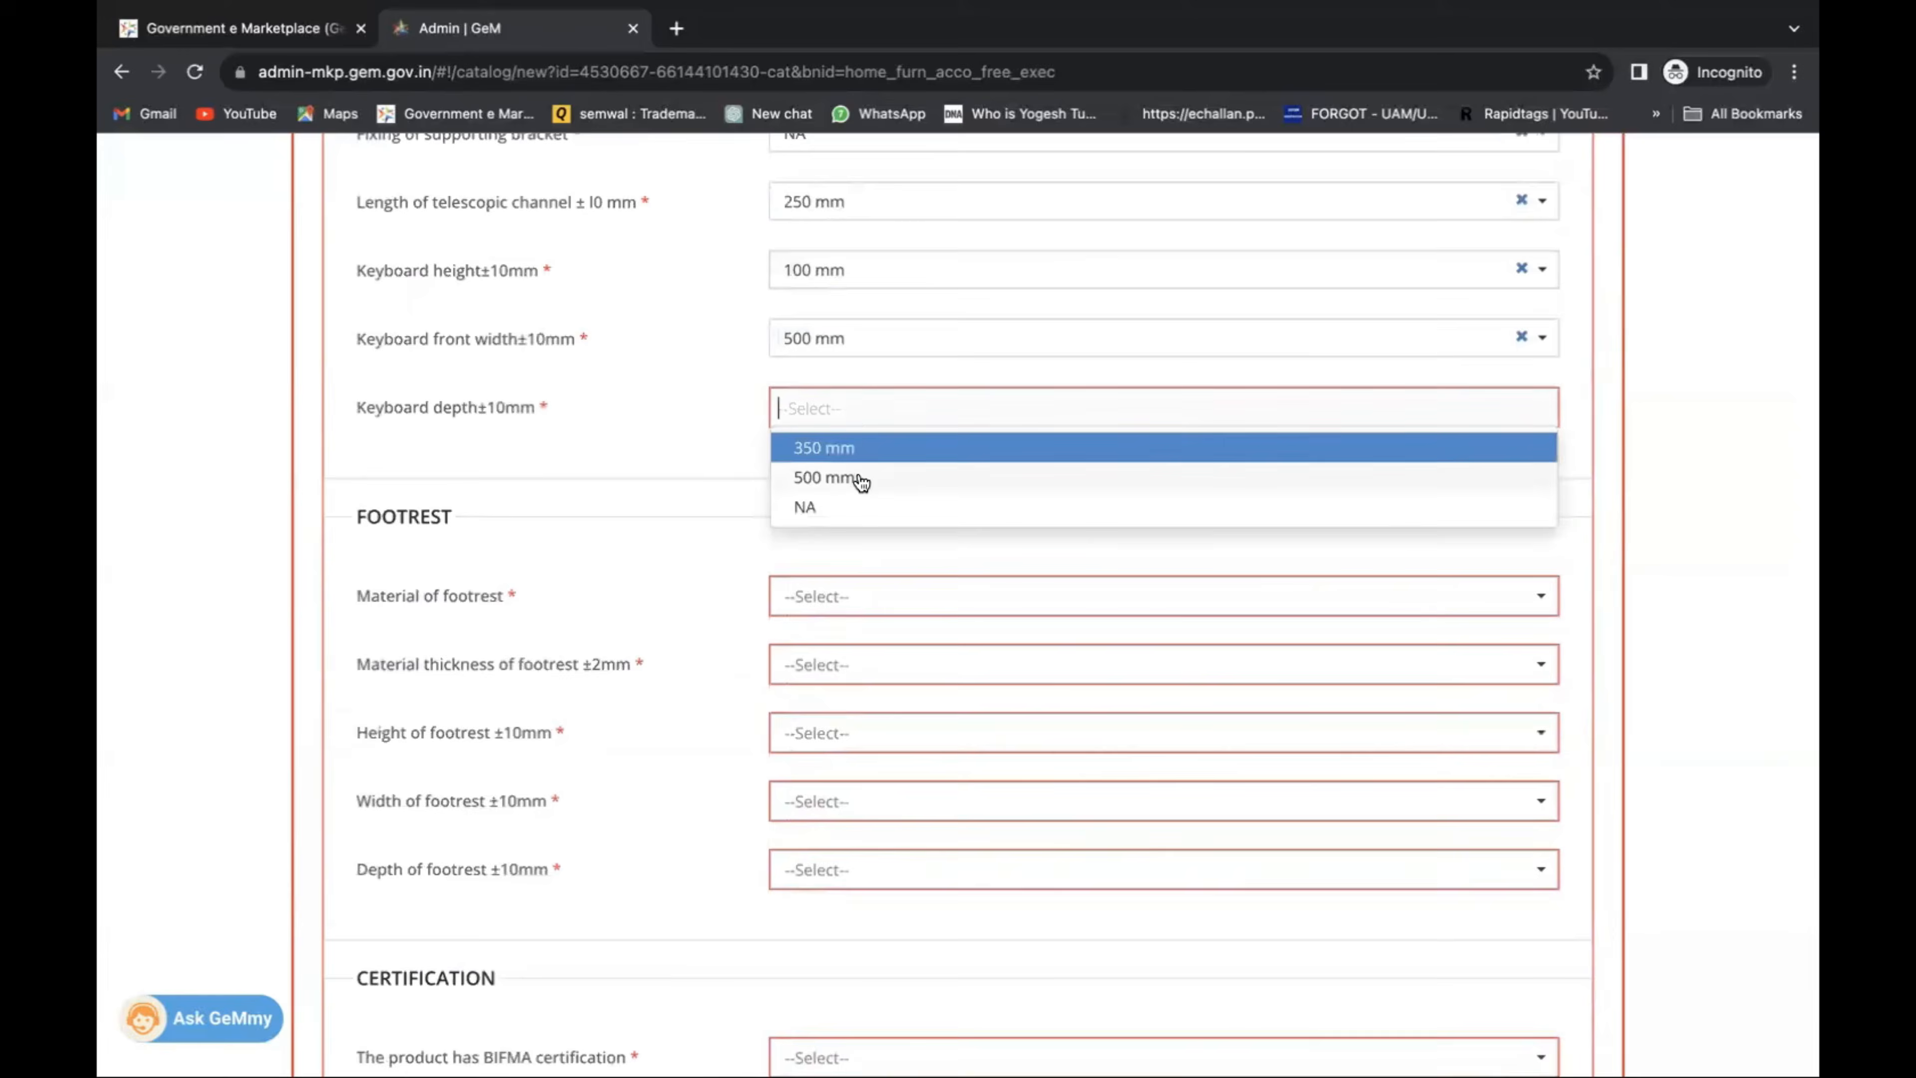
pyautogui.click(861, 478)
# Make the footrest flat single-layer prelaminated MDF, 19 mm thick, height NA, 600 mm wide, 350 mm deep.
pyautogui.click(873, 595)
pyautogui.click(916, 640)
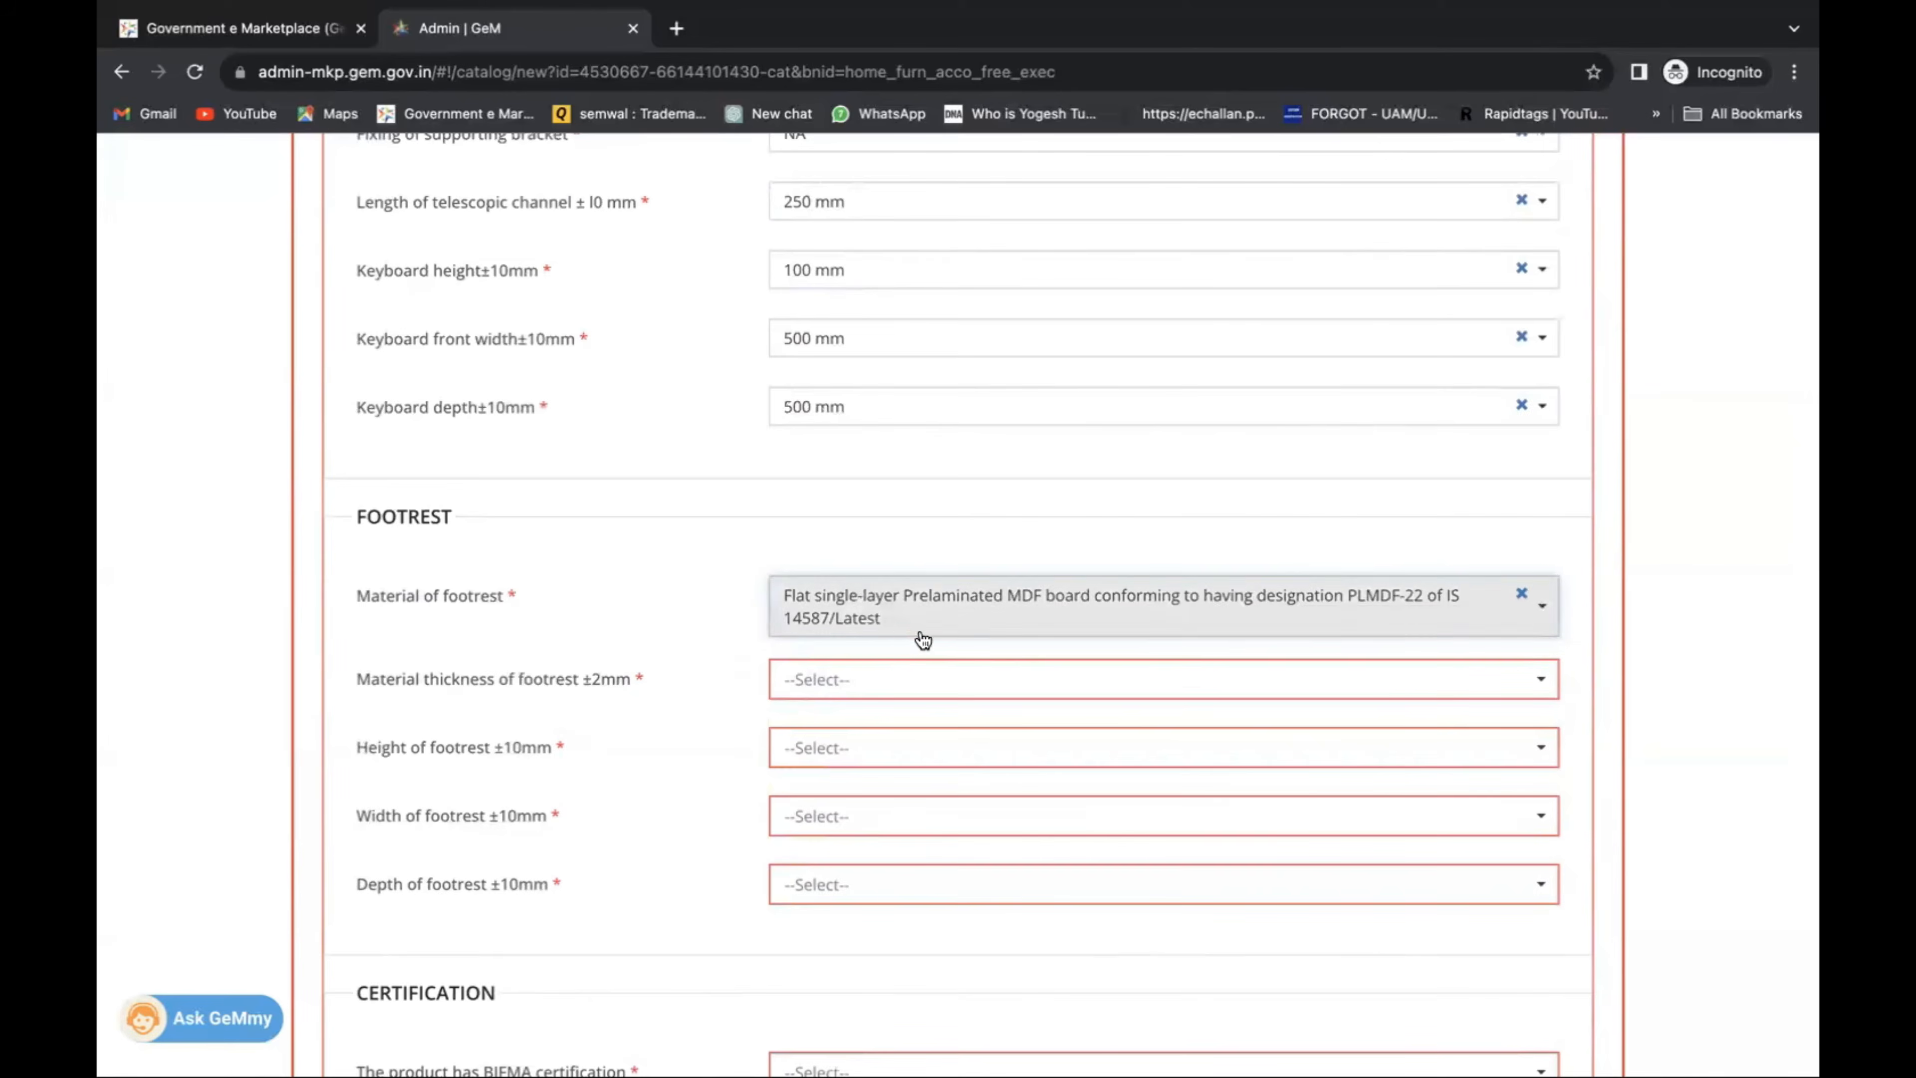
pyautogui.scroll(-1, 909, 637)
pyautogui.click(843, 591)
pyautogui.click(886, 745)
pyautogui.scroll(-2, 886, 732)
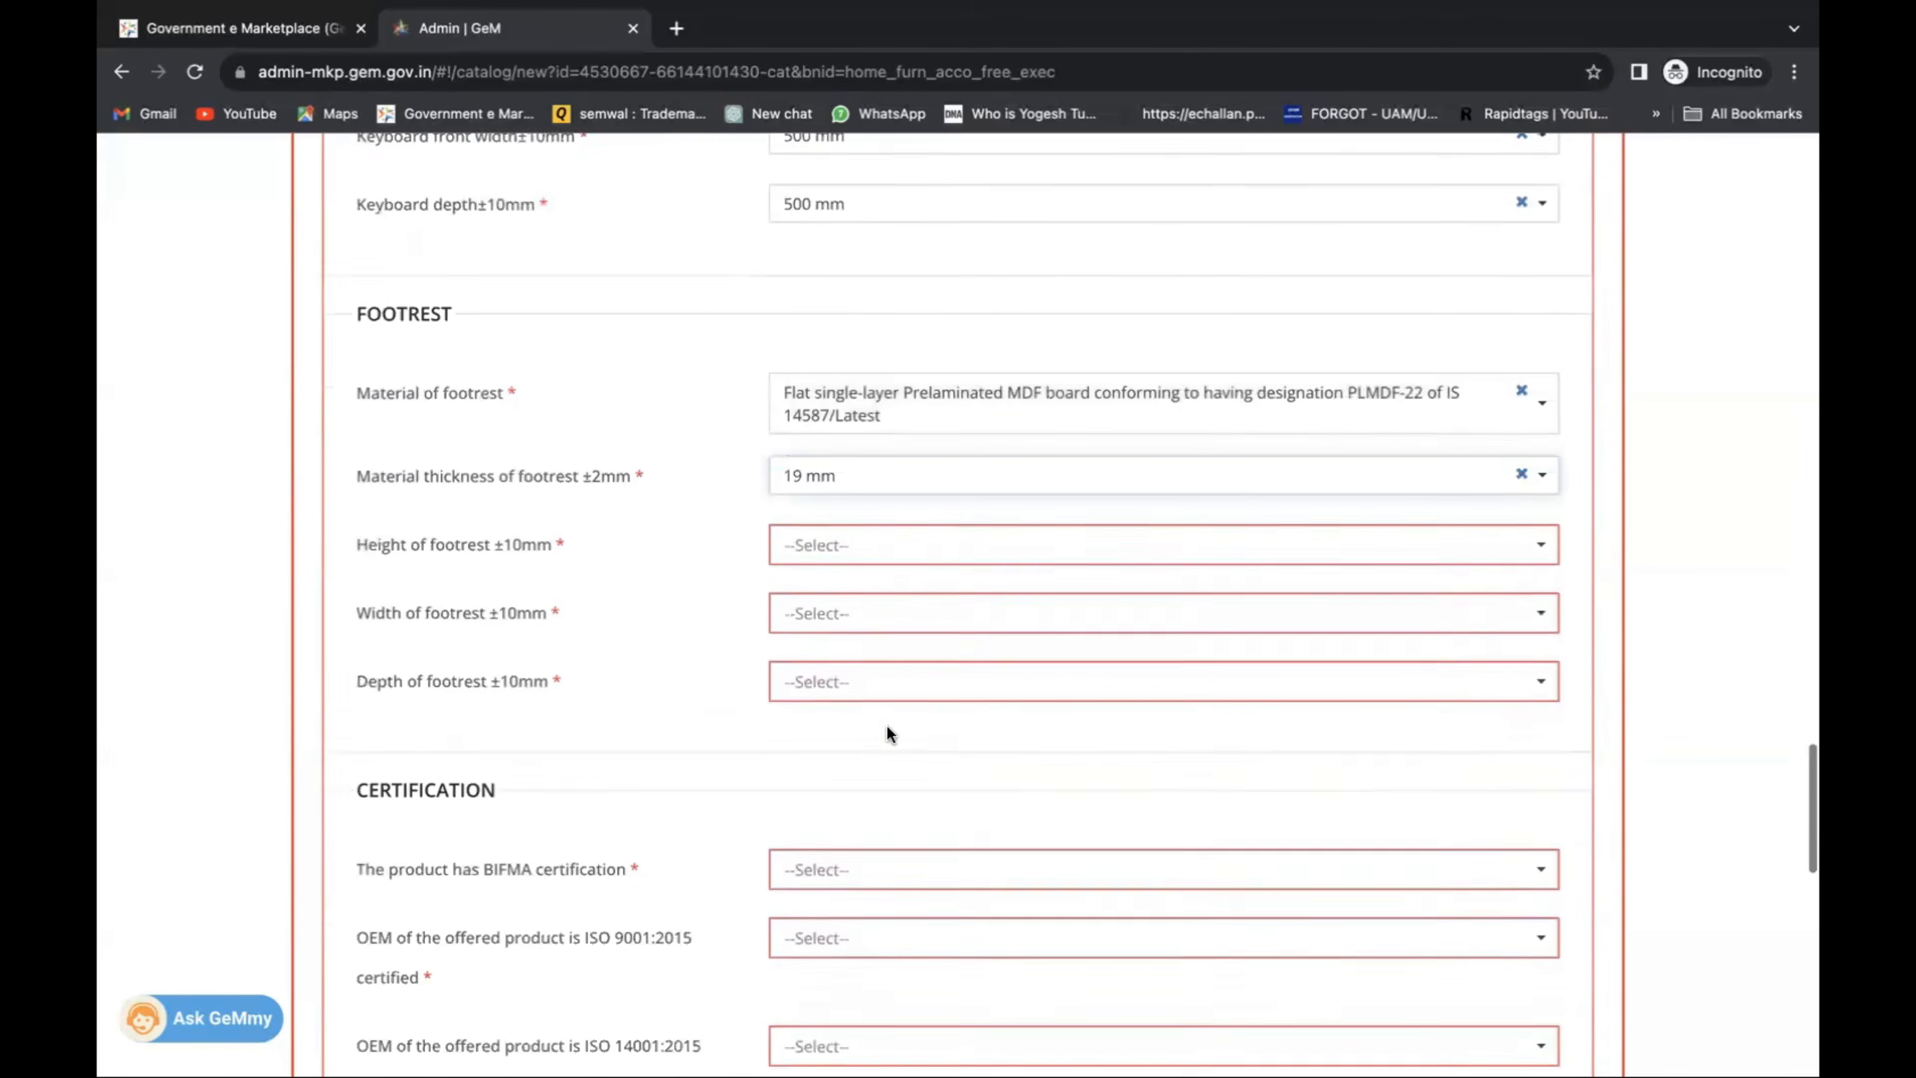
pyautogui.click(847, 540)
pyautogui.click(851, 599)
pyautogui.click(847, 608)
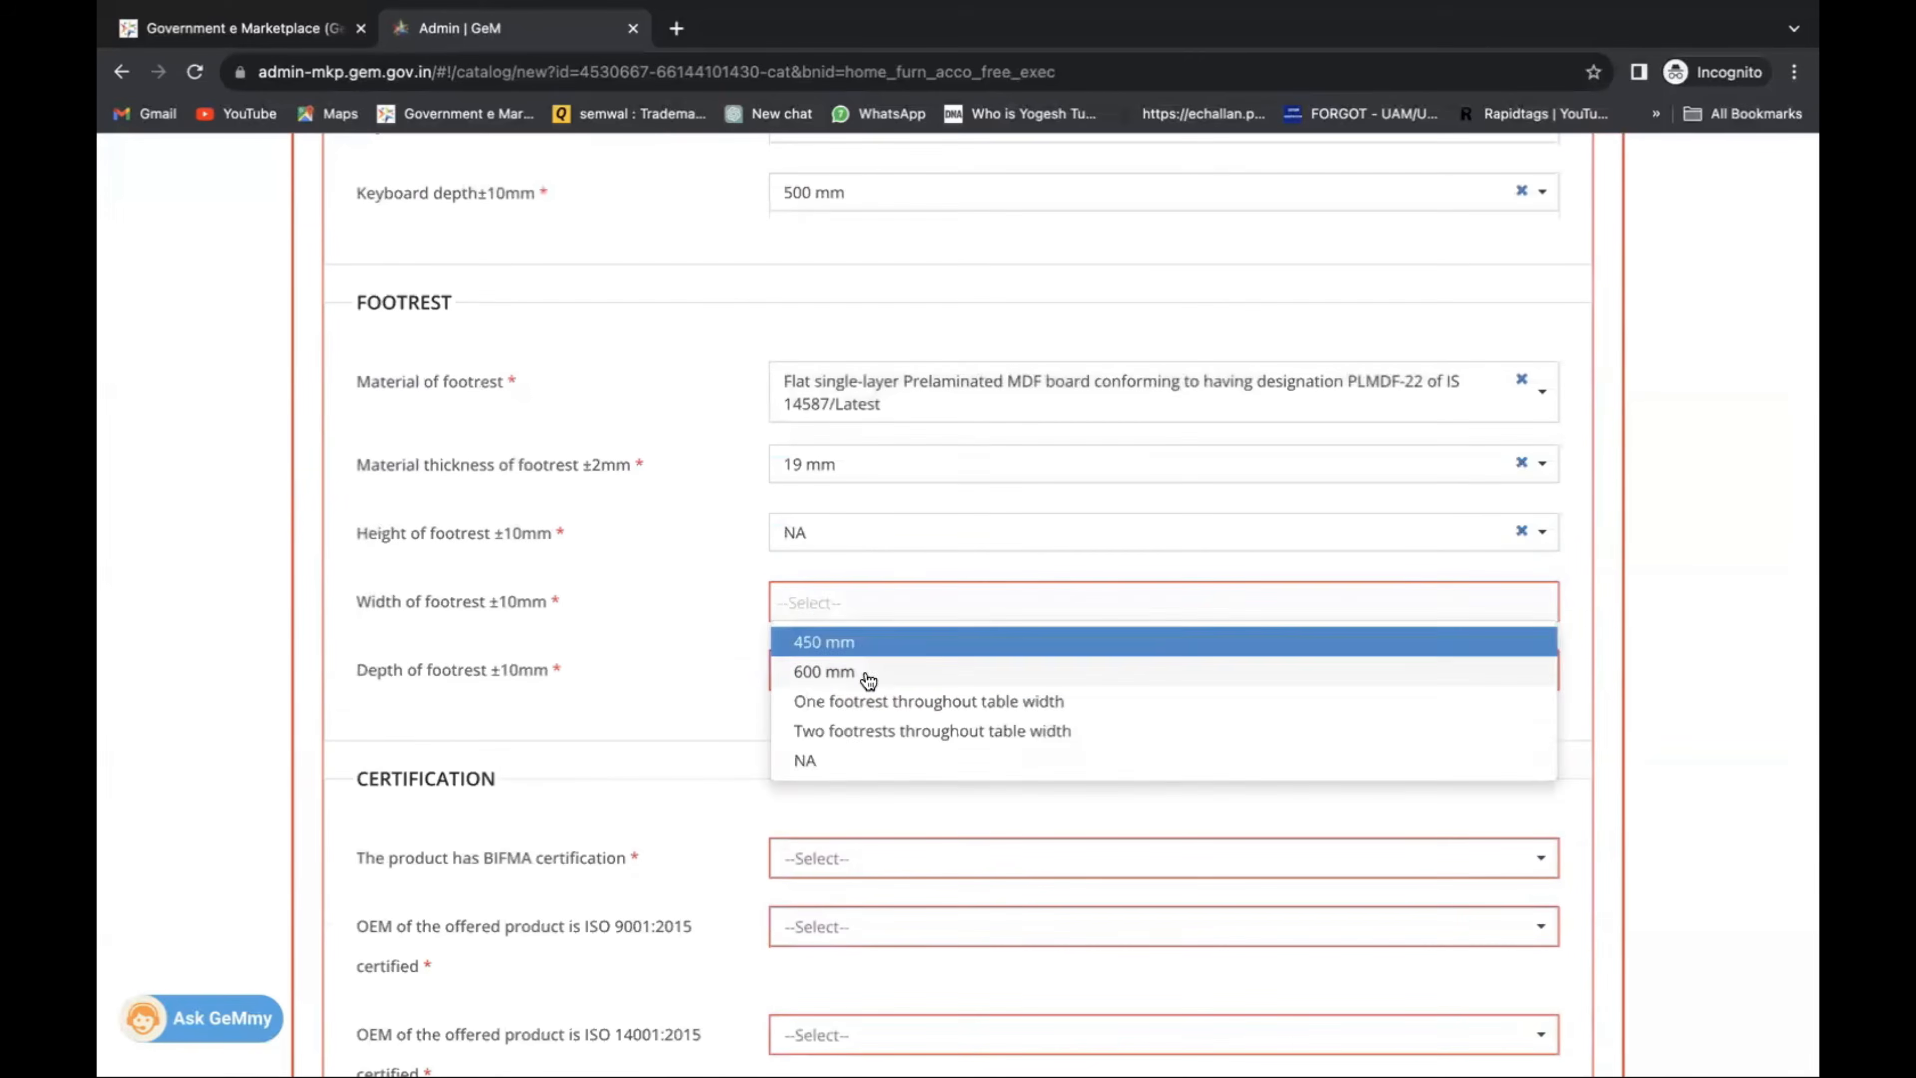
pyautogui.click(867, 679)
pyautogui.click(855, 672)
pyautogui.click(860, 721)
pyautogui.scroll(-2, 859, 725)
# Answer No for BIFMA and ISO 9001:2015 certification.
pyautogui.click(859, 725)
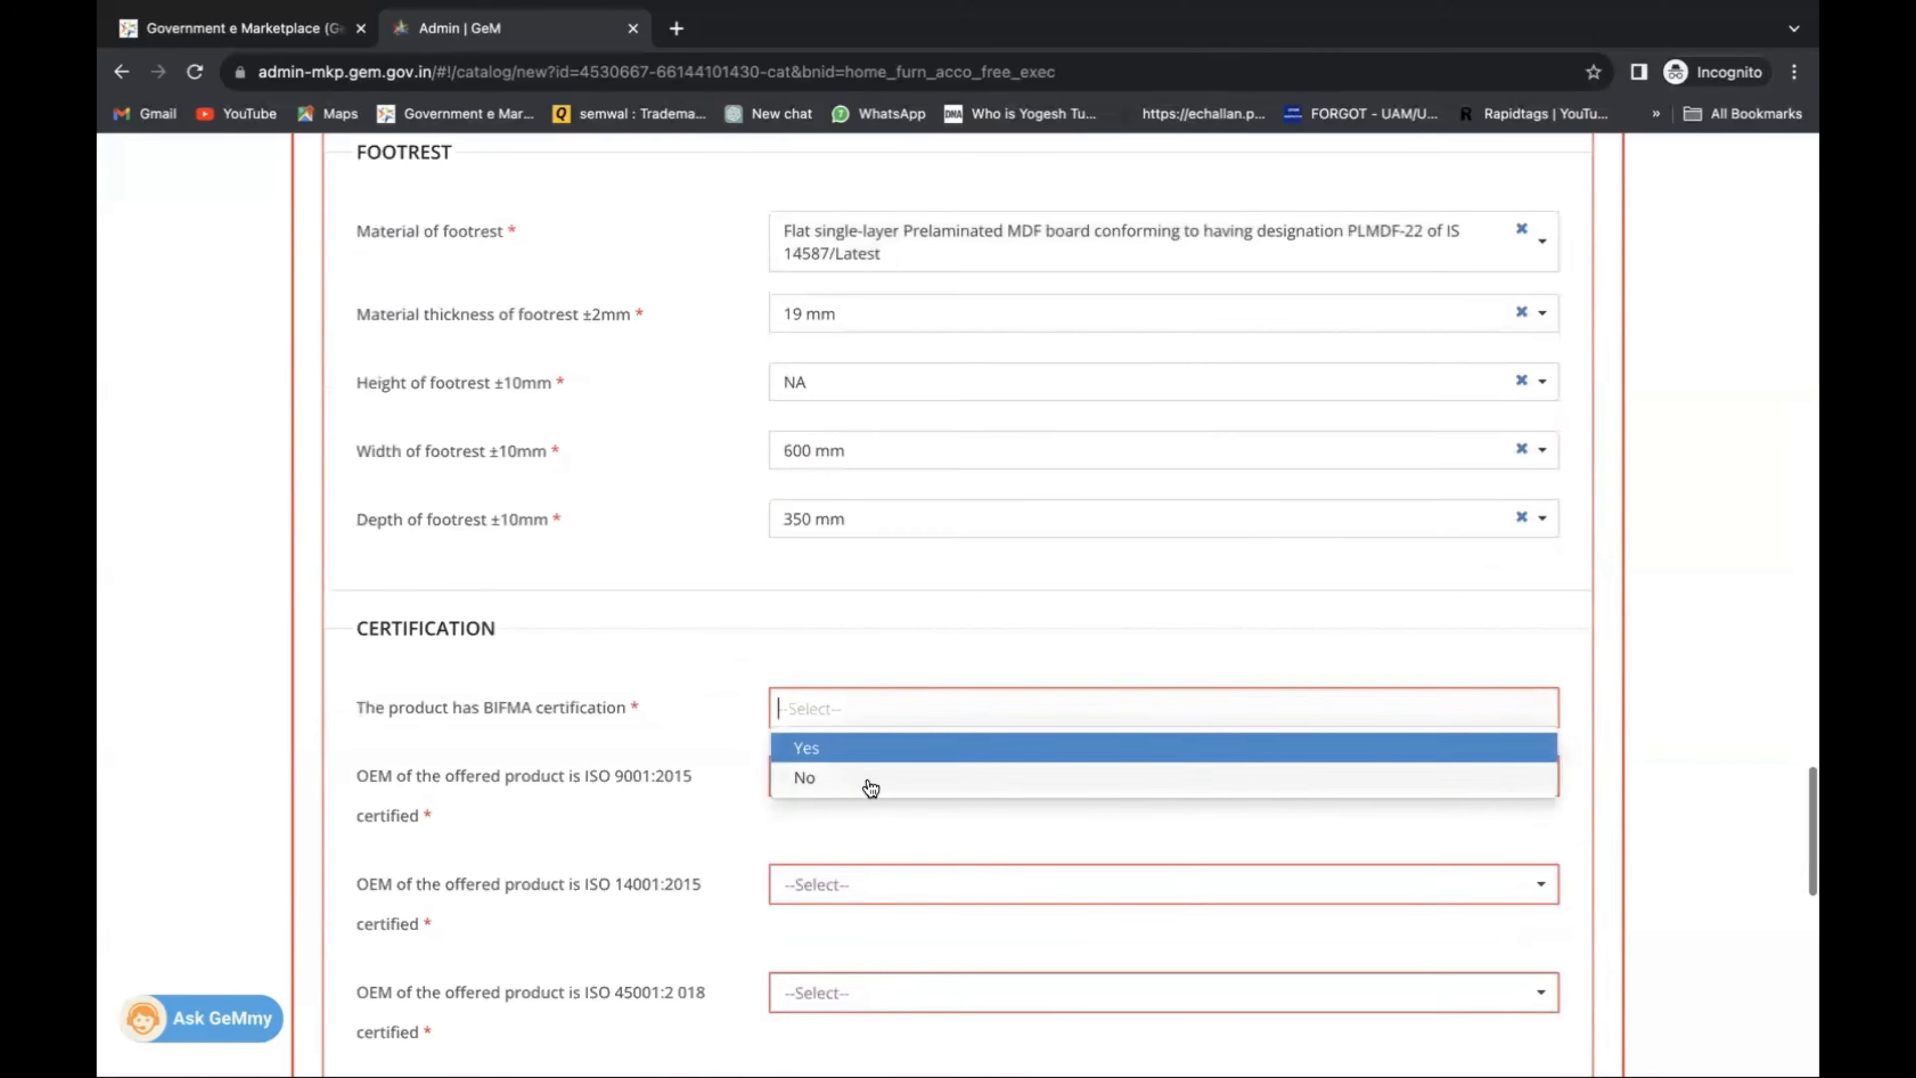
pyautogui.click(870, 788)
pyautogui.scroll(-1, 855, 732)
pyautogui.click(851, 672)
pyautogui.click(861, 741)
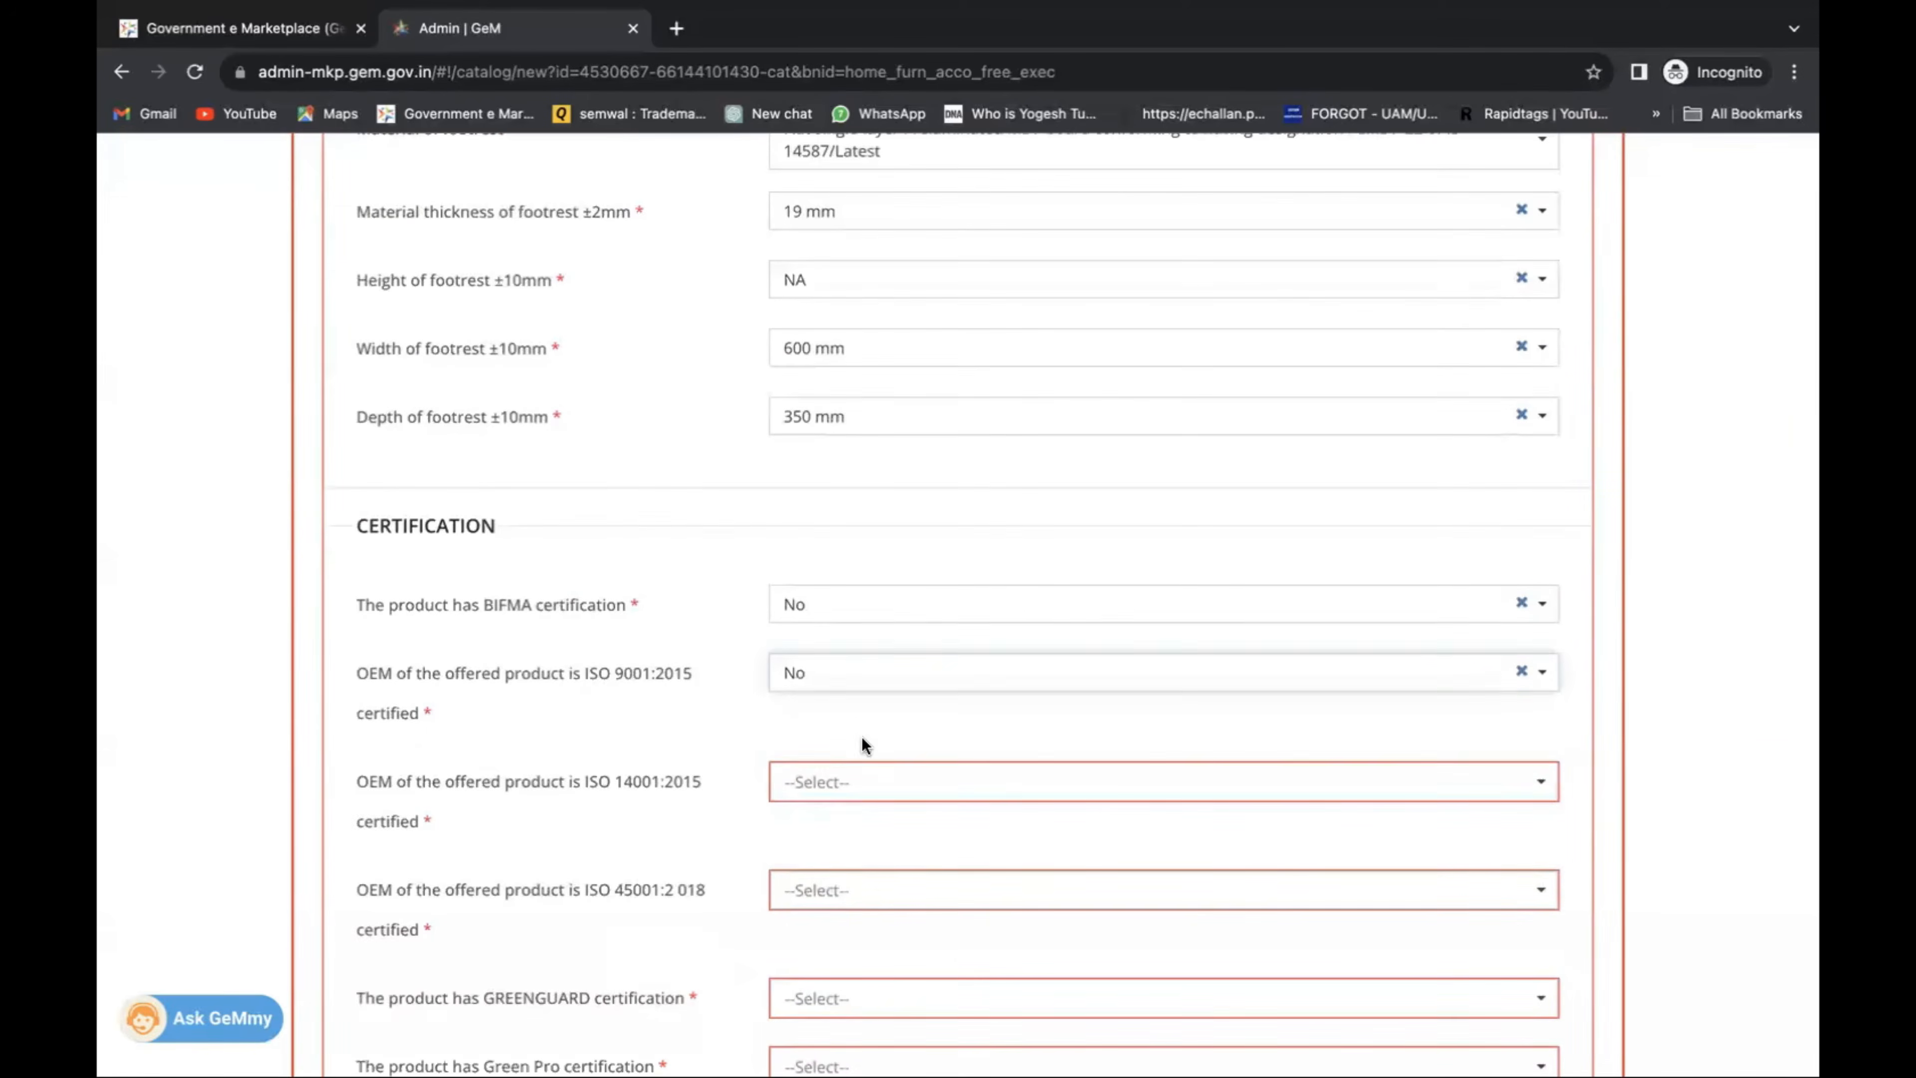
pyautogui.scroll(-1, 860, 724)
# Answer No for ISO 14001, ISO 45001, GREENGUARD and Green Pro certification.
pyautogui.click(855, 659)
pyautogui.click(855, 698)
pyautogui.click(851, 770)
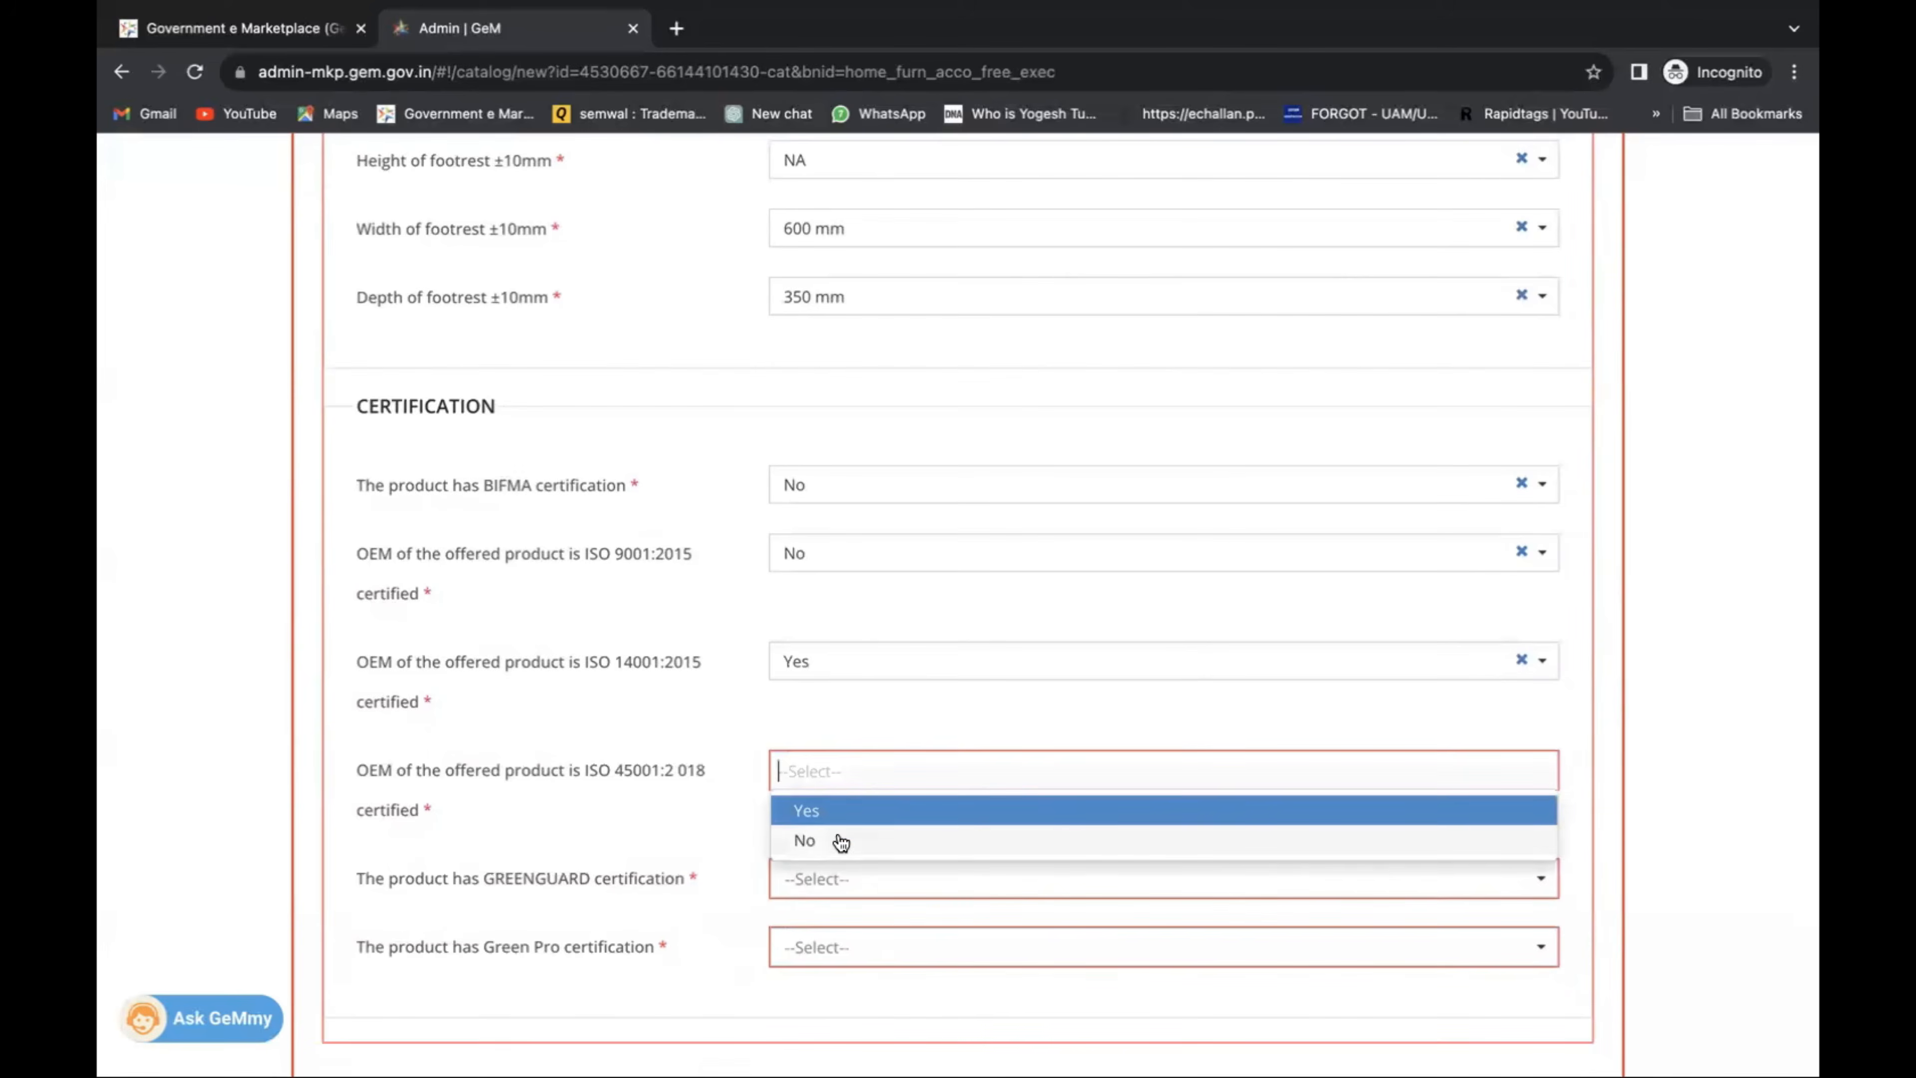
pyautogui.click(840, 842)
pyautogui.click(843, 658)
pyautogui.click(842, 728)
pyautogui.scroll(-2, 845, 702)
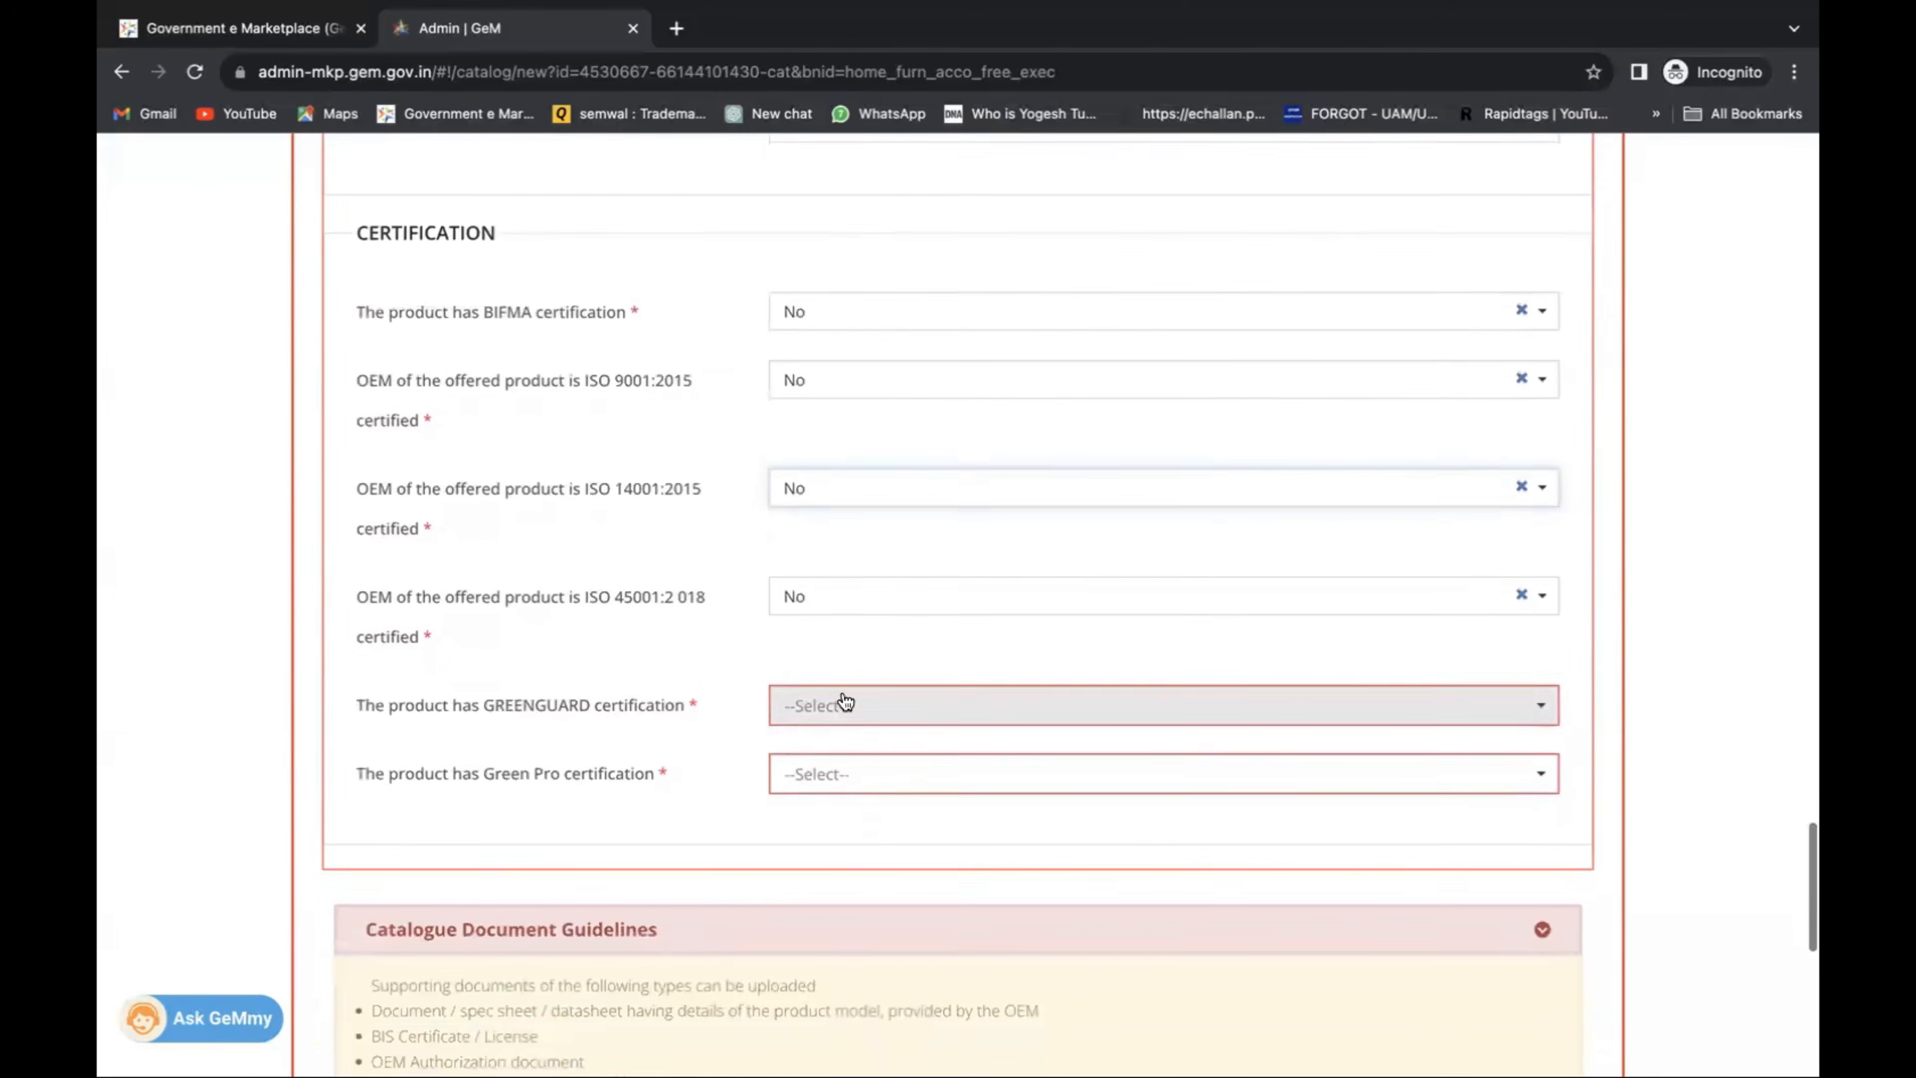
pyautogui.click(845, 704)
pyautogui.click(847, 773)
pyautogui.click(847, 778)
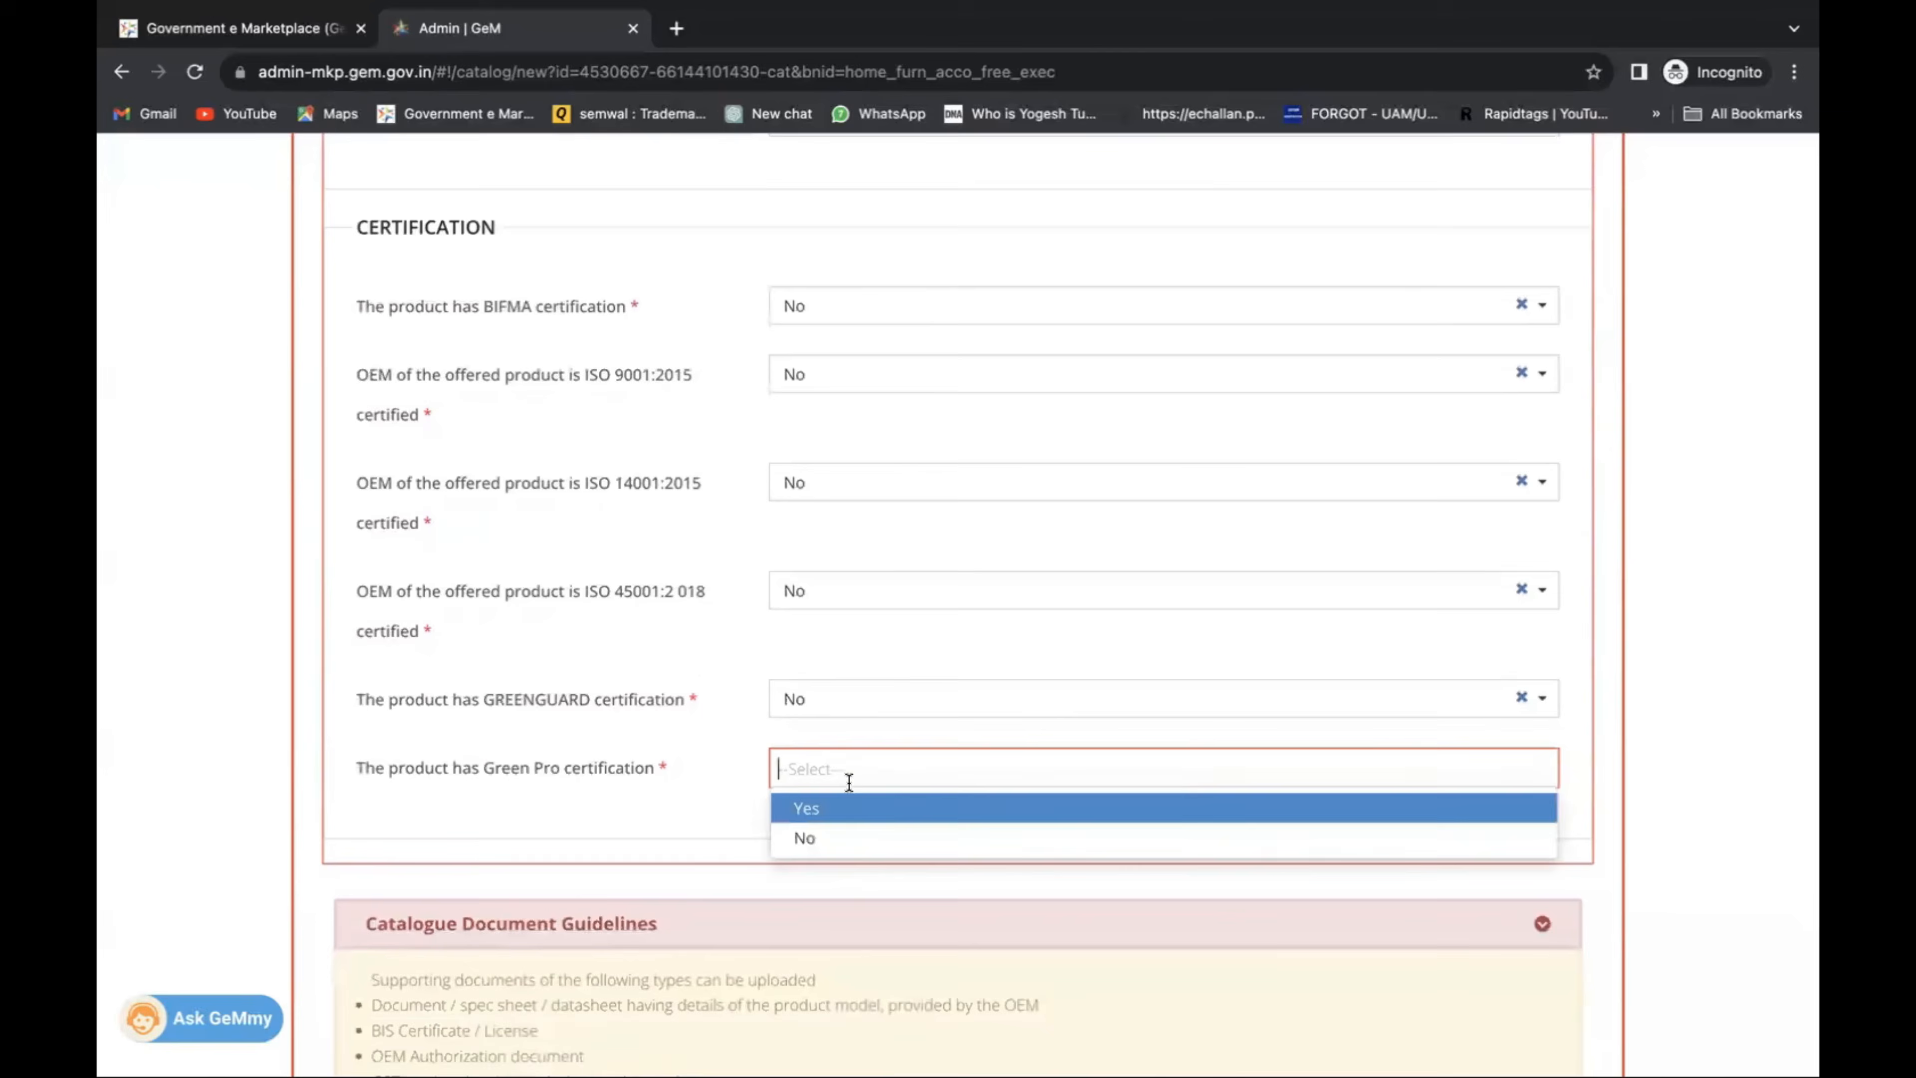
pyautogui.click(846, 847)
pyautogui.scroll(-5, 837, 780)
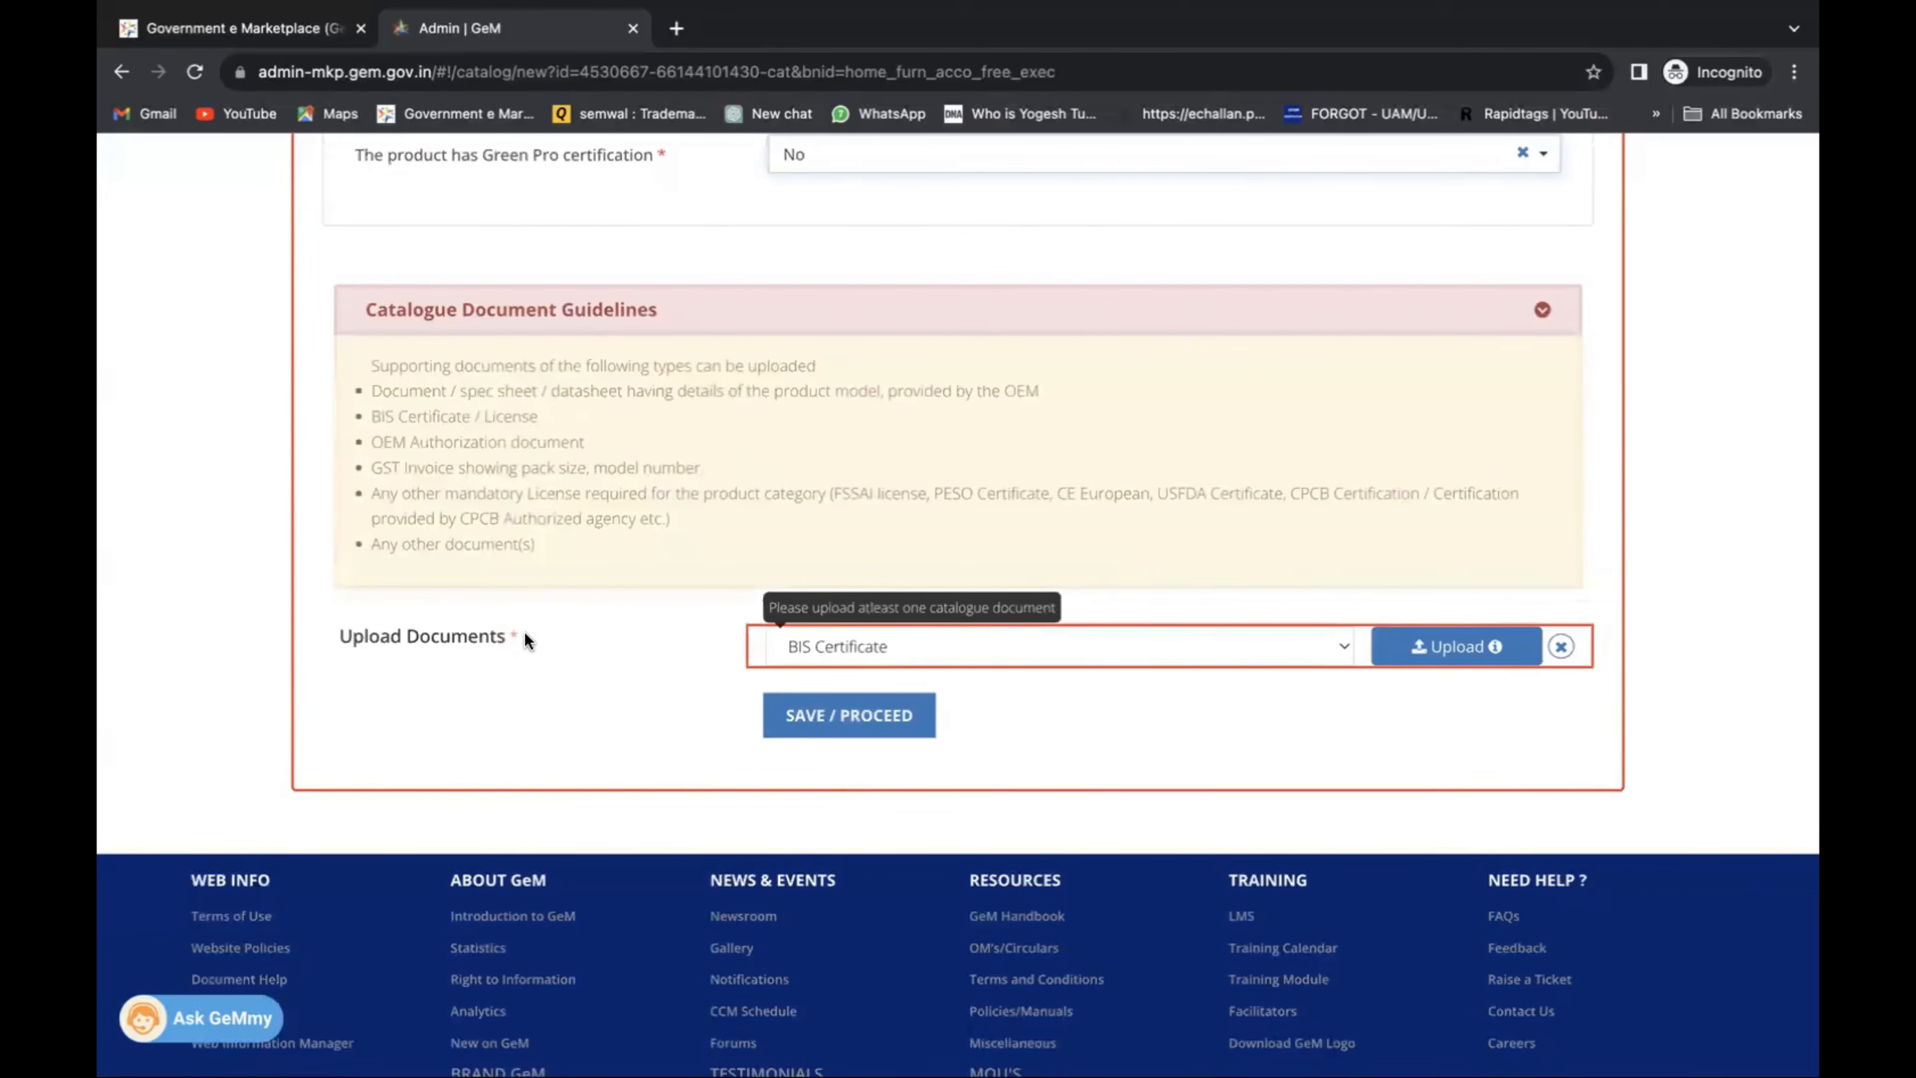
# Choose Any Other Documents as the document type and select a file to upload.
pyautogui.click(894, 638)
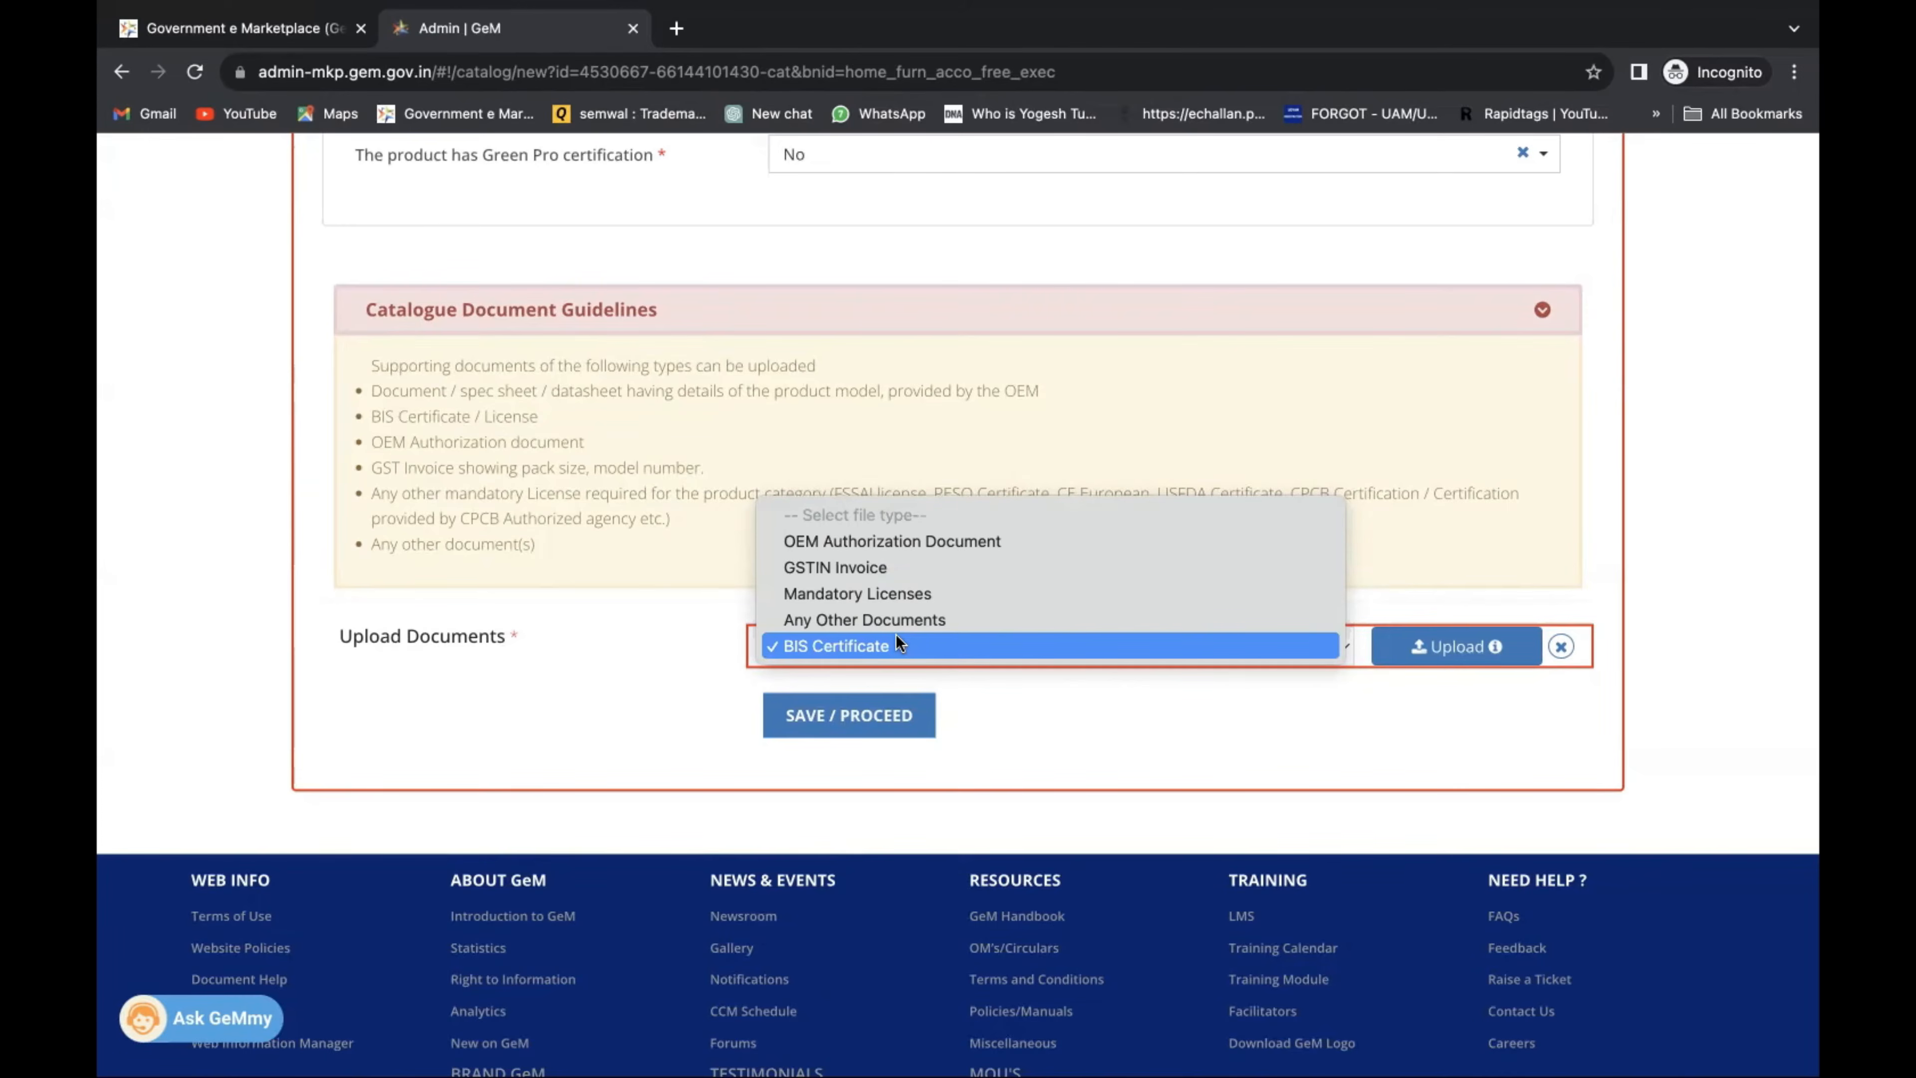
pyautogui.click(899, 617)
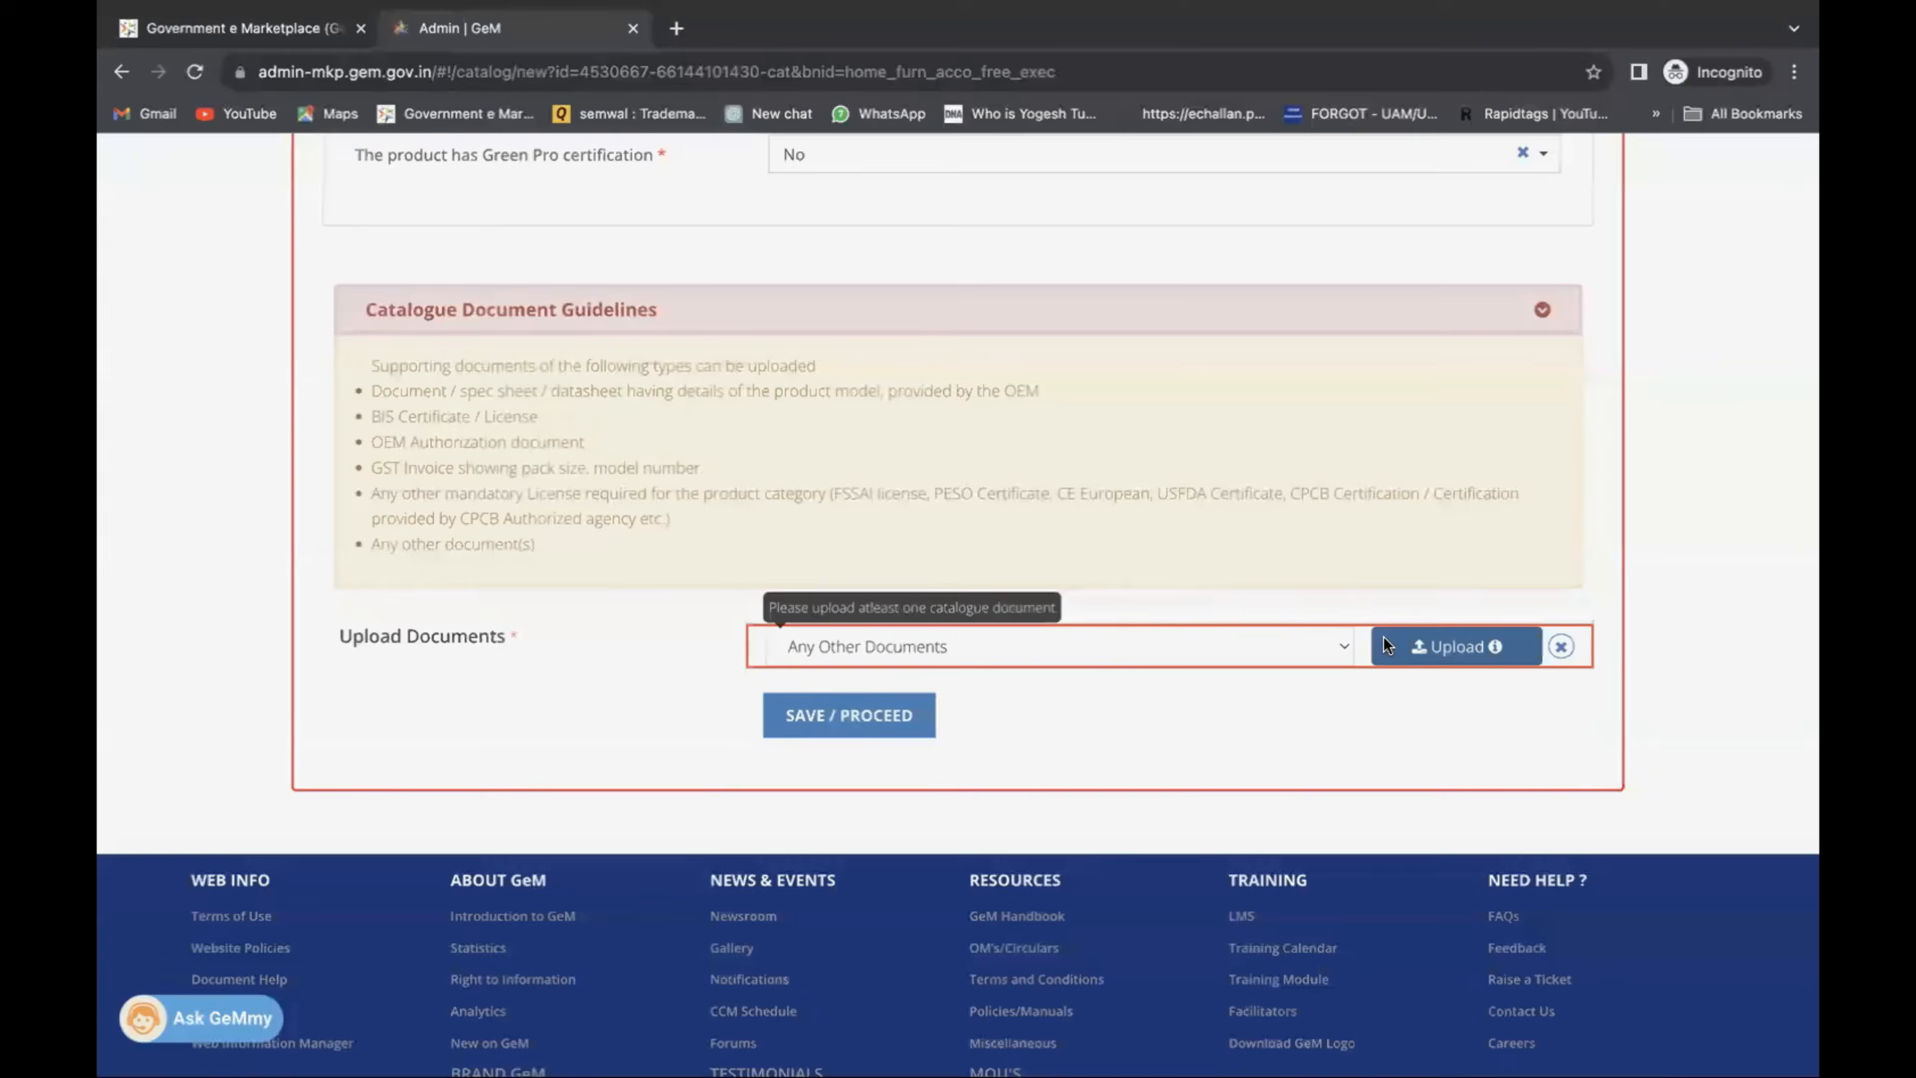
pyautogui.click(1387, 645)
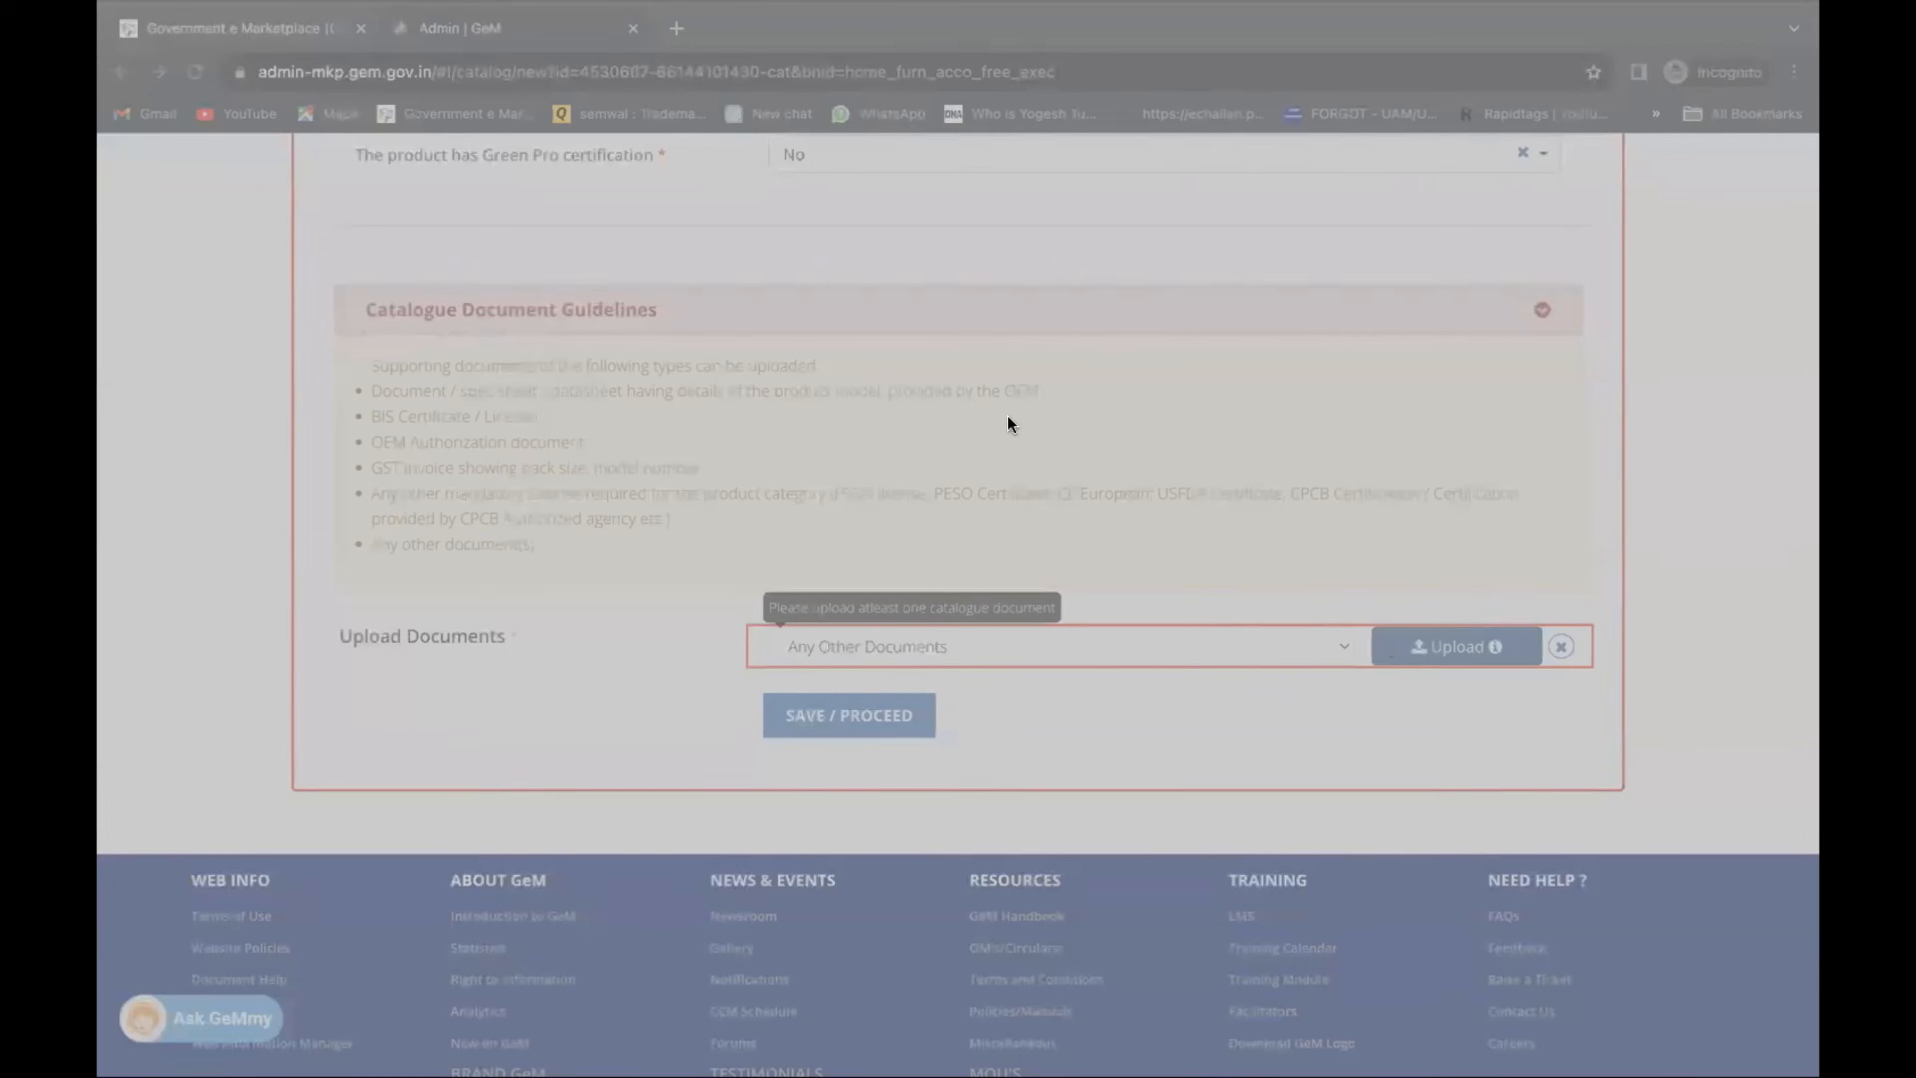
pyautogui.click(1349, 776)
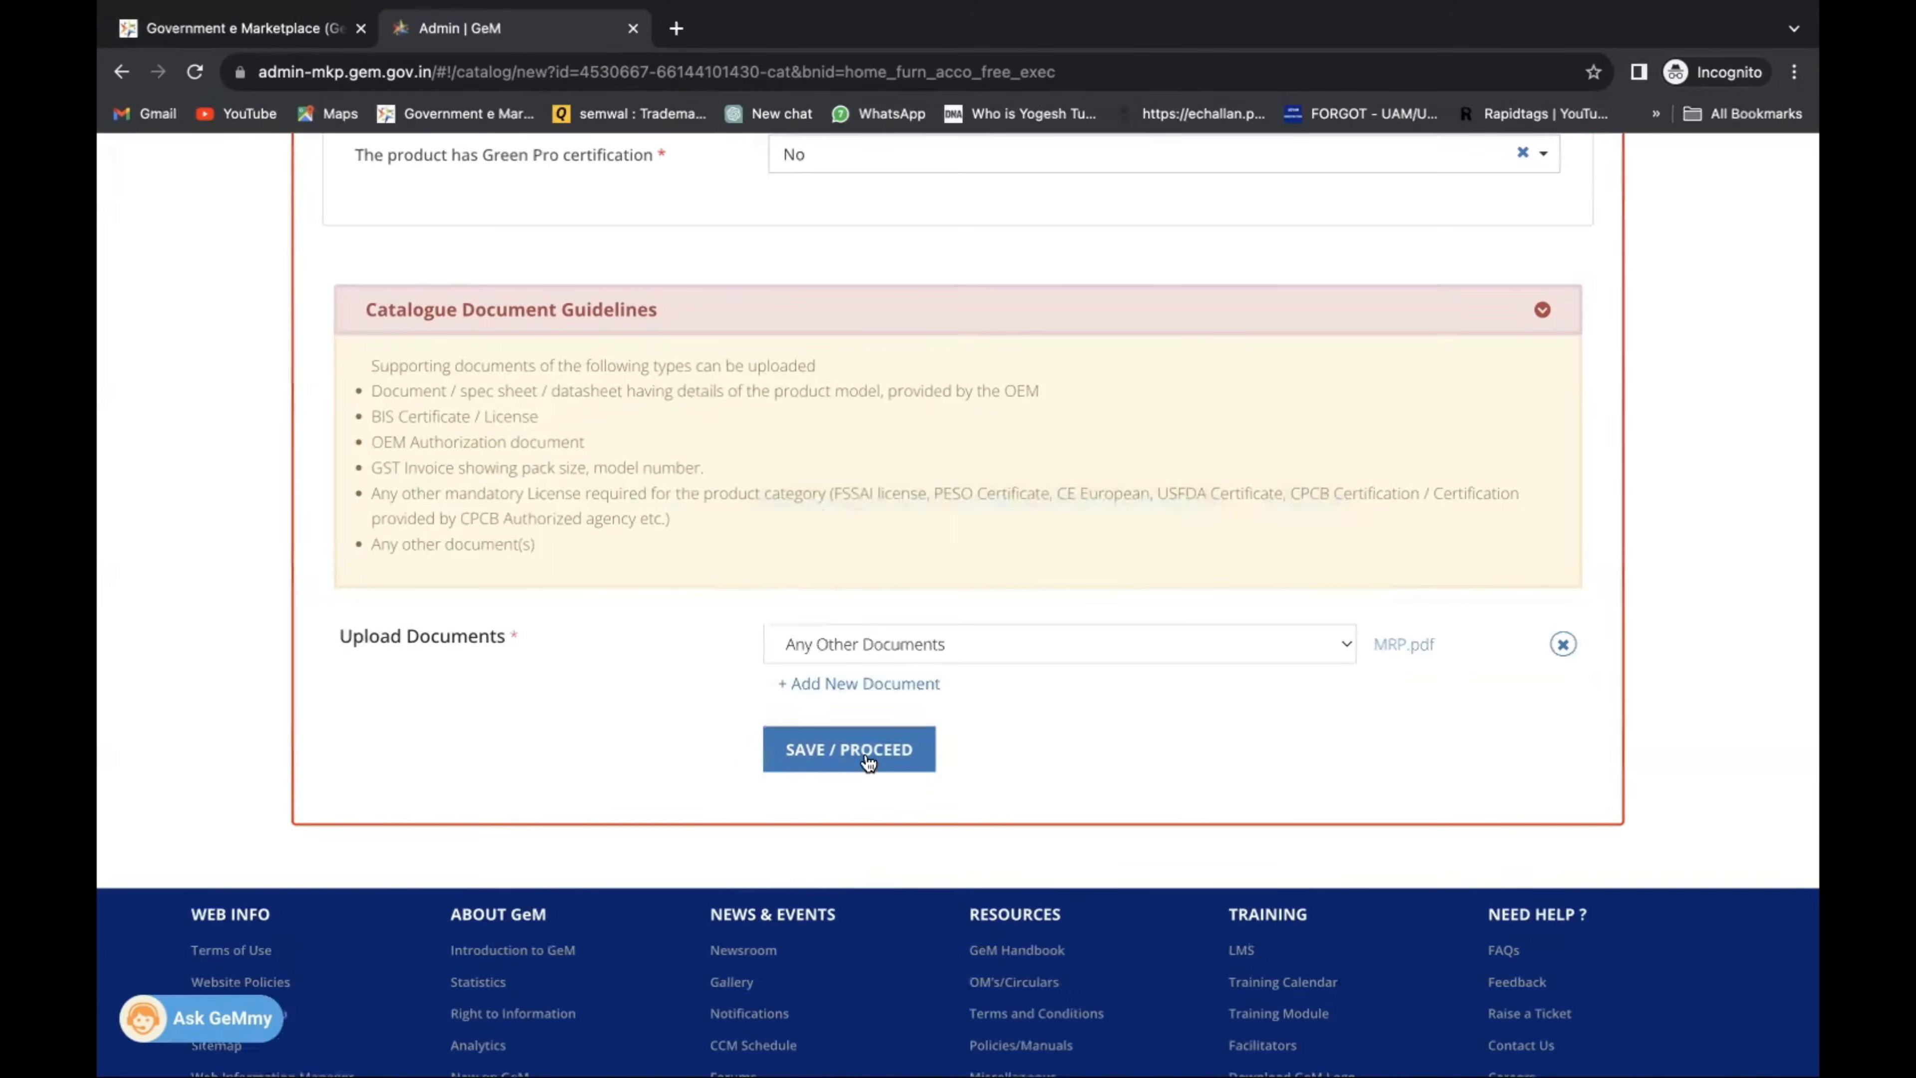
# Save the Upload Documents step and proceed to product images.
pyautogui.click(851, 747)
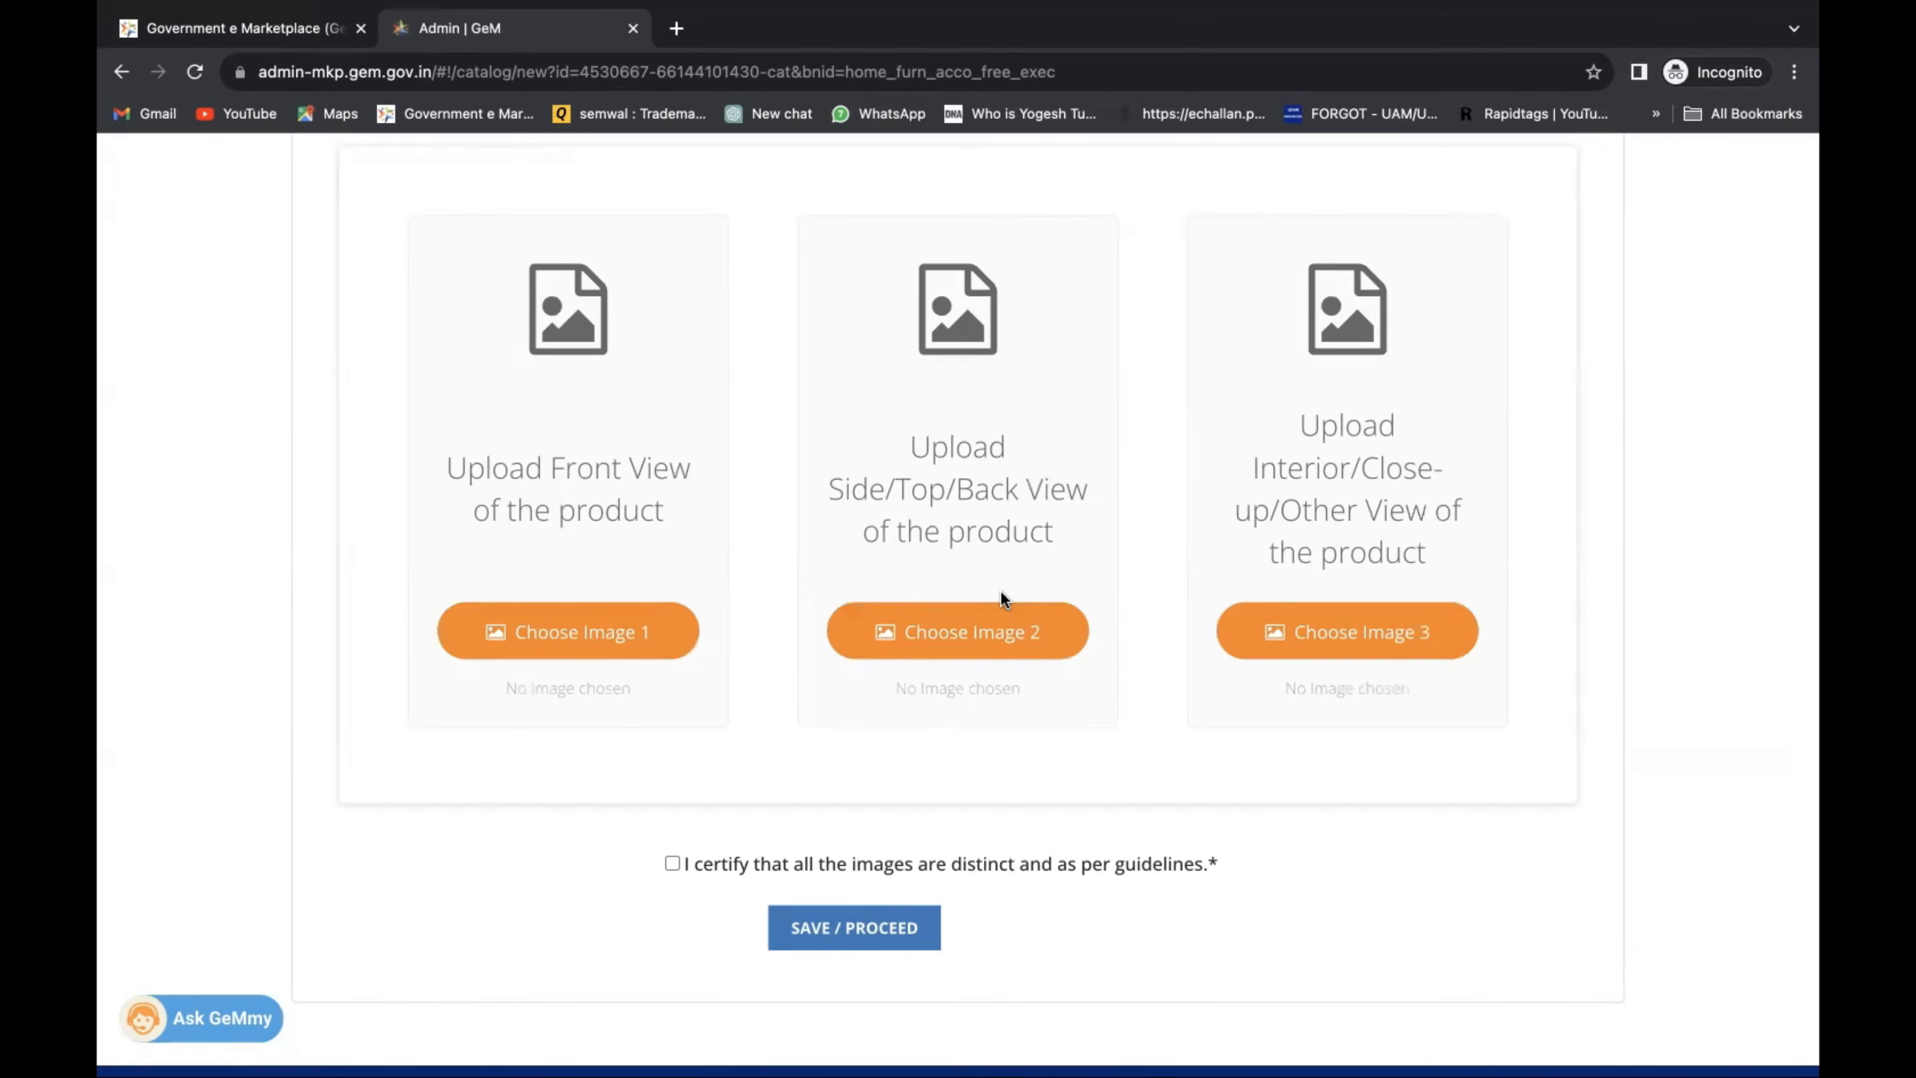
# In a new tab, search 'executive table' and browse the Google Images results.
pyautogui.click(677, 60)
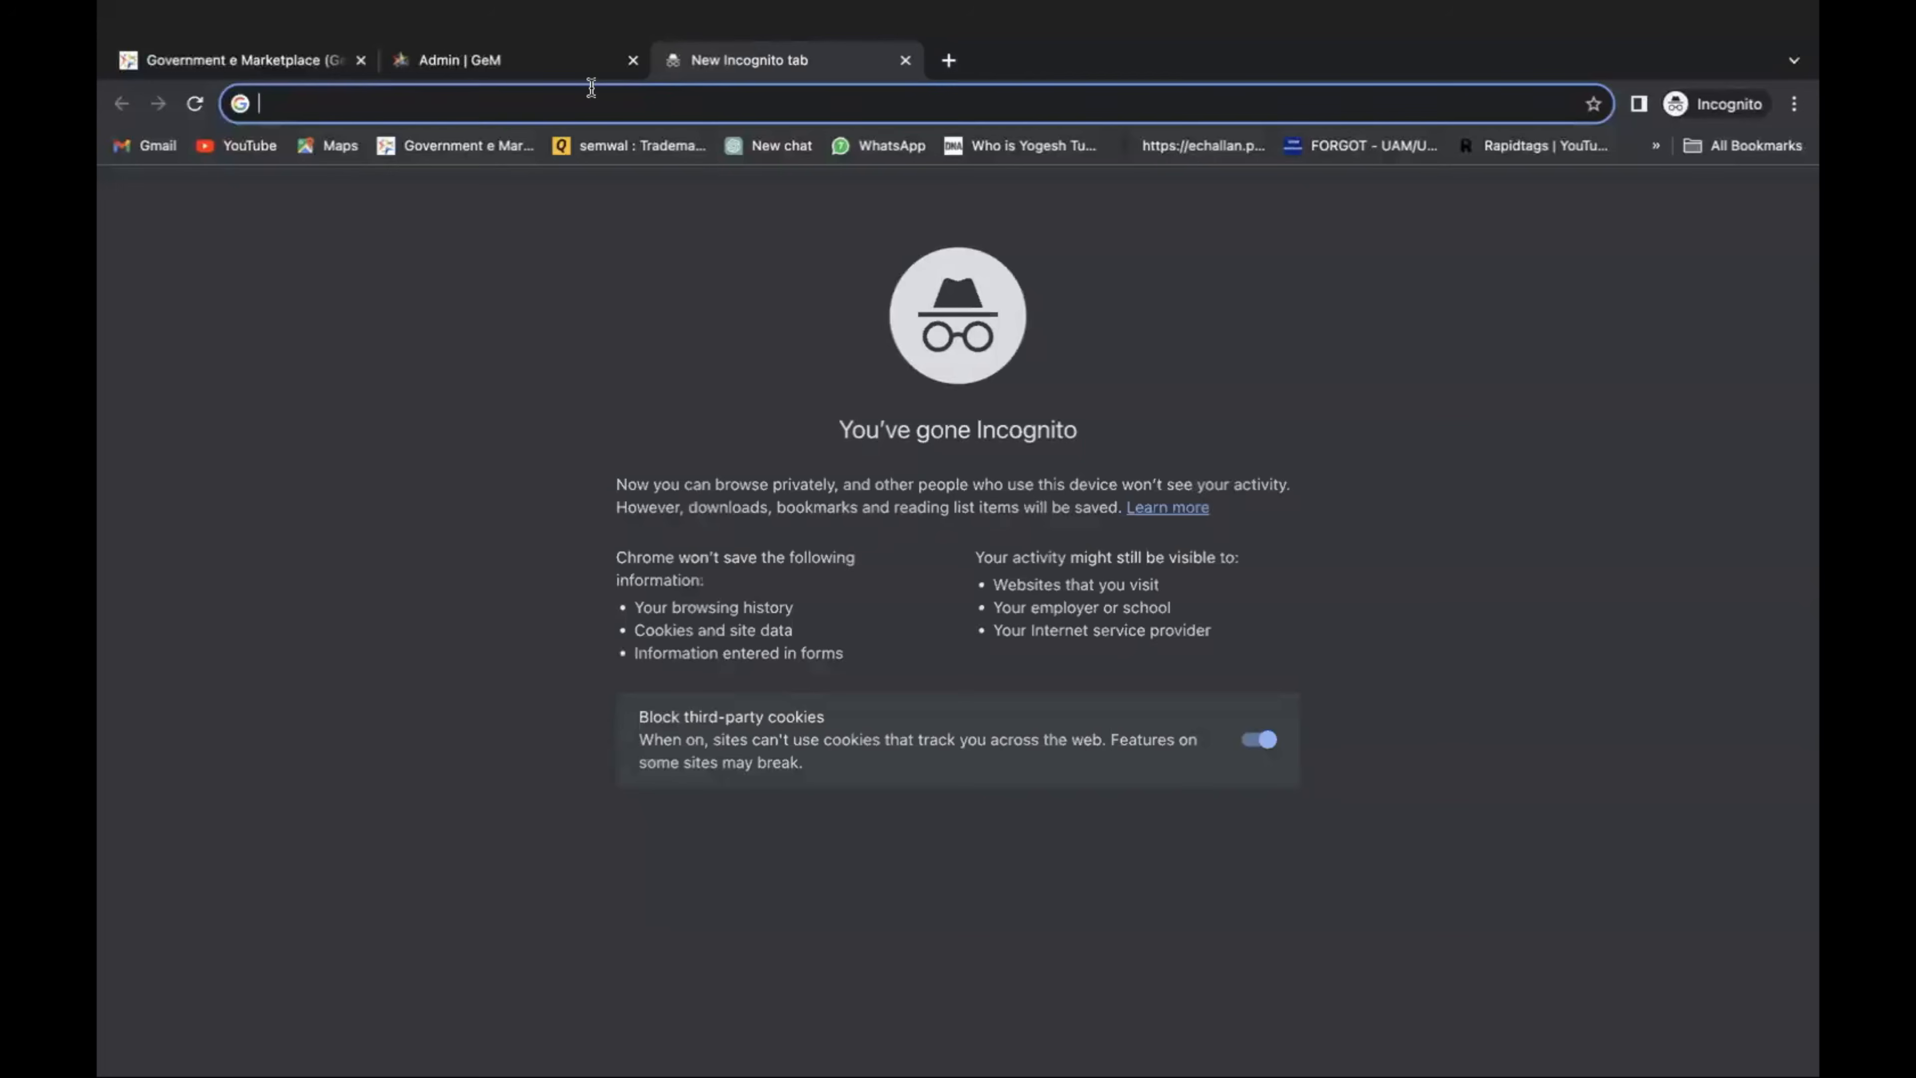
pyautogui.write('ex')
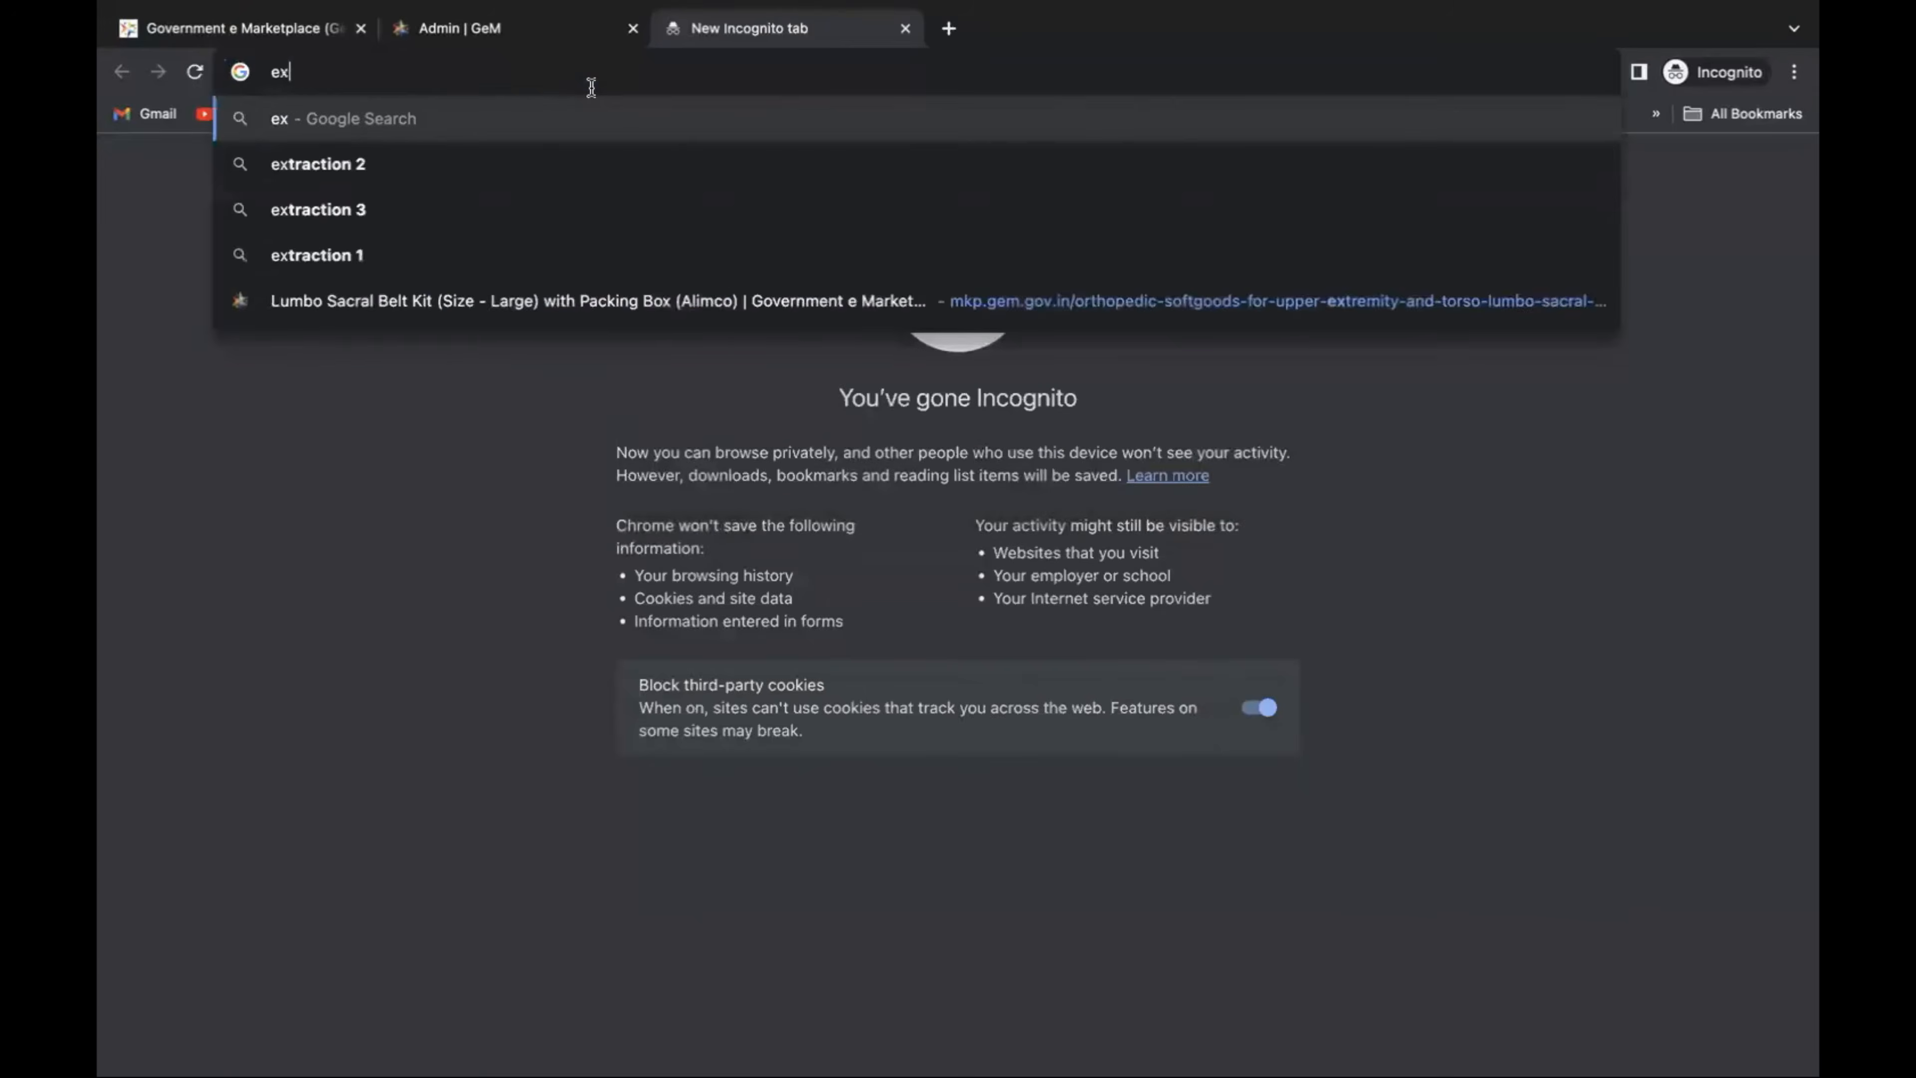
pyautogui.write('ecutive table')
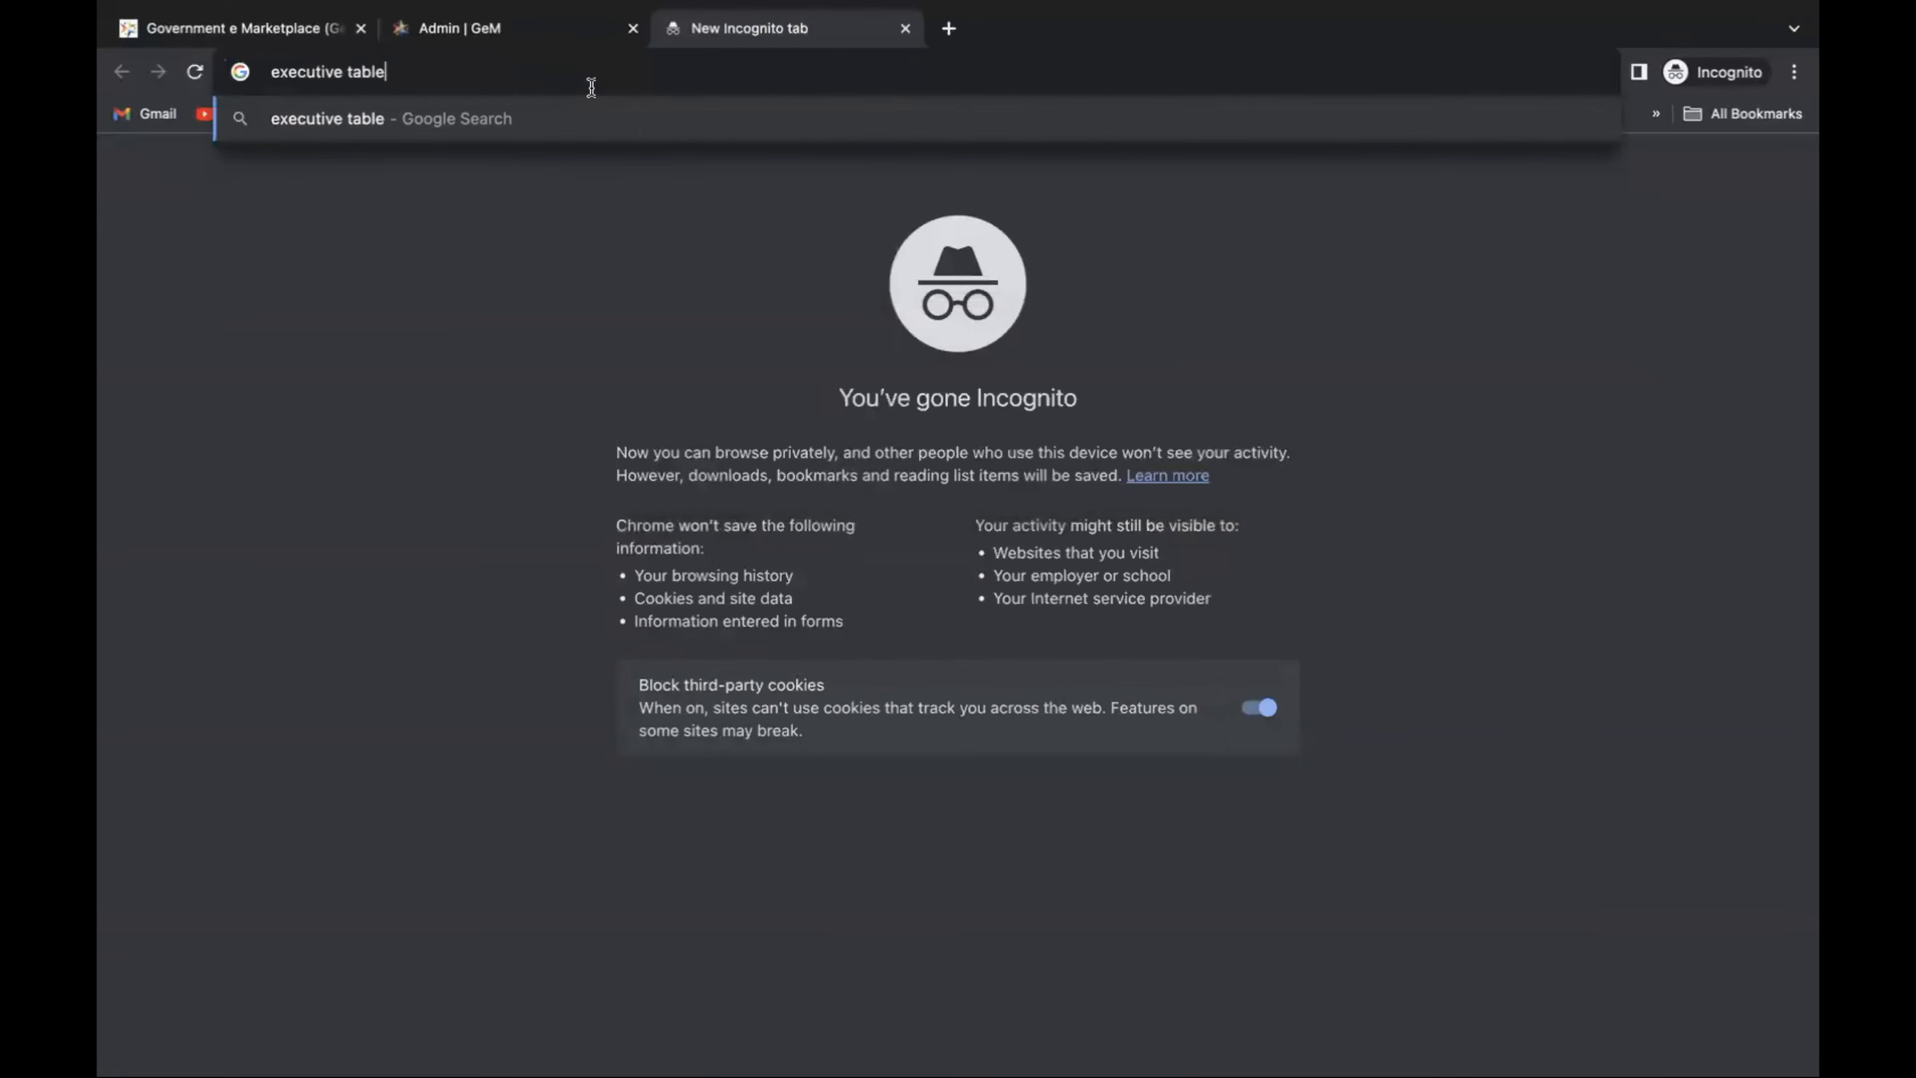
pyautogui.press('Return')
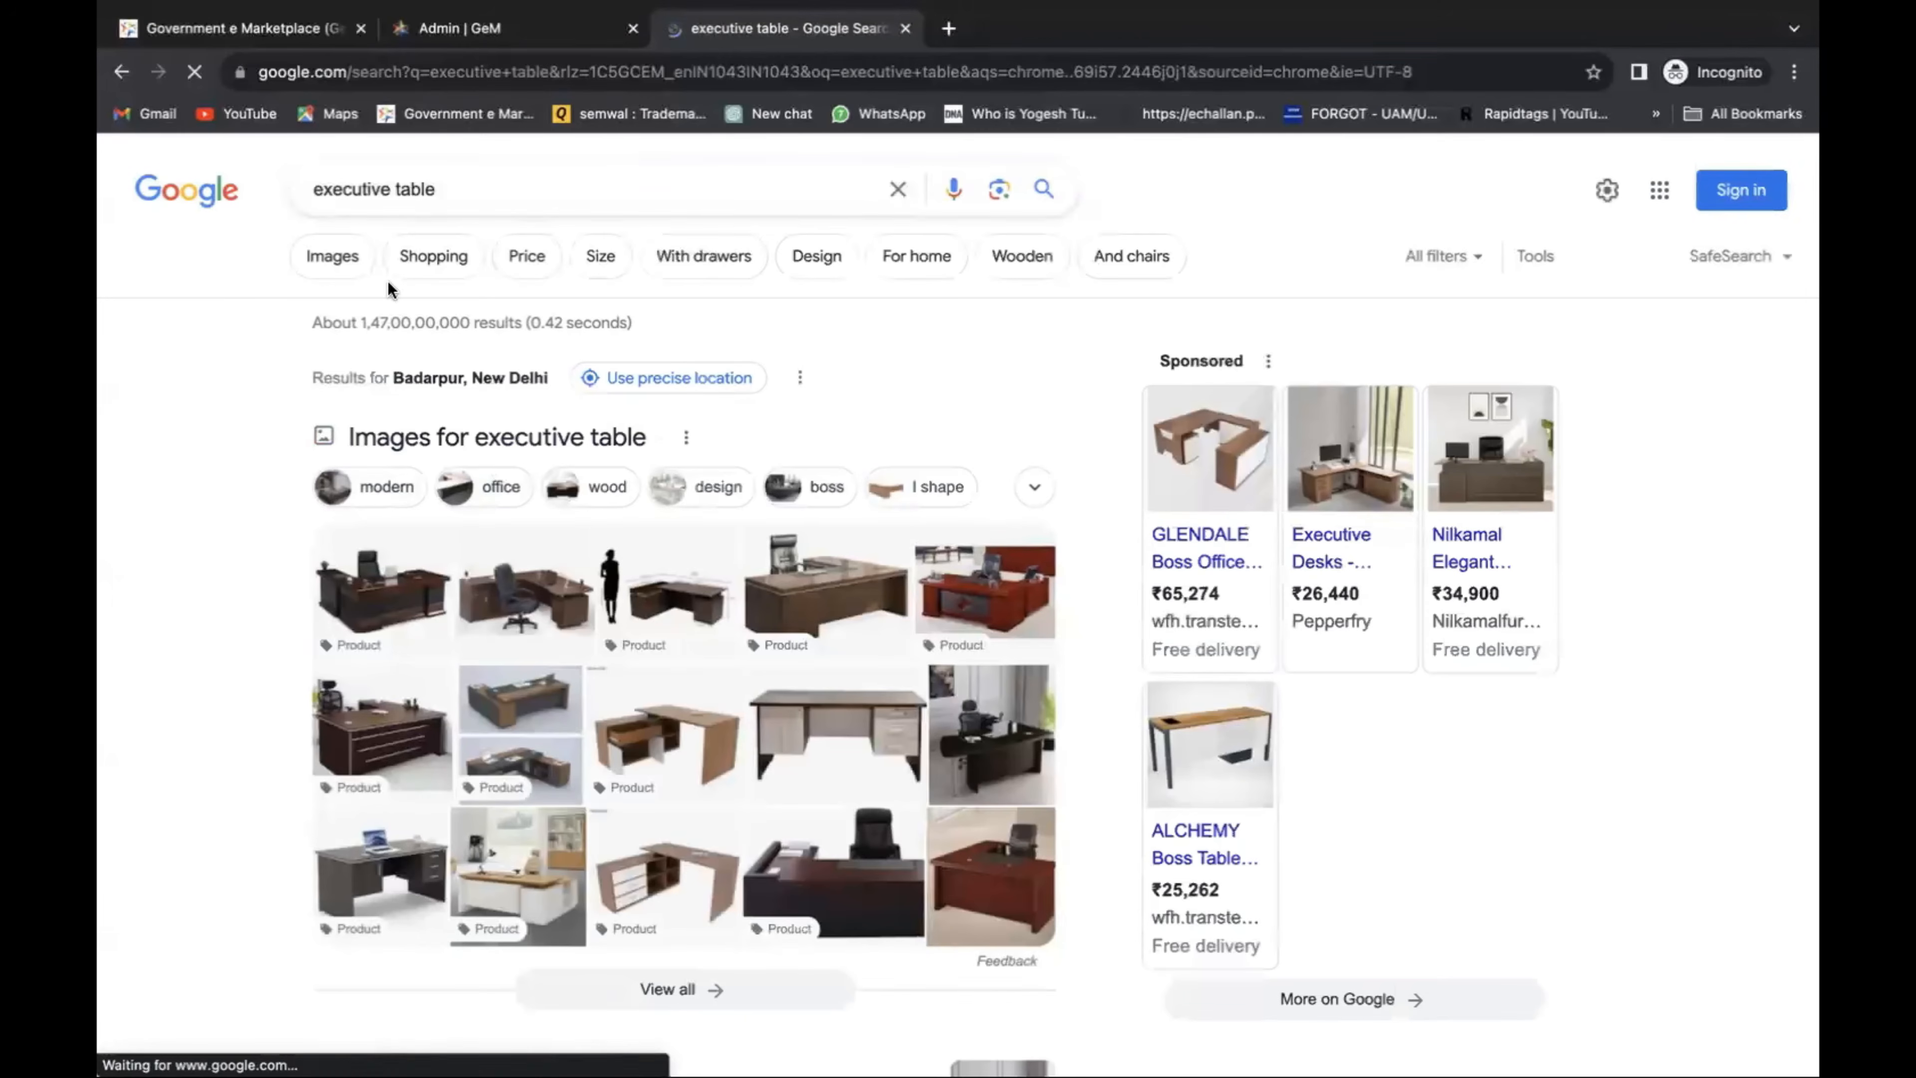
pyautogui.click(331, 255)
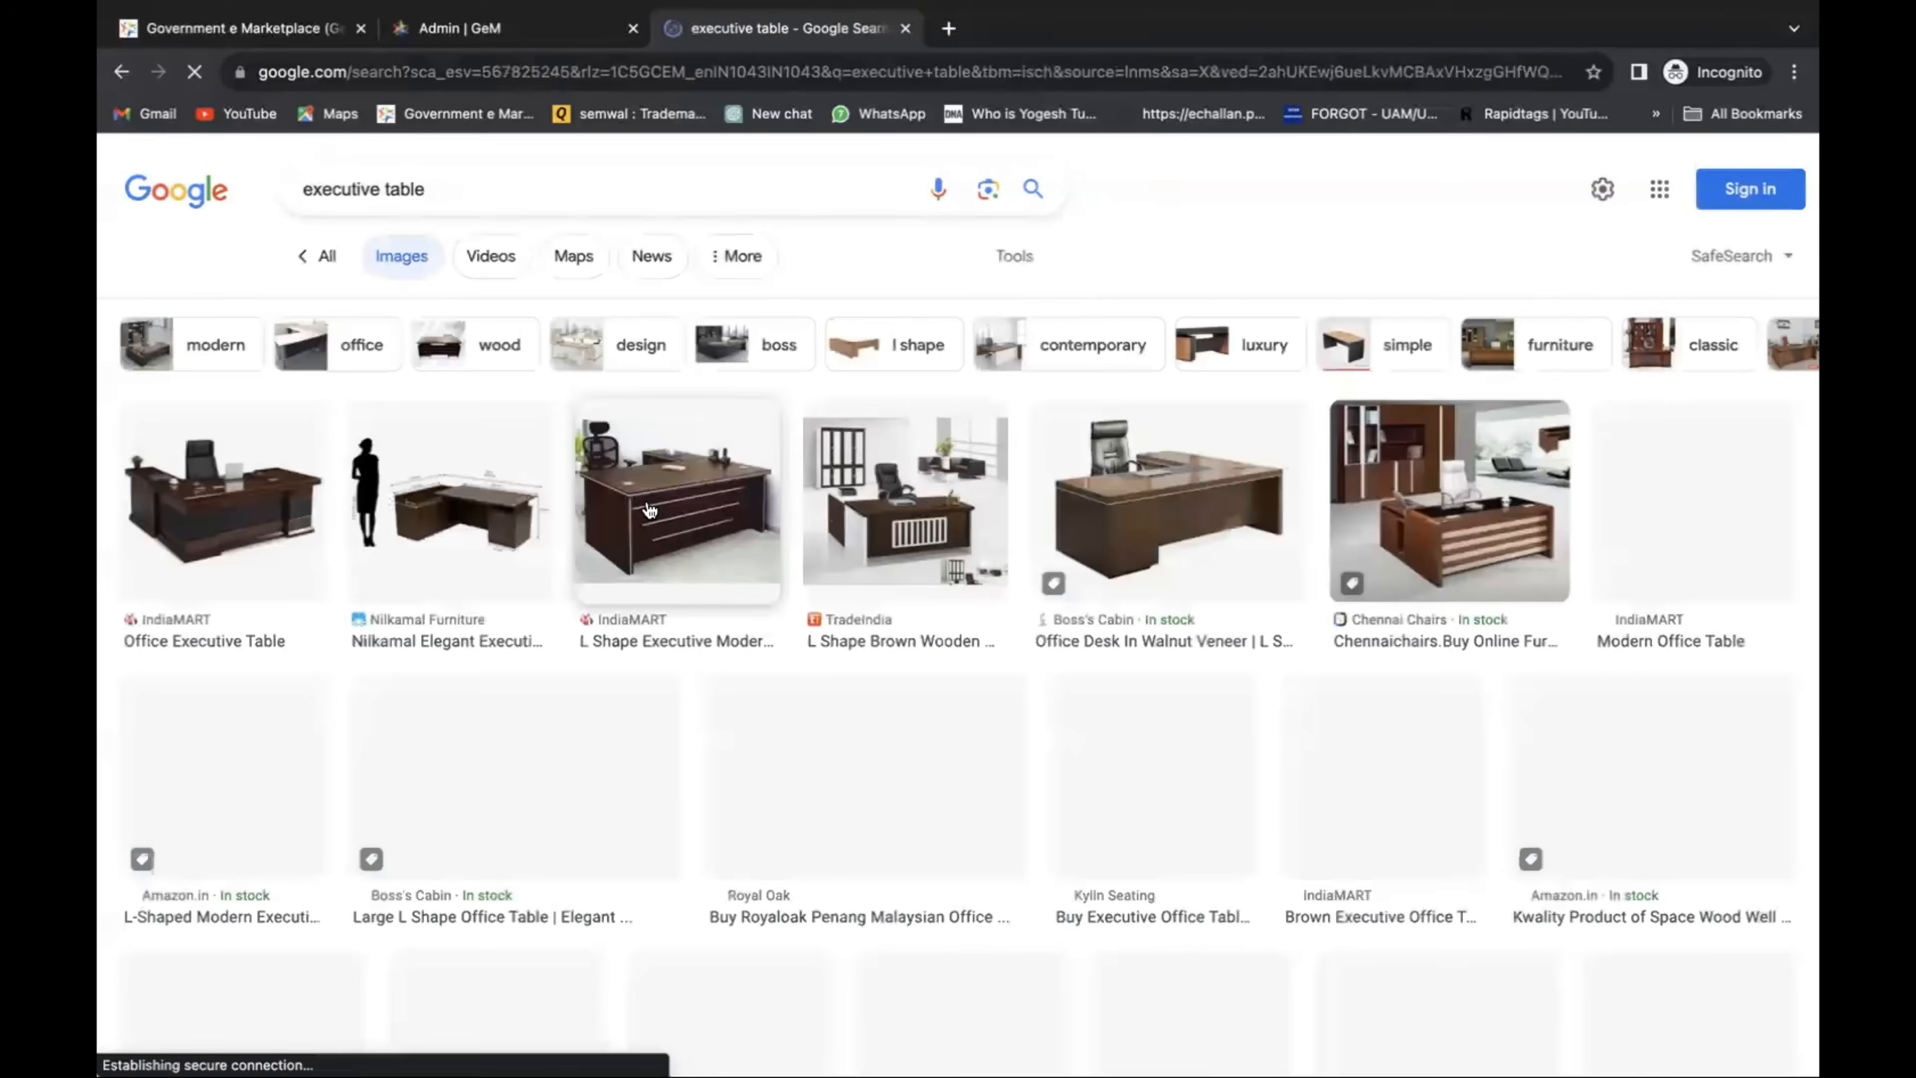
pyautogui.scroll(-5, 641, 504)
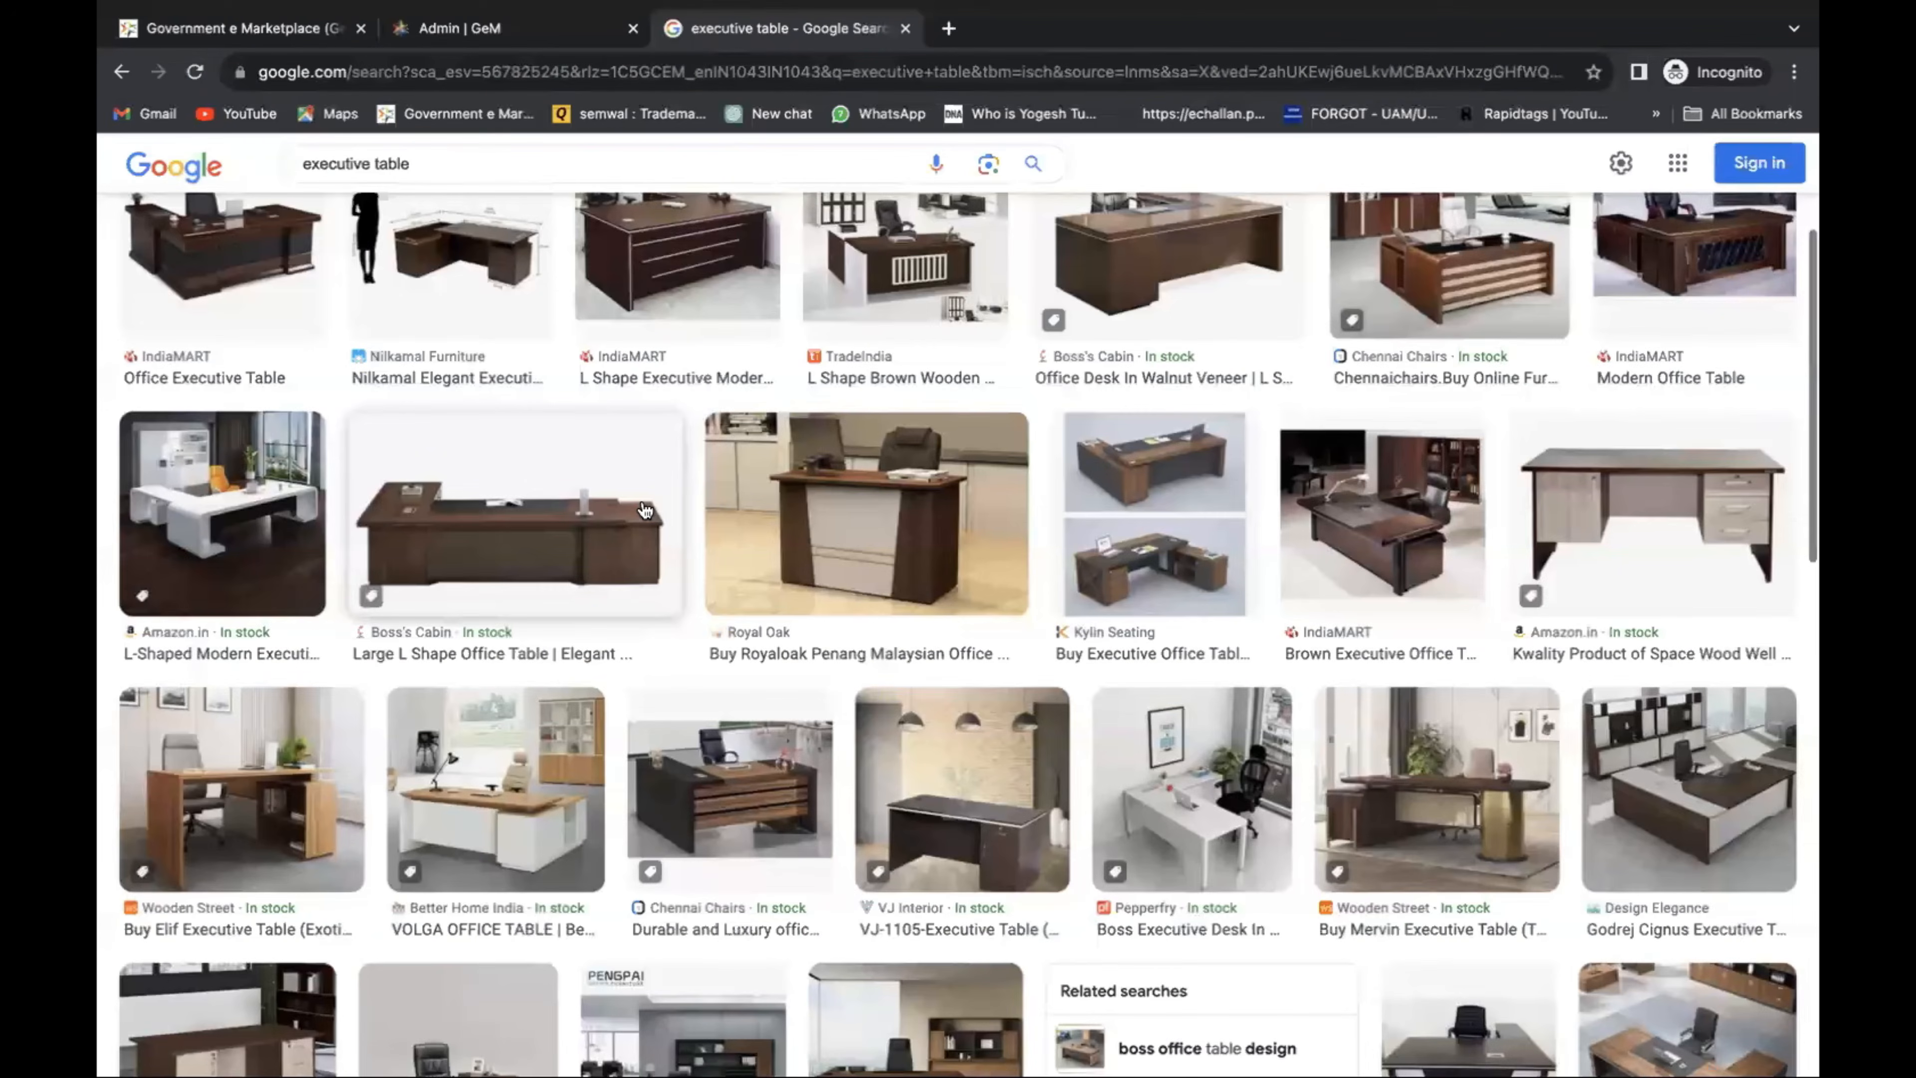
pyautogui.scroll(-4, 645, 511)
pyautogui.scroll(-12, 645, 511)
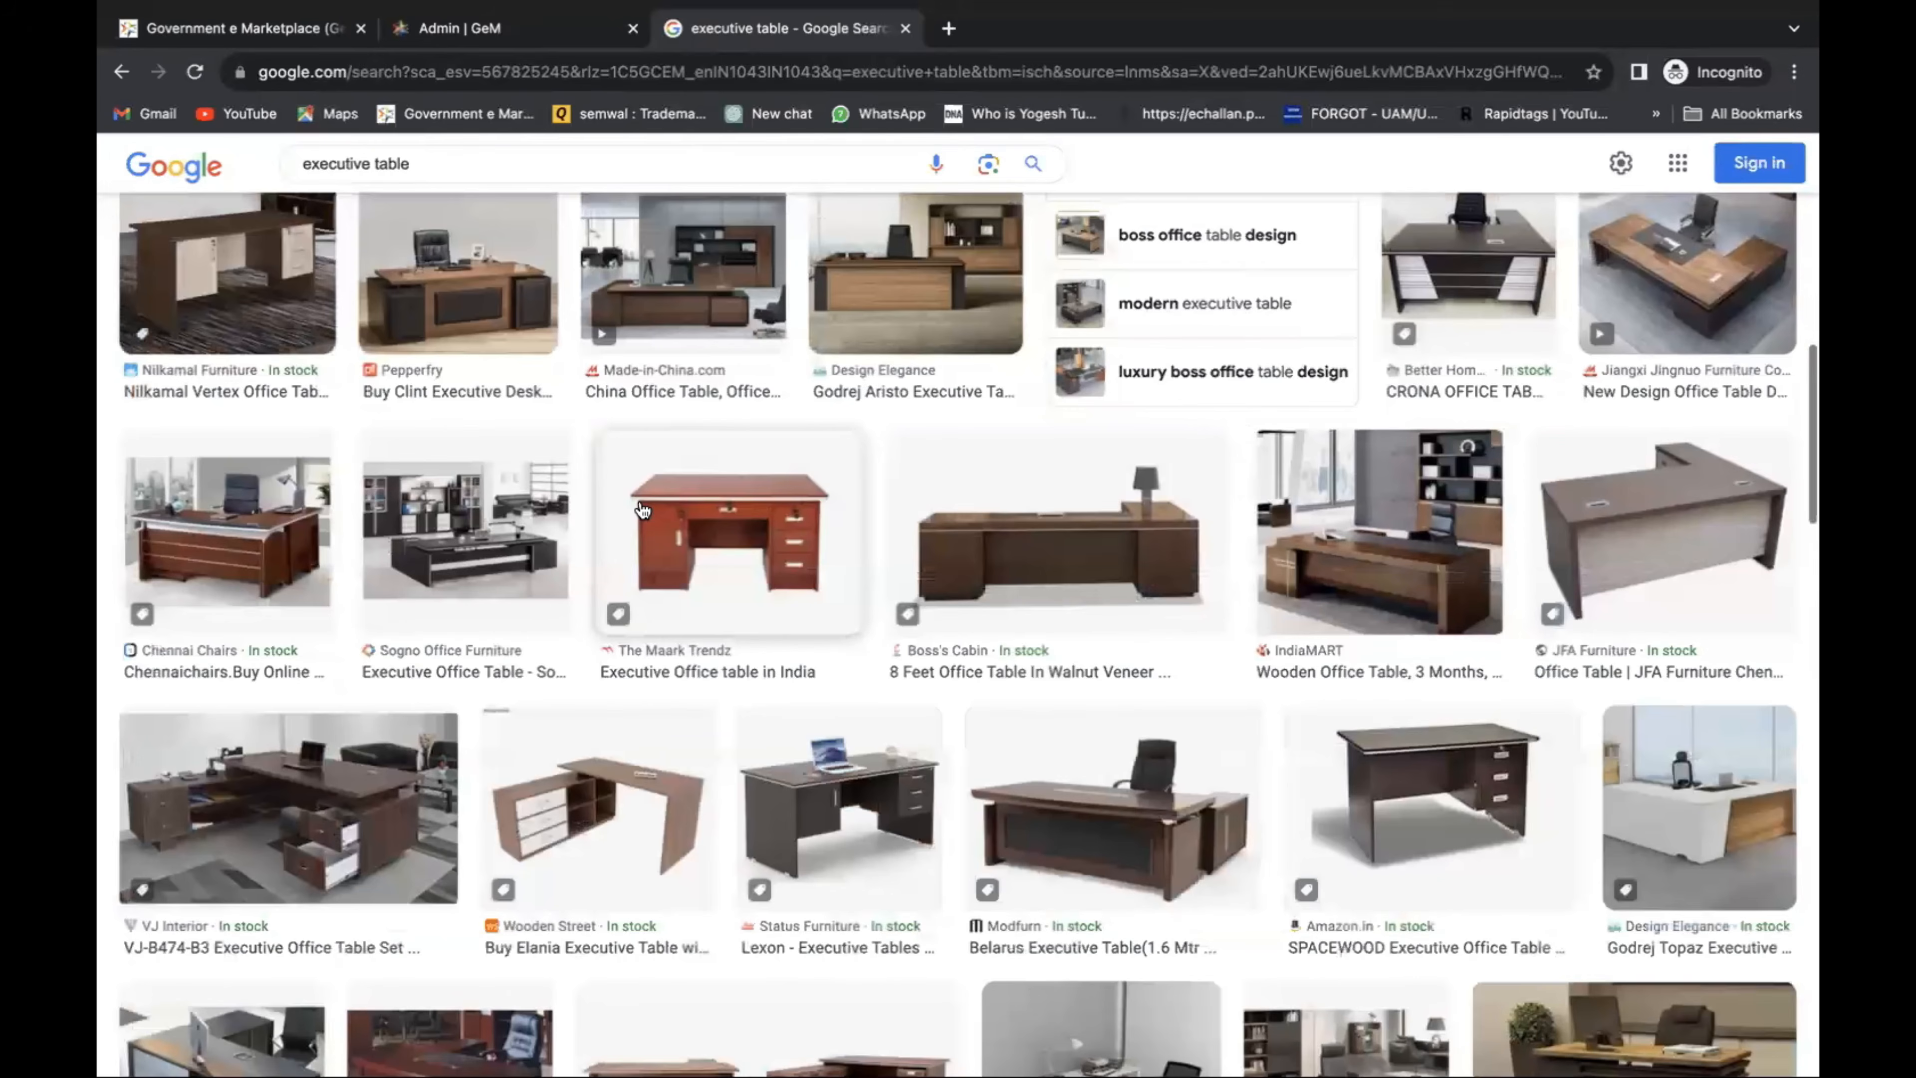
pyautogui.scroll(-9, 642, 509)
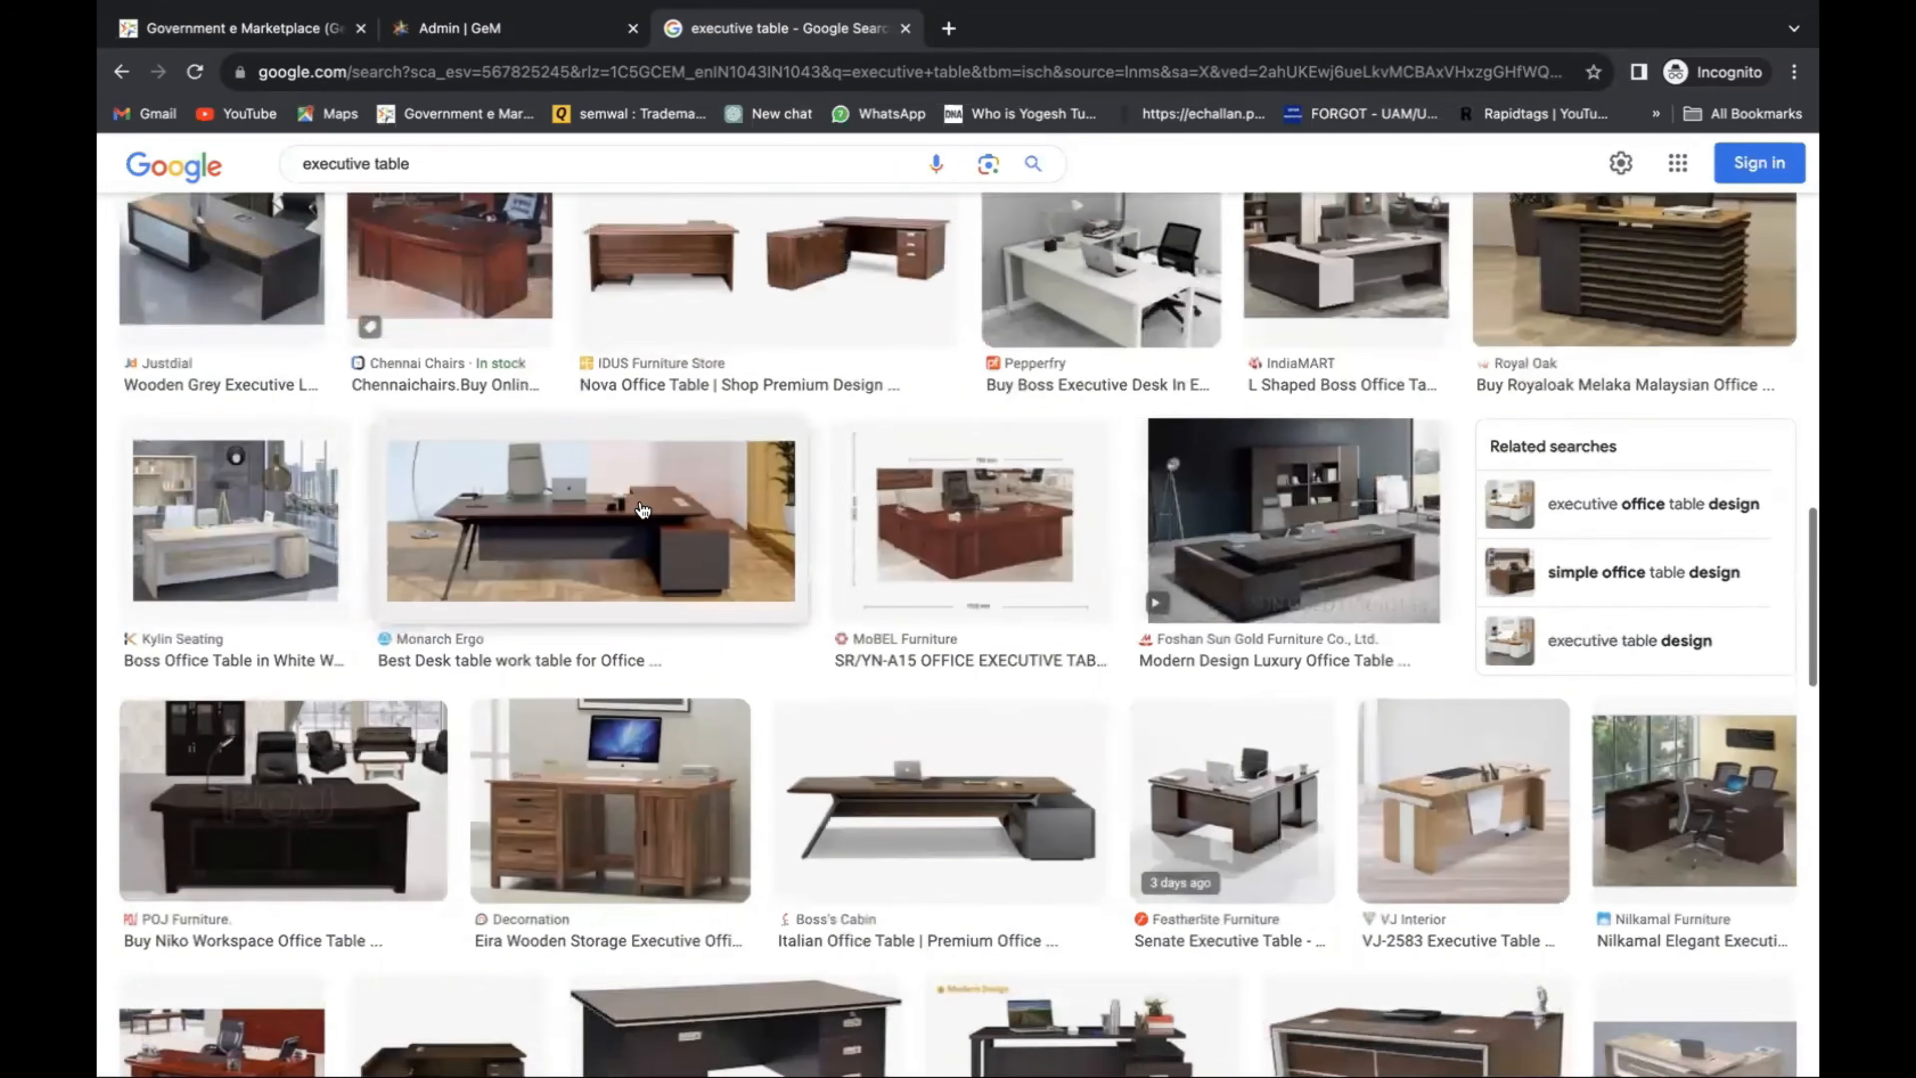
pyautogui.scroll(-5, 642, 510)
pyautogui.scroll(14, 637, 508)
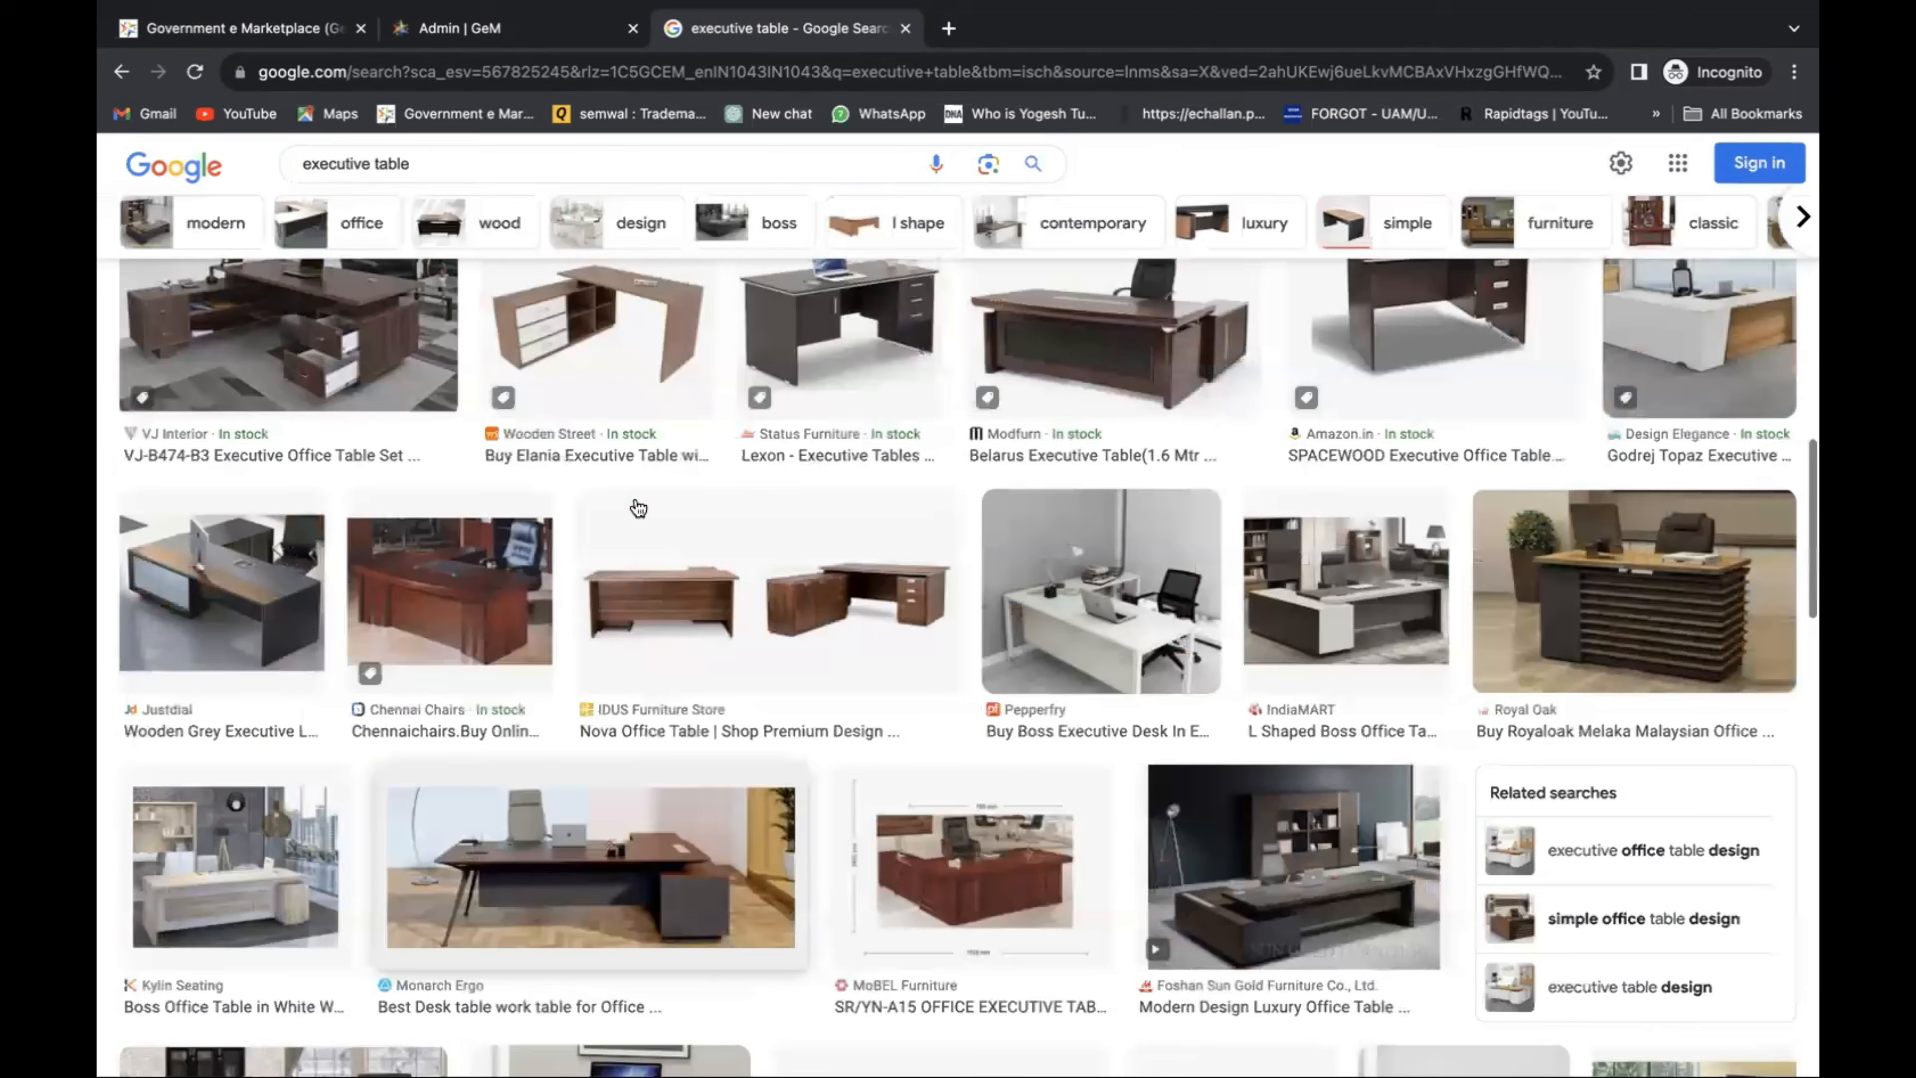
pyautogui.scroll(5, 307, 190)
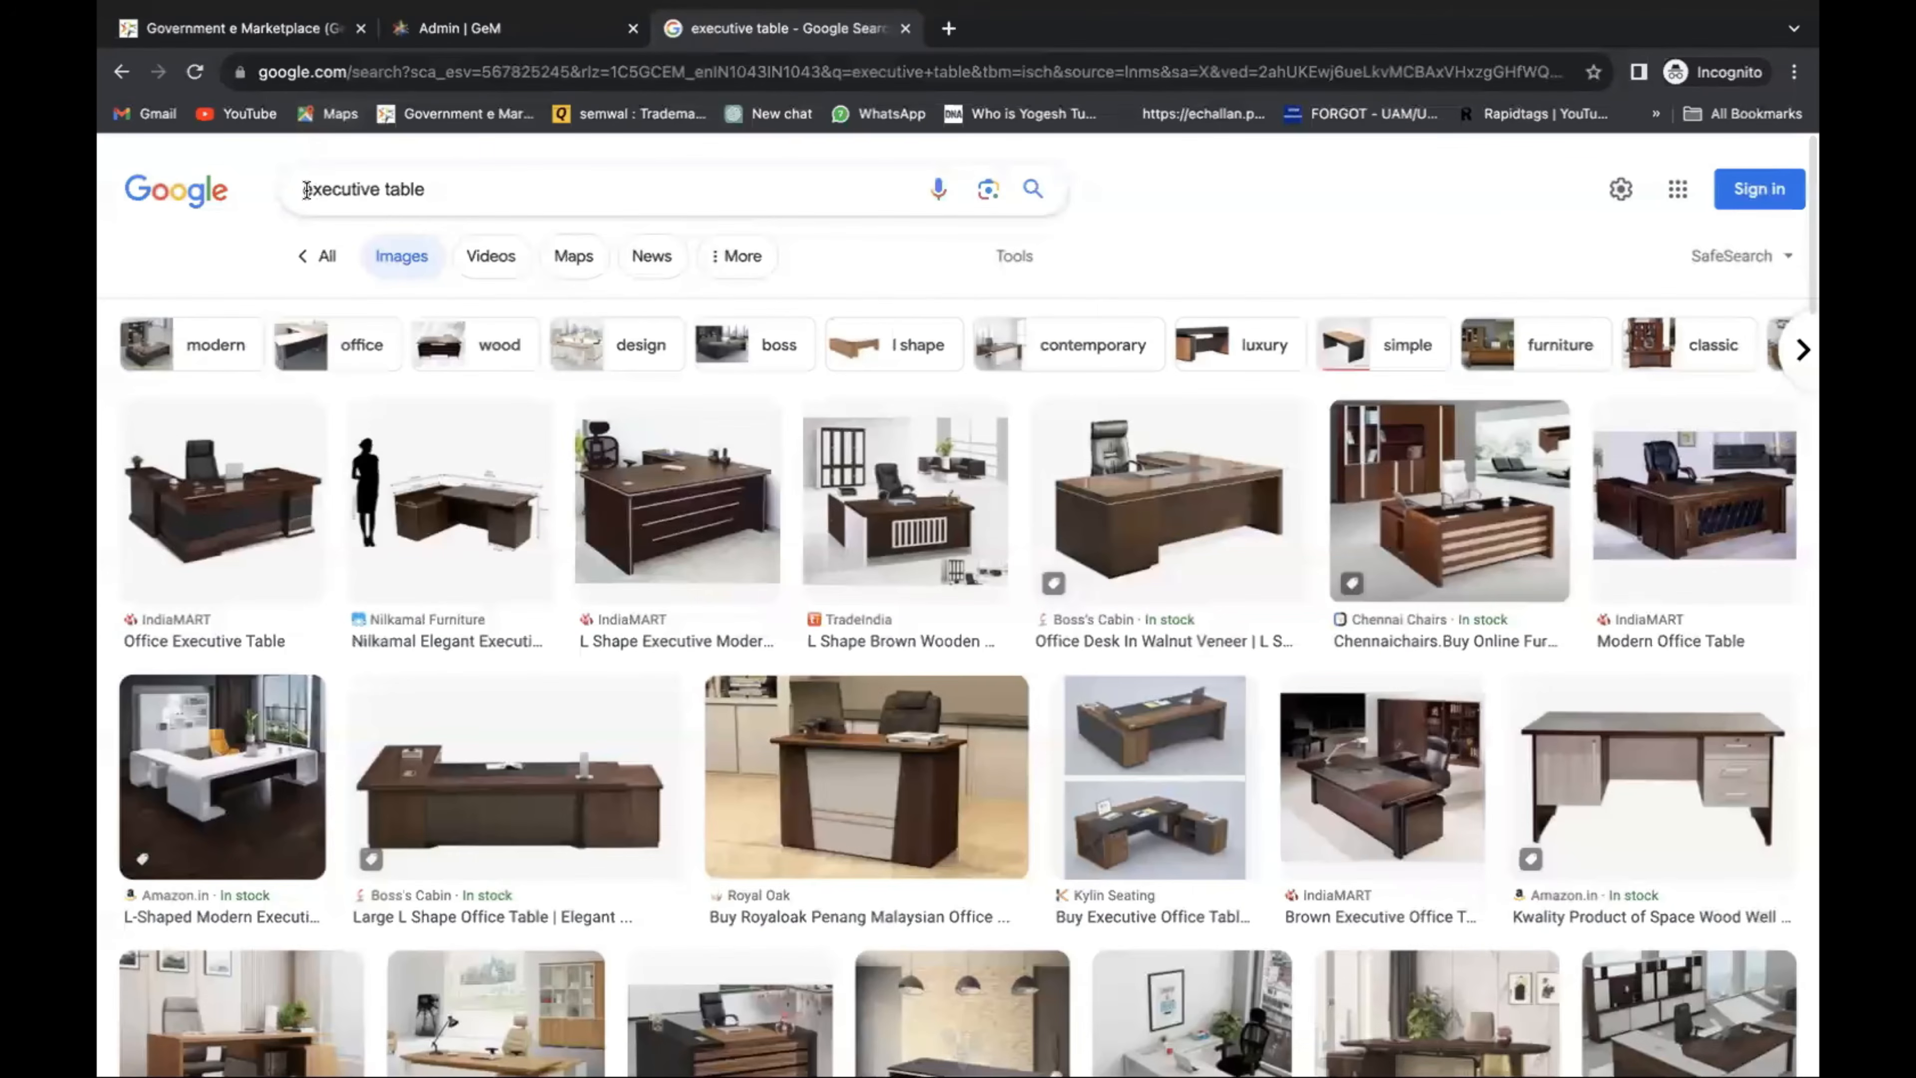
# Refine the search to 'godrej executive table' and scroll through the results.
pyautogui.click(402, 213)
pyautogui.write('godrej')
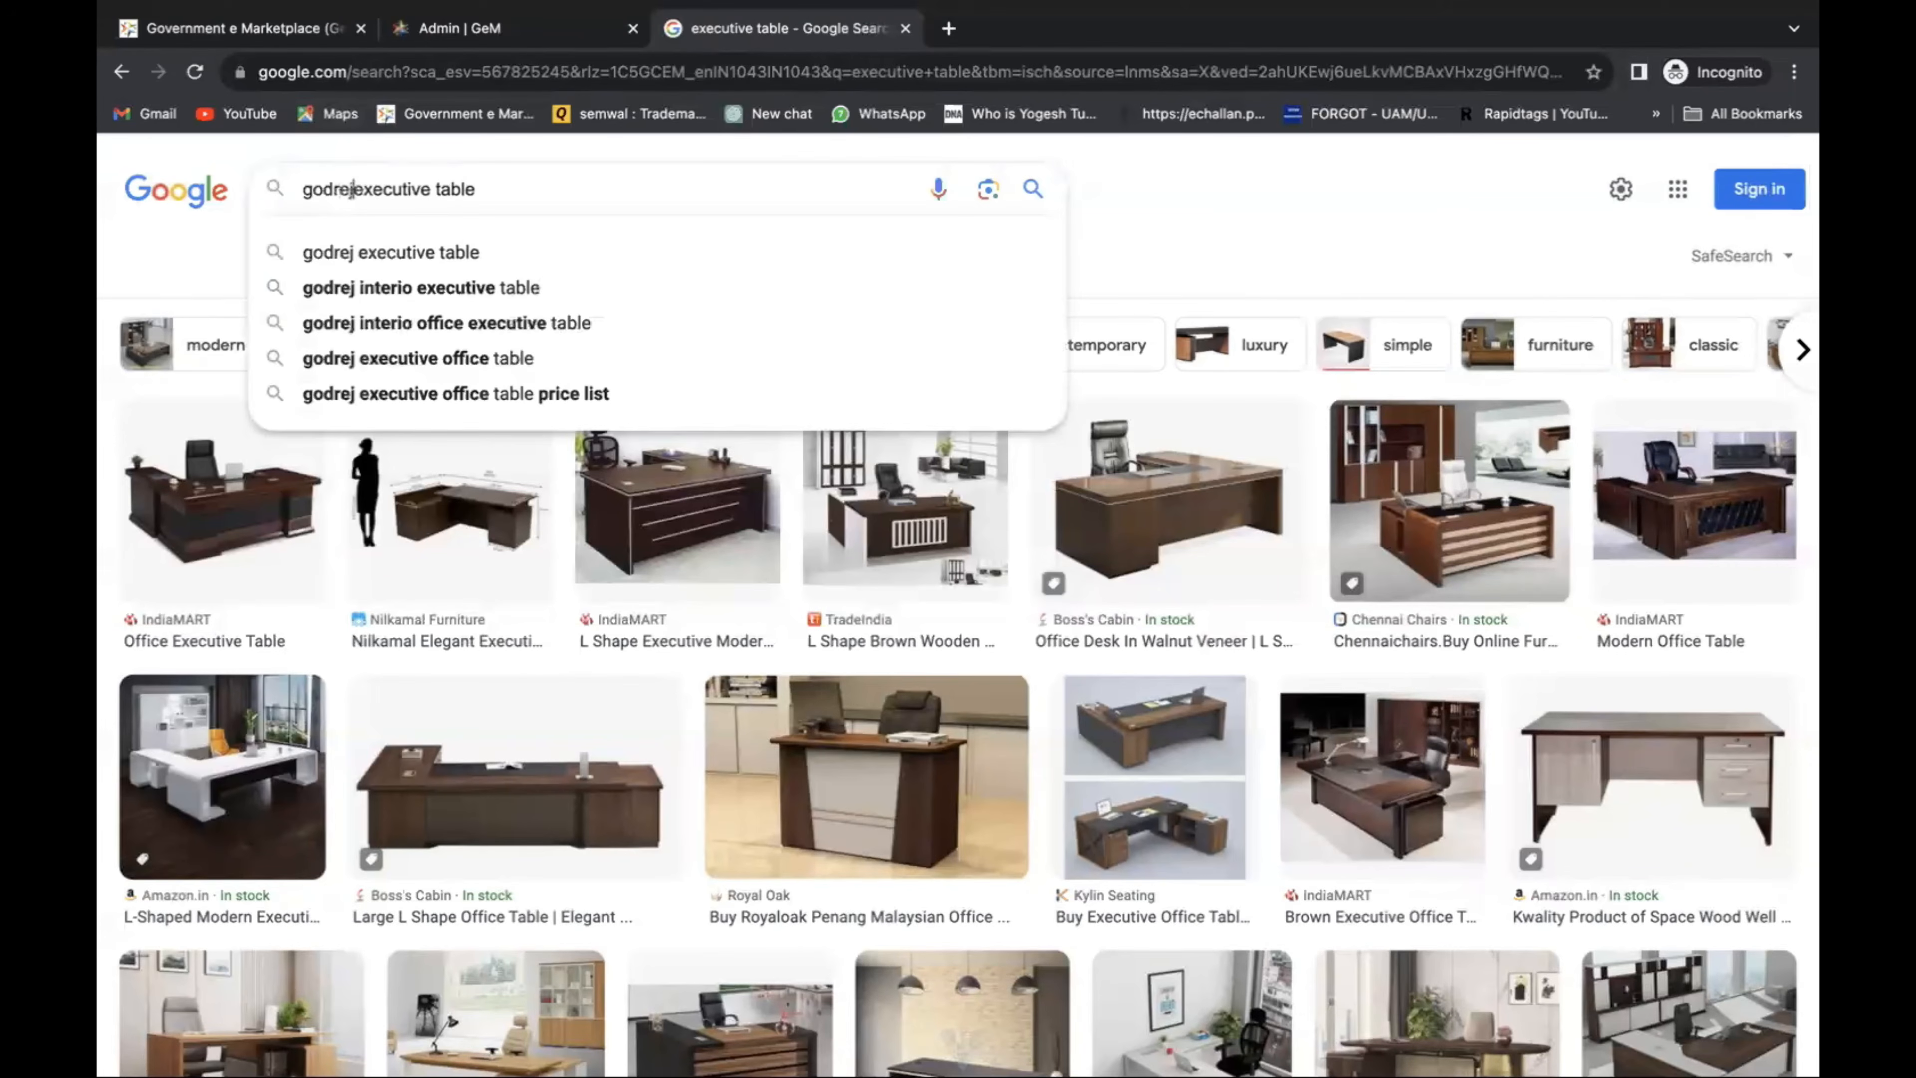
pyautogui.press('Return')
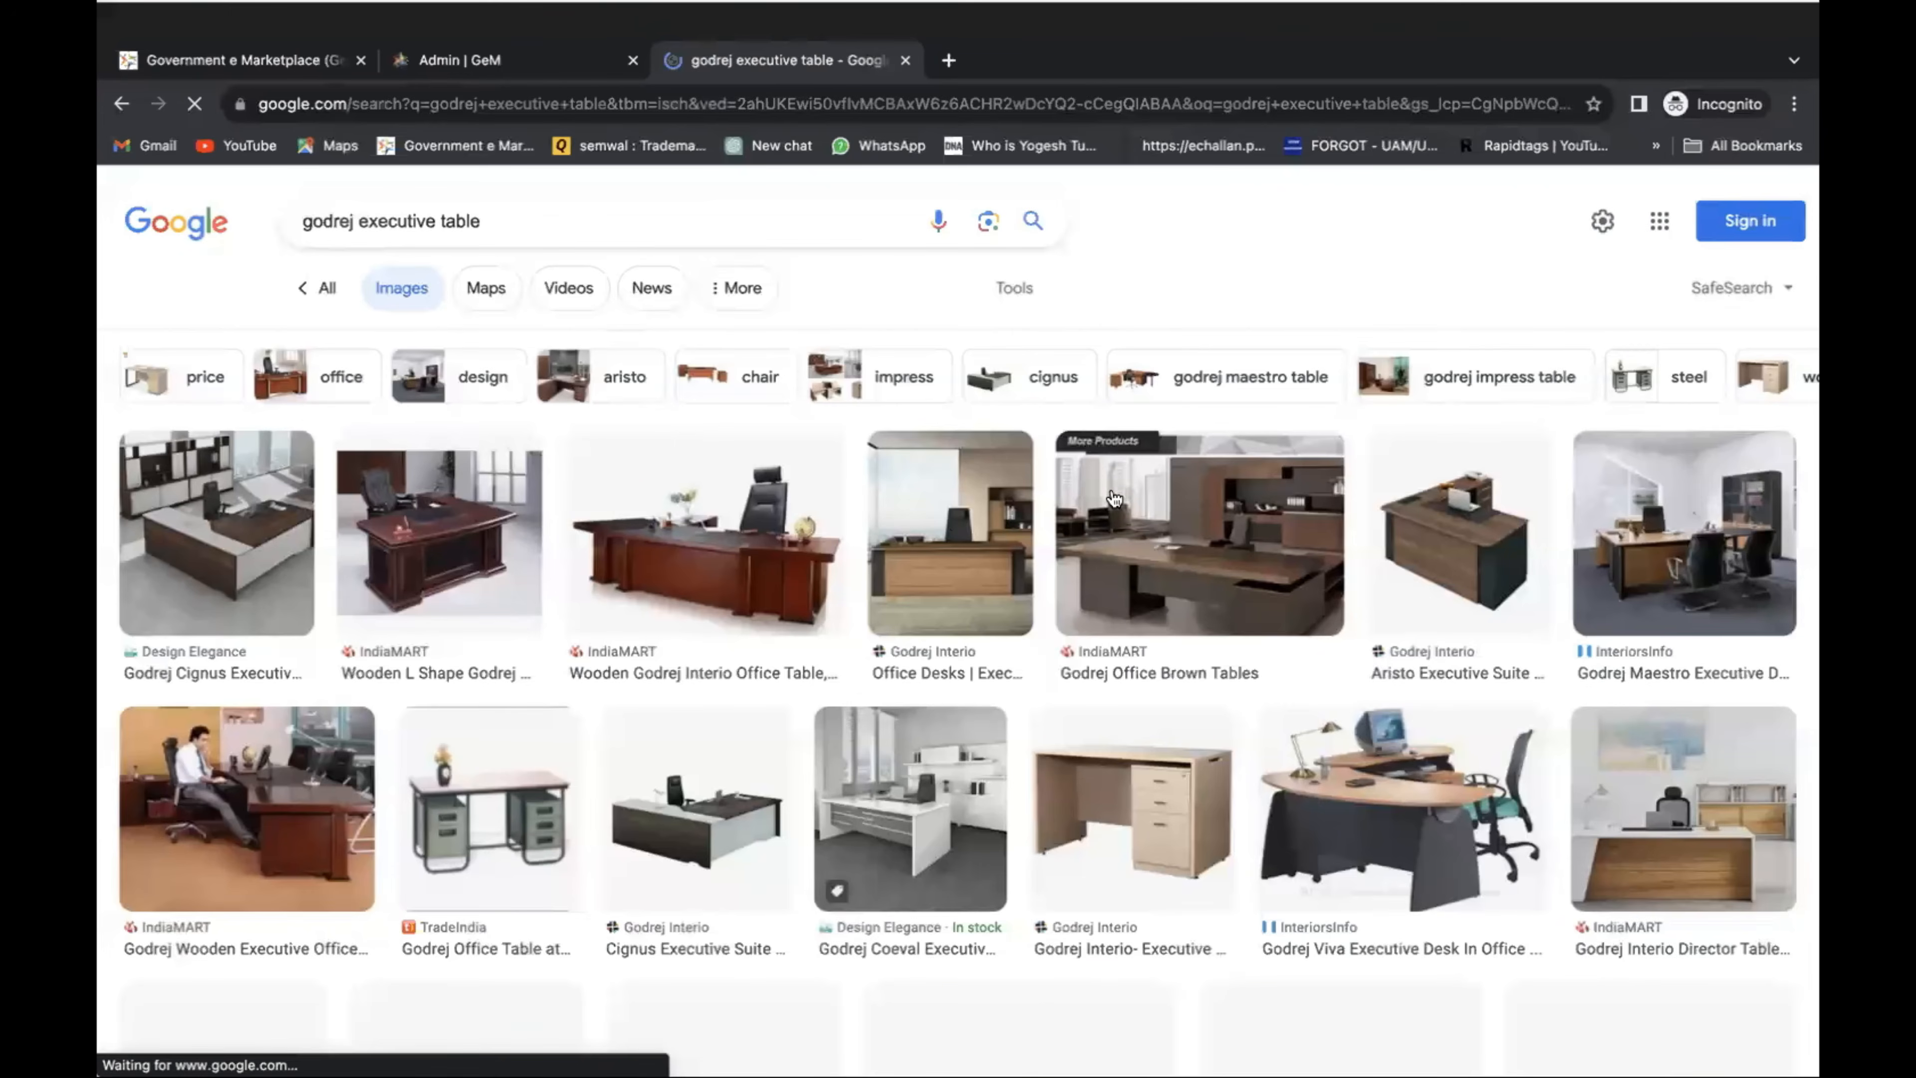
pyautogui.scroll(-5, 1112, 502)
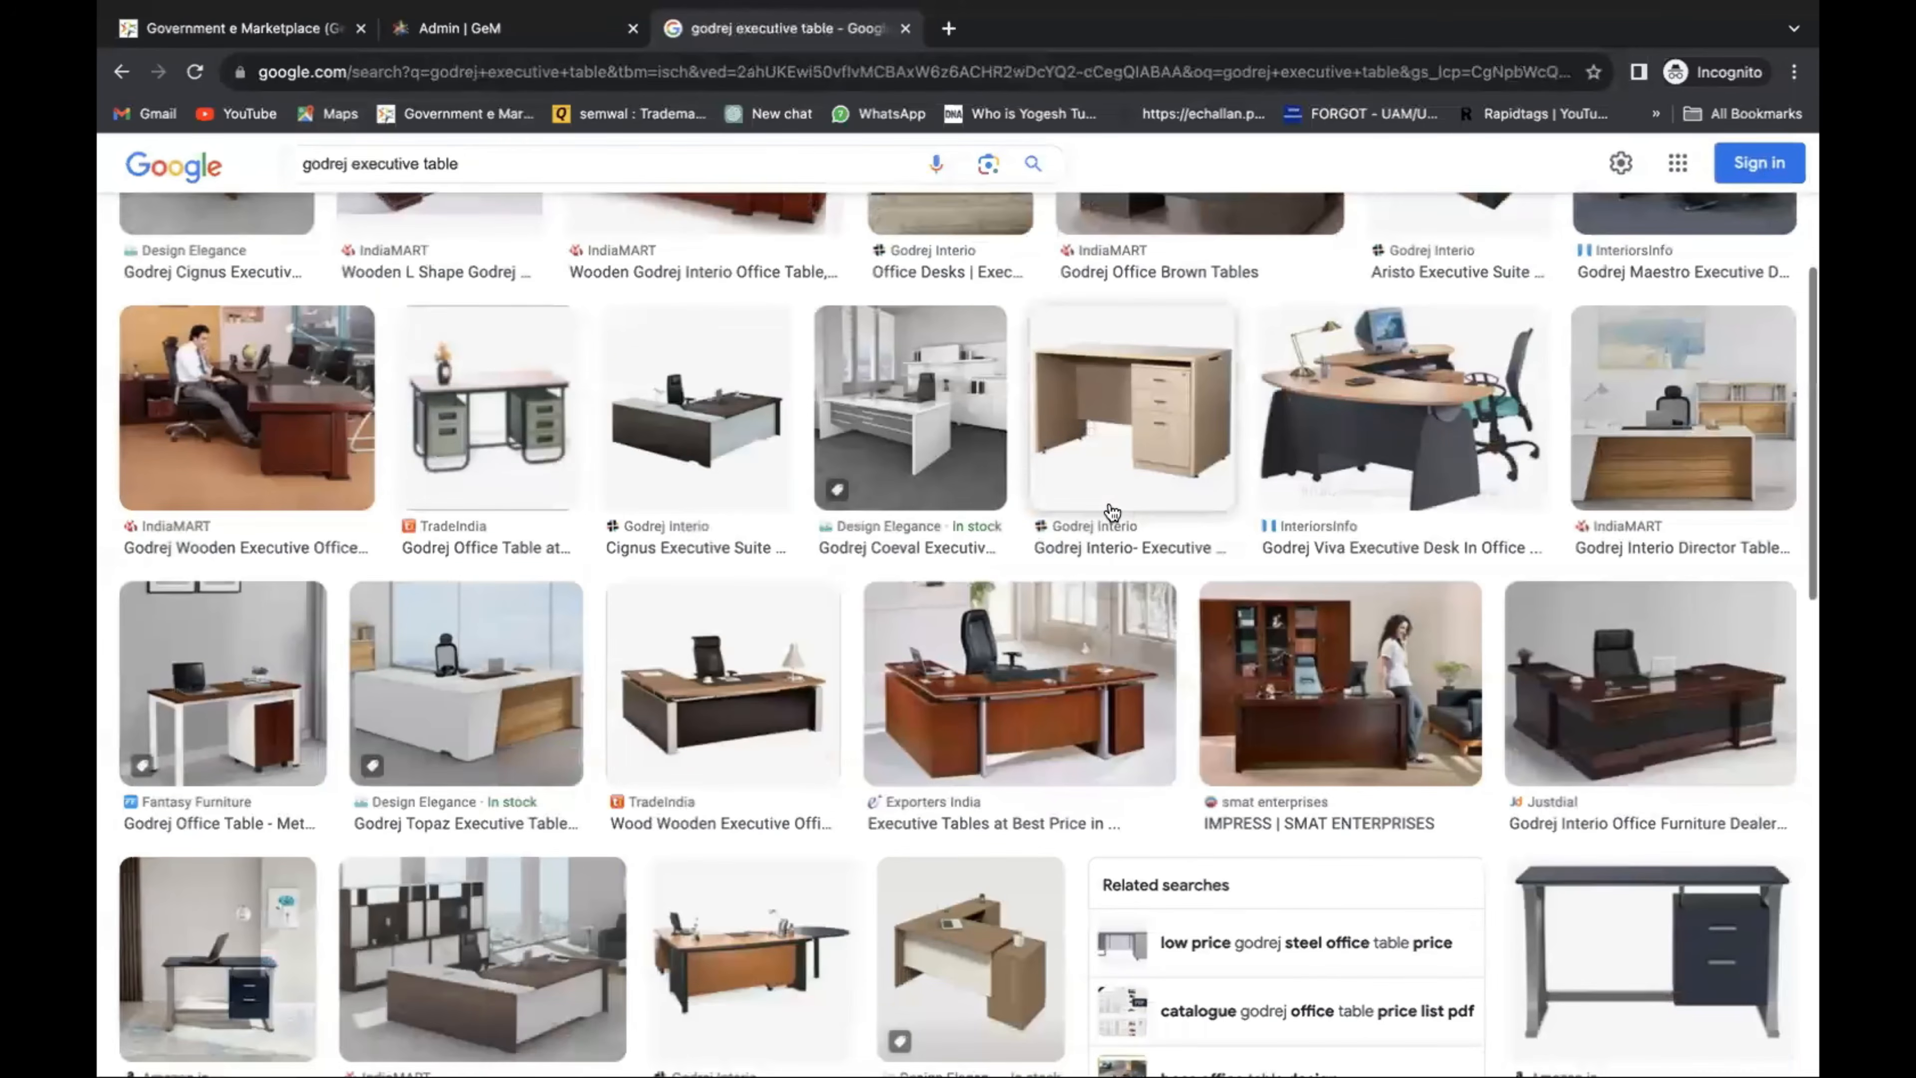
pyautogui.scroll(-10, 1113, 511)
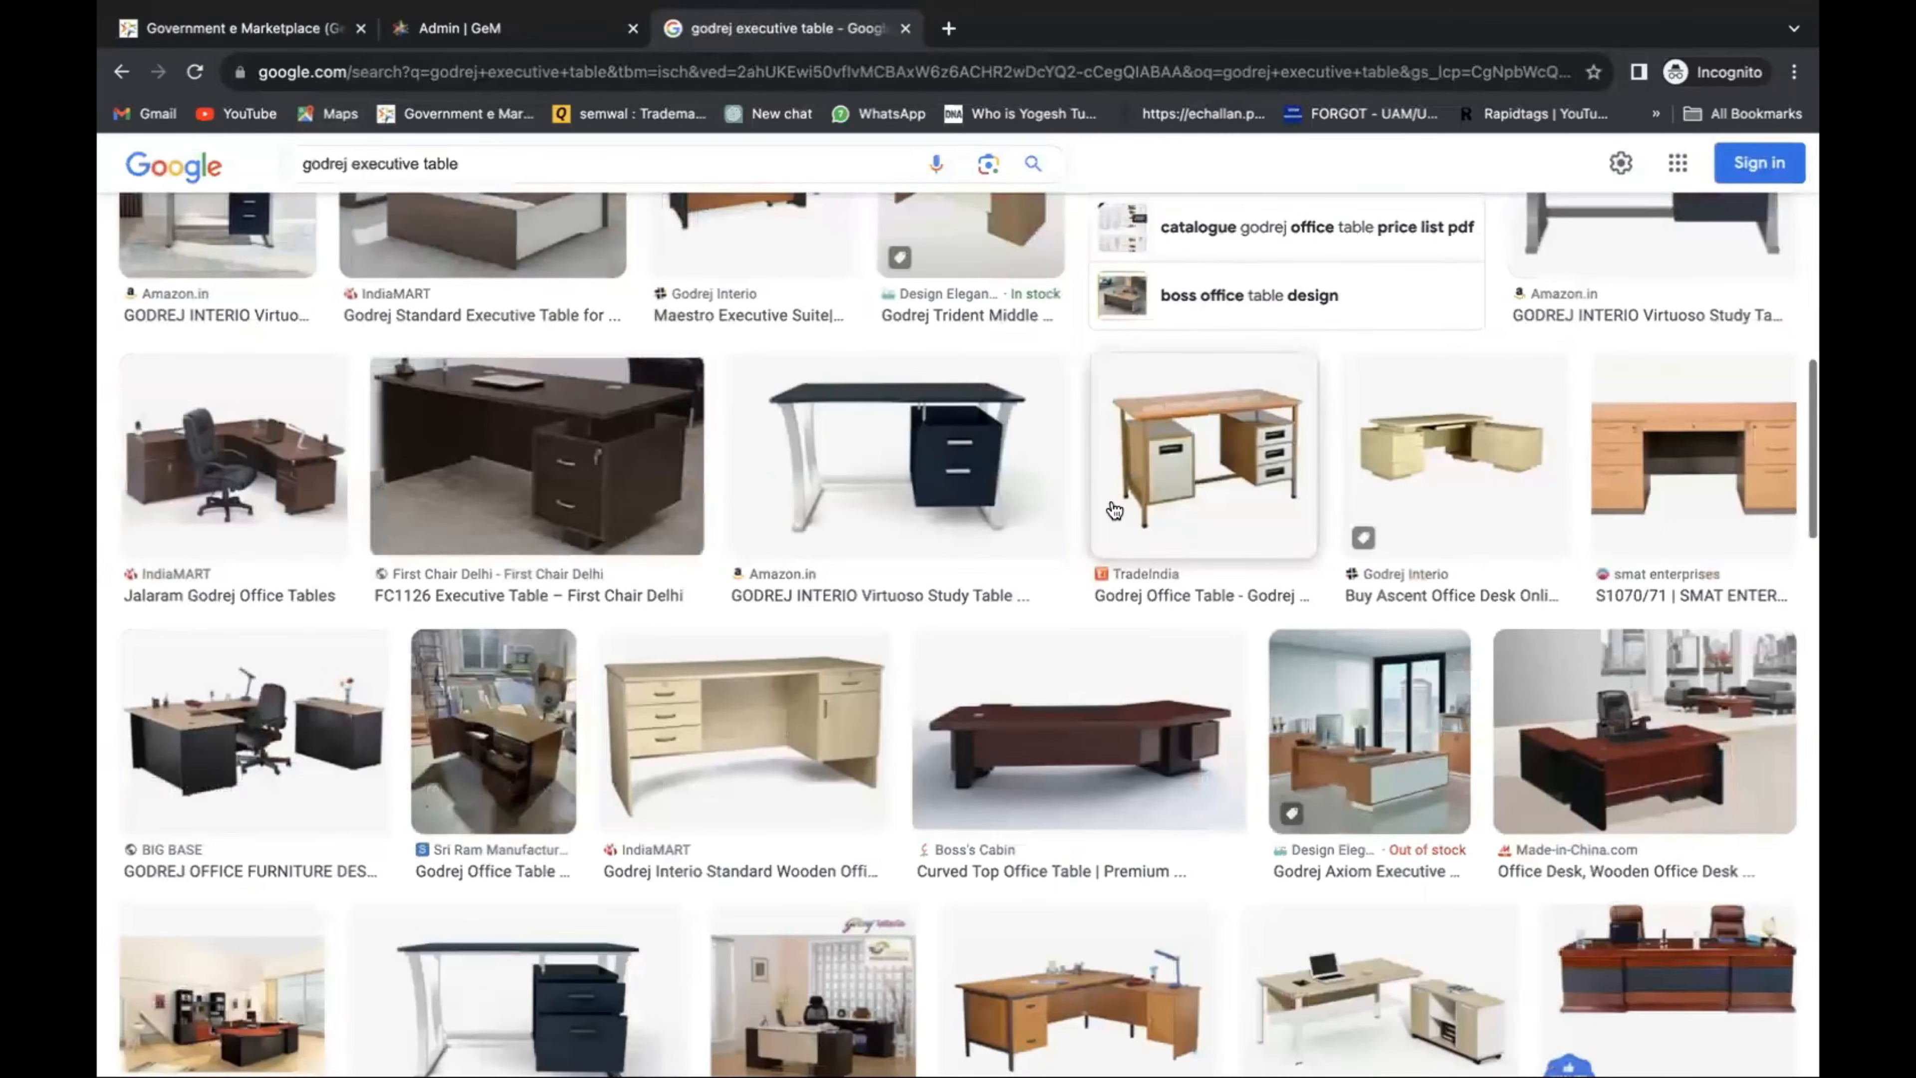
pyautogui.scroll(-4, 1115, 511)
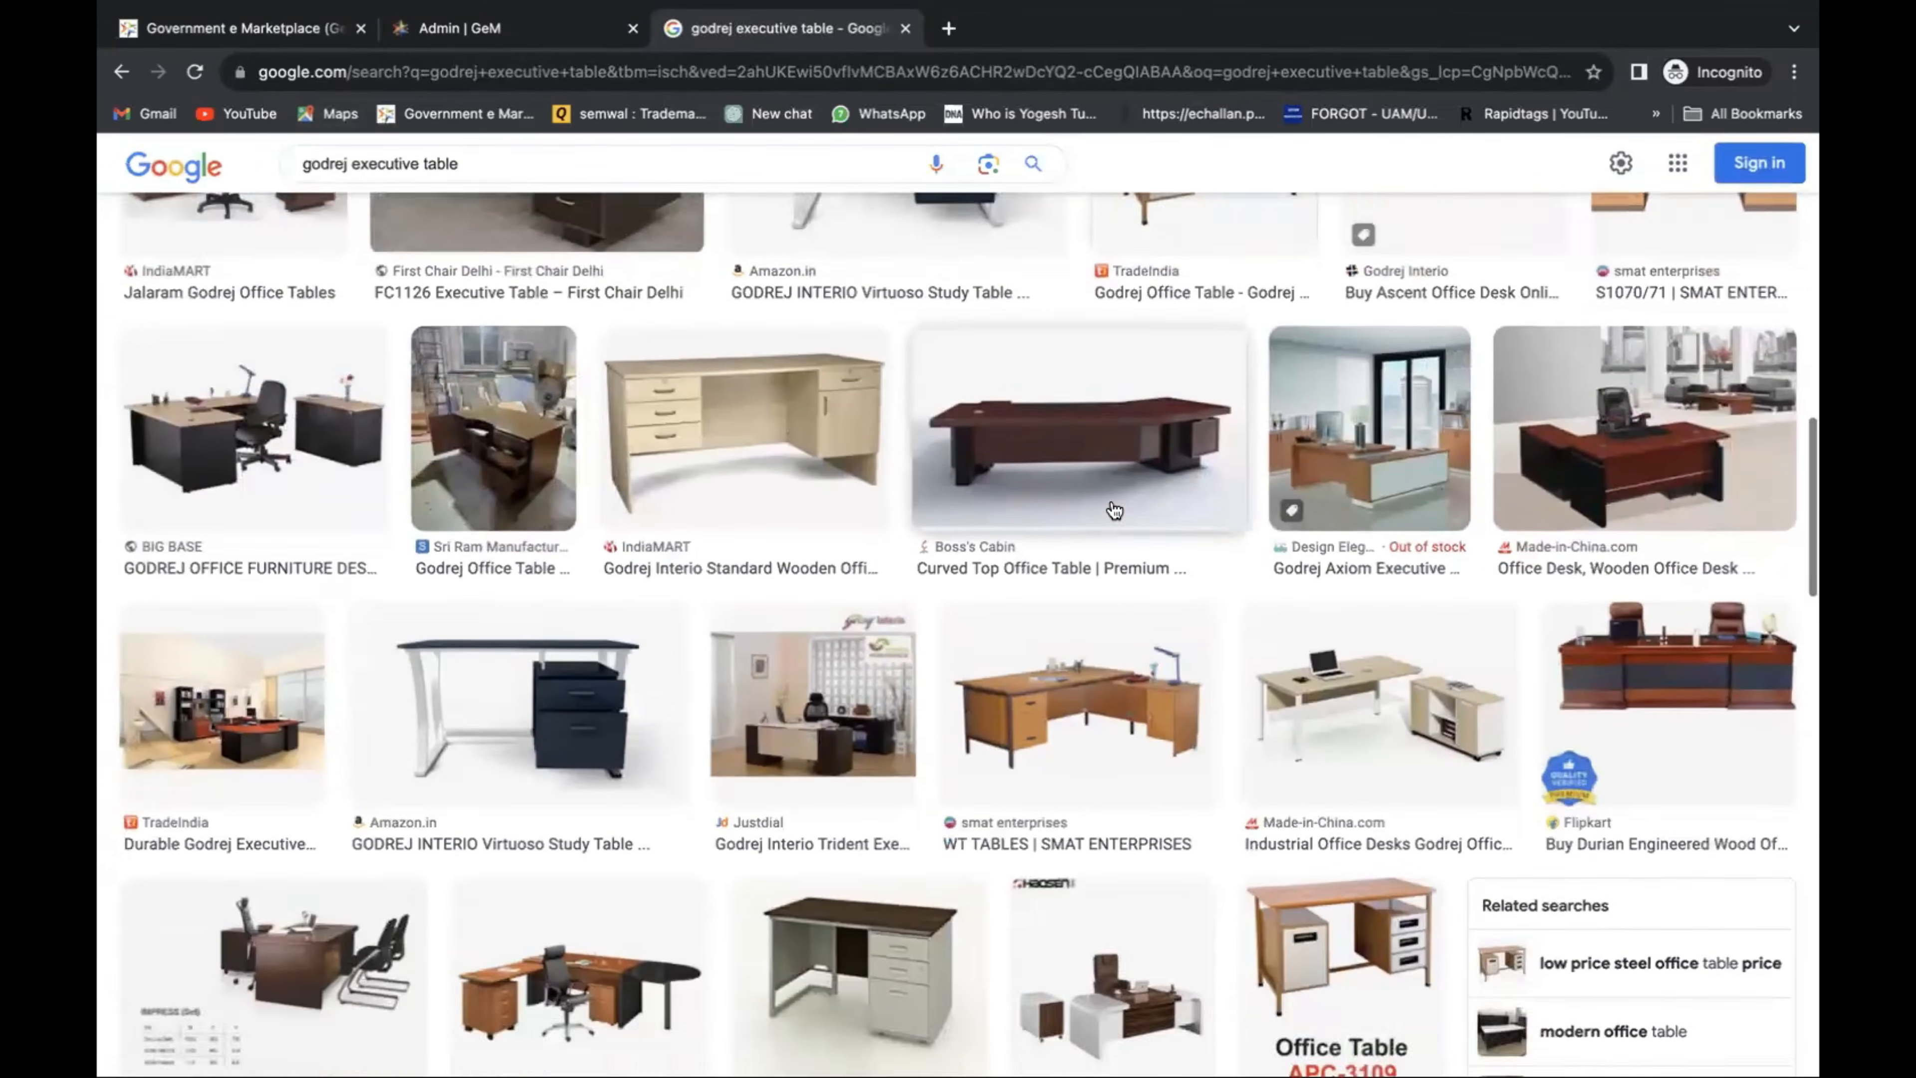
pyautogui.scroll(-4, 1114, 511)
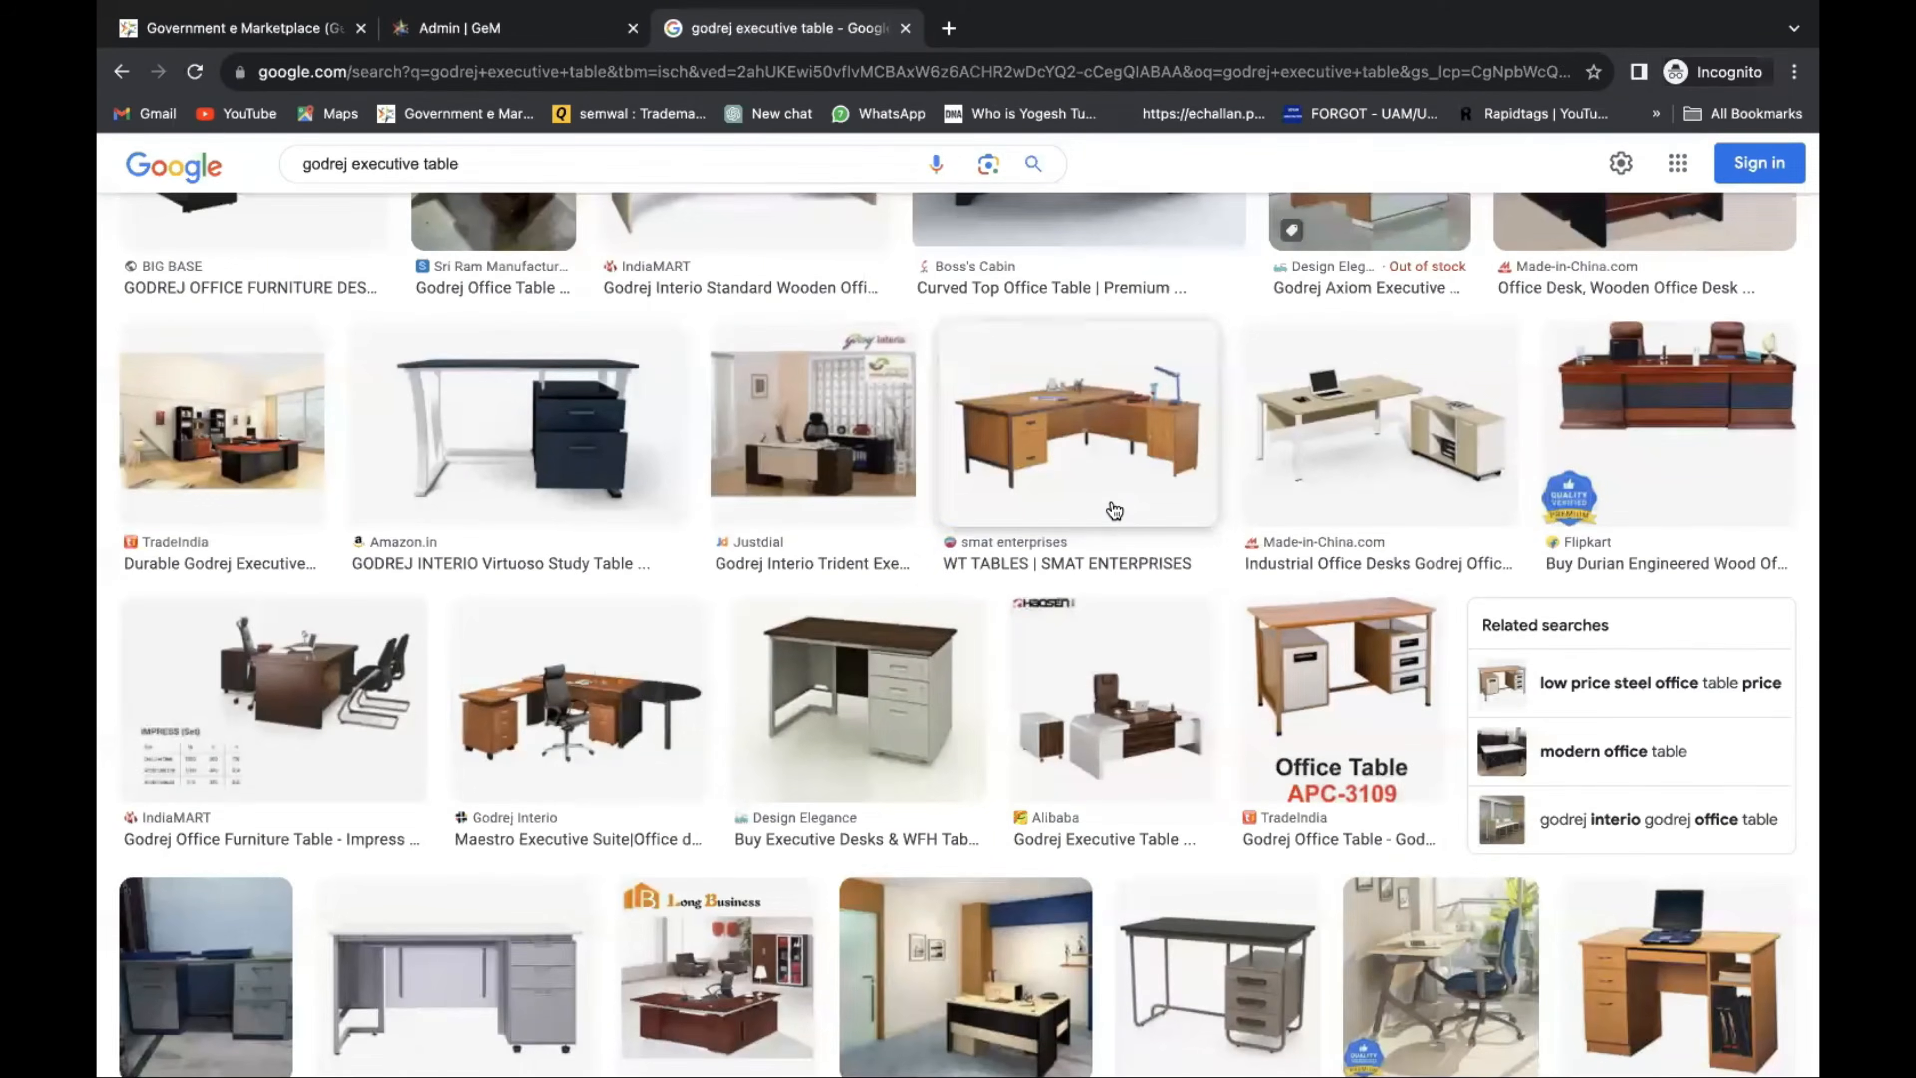
pyautogui.scroll(-5, 1138, 527)
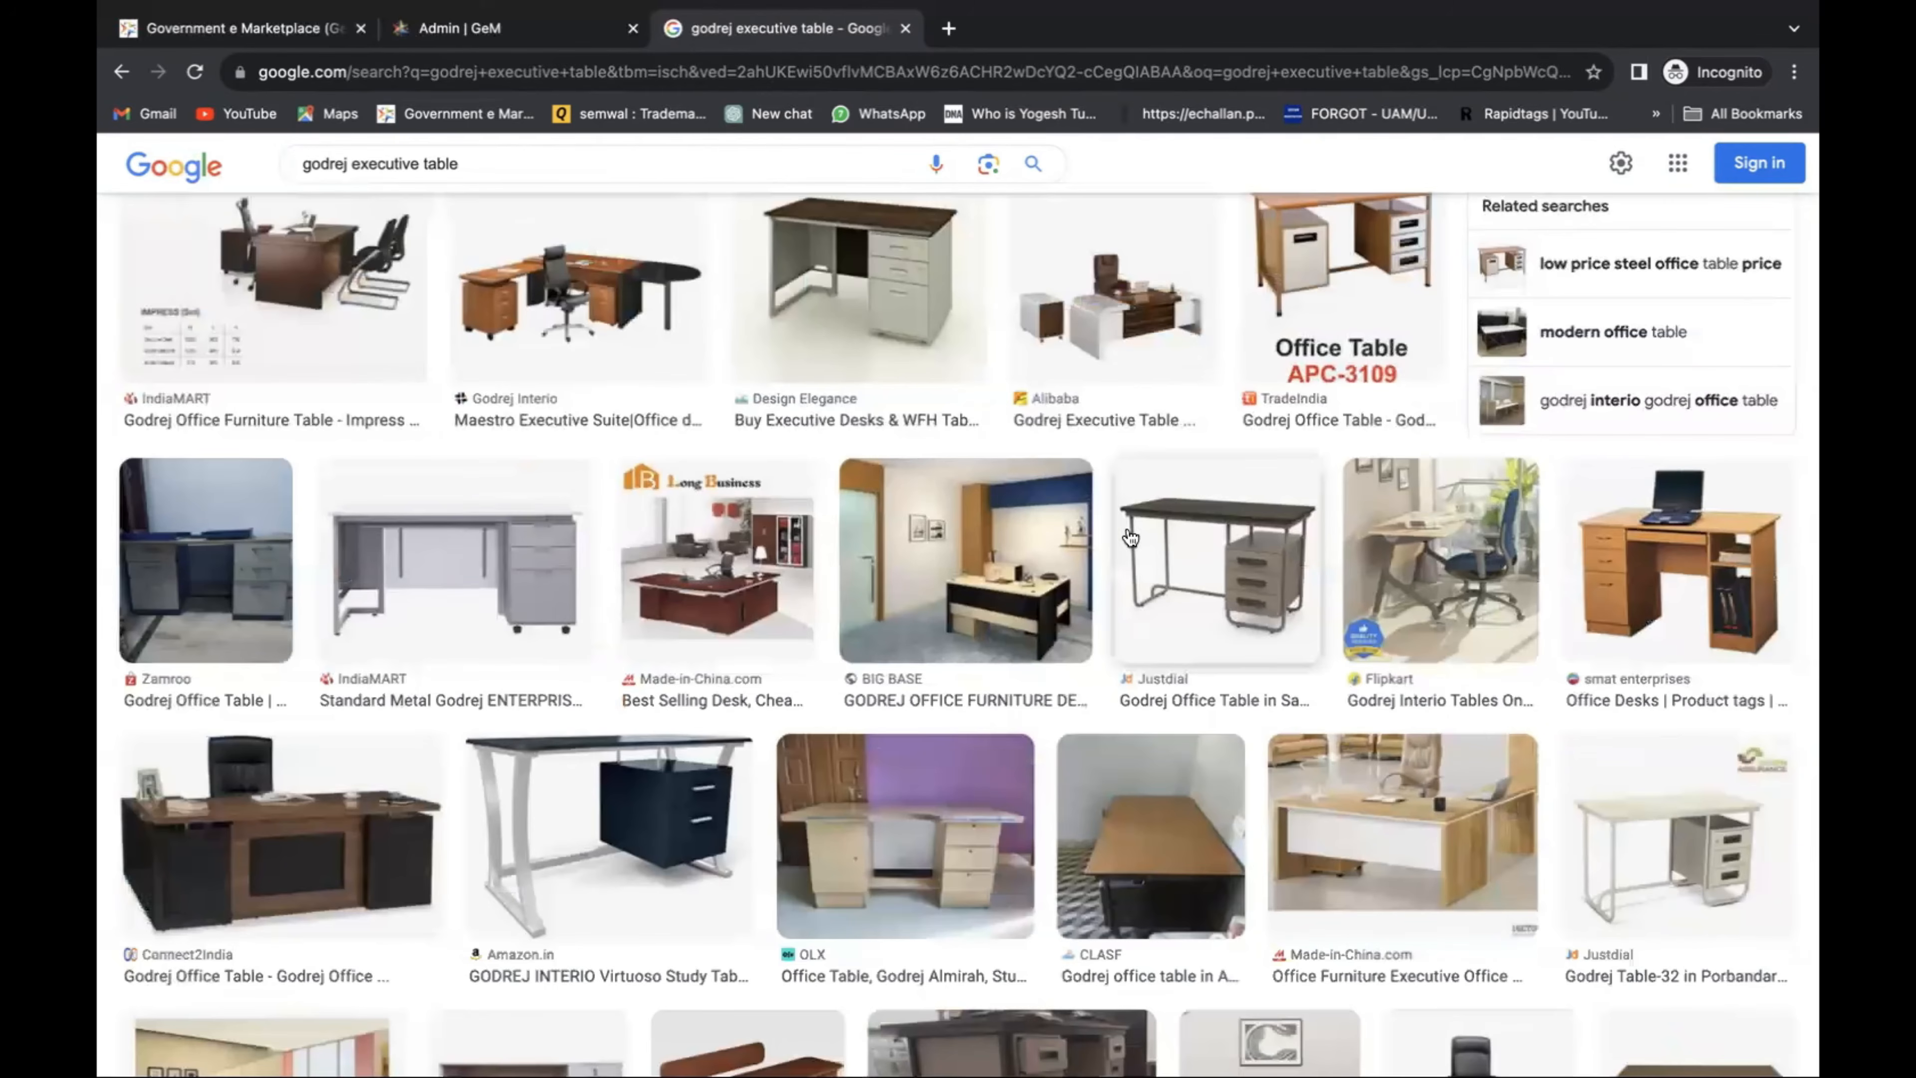
pyautogui.scroll(-2, 453, 659)
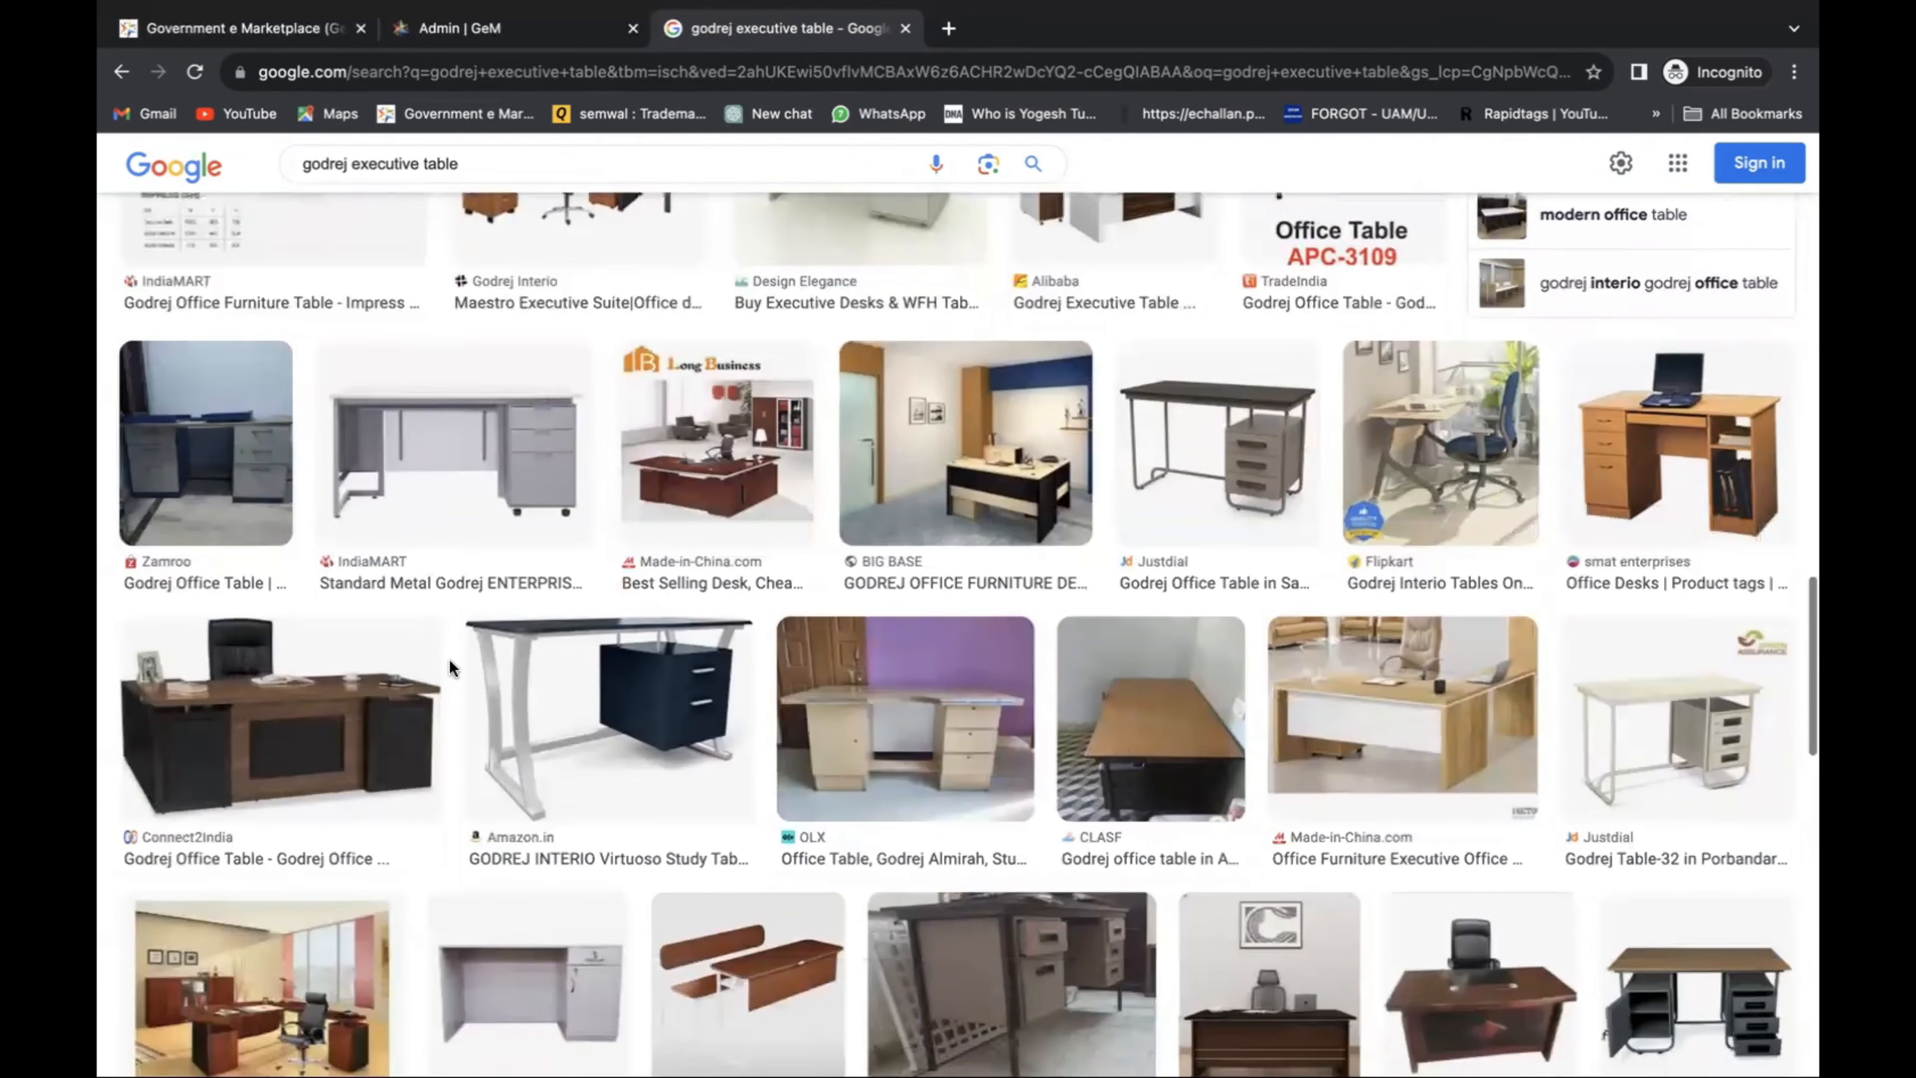
# Preview the Long Business executive desk image and its source page, then return to the GeM tab.
pyautogui.click(629, 430)
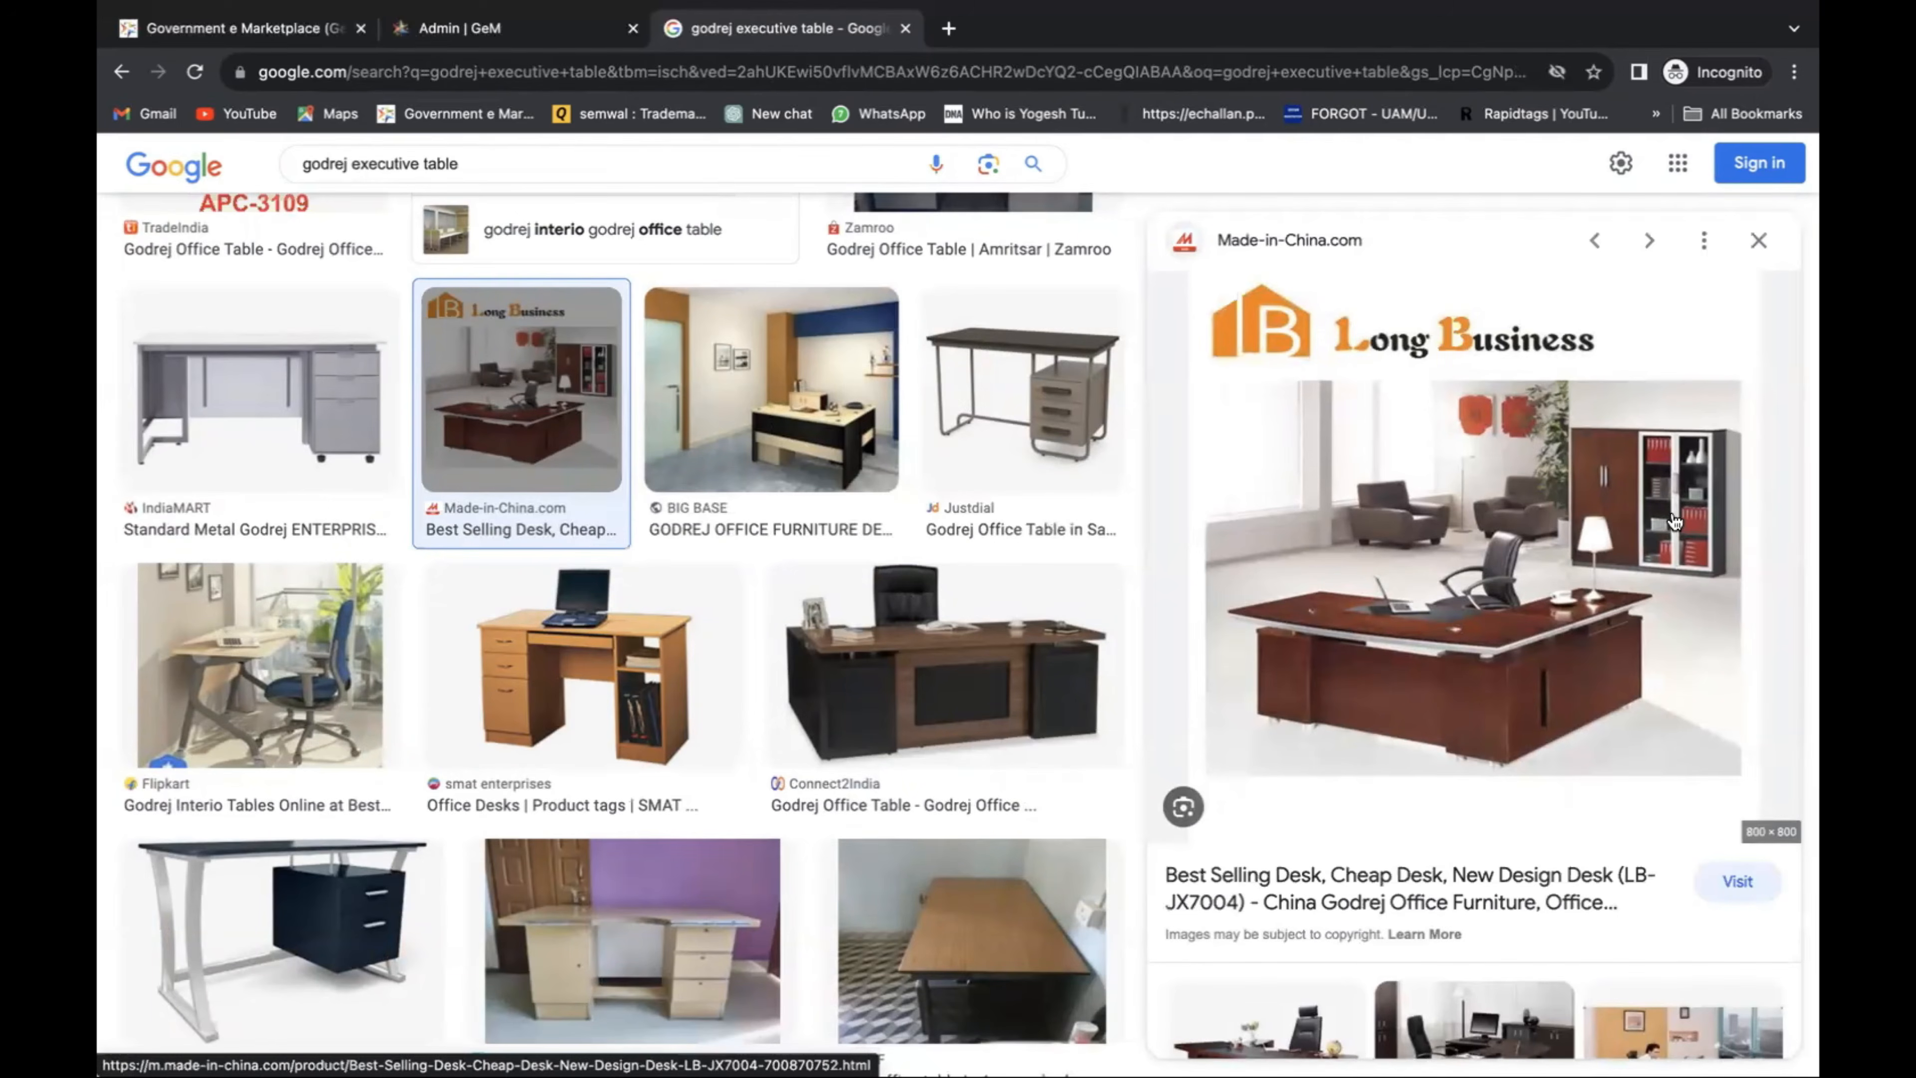
pyautogui.scroll(-3, 1675, 521)
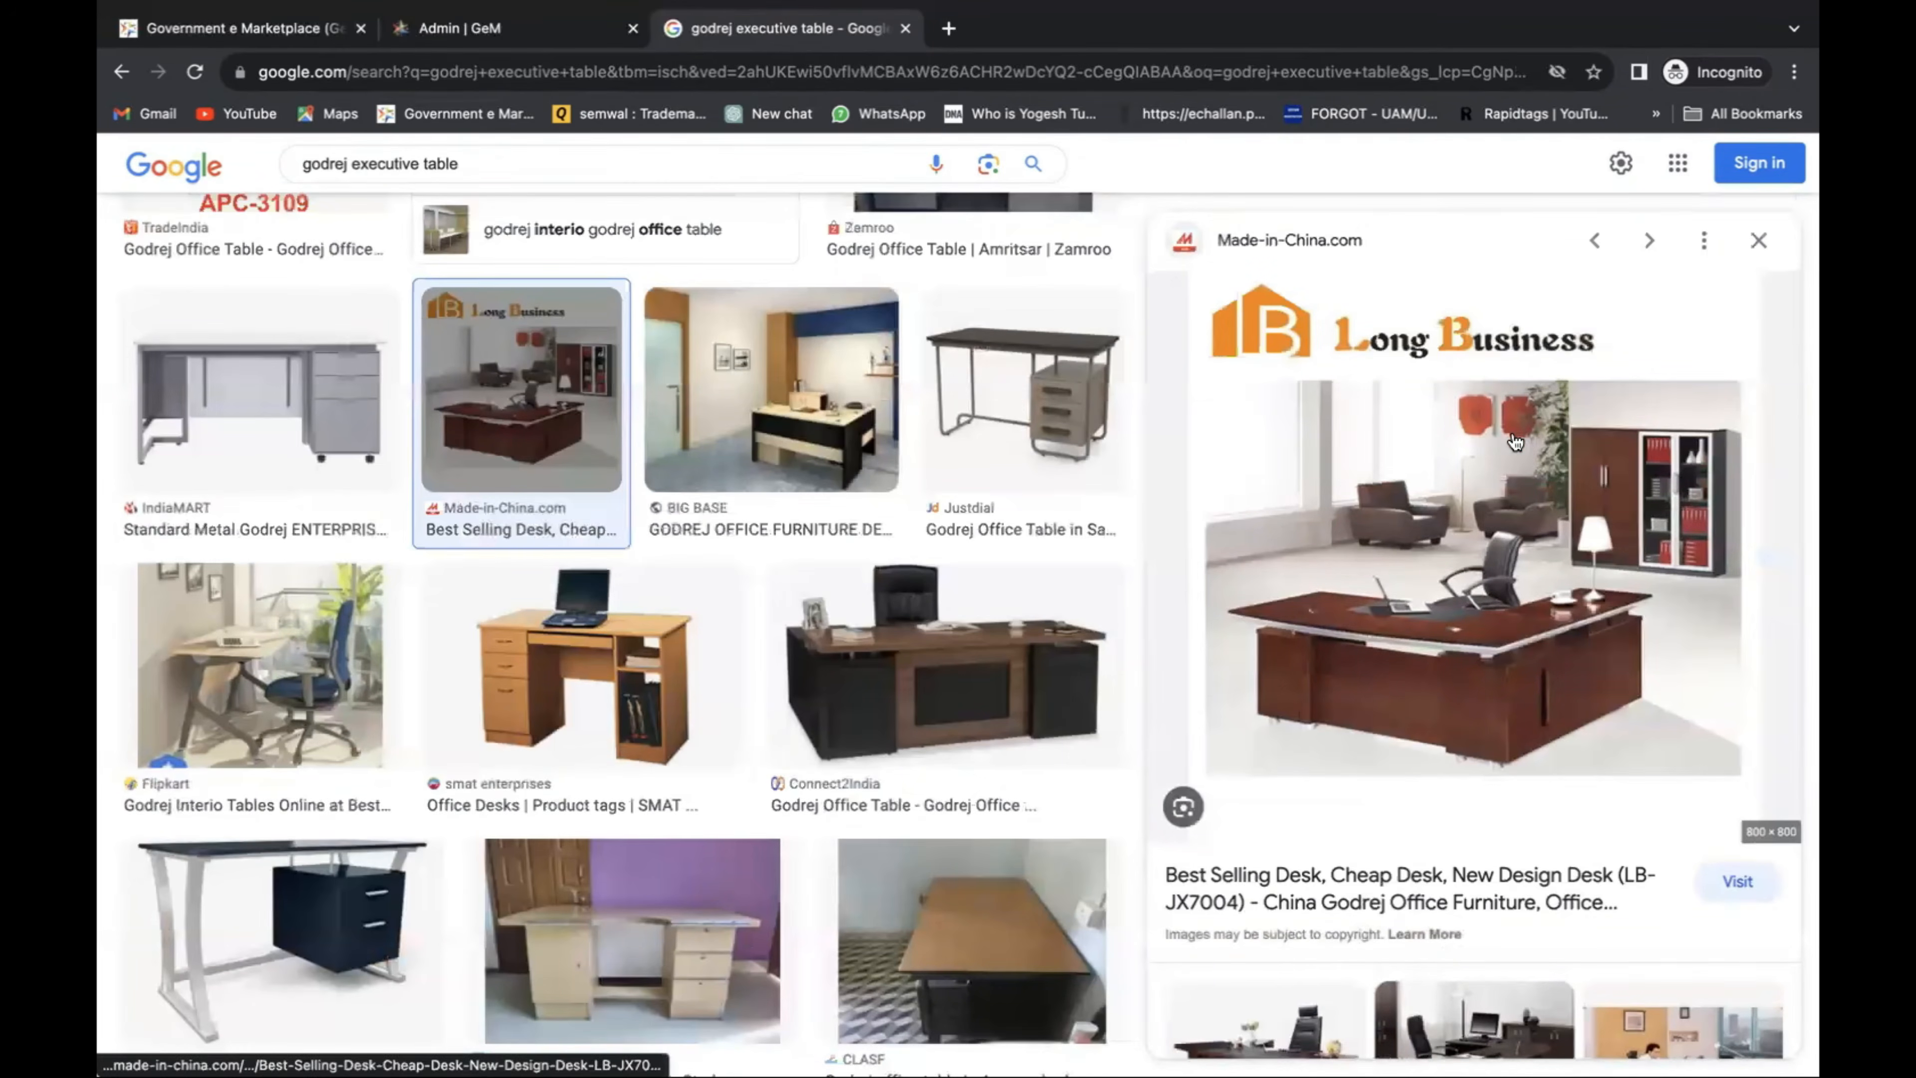
pyautogui.click(1518, 436)
pyautogui.click(1176, 28)
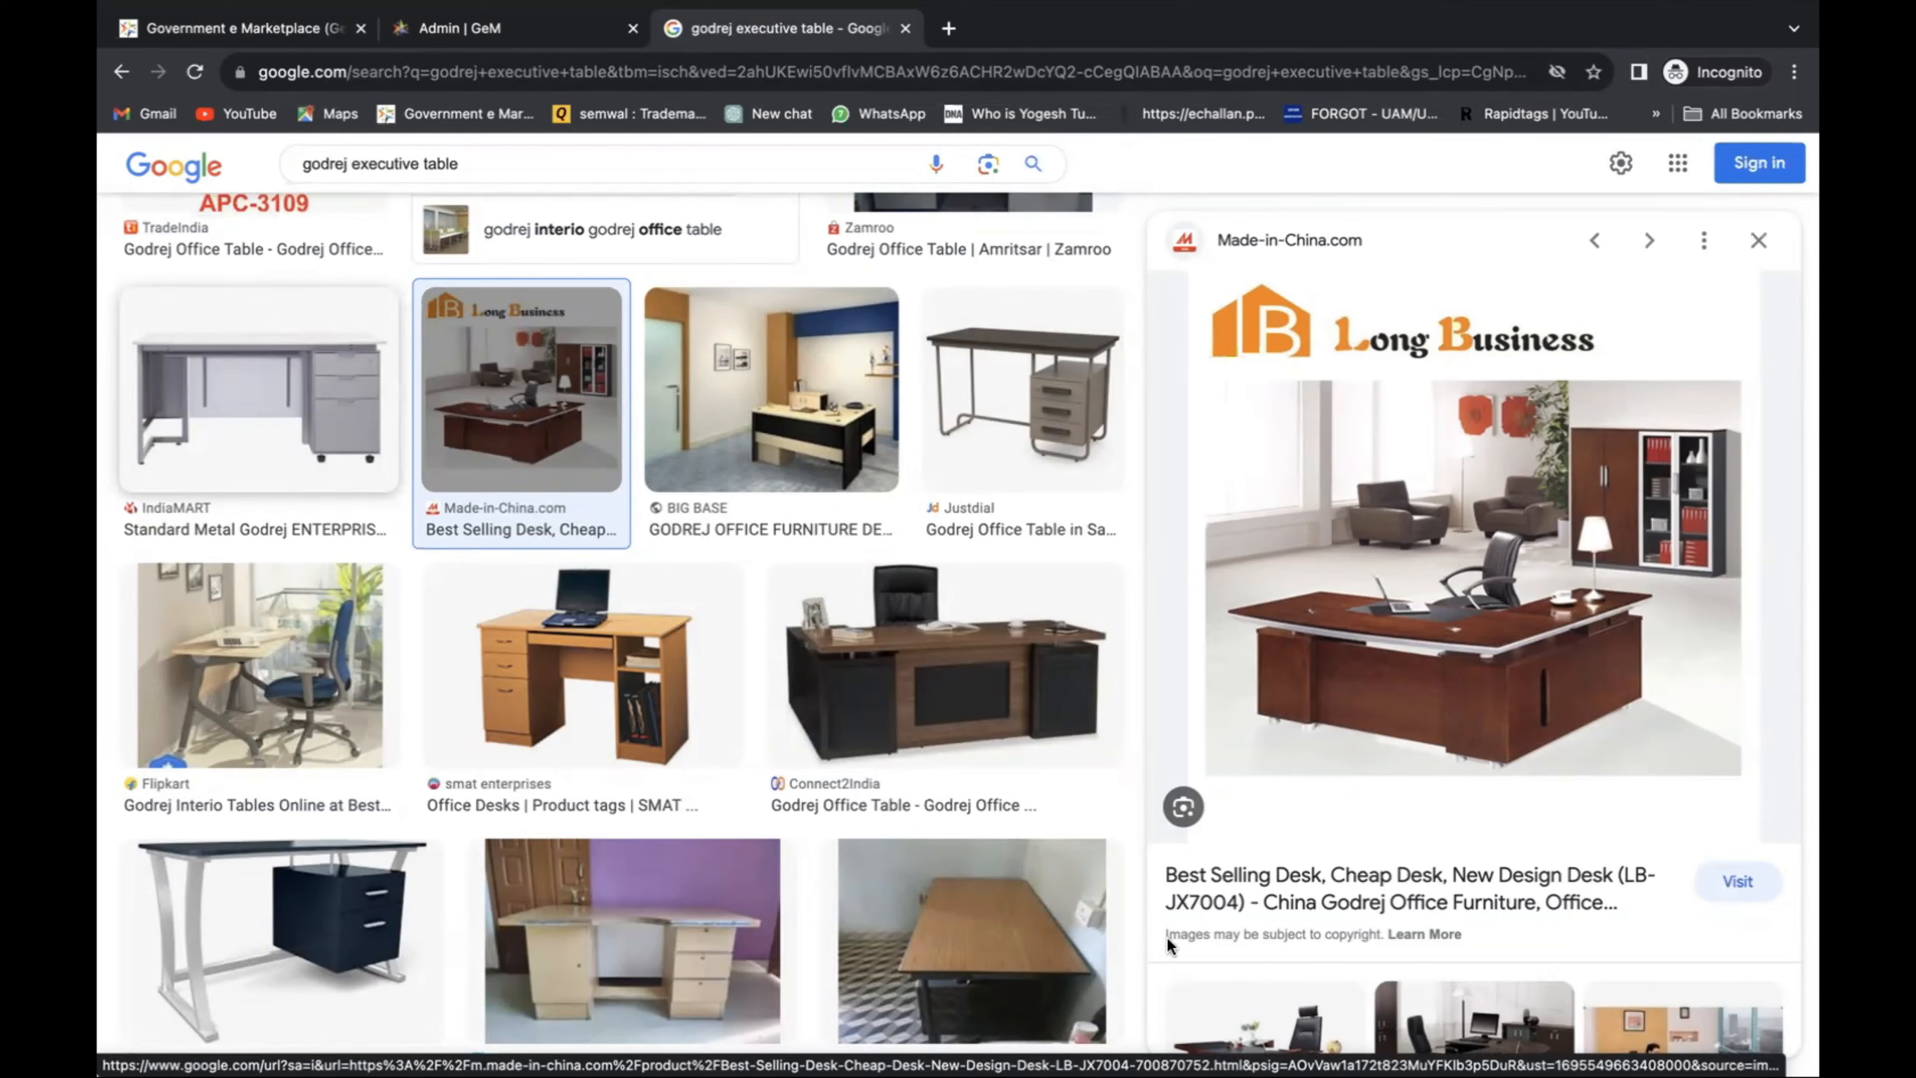
pyautogui.click(465, 32)
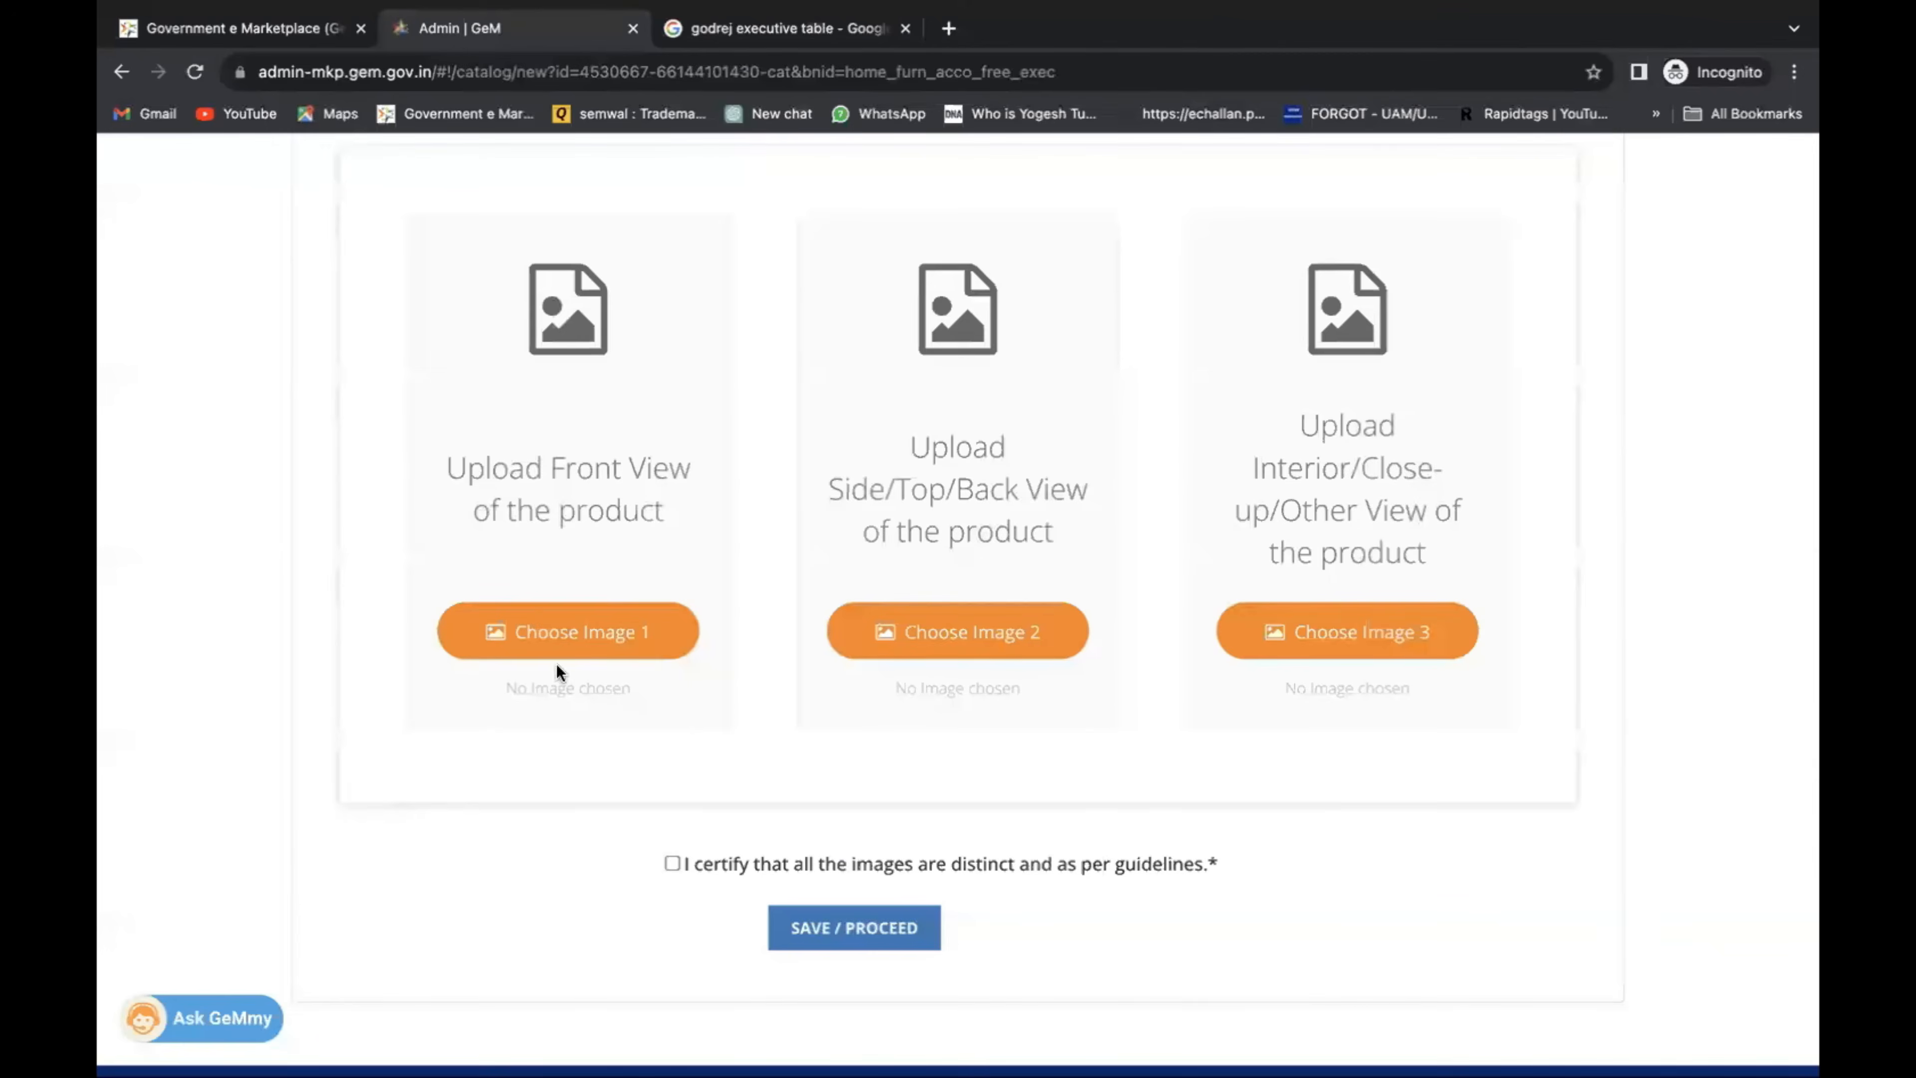
# Upload the desk screenshot as the front view image (Image 1).
pyautogui.click(567, 651)
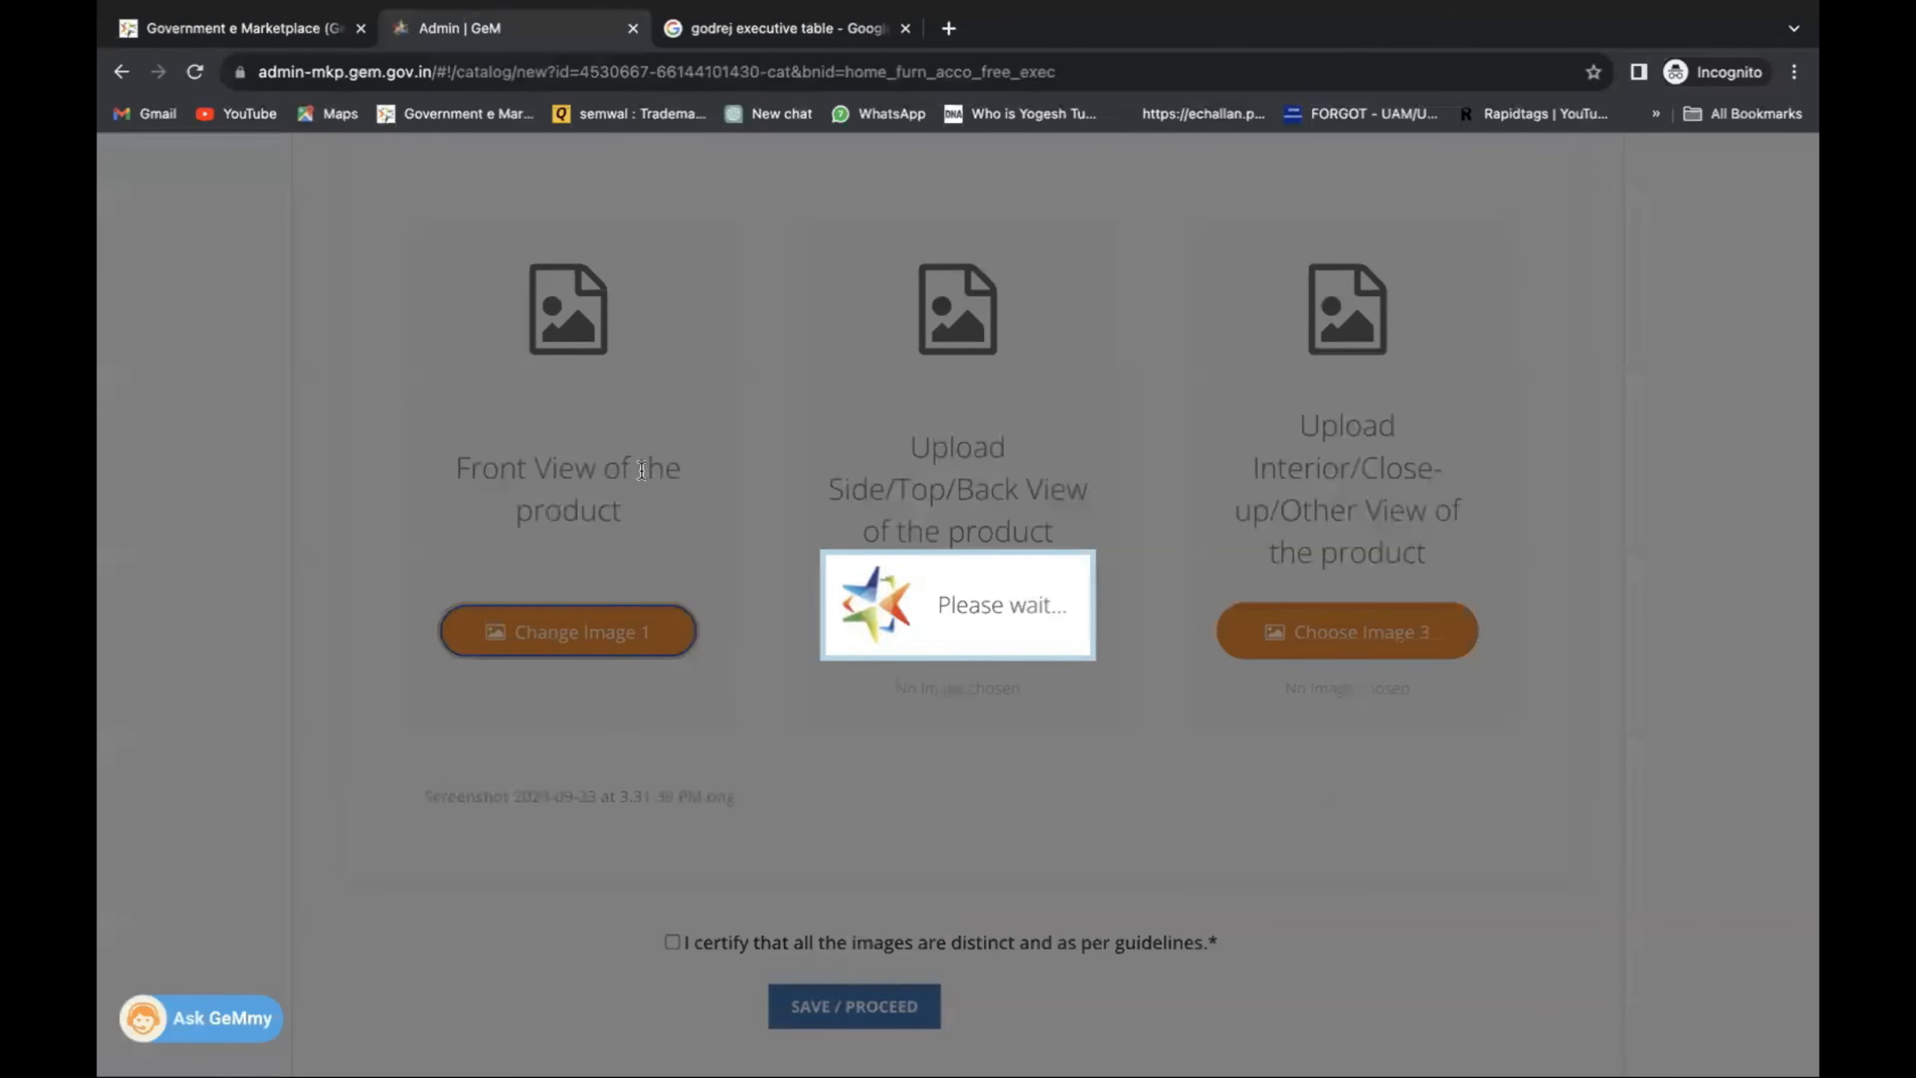
pyautogui.scroll(-4, 720, 728)
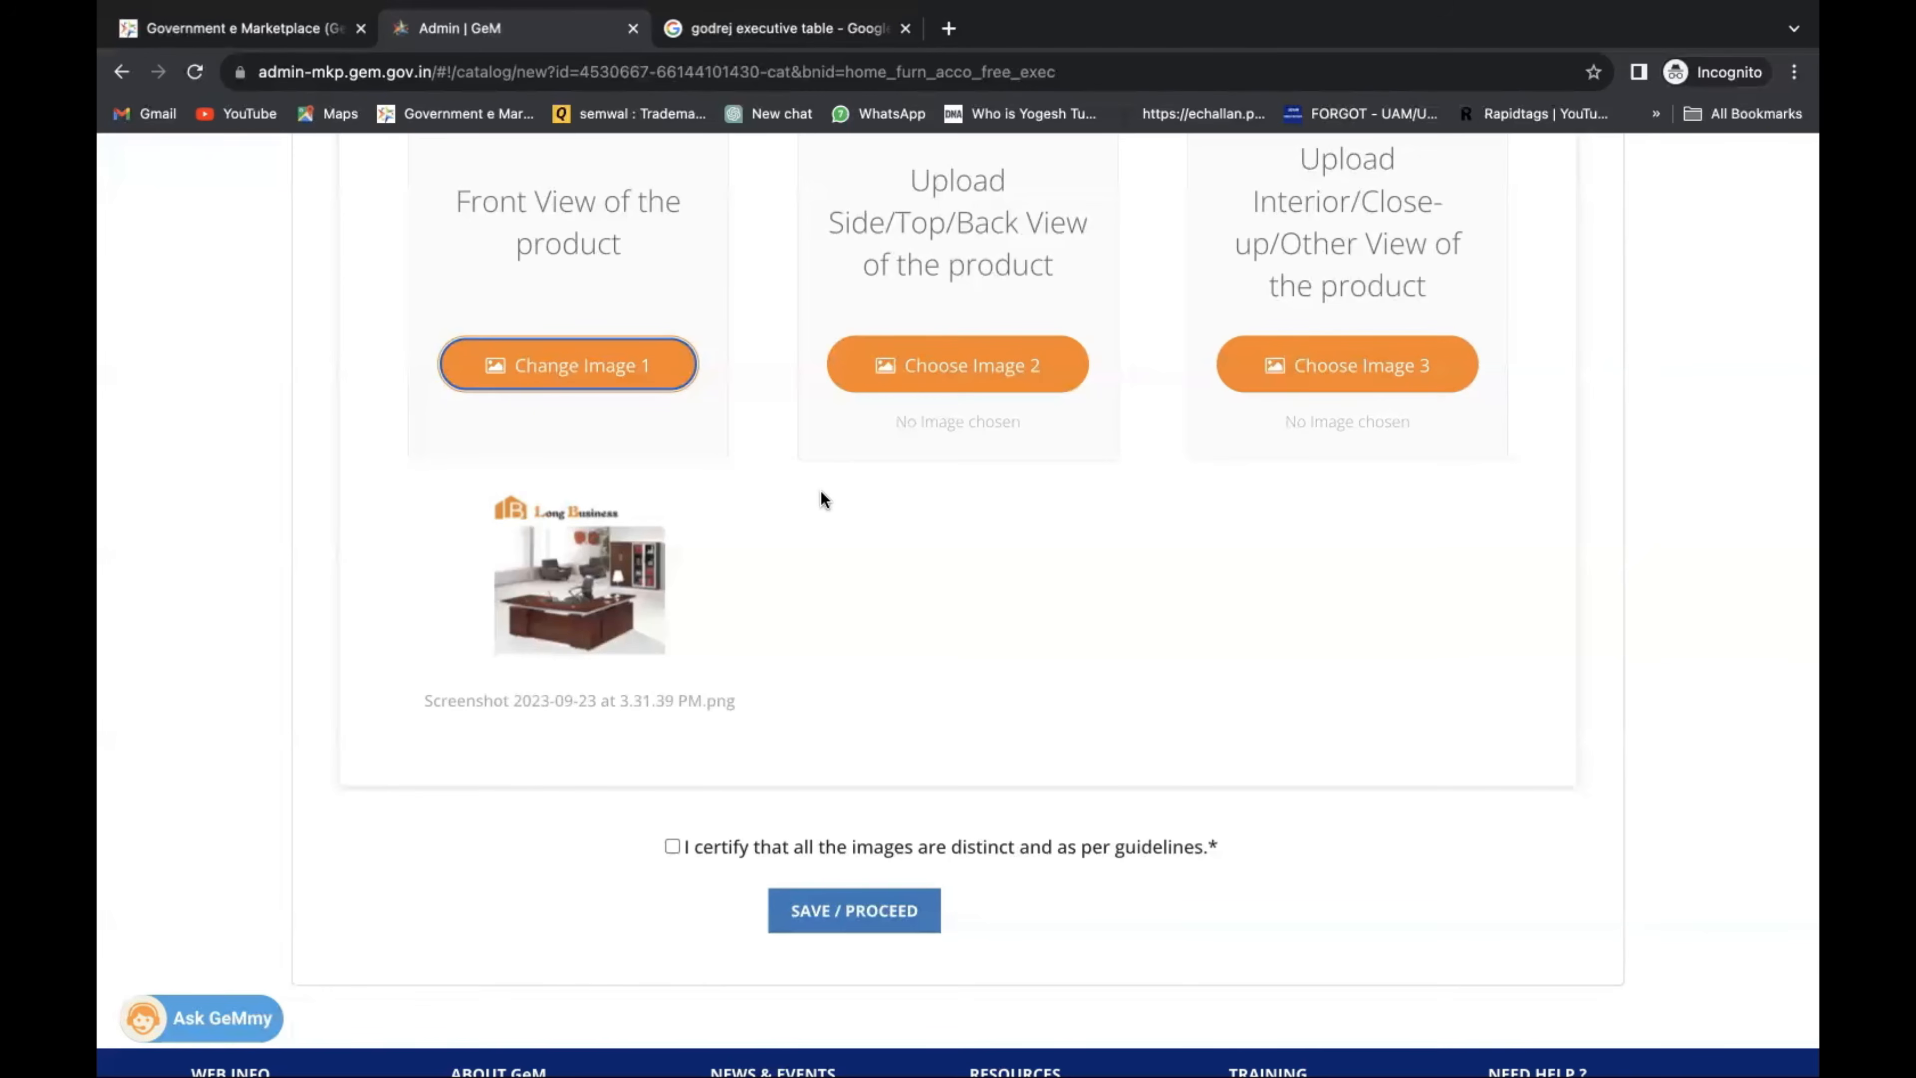
# Upload screenshots as Image 2 (side view) and Image 3 (interior view), then tick the 'I certify' box.
pyautogui.click(885, 384)
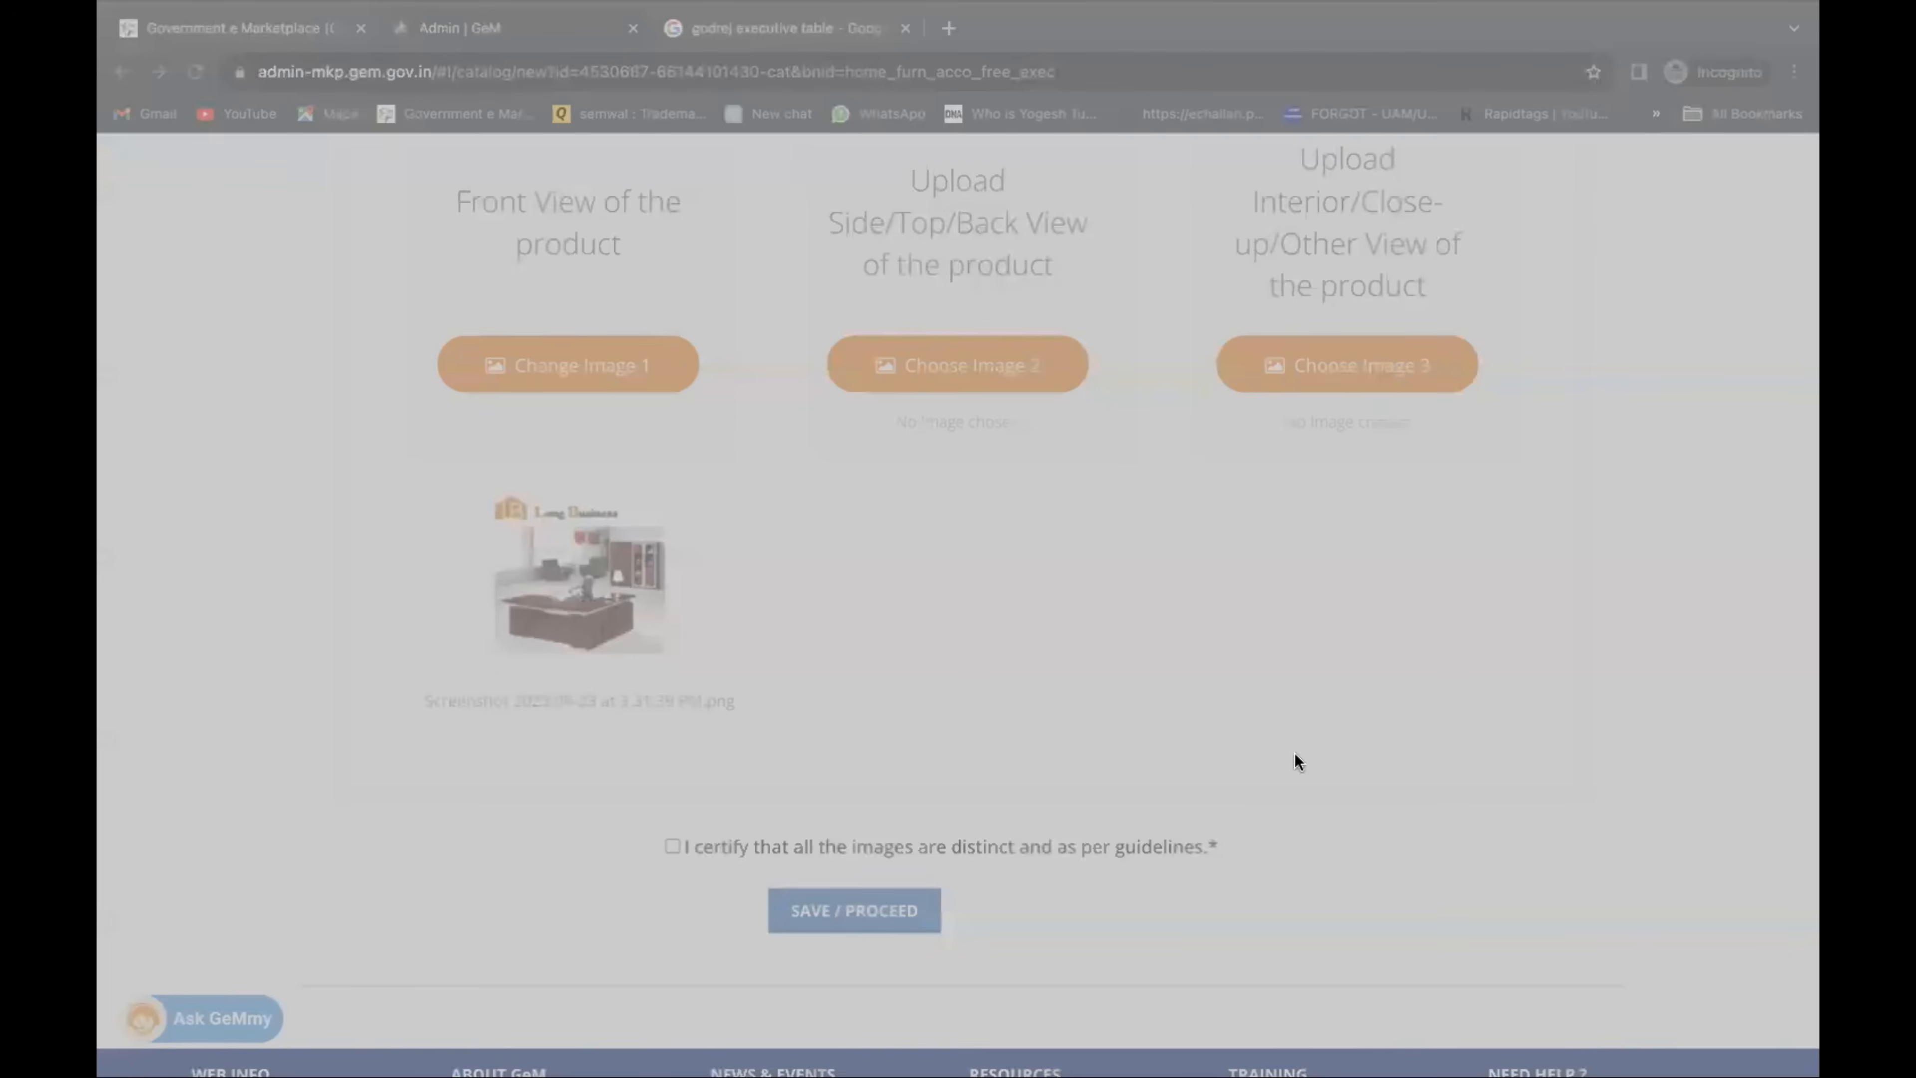
pyautogui.click(1334, 782)
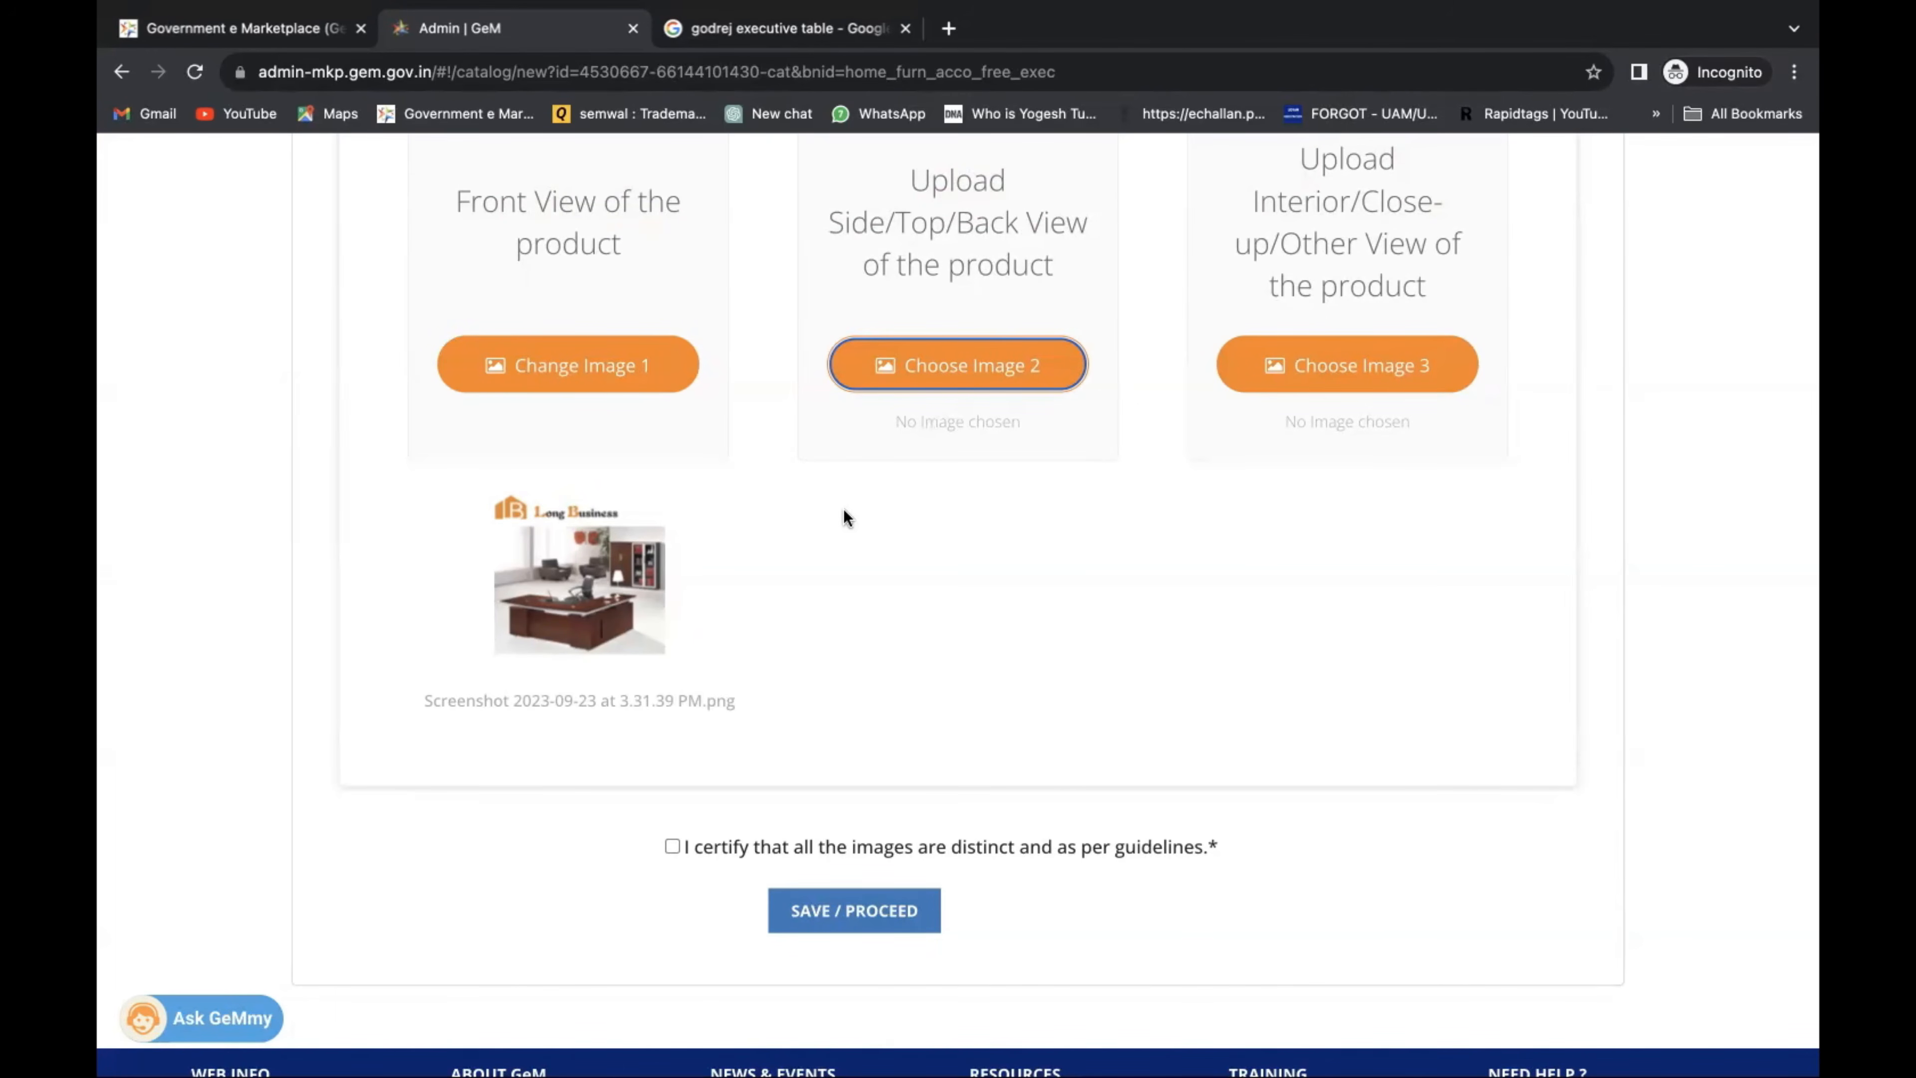
pyautogui.click(973, 370)
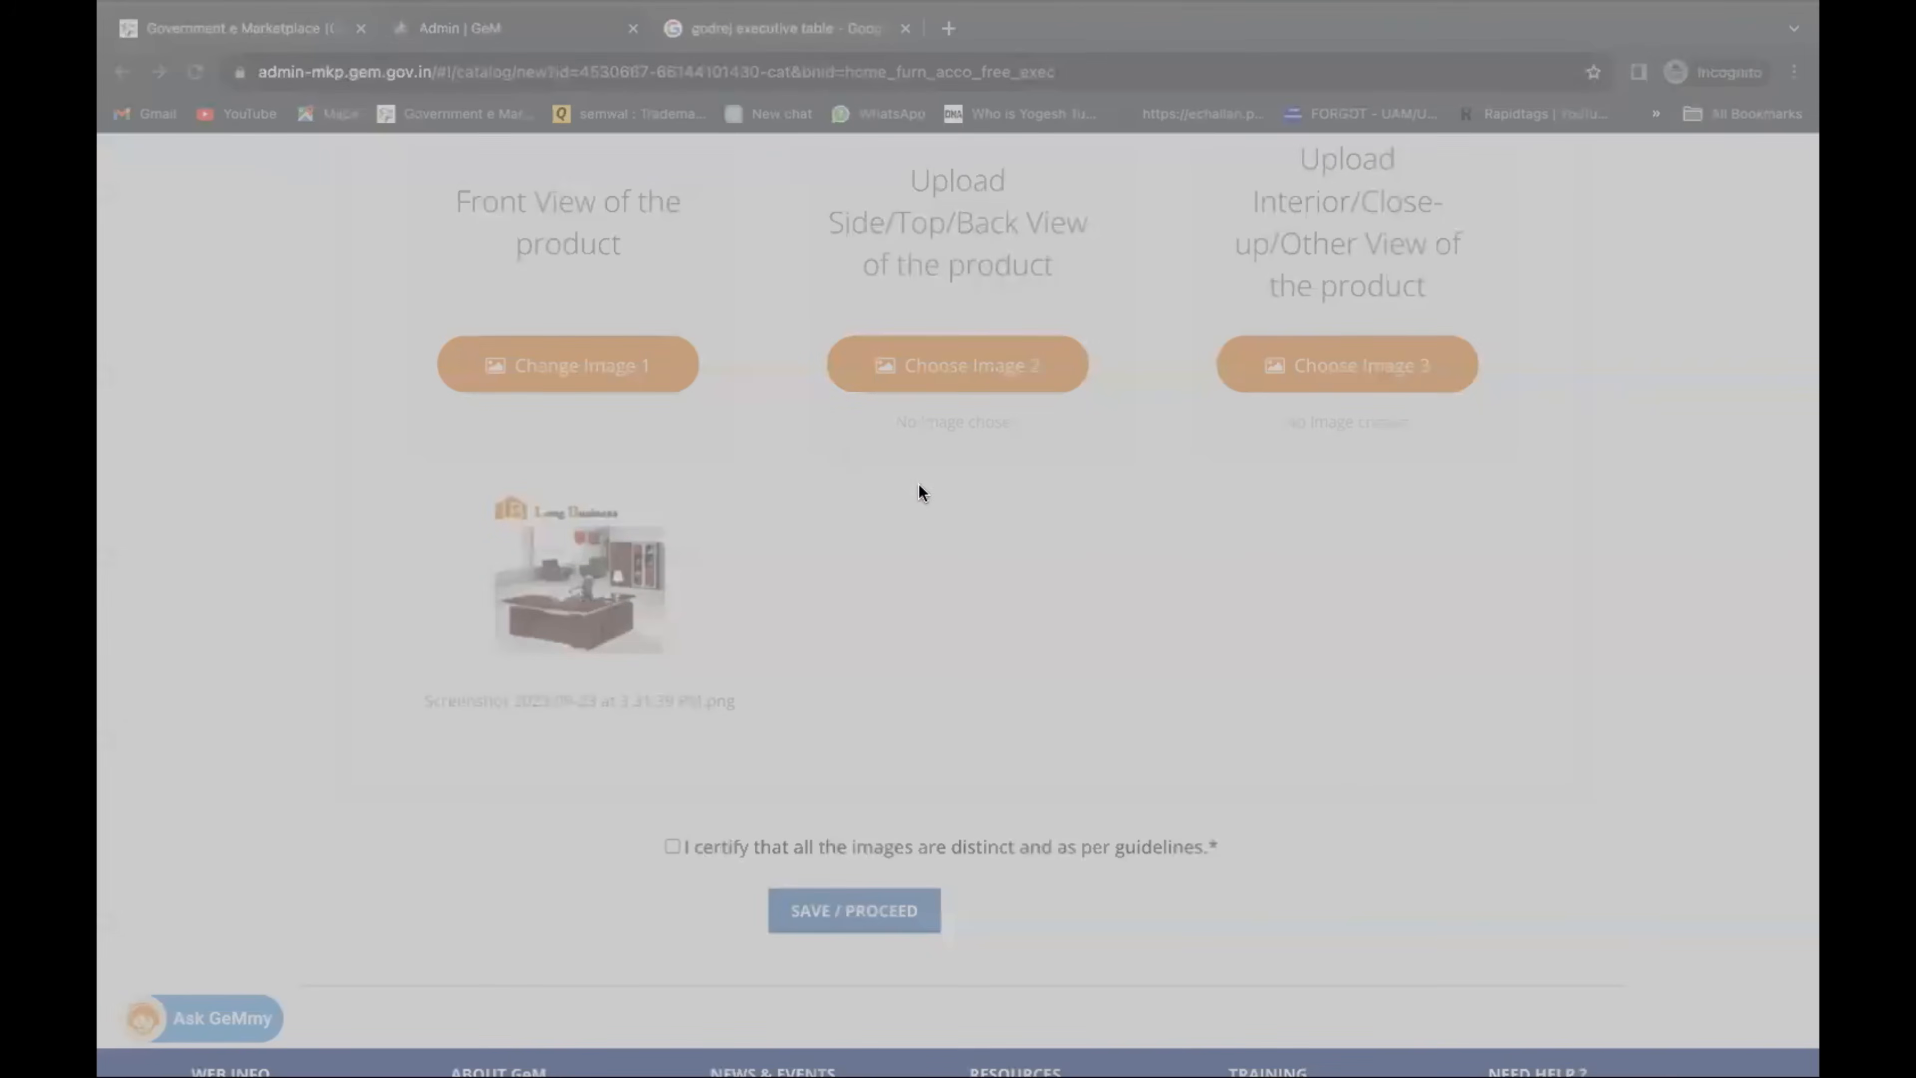
pyautogui.click(1294, 764)
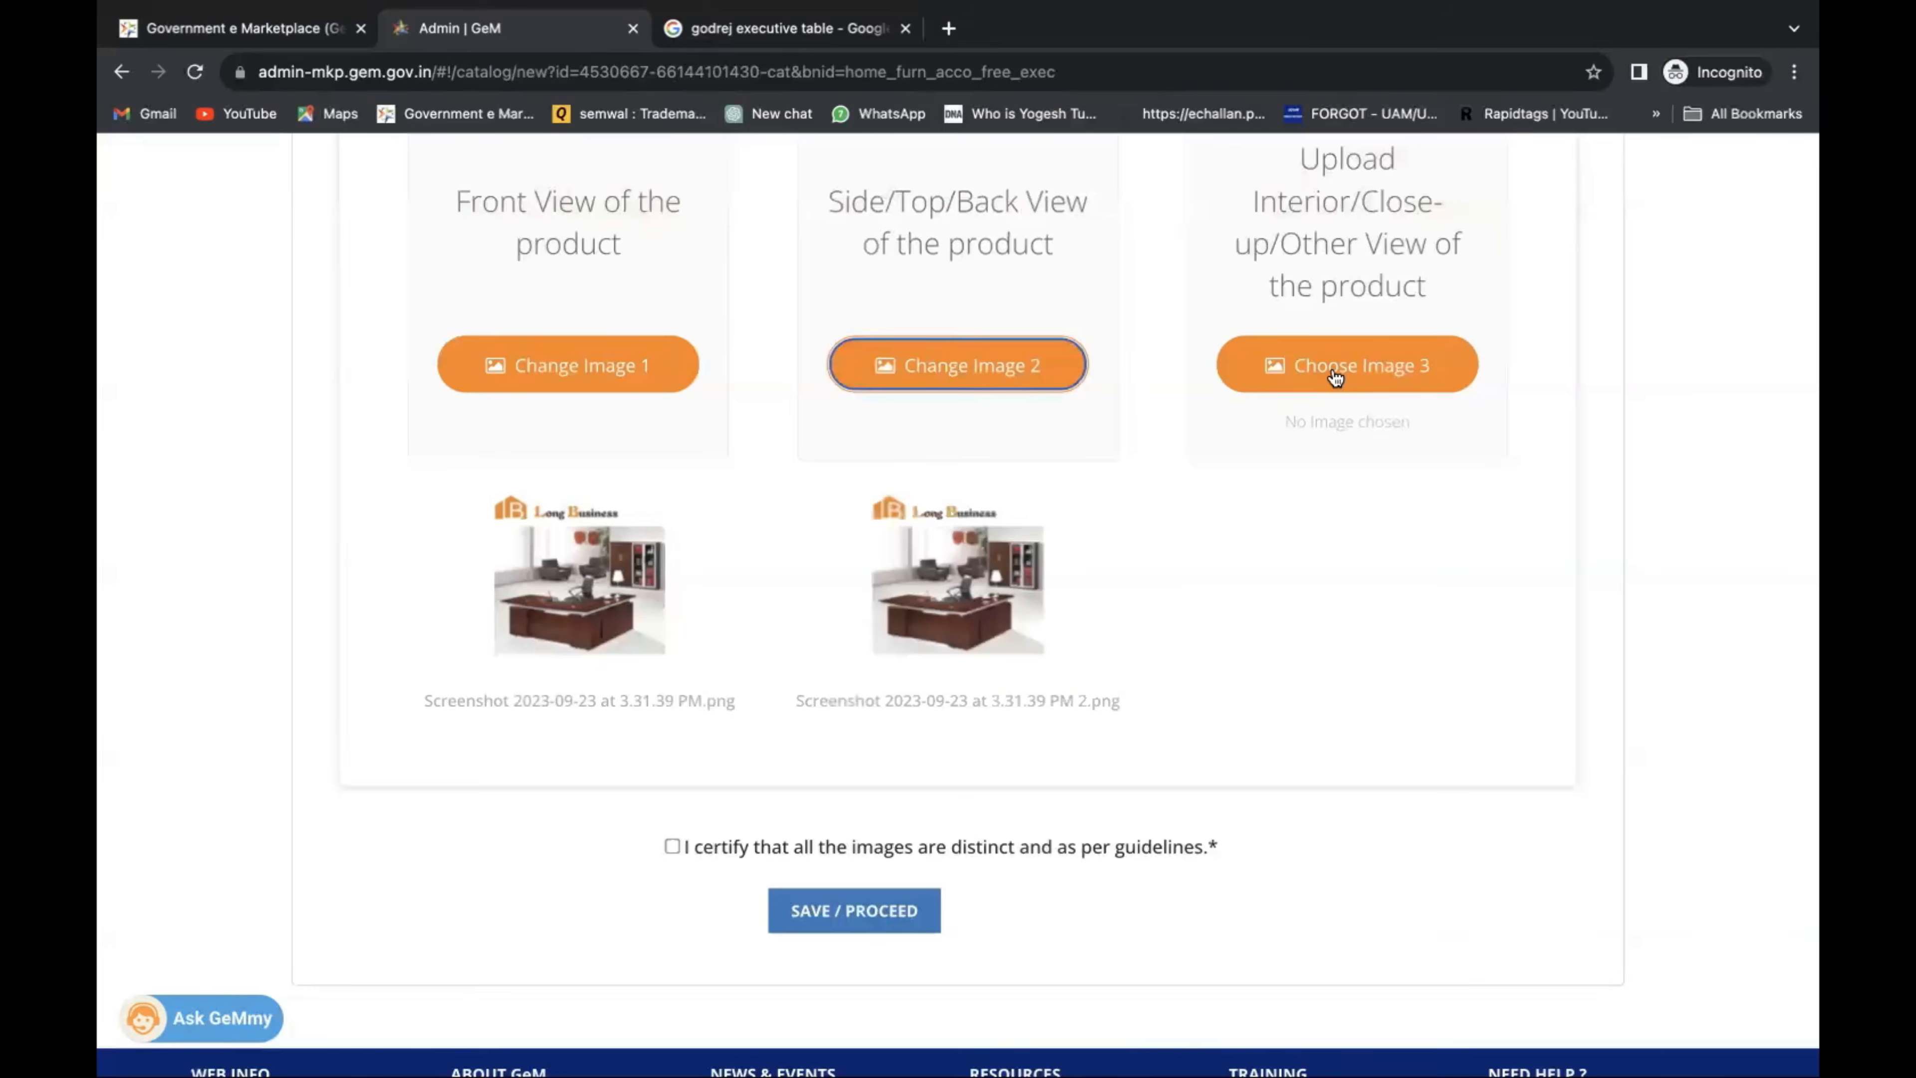
pyautogui.click(1336, 369)
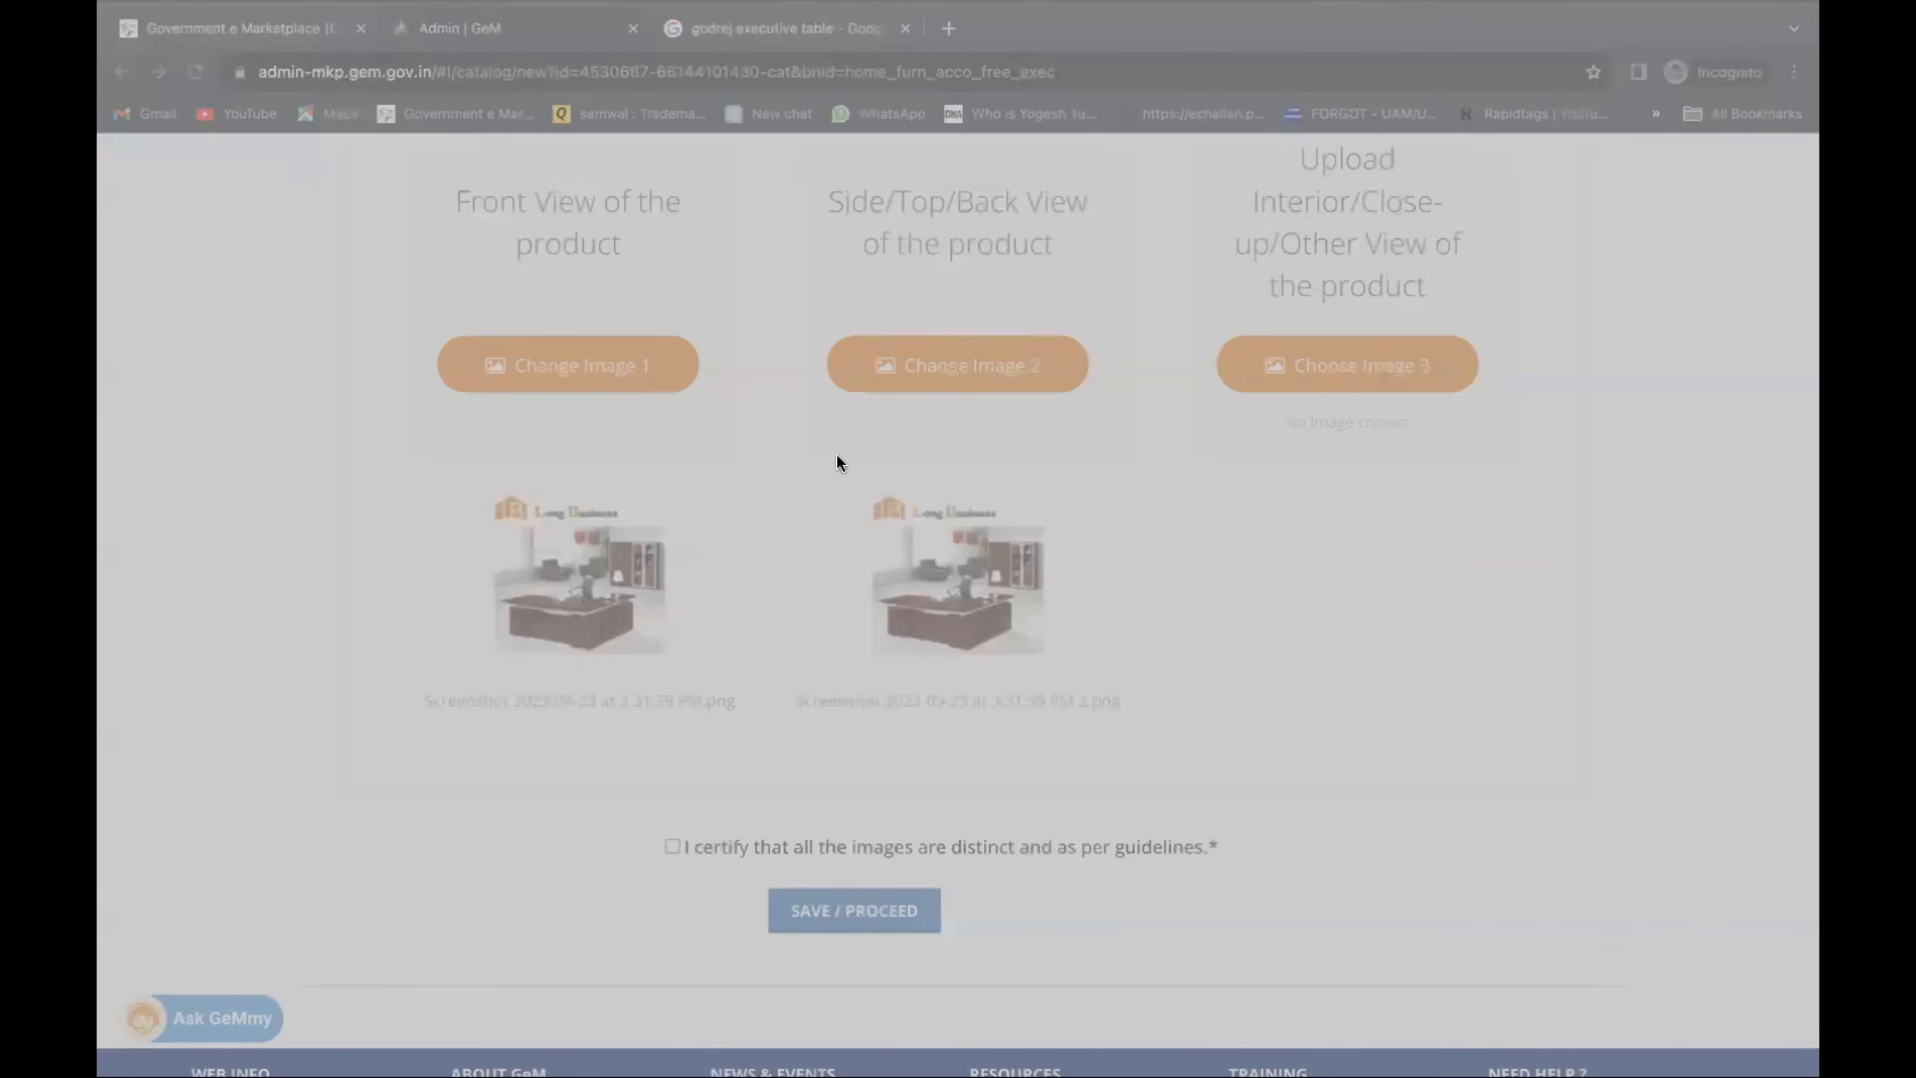
pyautogui.click(1313, 759)
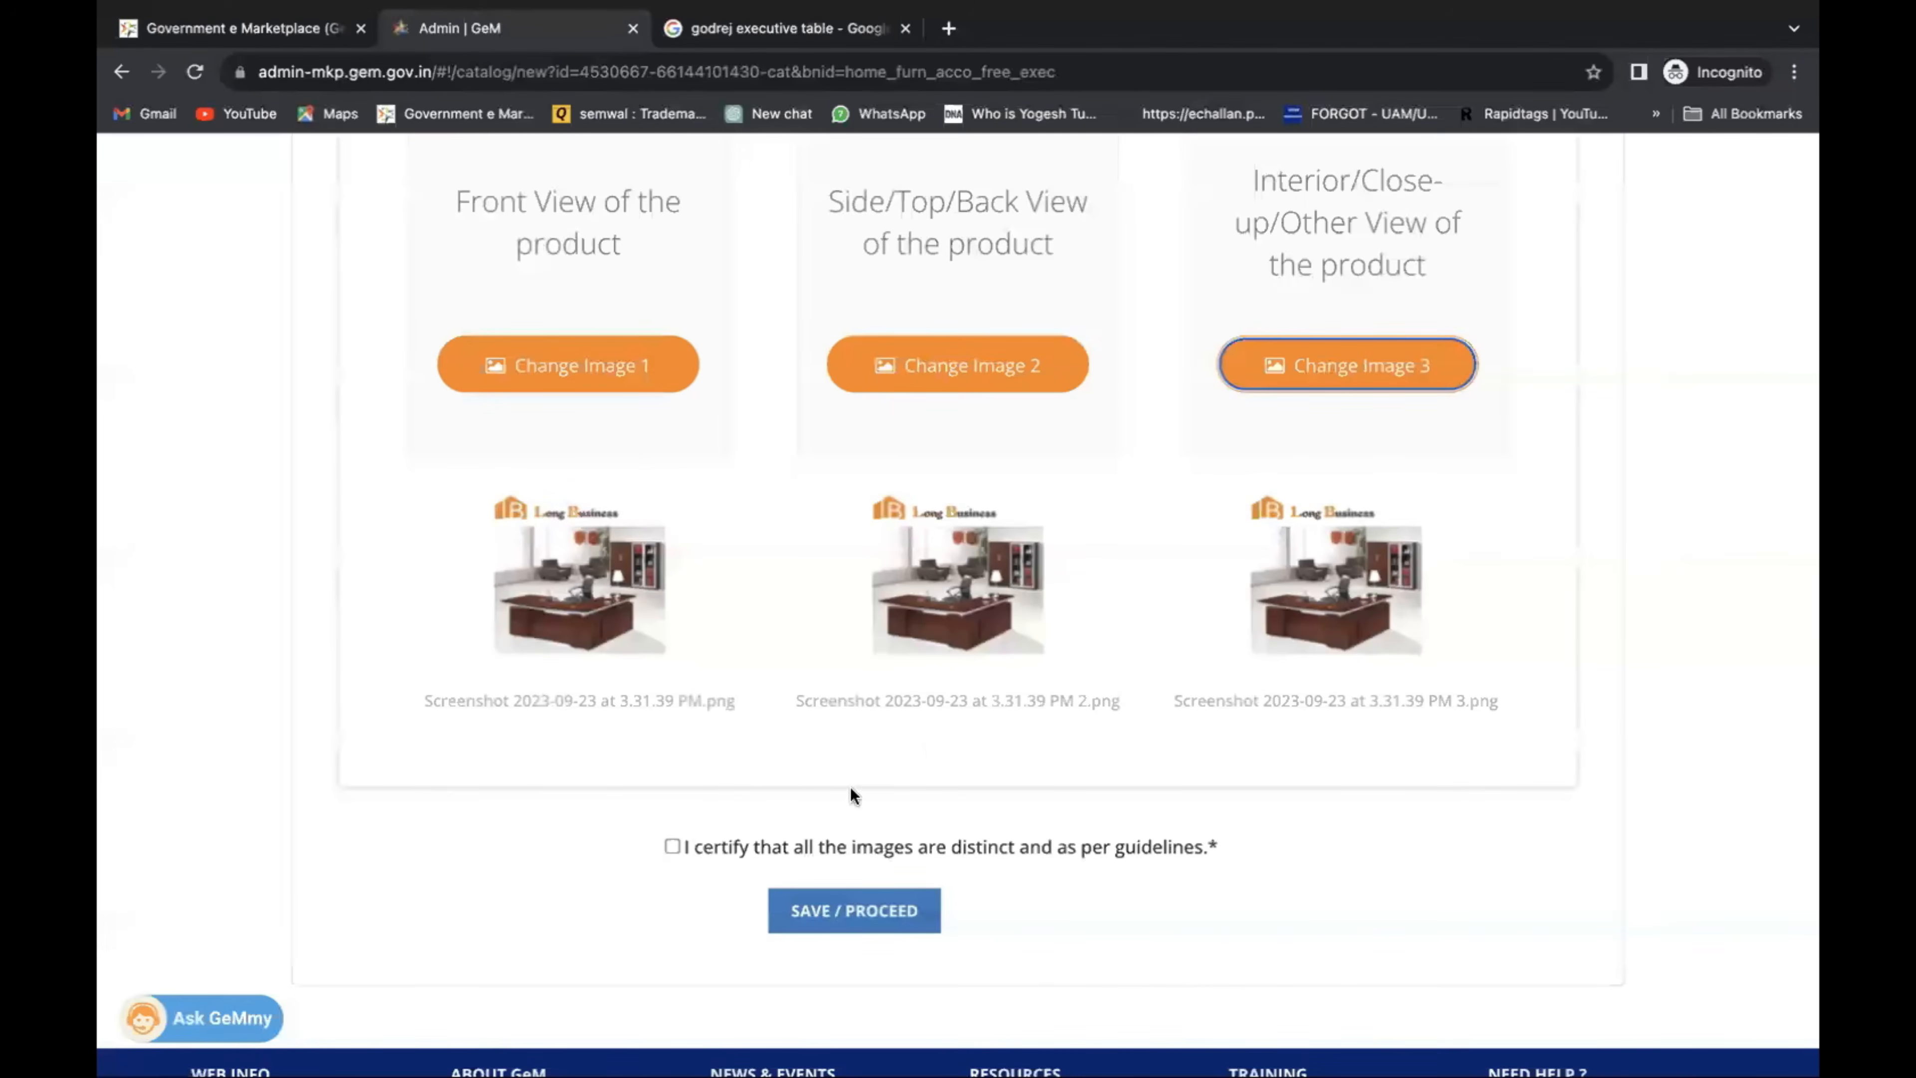
pyautogui.click(672, 846)
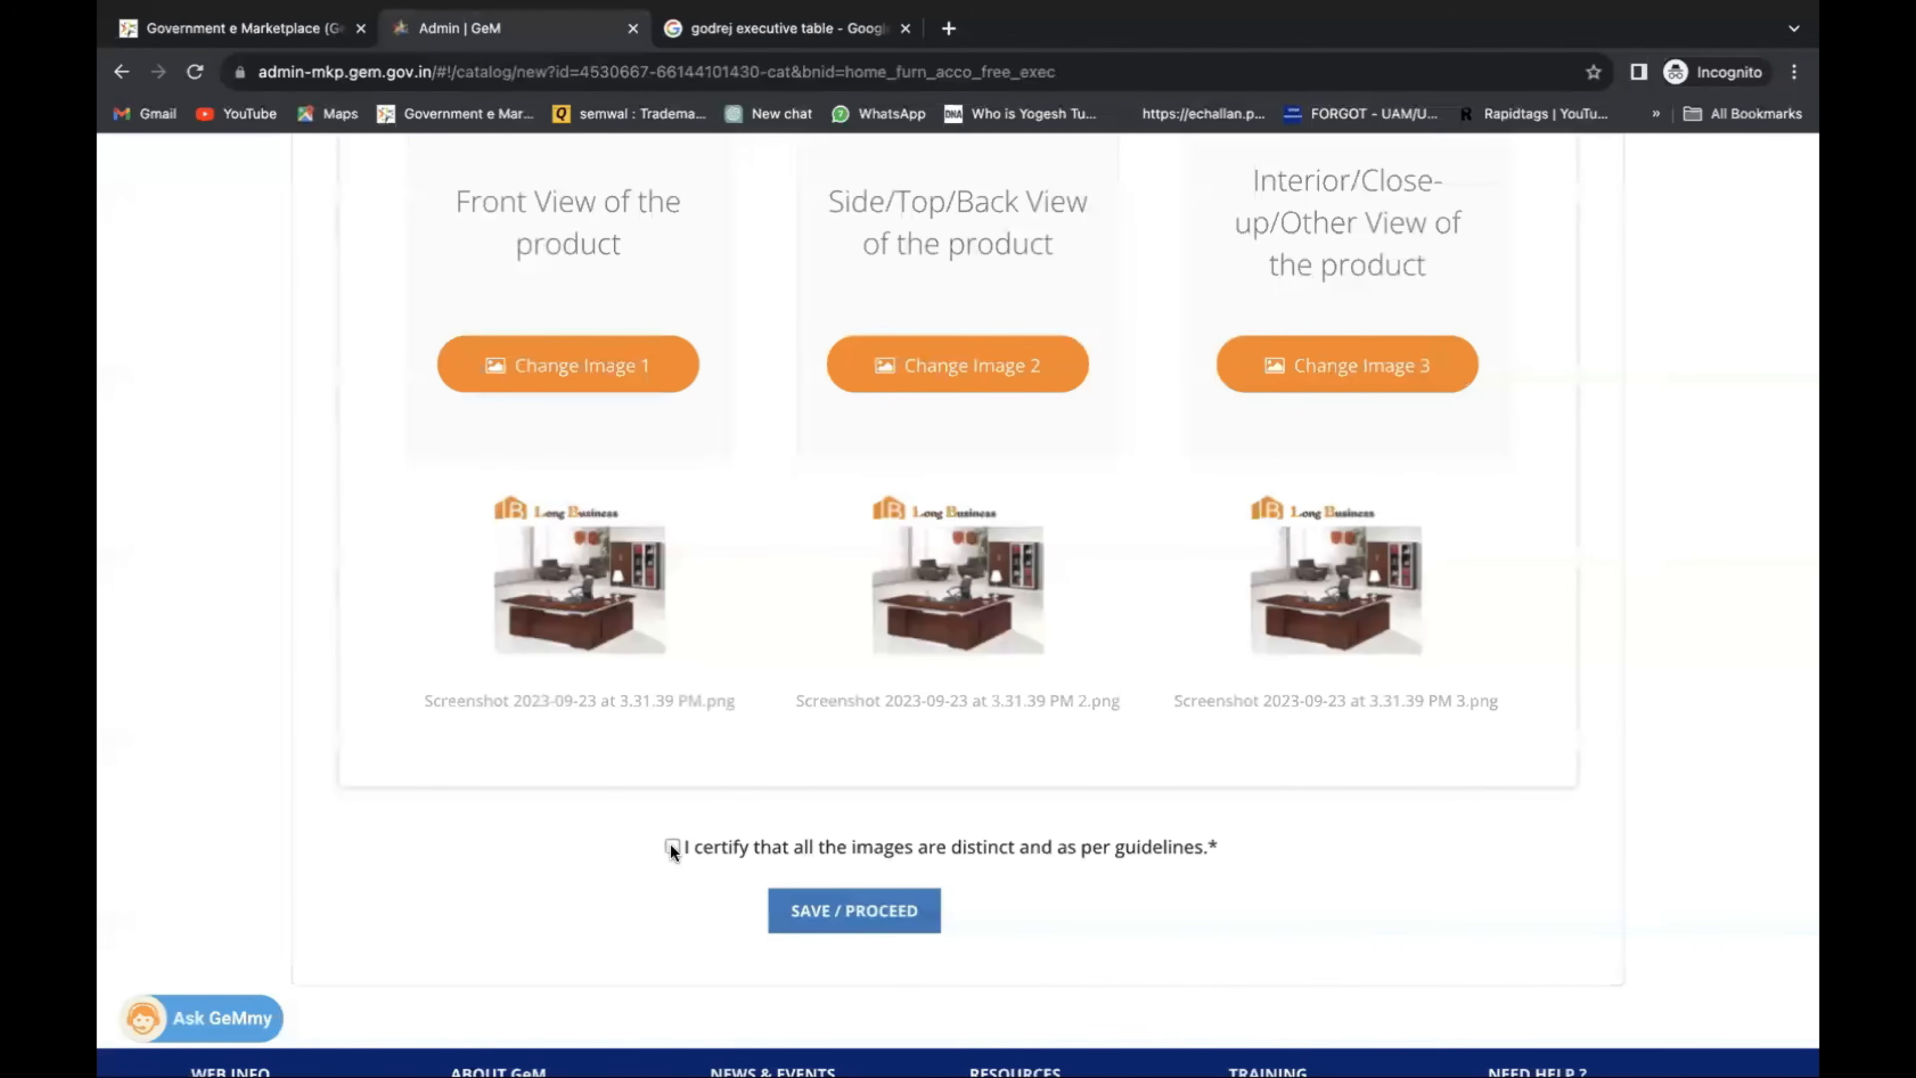
pyautogui.scroll(-2, 1079, 838)
# Save the images, accept the GeM terms and conditions, enter the captcha and publish.
pyautogui.click(873, 757)
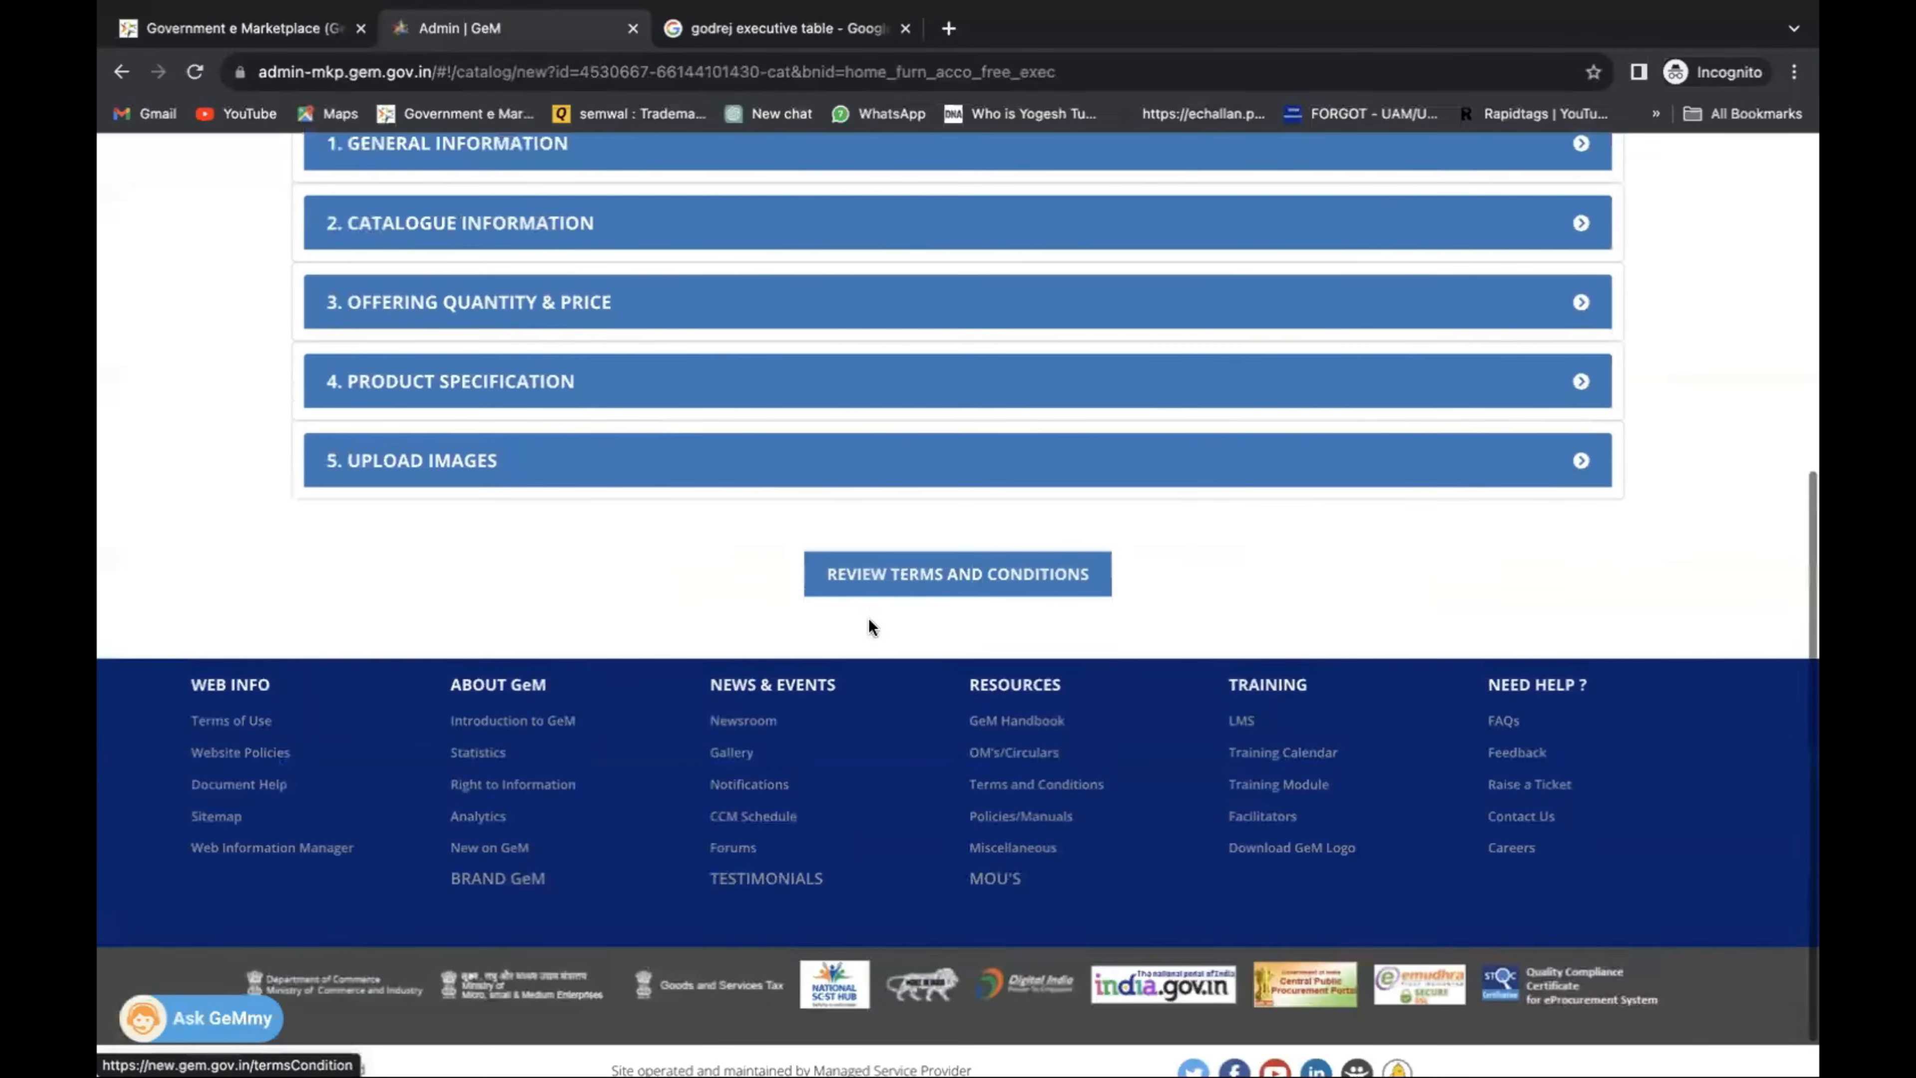
pyautogui.click(941, 574)
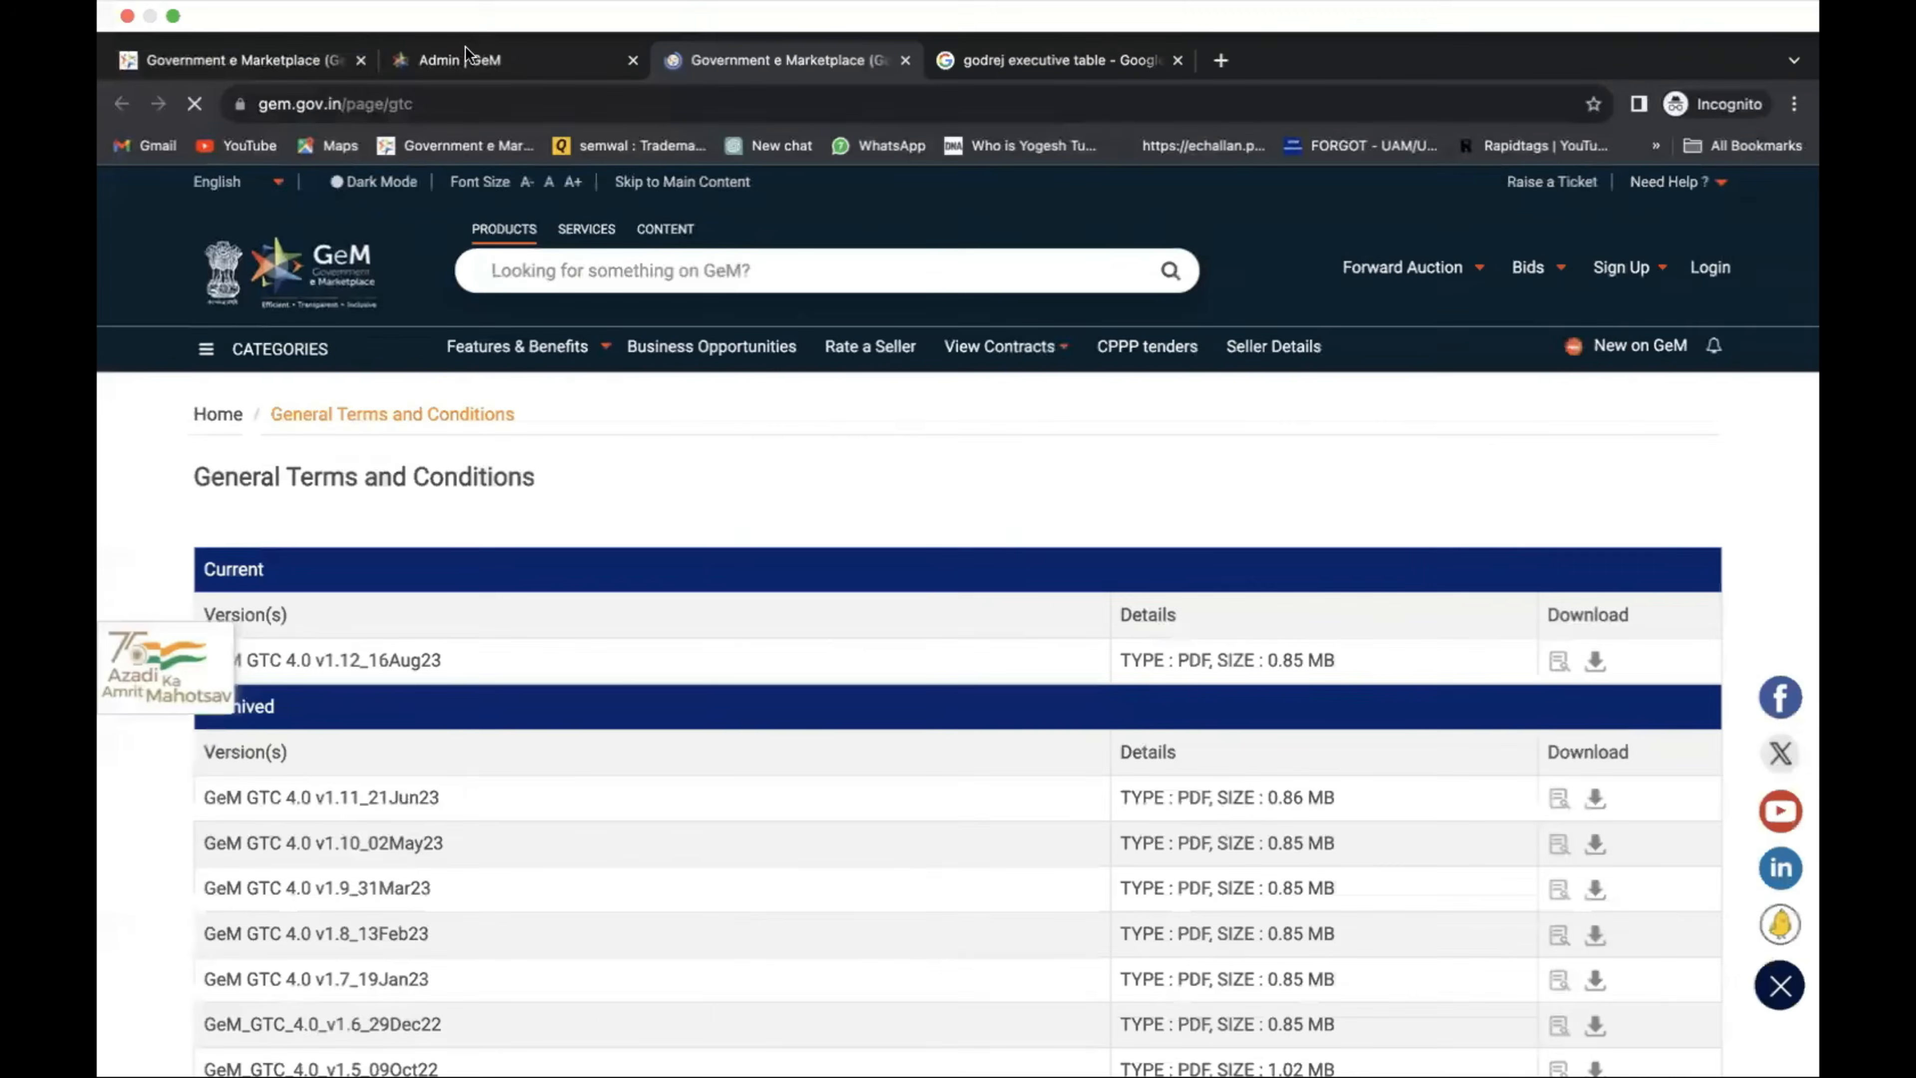
pyautogui.click(467, 50)
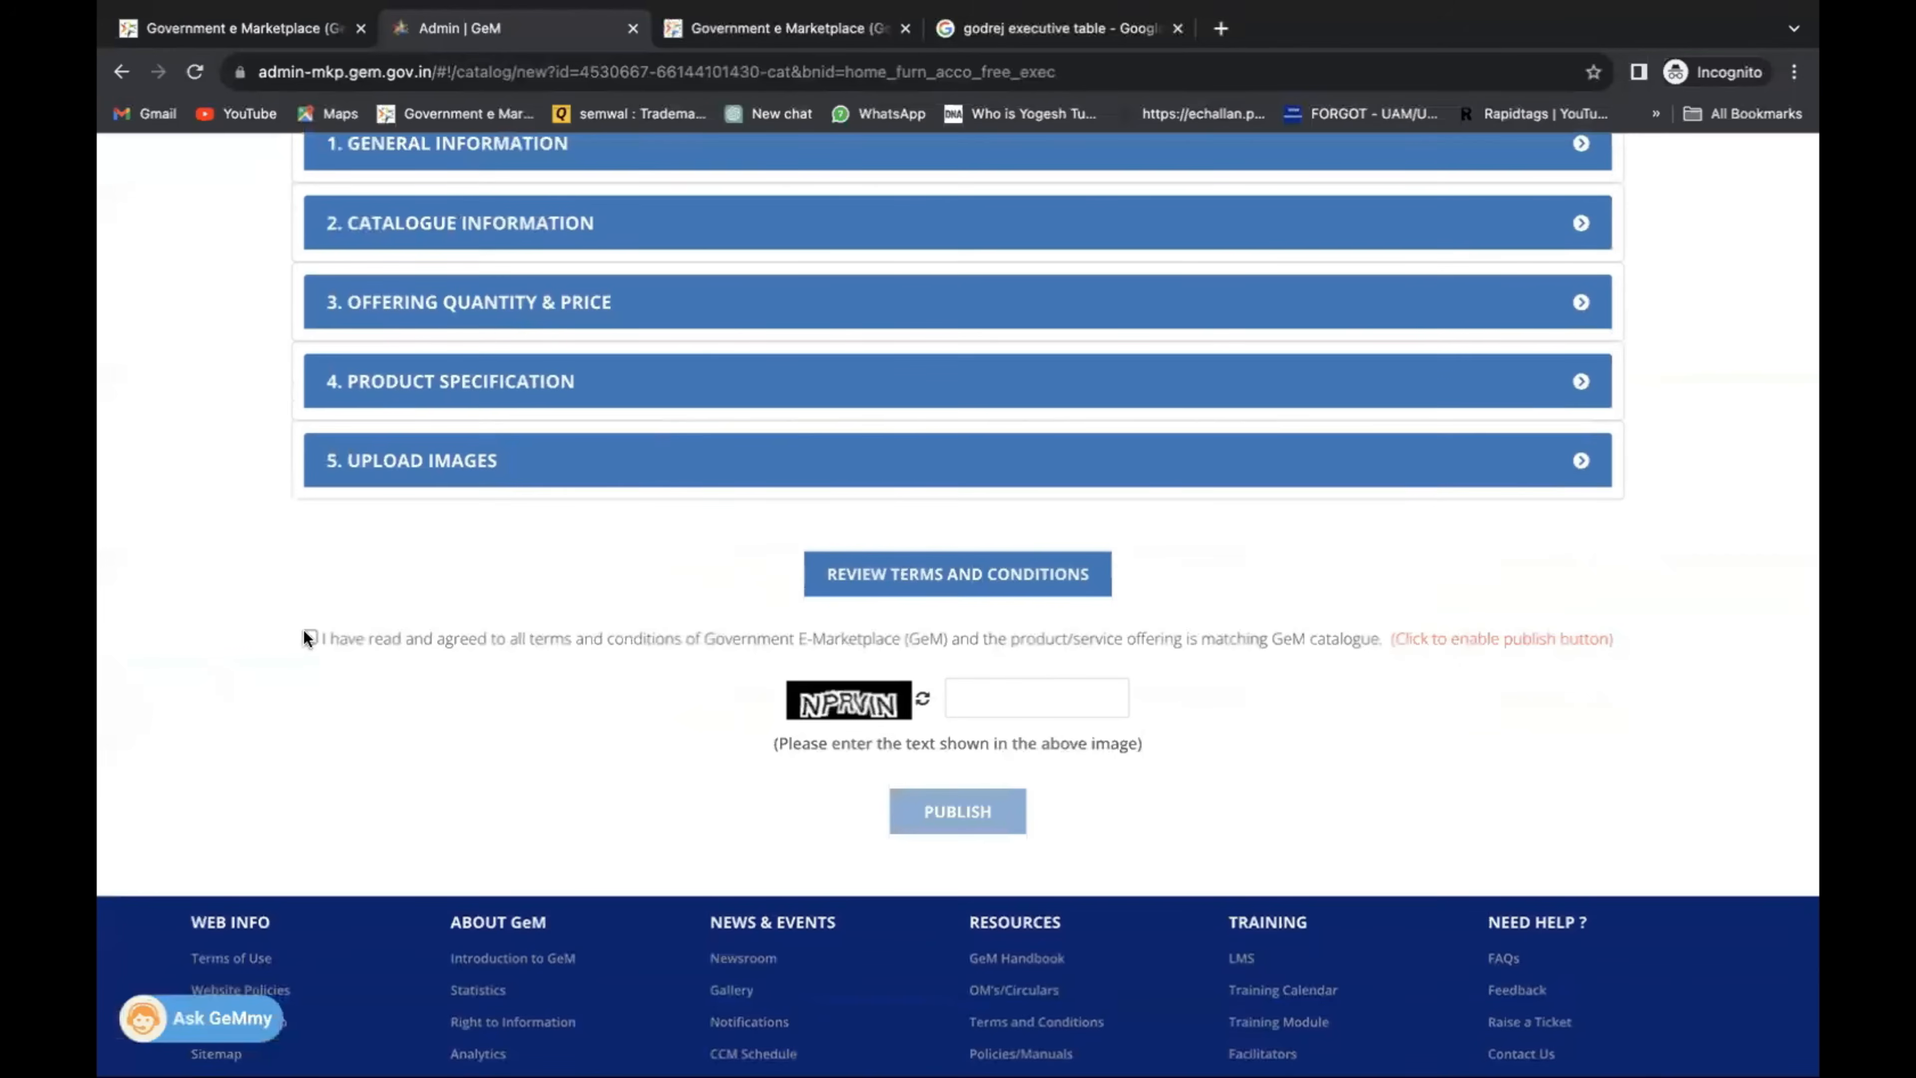
pyautogui.click(308, 638)
pyautogui.click(995, 694)
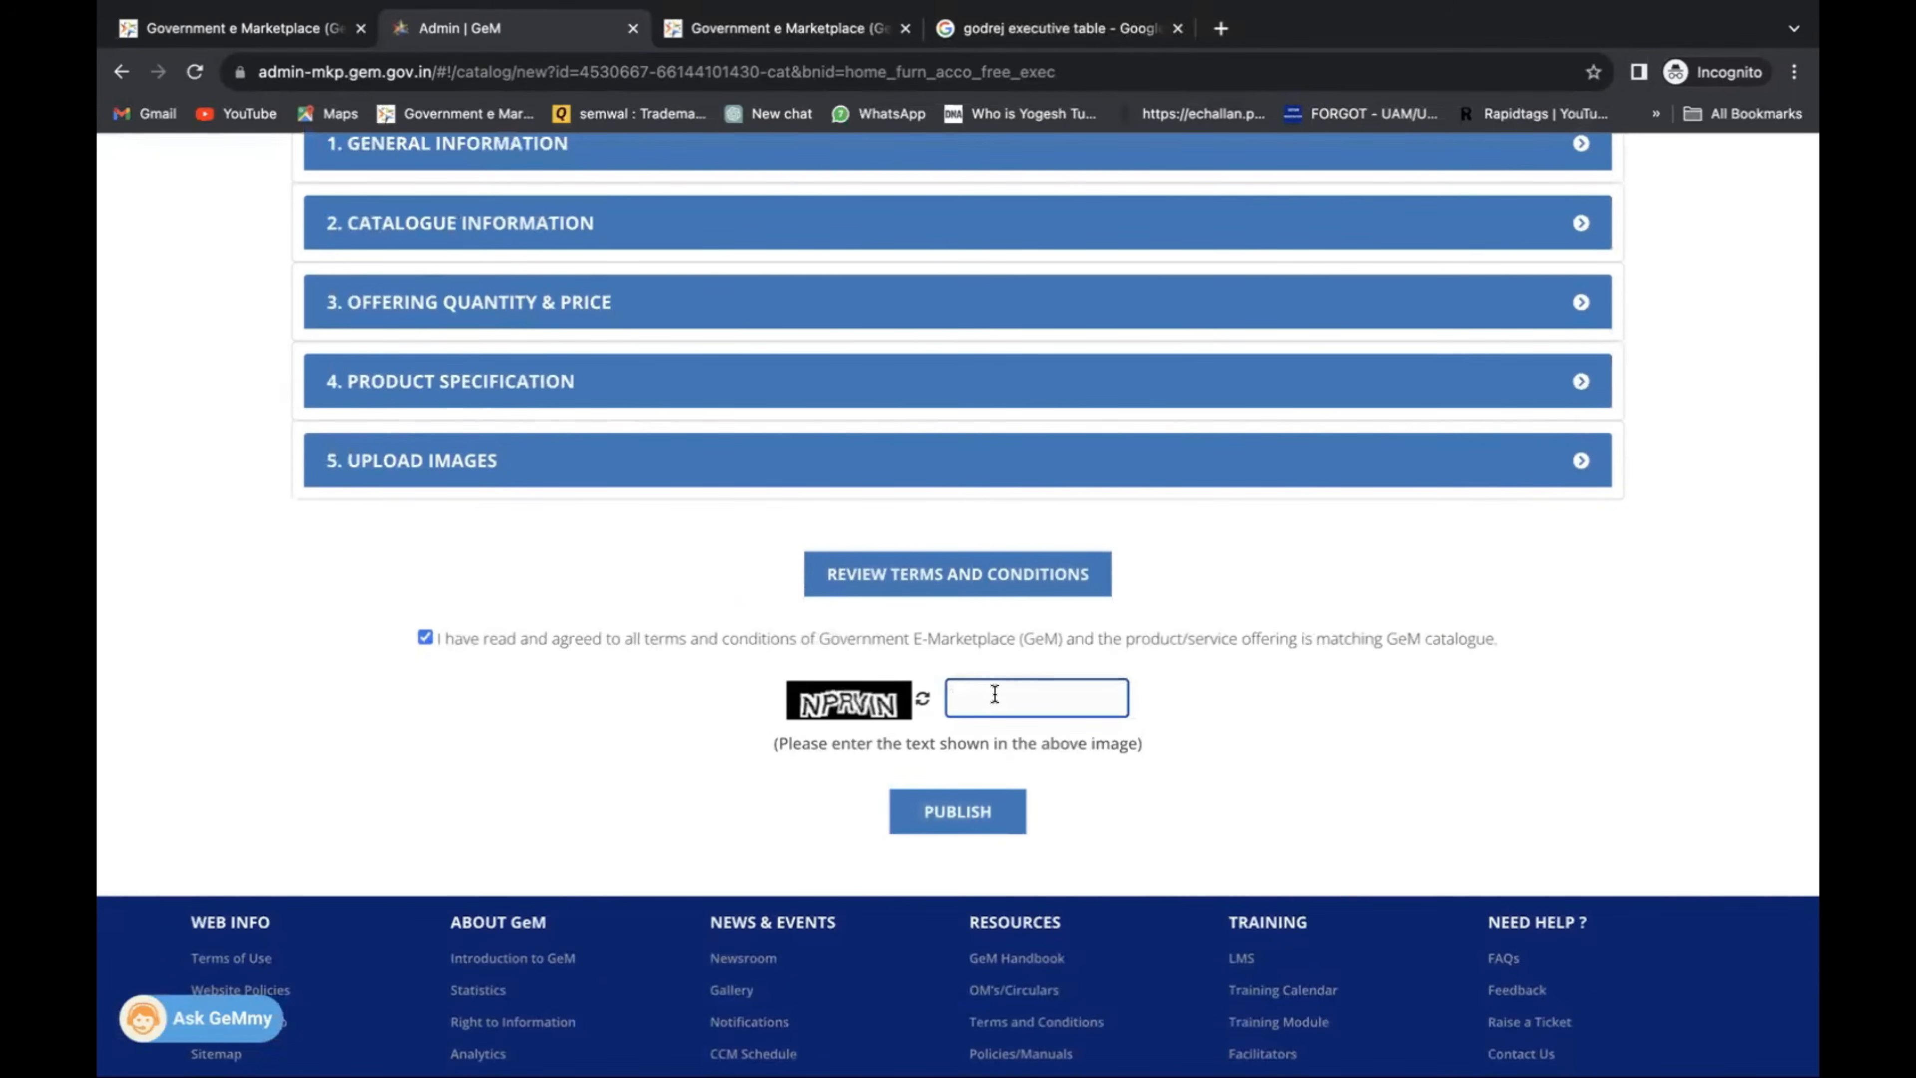
pyautogui.write('NPRVIN')
pyautogui.click(976, 812)
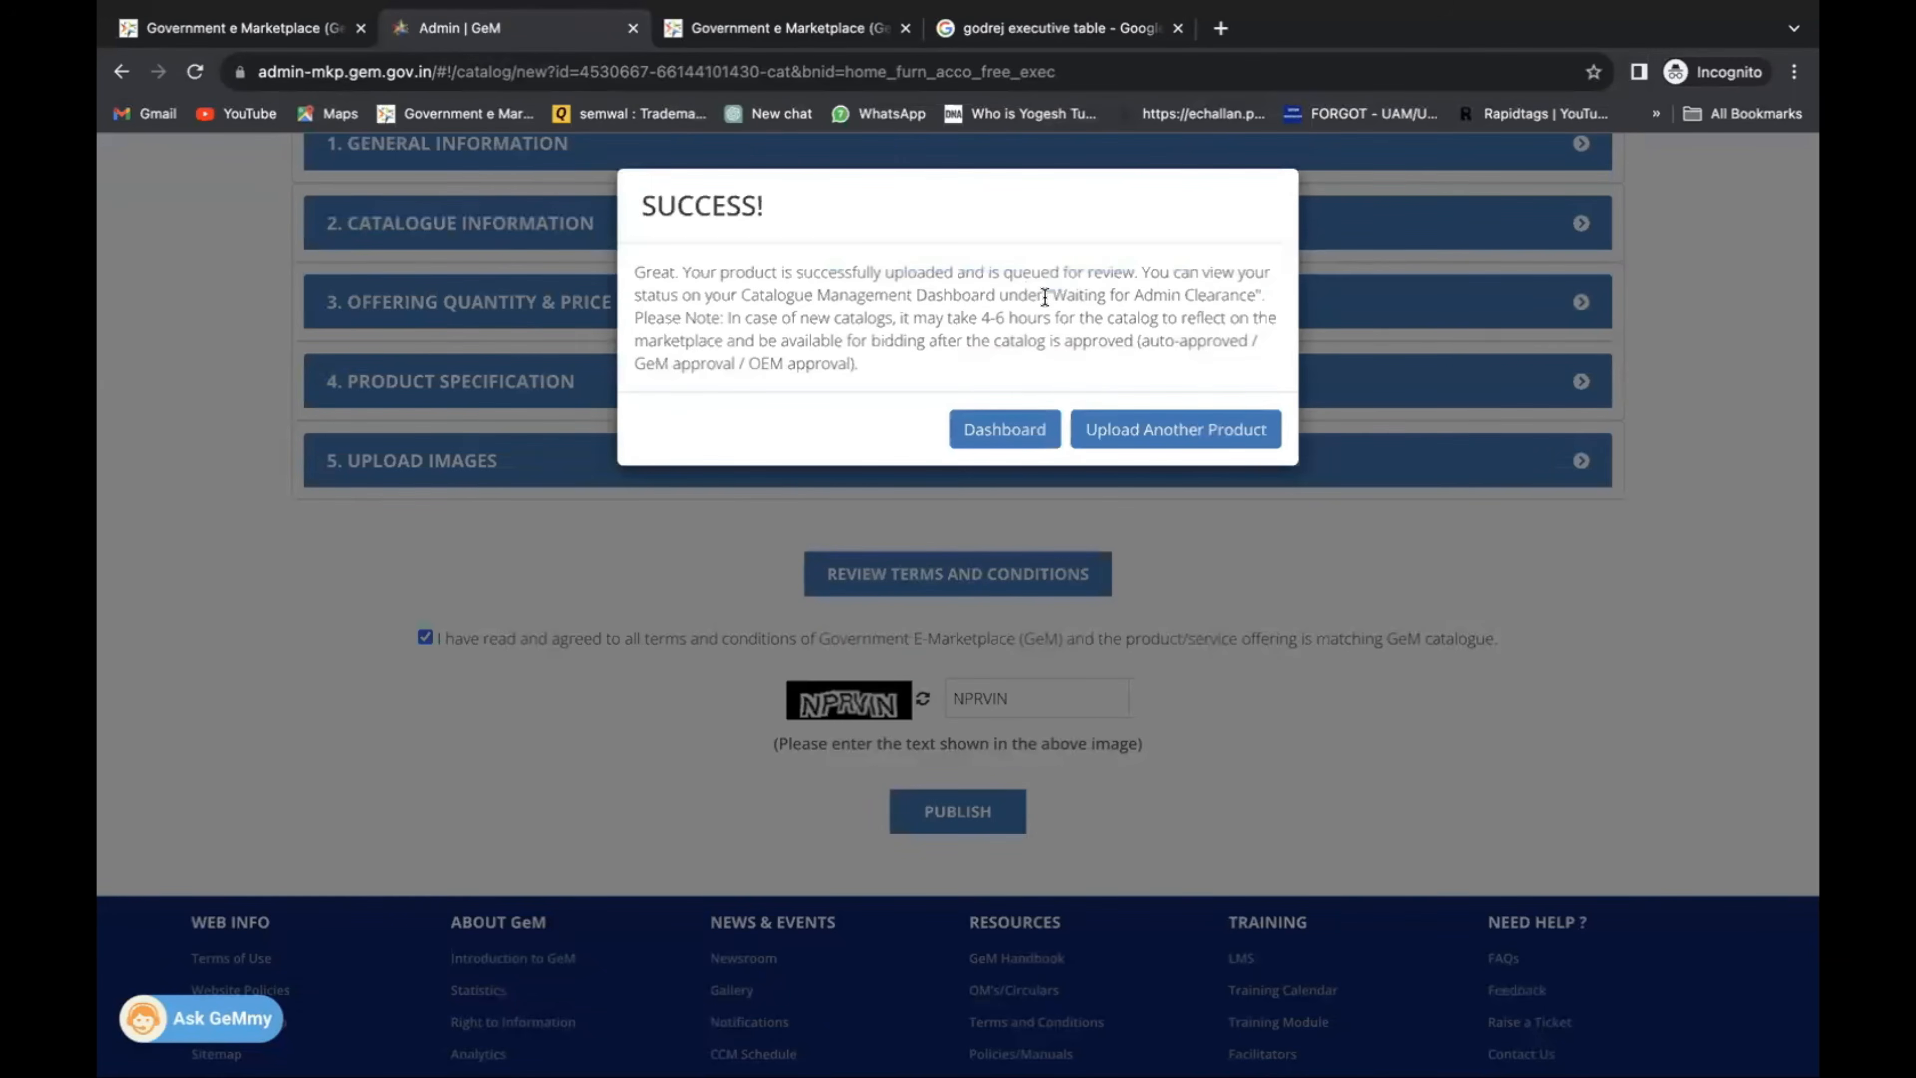
# Note the 'Waiting for Admin Clearance' status, then go to the catalogue Dashboard.
pyautogui.moveTo(1048, 296); pyautogui.dragTo(1261, 294)
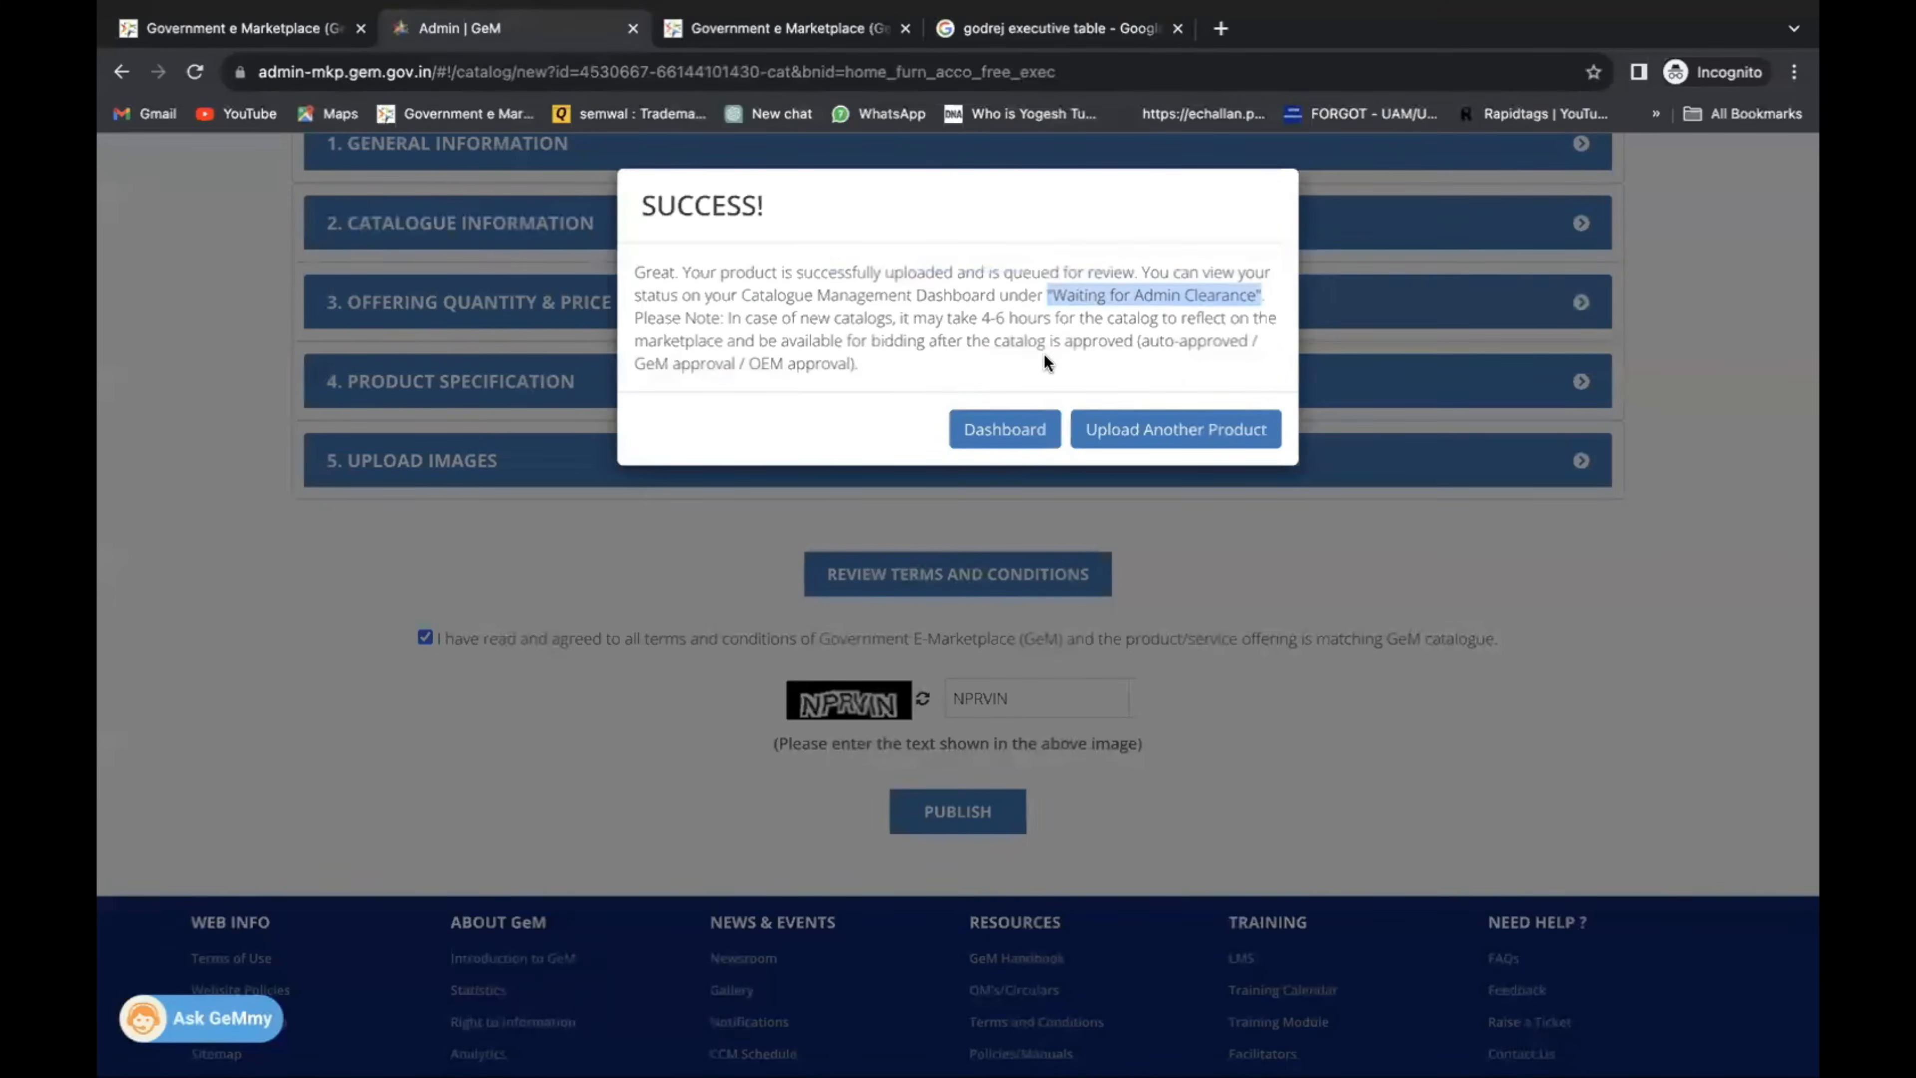
pyautogui.click(1011, 427)
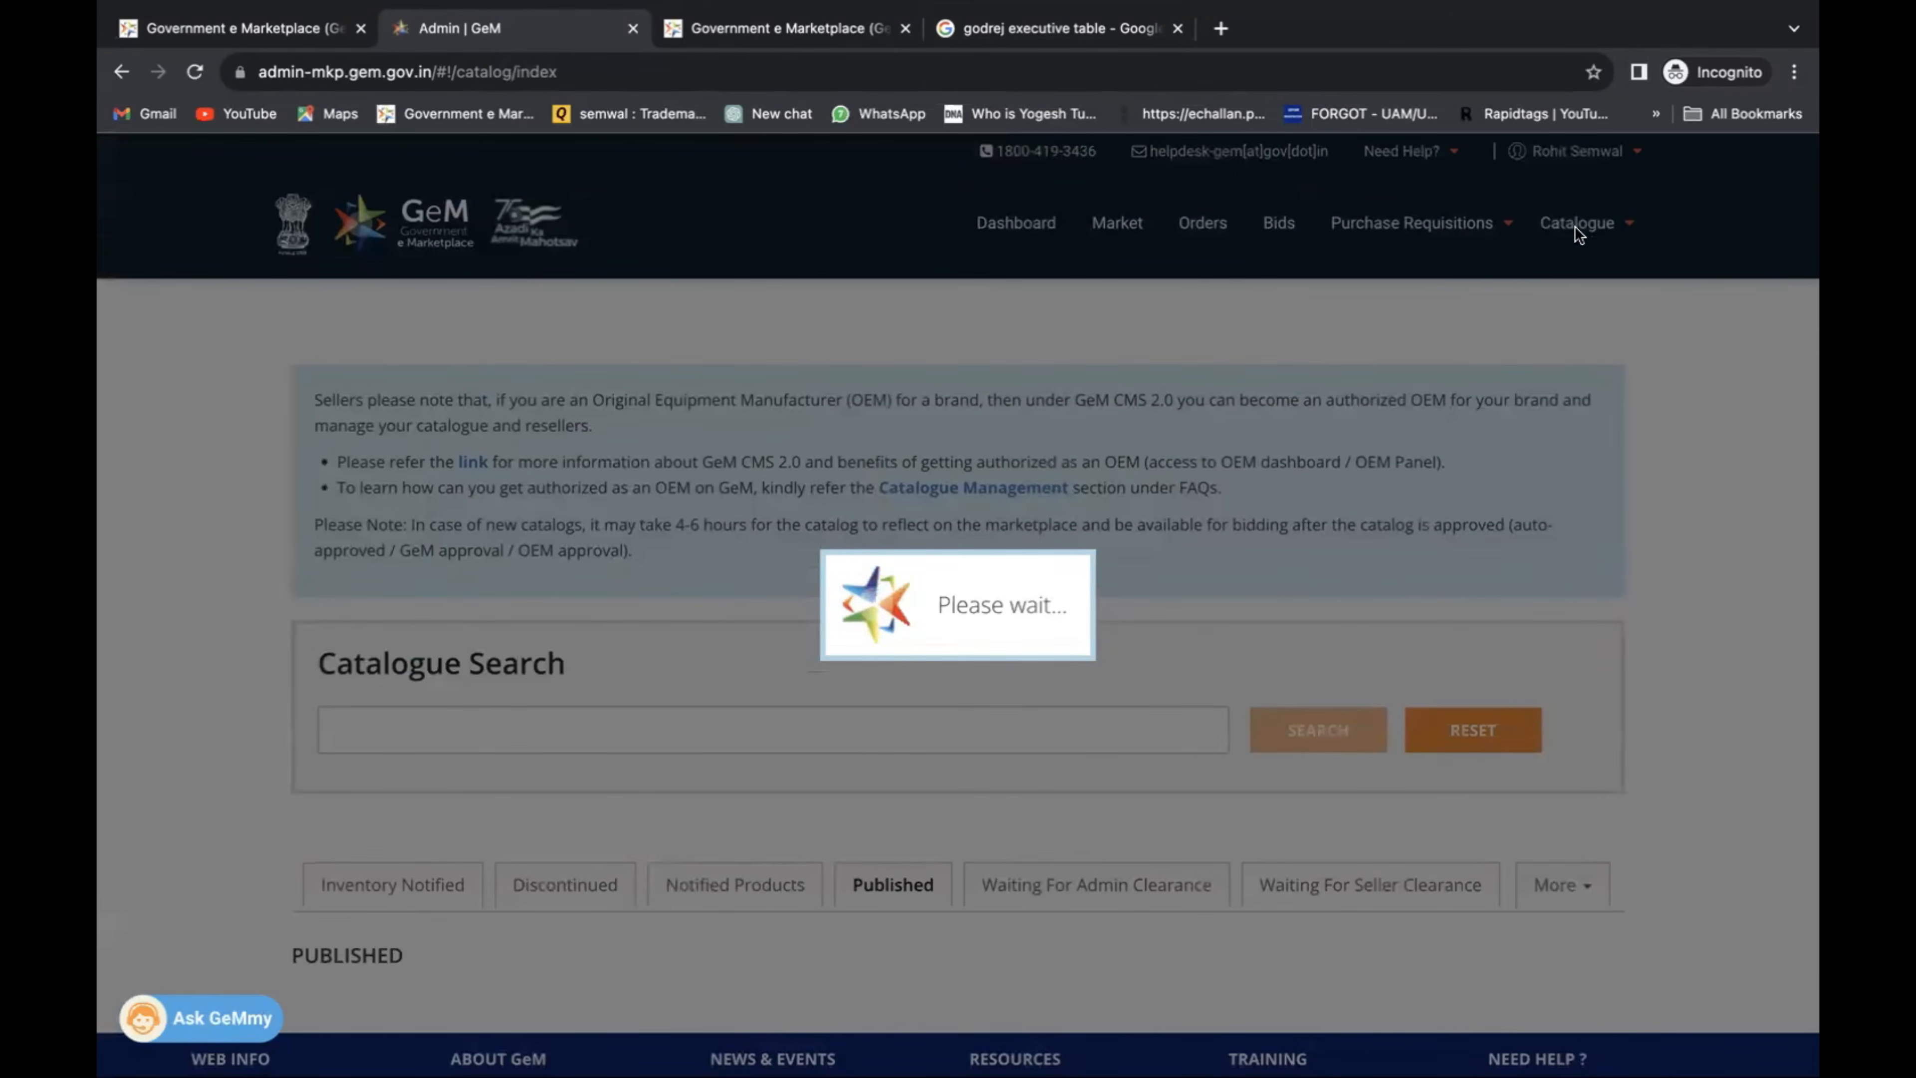
pyautogui.click(781, 35)
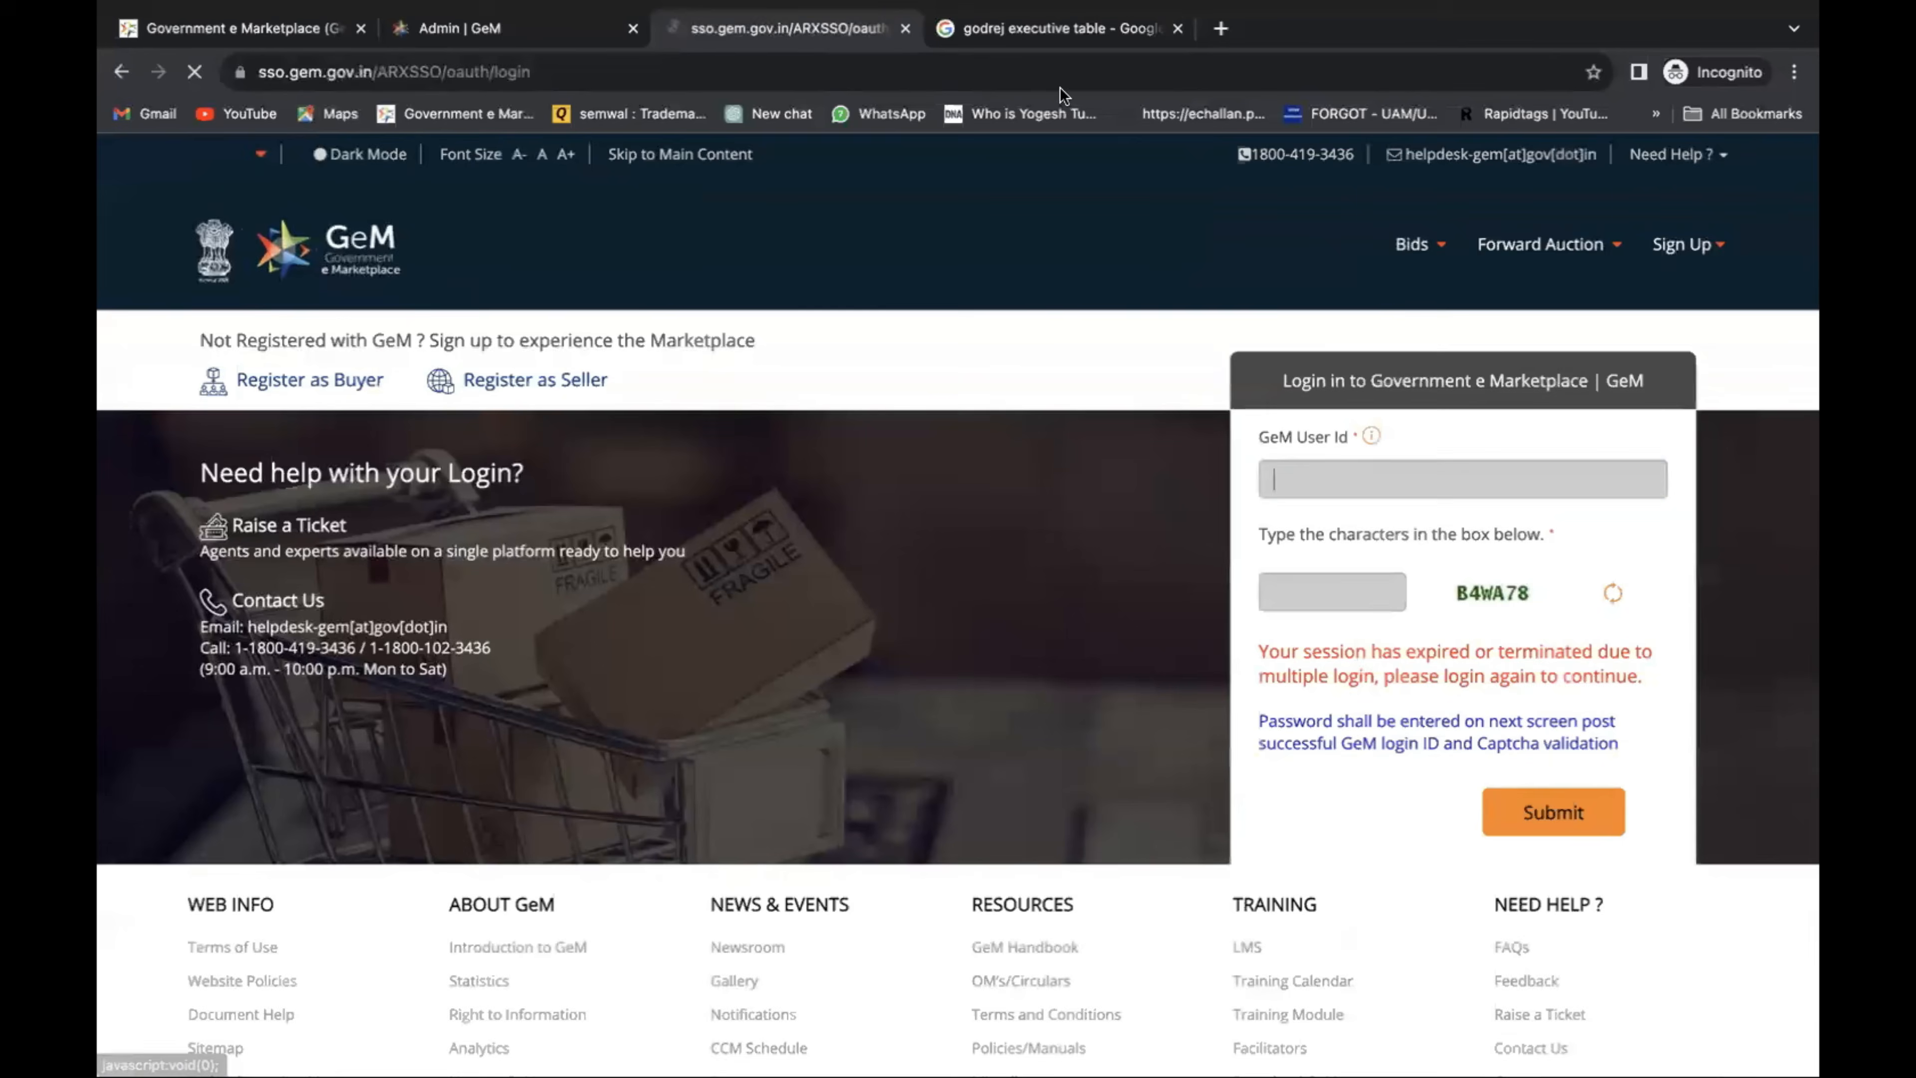
pyautogui.click(607, 30)
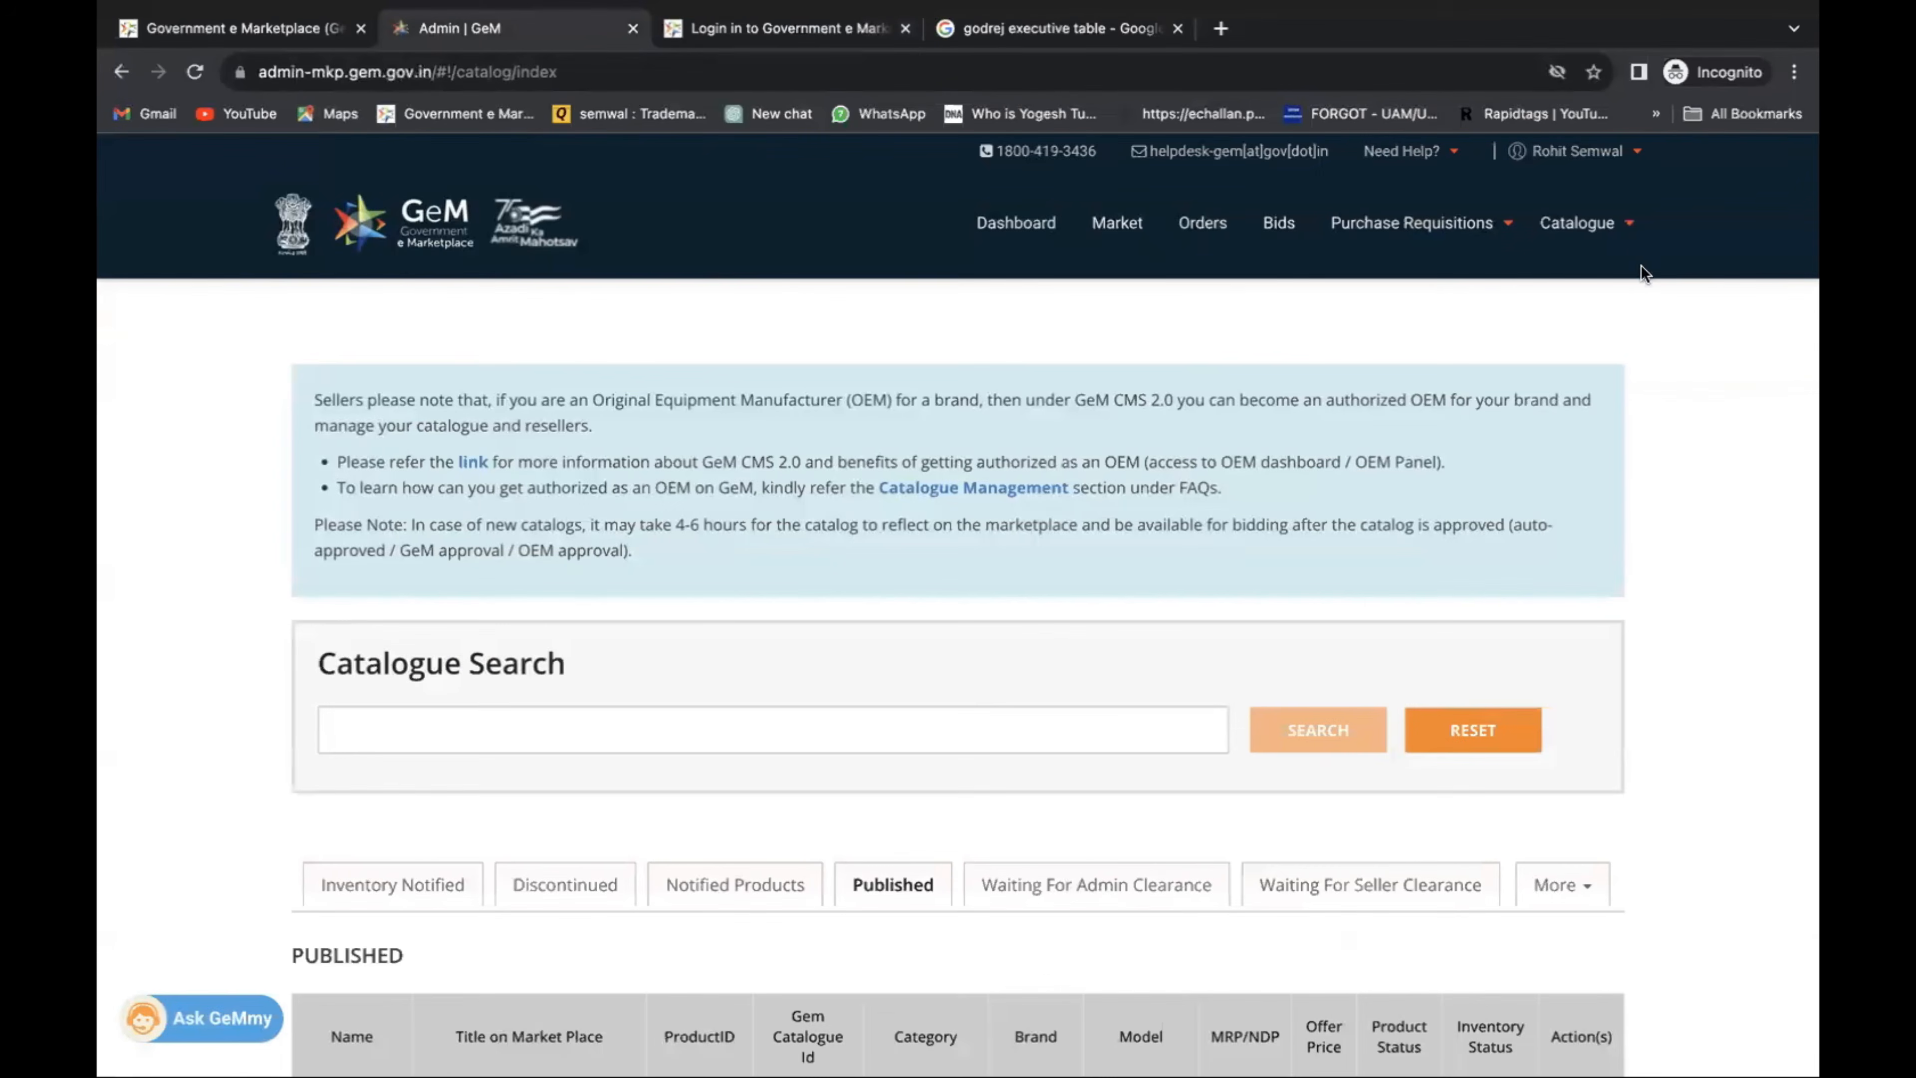
pyautogui.click(1629, 232)
pyautogui.moveTo(1606, 266)
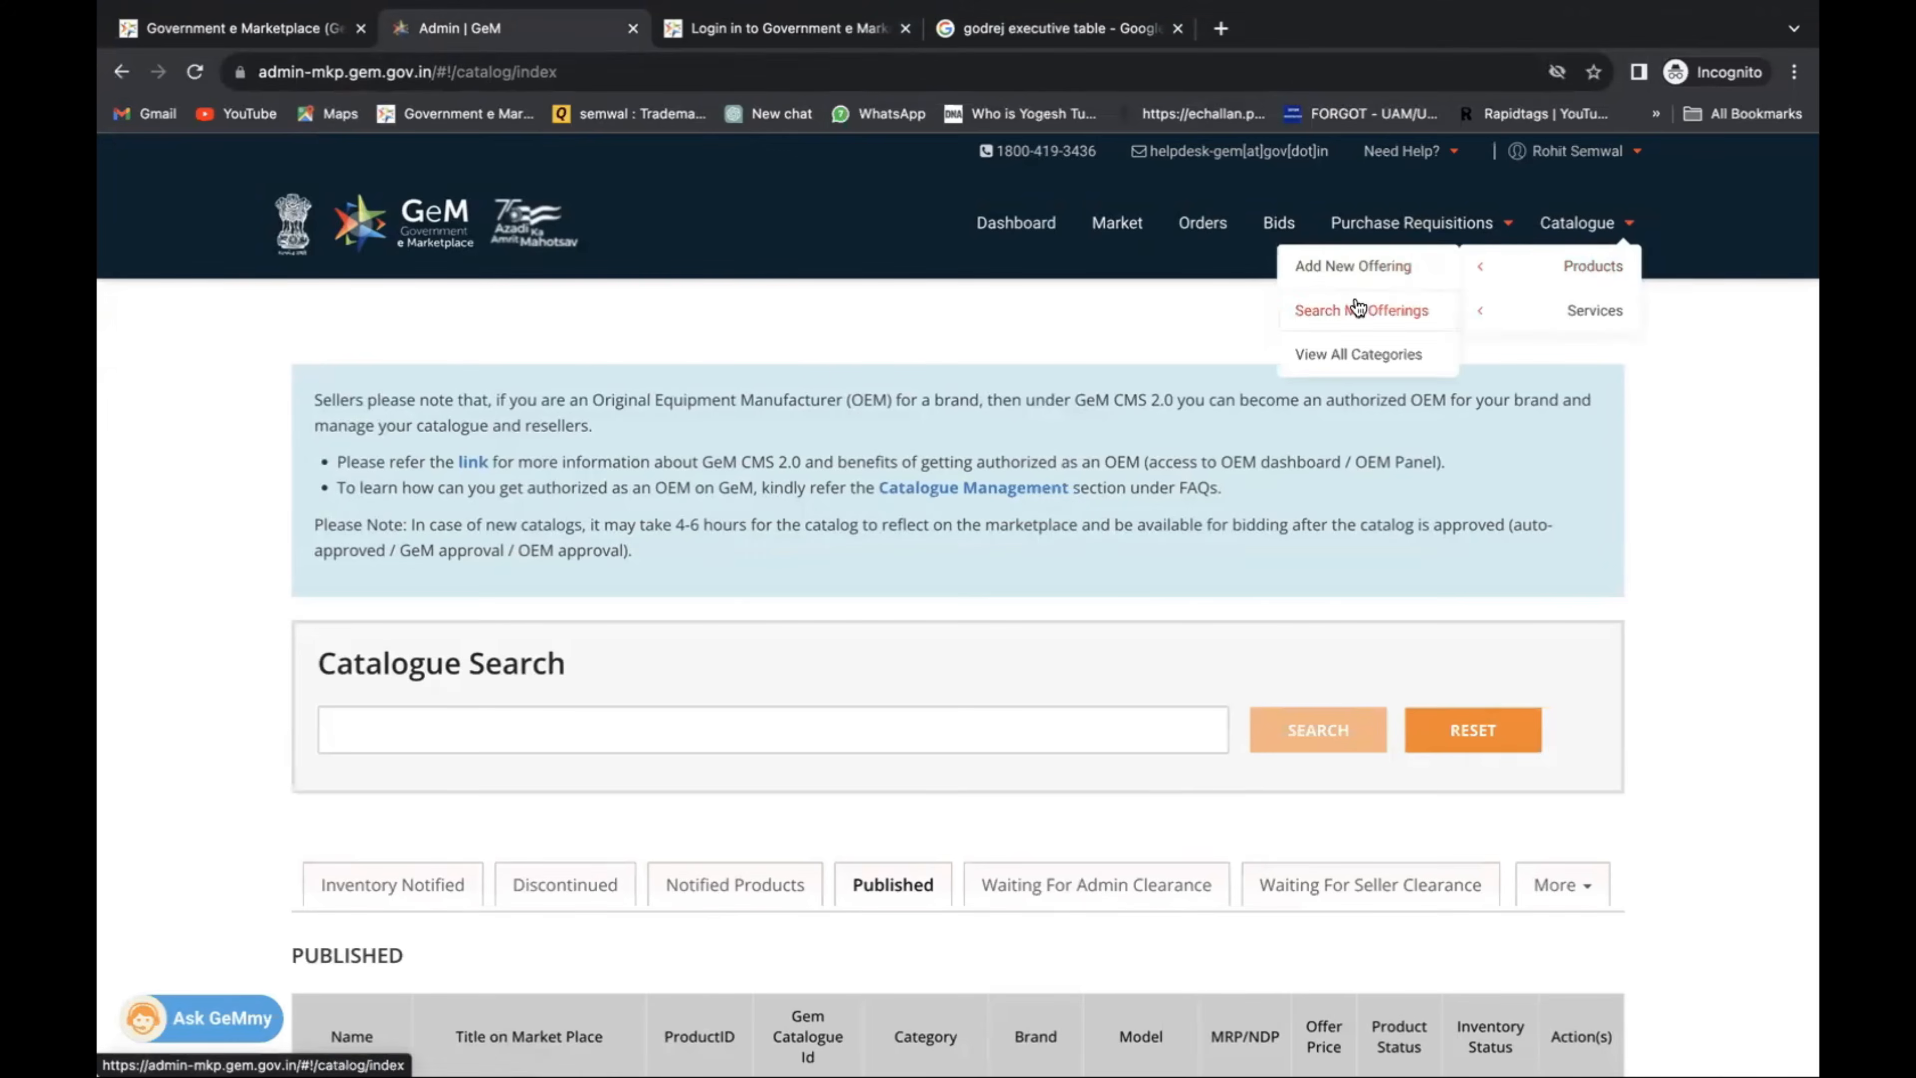
pyautogui.scroll(-7, 1199, 336)
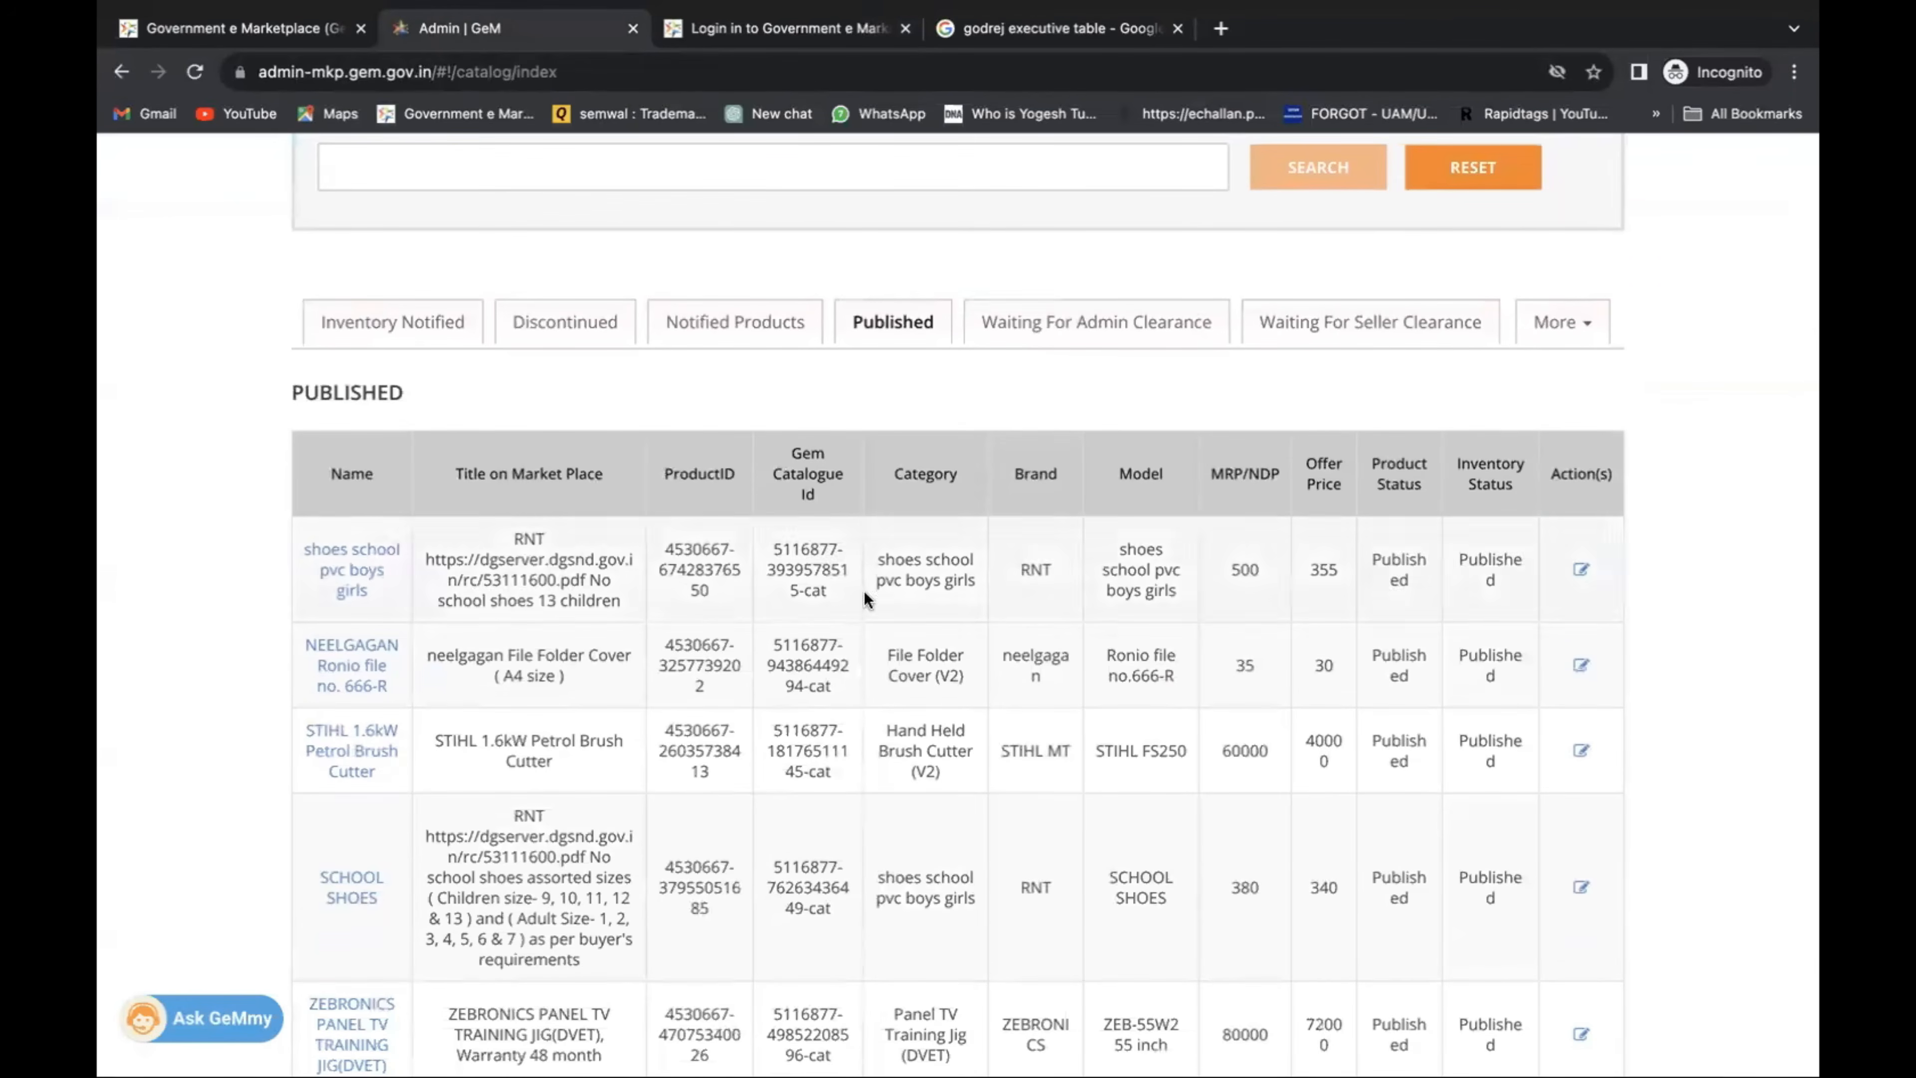
pyautogui.click(1048, 322)
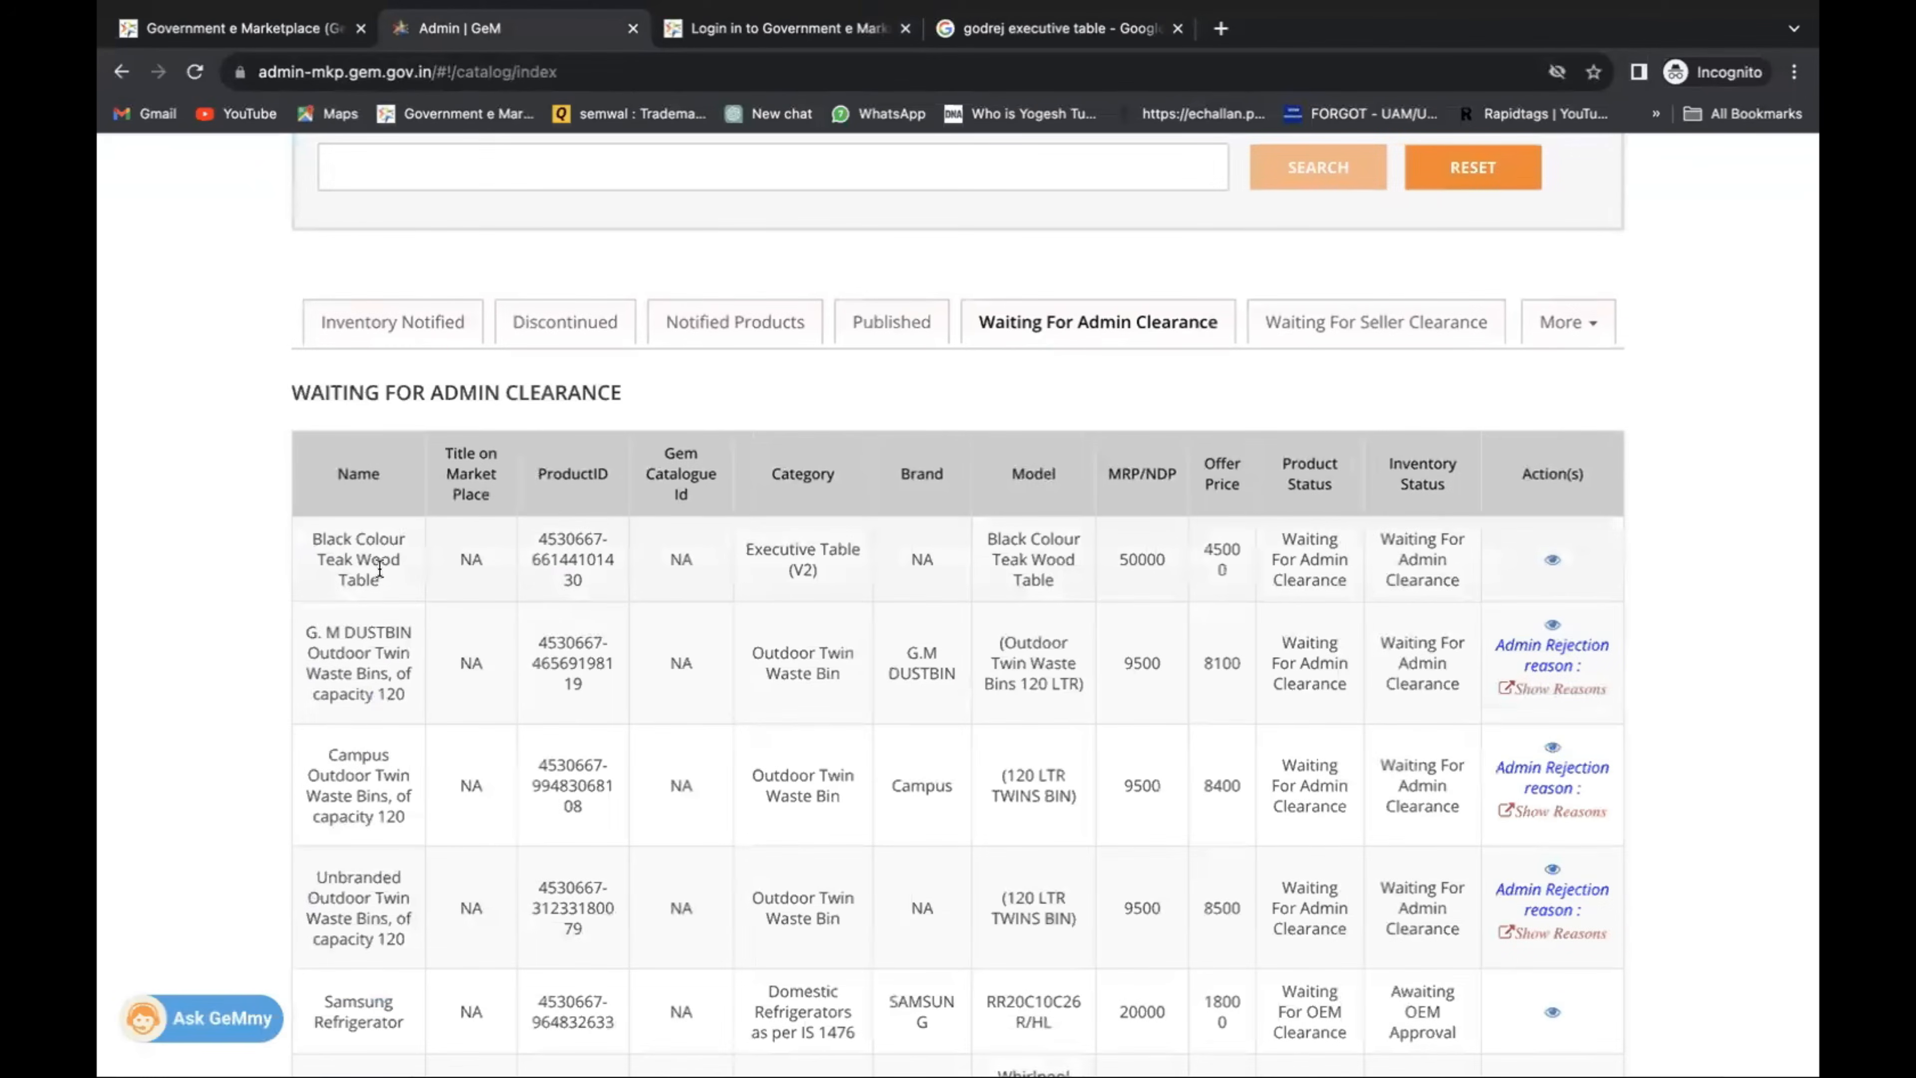
pyautogui.moveTo(302, 578); pyautogui.dragTo(1548, 560)
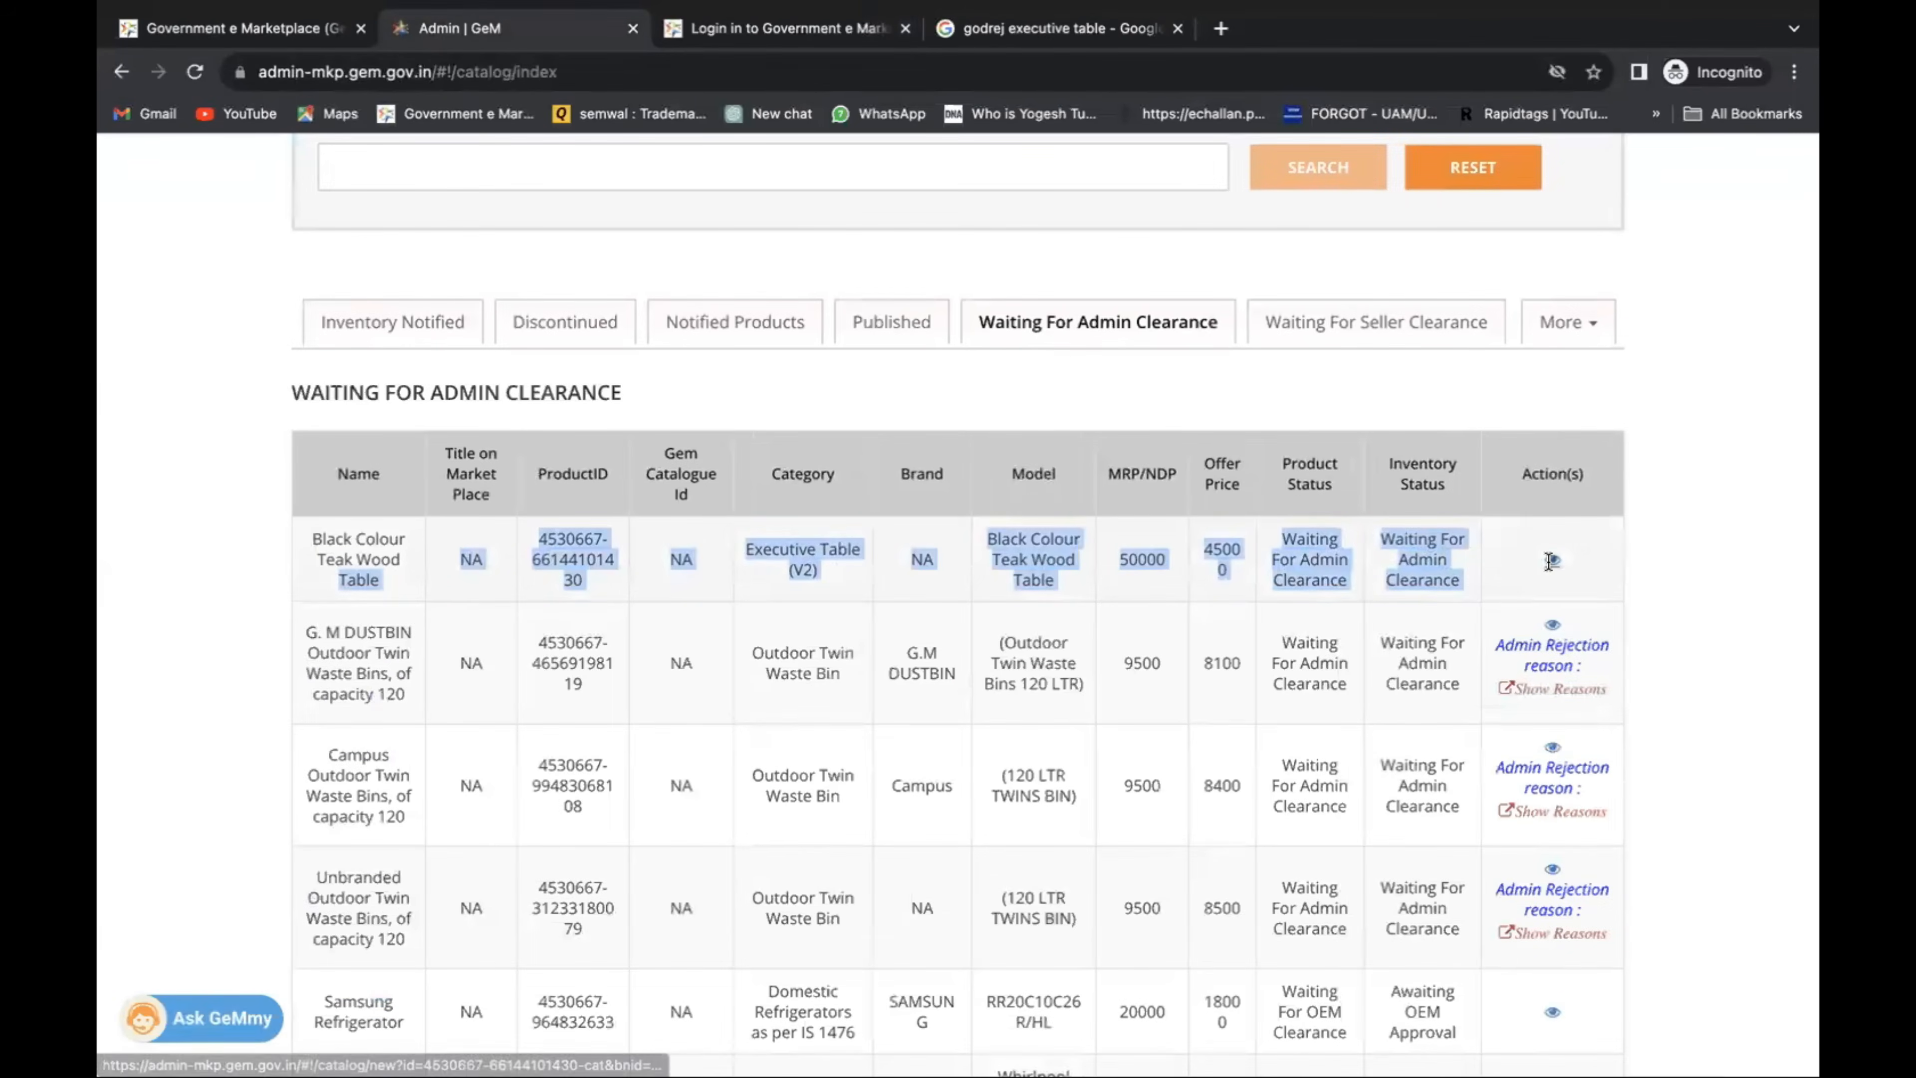
pyautogui.click(1495, 581)
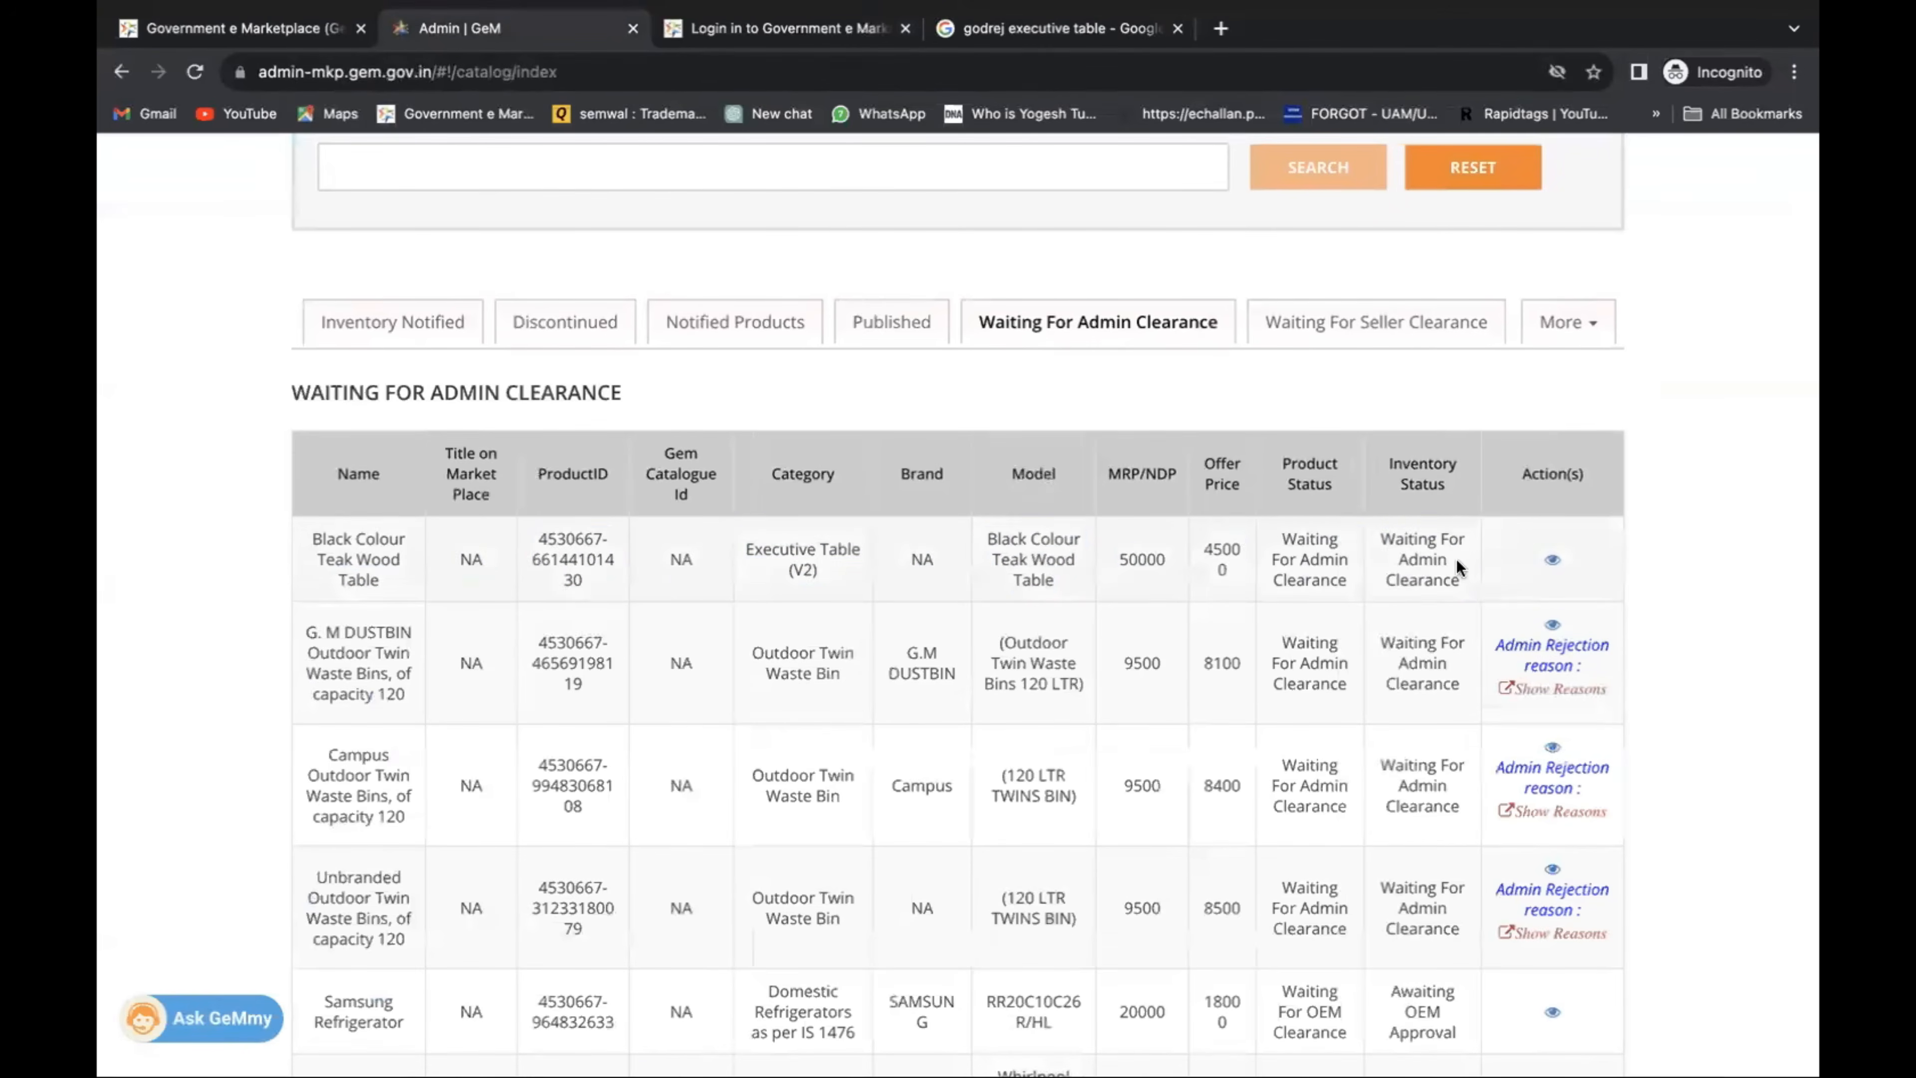
pyautogui.click(864, 333)
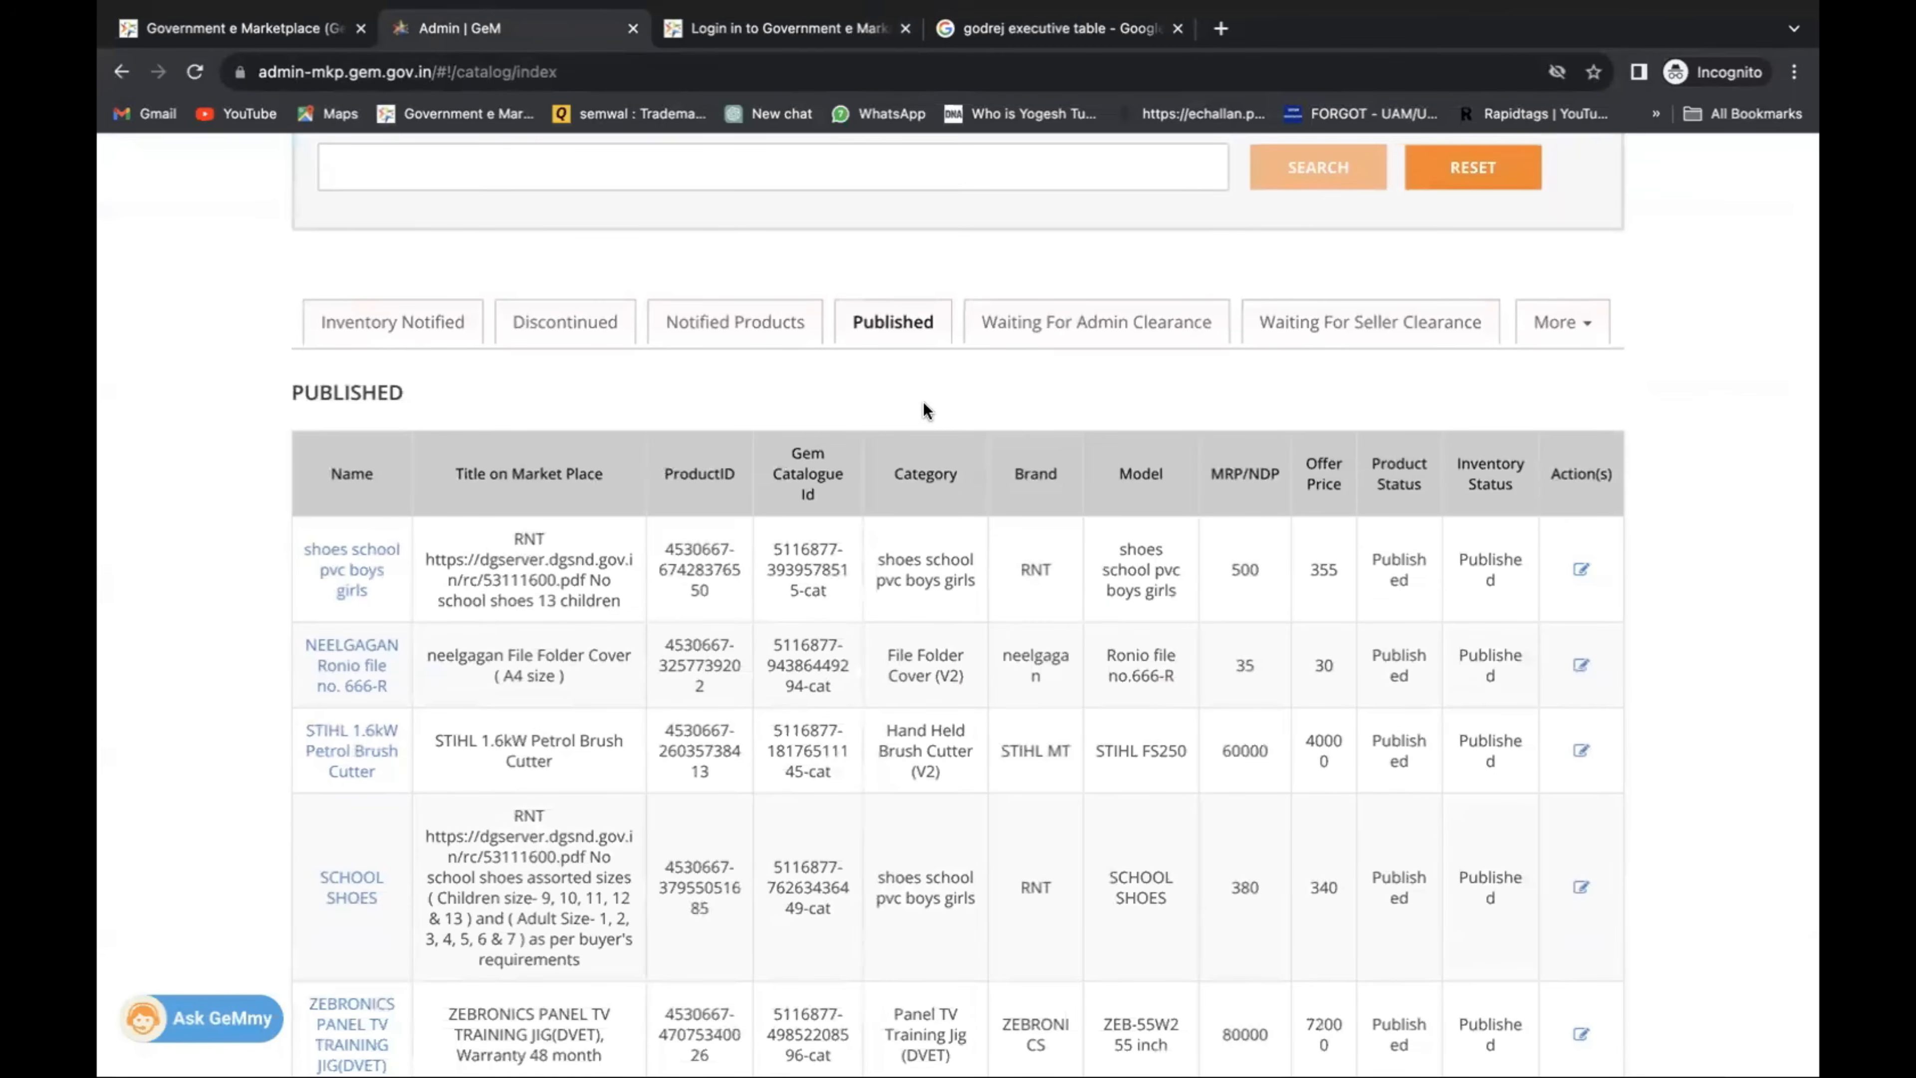
# Switch to Notified Products and read the admin rejection reasons for the Revolving Chair listing.
pyautogui.click(738, 319)
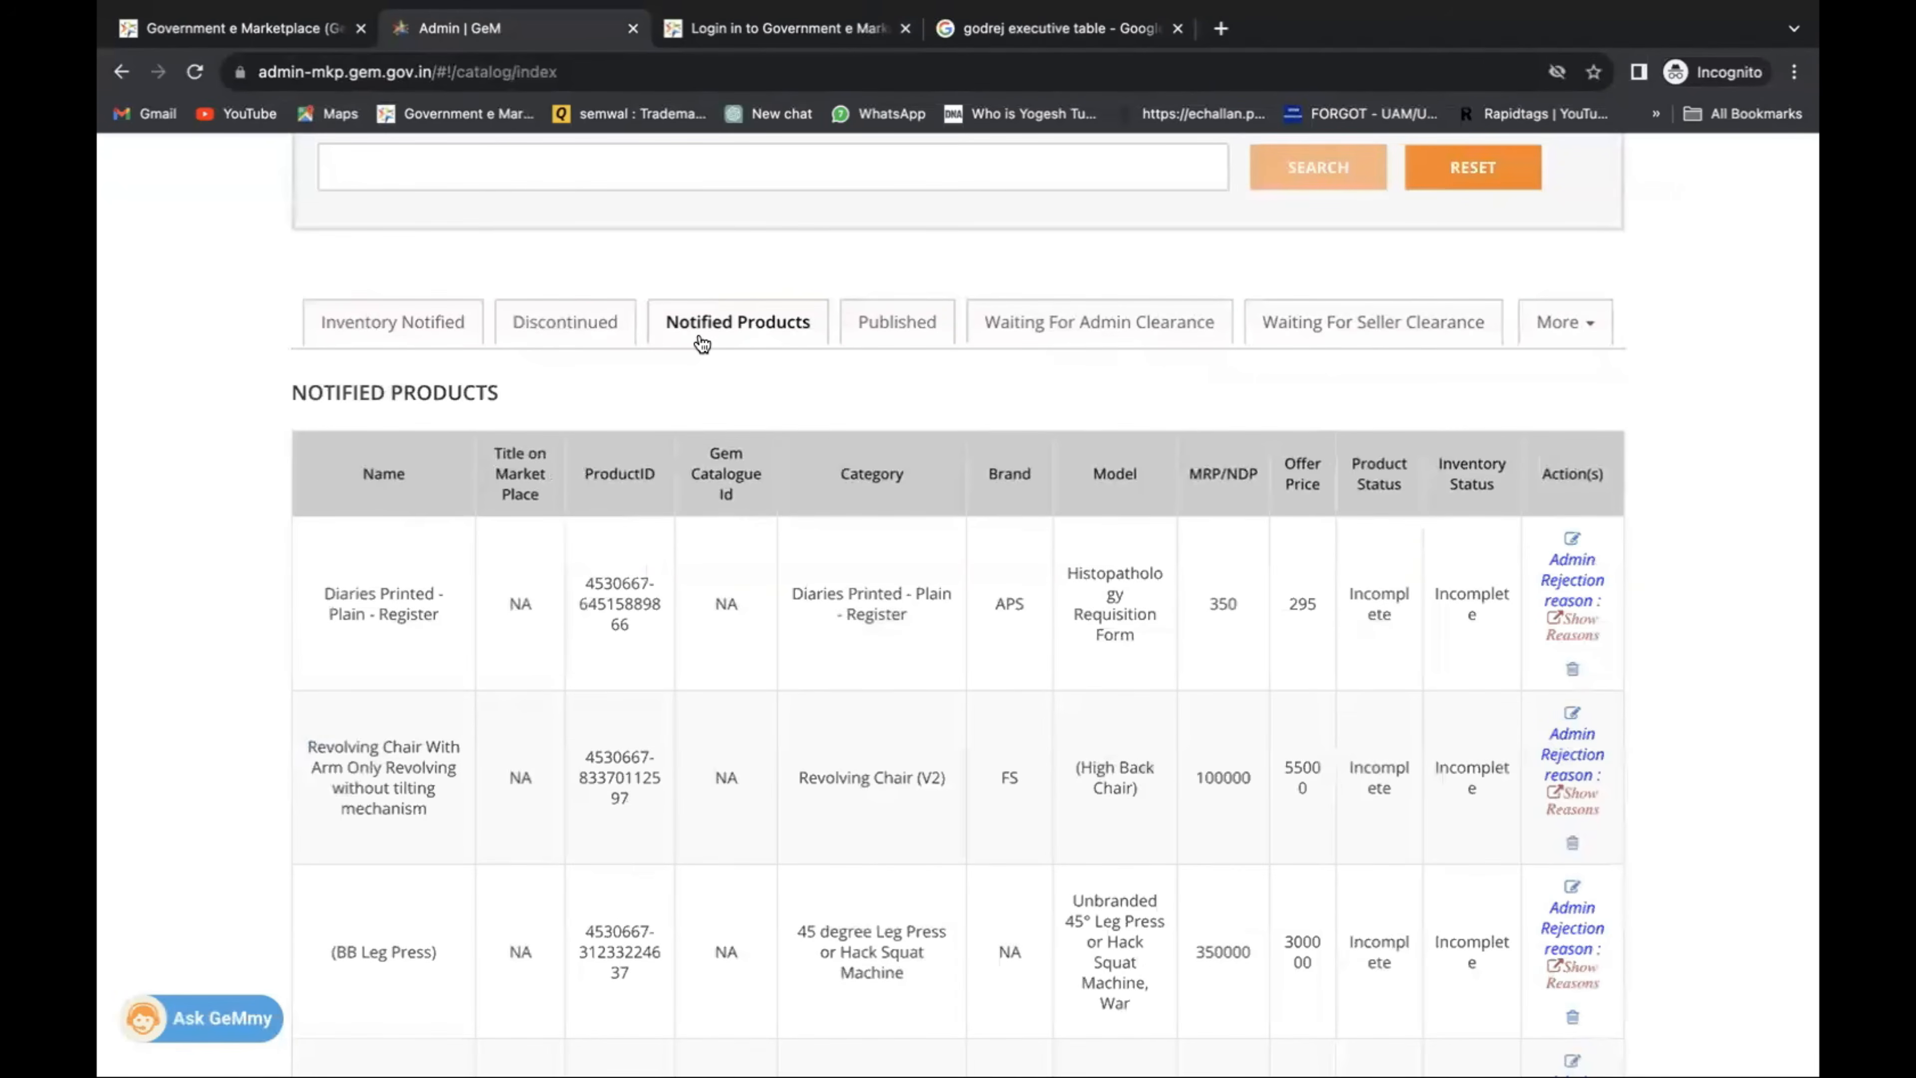
pyautogui.scroll(-6, 768, 379)
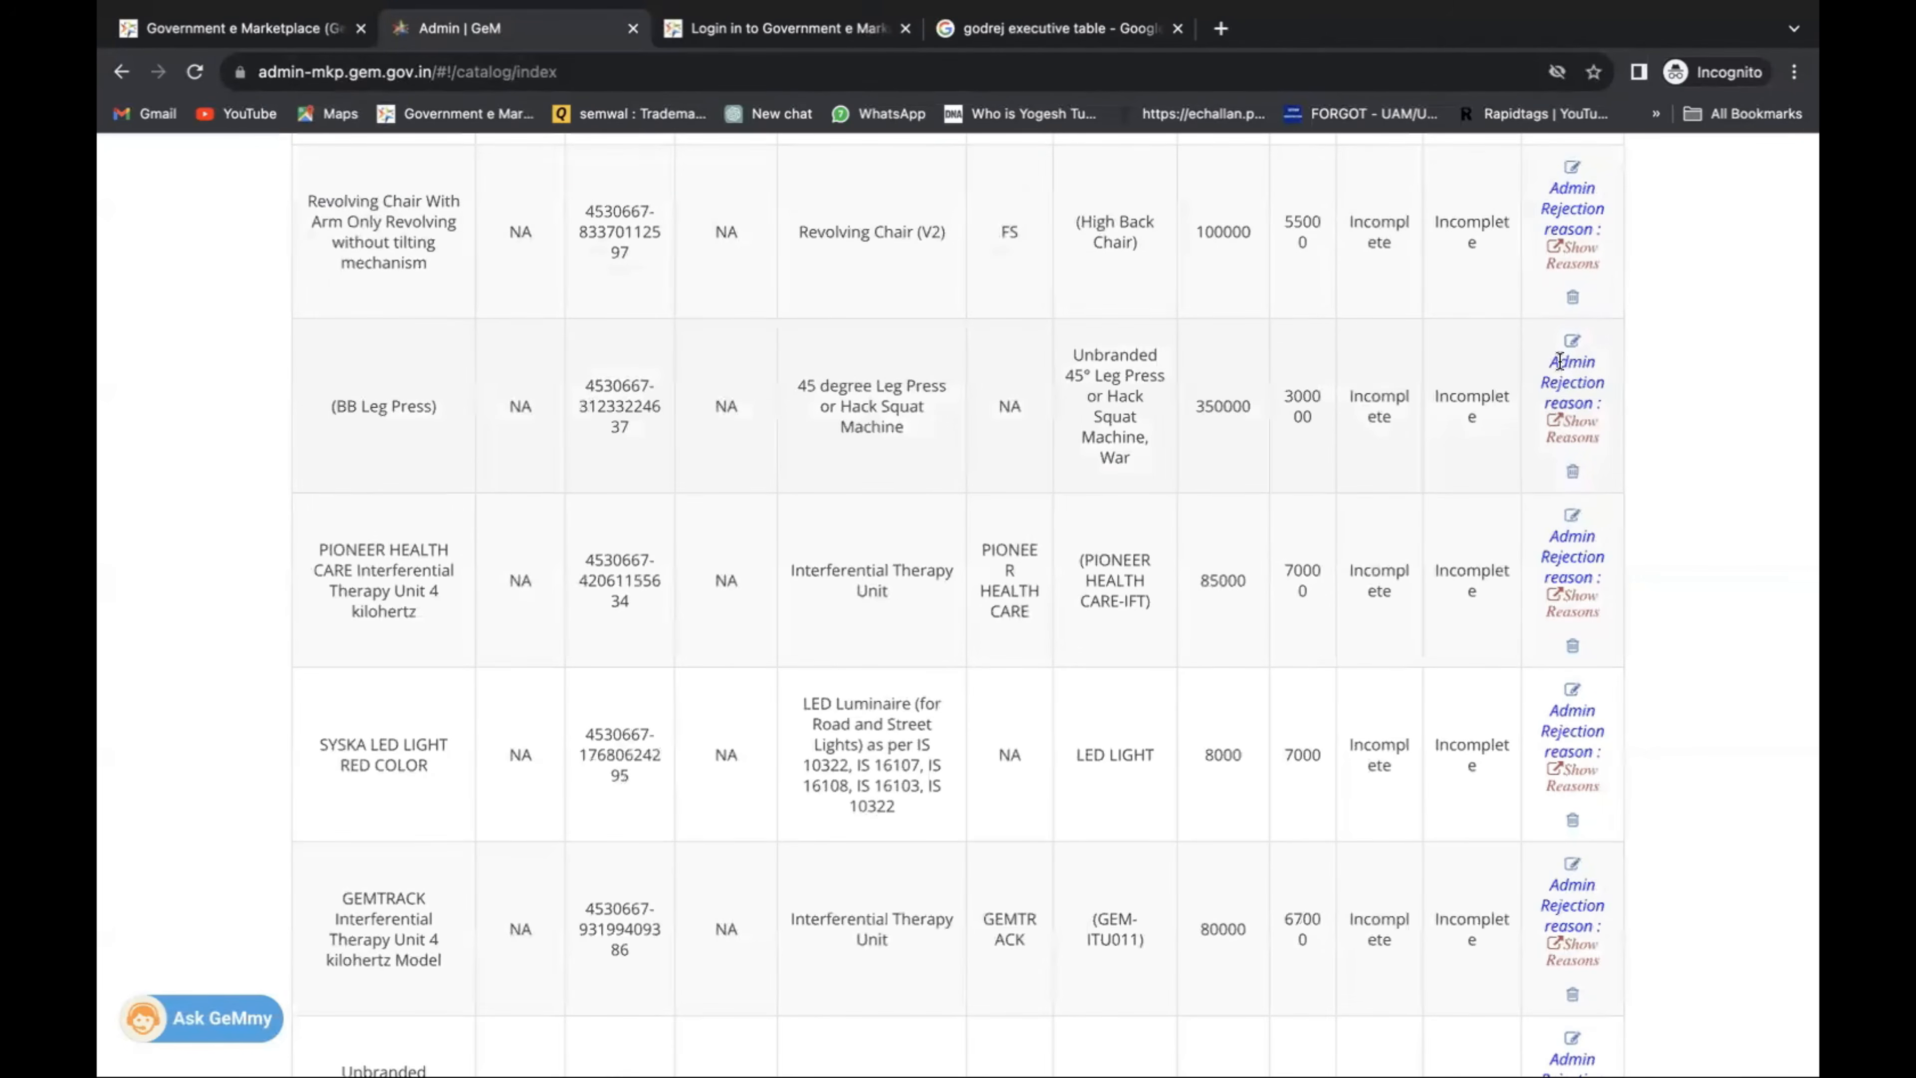
pyautogui.click(1573, 264)
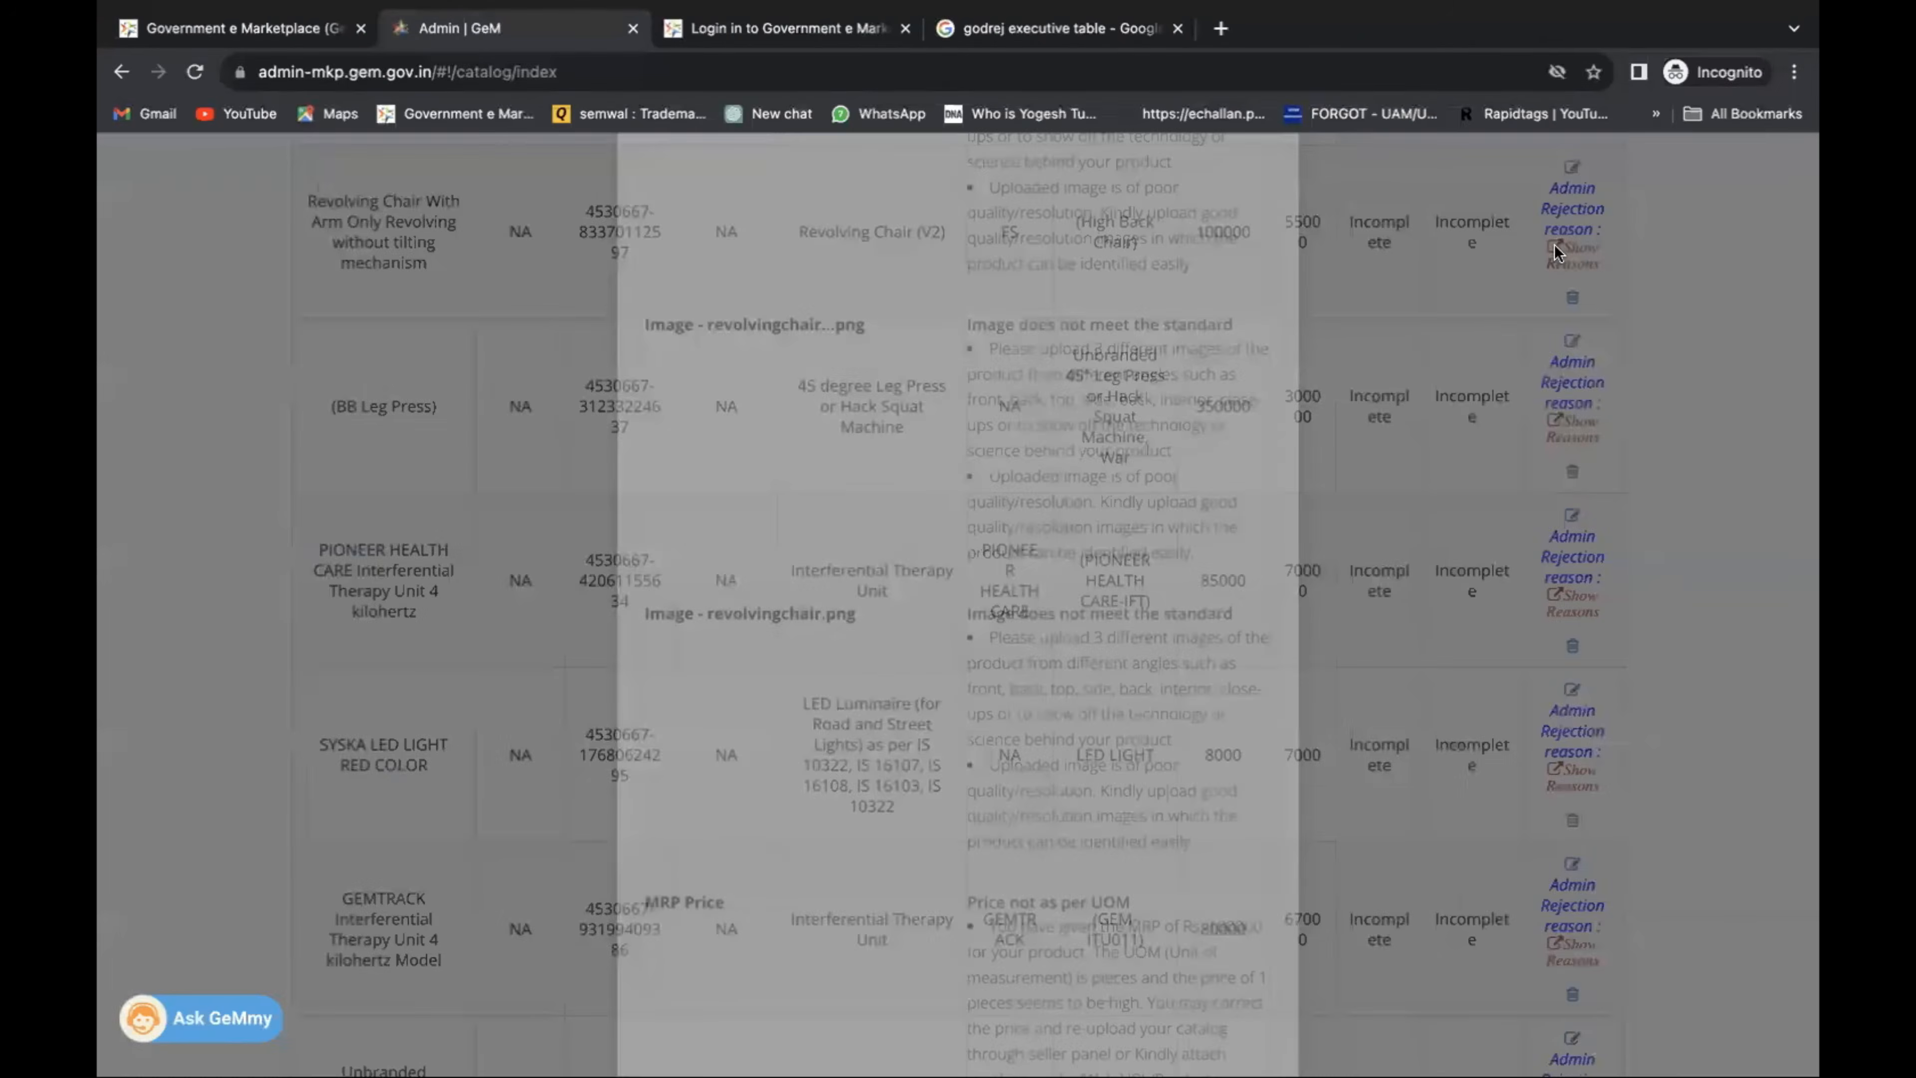
pyautogui.scroll(-7, 1123, 562)
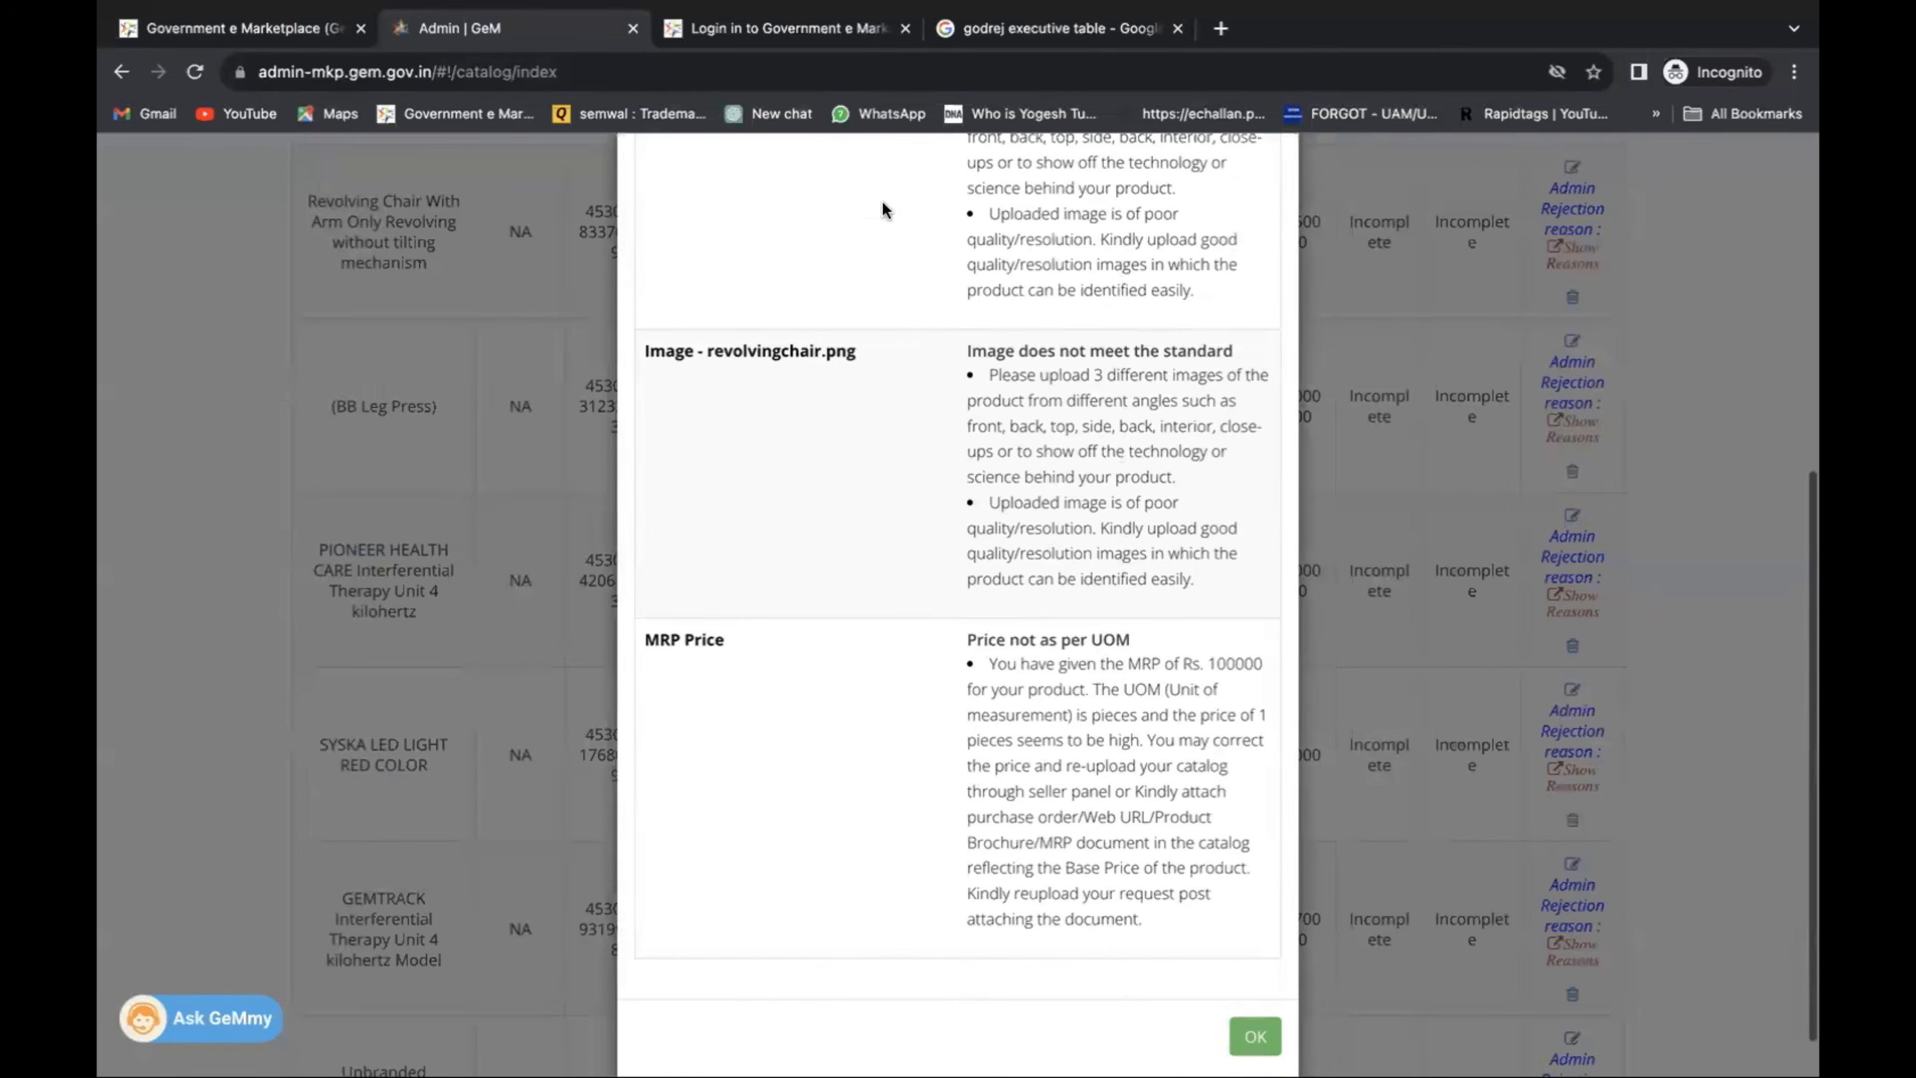
pyautogui.scroll(-1, 928, 775)
pyautogui.scroll(6, 929, 774)
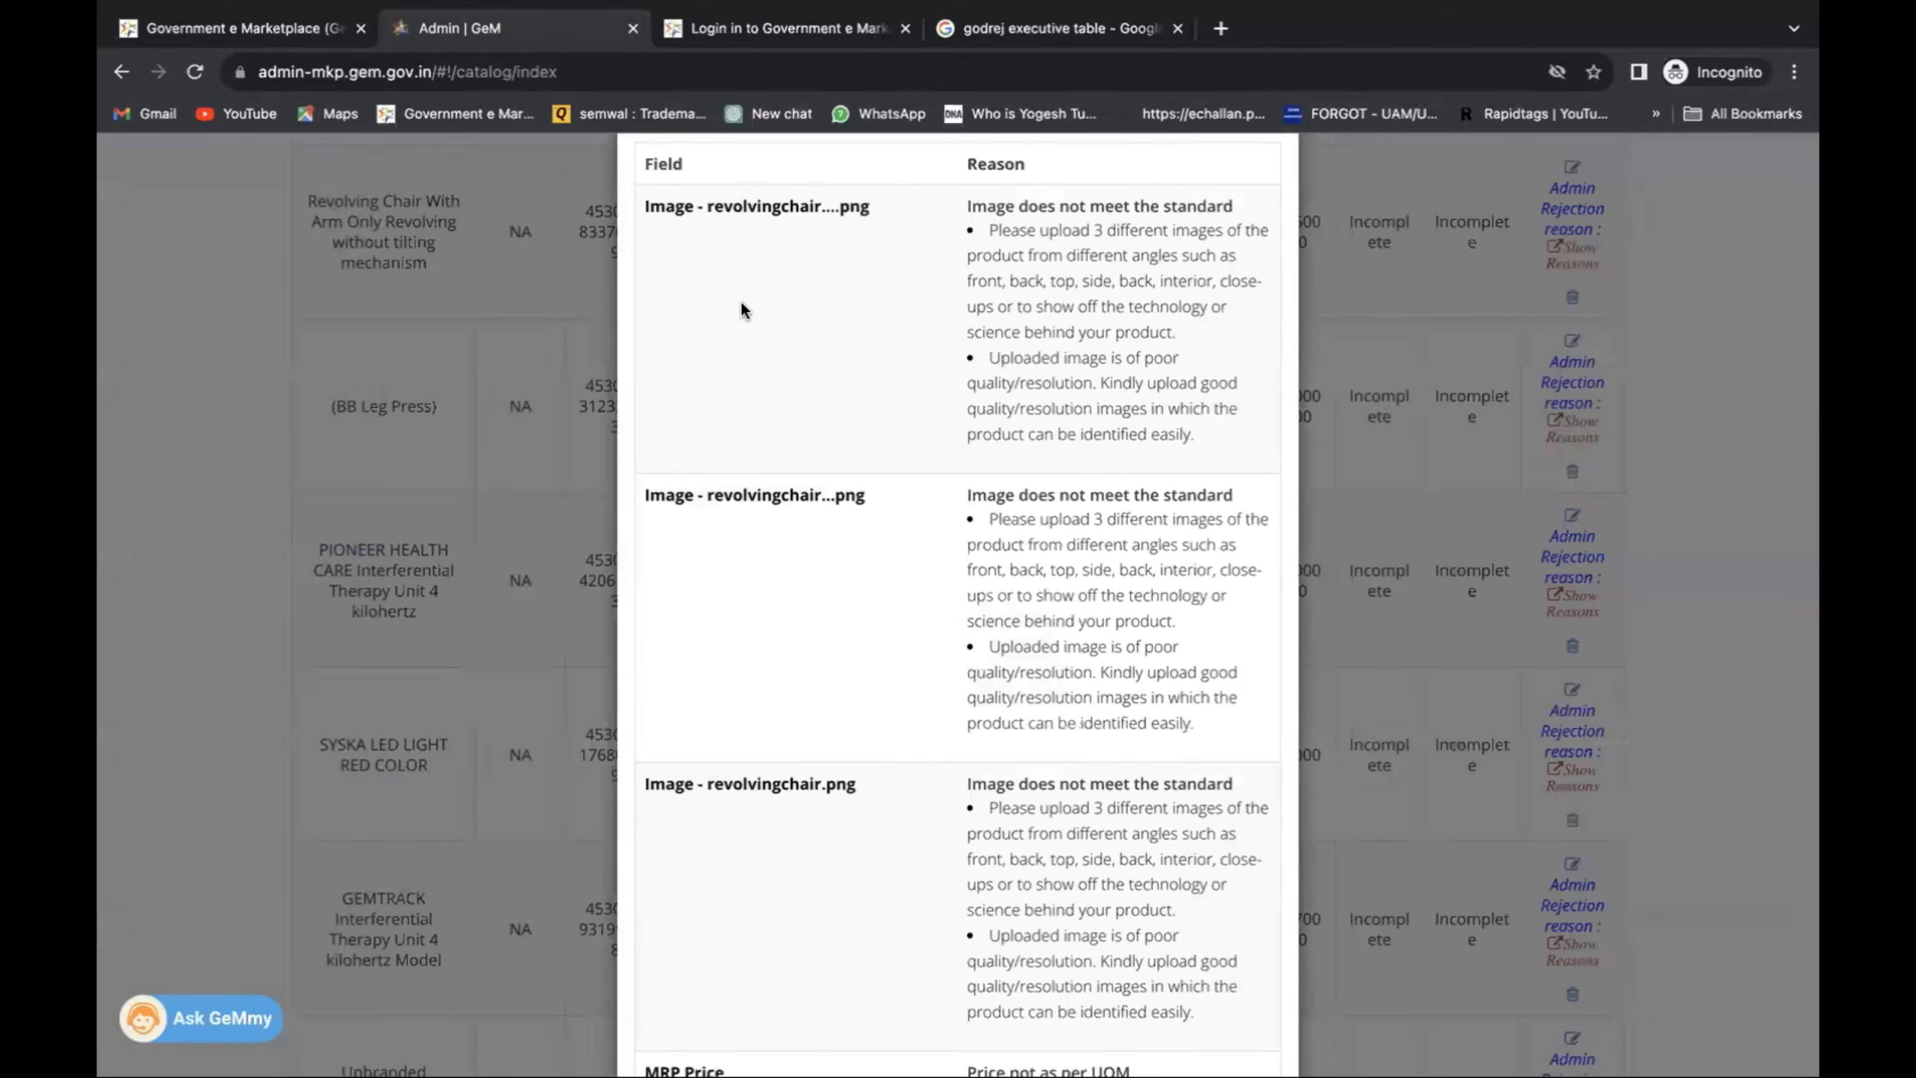
pyautogui.scroll(-5, 847, 395)
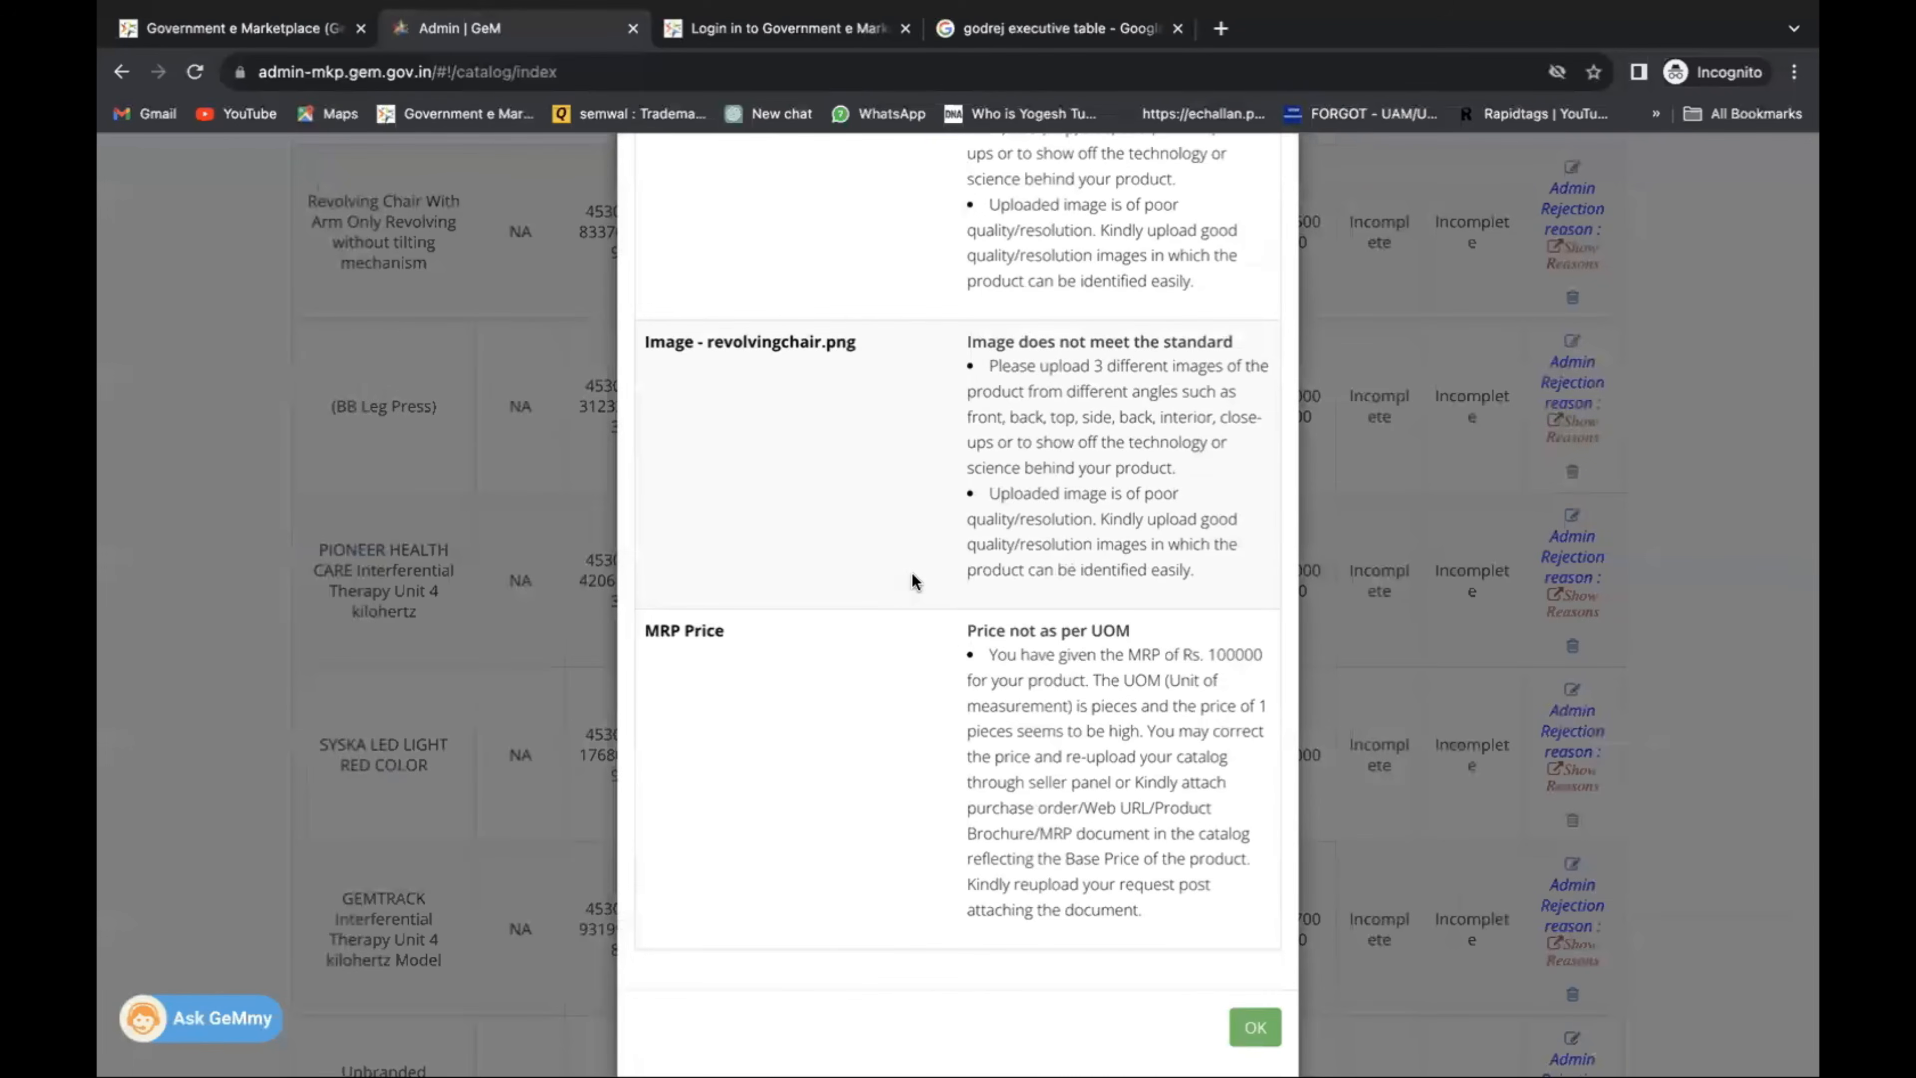
pyautogui.click(1267, 1029)
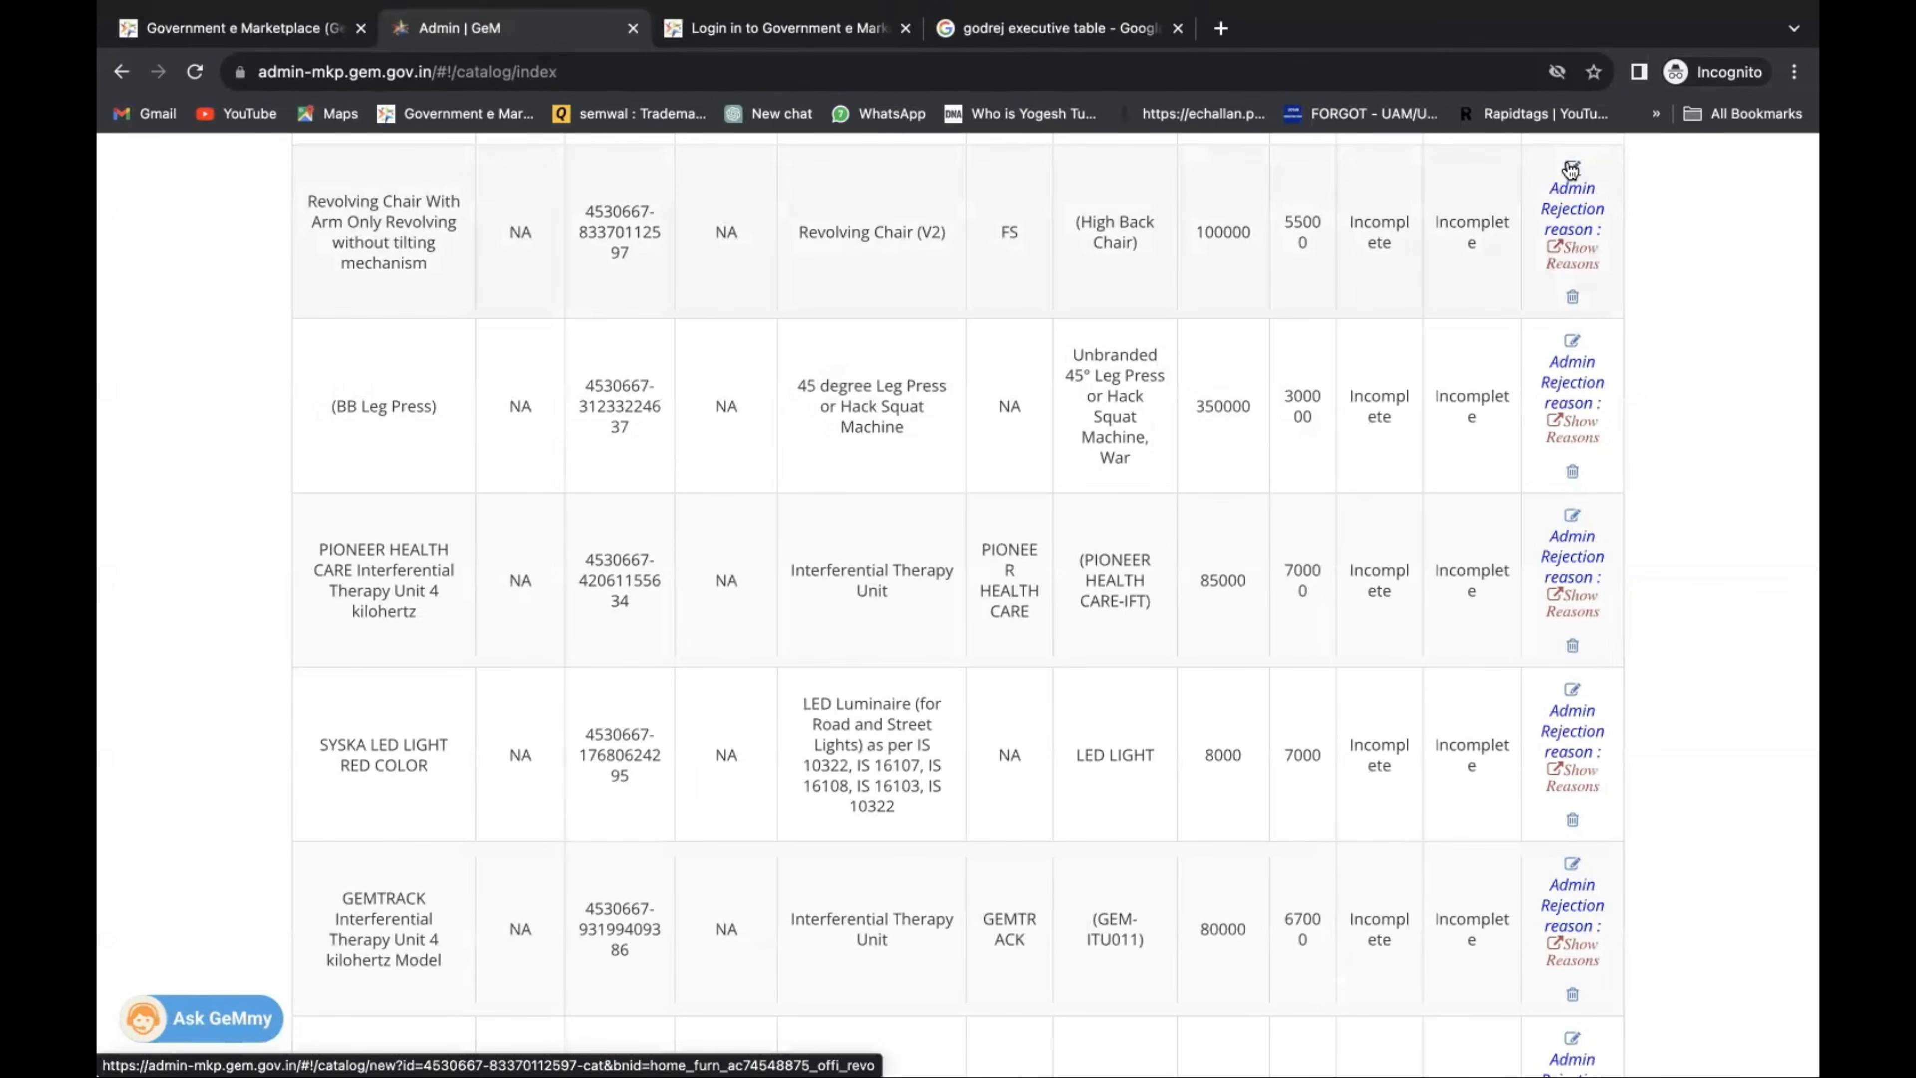
pyautogui.scroll(10, 1467, 213)
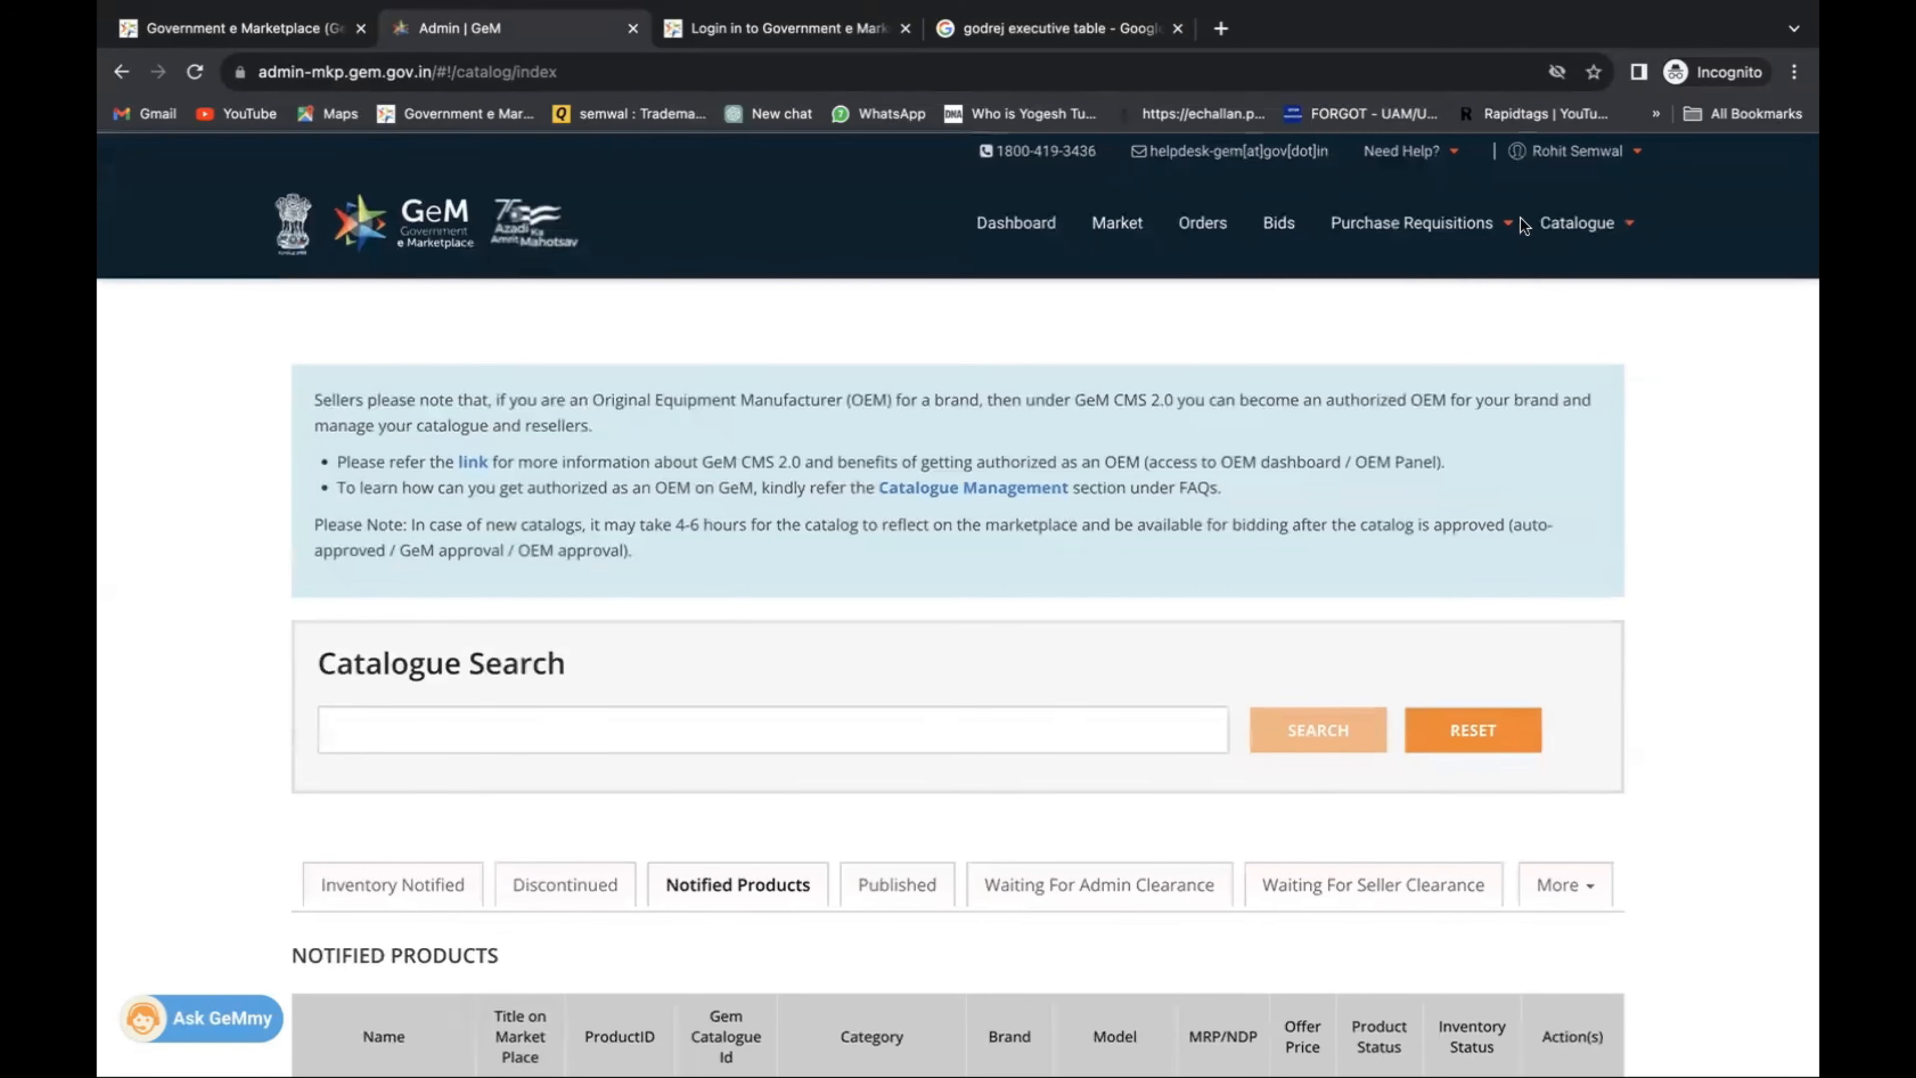
# Start a new catalogue offering via Catalogue > Products > Add New Offering.
pyautogui.click(1588, 236)
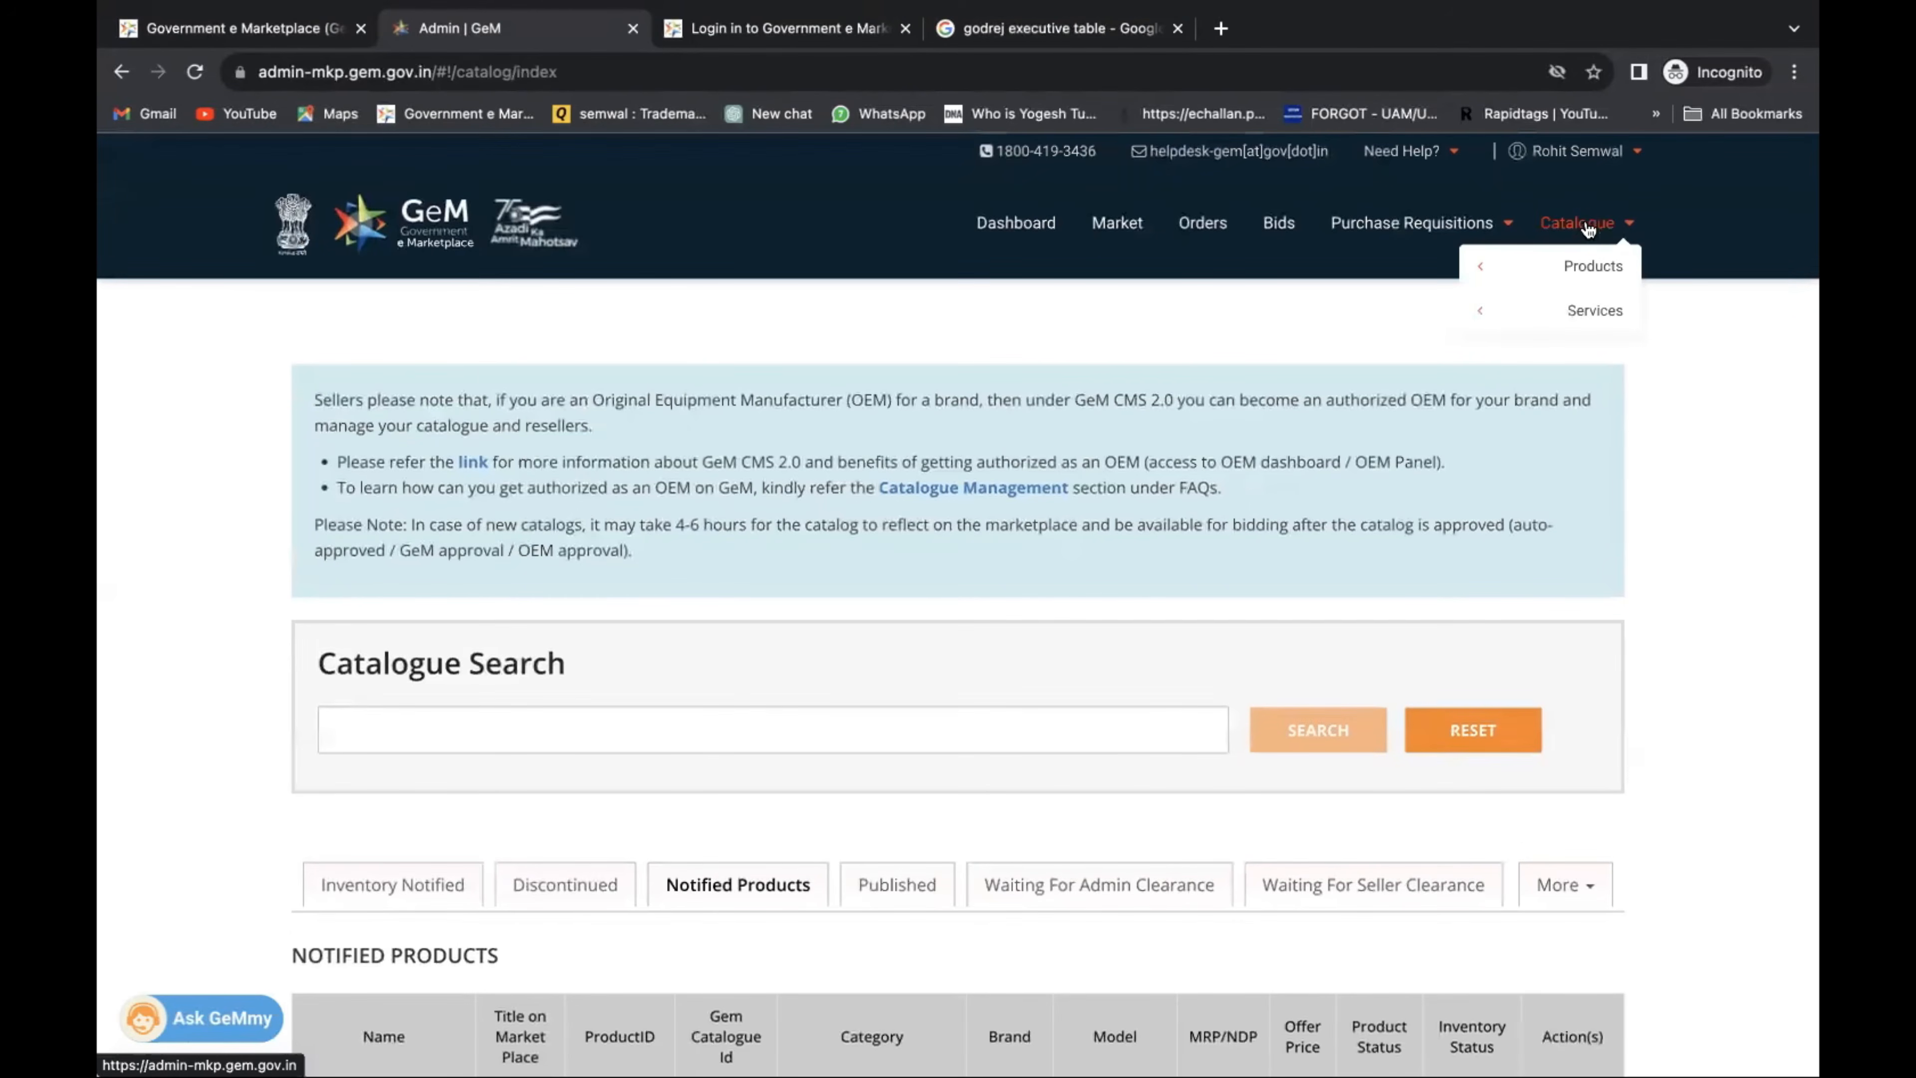
pyautogui.moveTo(1591, 266)
pyautogui.click(1371, 268)
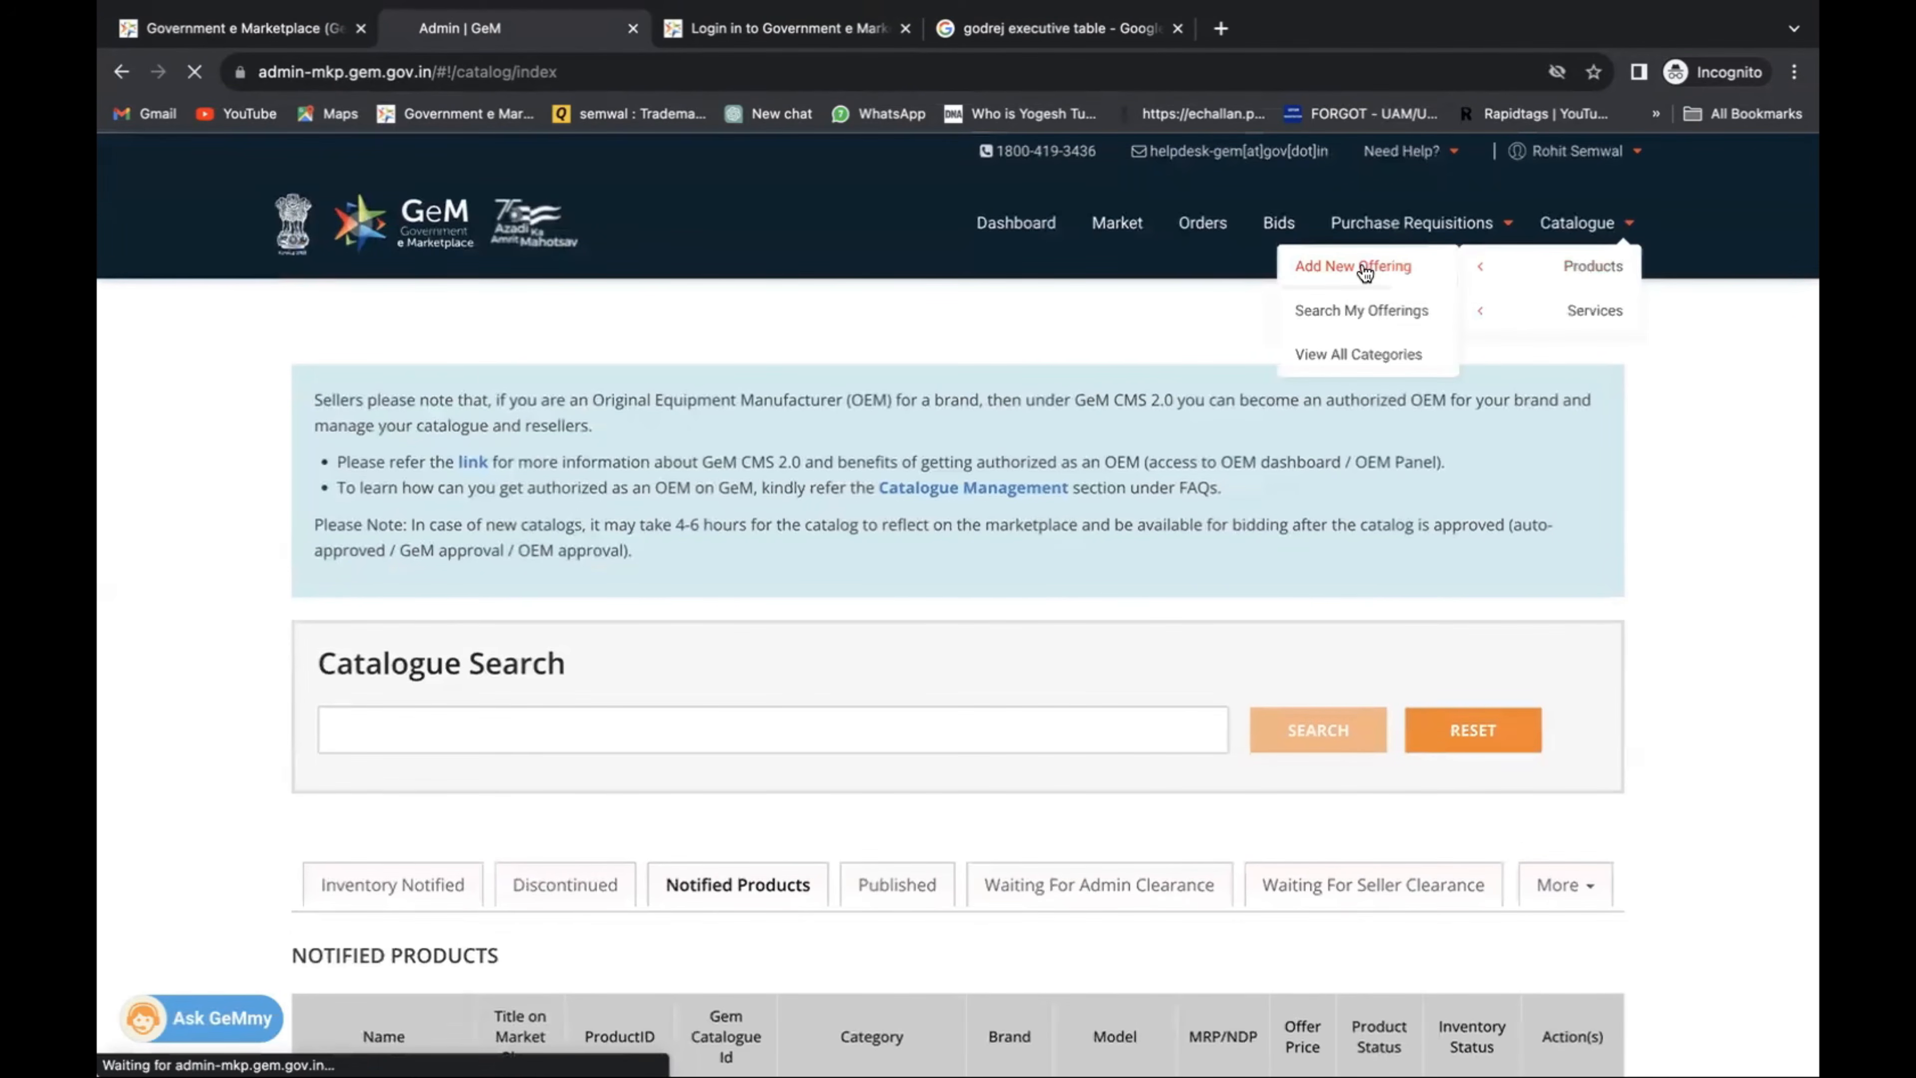
pyautogui.scroll(-5, 1319, 431)
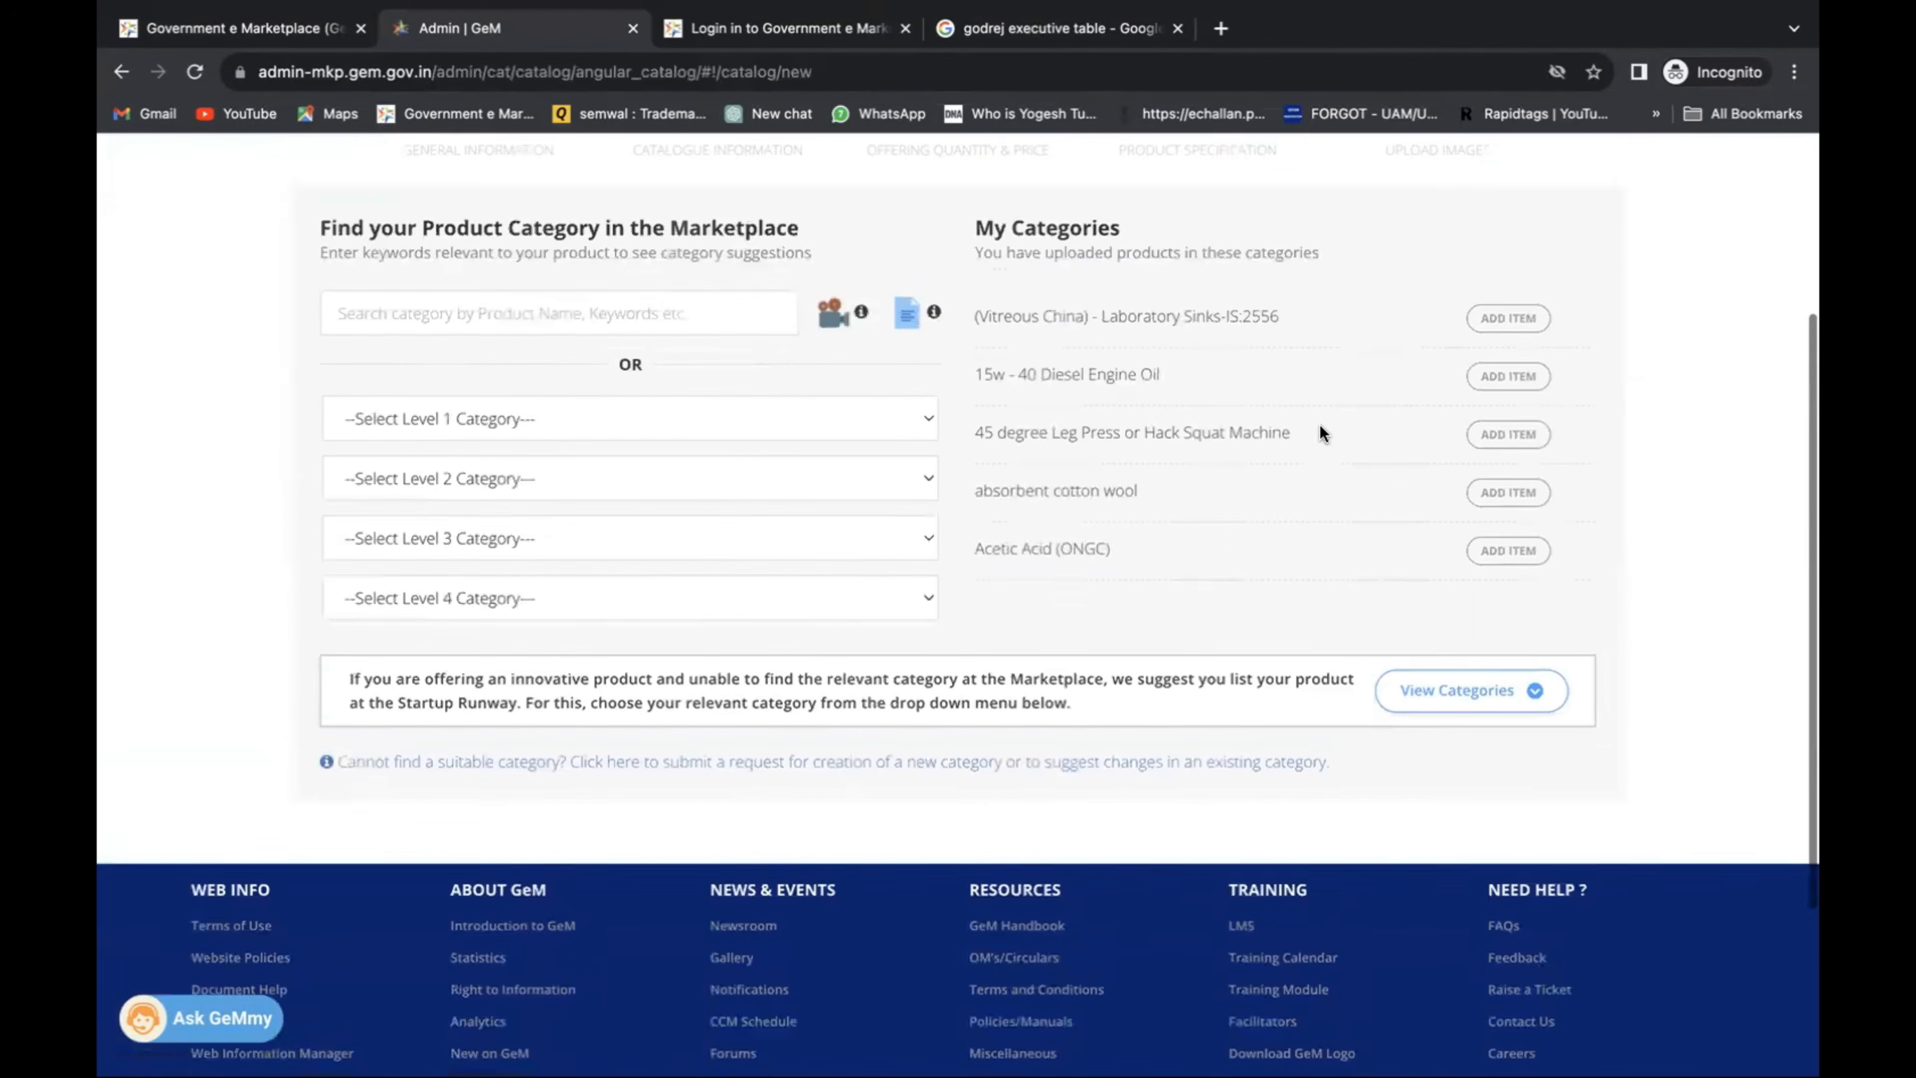
pyautogui.scroll(2, 1319, 431)
# Search EXECUTIVE and set the category to Freestanding furniture>>Executive Table (V2).
pyautogui.click(672, 434)
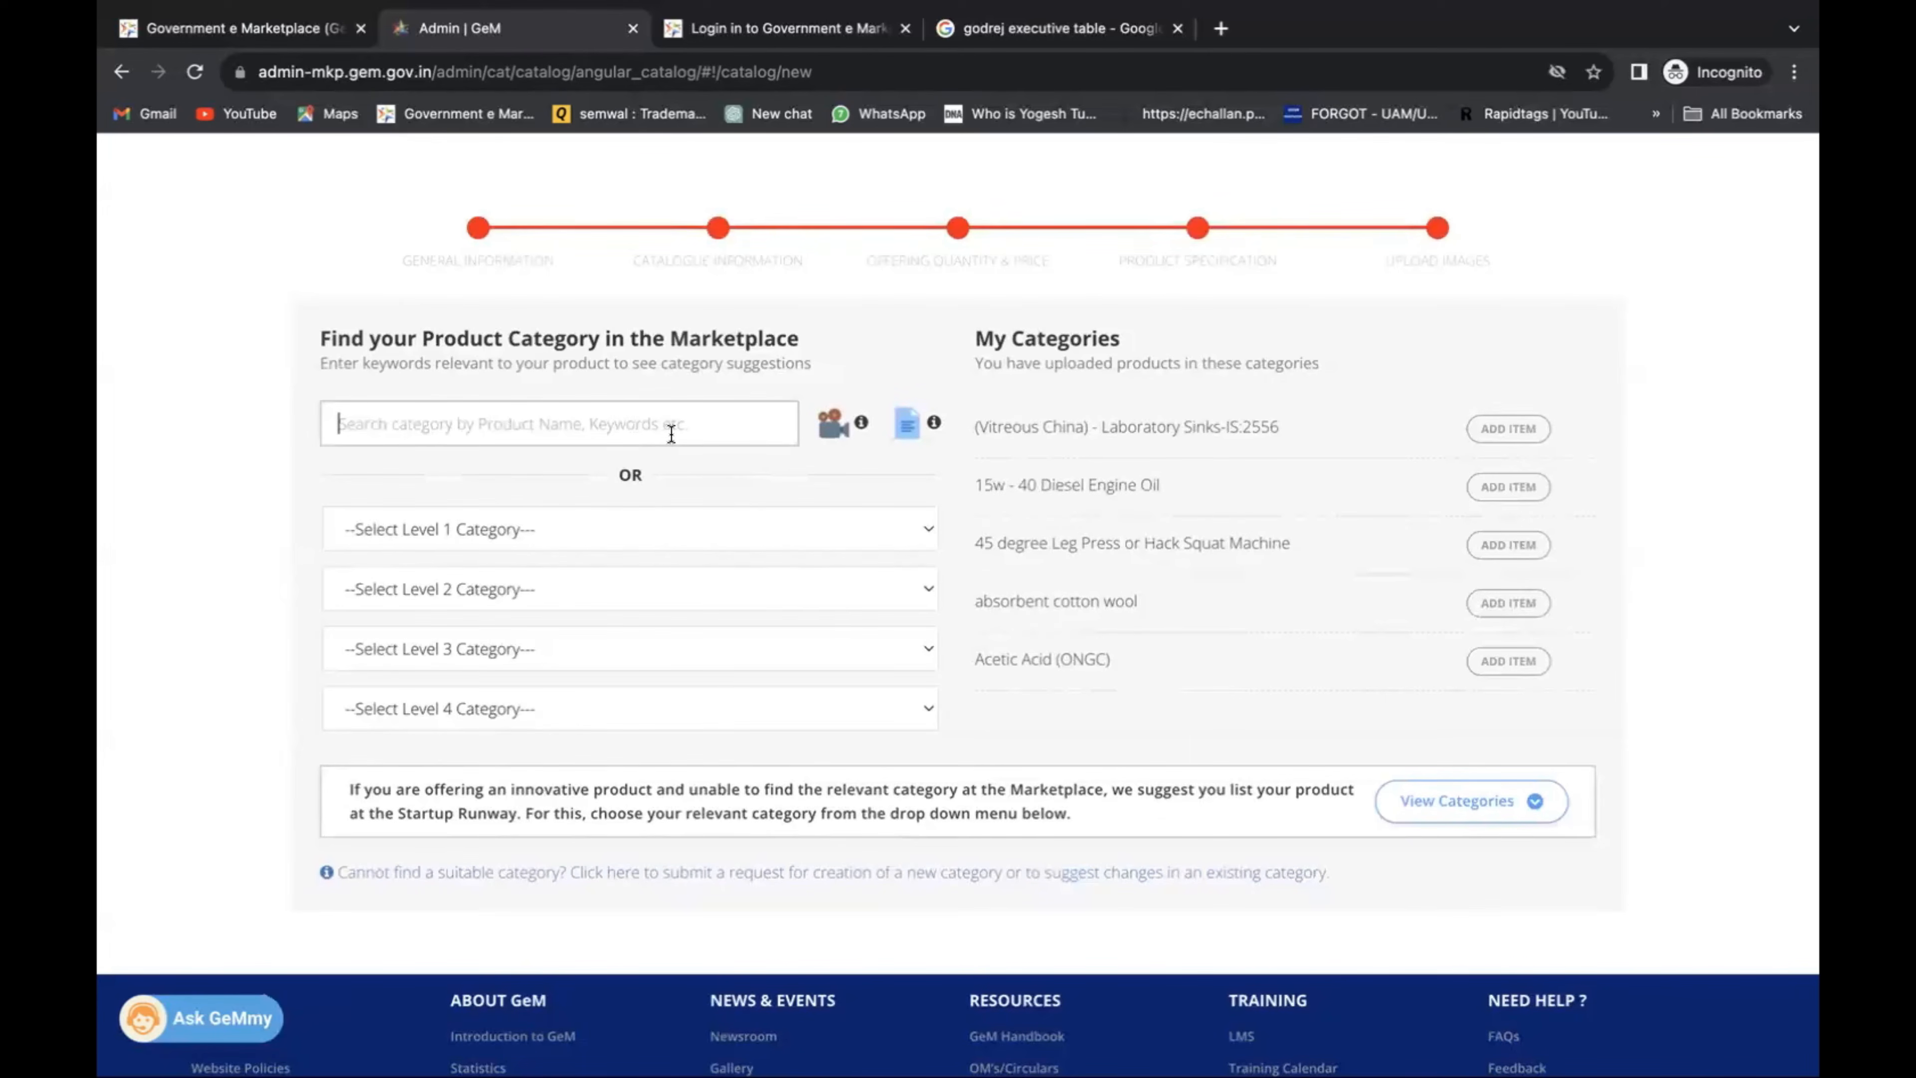
pyautogui.write('EXECUTIVE')
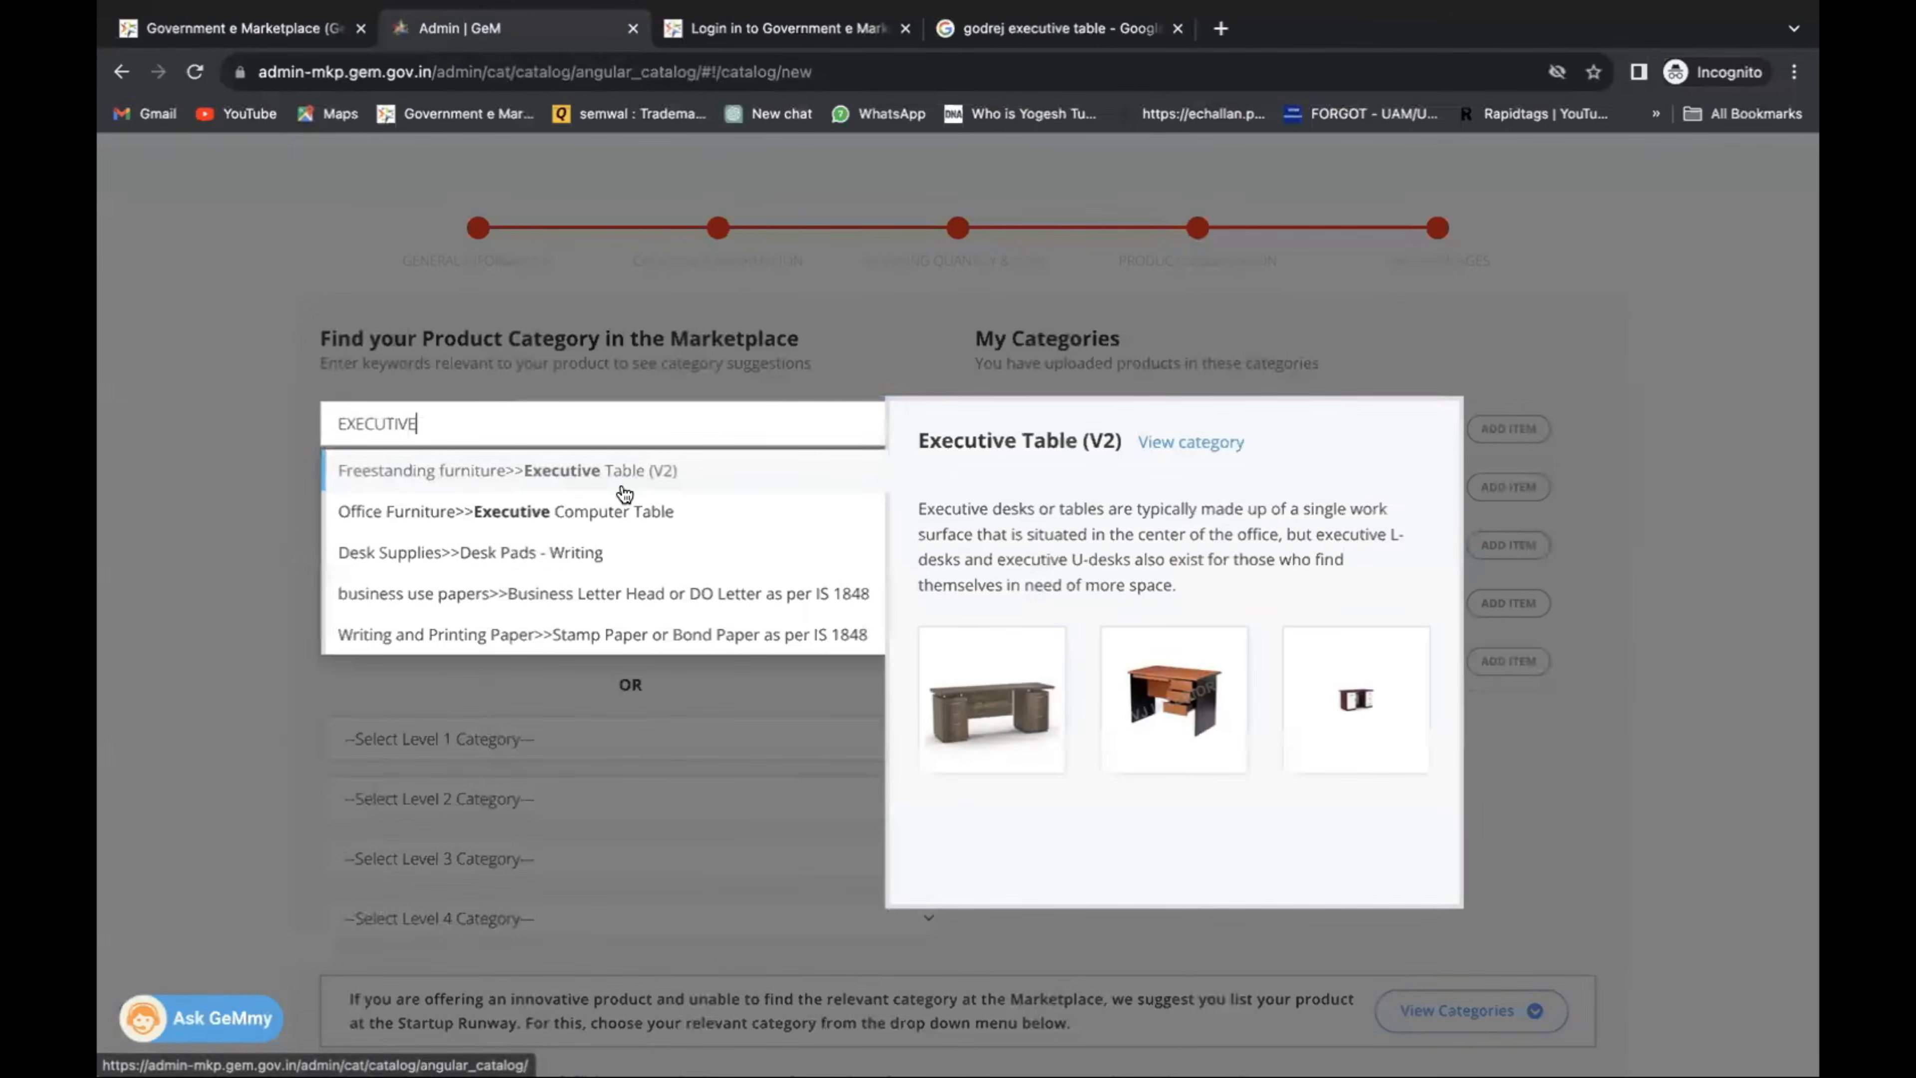
pyautogui.click(624, 495)
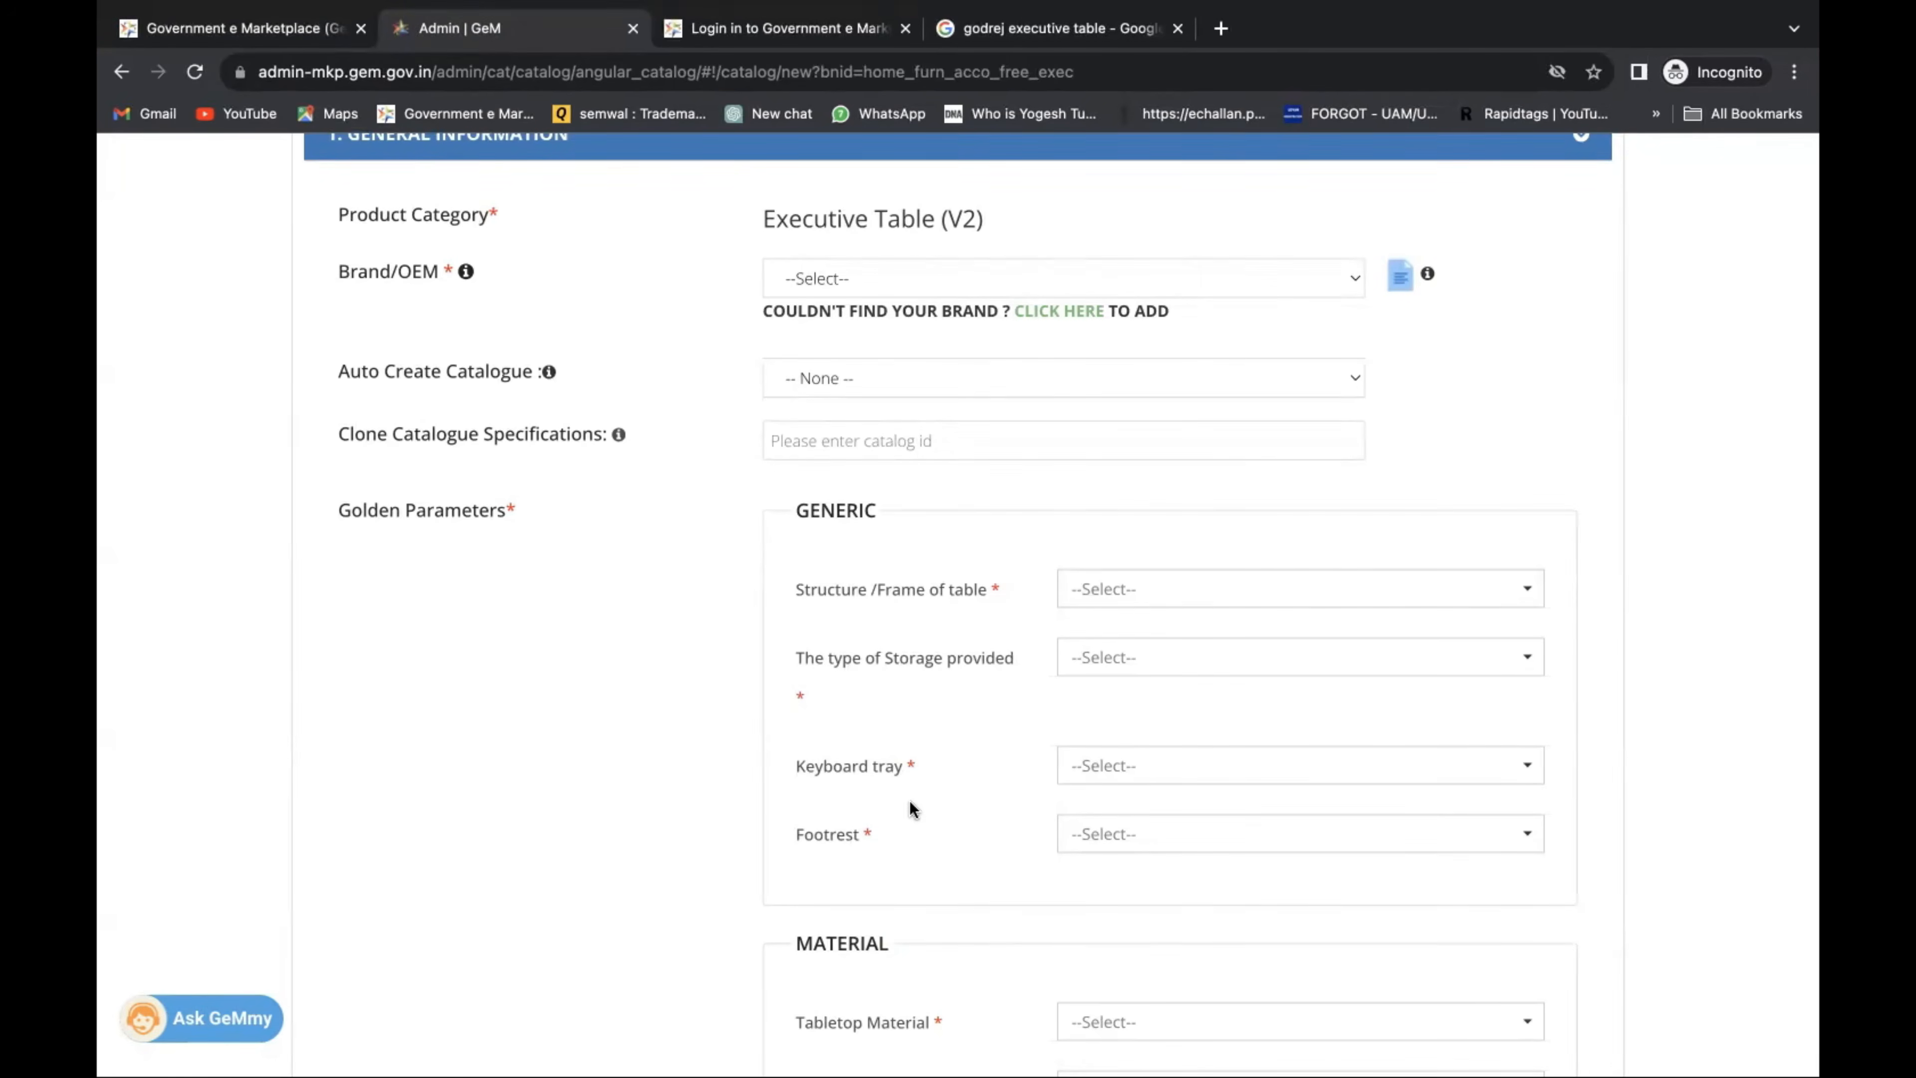
pyautogui.scroll(-3, 910, 806)
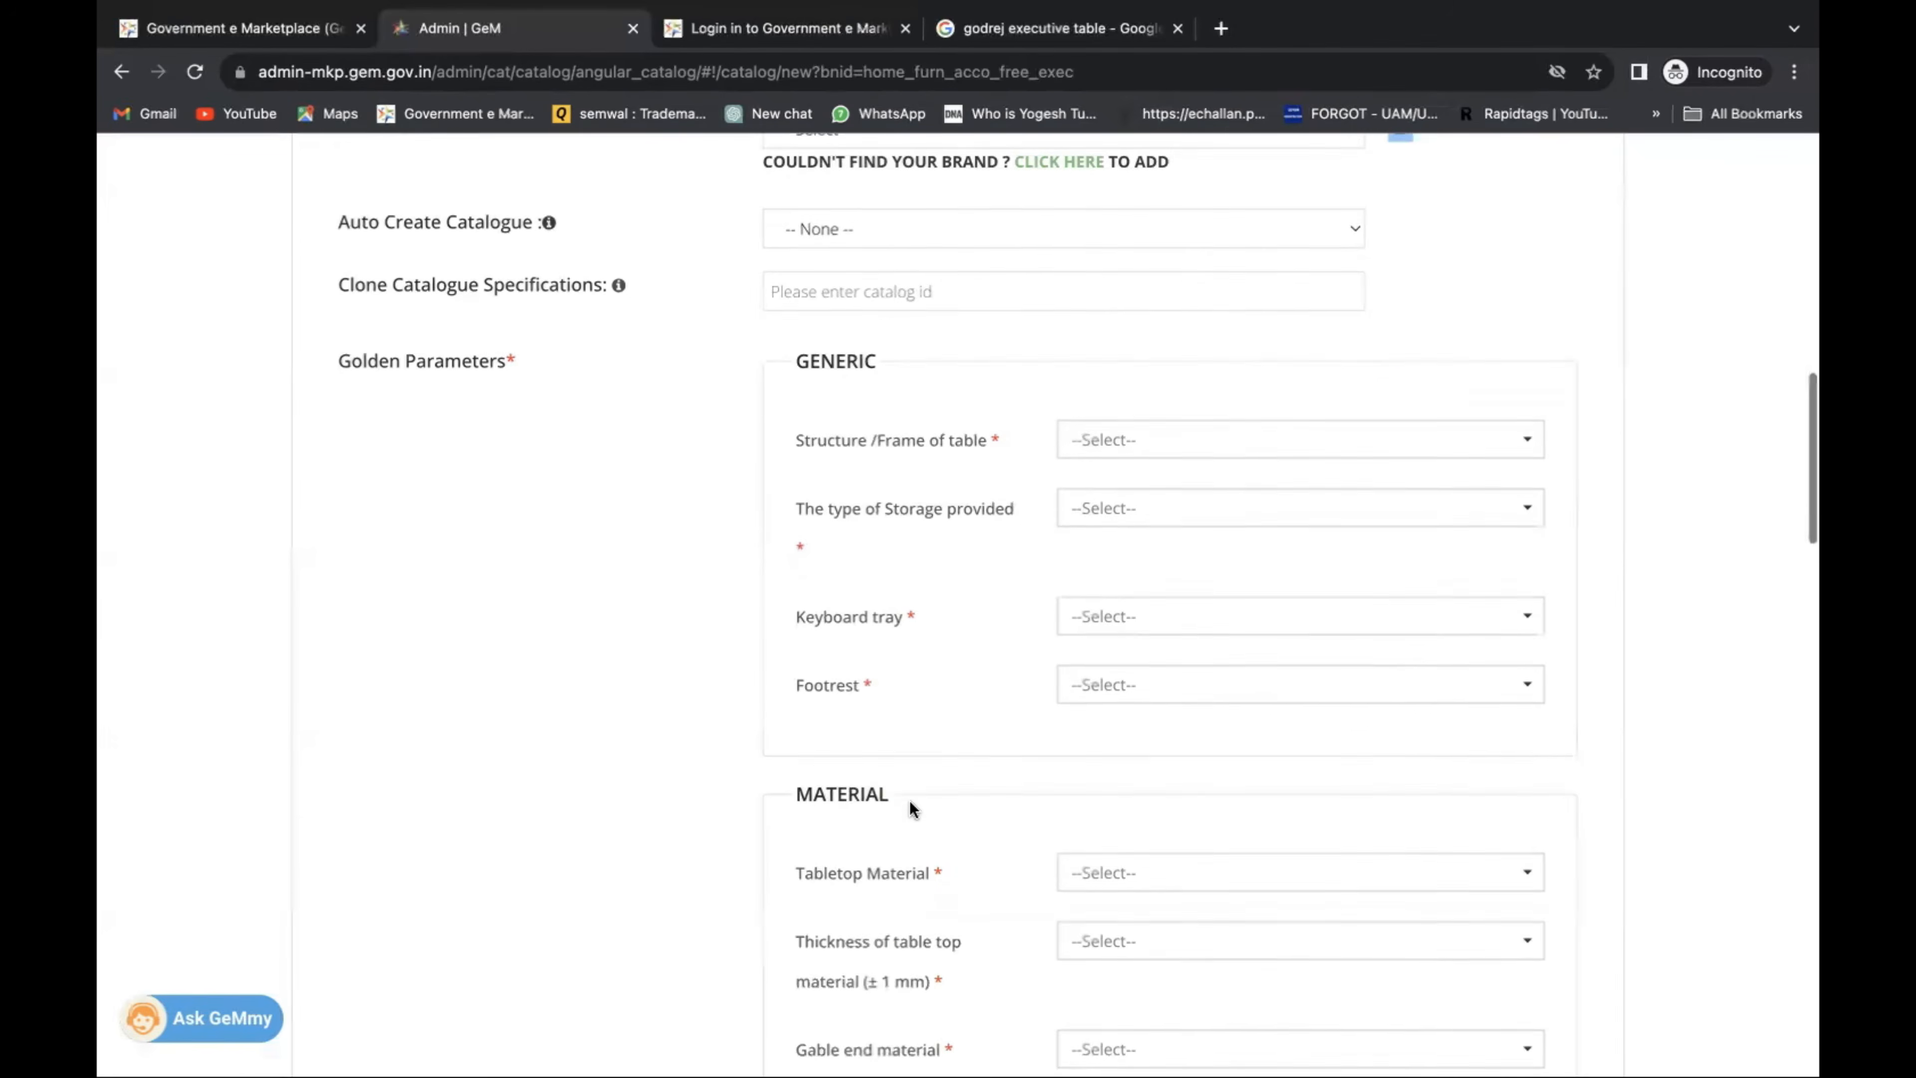
pyautogui.scroll(12, 942, 705)
pyautogui.scroll(5, 961, 432)
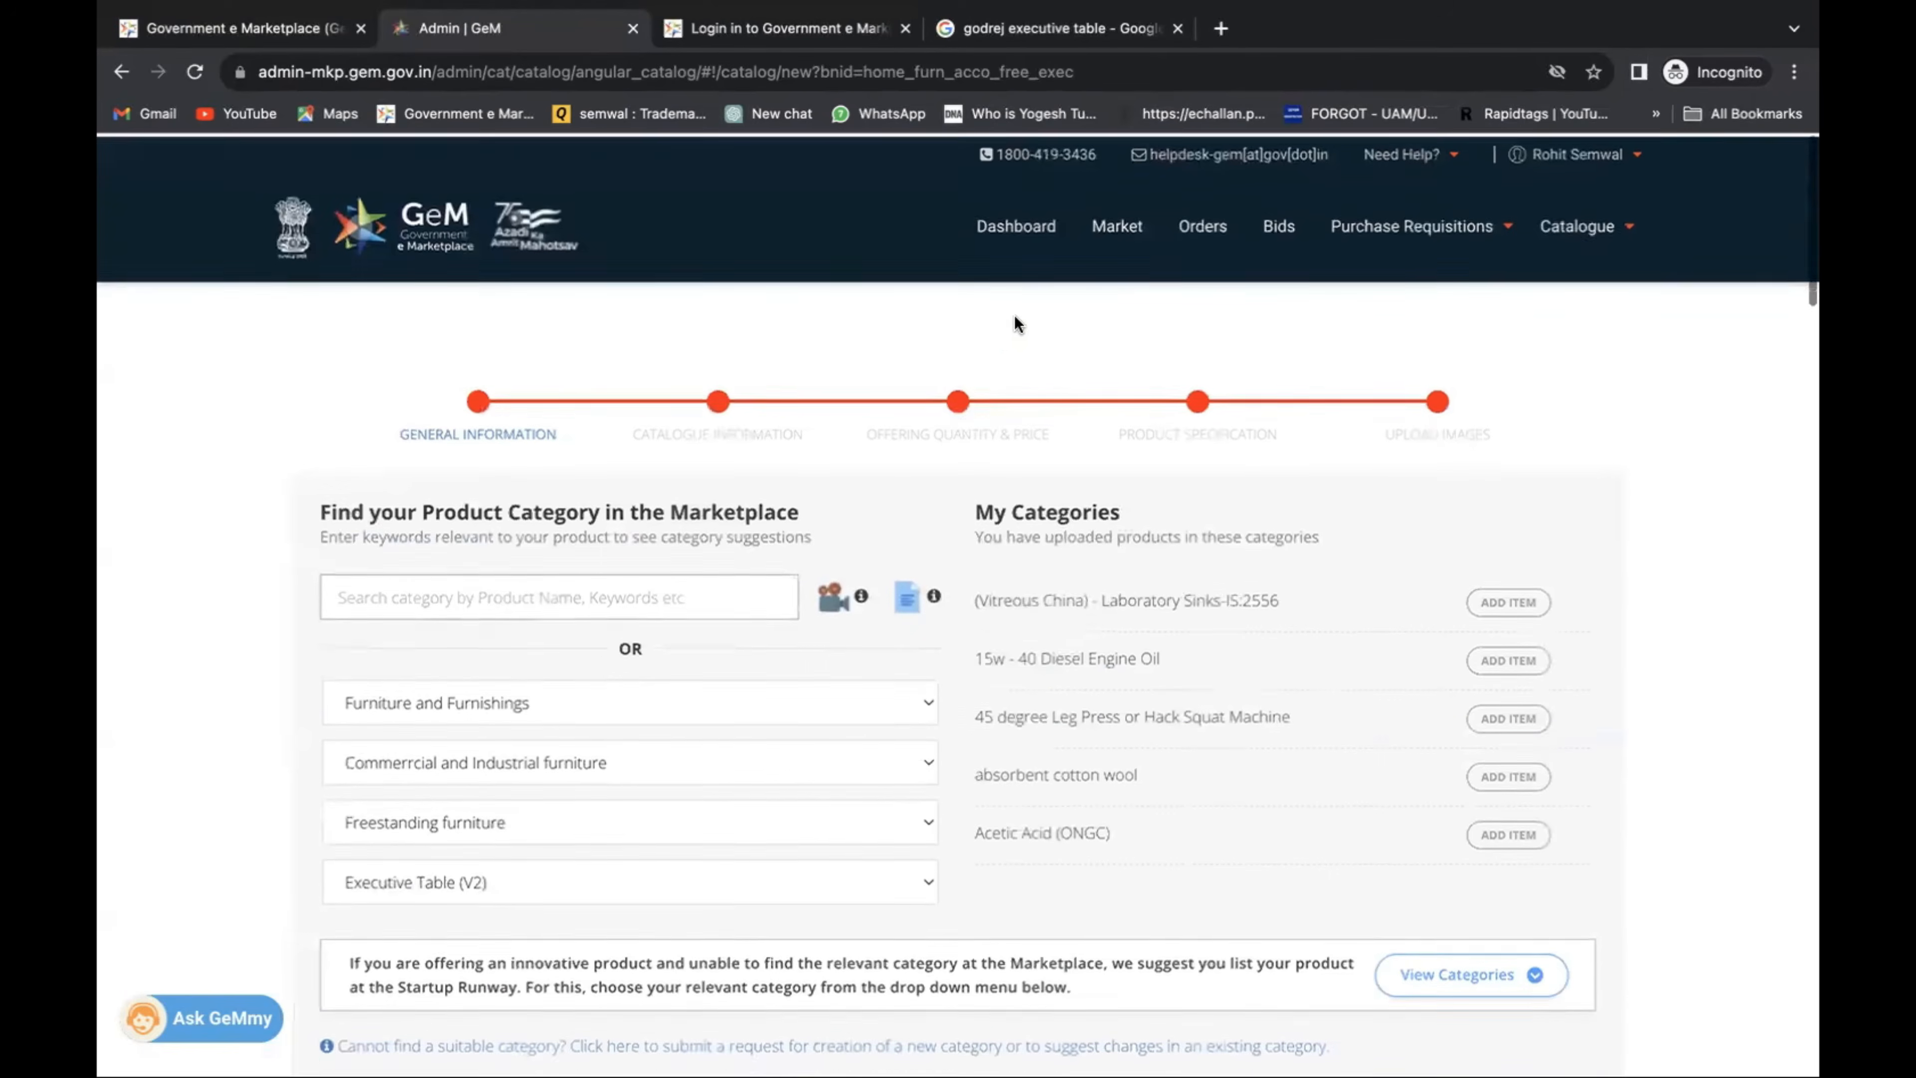
# Log back in with the GeM user ID, captcha and account password to reach the marketplace home.
pyautogui.click(1138, 231)
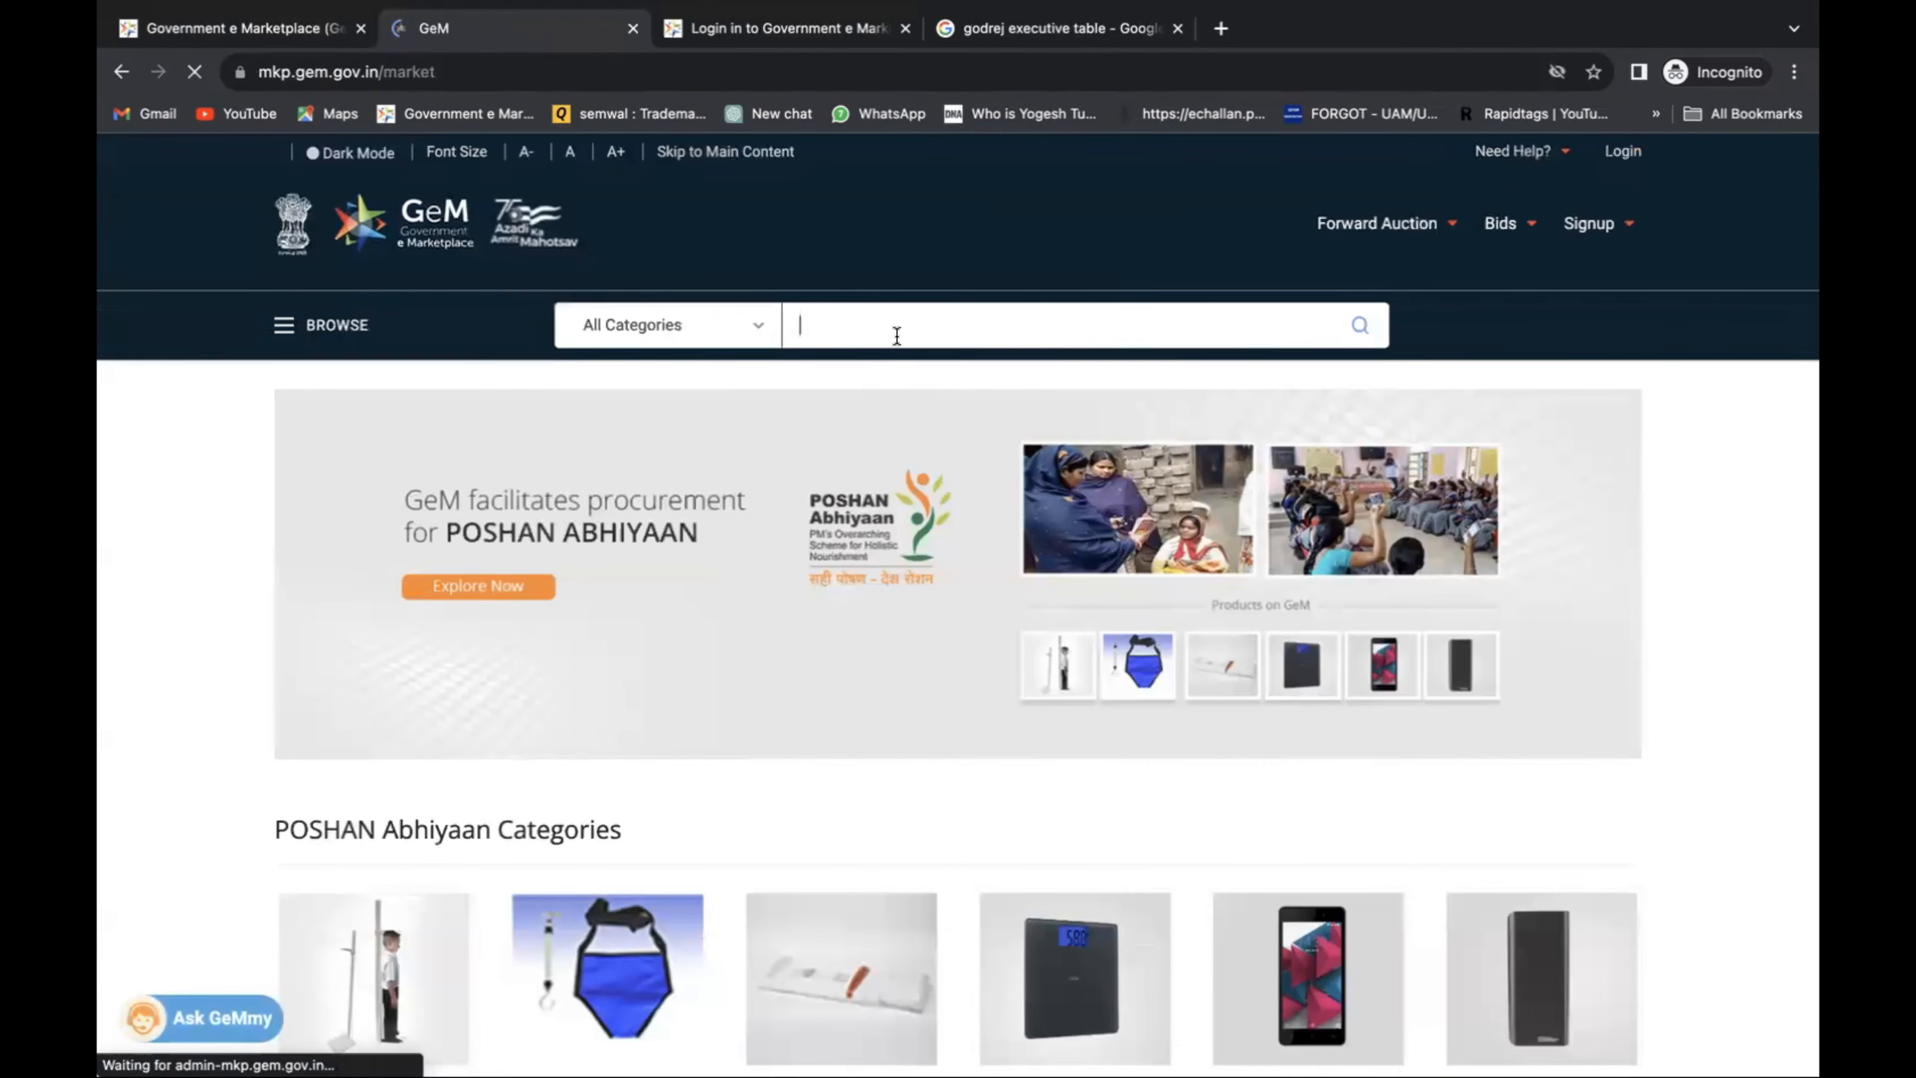
pyautogui.write('R')
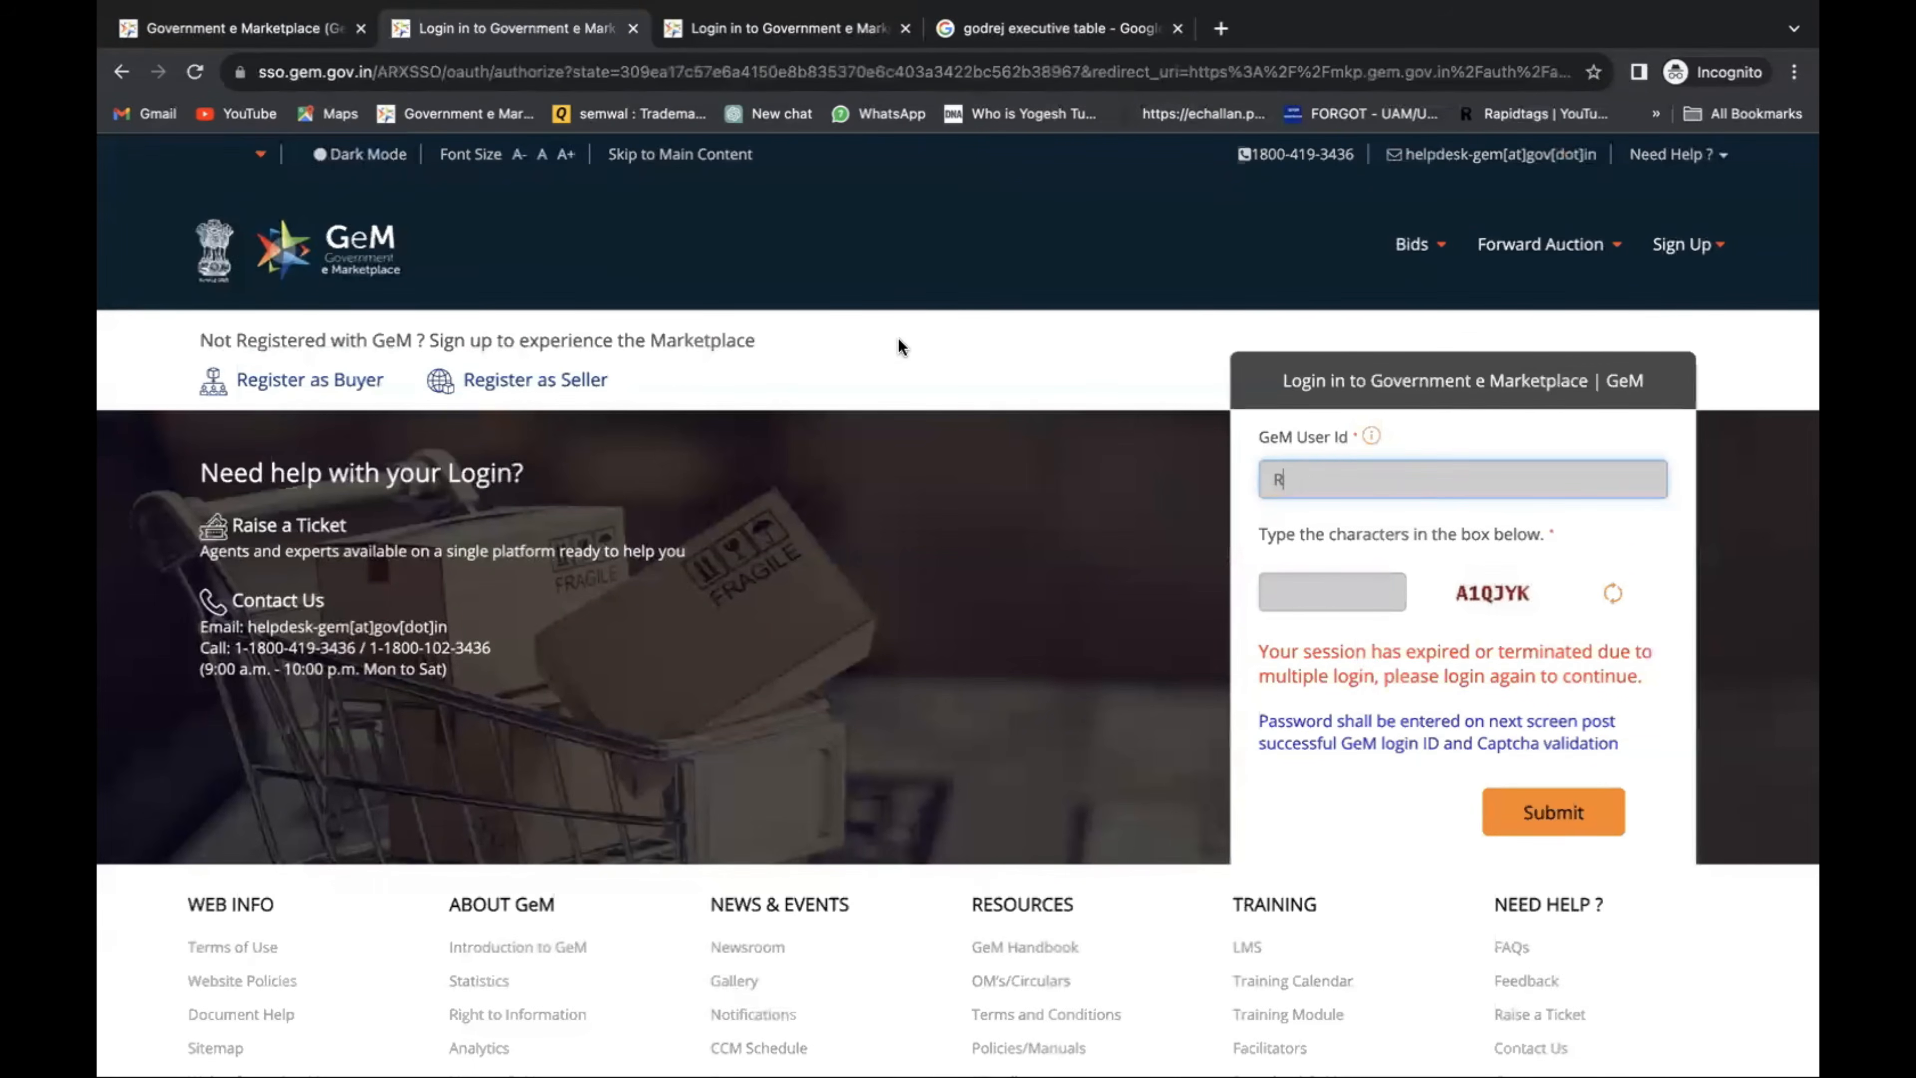
pyautogui.press('BackSpace')
pyautogui.write('bidz365')
pyautogui.press('Tab')
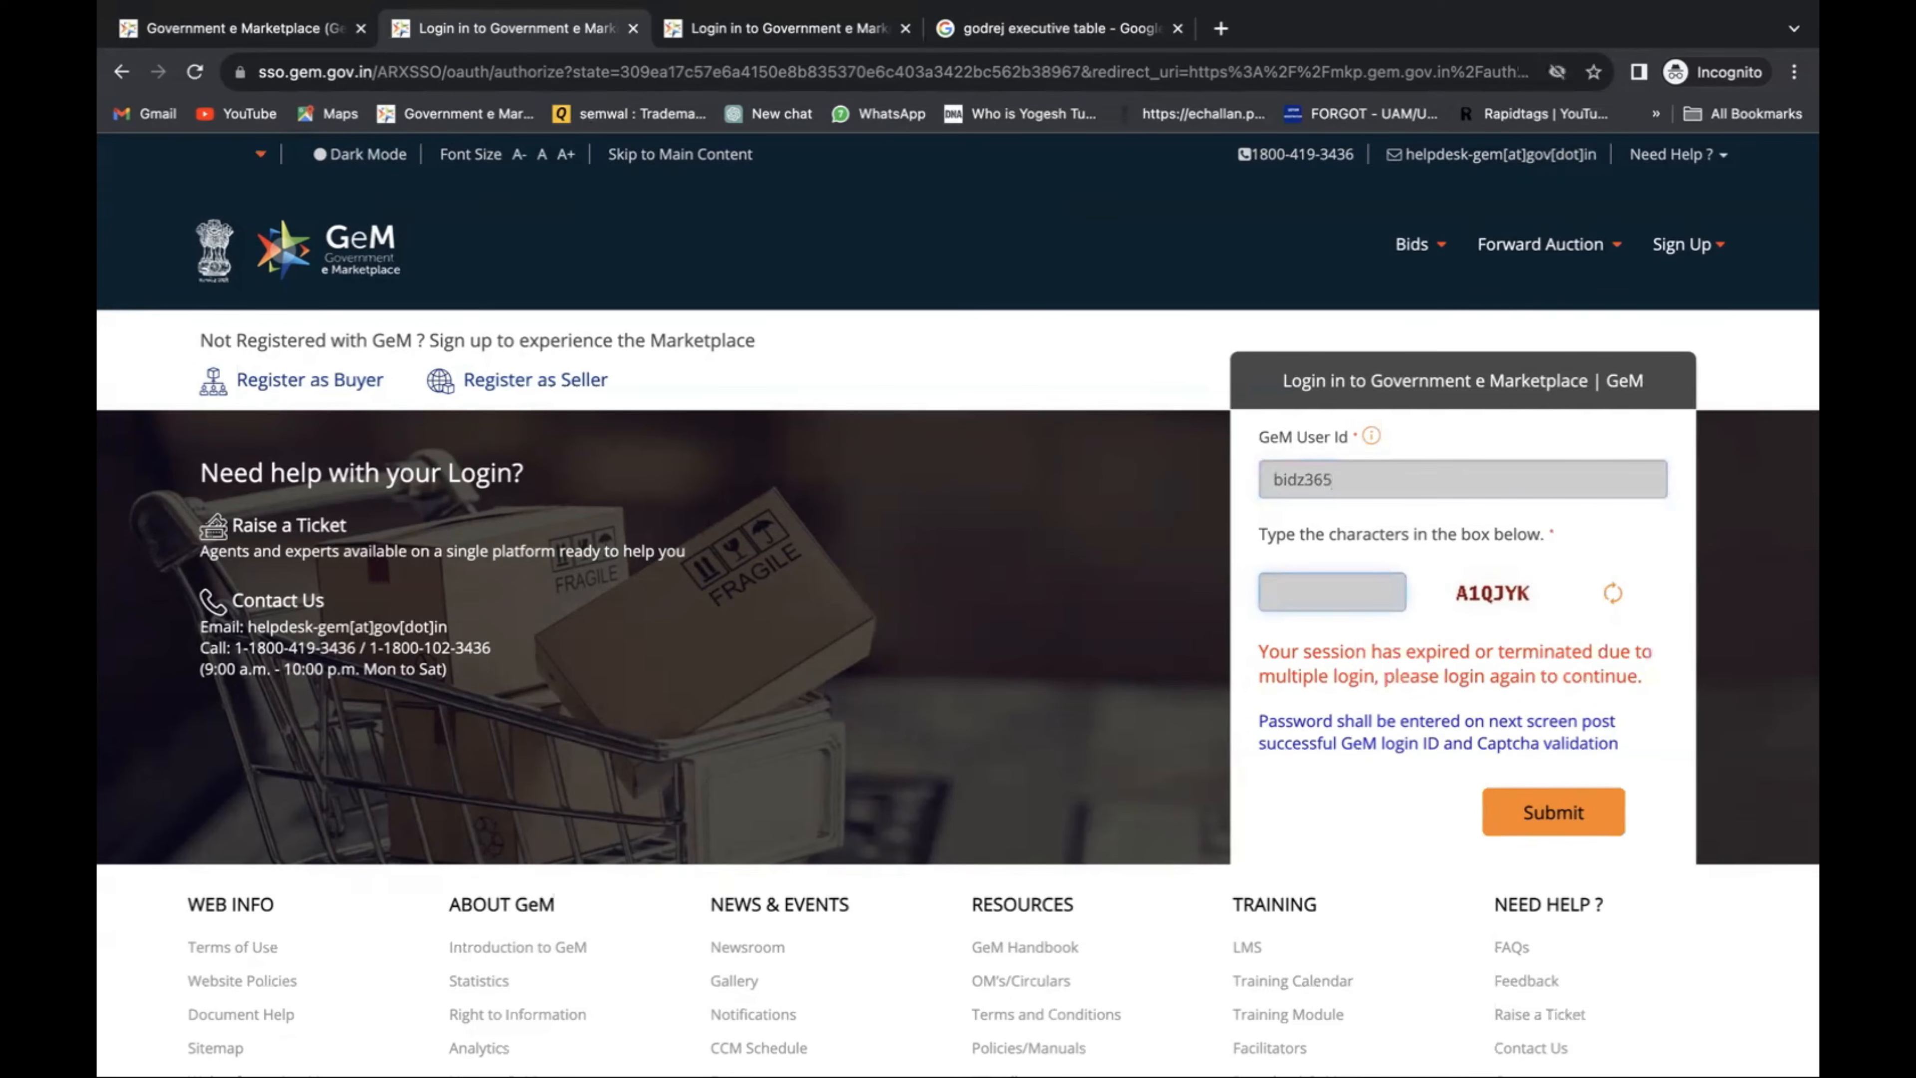
pyautogui.write('A1QJYK')
pyautogui.press('Return')
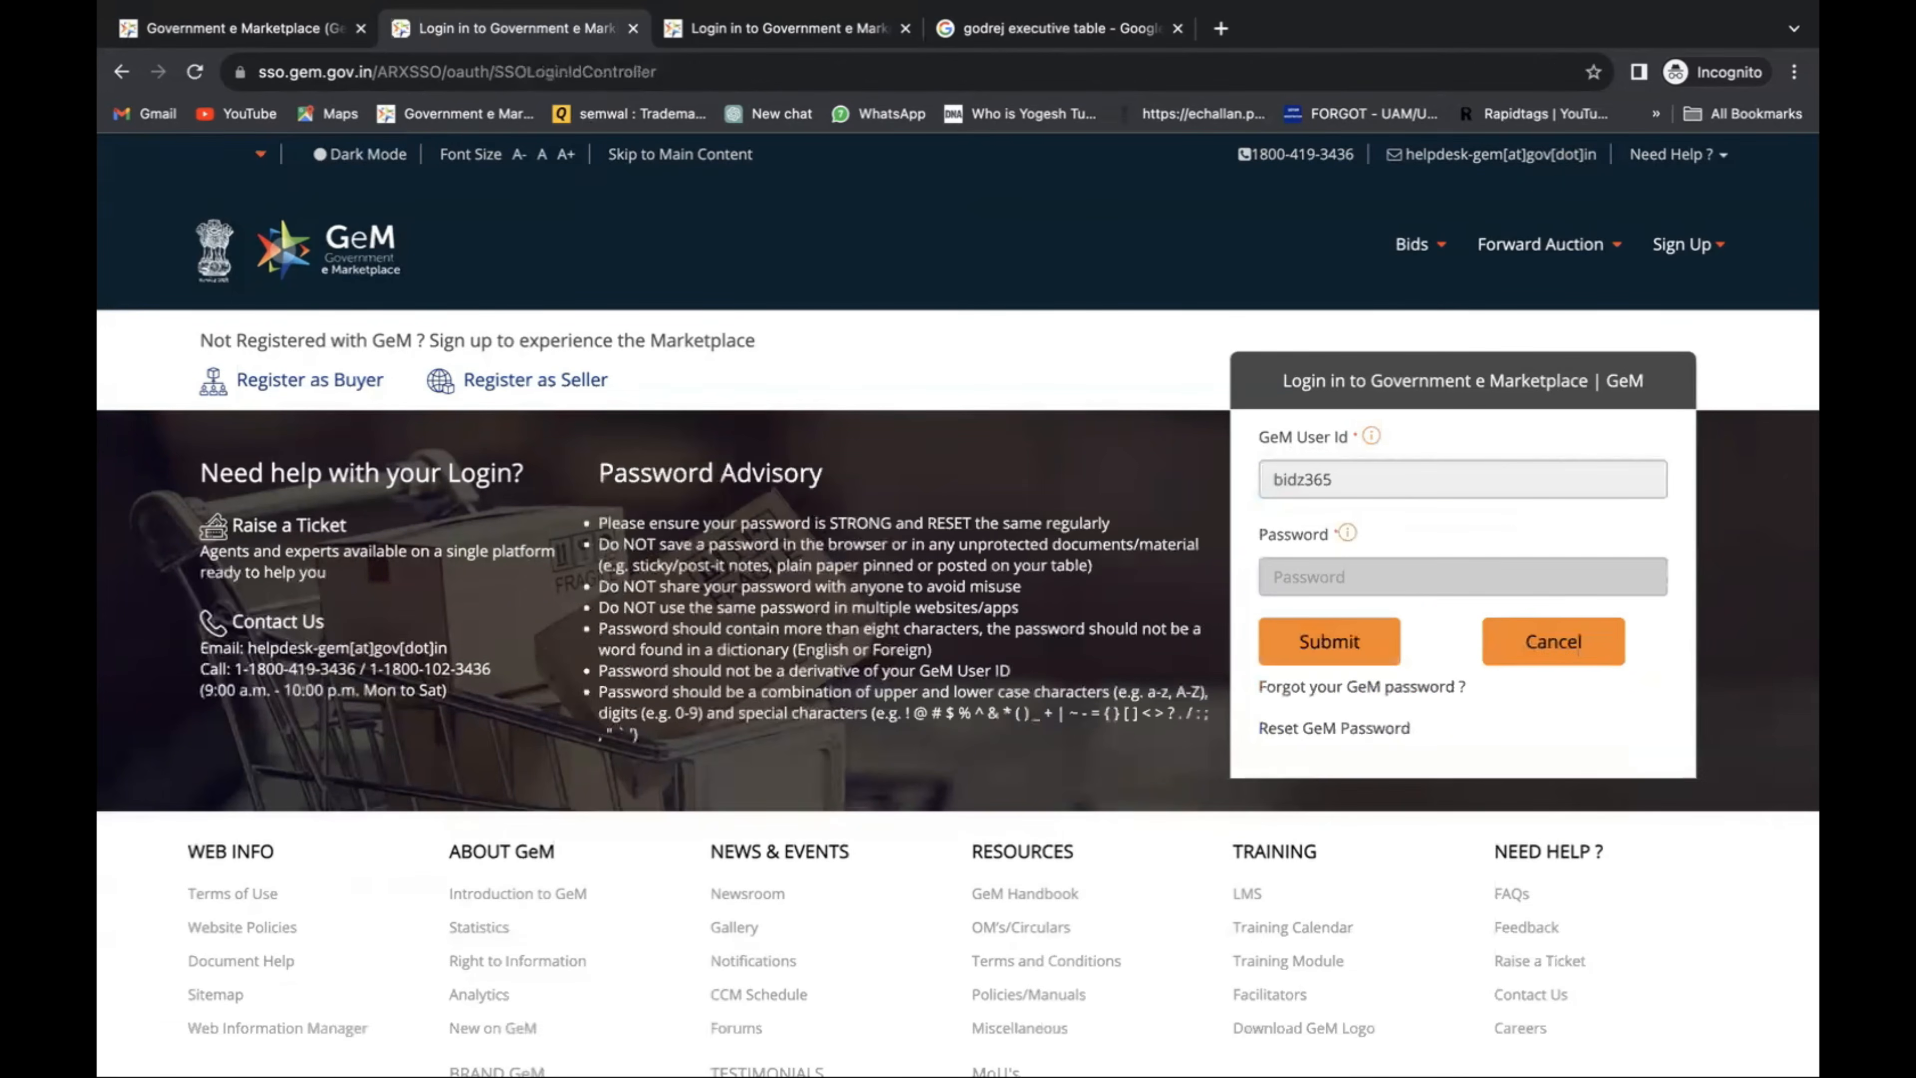
pyautogui.write('**********')
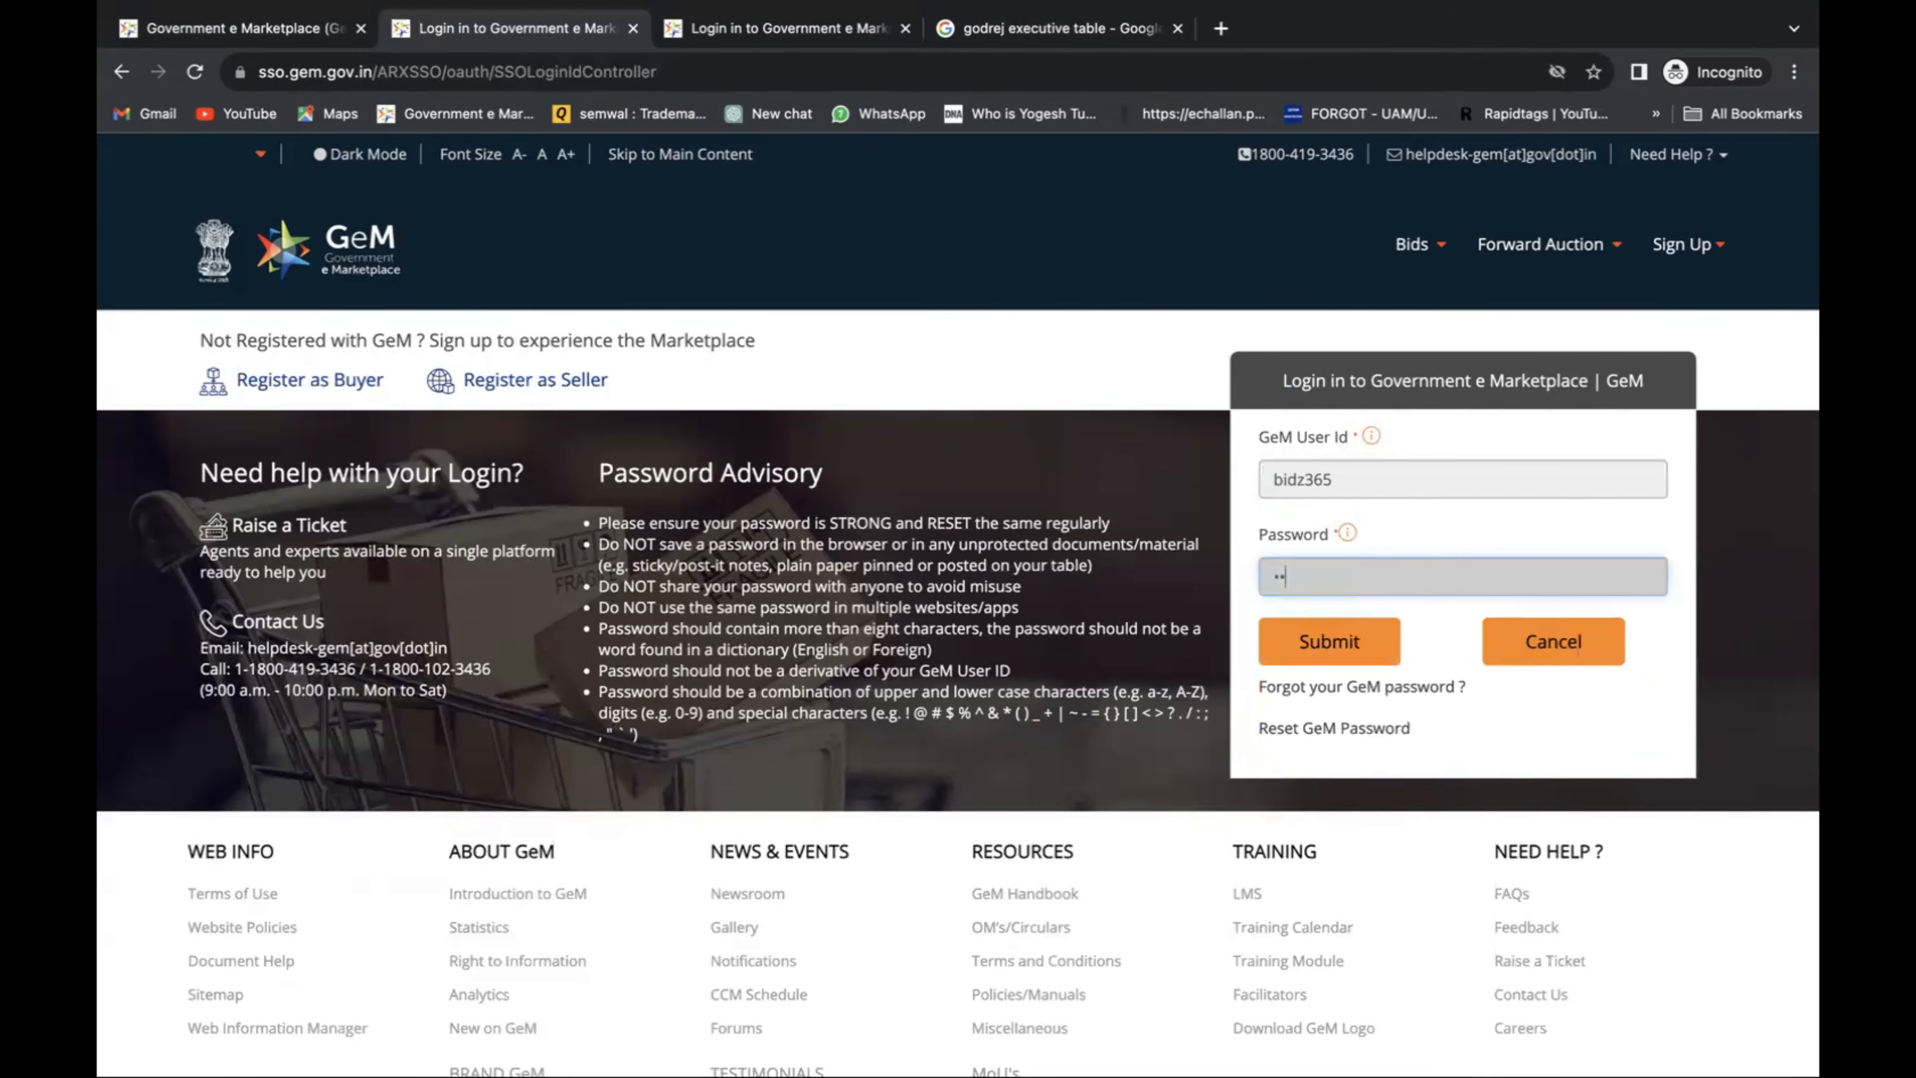
pyautogui.write('***')
pyautogui.press('Return')
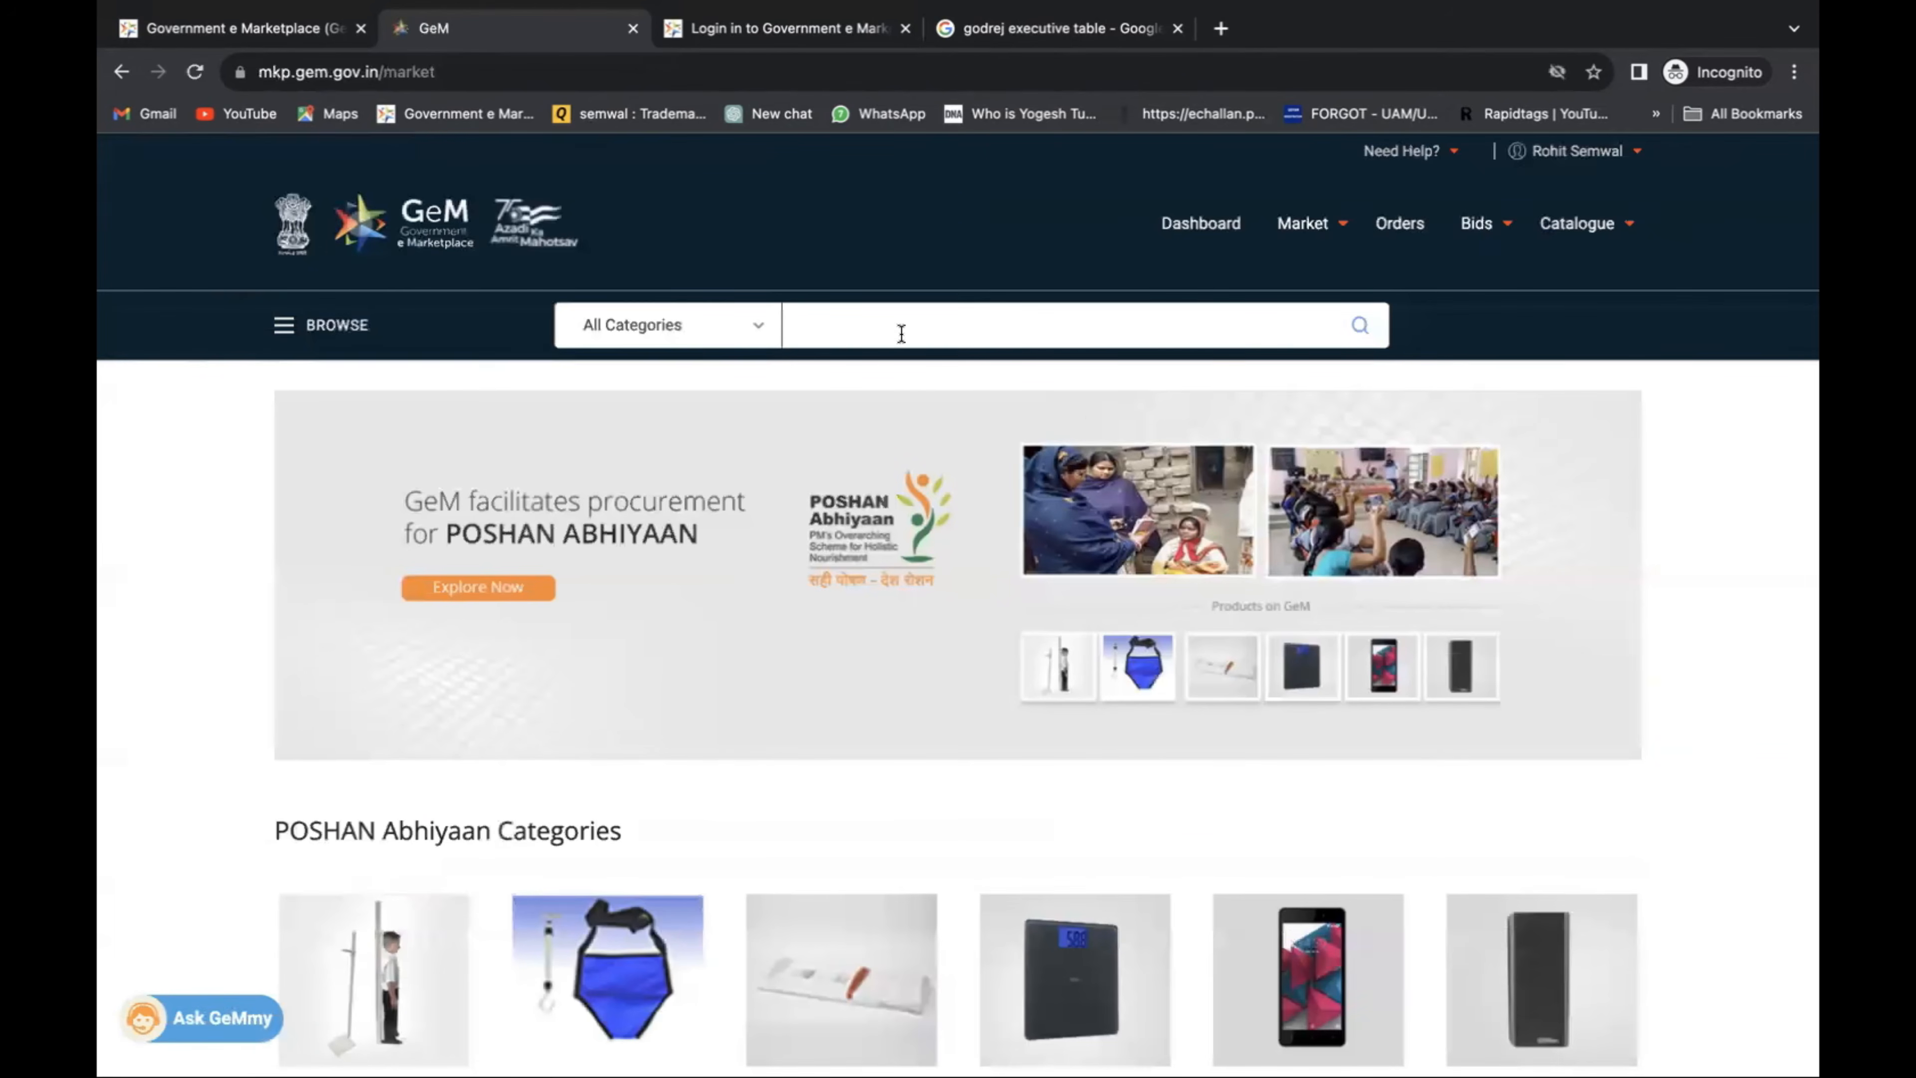
# Search revolving chair and open the Office furniture>>Revolving Chair (V2) listings.
pyautogui.click(902, 332)
pyautogui.write('revolving d')
pyautogui.write('hair')
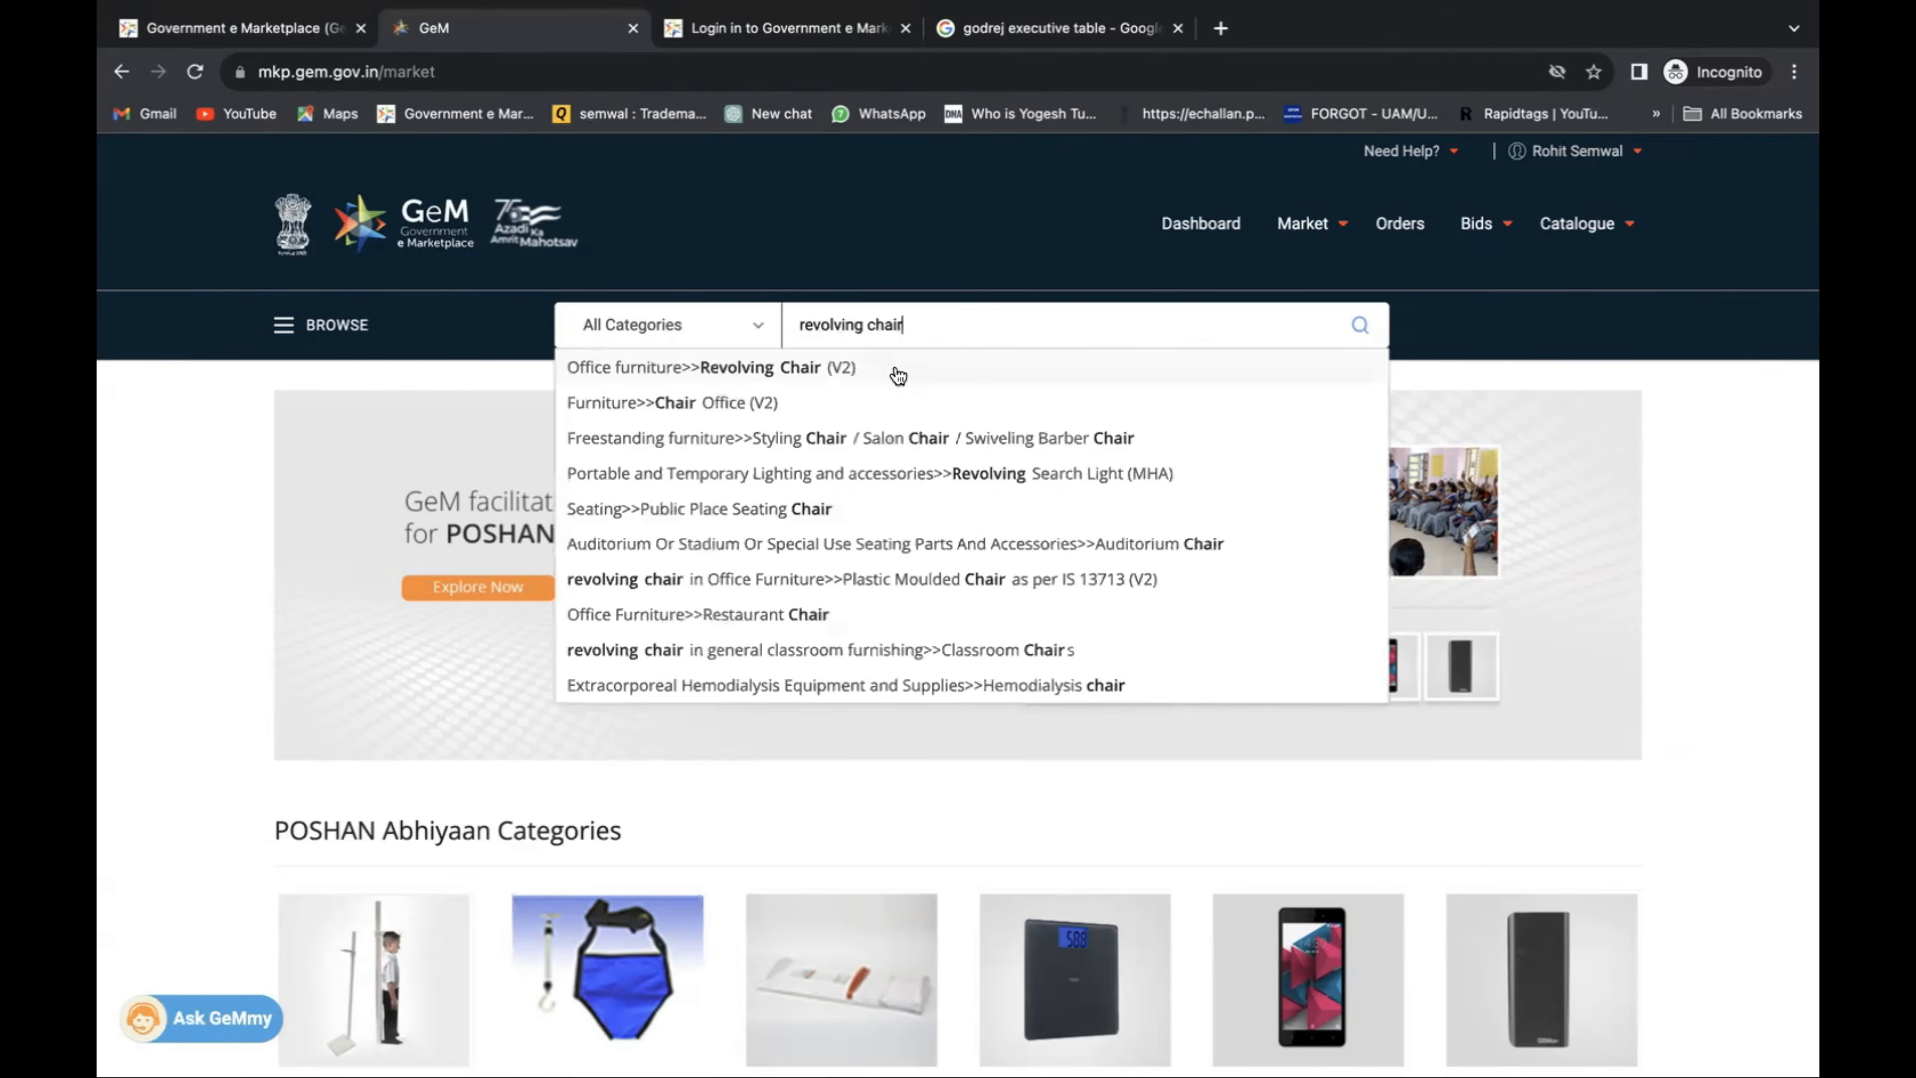
pyautogui.click(898, 371)
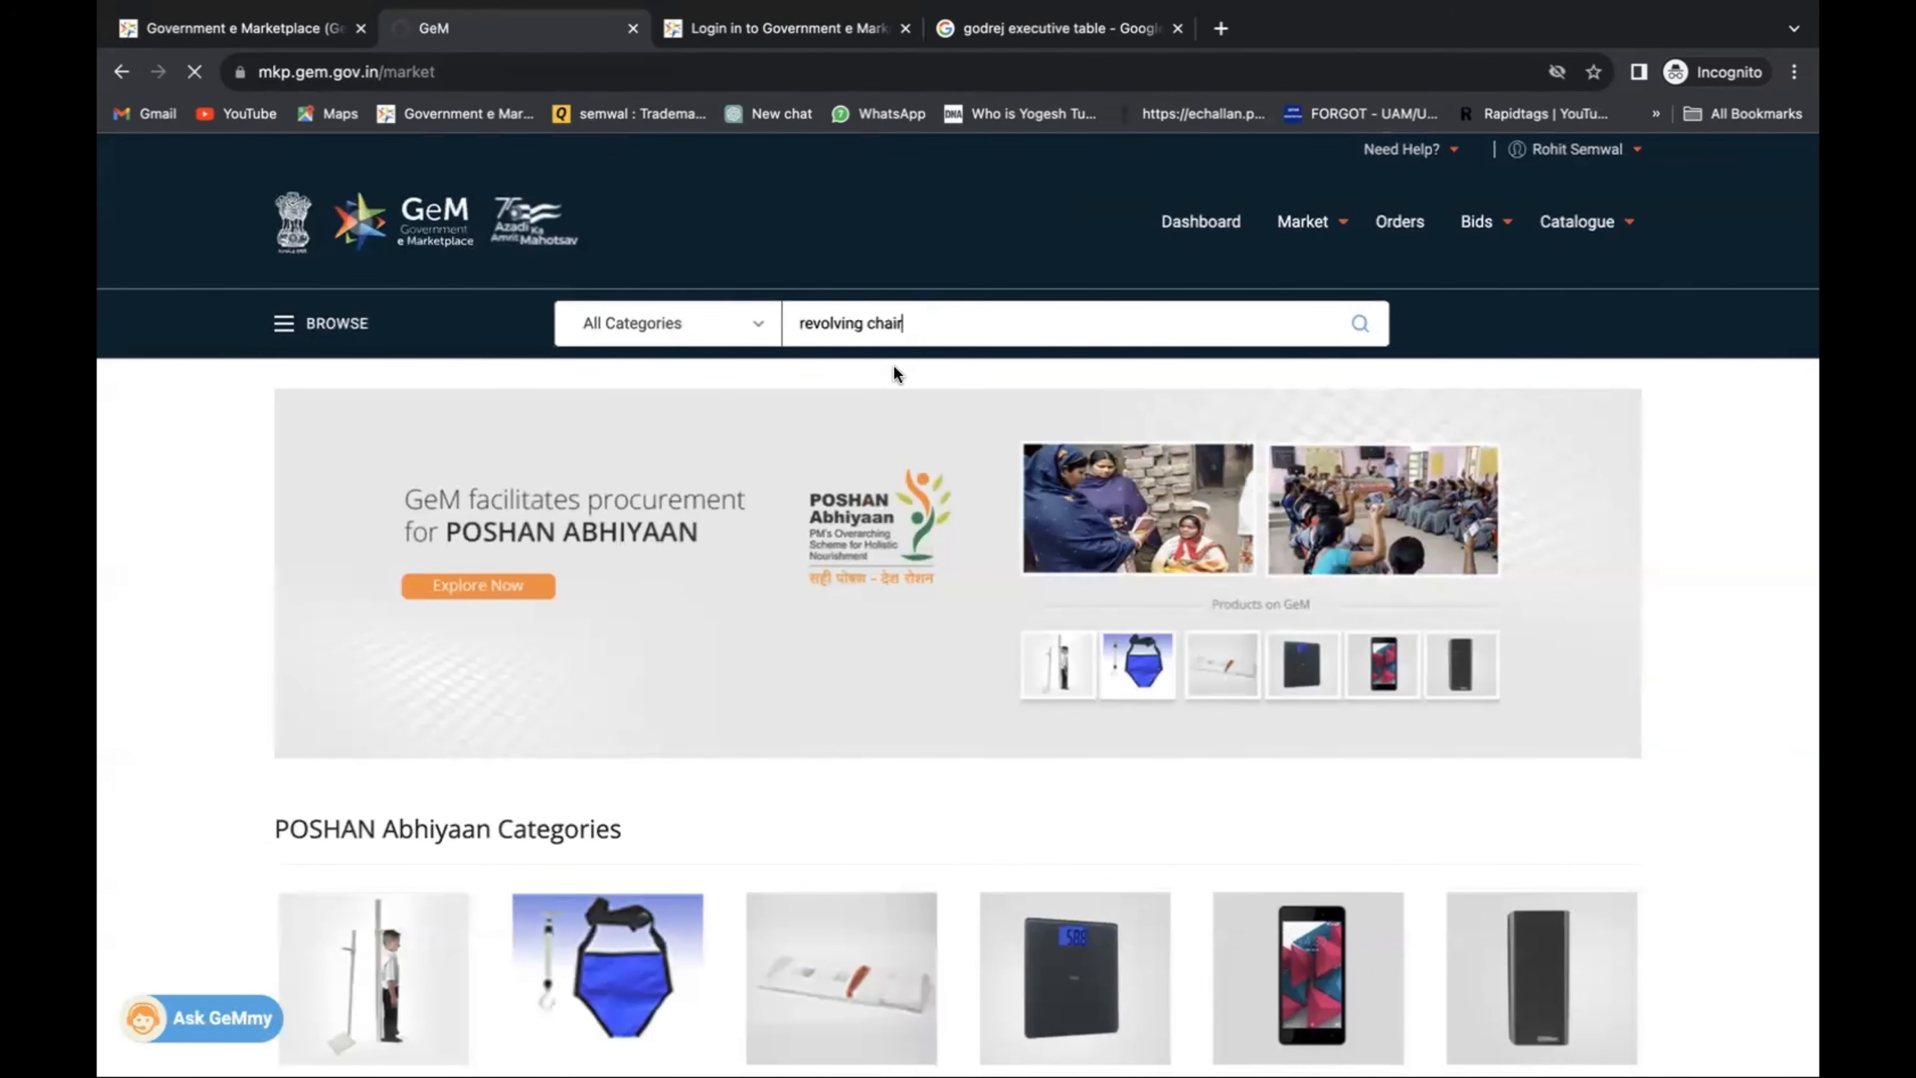
pyautogui.scroll(-2, 929, 376)
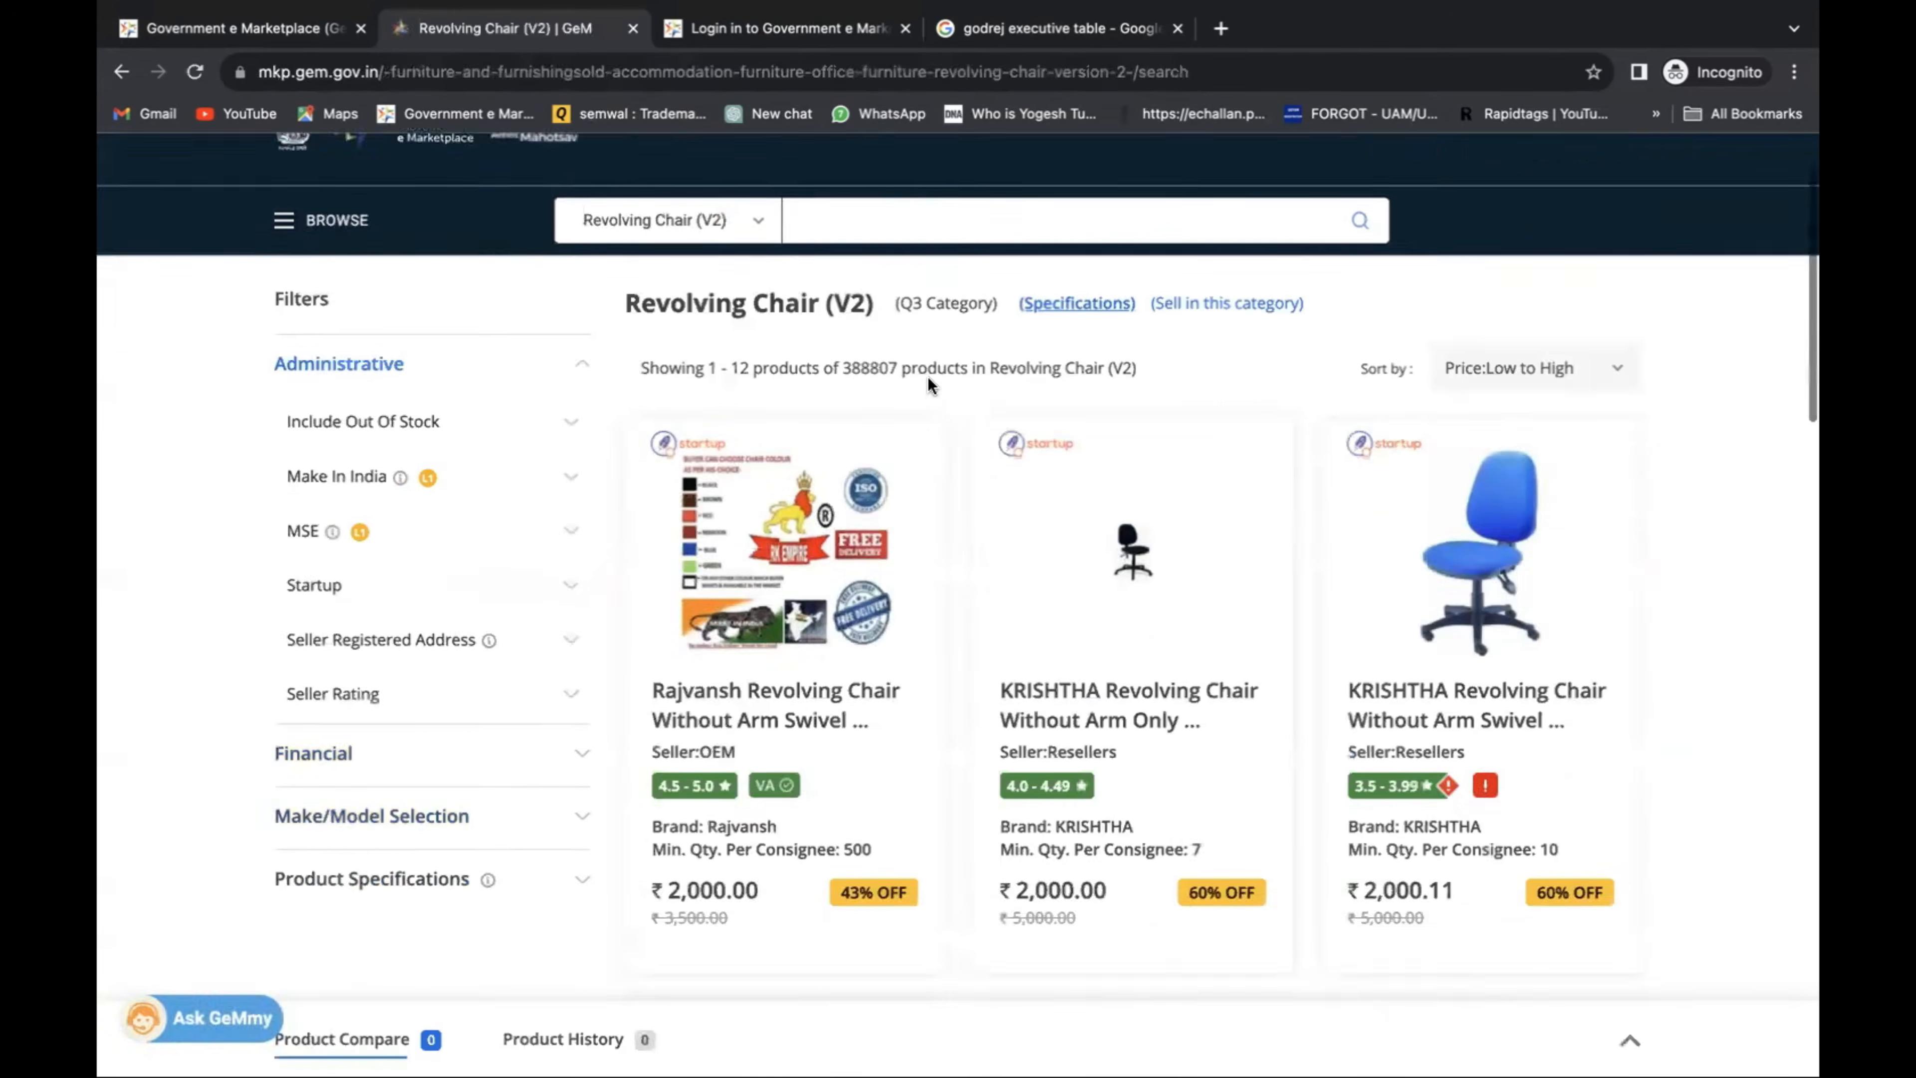
pyautogui.scroll(-4, 928, 375)
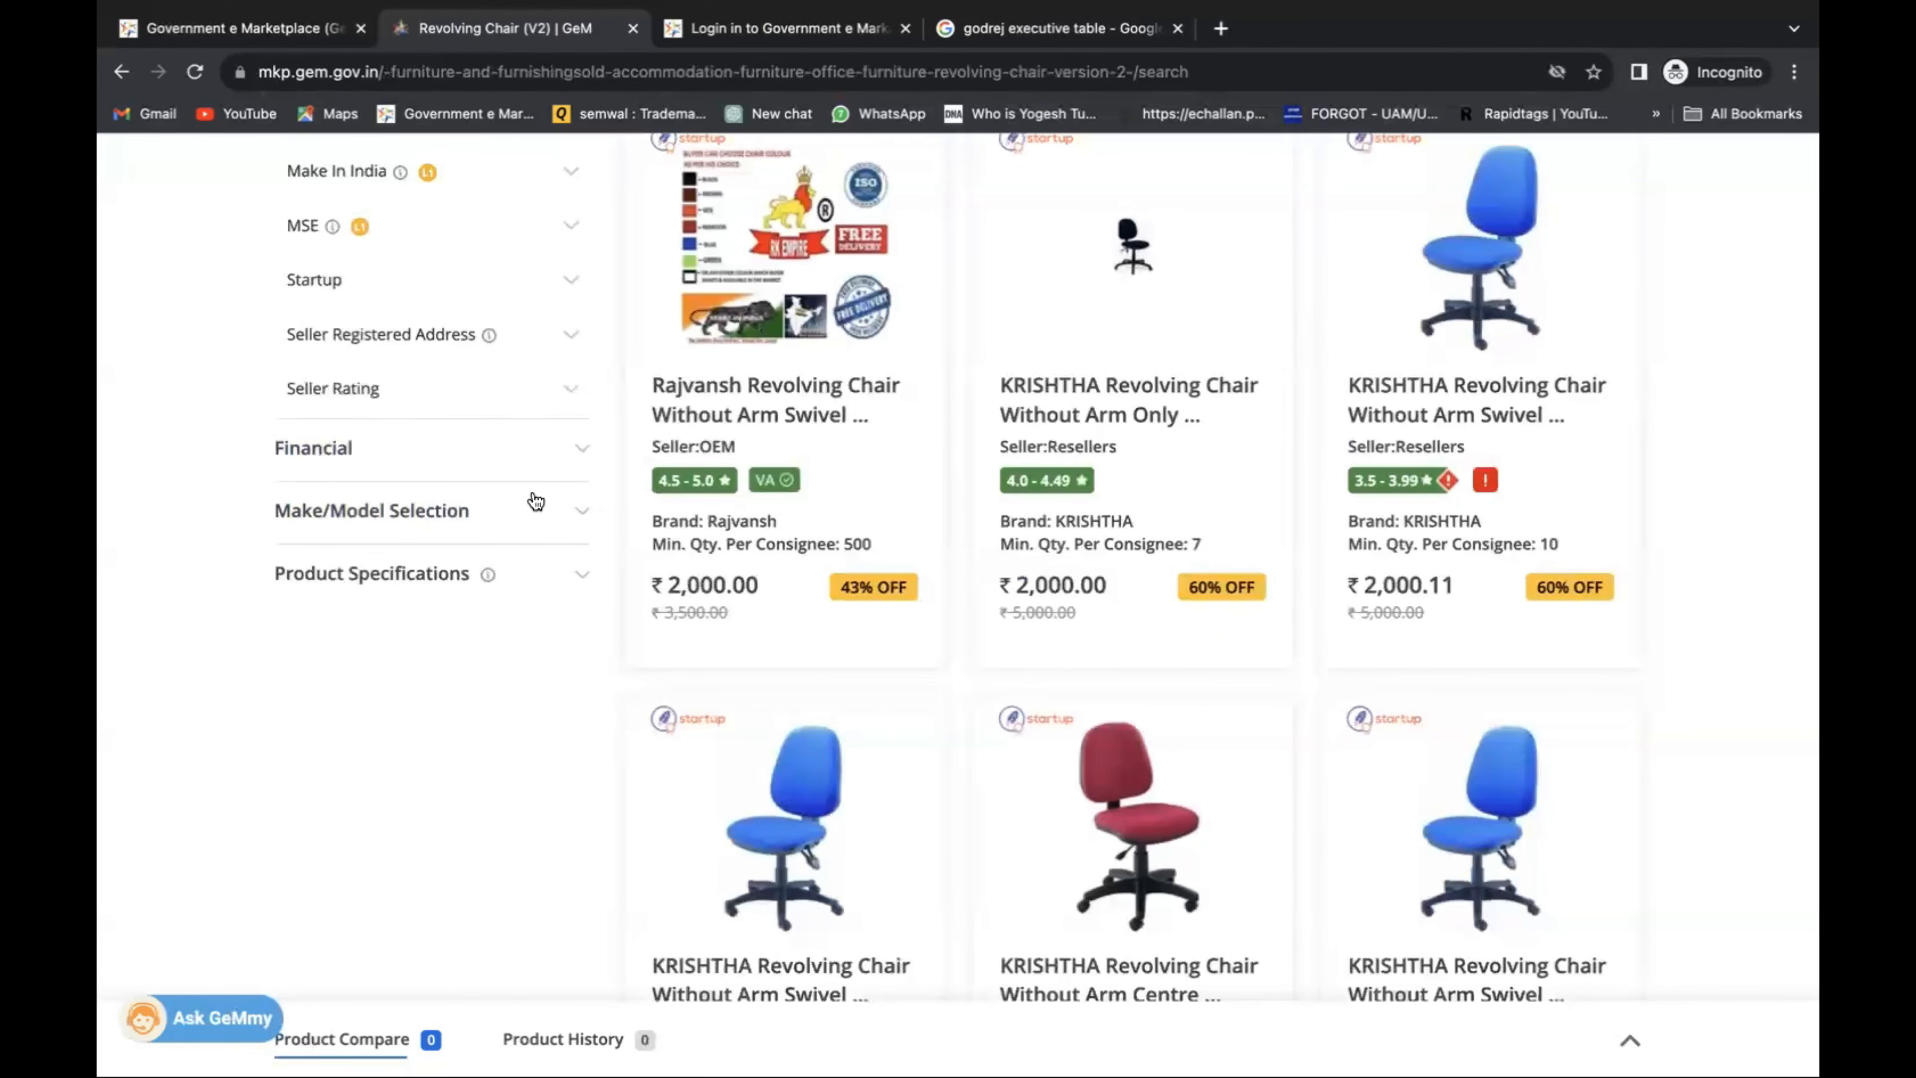
# Open the Rajvansh Revolving Chair Without Arm listing in a new tab and scroll through its specifications.
pyautogui.rightClick(857, 421)
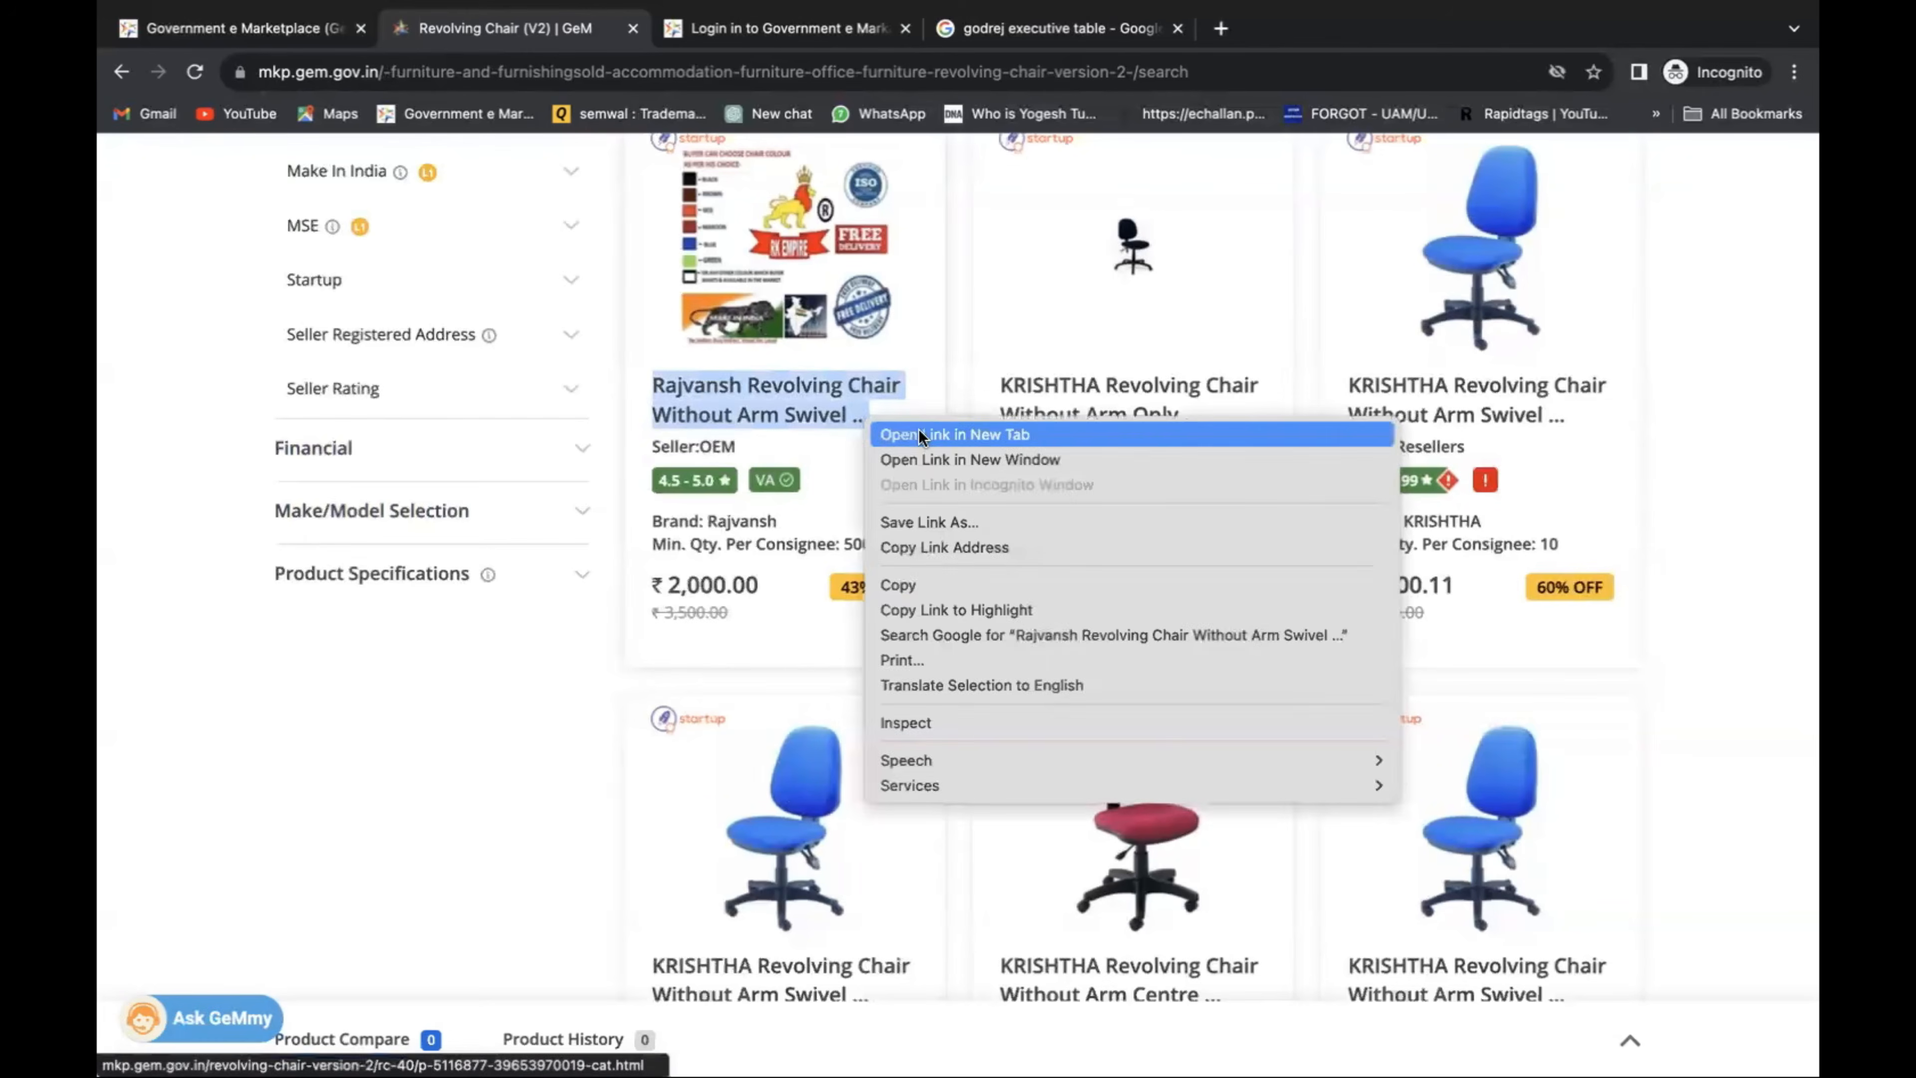
pyautogui.click(915, 433)
pyautogui.click(1056, 28)
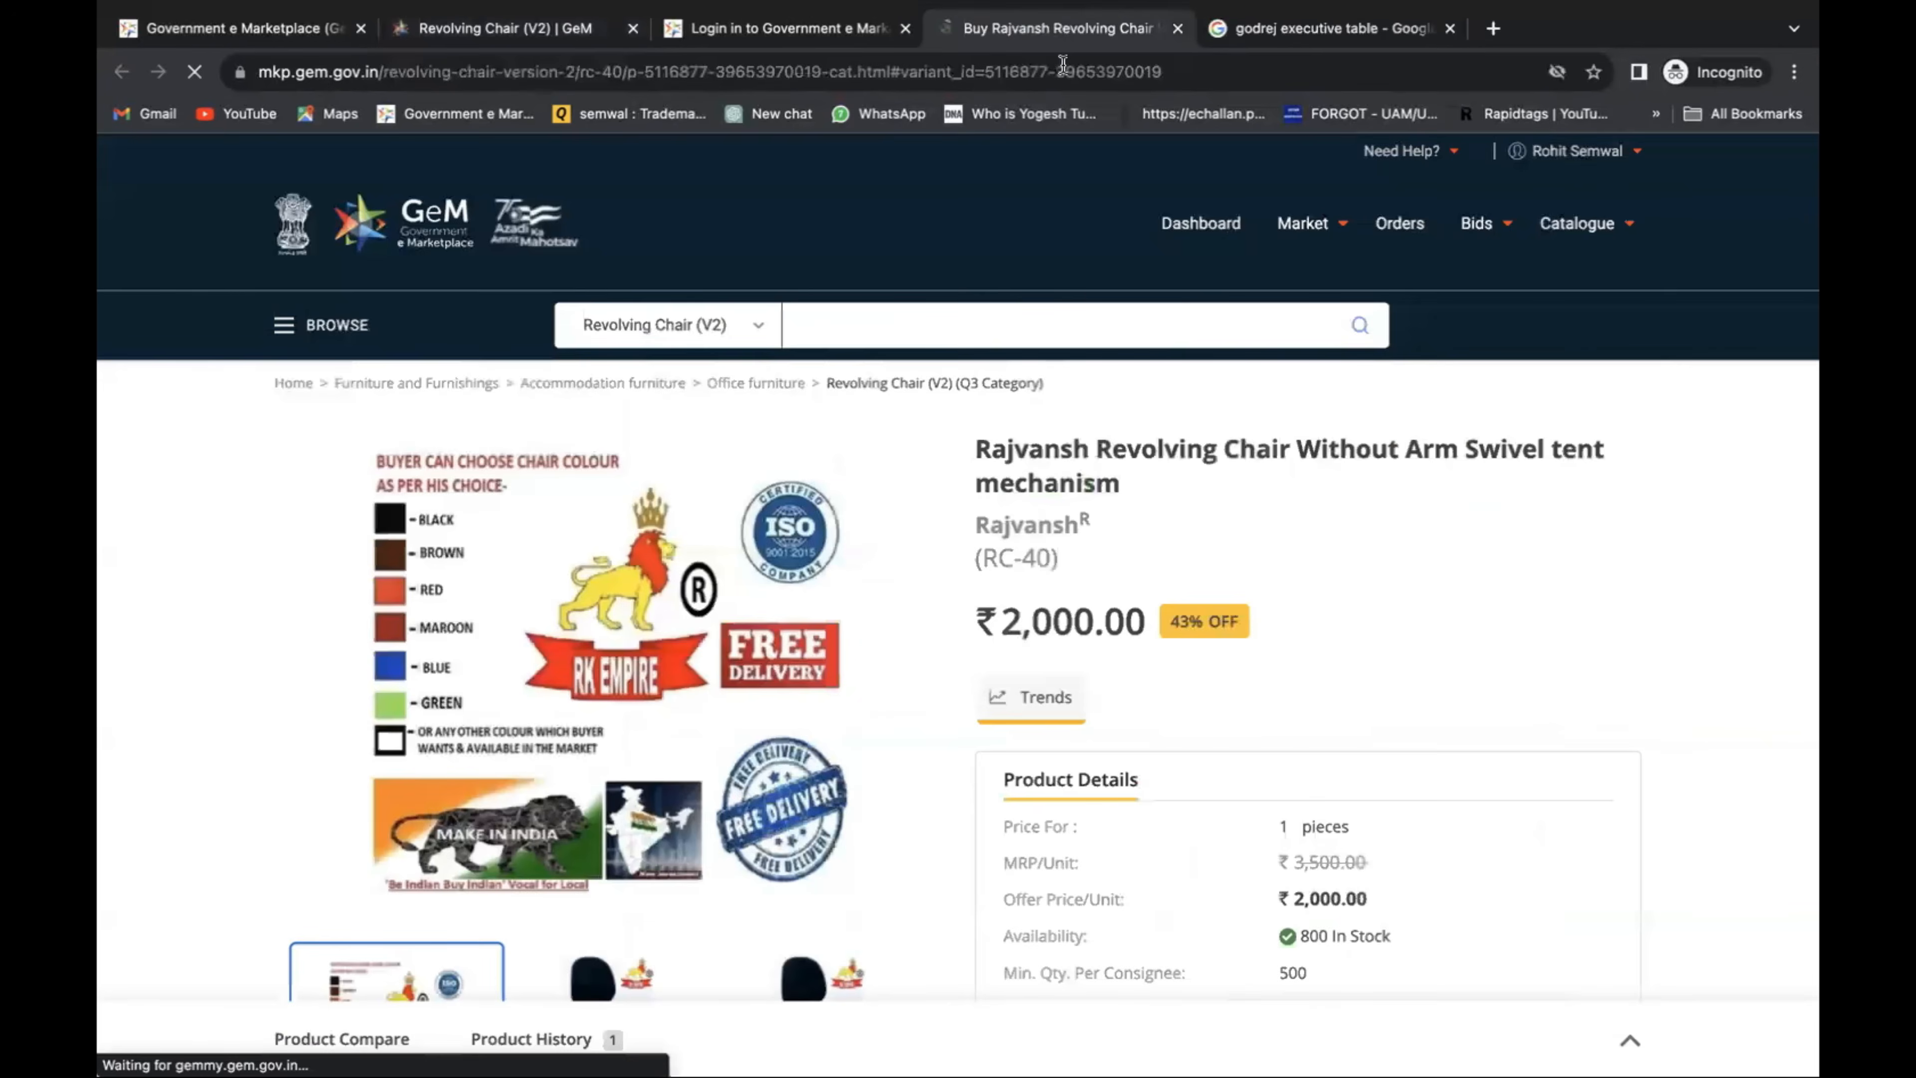
pyautogui.scroll(-10, 1146, 621)
pyautogui.scroll(-15, 1160, 636)
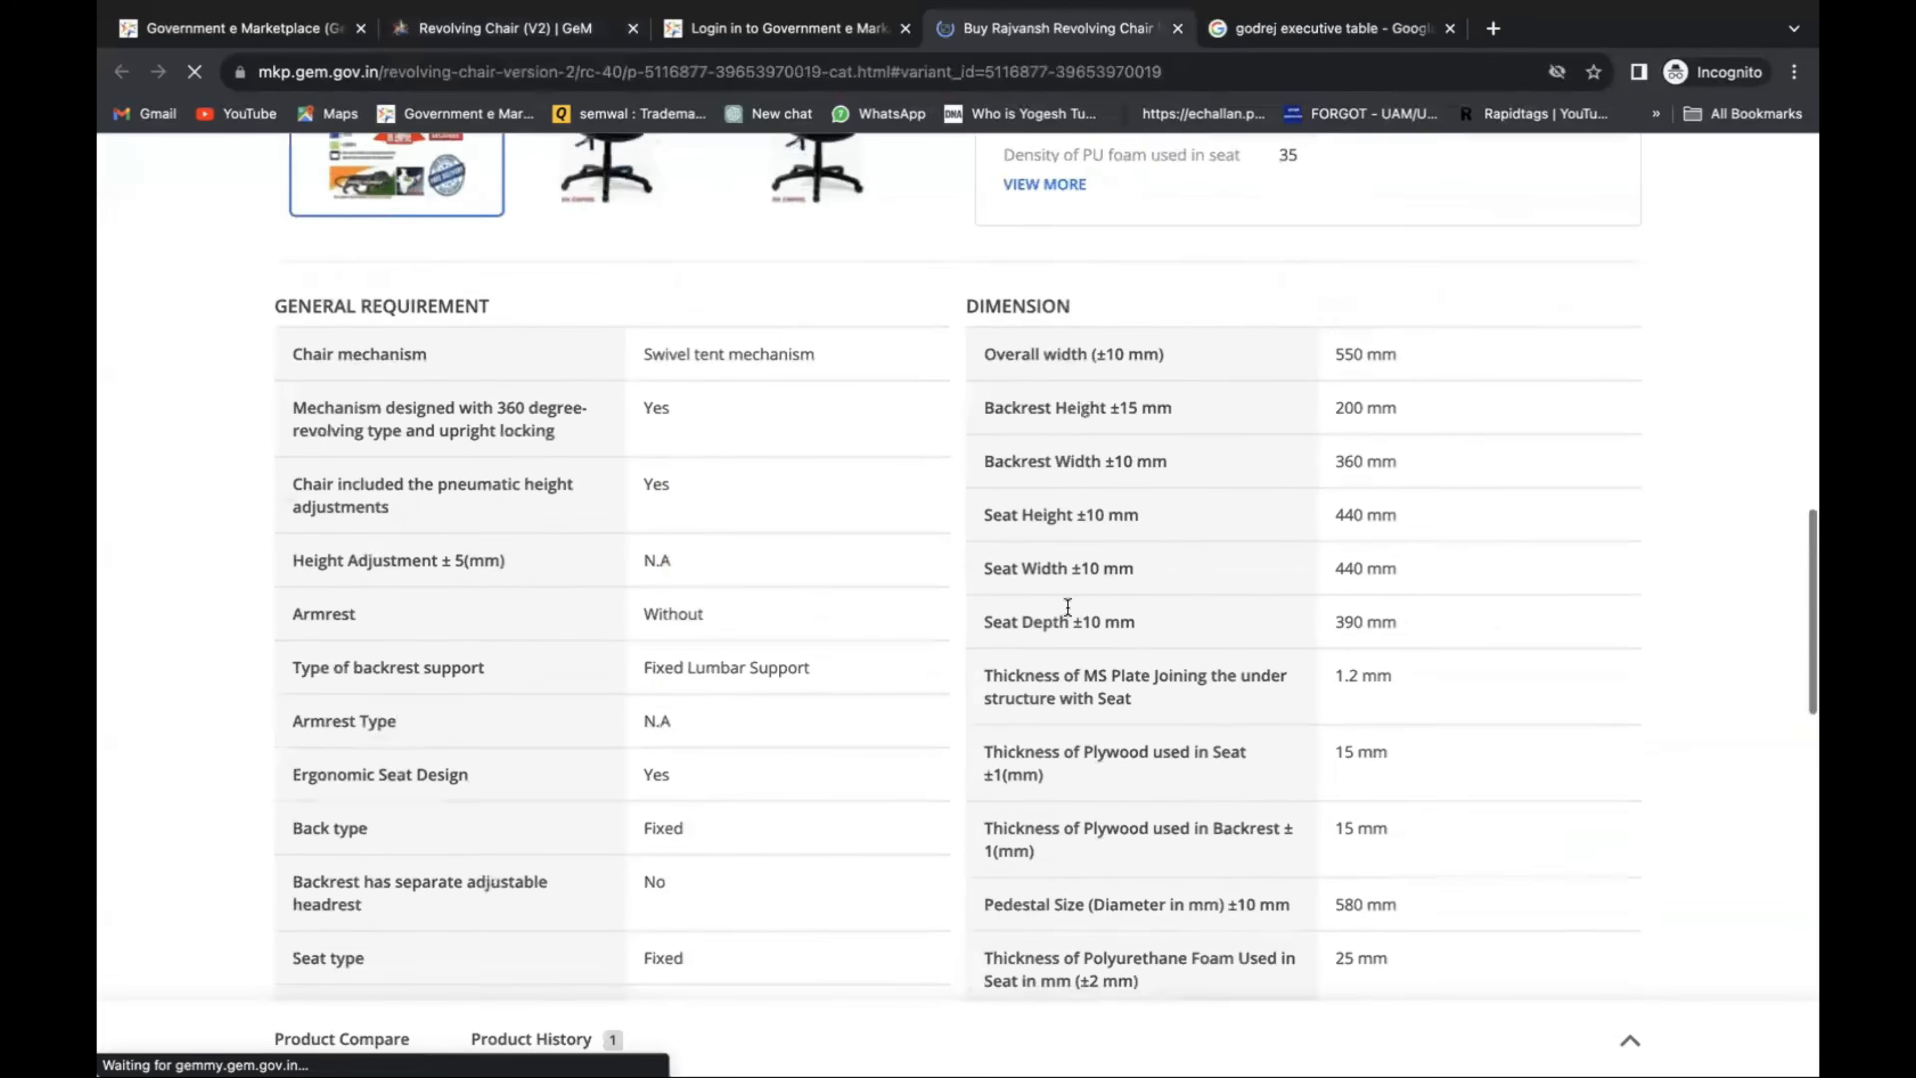
pyautogui.scroll(-1, 882, 537)
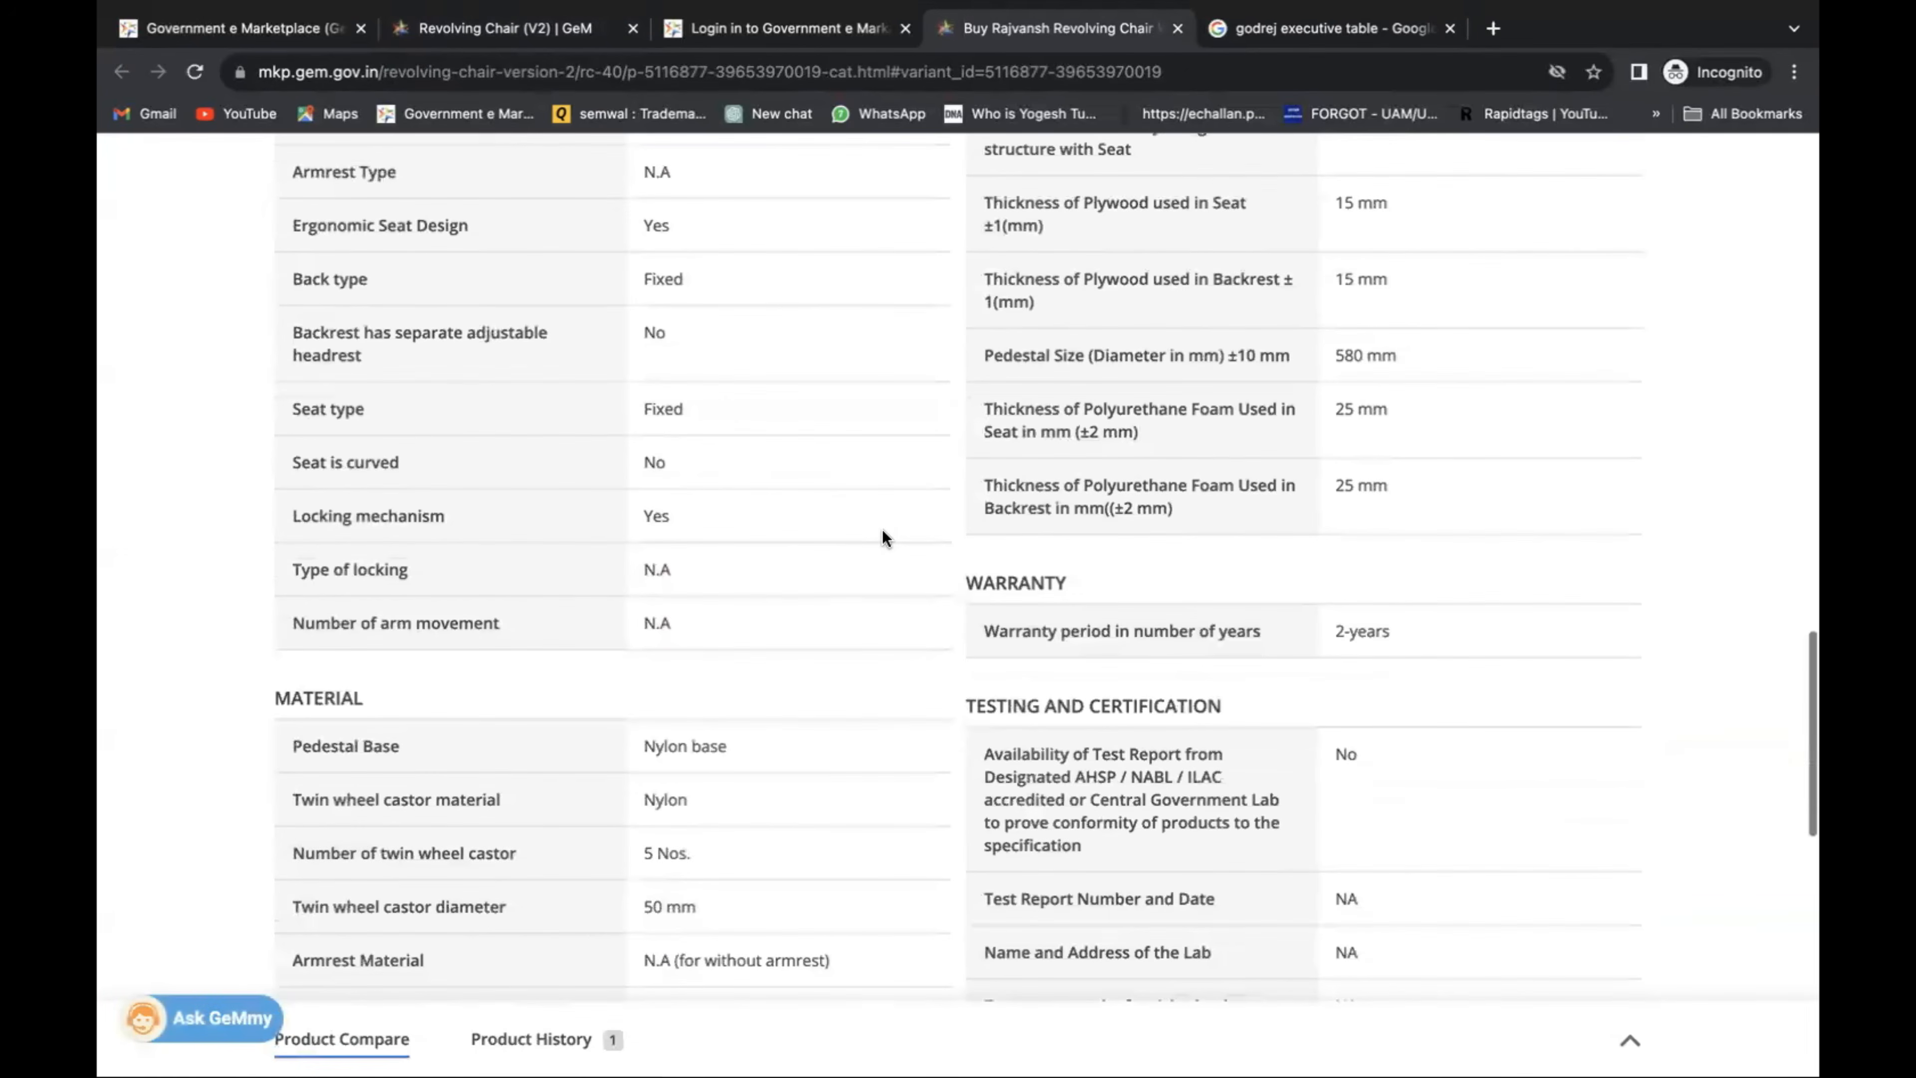
pyautogui.scroll(-3, 882, 537)
pyautogui.scroll(-2, 883, 535)
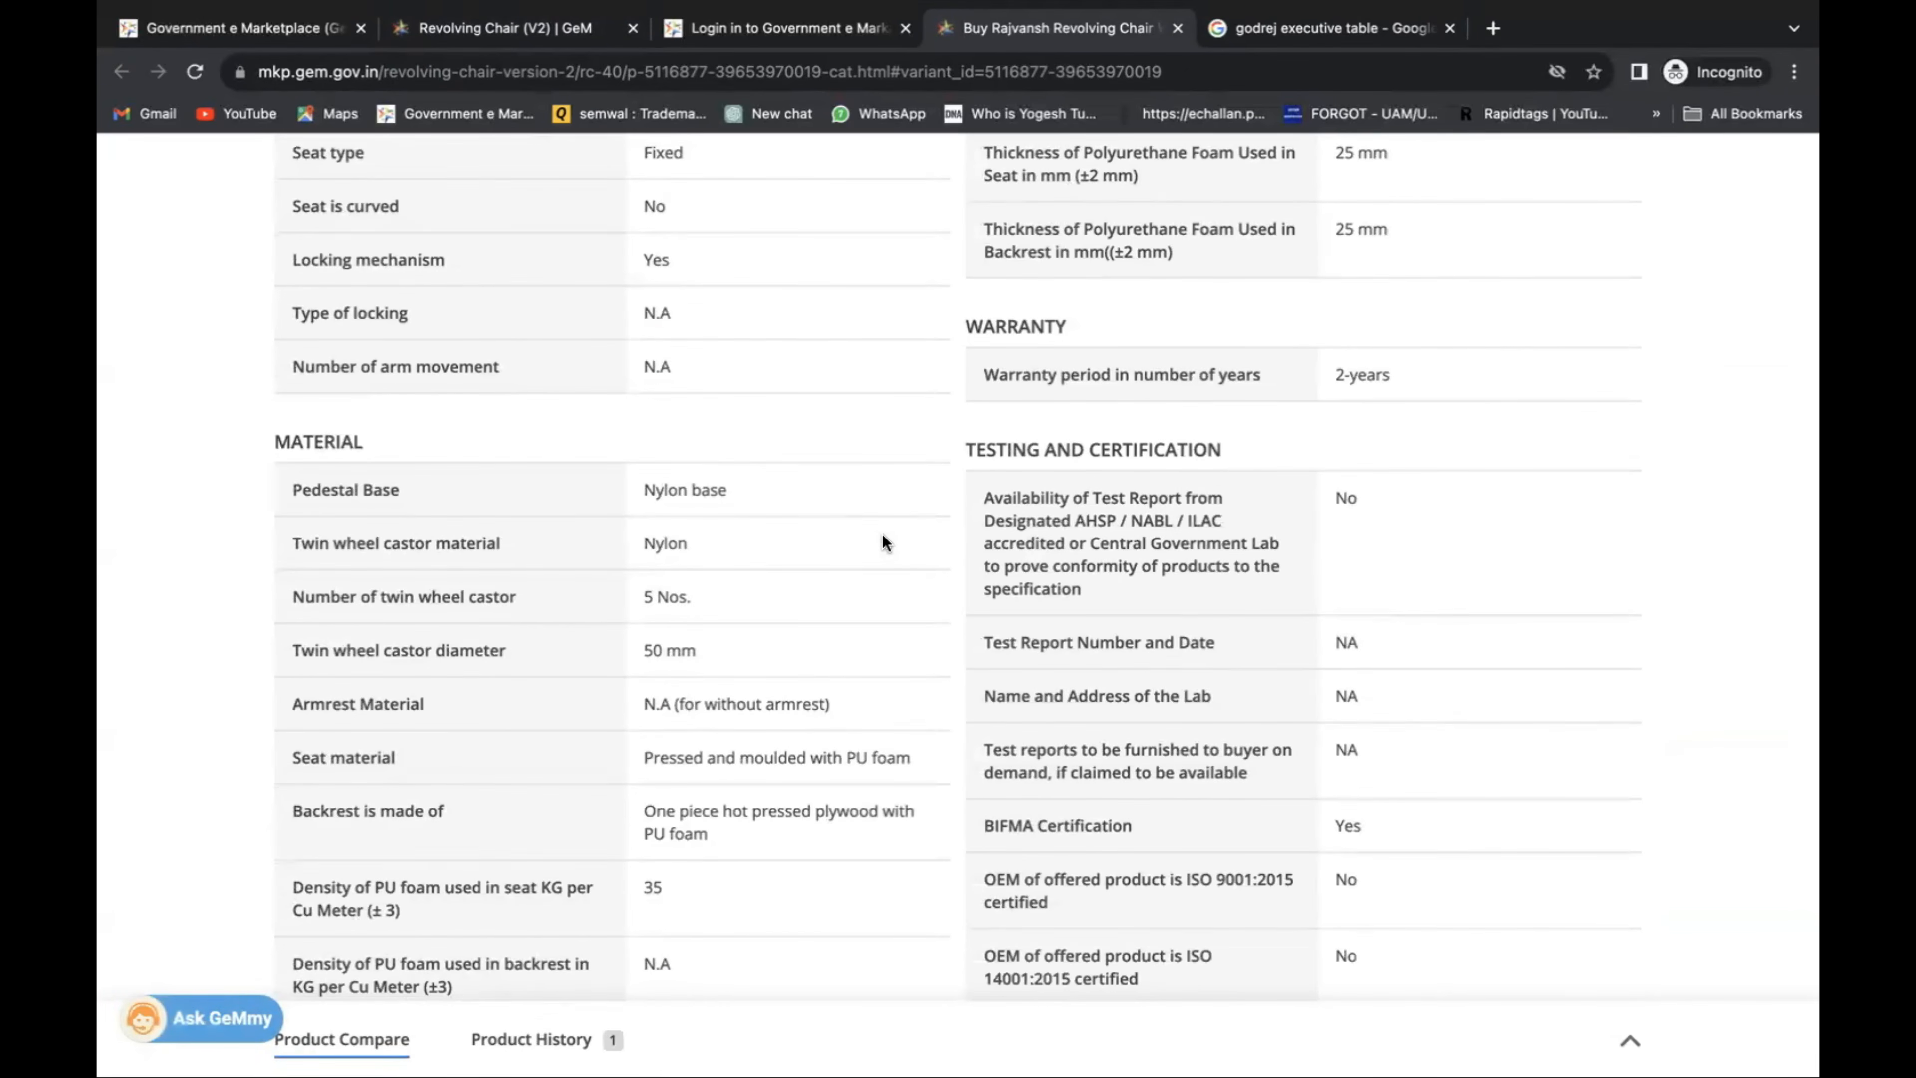
pyautogui.scroll(-3, 883, 534)
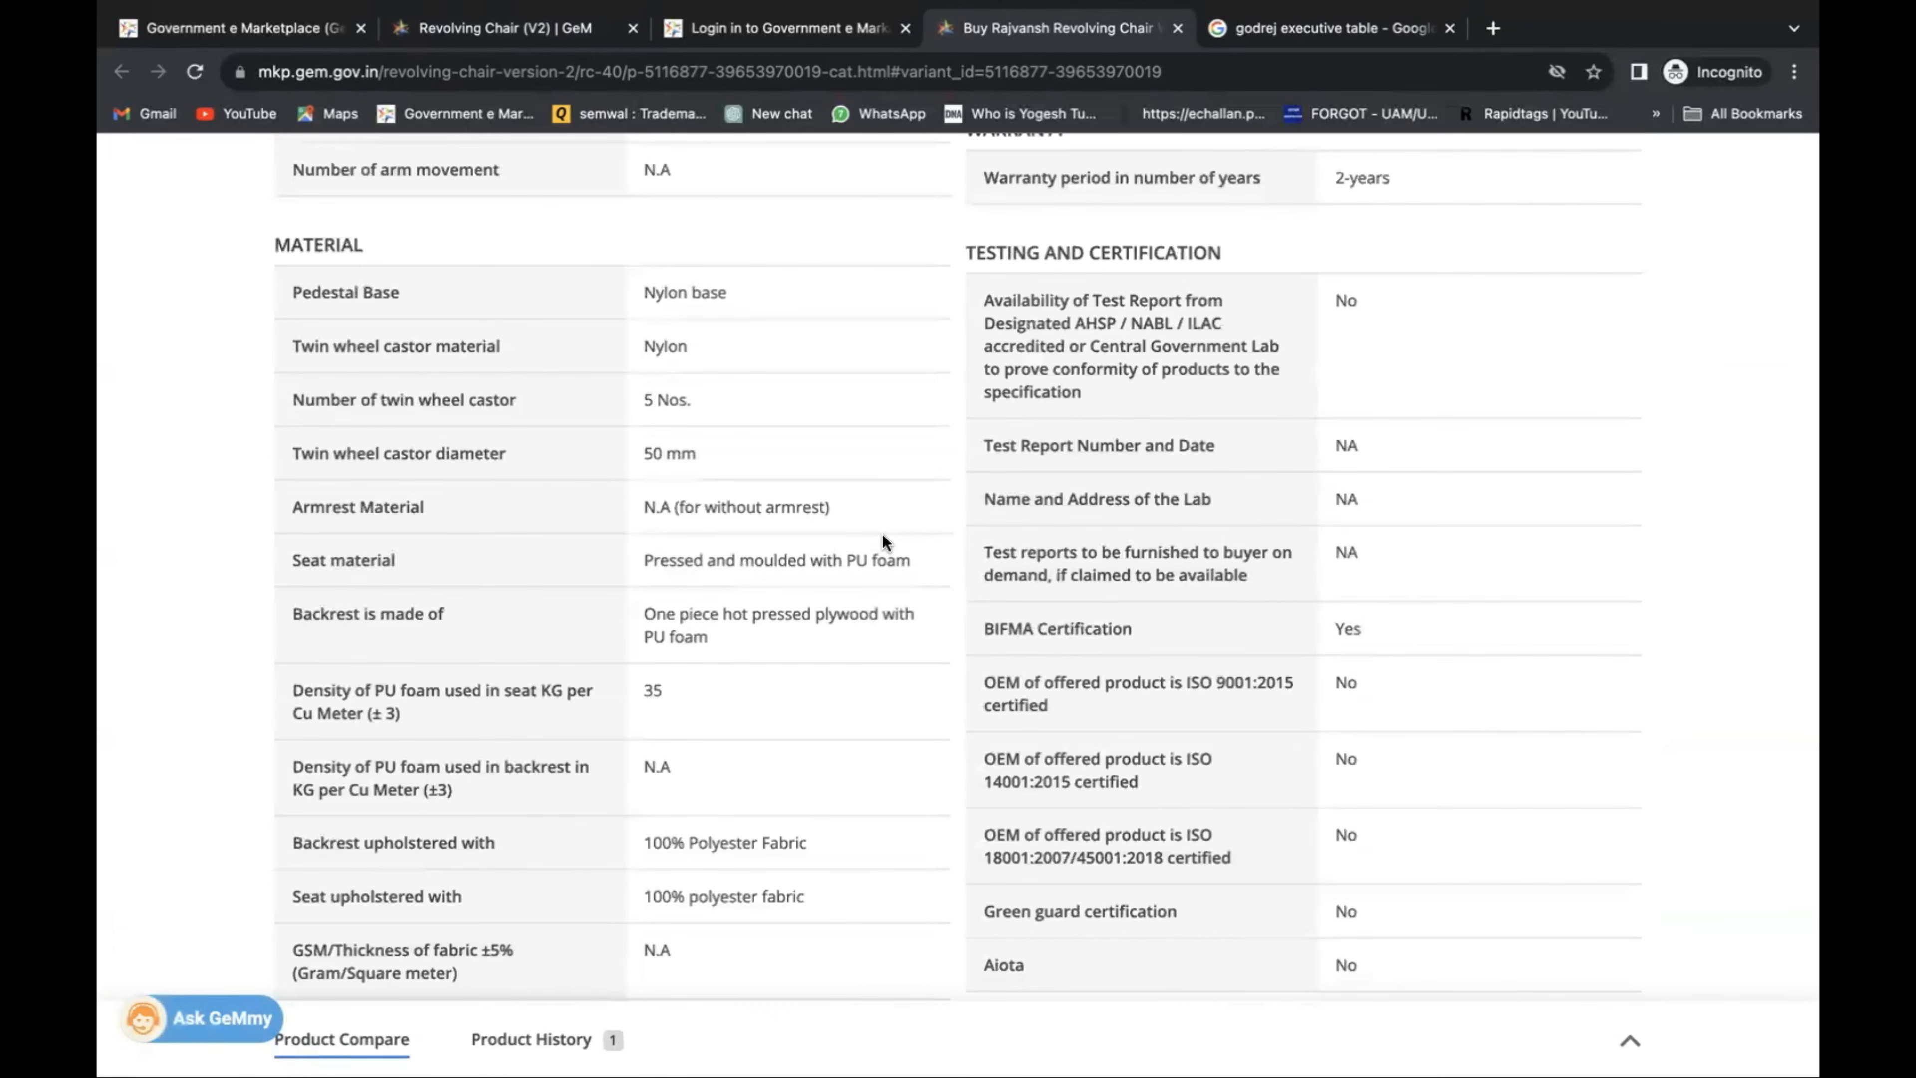